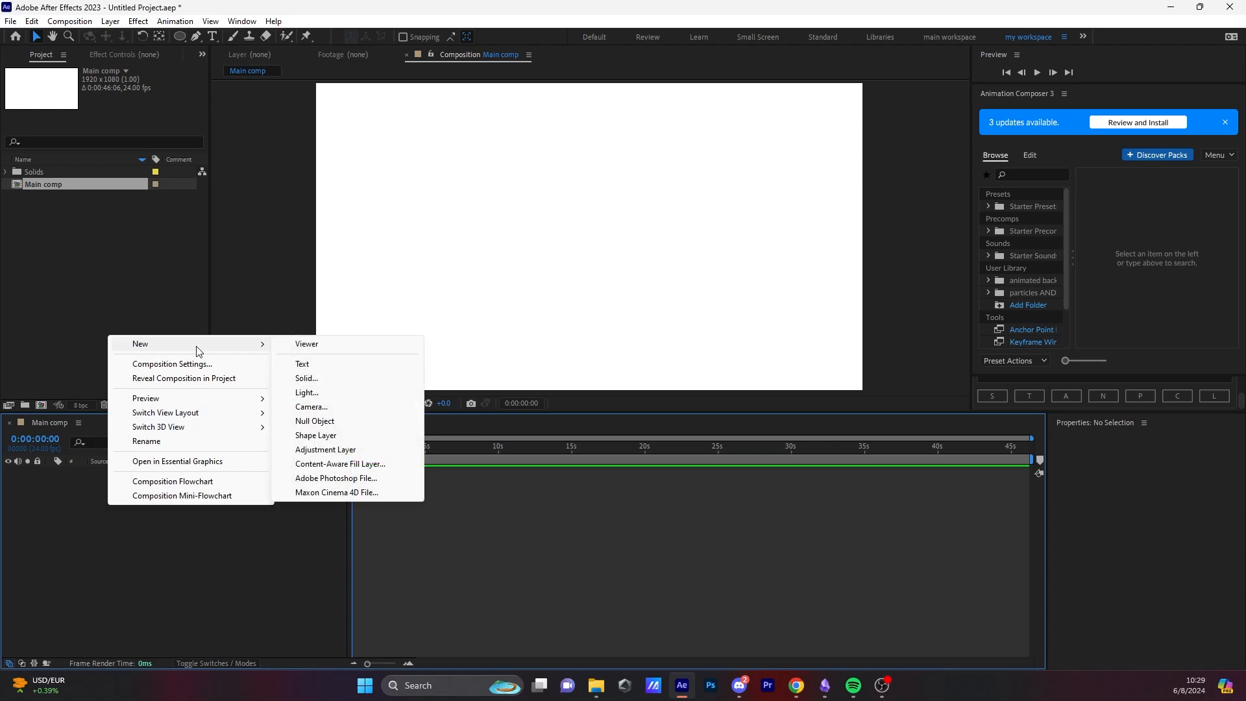
Step: Create a full-frame 1920 x 1080 px solid layer in a deep red color
{"action": "left_click", "coordinate": [326, 380]}
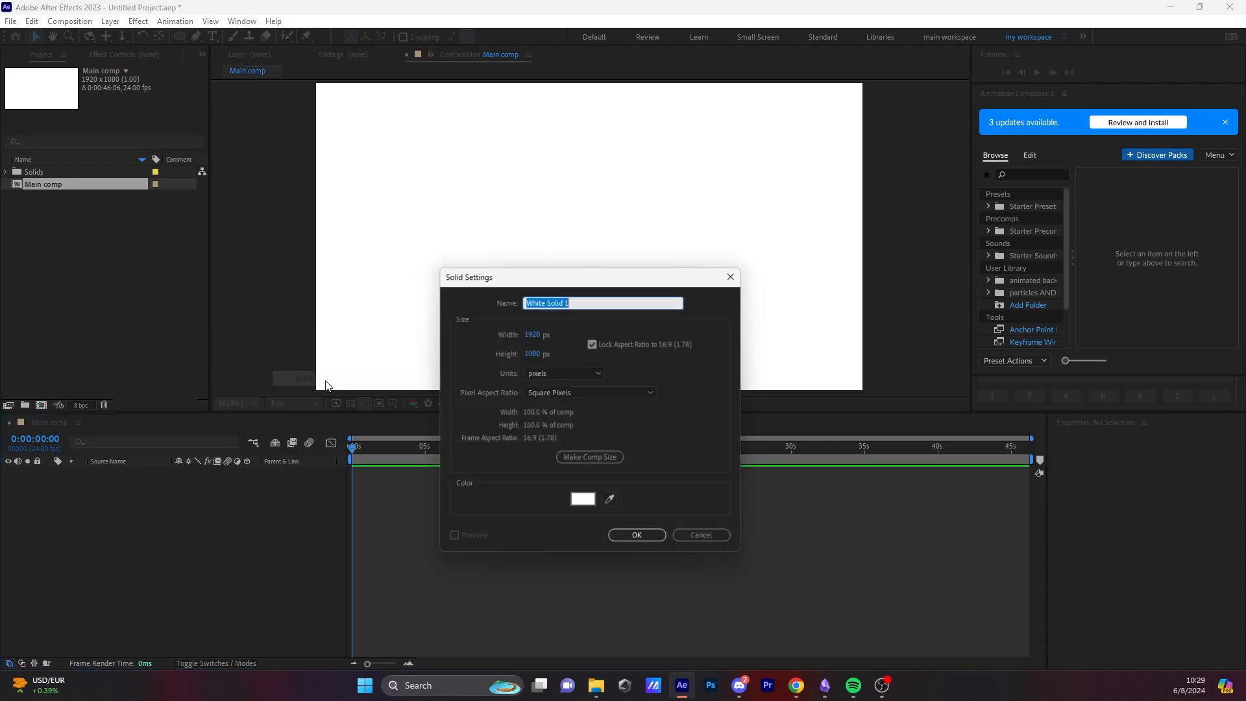
{"action": "left_click", "coordinate": [583, 499]}
{"action": "left_click", "coordinate": [906, 315]}
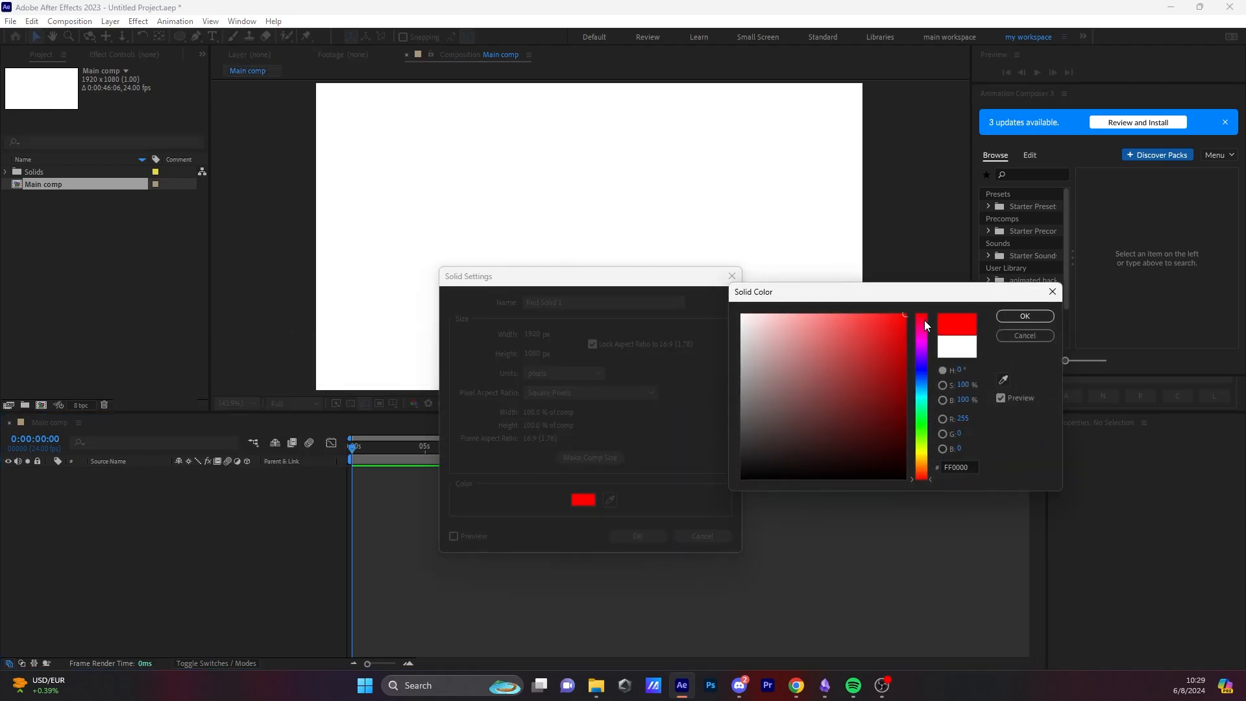
{"action": "left_click", "coordinate": [924, 320]}
{"action": "left_click", "coordinate": [896, 340]}
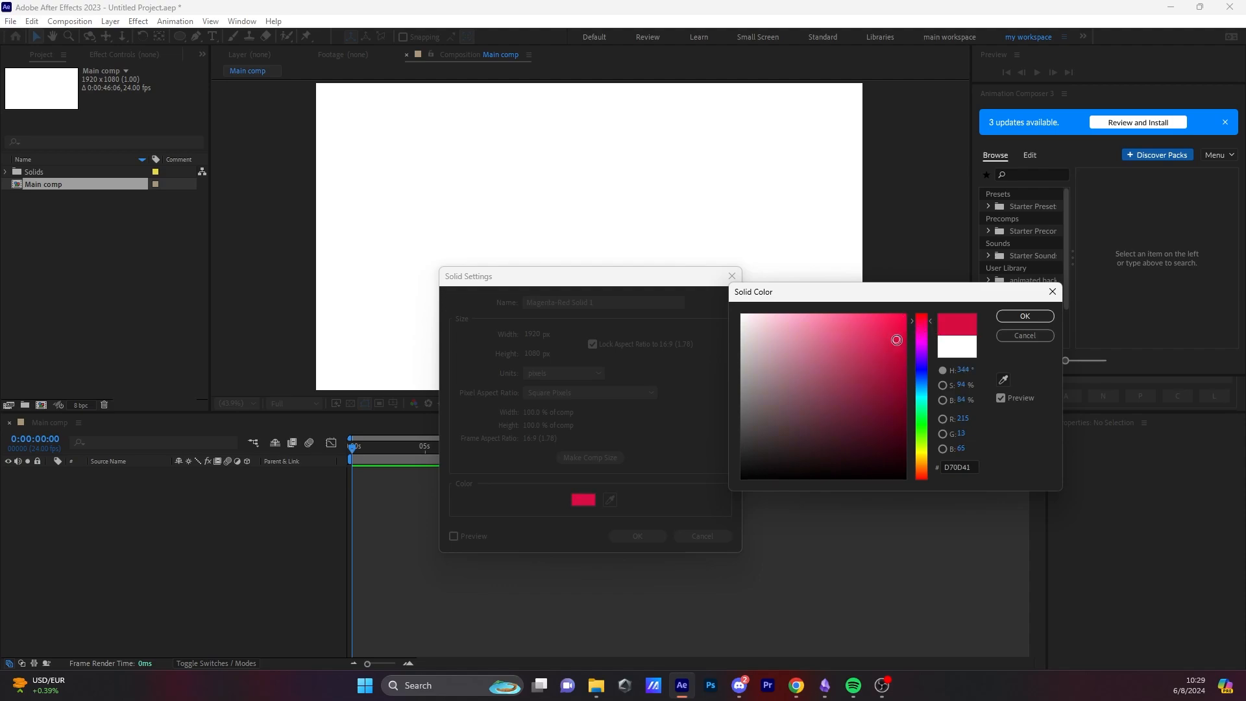
{"action": "left_click", "coordinate": [905, 371]}
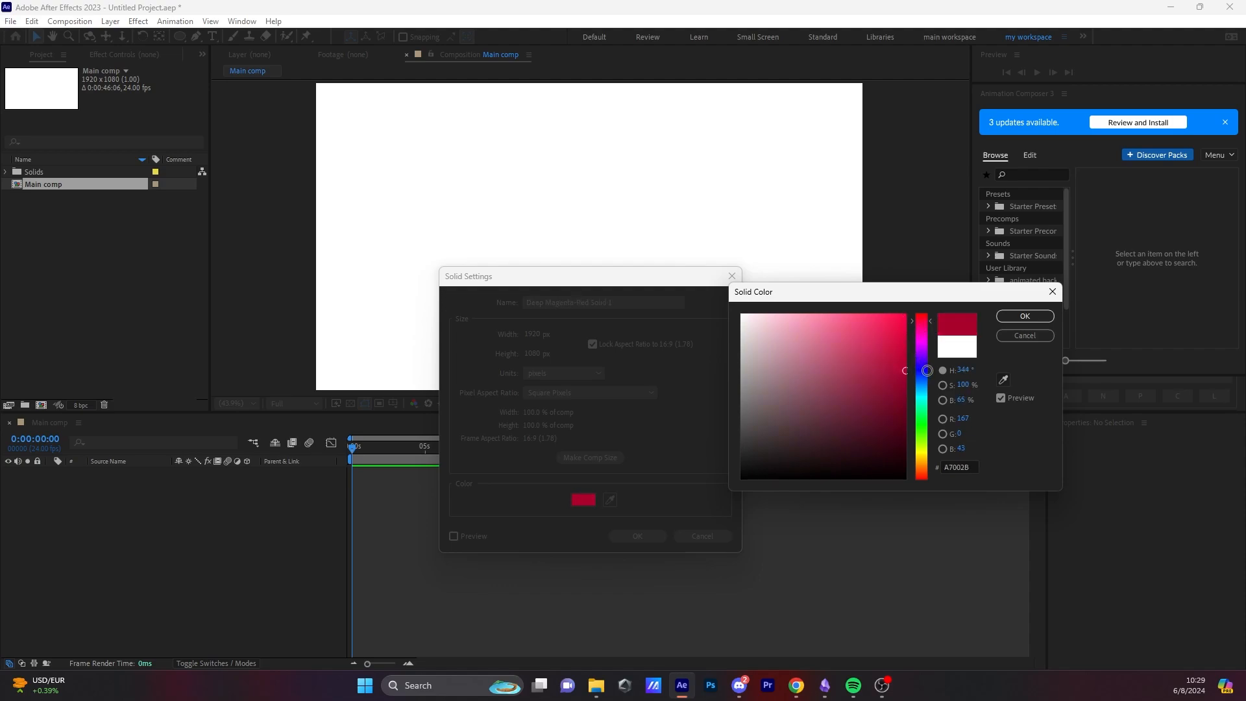
{"action": "left_click", "coordinate": [925, 320]}
{"action": "left_click", "coordinate": [1019, 316]}
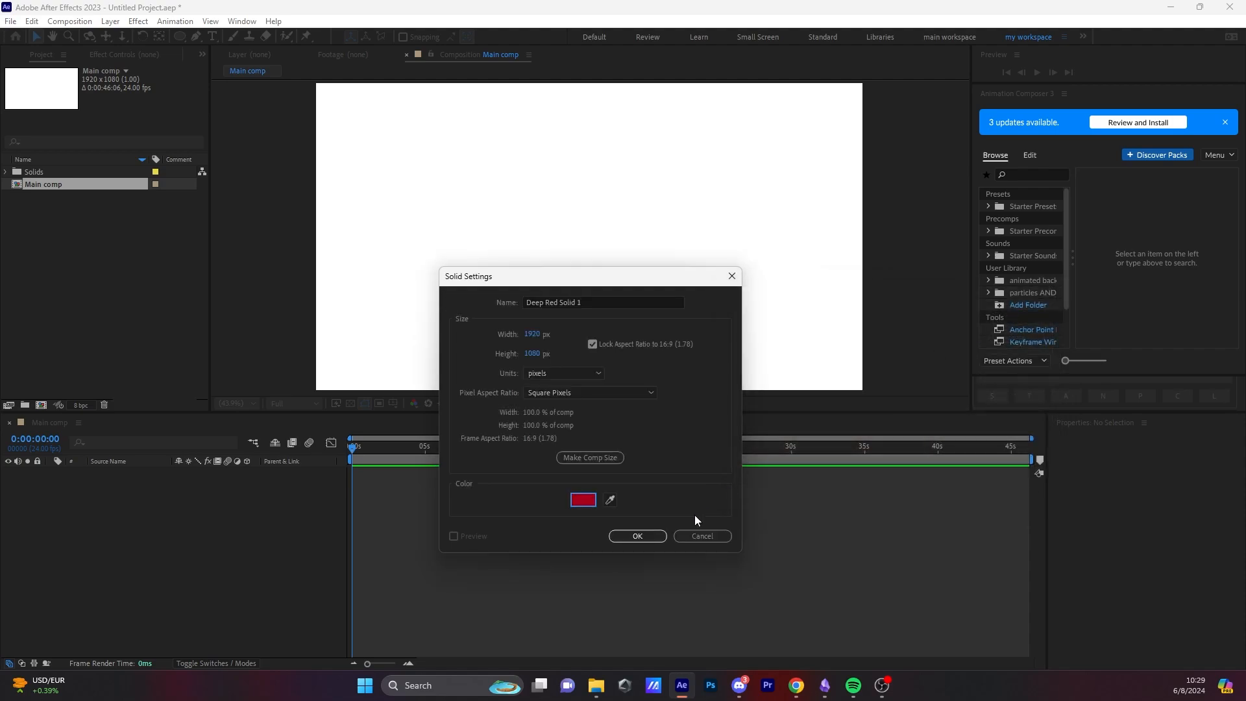
{"action": "left_click", "coordinate": [642, 537]}
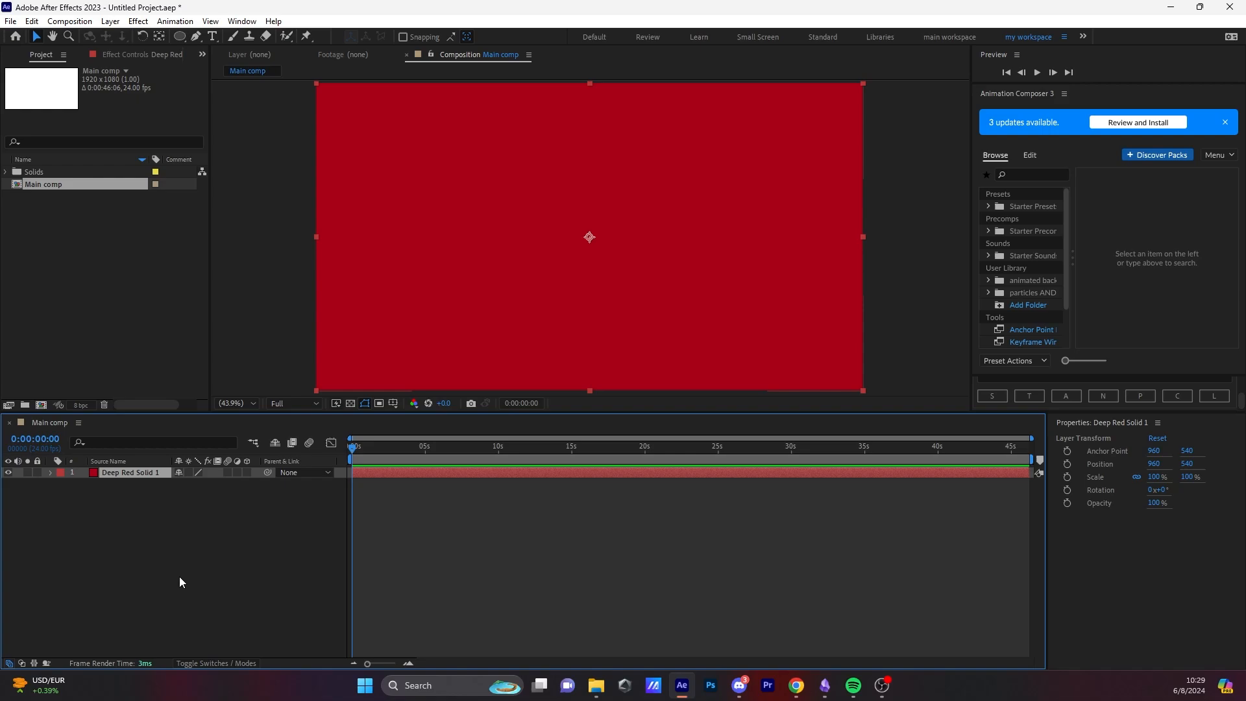
{"action": "left_click", "coordinate": [264, 587]}
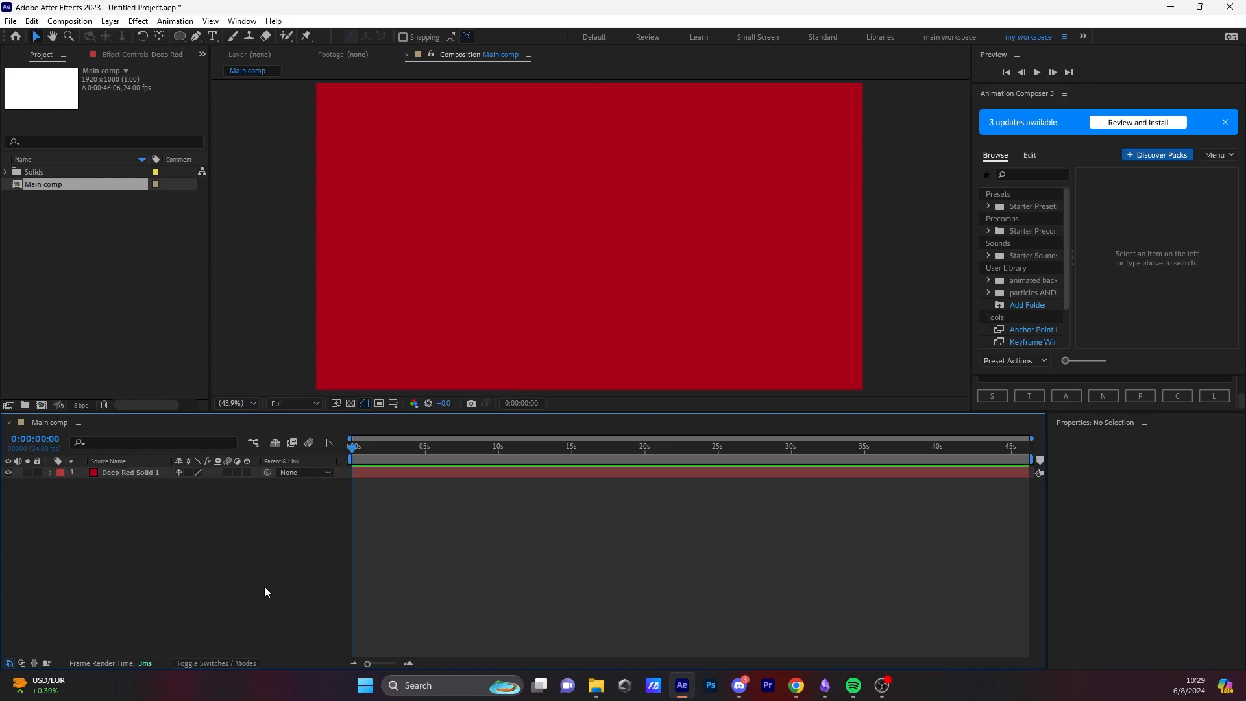
Step: Add a second full-frame solid above the red one, colored black (000000)
{"action": "right_click", "coordinate": [240, 531]}
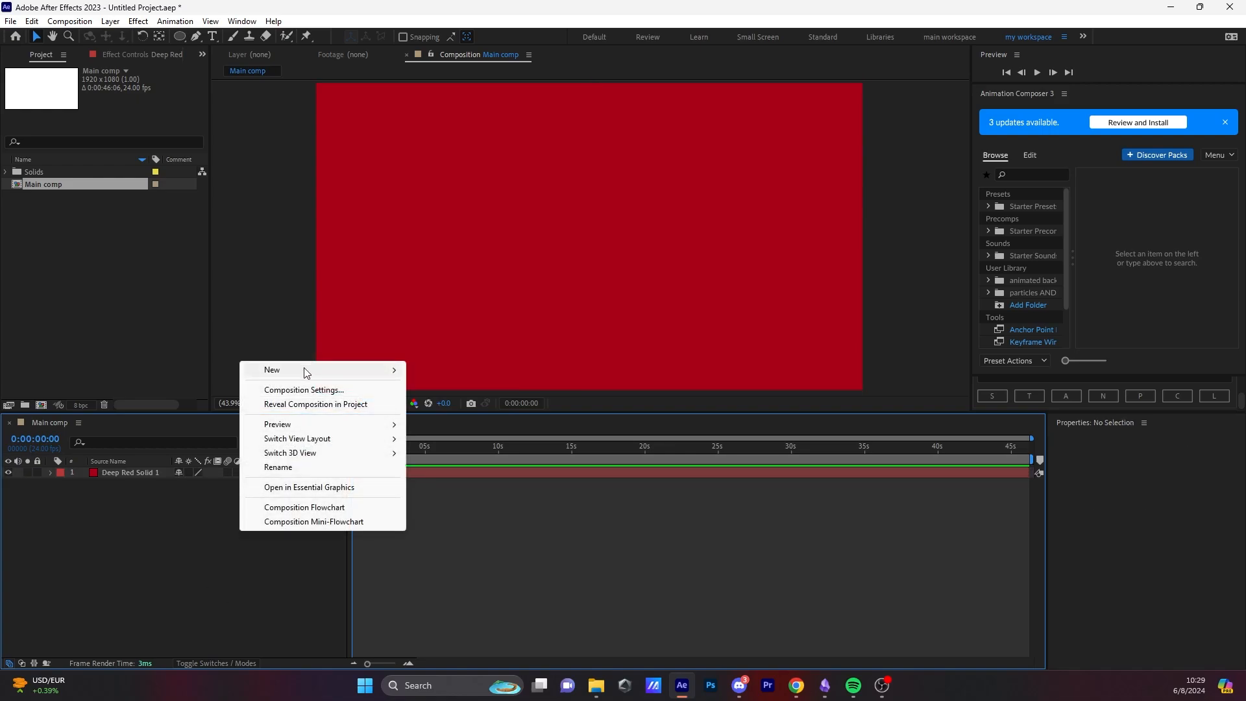
{"action": "mouse_move", "coordinate": [342, 370]}
{"action": "left_click", "coordinate": [439, 403]}
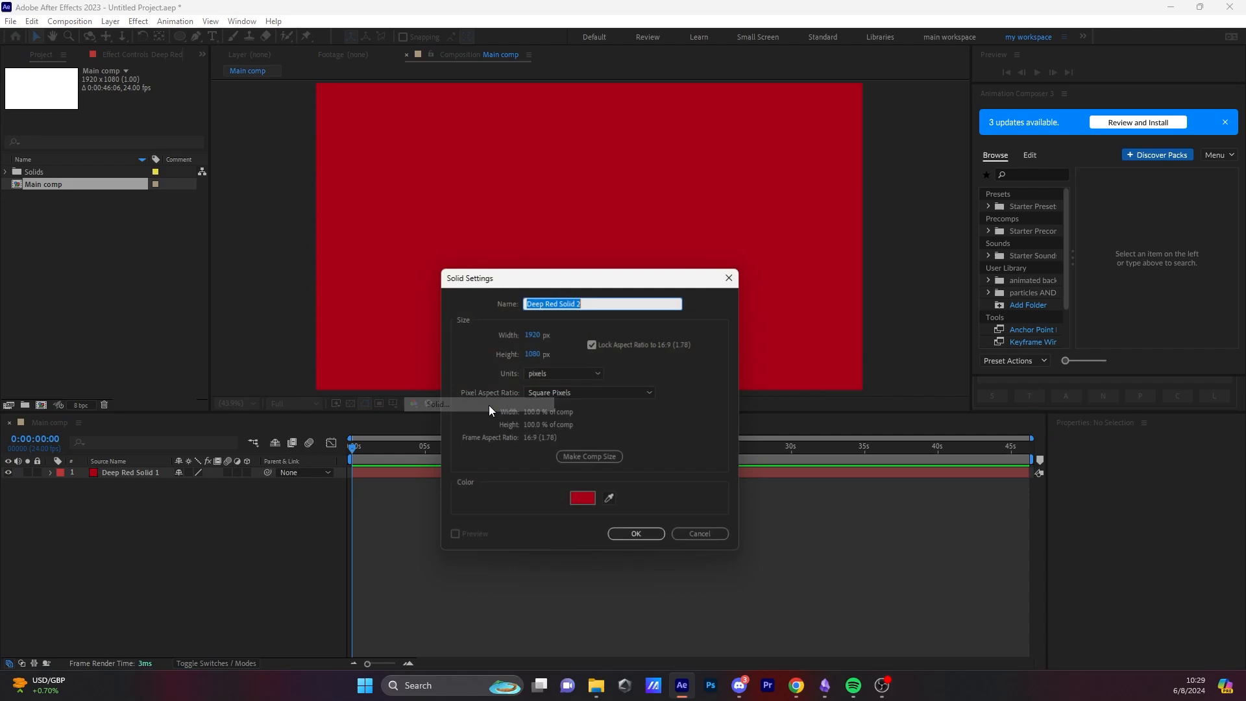
{"action": "left_click", "coordinate": [582, 499]}
{"action": "left_click", "coordinate": [777, 447]}
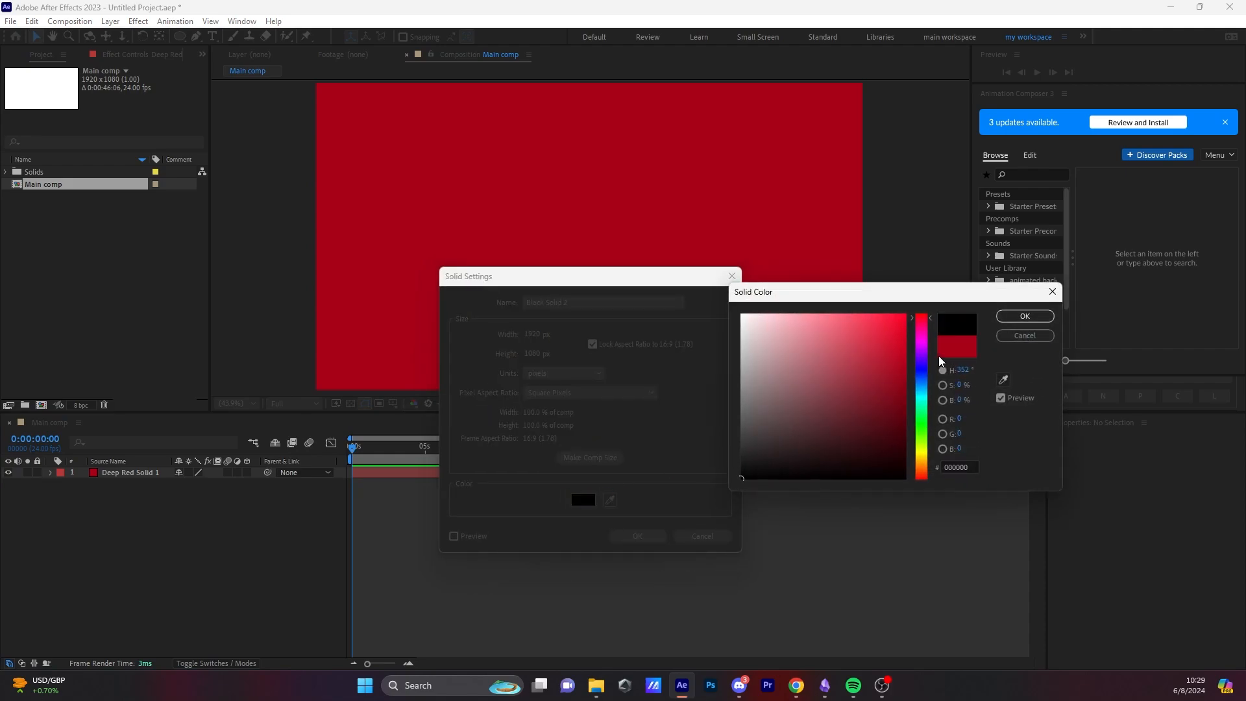
{"action": "left_click", "coordinate": [1023, 323]}
{"action": "left_click", "coordinate": [623, 539]}
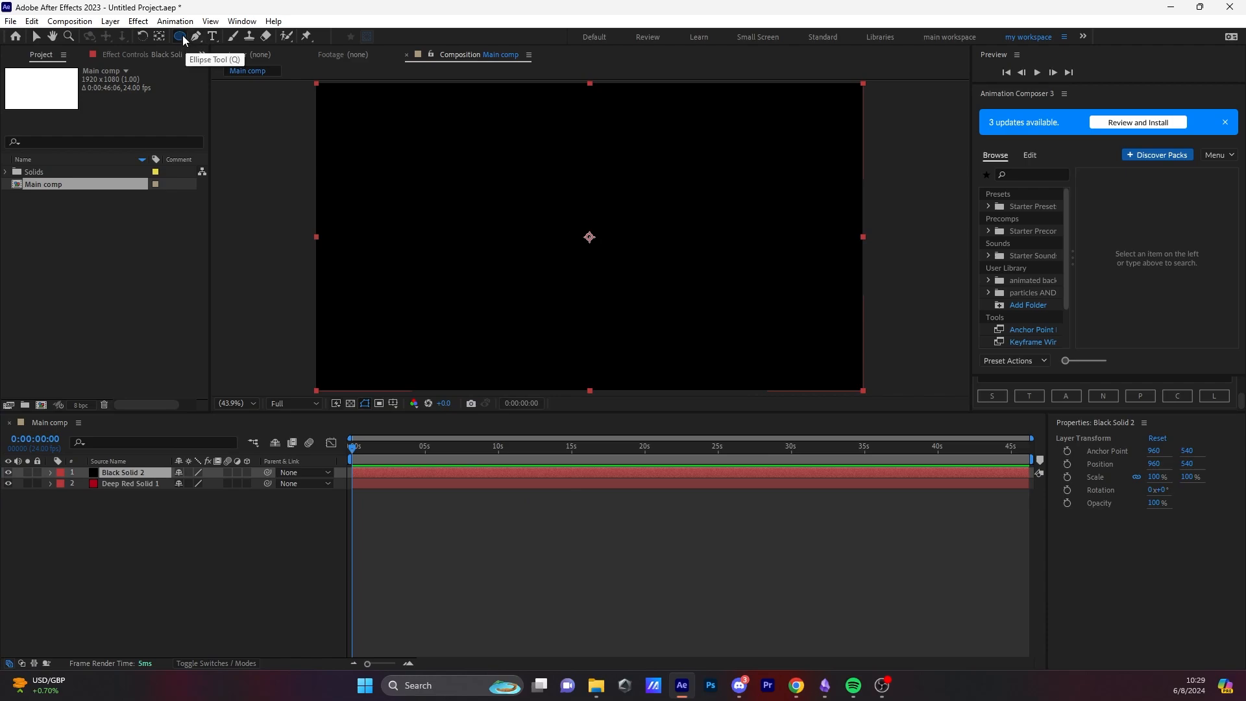
Step: Apply a full-size elliptical mask to the black solid with the Ellipse Tool and invert the mask
{"action": "left_click", "coordinate": [182, 40]}
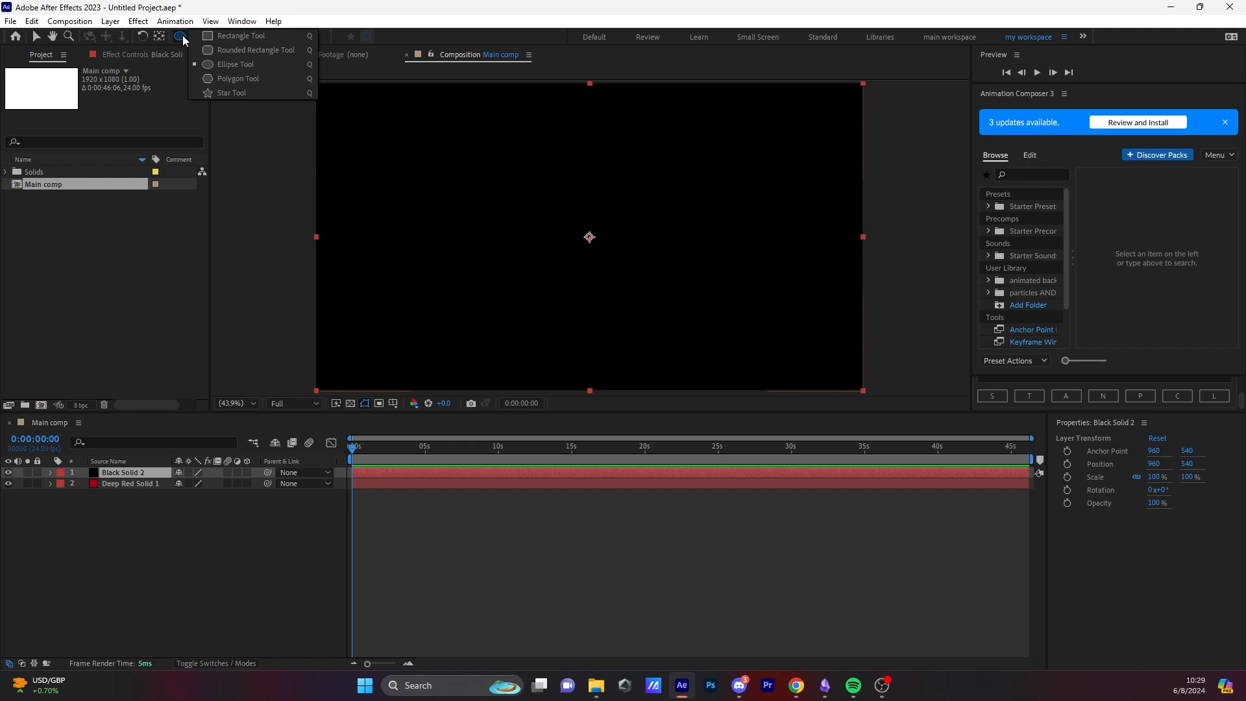
{"action": "left_click", "coordinate": [236, 66]}
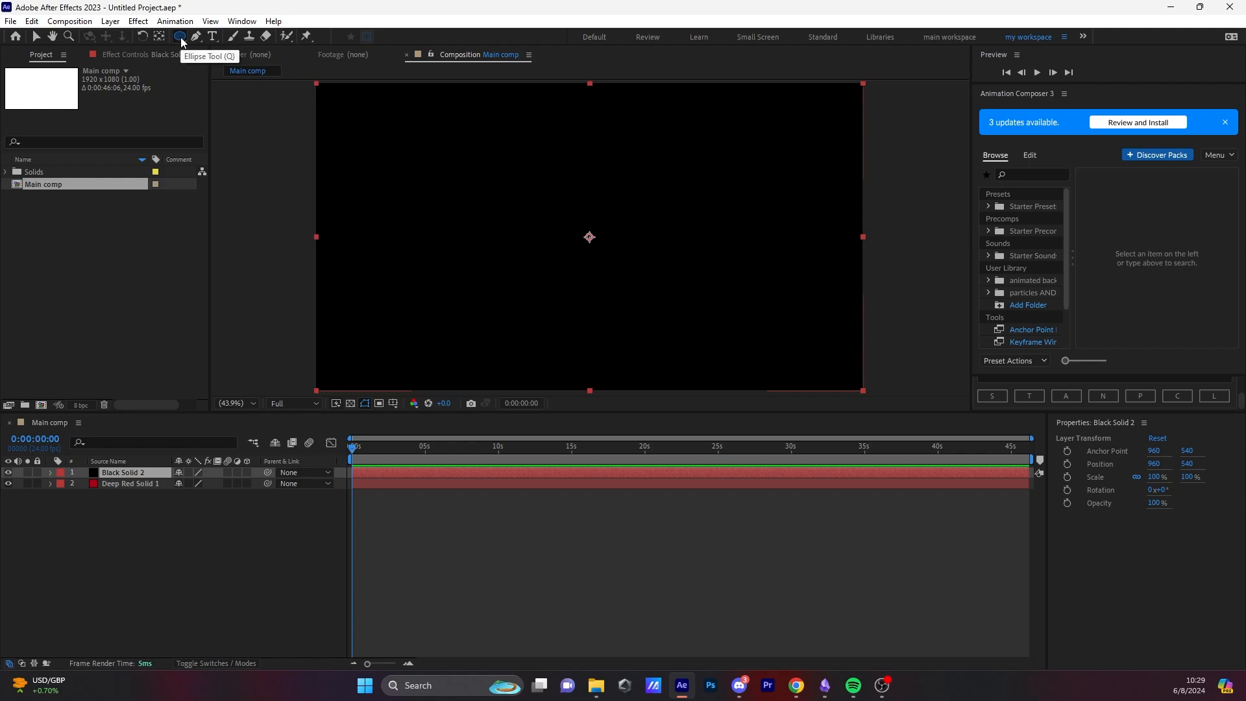
{"action": "double_click", "coordinate": [180, 36]}
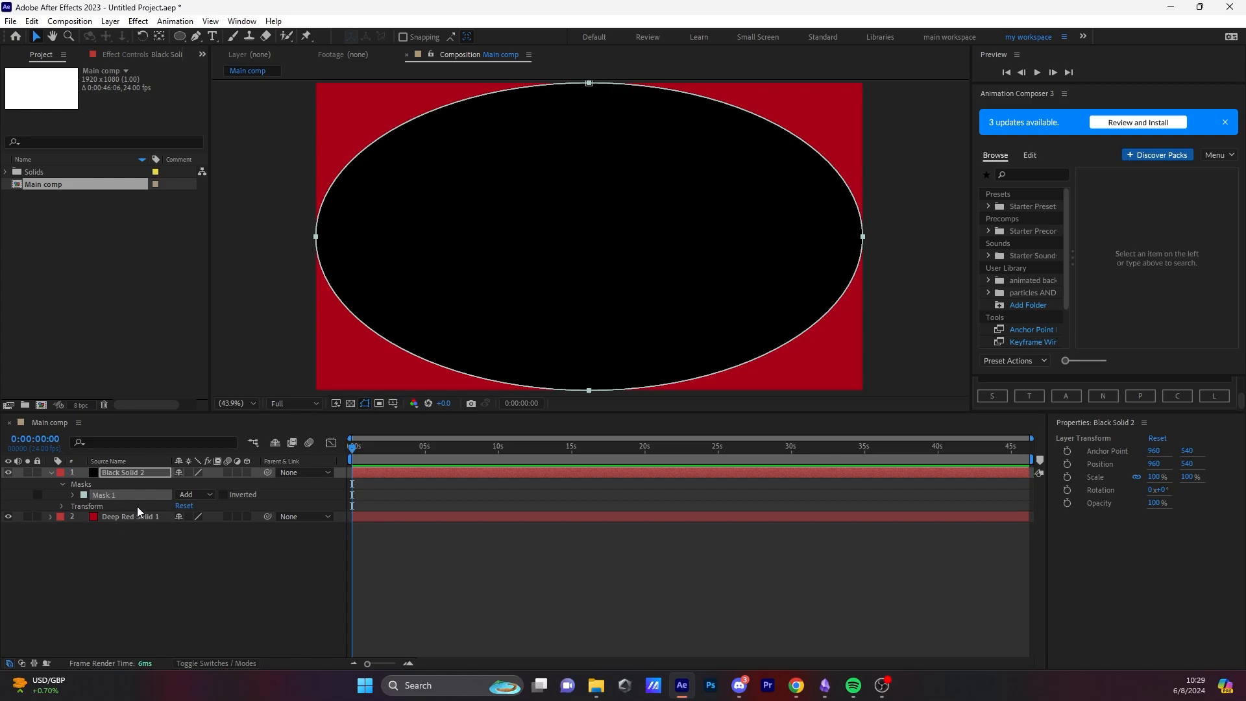
{"action": "left_click", "coordinate": [223, 496]}
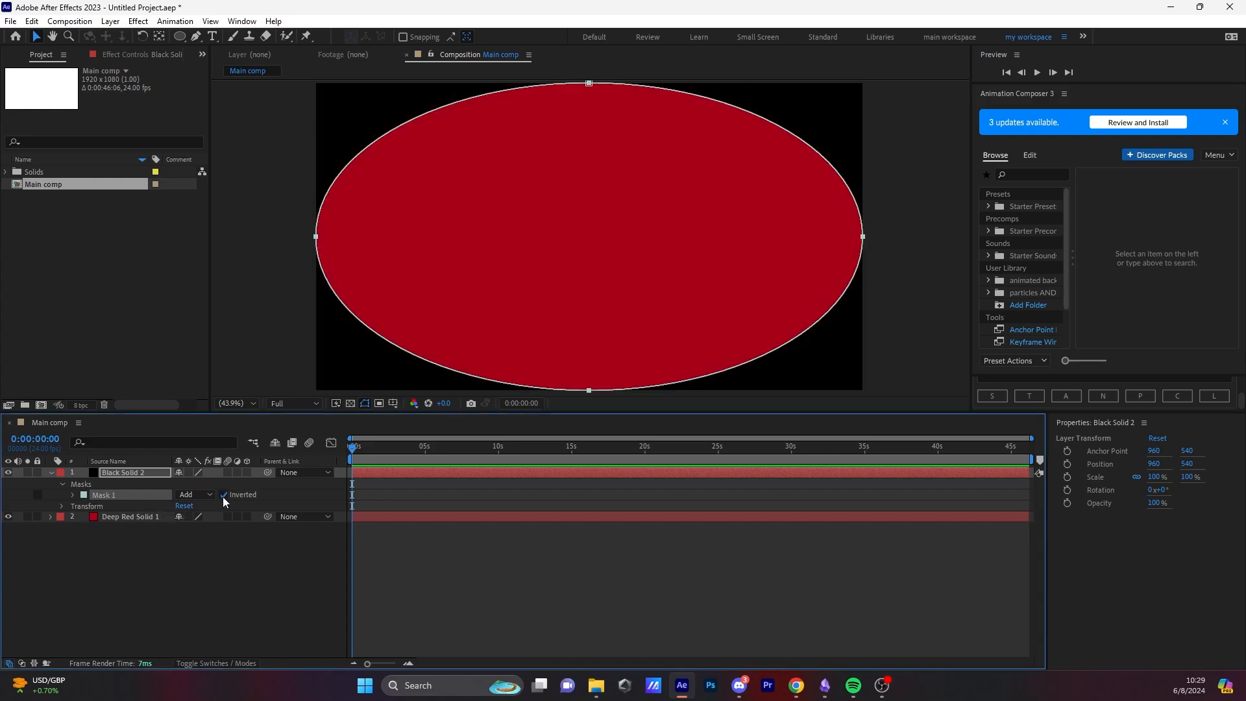
Step: Feather the black solid's mask to 874 pixels for a soft vignette and collapse the layer's properties
{"action": "left_click", "coordinate": [73, 495]}
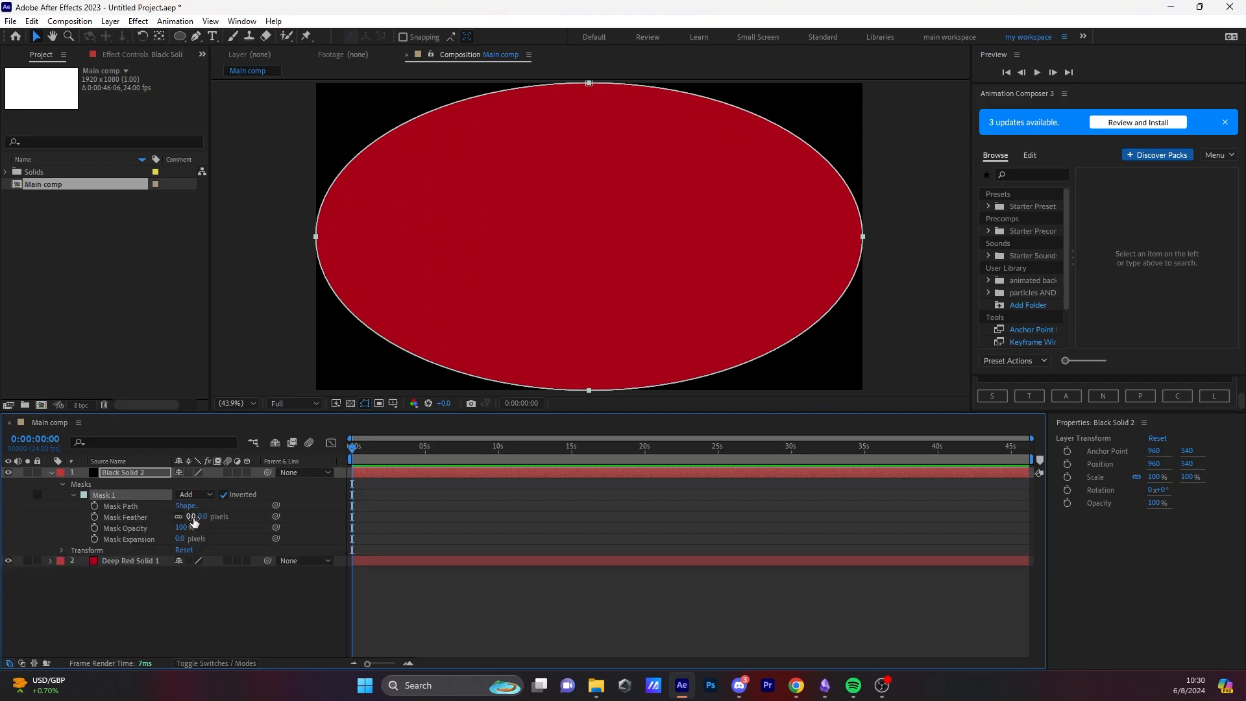
{"action": "left_click_drag", "start_coordinate": [193, 521], "coordinate": [737, 495]}
{"action": "left_click", "coordinate": [695, 579]}
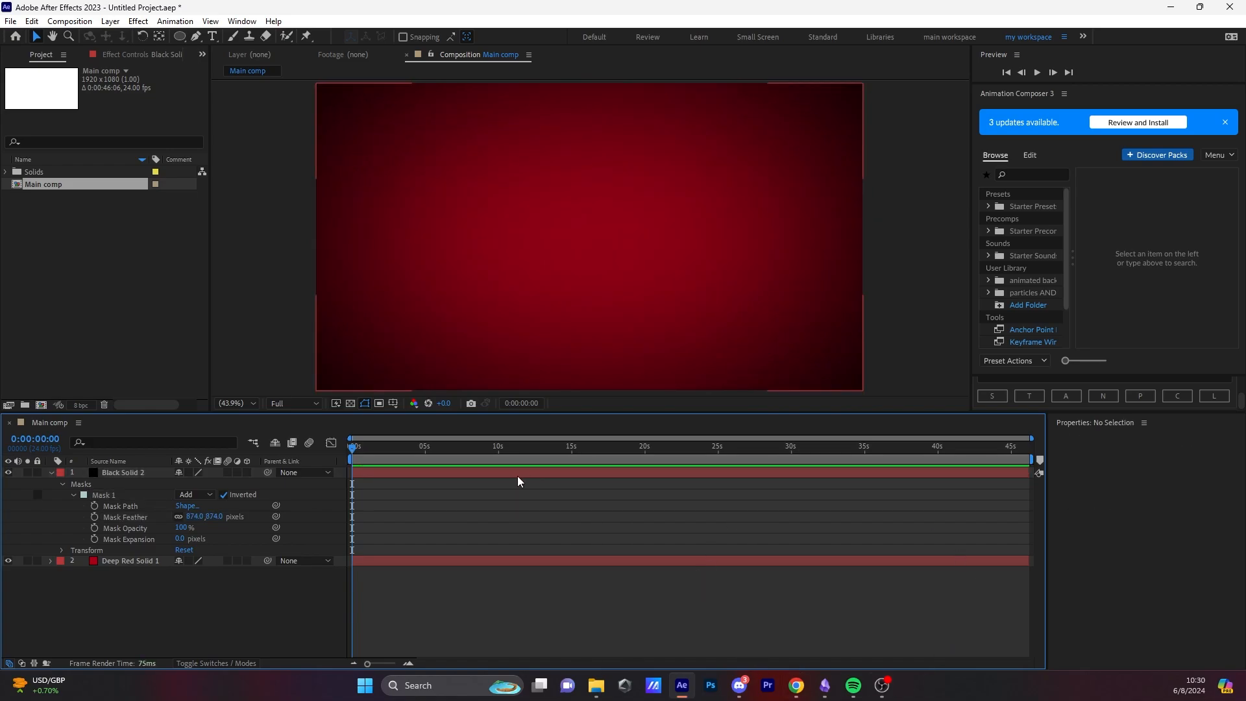
{"action": "left_click", "coordinate": [50, 473]}
Step: Turn the deep red solid into a 3D layer
{"action": "left_click", "coordinate": [116, 483]}
{"action": "key", "text": "p"}
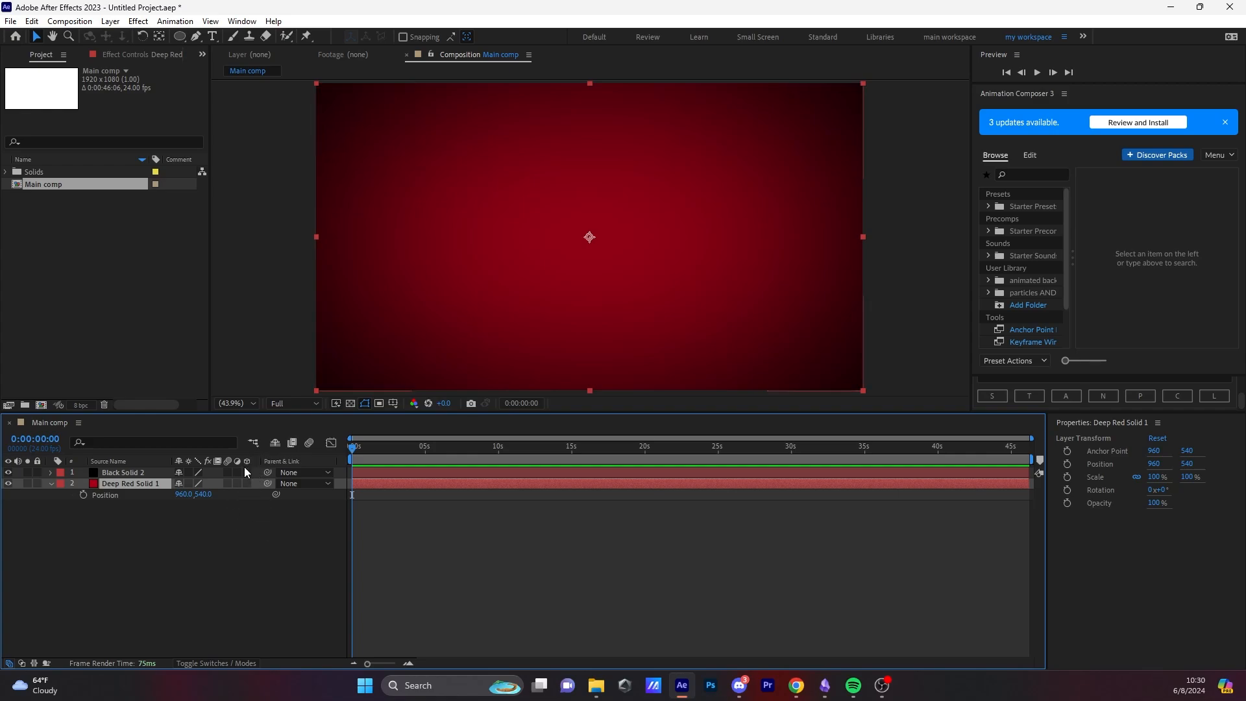
{"action": "left_click", "coordinate": [216, 662]}
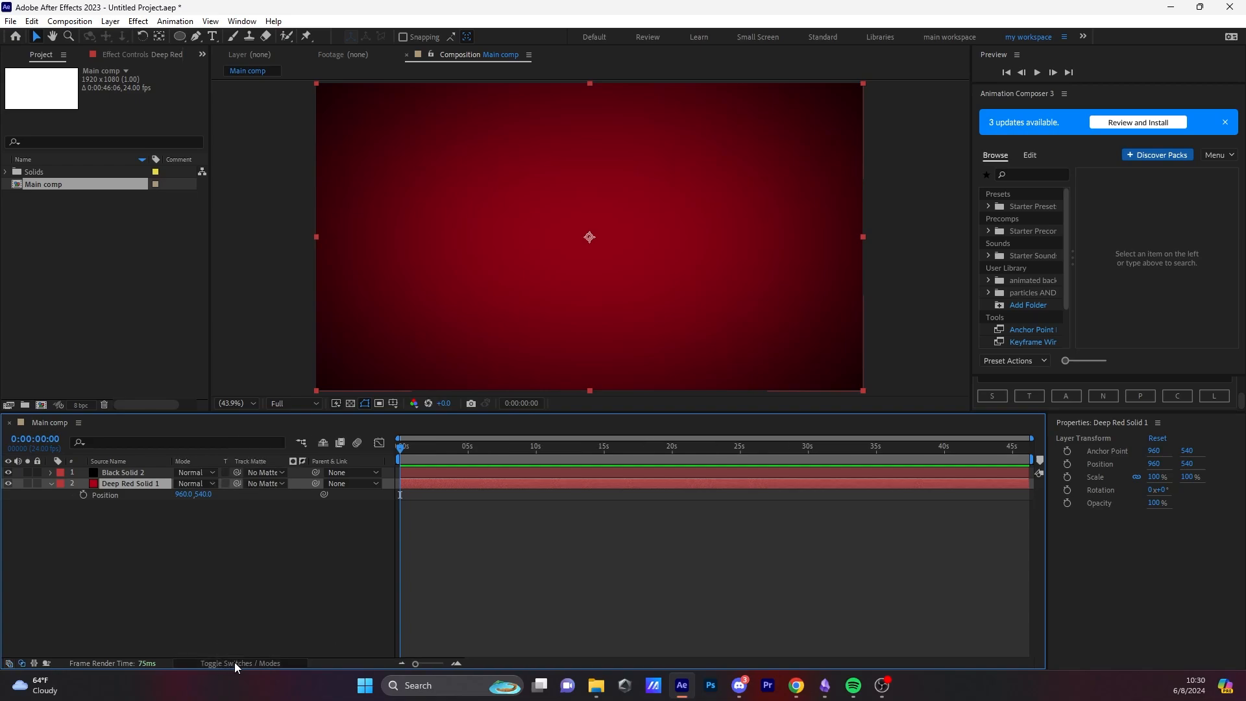
{"action": "left_click", "coordinate": [235, 662]}
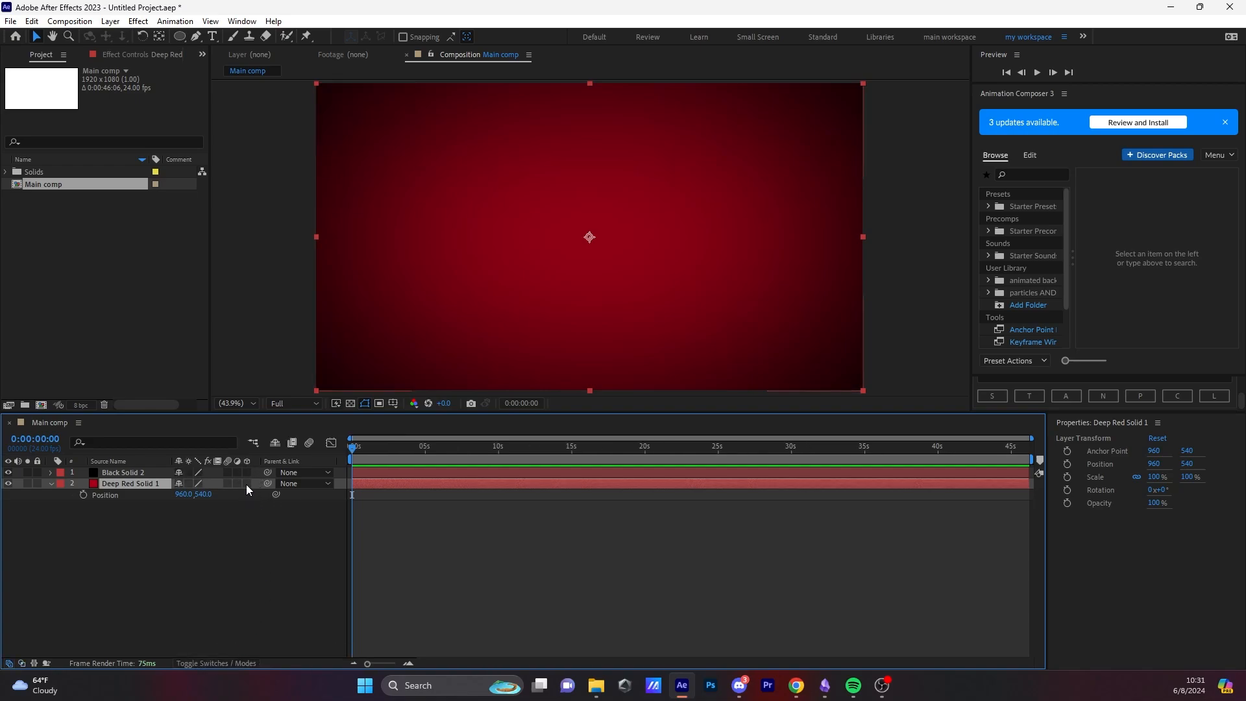
{"action": "left_click", "coordinate": [246, 484]}
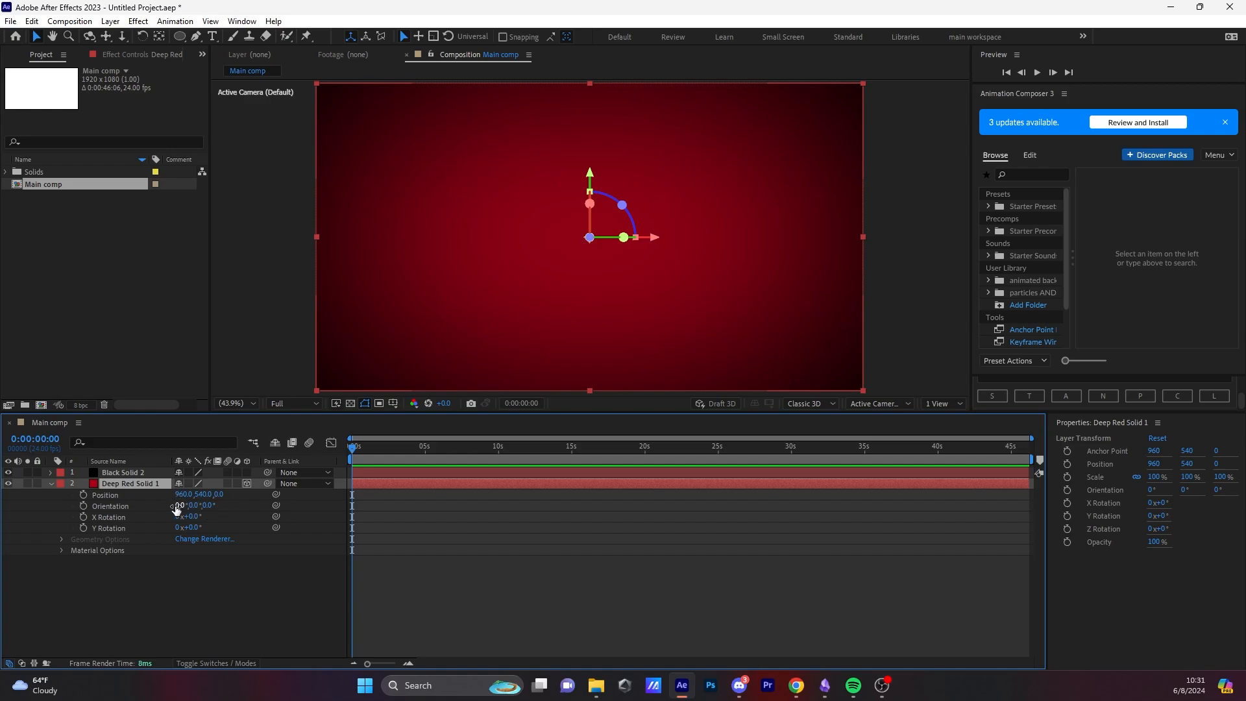
Step: Set the deep red solid's Z position to 1000
{"action": "key", "text": "p"}
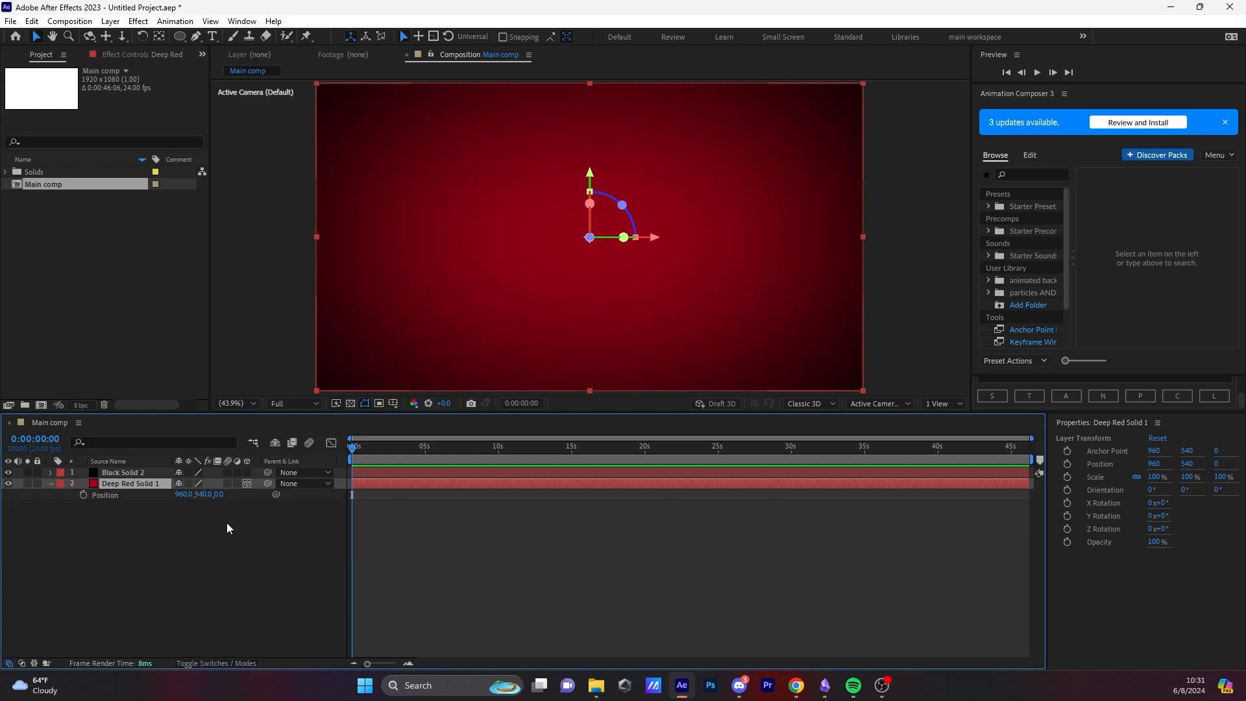
{"action": "left_click", "coordinate": [217, 497]}
{"action": "type", "text": "1000"}
{"action": "key", "text": "Return"}
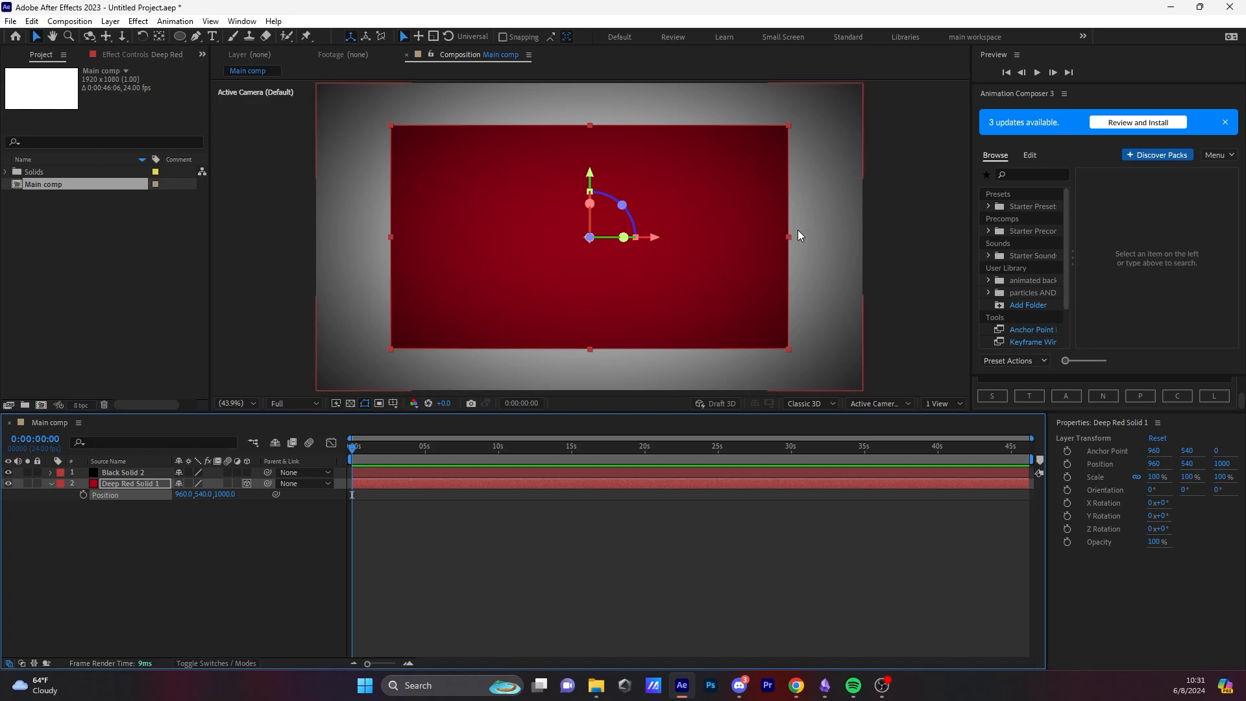
Step: Enlarge the deep red solid to fill the frame, trying a 200% scale before setting it to 350%
{"action": "key", "text": "s"}
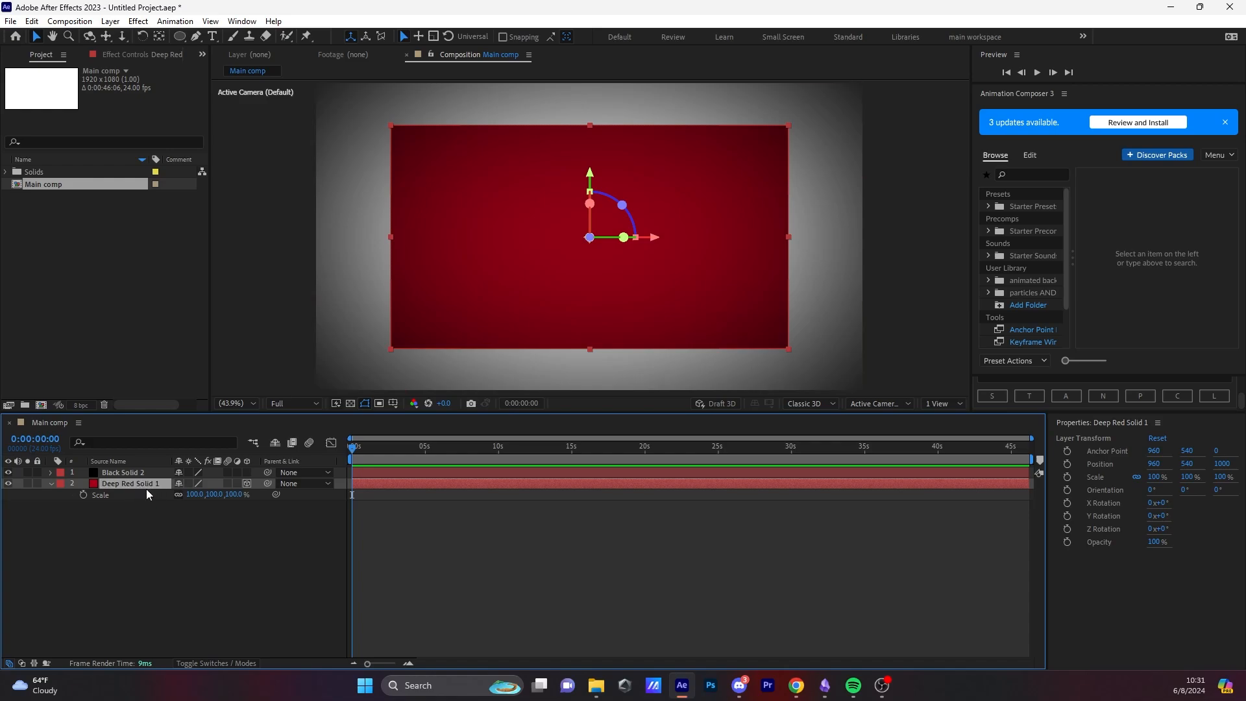
{"action": "left_click", "coordinate": [233, 494]}
{"action": "type", "text": "200"}
{"action": "key", "text": "Return"}
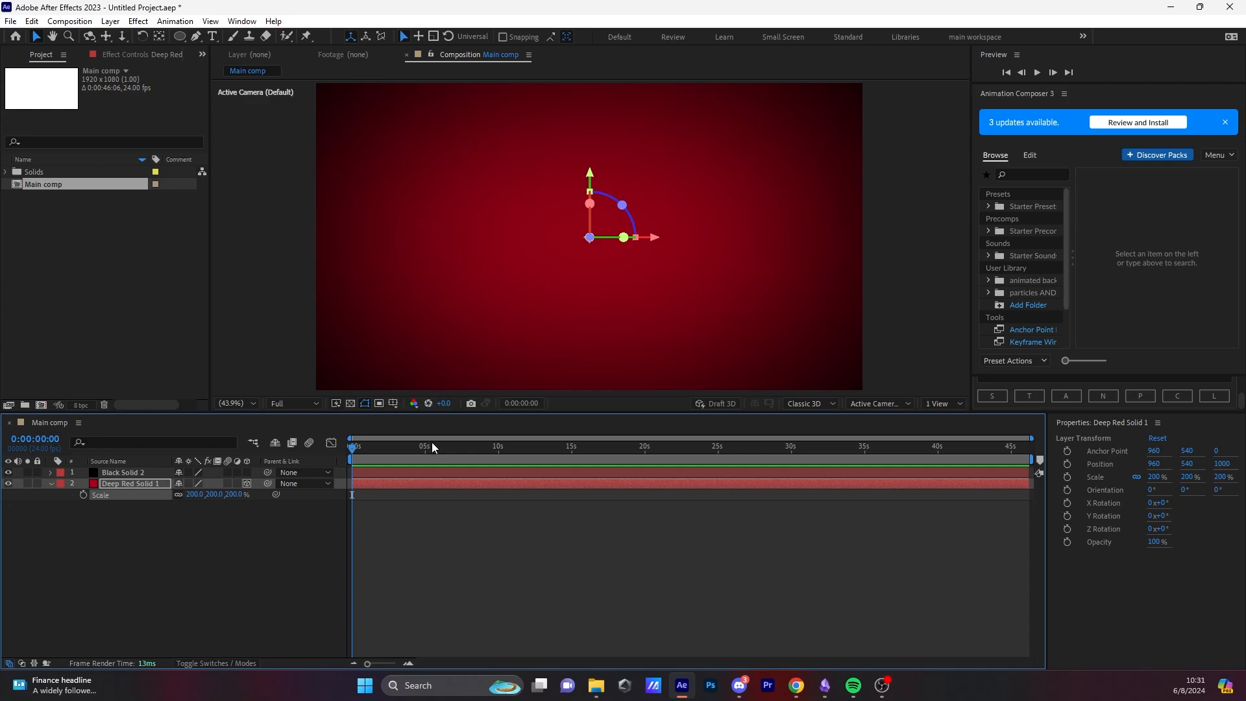
{"action": "left_click", "coordinate": [234, 494]}
{"action": "type", "text": "350"}
{"action": "key", "text": "Return"}
{"action": "left_click", "coordinate": [217, 532]}
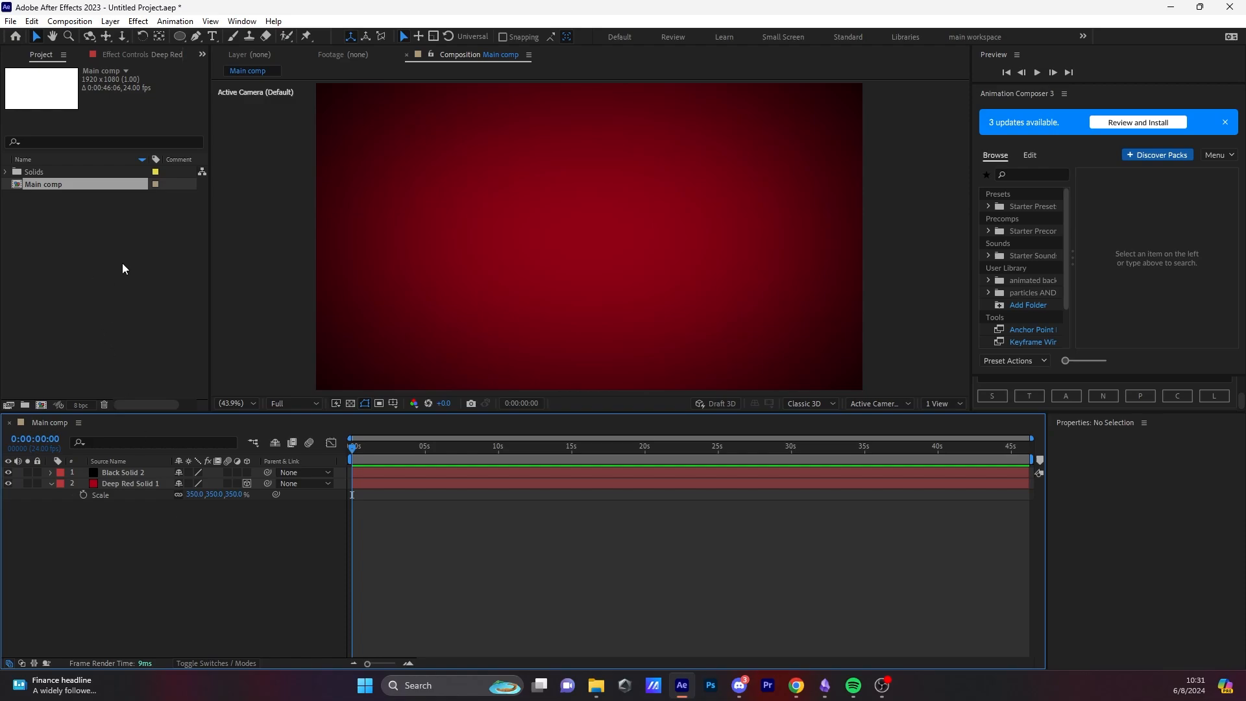
Step: Create a new composition named "elon musk front side" with a width and height of 500 px
{"action": "left_click", "coordinate": [130, 52]}
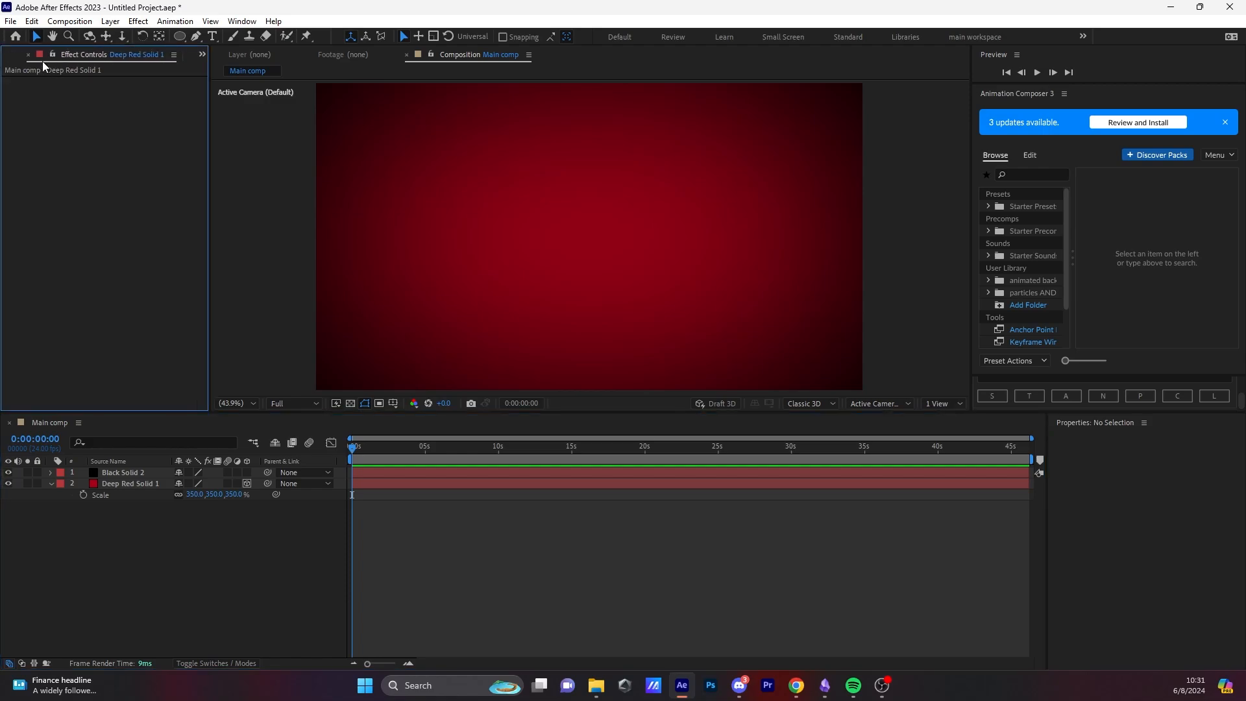
{"action": "left_click", "coordinate": [41, 58]}
{"action": "right_click", "coordinate": [80, 231]}
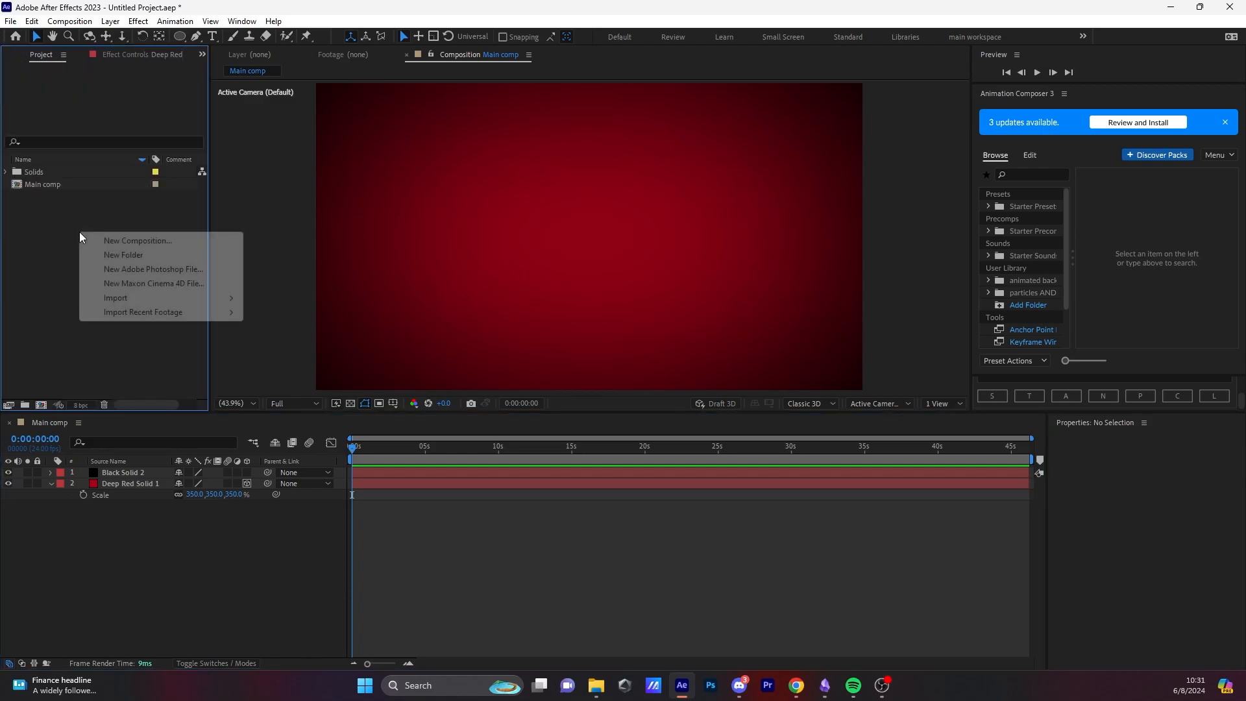
{"action": "left_click", "coordinate": [113, 241]}
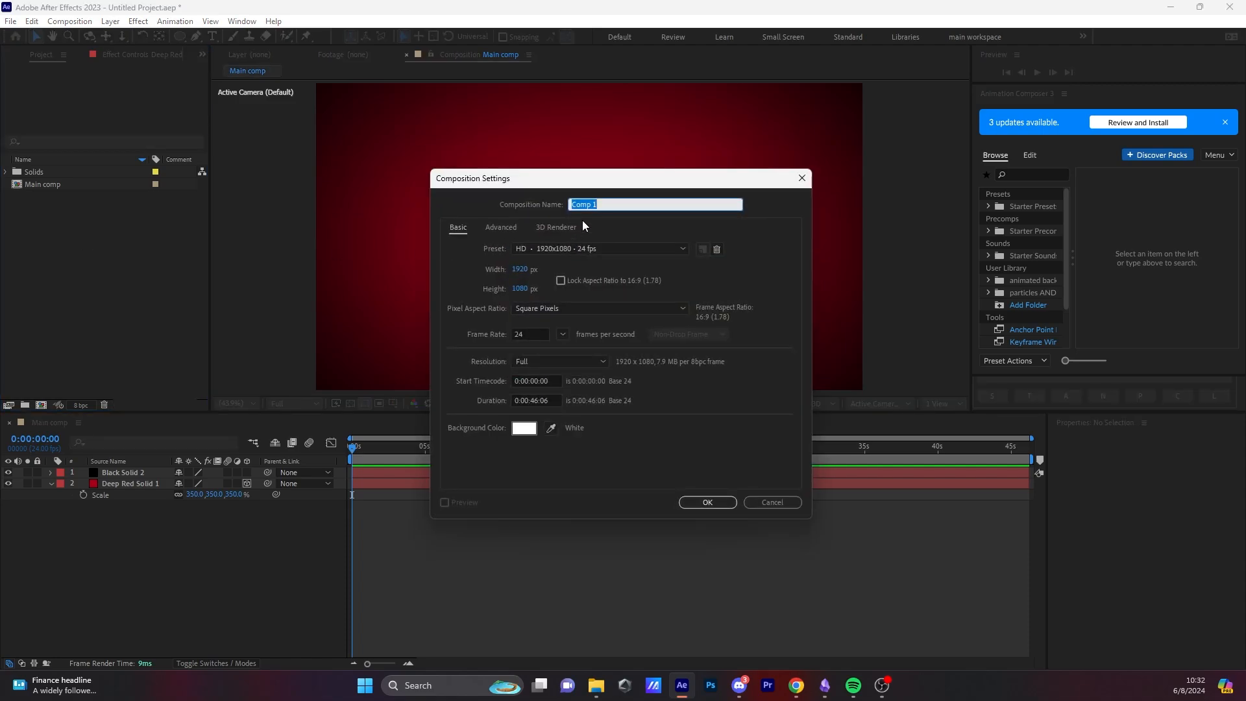
{"action": "type", "text": "elon musk front side"}
{"action": "left_click", "coordinate": [527, 275]}
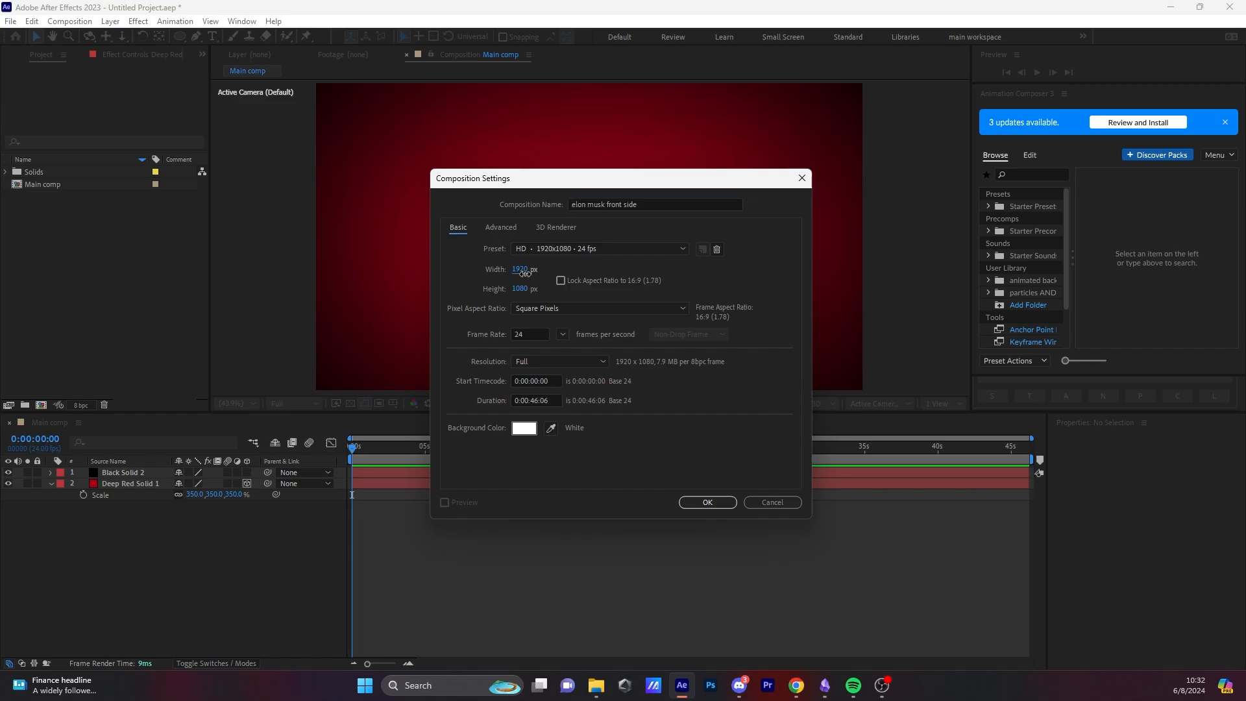
{"action": "type", "text": "500"}
{"action": "left_click", "coordinate": [520, 289]}
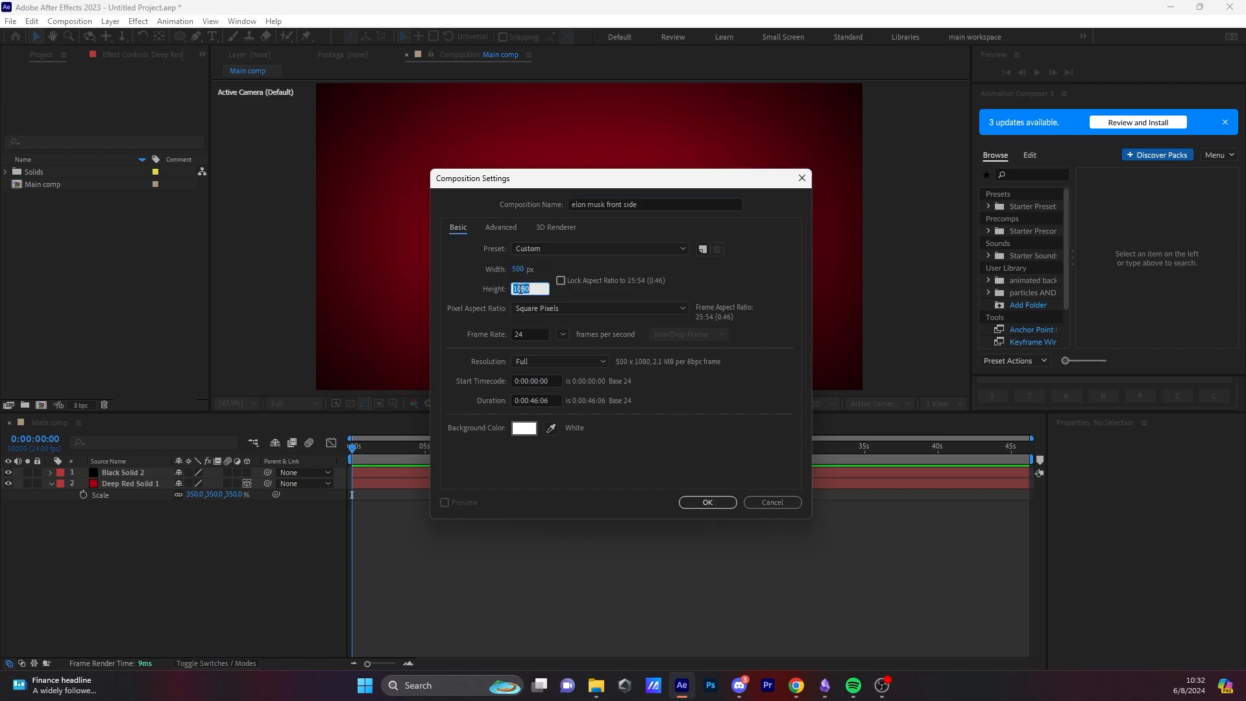
{"action": "type", "text": "500"}
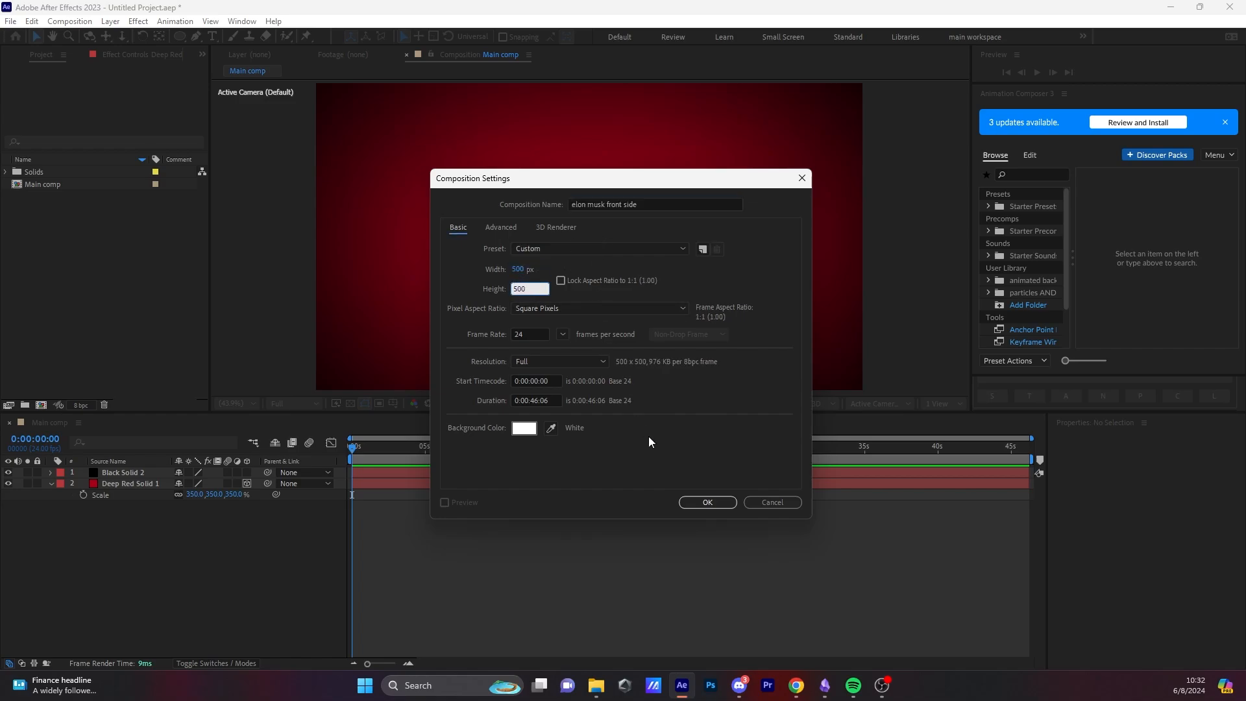
{"action": "left_click", "coordinate": [705, 502]}
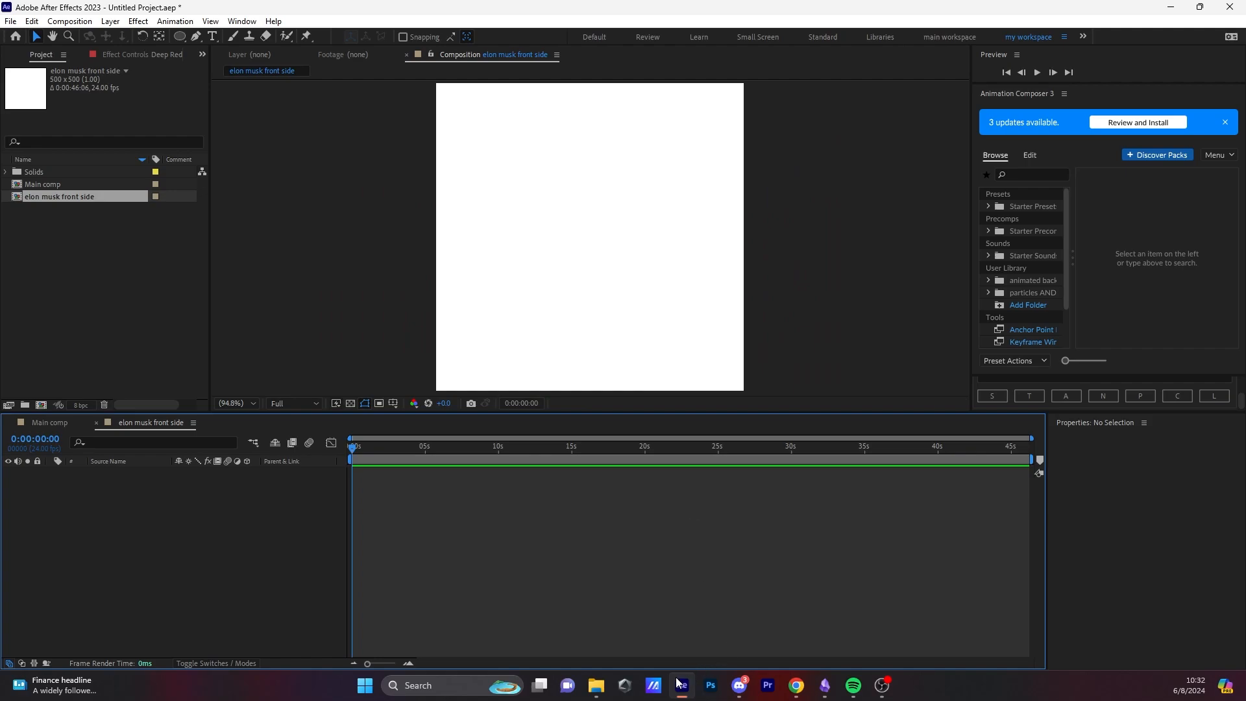
Step: Import "elon musk front.jpg" from the assets folder in File Explorer as a layer in the "elon musk front side" composition
{"action": "left_click", "coordinate": [595, 685]}
{"action": "scroll", "coordinate": [668, 379], "scroll_direction": "up", "scroll_amount": 1}
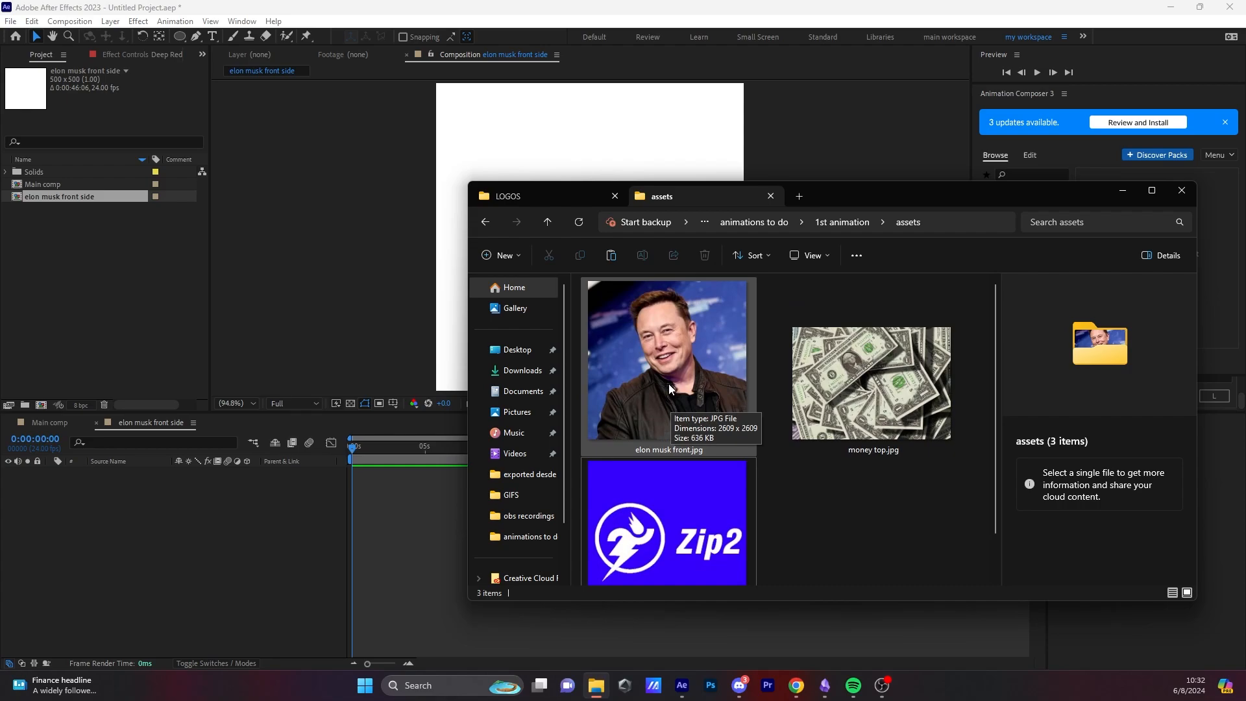
{"action": "left_click_drag", "start_coordinate": [668, 383], "coordinate": [170, 569]}
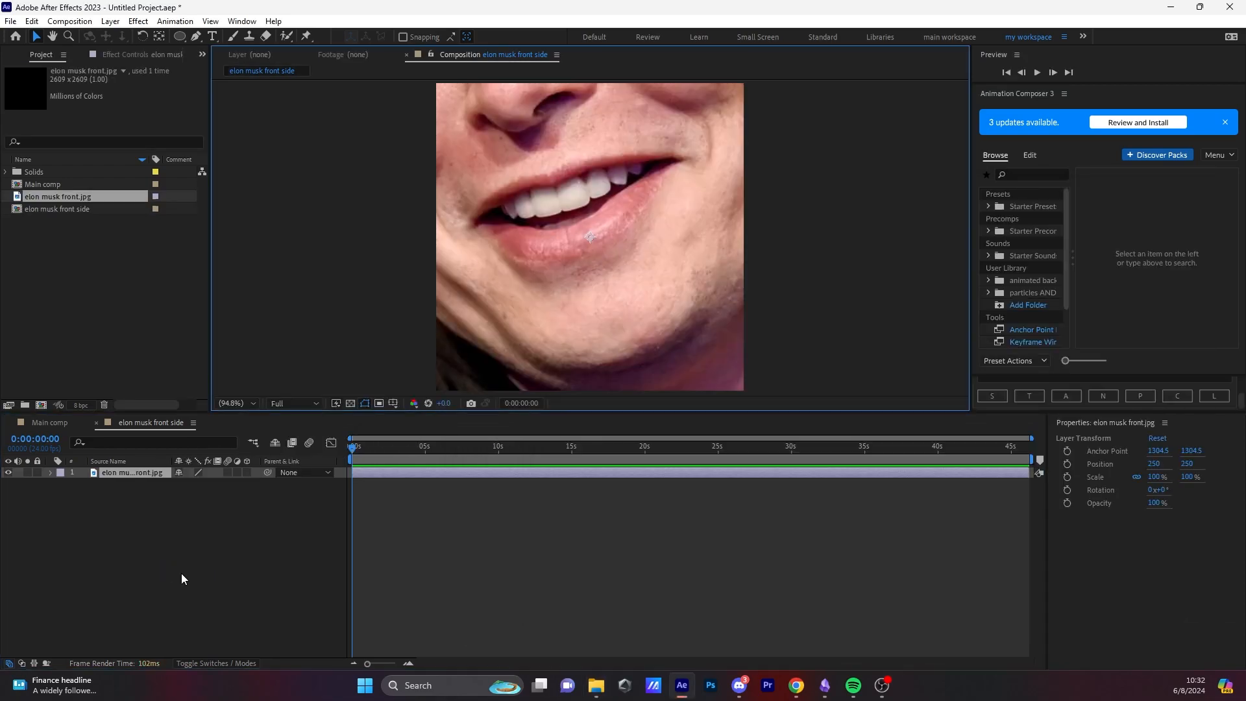
Step: Move the Elon Musk photo down and scale it to 32% so the whole face fits inside the square composition
{"action": "left_click_drag", "start_coordinate": [699, 187], "coordinate": [680, 276]}
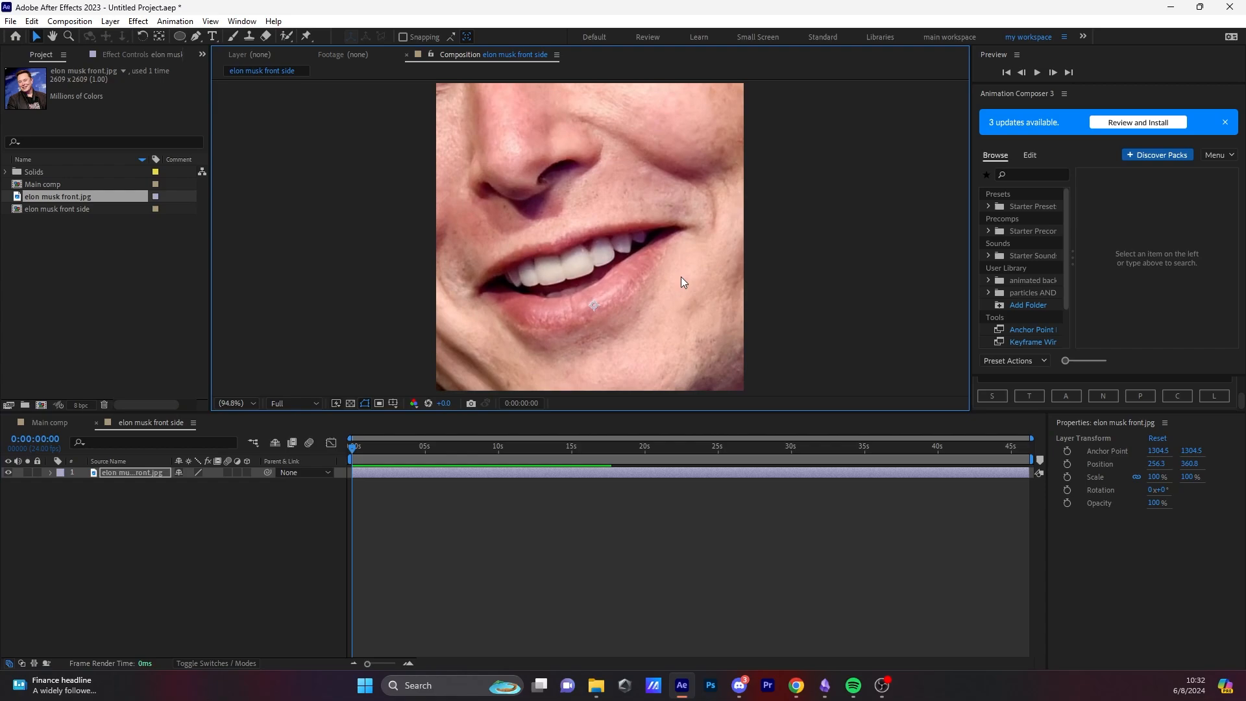
{"action": "key", "text": "s"}
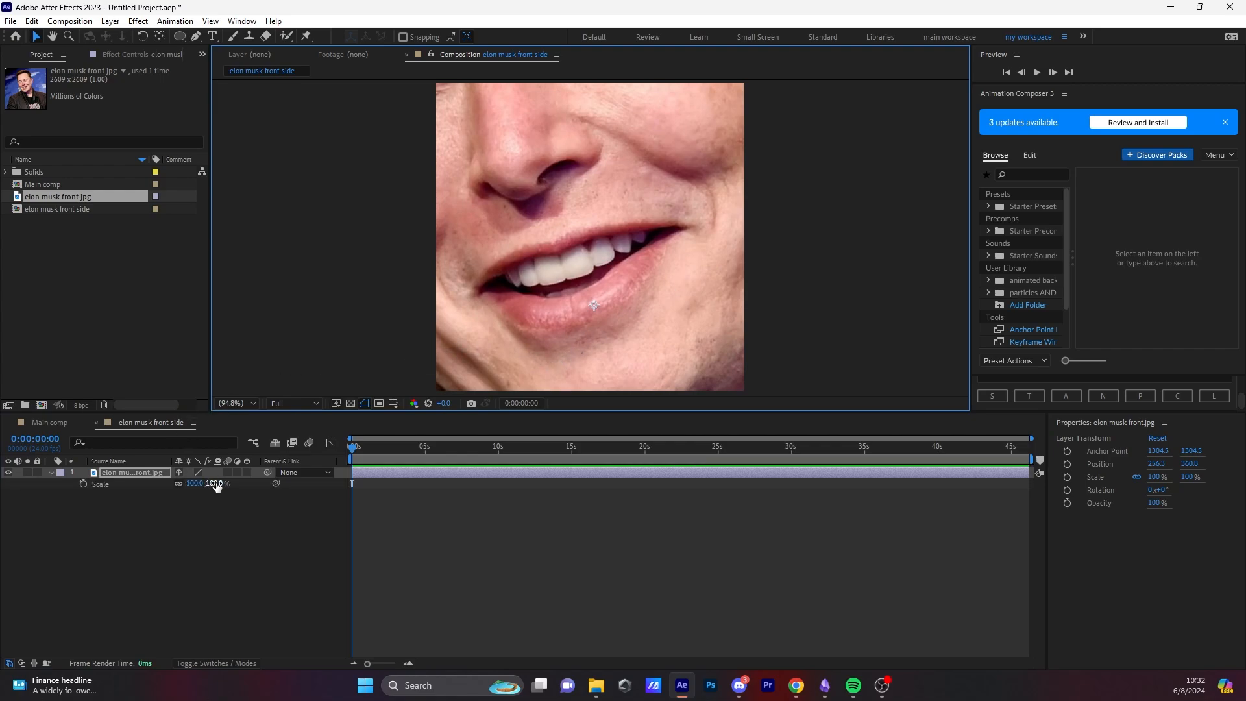
{"action": "left_click_drag", "start_coordinate": [194, 483], "coordinate": [182, 492]}
{"action": "left_click", "coordinate": [211, 554]}
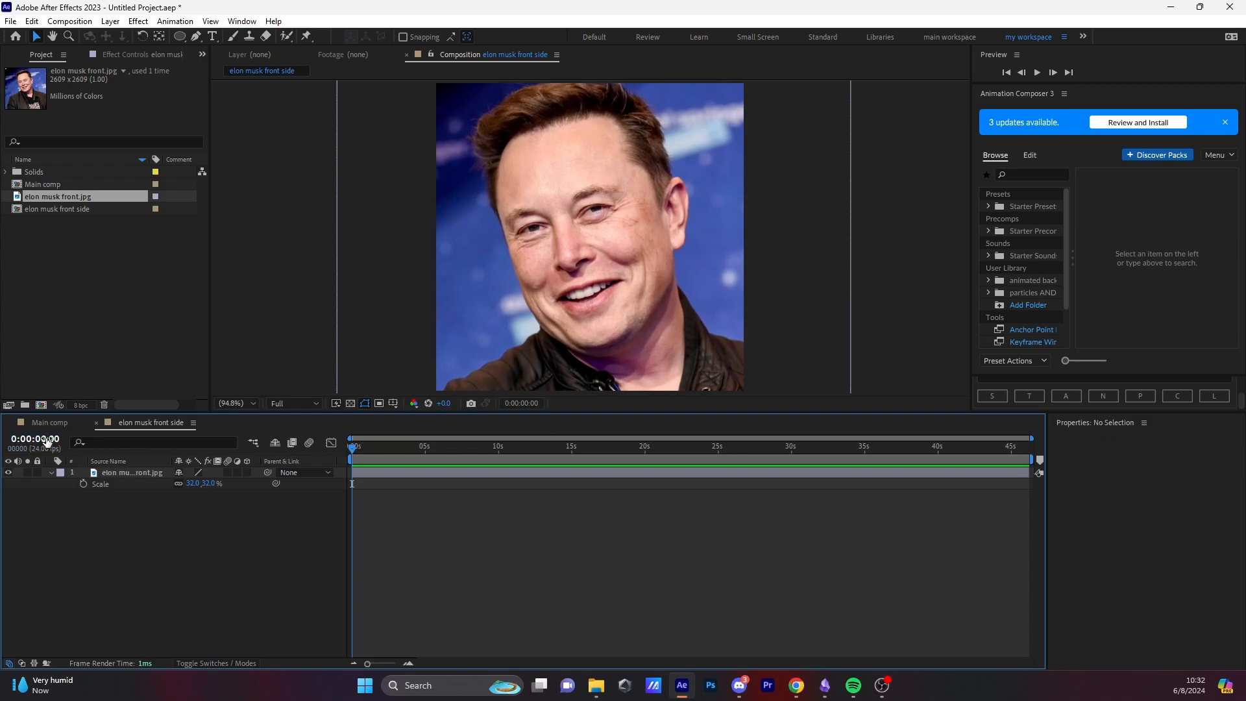
Step: Create a project folder named "cube" and move the "elon musk front side" composition into it
{"action": "right_click", "coordinate": [74, 258]}
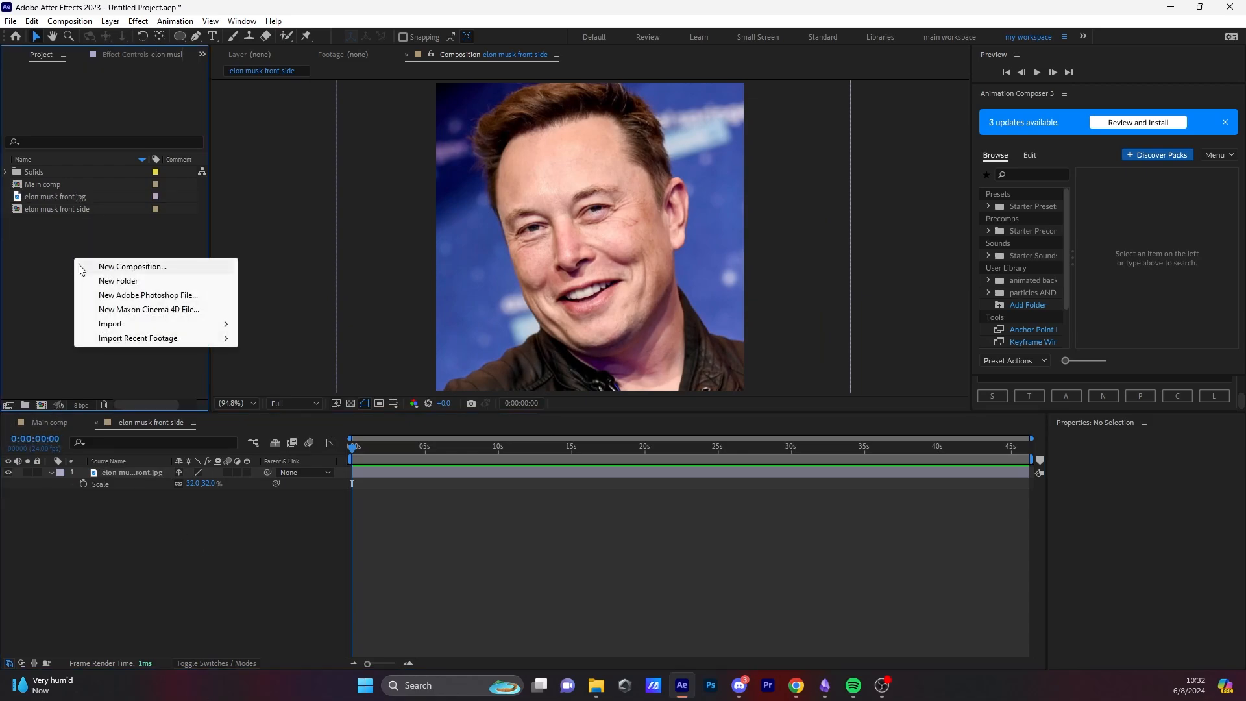
{"action": "left_click", "coordinate": [118, 284]}
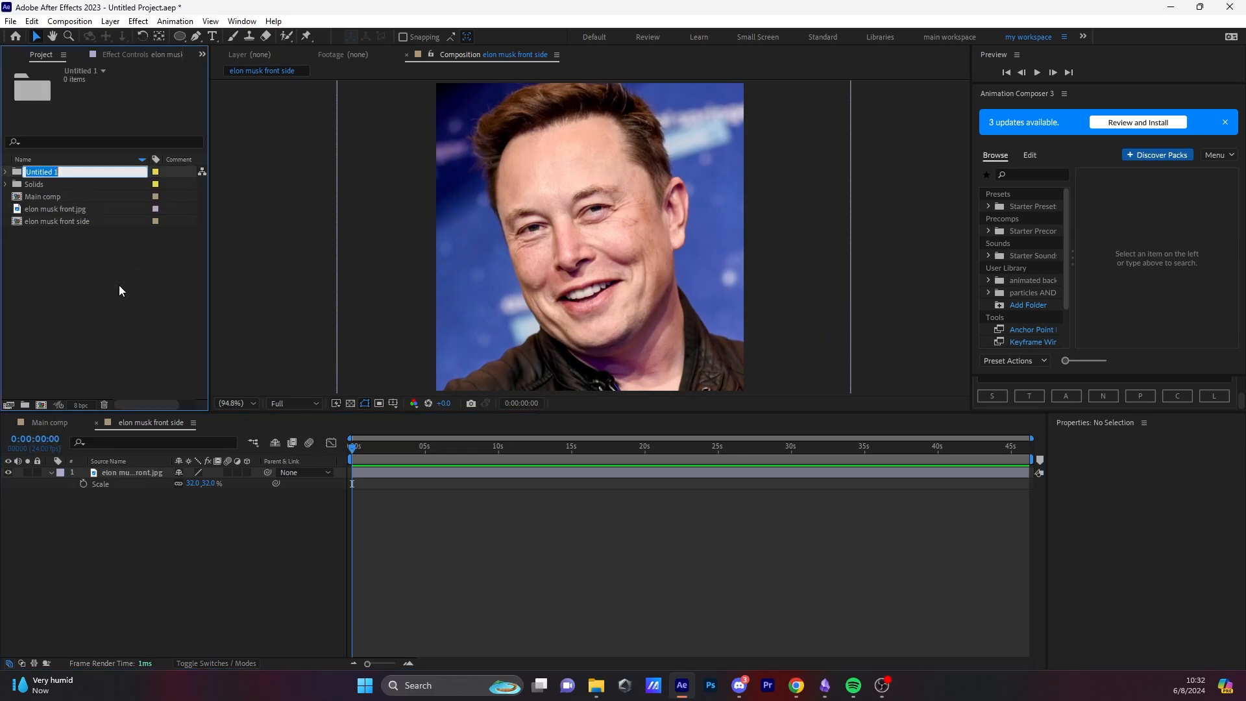
{"action": "type", "text": "cube"}
{"action": "left_click", "coordinate": [112, 327]}
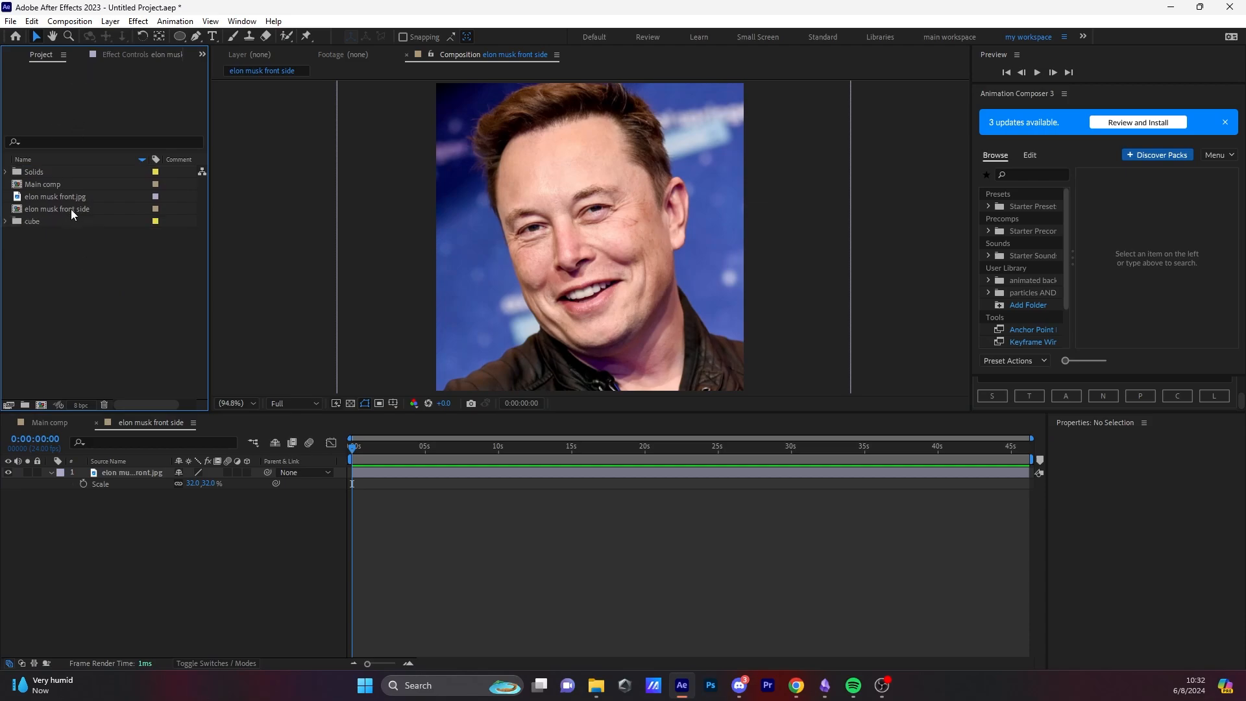
{"action": "mouse_move", "coordinate": [76, 209]}
{"action": "left_mouse_down"}
{"action": "mouse_move", "coordinate": [95, 210]}
{"action": "mouse_move", "coordinate": [81, 209]}
{"action": "mouse_move", "coordinate": [81, 223]}
{"action": "left_mouse_up"}
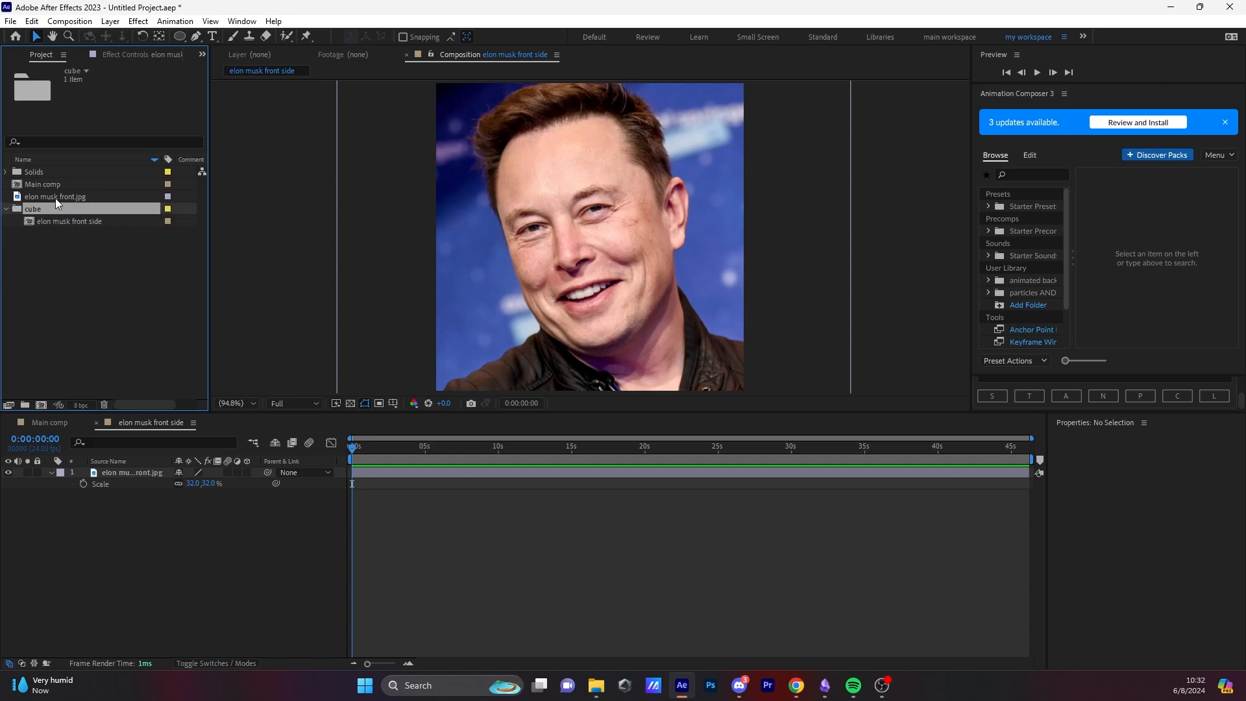
{"action": "left_click", "coordinate": [75, 200]}
{"action": "left_click", "coordinate": [88, 222]}
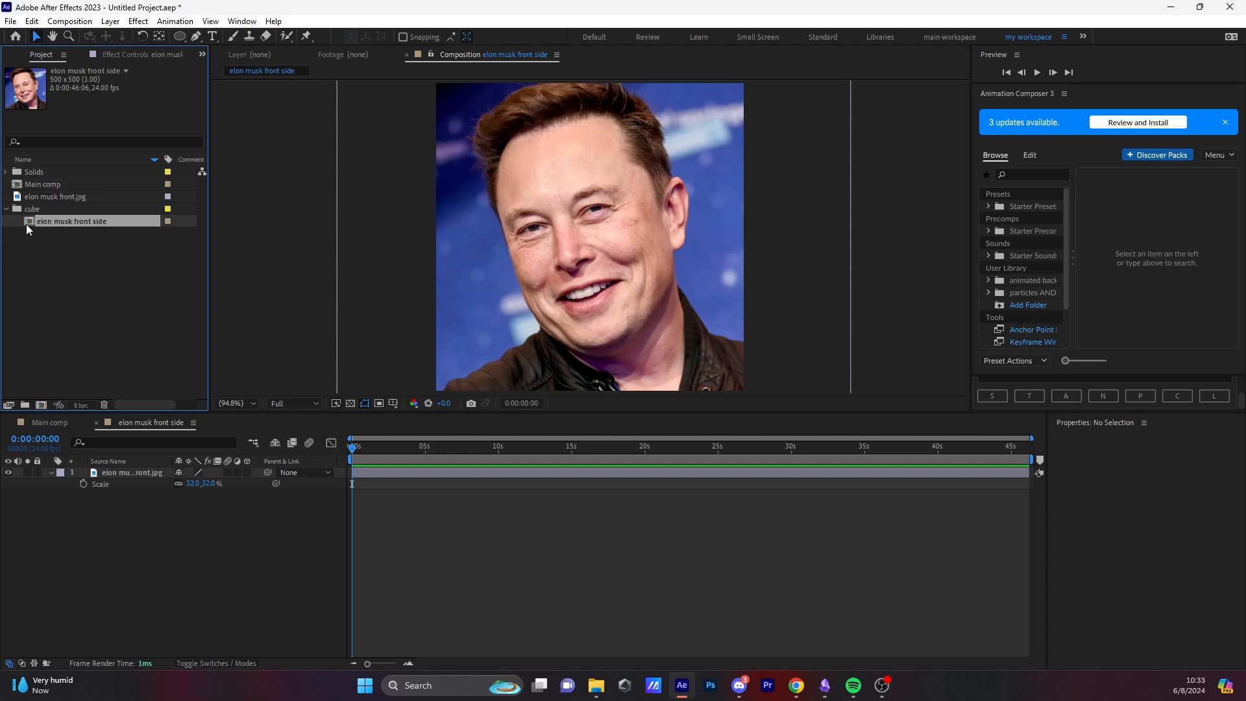
{"action": "left_click", "coordinate": [26, 198]}
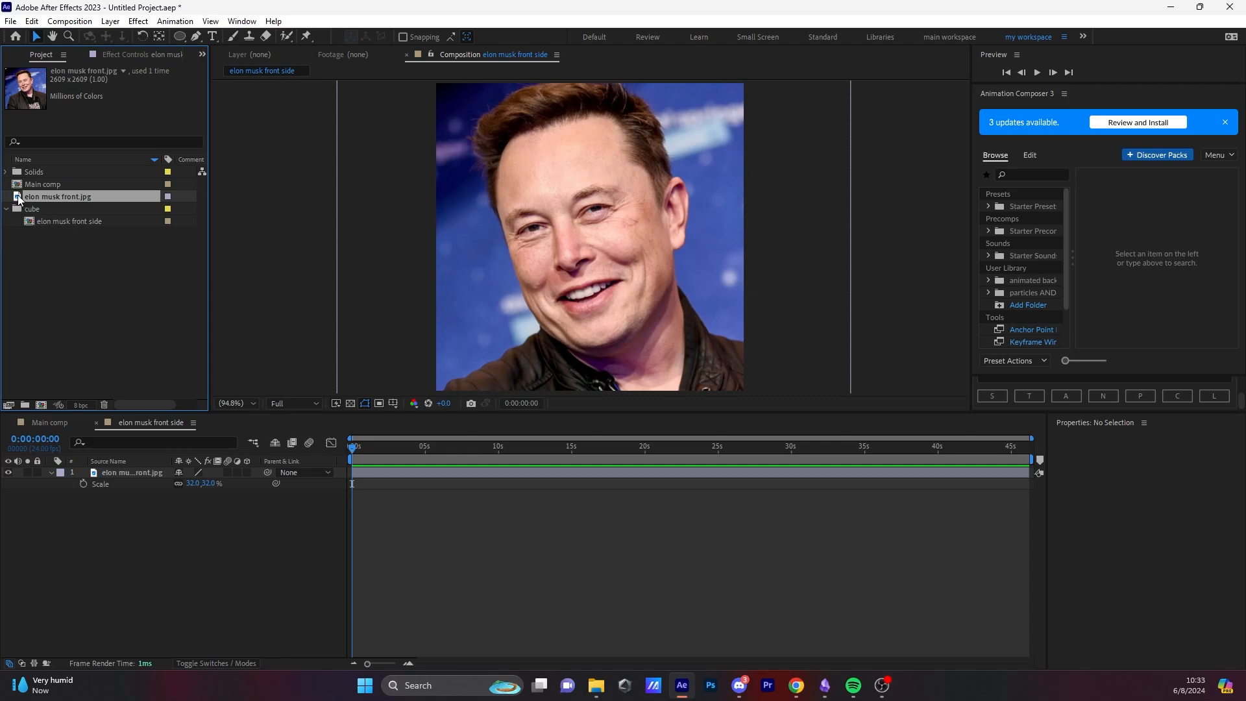
{"action": "left_click", "coordinate": [60, 224]}
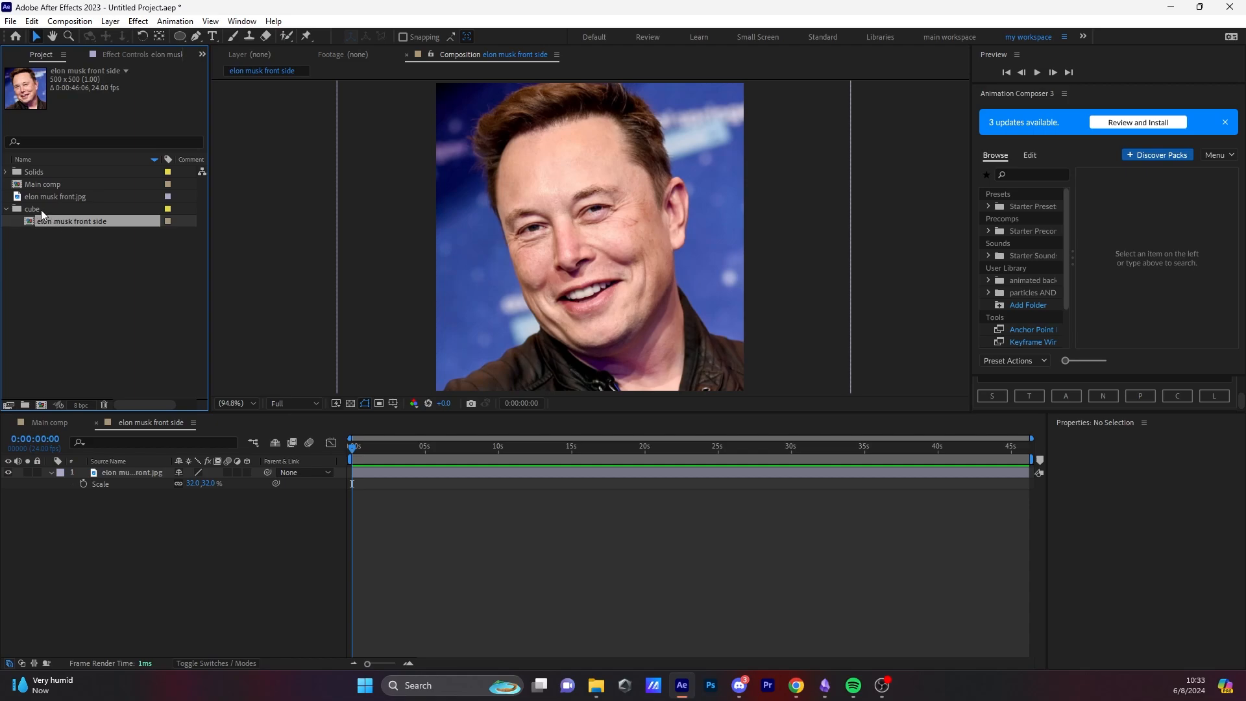
{"action": "left_click", "coordinate": [53, 249]}
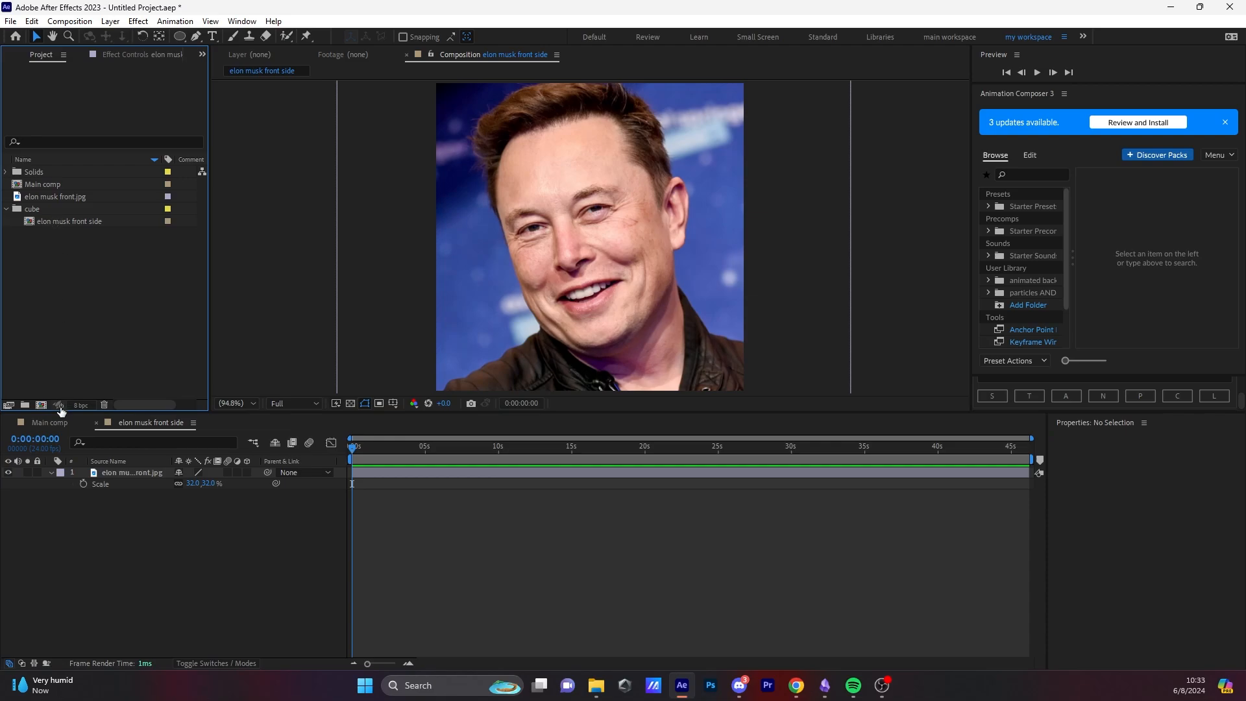
Step: Add the "elon musk front side" composition to Main comp as the top layer
{"action": "left_click", "coordinate": [52, 423]}
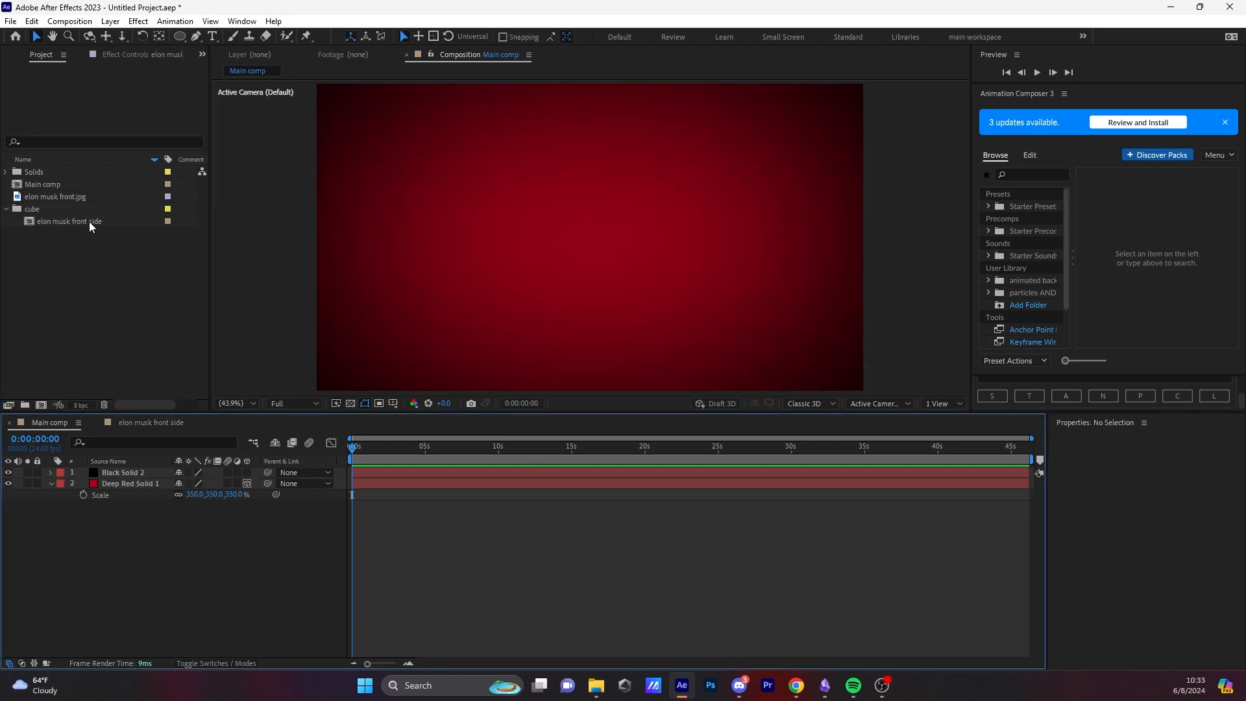
{"action": "left_click_drag", "start_coordinate": [93, 223], "coordinate": [126, 469]}
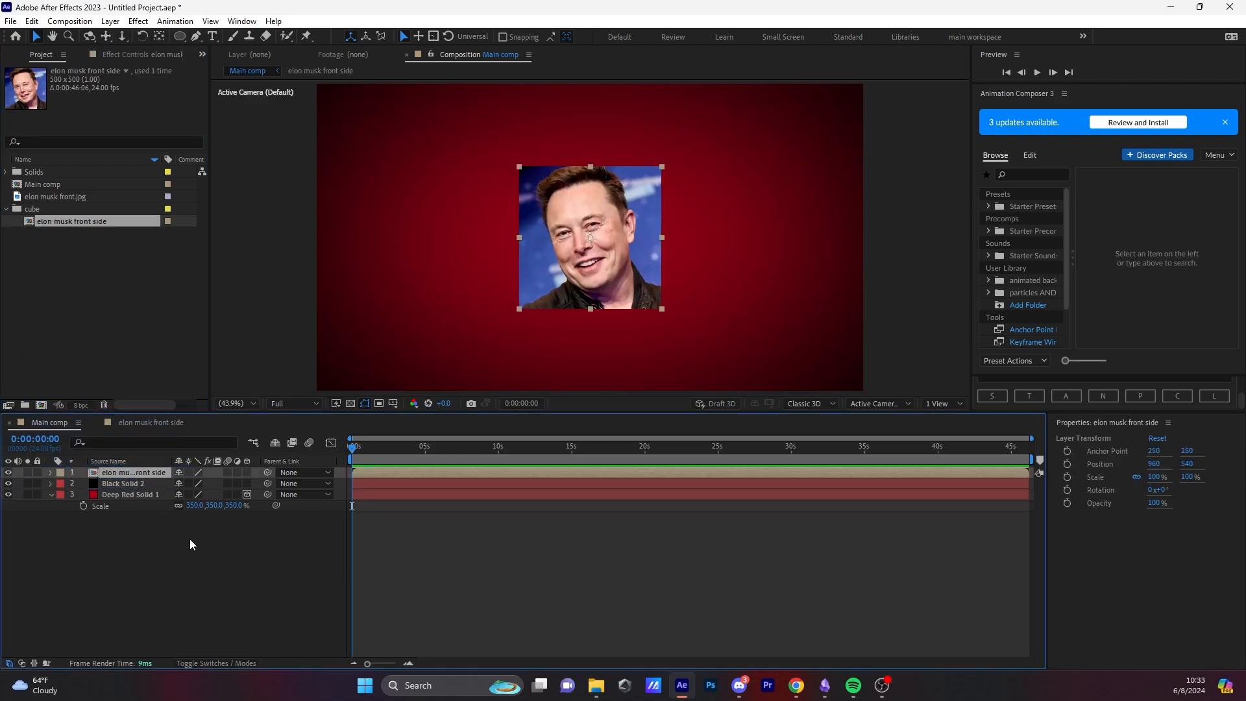
Step: Create a new 500 x 500 px composition named "money top"
{"action": "right_click", "coordinate": [93, 271]}
{"action": "left_click", "coordinate": [166, 282]}
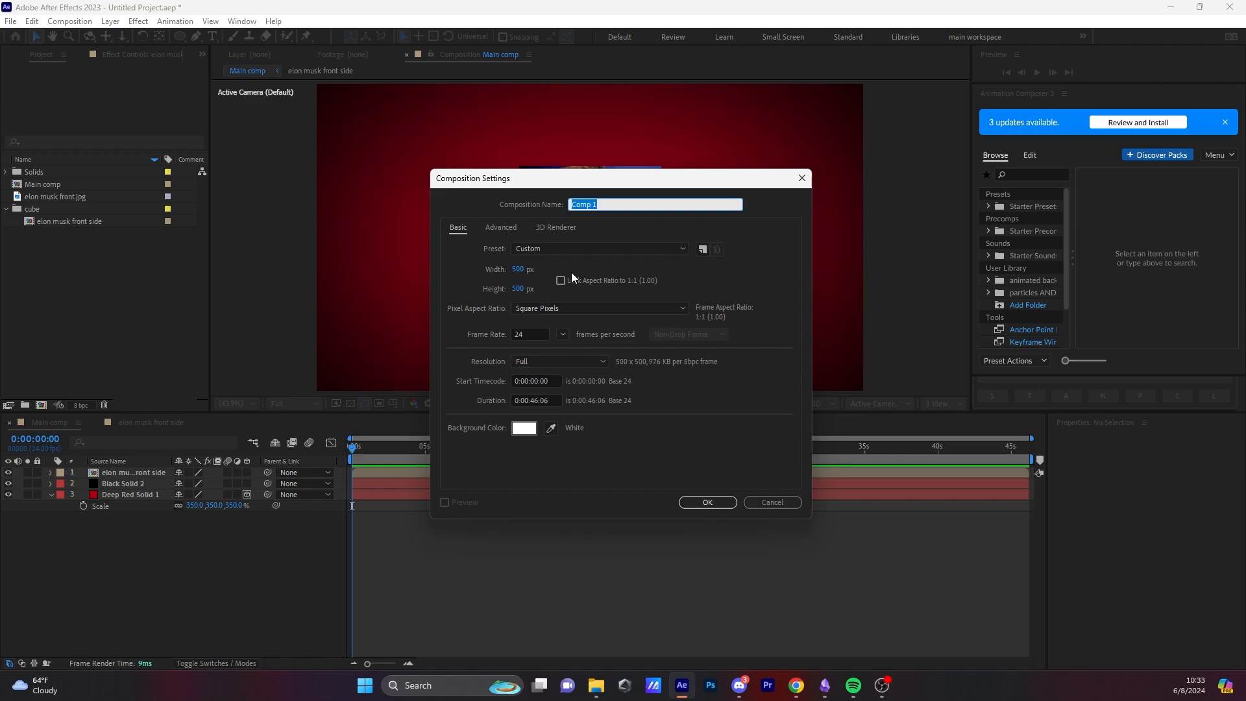
{"action": "type", "text": "money top"}
{"action": "left_click", "coordinate": [708, 501]}
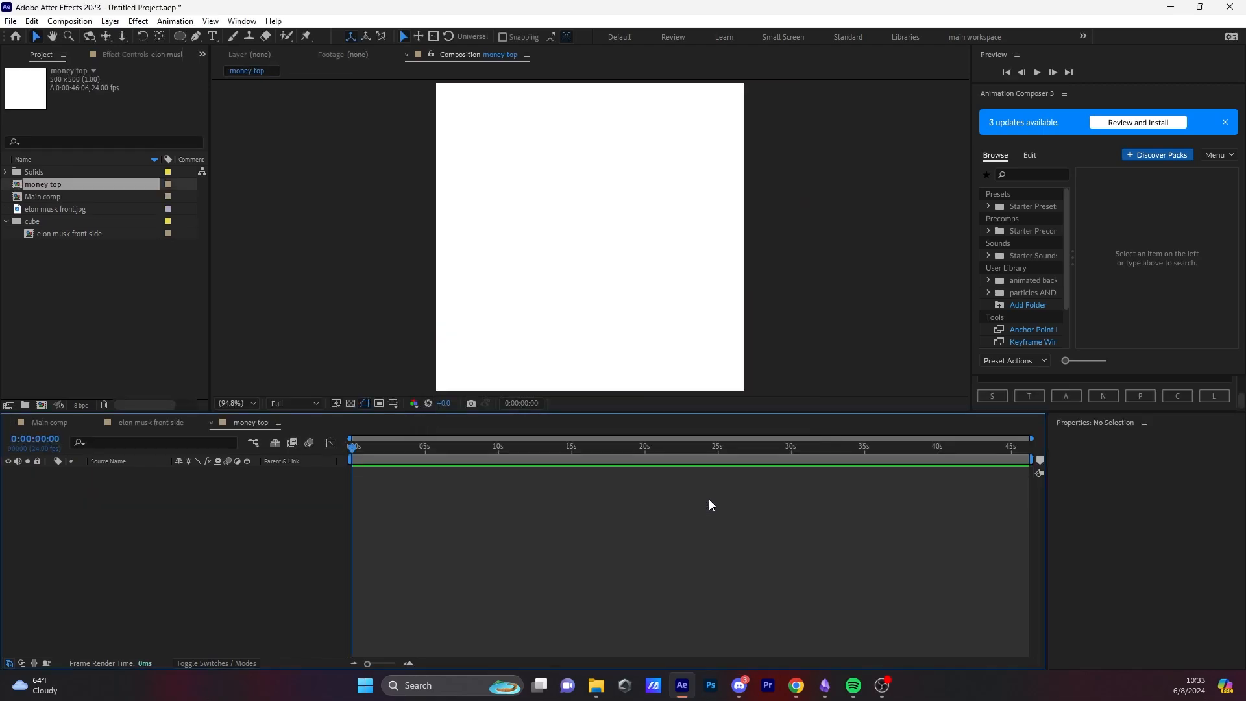
Step: Import "money top.jpg" from the assets folder in File Explorer into the "money top" composition, and fit it to the frame at 15% scale
{"action": "left_click", "coordinate": [595, 687]}
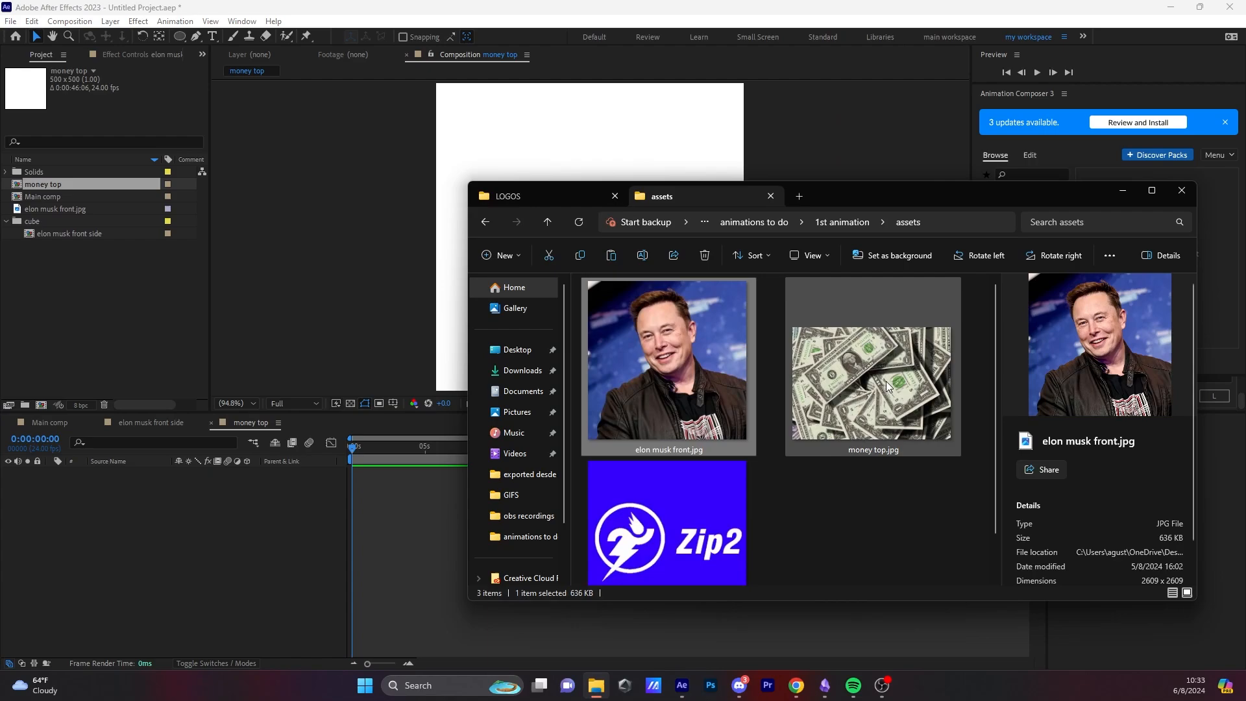
{"action": "left_click_drag", "start_coordinate": [887, 383], "coordinate": [224, 558]}
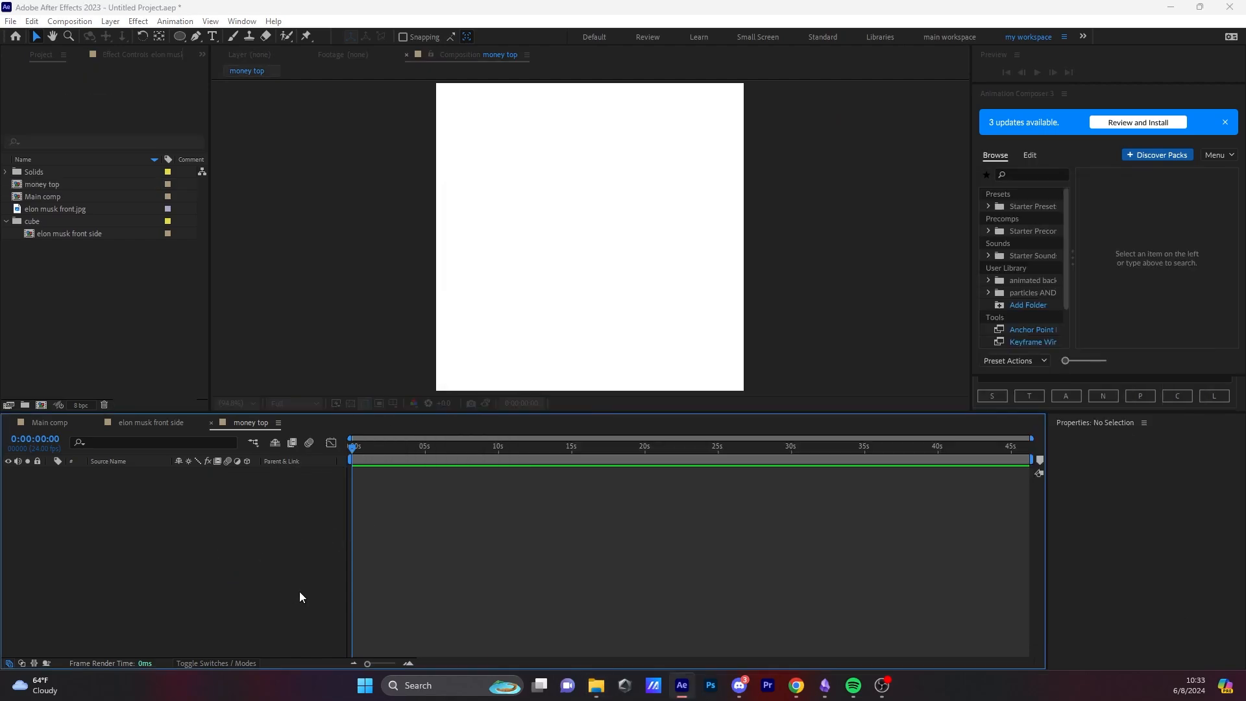
{"action": "key", "text": "s"}
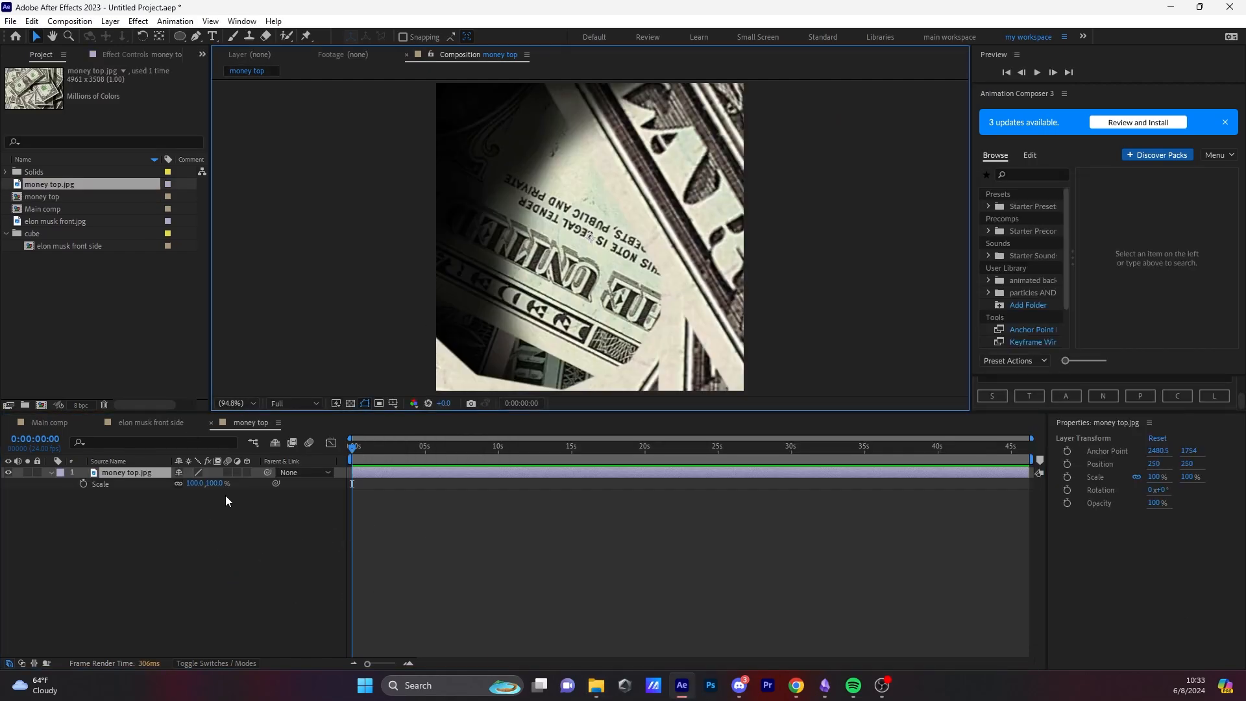
{"action": "left_click_drag", "start_coordinate": [224, 490], "coordinate": [173, 495]}
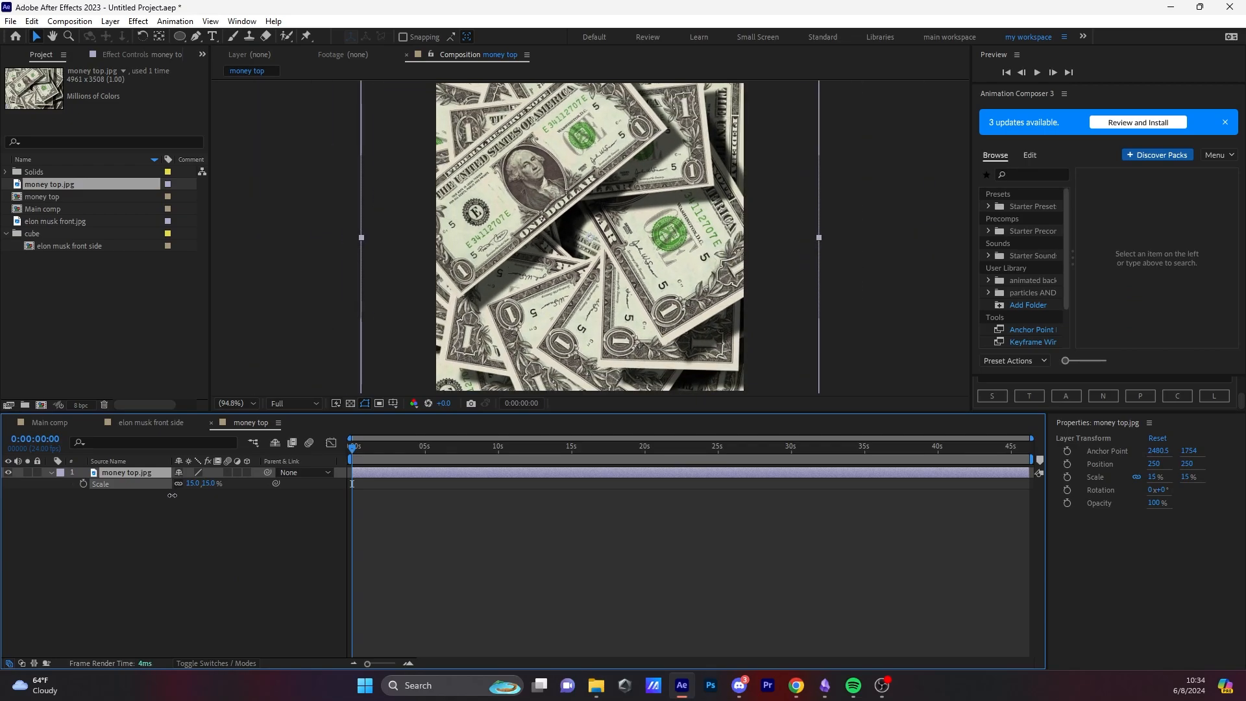
{"action": "left_click_drag", "start_coordinate": [692, 209], "coordinate": [697, 216]}
{"action": "left_click", "coordinate": [574, 513]}
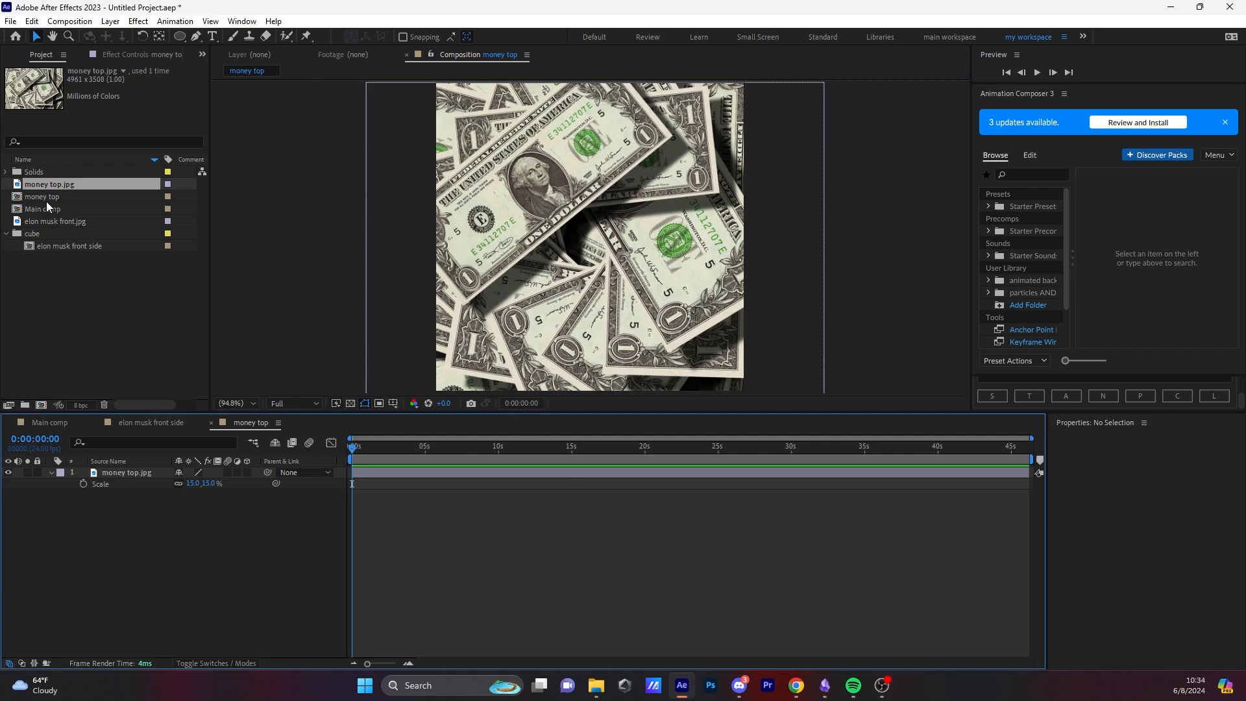
Step: Move the "money top" composition into the cube folder and add it to Main comp as the top layer
{"action": "left_click", "coordinate": [72, 209]}
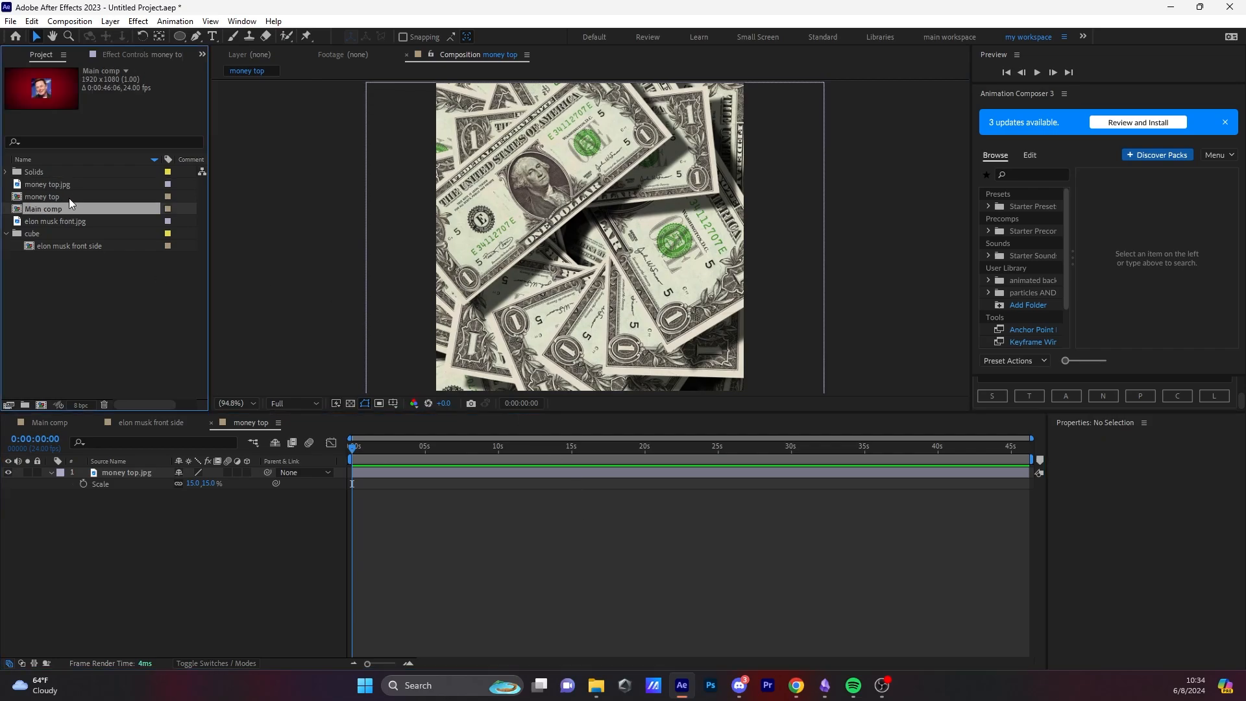
{"action": "left_click_drag", "start_coordinate": [69, 197], "coordinate": [64, 236]}
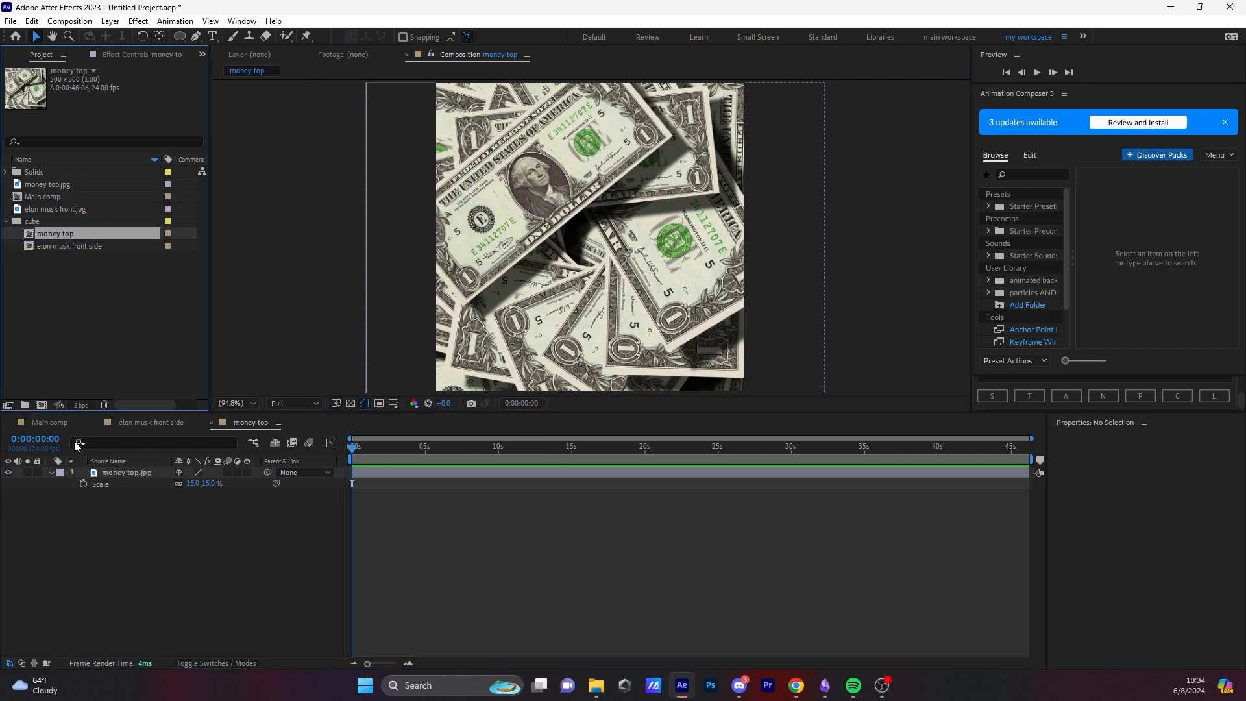
{"action": "left_click", "coordinate": [57, 421]}
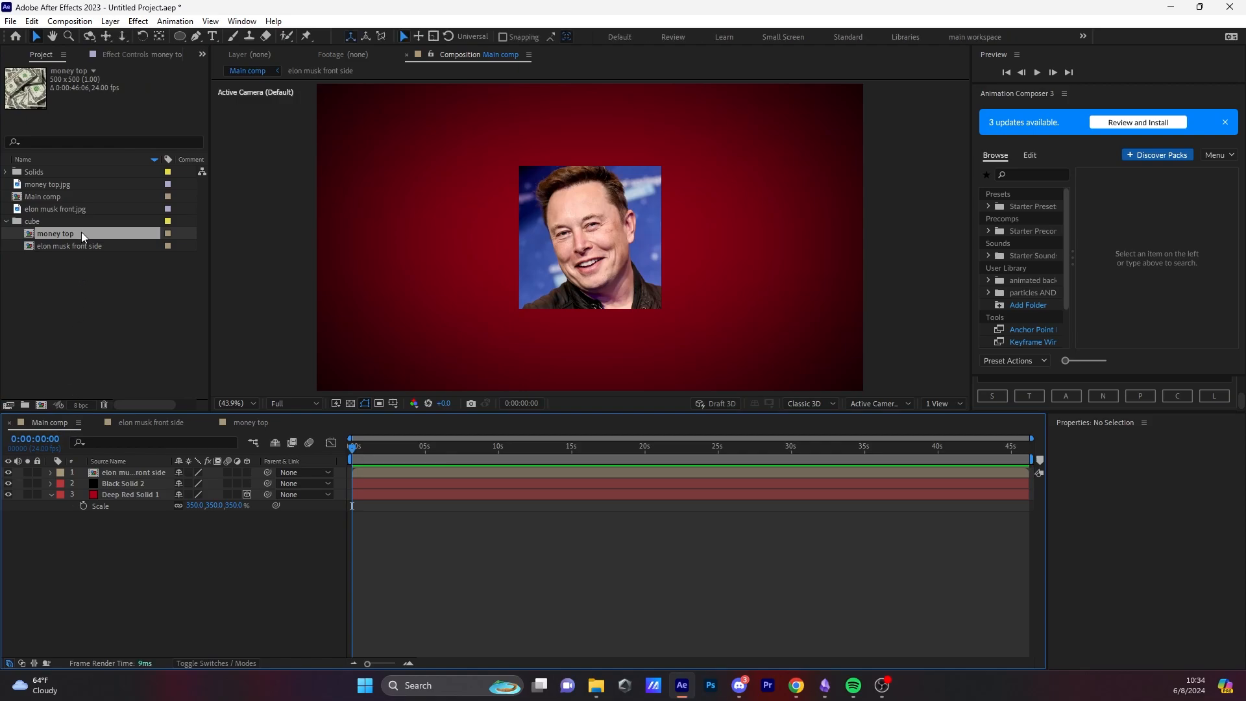
{"action": "left_click_drag", "start_coordinate": [81, 232], "coordinate": [127, 470]}
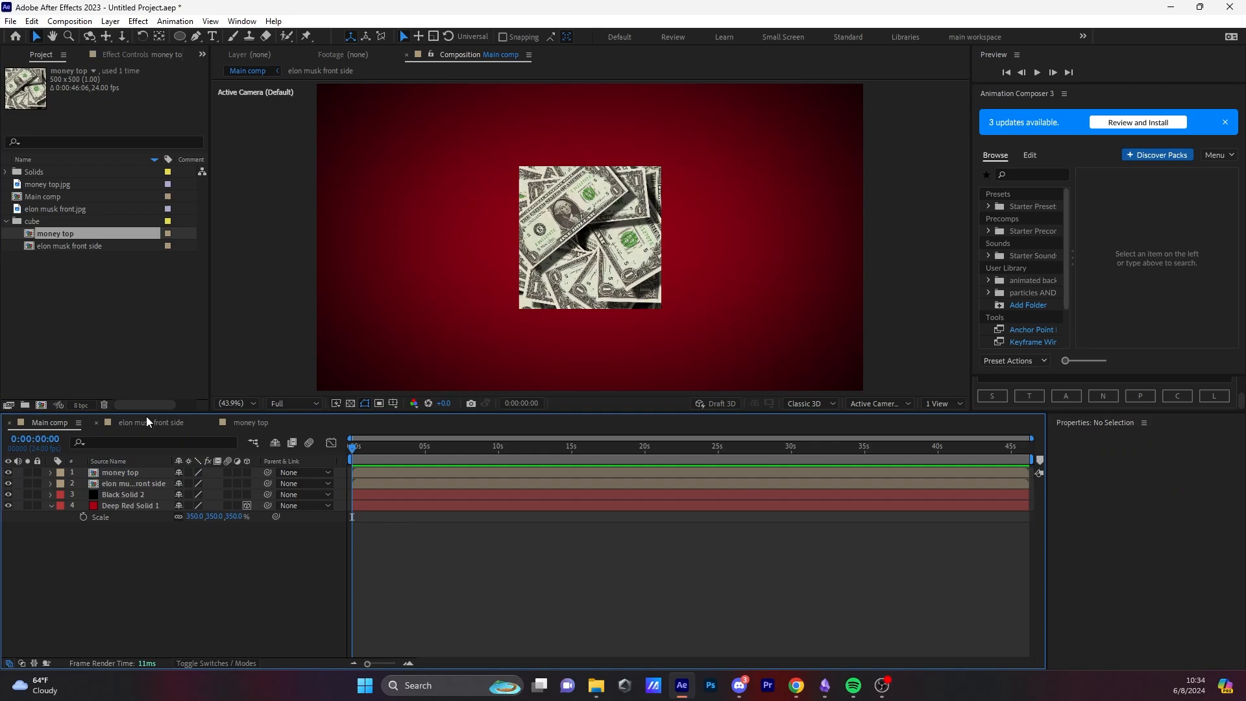
Step: Create a 500 x 500 px composition named "zip 3 logo right" and import "zip 2 as magnates media right.png" into it from File Explorer
{"action": "right_click", "coordinate": [79, 279]}
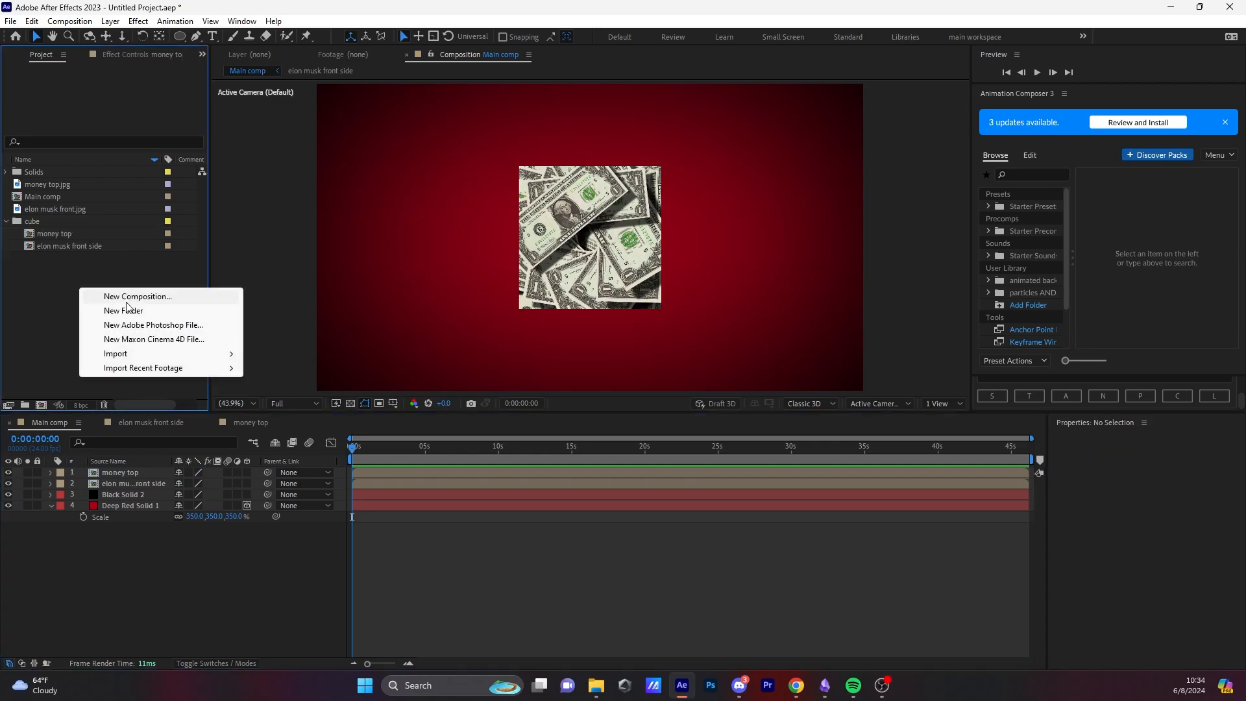
{"action": "left_click", "coordinate": [124, 296]}
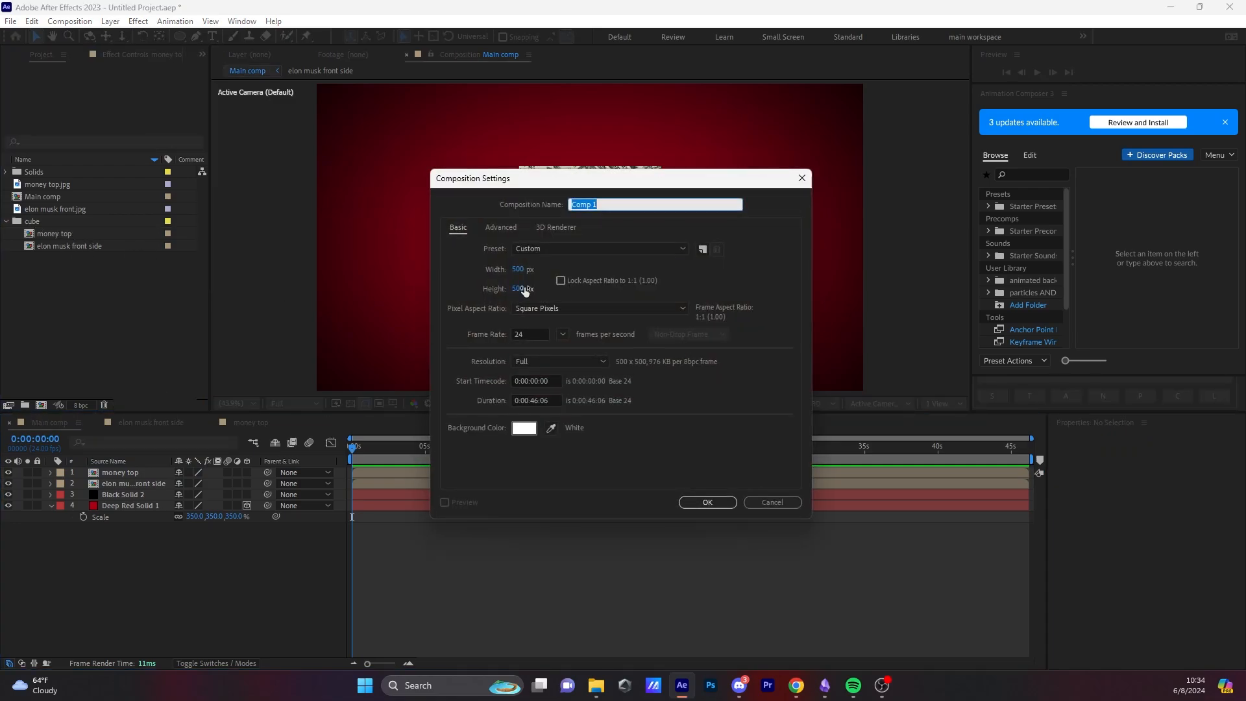
{"action": "type", "text": "zip 3 logo right"}
{"action": "left_click", "coordinate": [698, 501]}
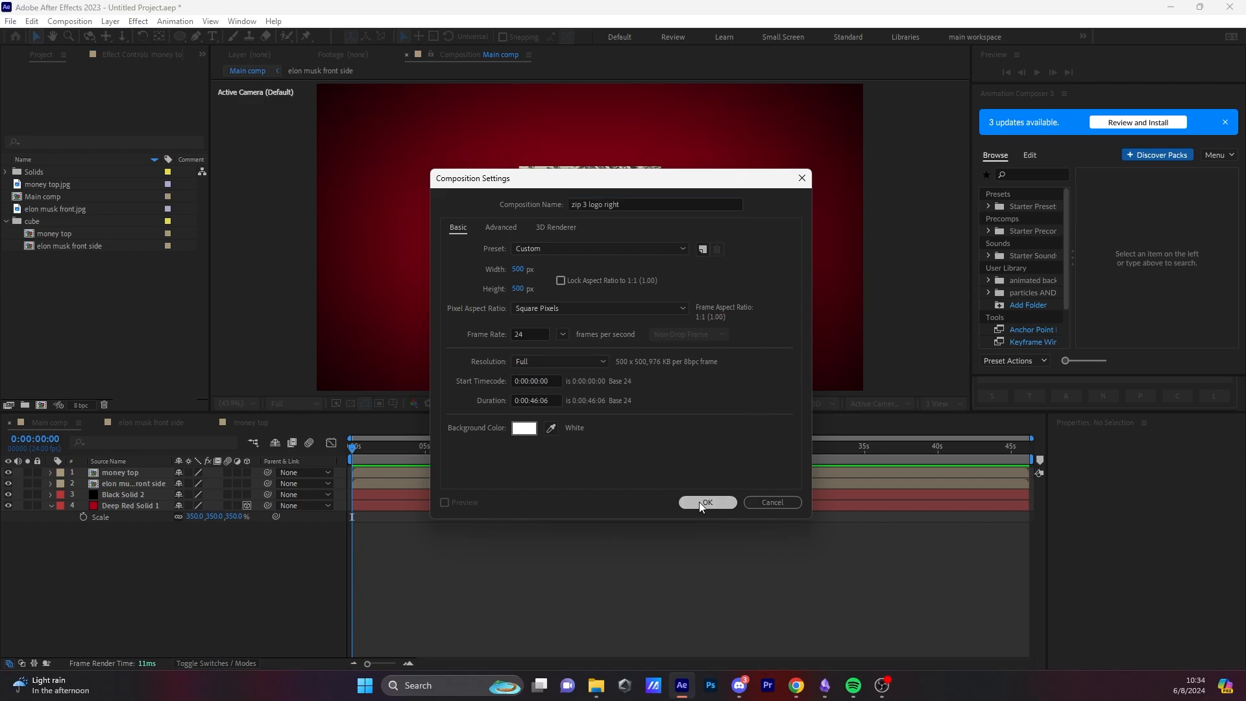
{"action": "left_click", "coordinate": [595, 685]}
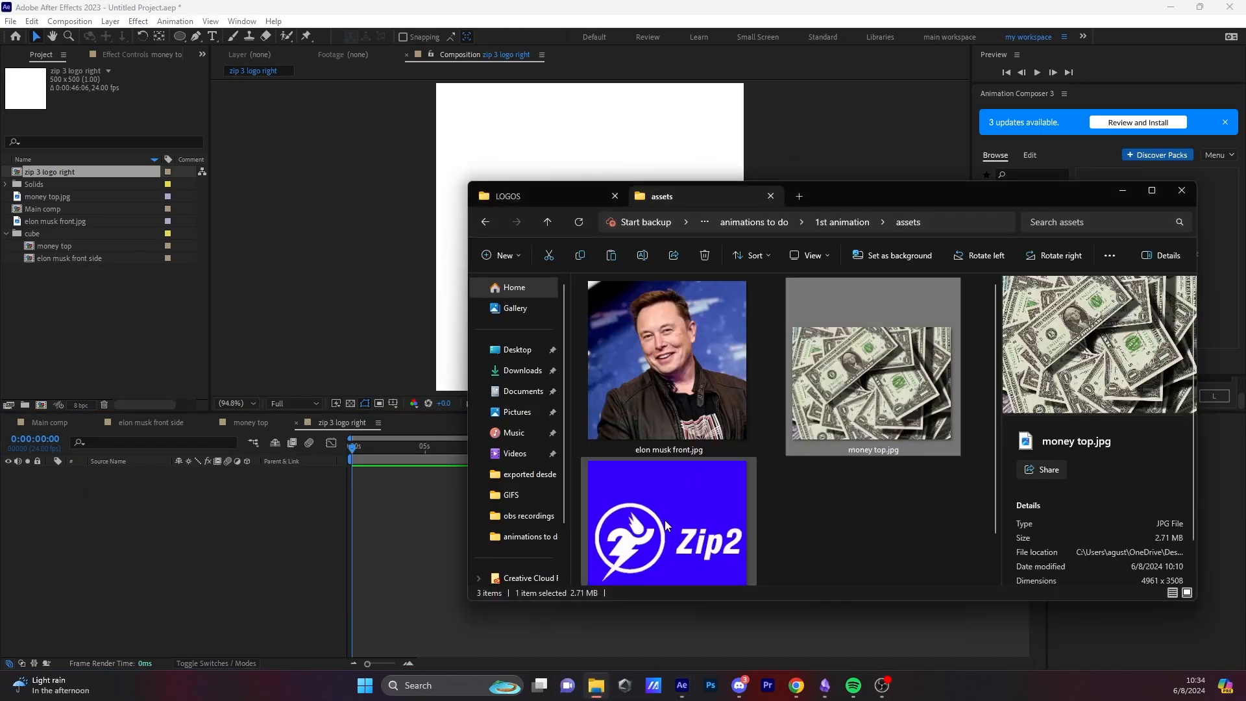
{"action": "left_click_drag", "start_coordinate": [664, 520], "coordinate": [142, 560]}
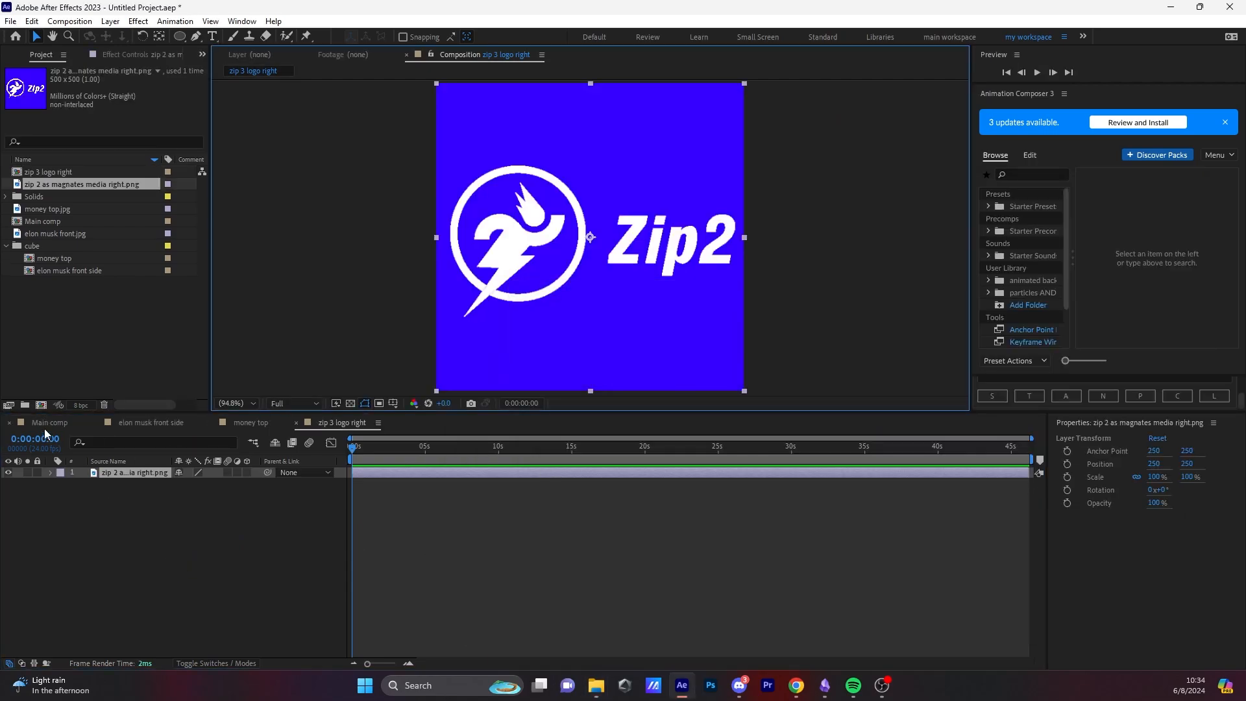
Step: Move the "zip 3 logo right" composition into the cube folder and add it to Main comp as the top layer
{"action": "left_click", "coordinate": [69, 172]}
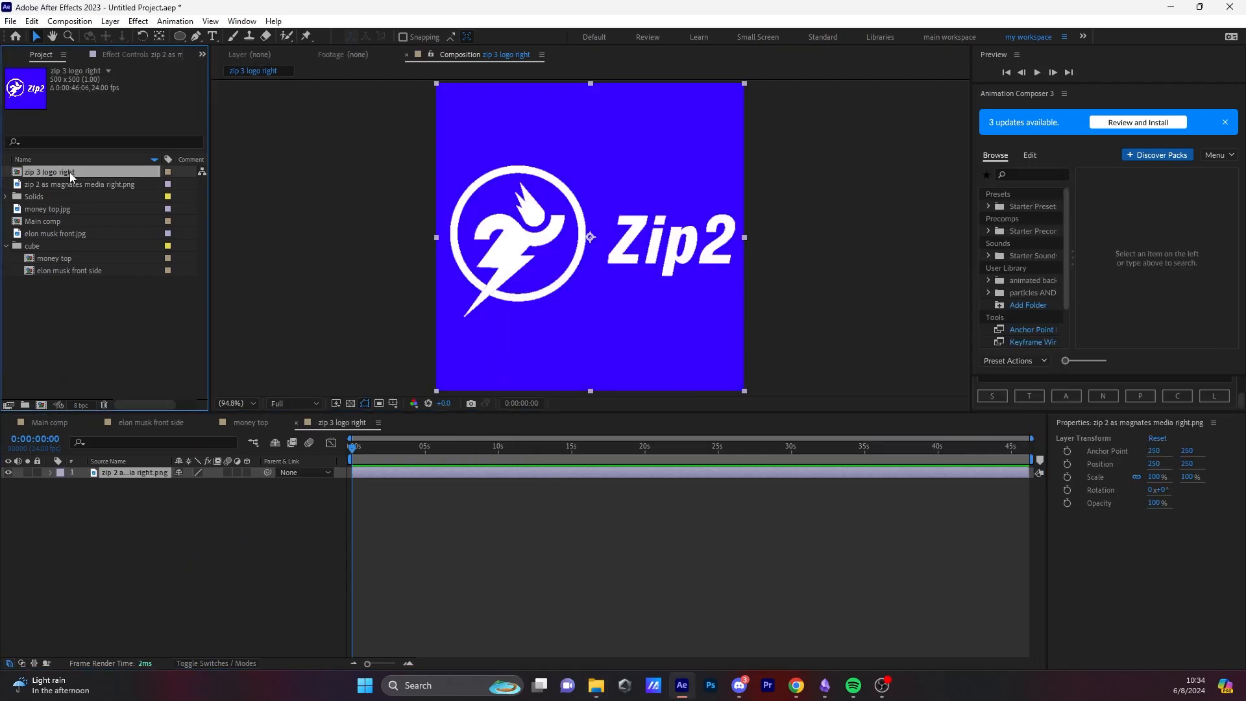
{"action": "left_click_drag", "start_coordinate": [75, 174], "coordinate": [79, 246]}
{"action": "left_click", "coordinate": [54, 422]}
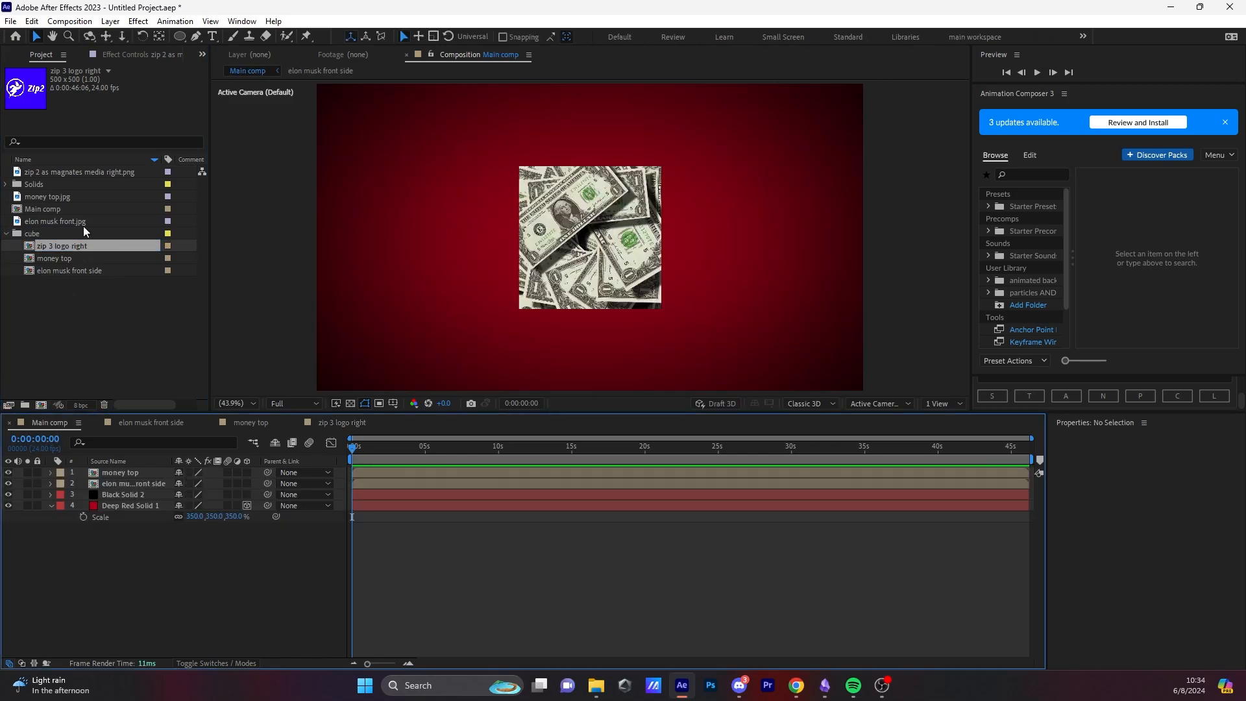
{"action": "left_click_drag", "start_coordinate": [134, 480], "coordinate": [150, 472]}
{"action": "left_click", "coordinate": [180, 583]}
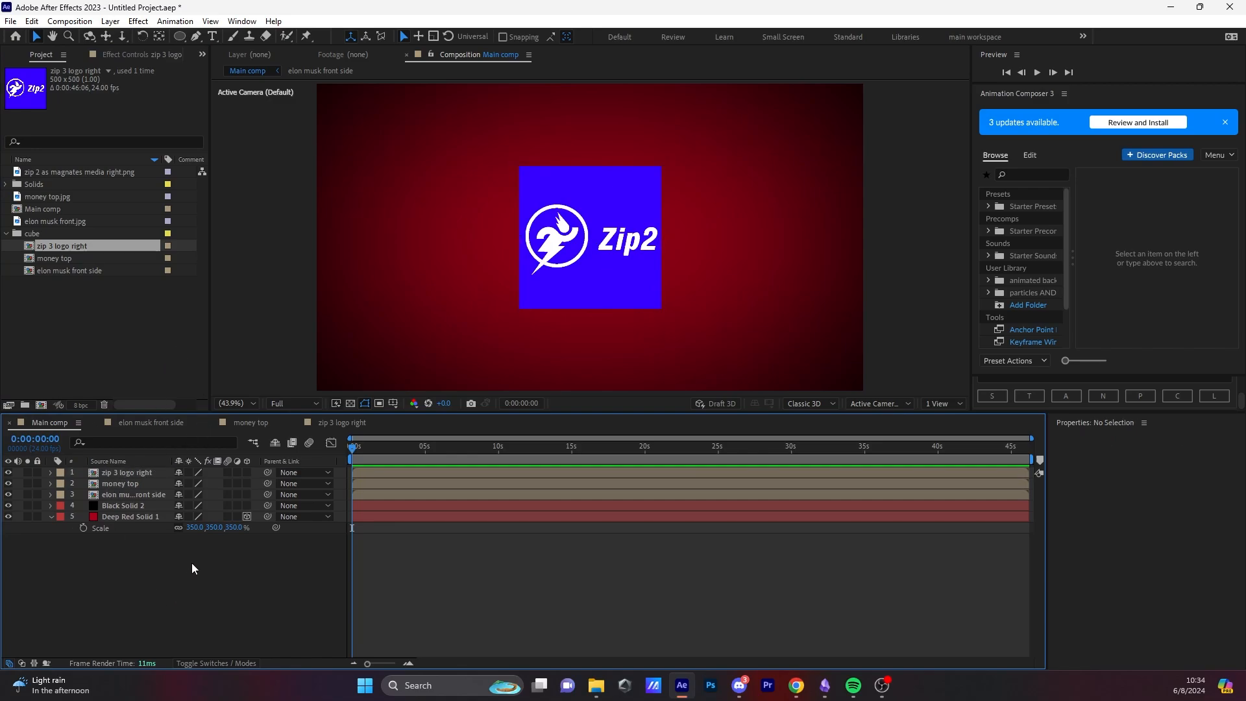
Step: Create a new 500 x 500 px composition named "white side"
{"action": "right_click", "coordinate": [96, 317]}
{"action": "left_click", "coordinate": [170, 326]}
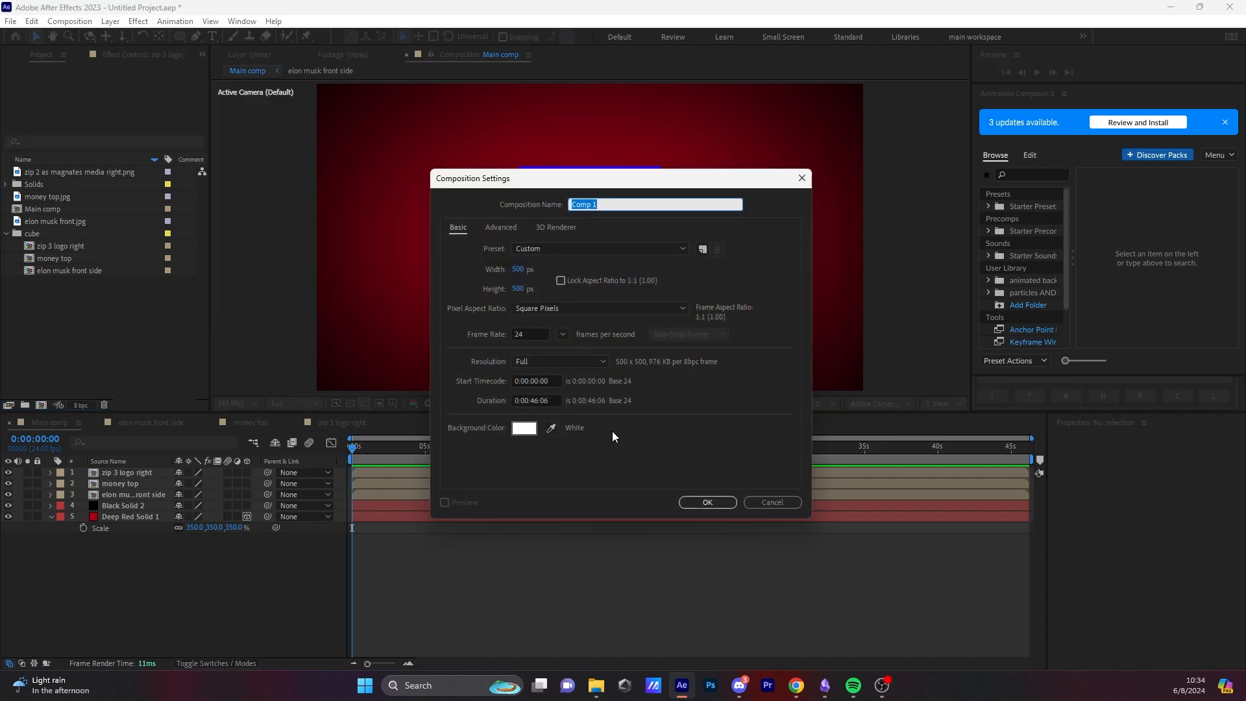
{"action": "type", "text": "white side"}
{"action": "left_click", "coordinate": [713, 502]}
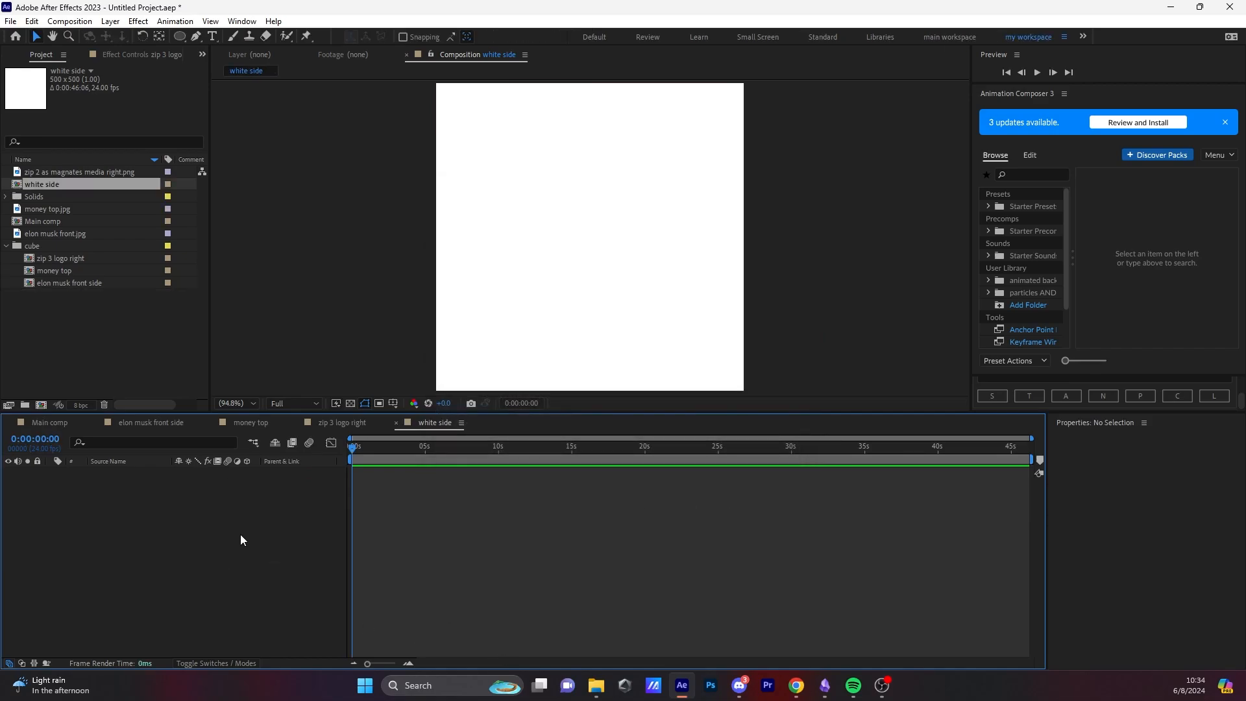
Step: Add a white (FFFFFF) 500 x 500 px solid layer to the "white side" composition
{"action": "right_click", "coordinate": [241, 535]}
{"action": "mouse_move", "coordinate": [288, 376]}
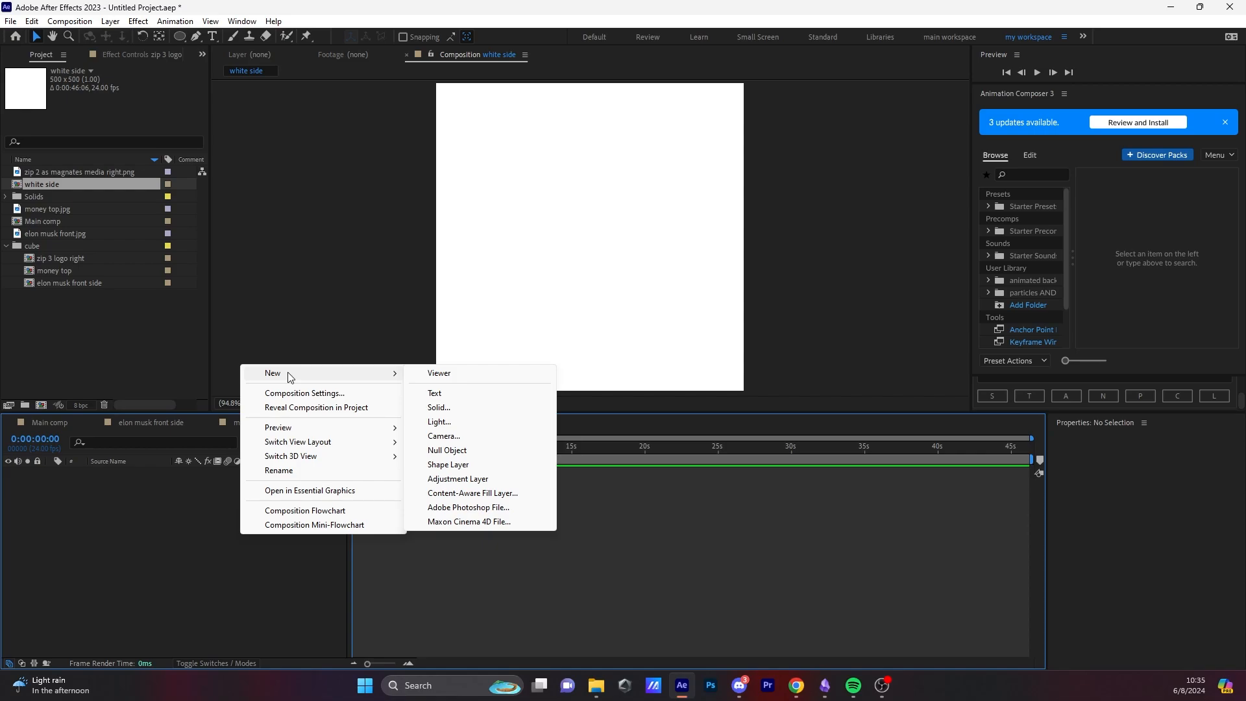
{"action": "left_click", "coordinate": [474, 412]}
{"action": "left_click", "coordinate": [583, 499]}
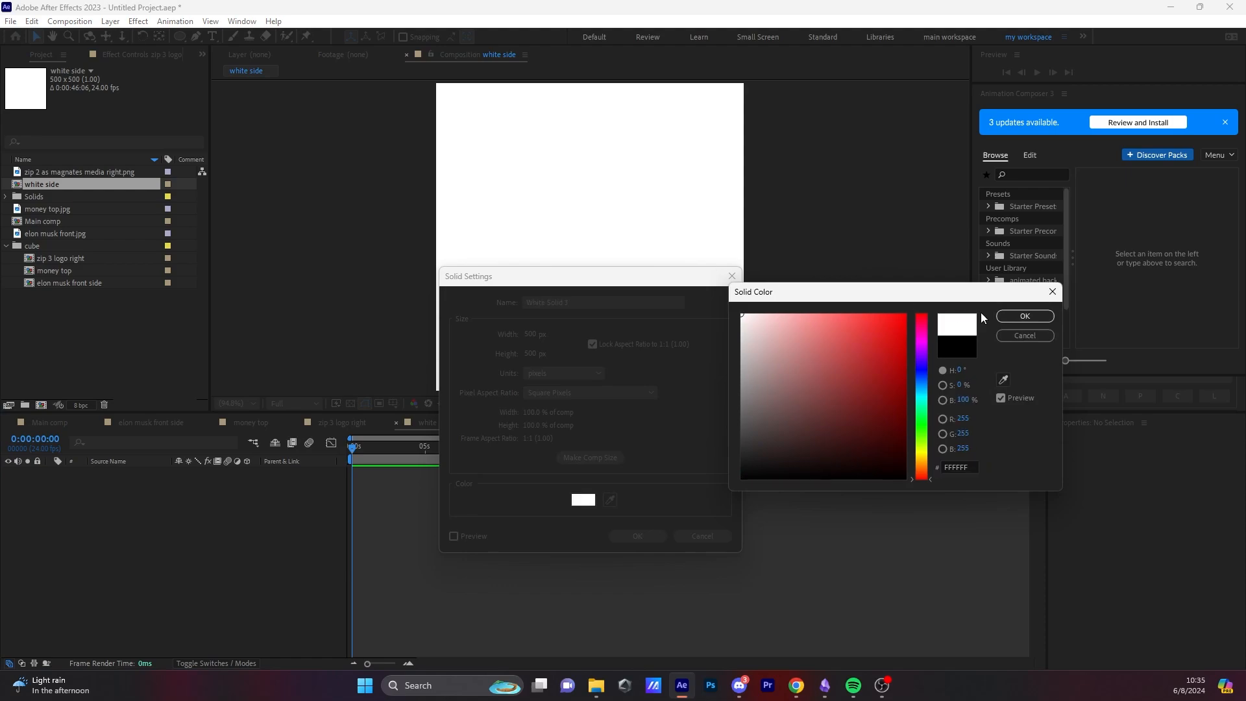
{"action": "left_click", "coordinate": [1020, 318]}
{"action": "left_click", "coordinate": [638, 536]}
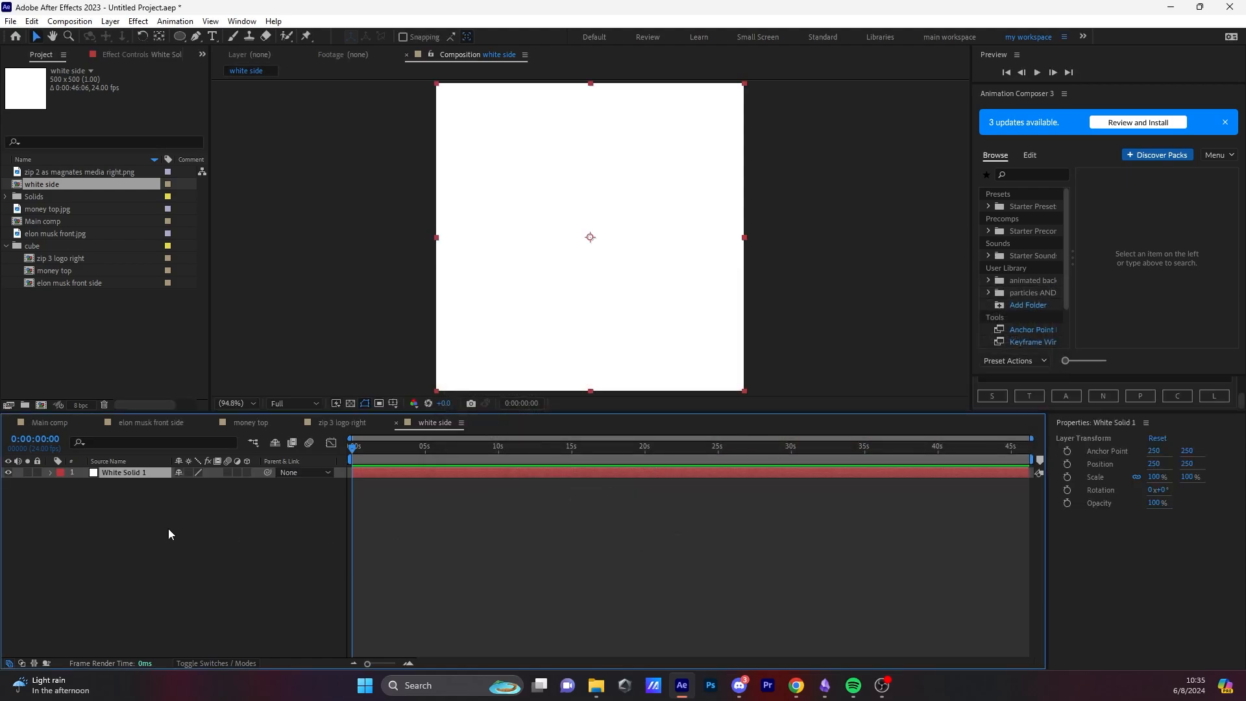
Step: Move the "white side" composition into the cube folder and add it to Main comp as the top layer
{"action": "left_click_drag", "start_coordinate": [72, 184], "coordinate": [146, 469]}
{"action": "left_click", "coordinate": [60, 422]}
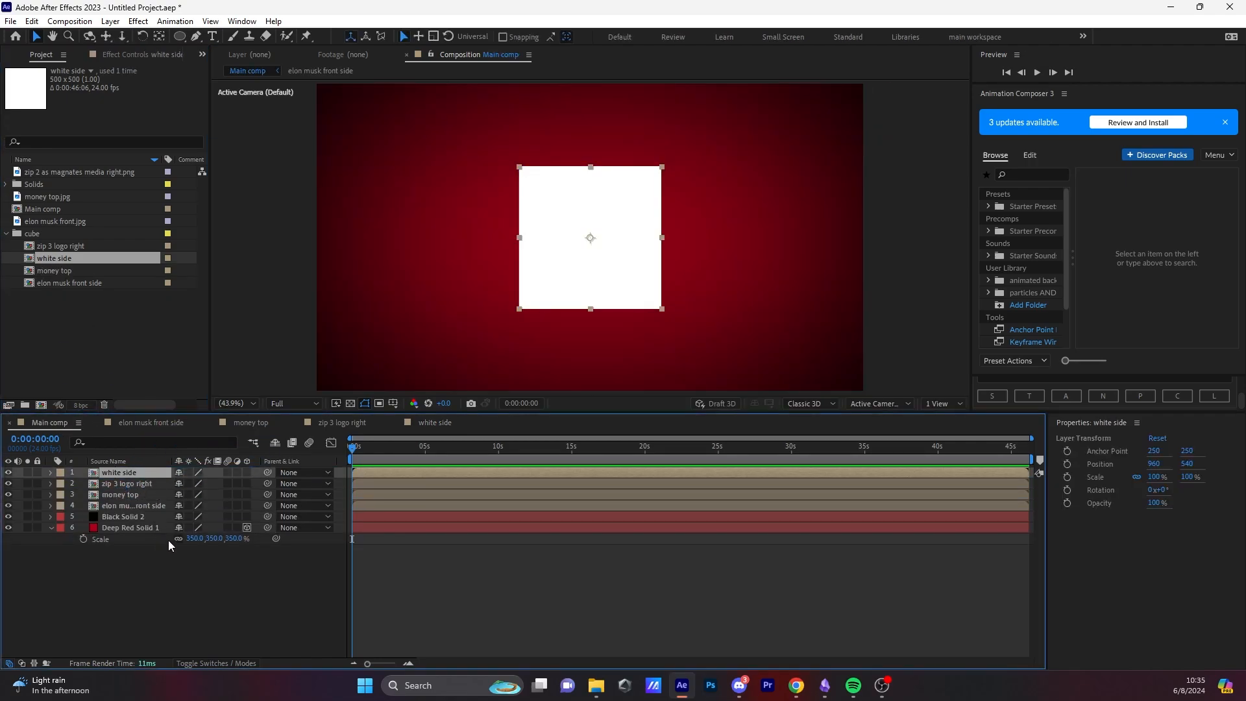
Step: Duplicate the "white side" layer three times in Main comp
{"action": "key", "text": "ctrl+d"}
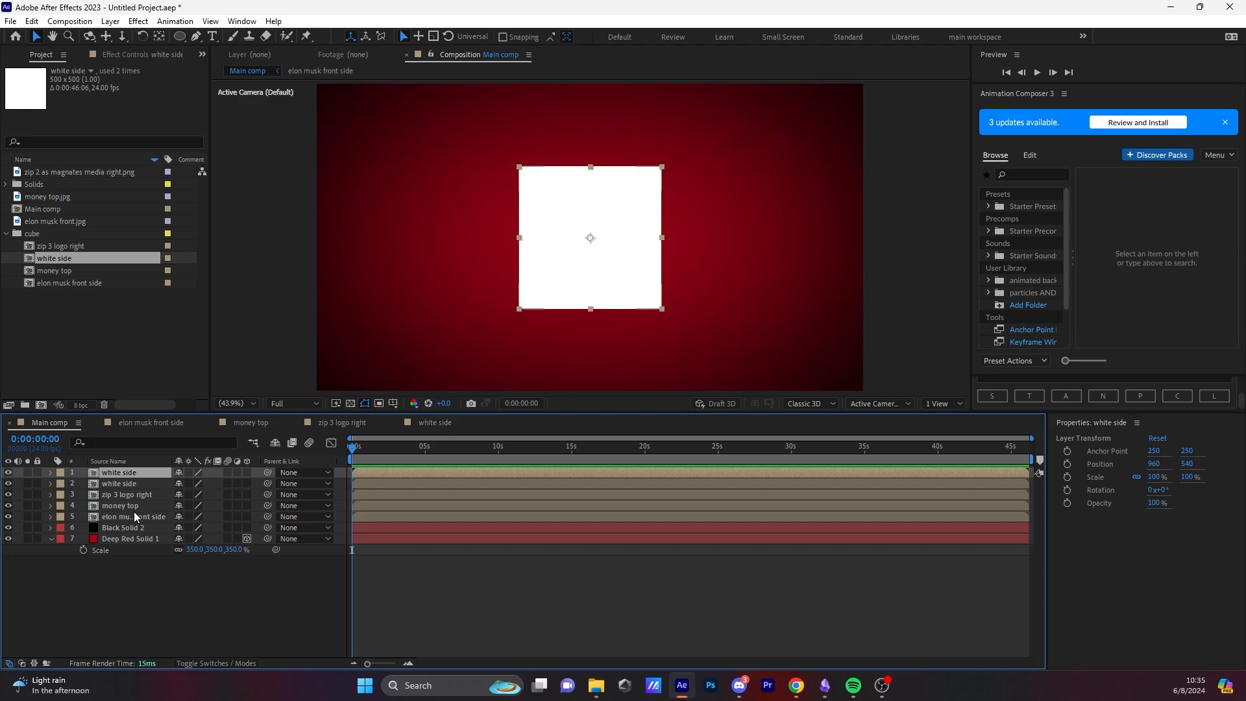
{"action": "key", "text": "ctrl+d"}
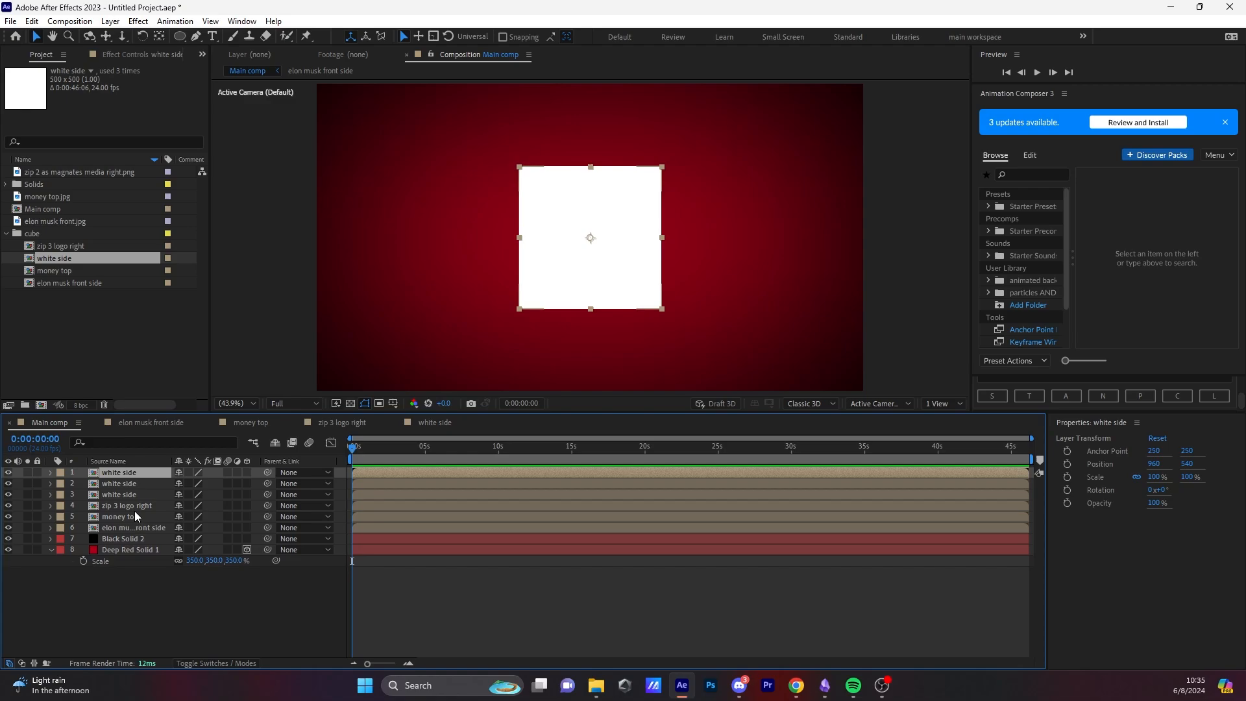
{"action": "key", "text": "ctrl+d"}
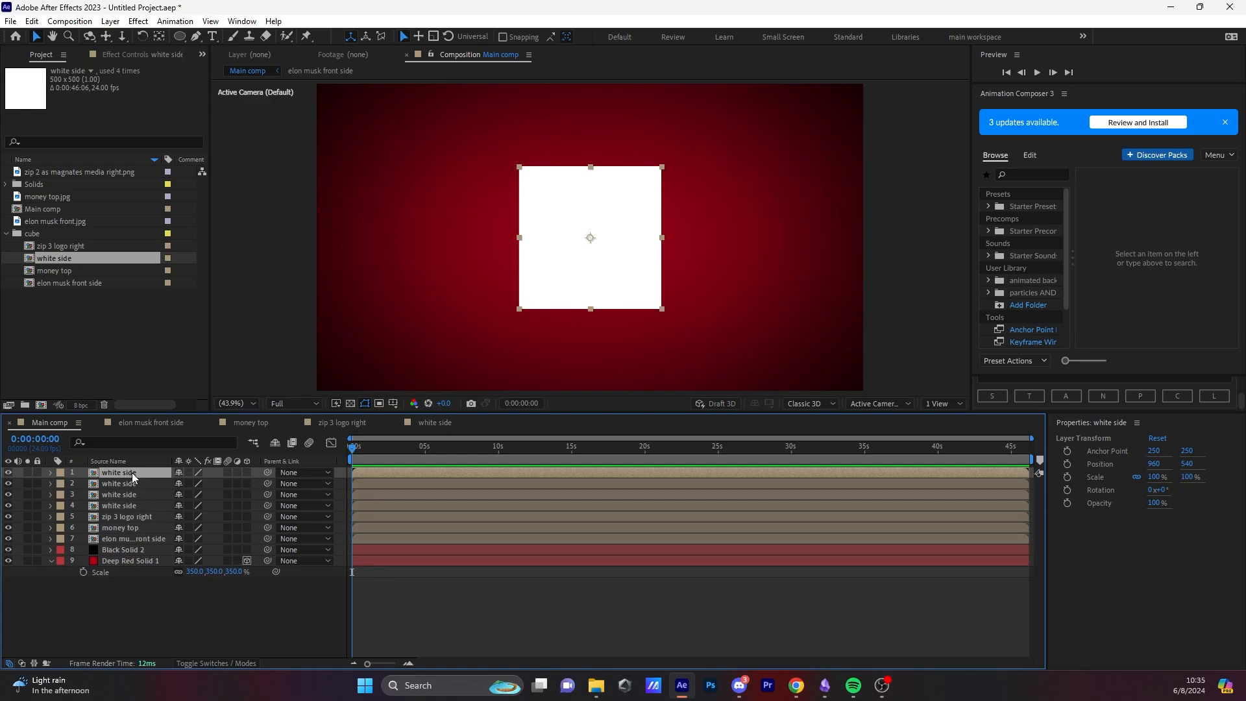
{"action": "left_click", "coordinate": [131, 485]}
{"action": "left_click", "coordinate": [131, 495]}
{"action": "left_click", "coordinate": [132, 506]}
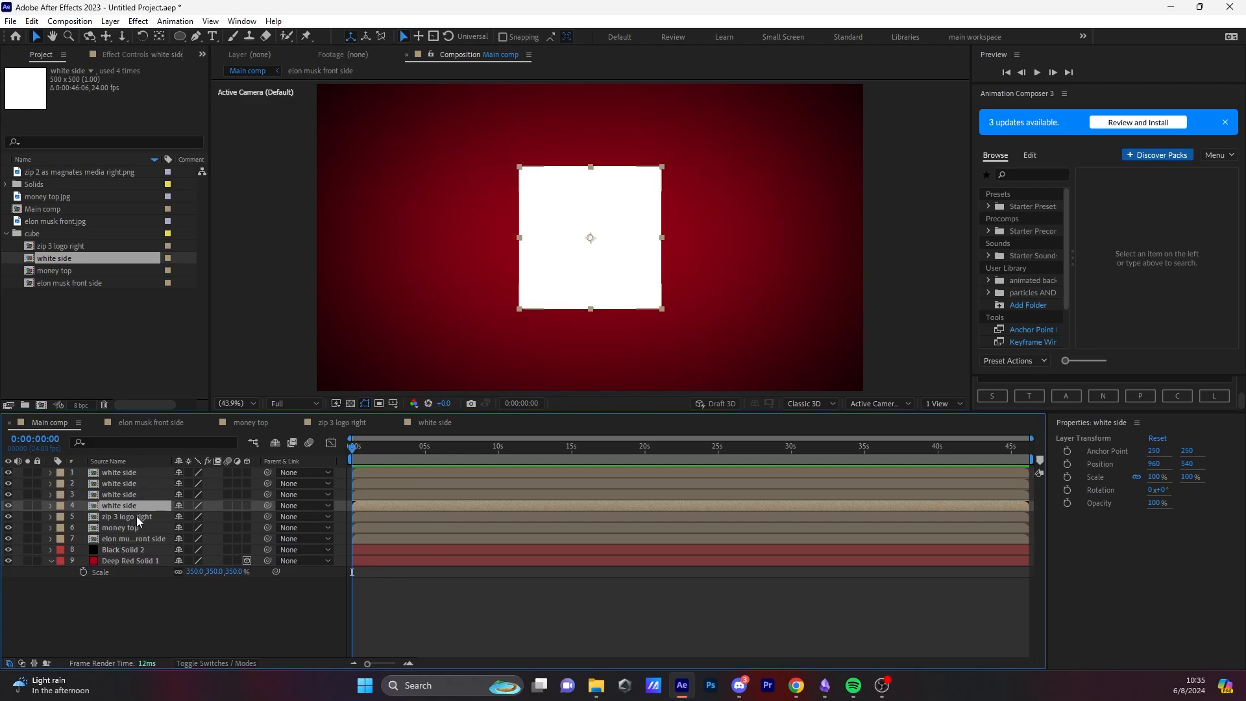
{"action": "left_click", "coordinate": [136, 516]}
{"action": "left_click", "coordinate": [135, 528]}
{"action": "left_click", "coordinate": [135, 538]}
{"action": "left_click", "coordinate": [141, 592]}
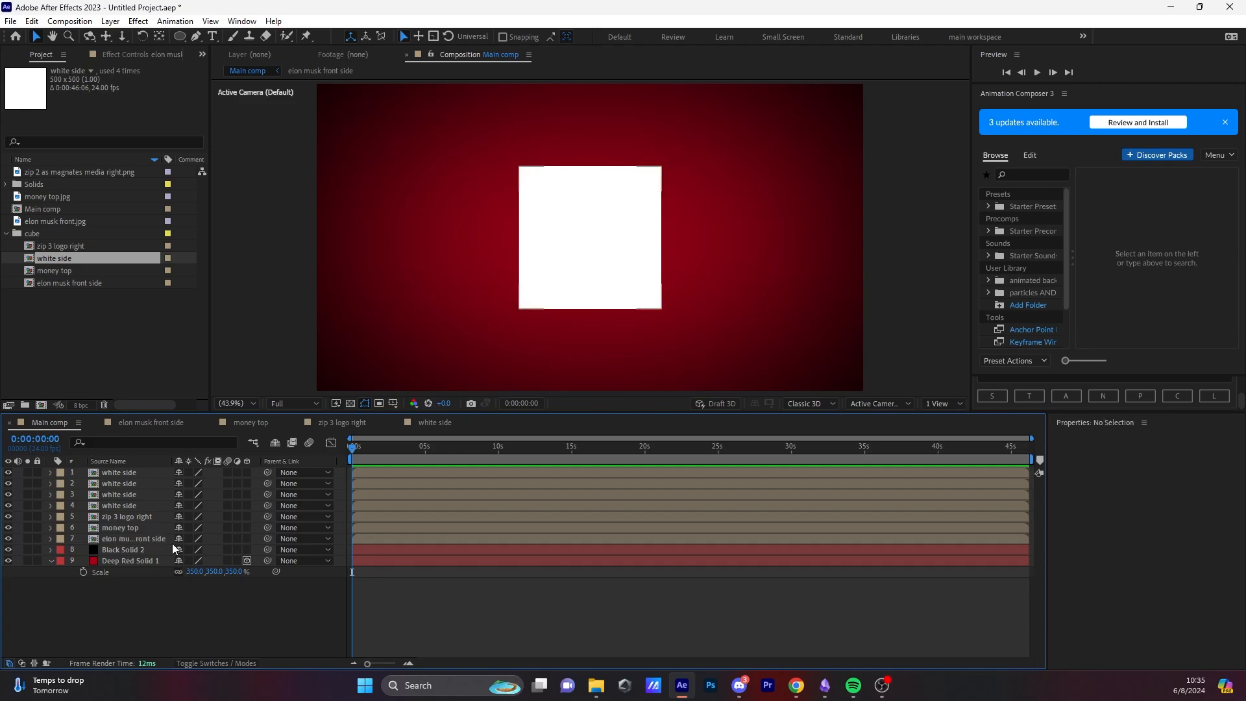
Step: Turn on 3D for all seven cube side layers, from the top "white side" layer down to "elon musk front side"
{"action": "left_click", "coordinate": [133, 475]}
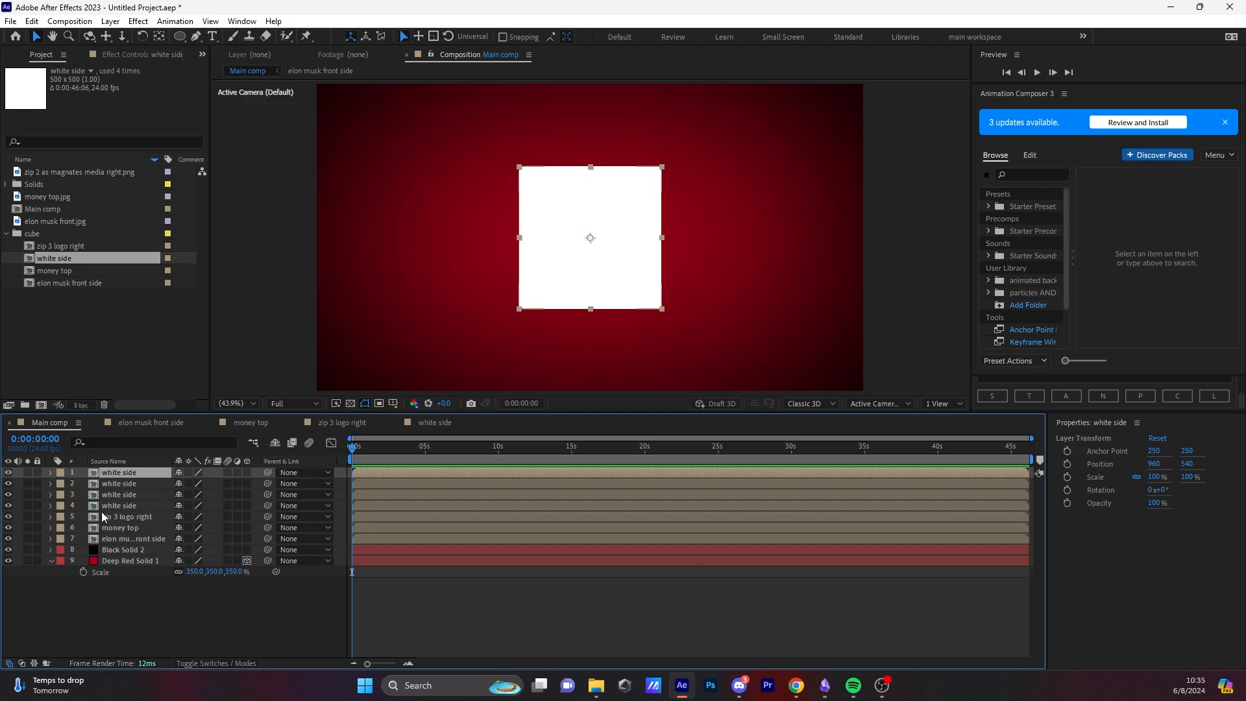
{"action": "left_click", "coordinate": [145, 538], "text": "shift"}
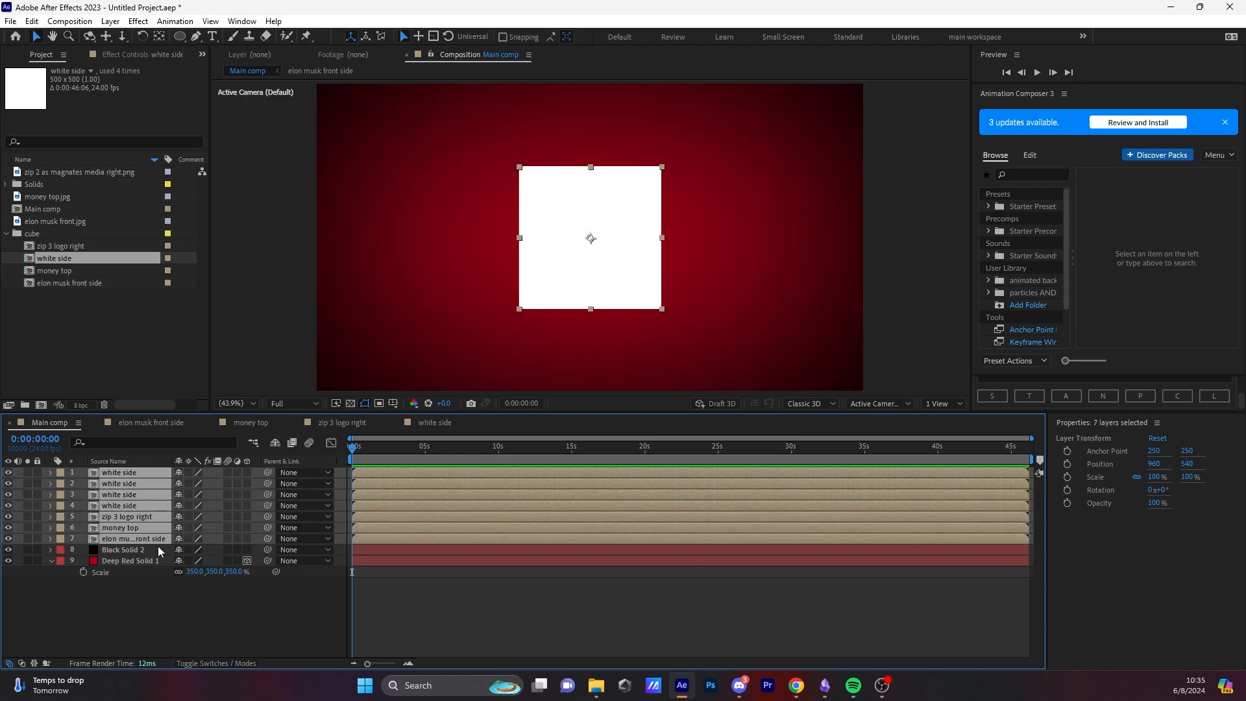
{"action": "left_click", "coordinate": [247, 472]}
{"action": "left_click", "coordinate": [170, 599]}
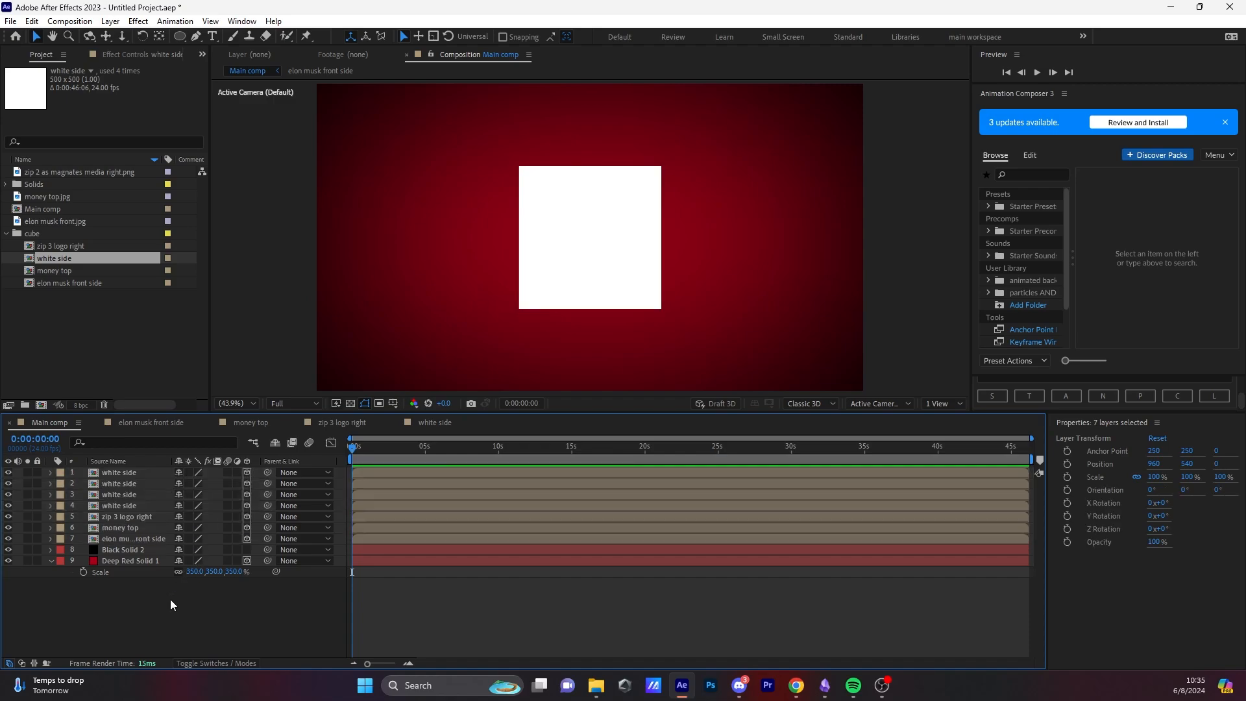
Step: Set the Z anchor point of all seven cube side layers to 250
{"action": "left_click", "coordinate": [141, 539]}
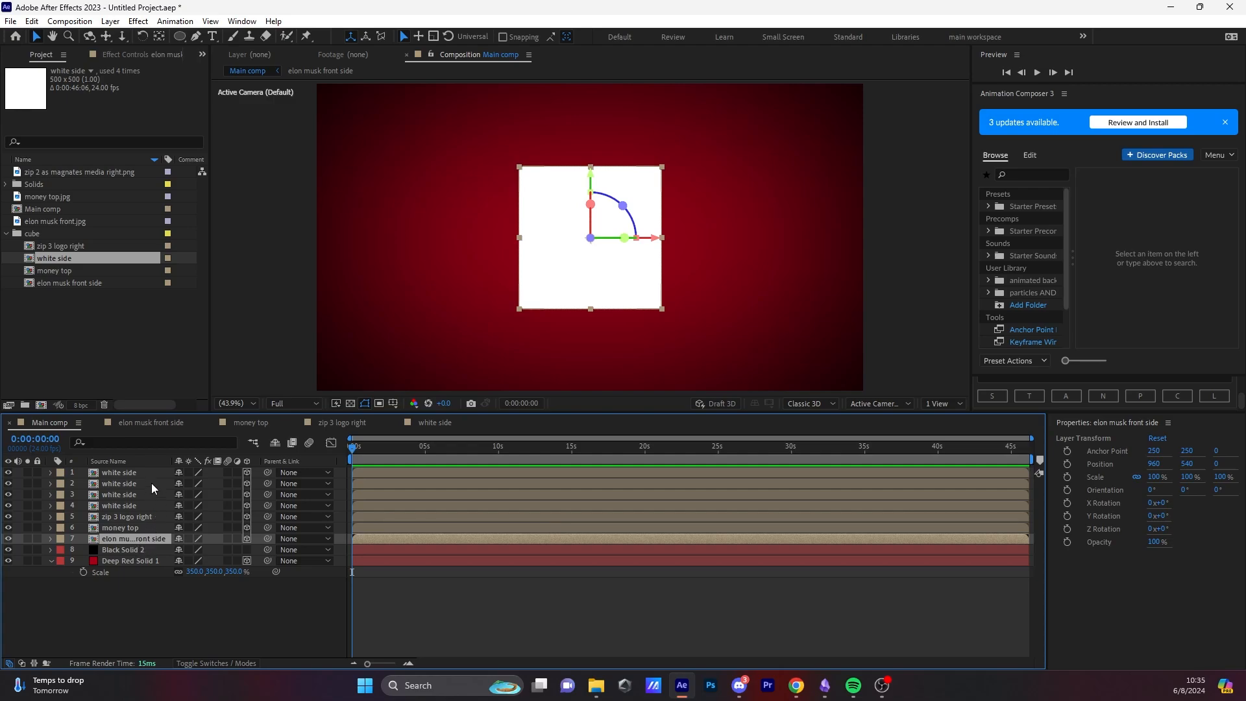
{"action": "left_click", "coordinate": [131, 477], "text": "shift"}
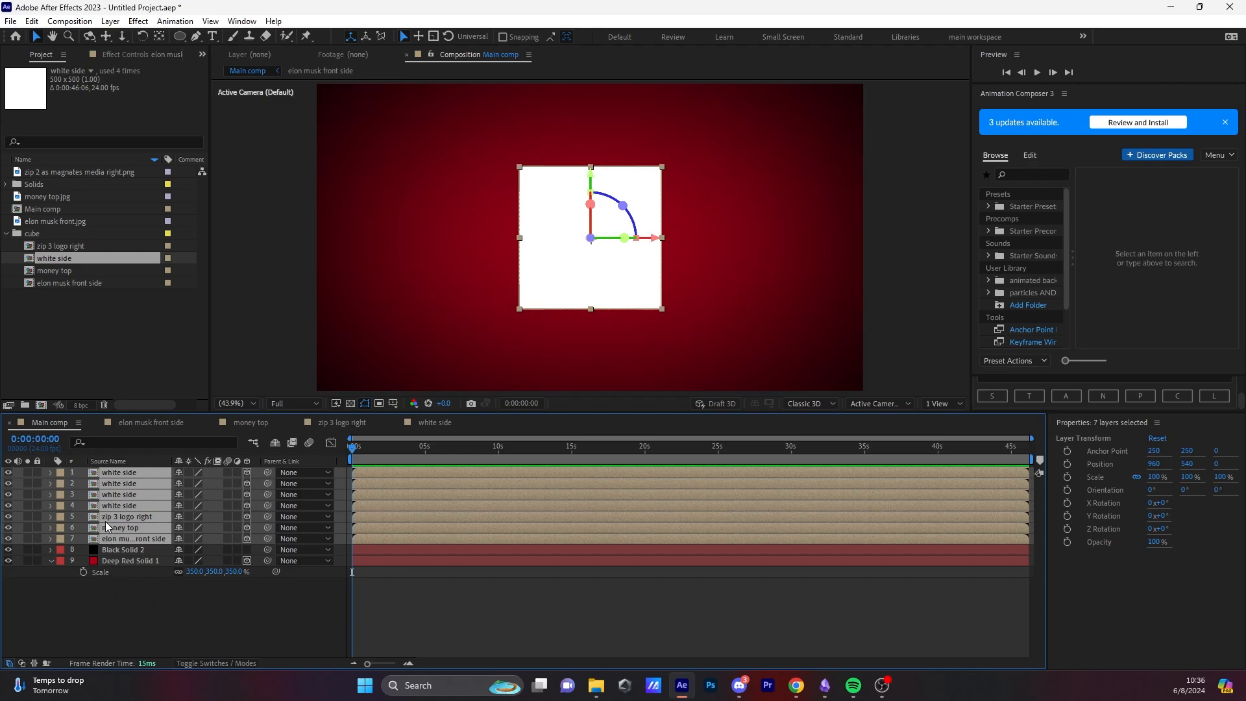
{"action": "key", "text": "a"}
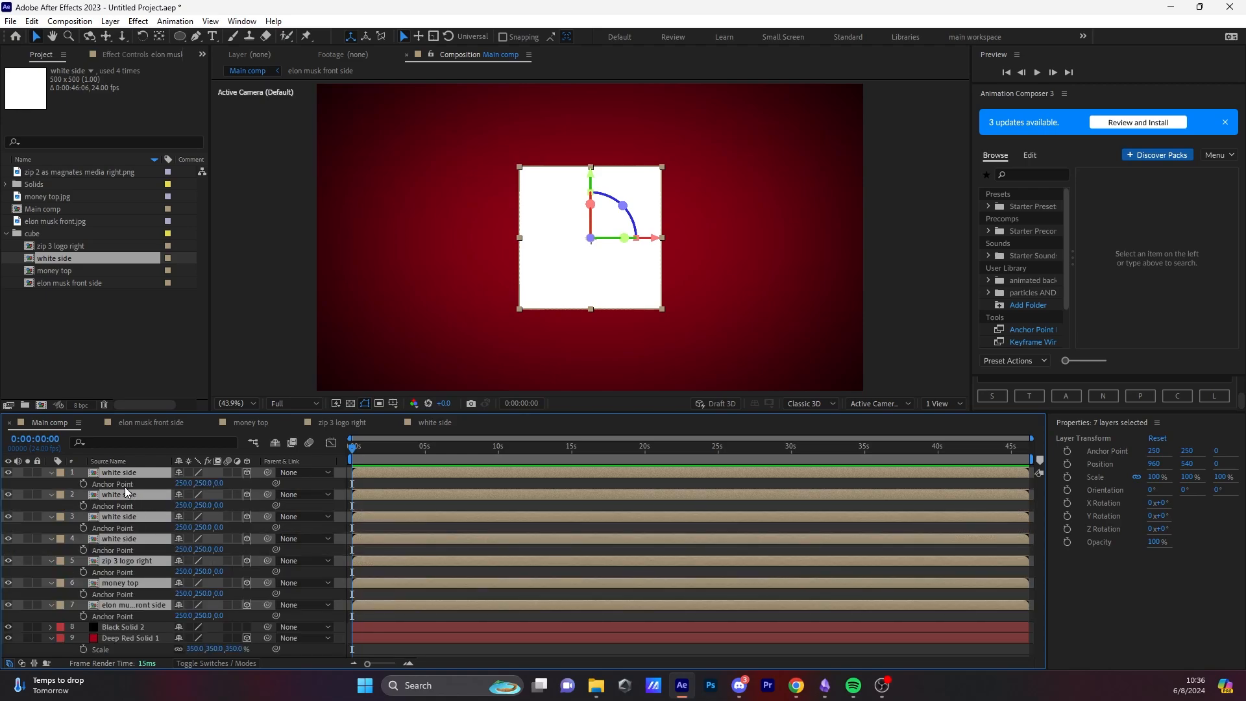
{"action": "key", "text": "a"}
{"action": "left_click", "coordinate": [184, 629]}
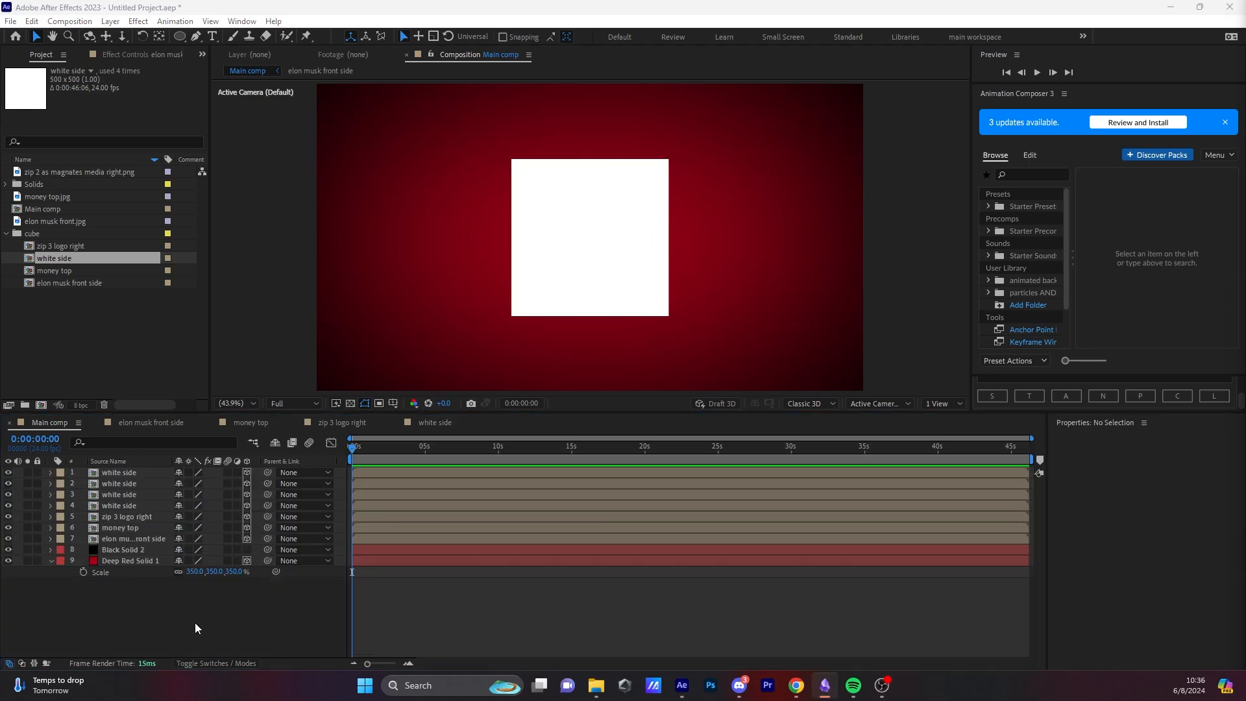
{"action": "left_click", "coordinate": [247, 602]}
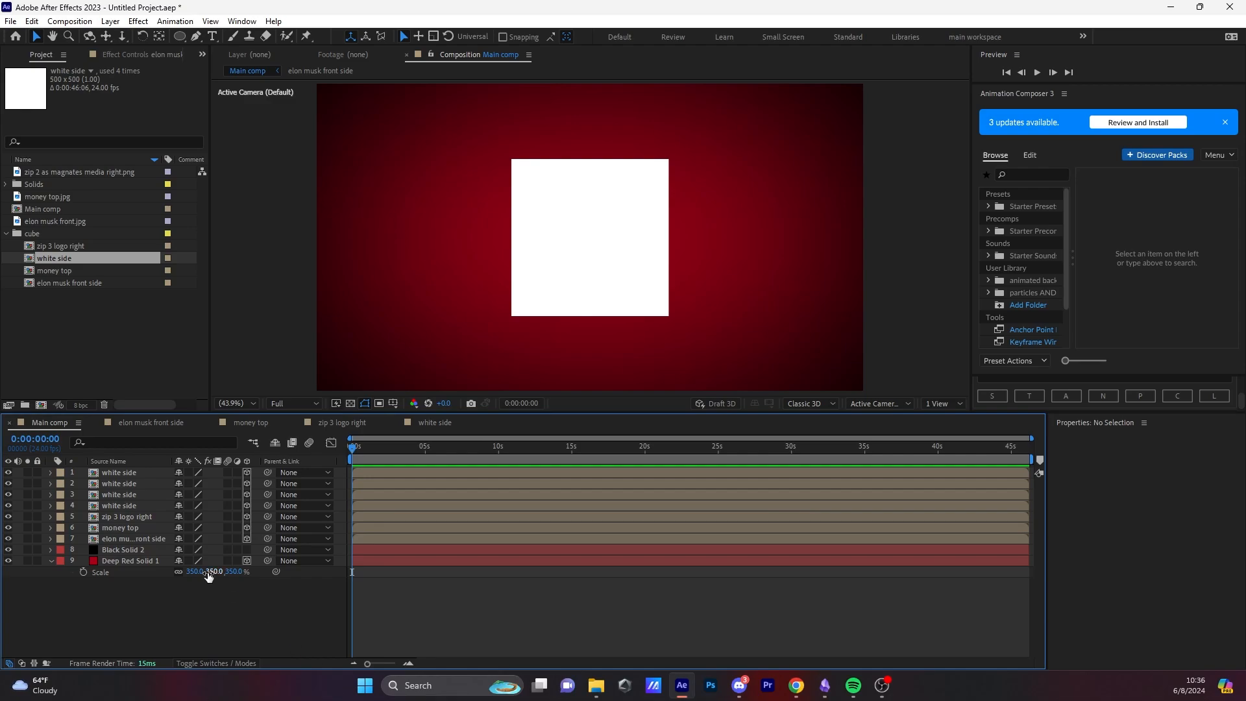
{"action": "left_click", "coordinate": [383, 560]}
Step: Set the "money top" layer's X Rotation to 270° and collapse its properties
{"action": "left_click", "coordinate": [135, 538]}
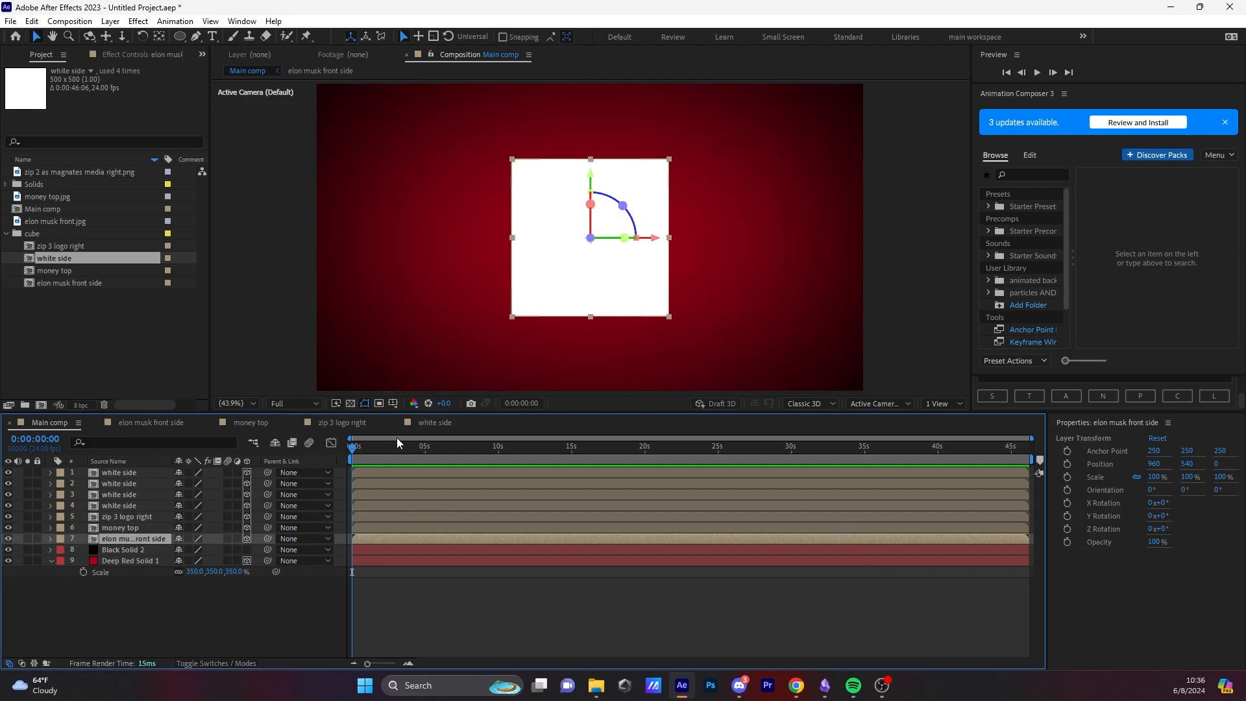
{"action": "left_click", "coordinate": [150, 528]}
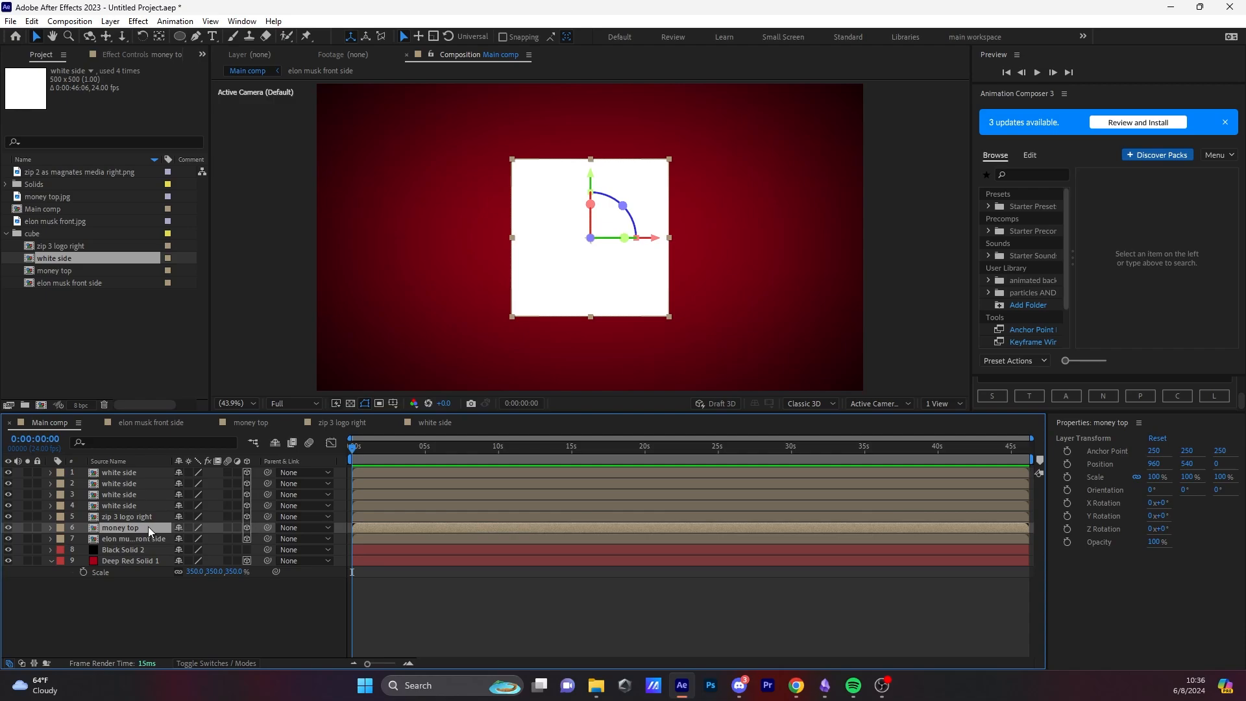
{"action": "key", "text": "r"}
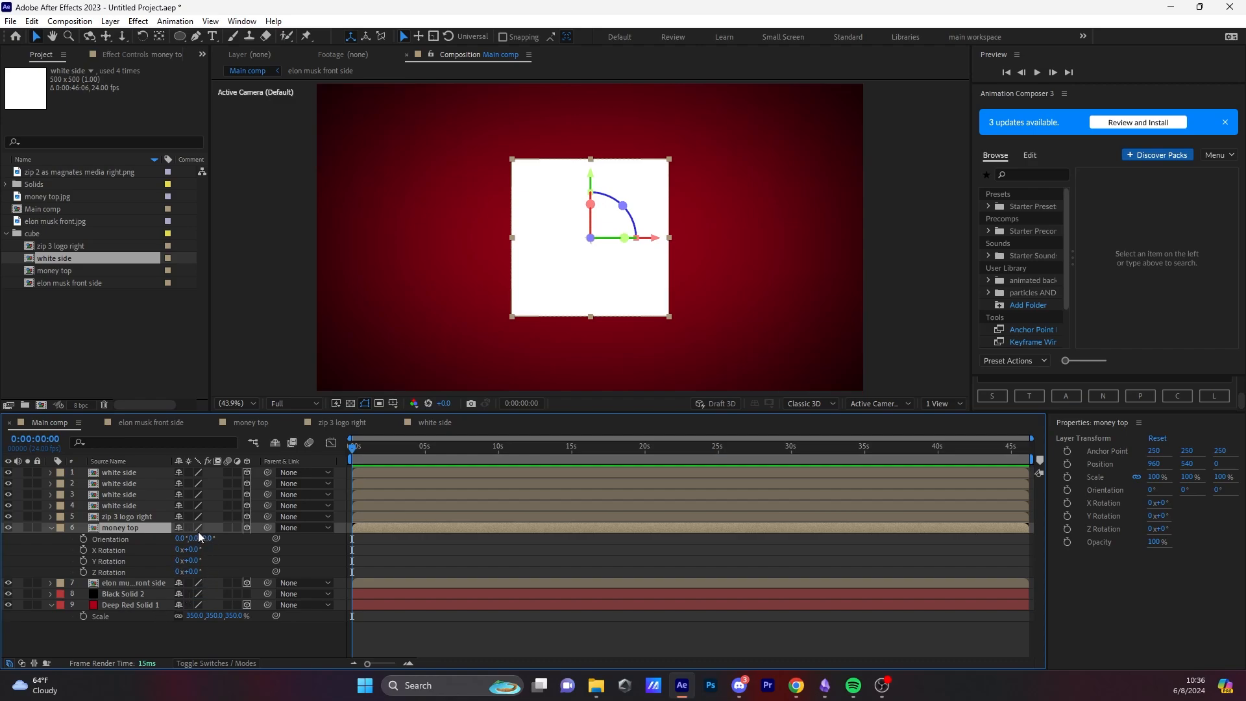
{"action": "left_click", "coordinate": [190, 549]}
{"action": "type", "text": "270"}
{"action": "key", "text": "Return"}
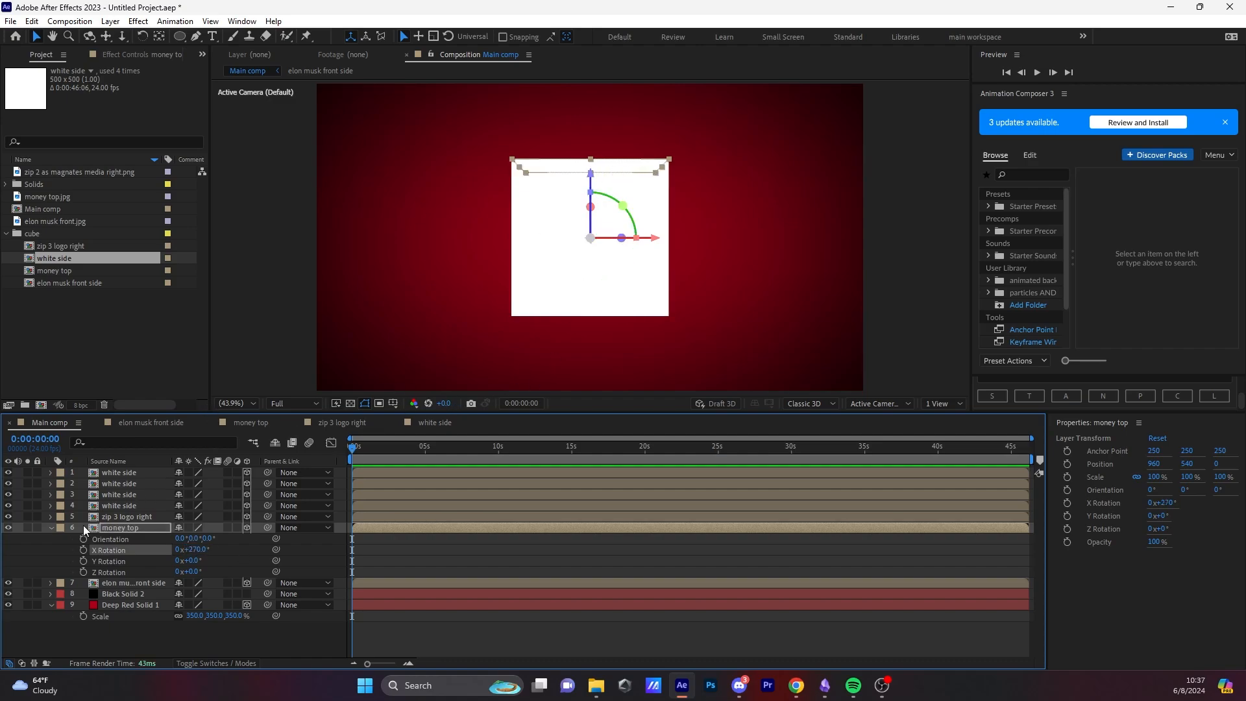
{"action": "left_click", "coordinate": [50, 527]}
Step: Set the "zip 3 logo right" layer's Y Rotation to 270° and collapse its properties
{"action": "left_click", "coordinate": [114, 516]}
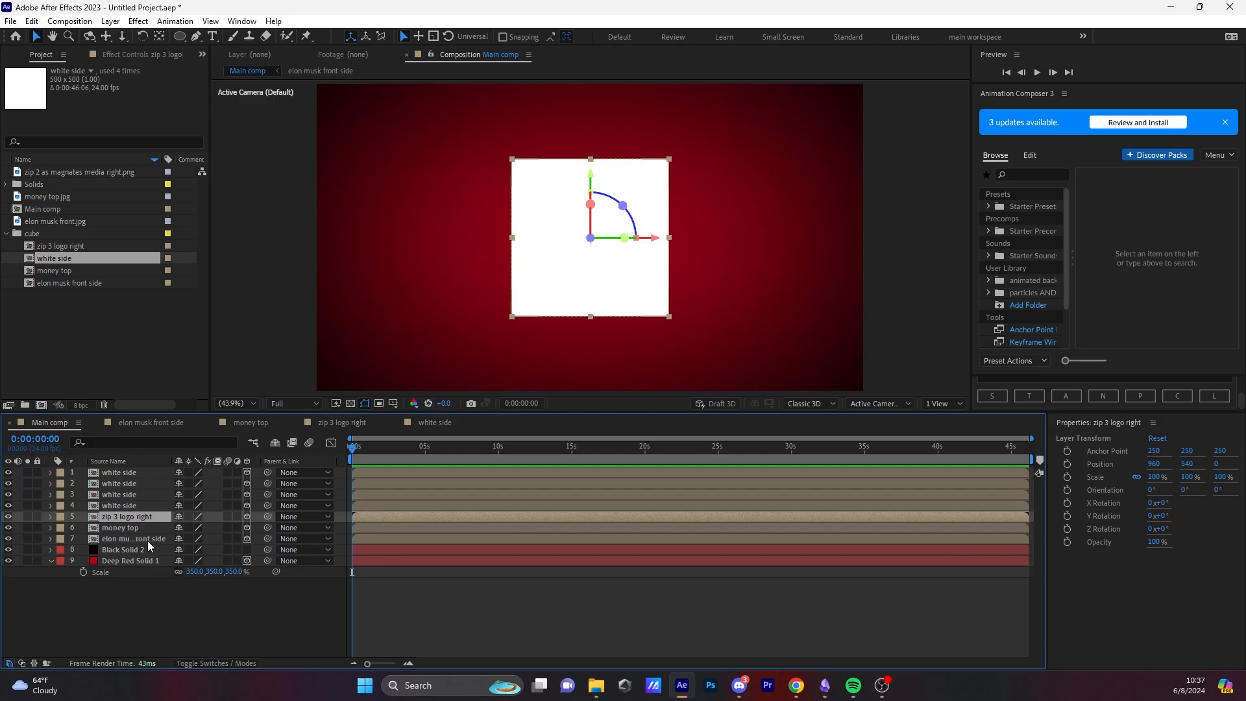
{"action": "key", "text": "r"}
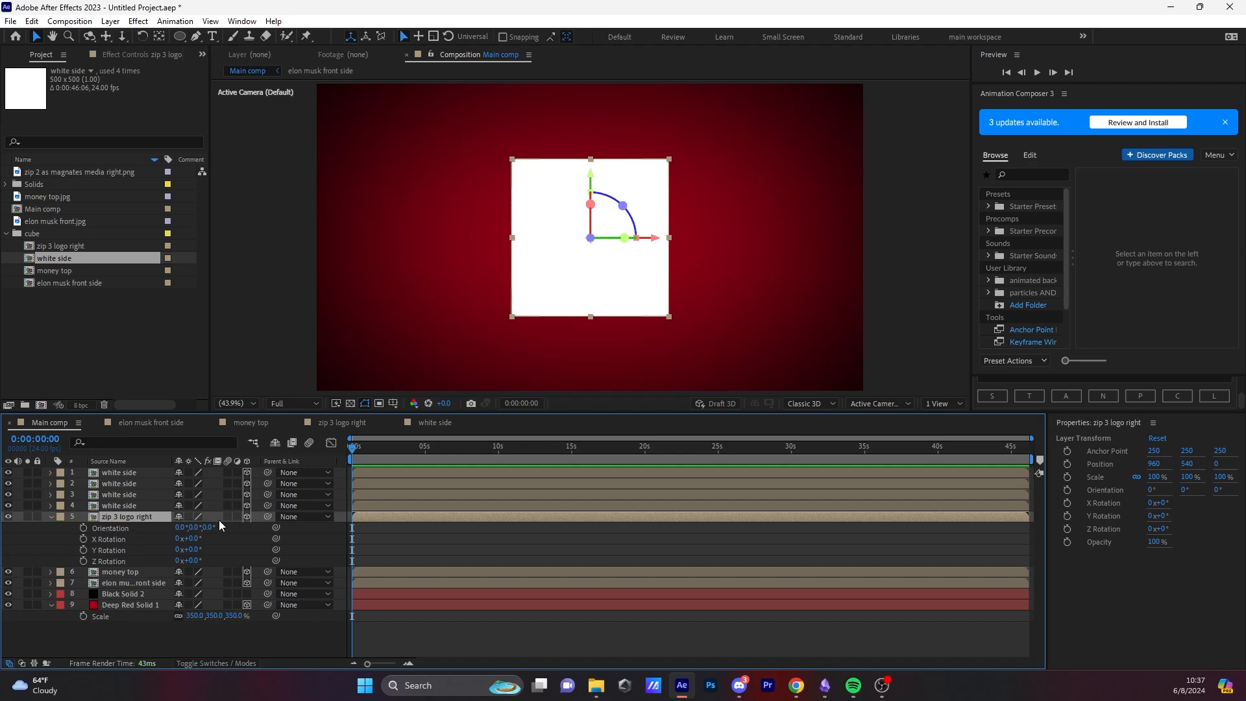
{"action": "left_click", "coordinate": [198, 553]}
{"action": "type", "text": "270"}
{"action": "key", "text": "Return"}
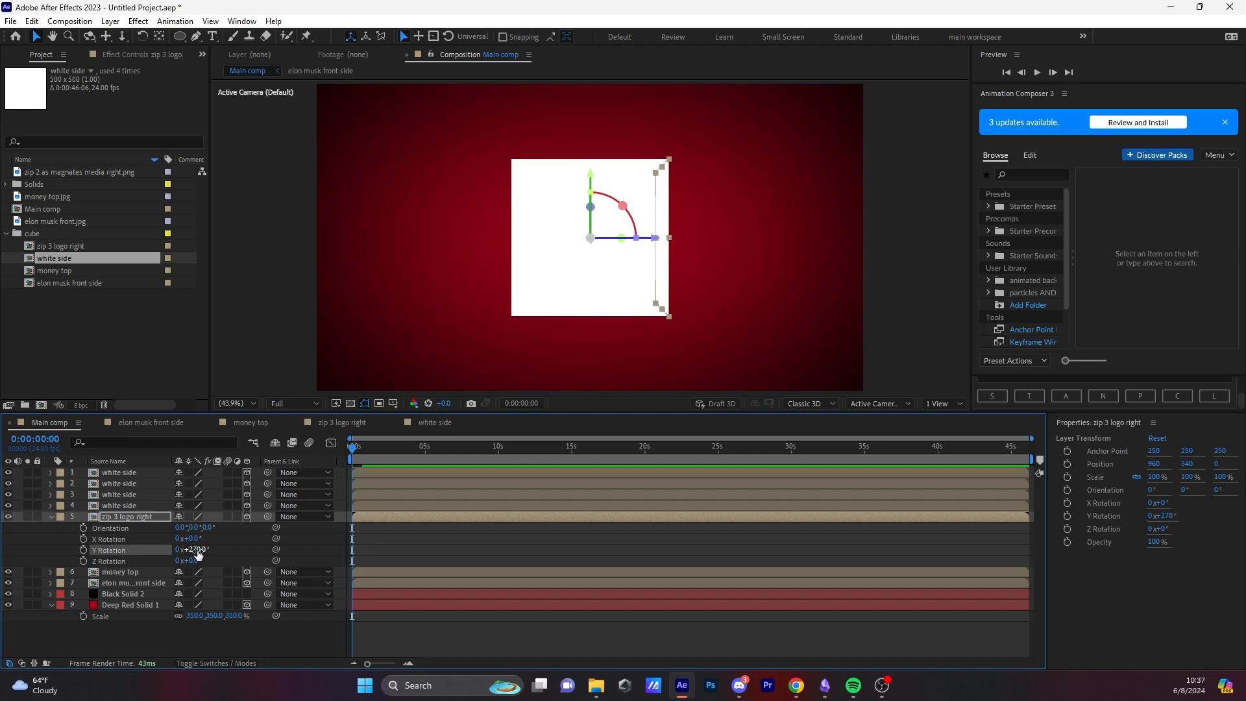
{"action": "left_click", "coordinate": [51, 519]}
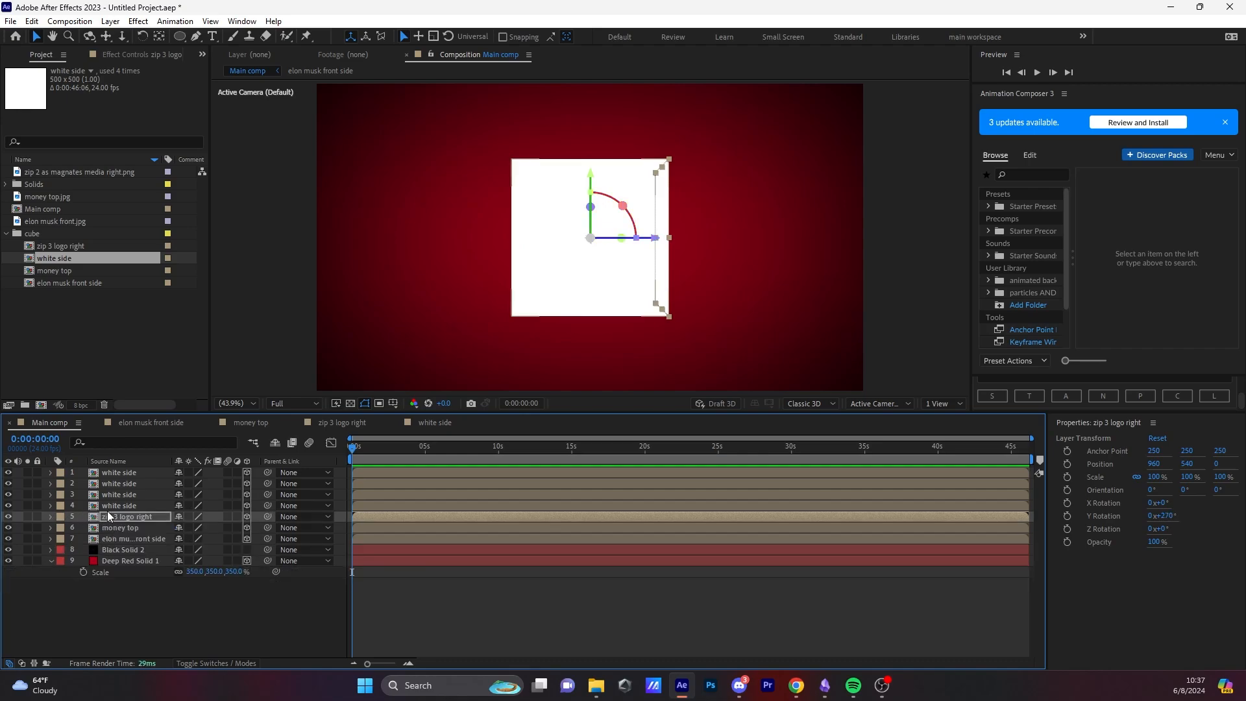
Step: Set the X Rotation of the "white side" layer 4 to 180° and collapse its properties
{"action": "left_click", "coordinate": [146, 504]}
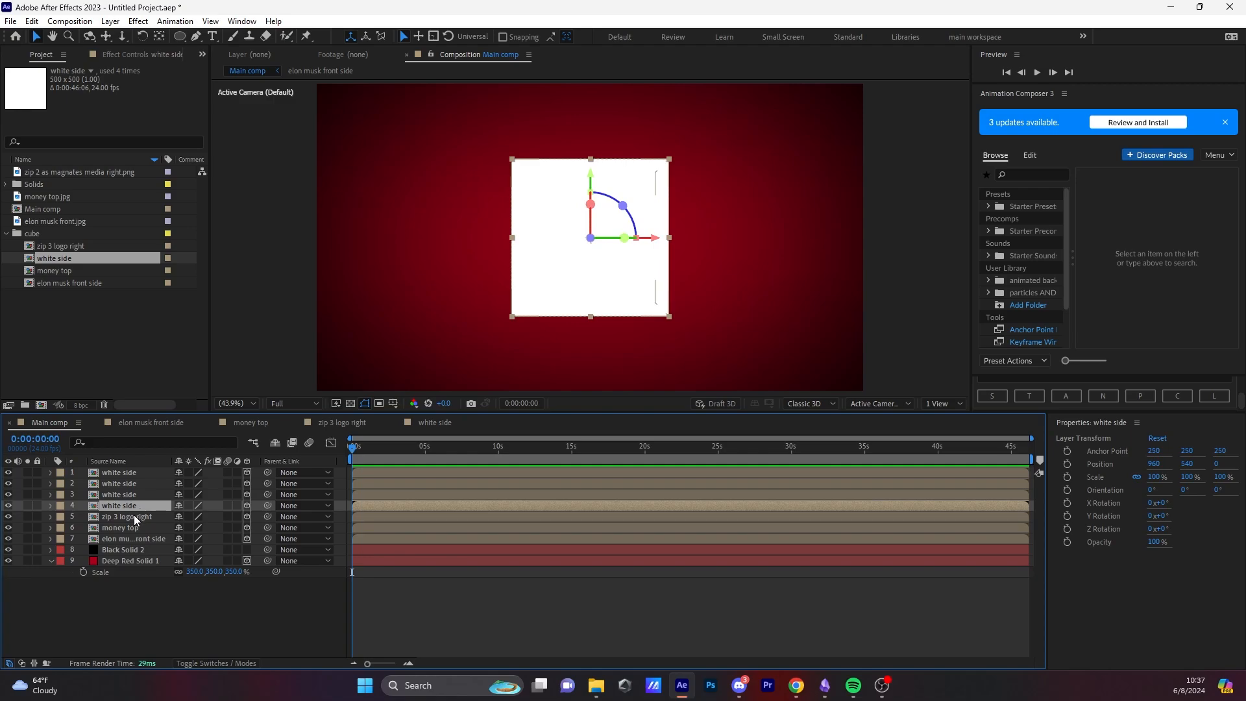
{"action": "key", "text": "r"}
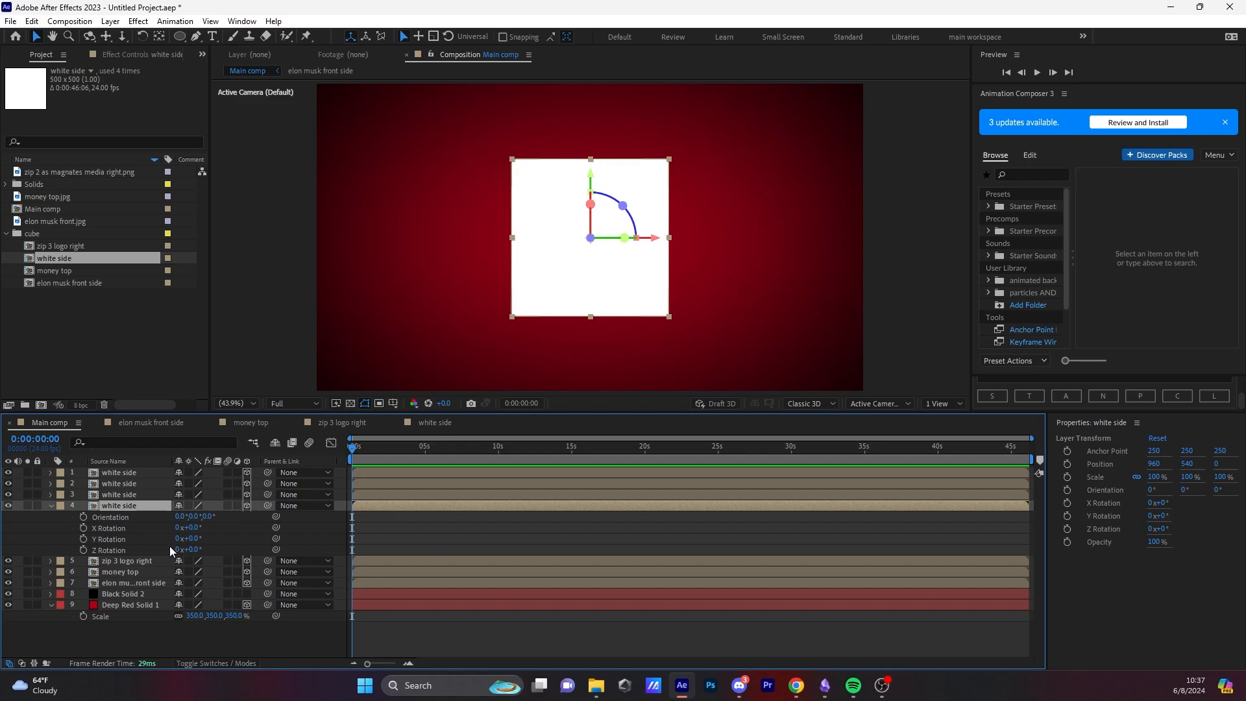
{"action": "left_click", "coordinate": [196, 528]}
{"action": "type", "text": "180"}
{"action": "key", "text": "Return"}
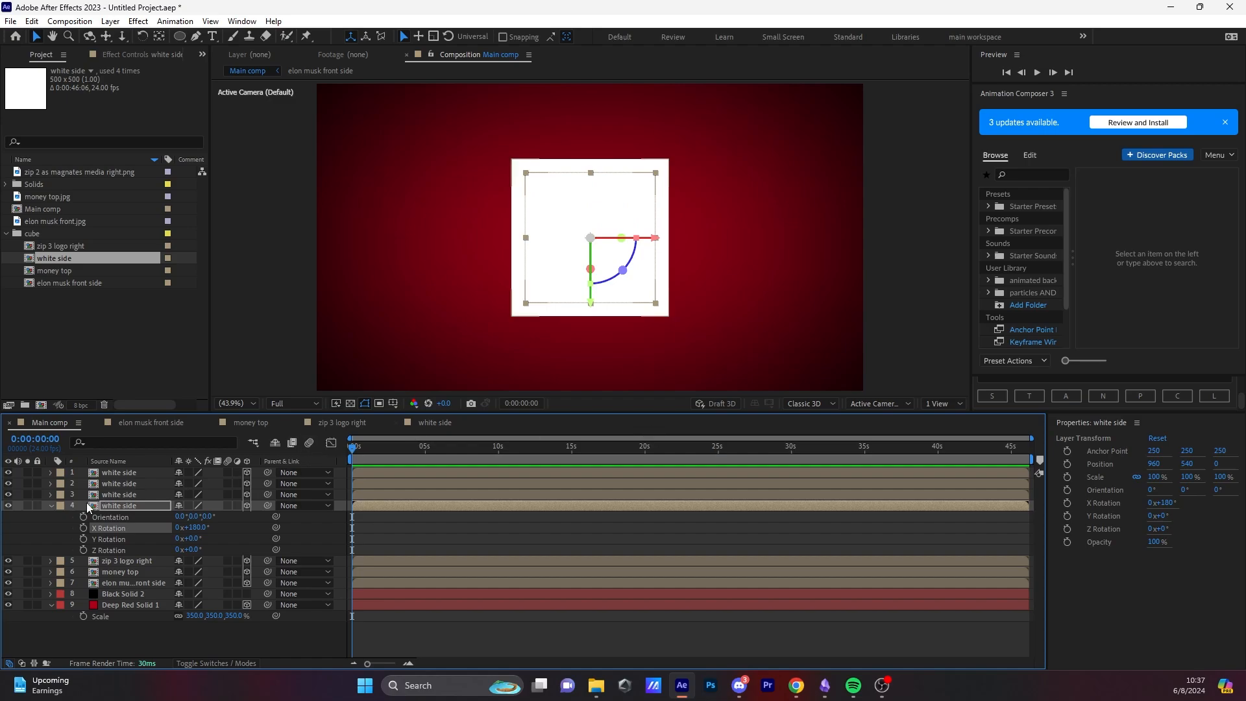
{"action": "left_click", "coordinate": [51, 506]}
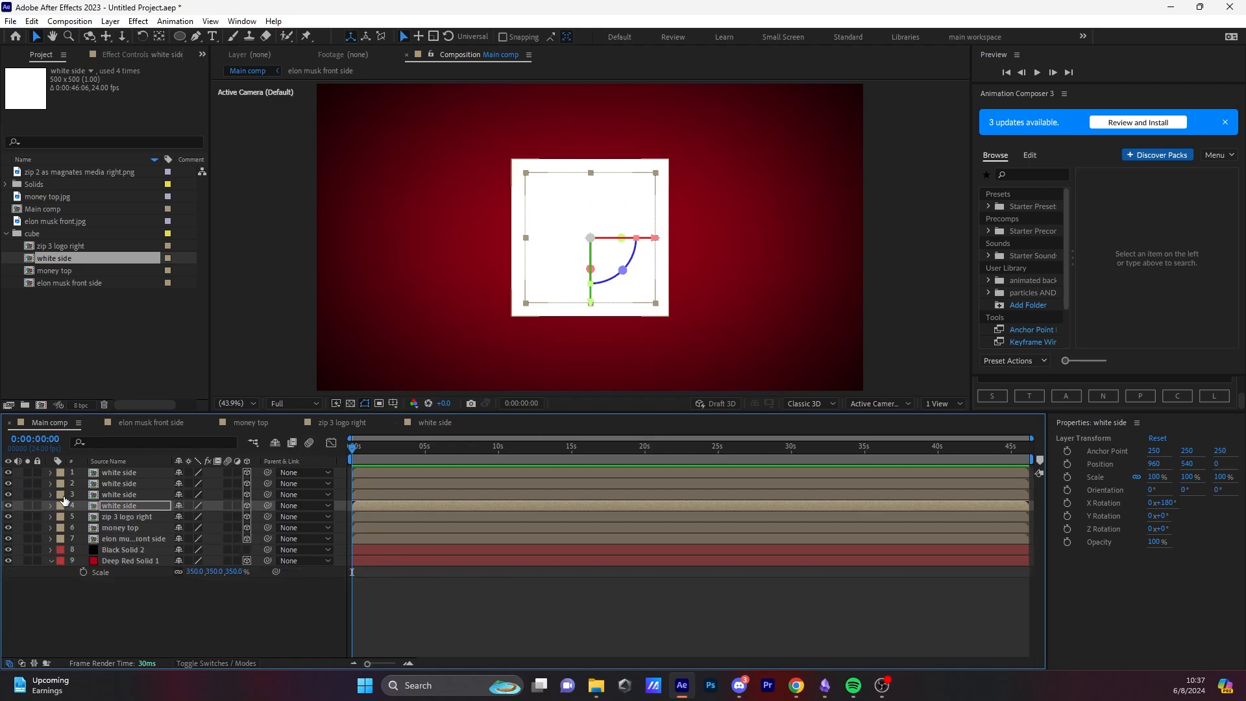
Step: Set the X Rotation of the "white side" layer 3 to 90° and collapse its properties
{"action": "left_click", "coordinate": [116, 496]}
{"action": "key", "text": "r"}
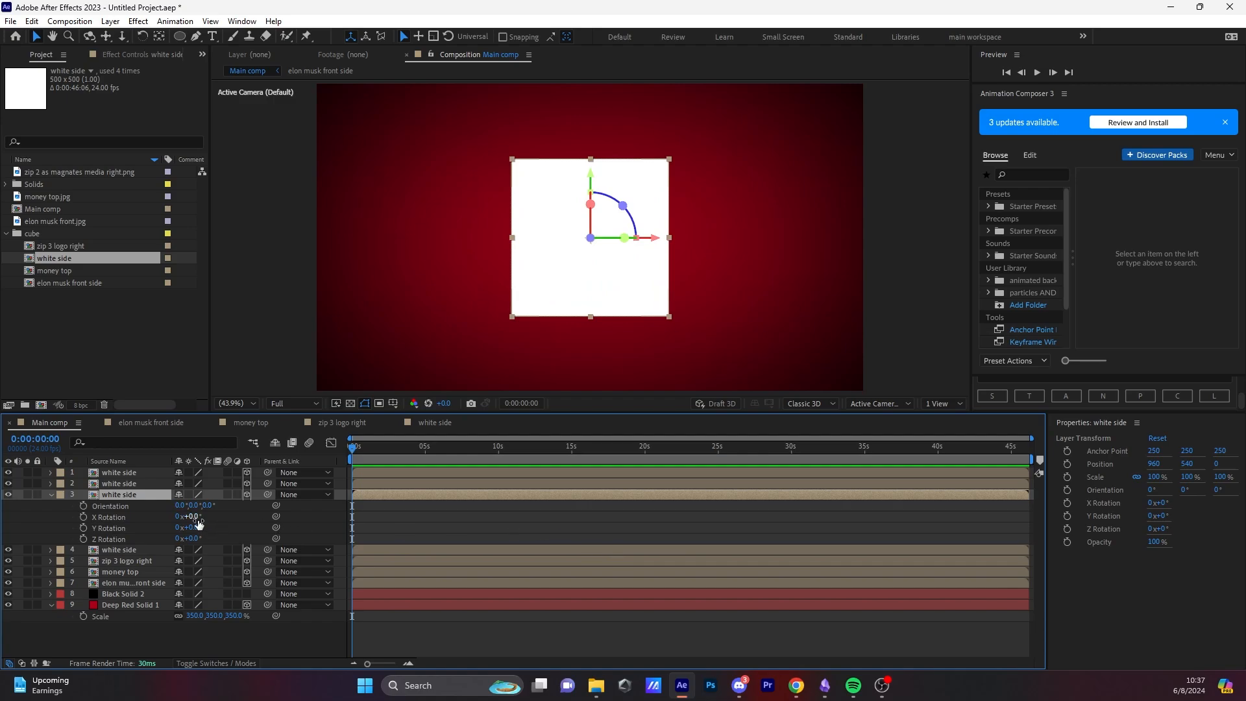
{"action": "left_click", "coordinate": [197, 519]}
{"action": "type", "text": "90"}
{"action": "key", "text": "Return"}
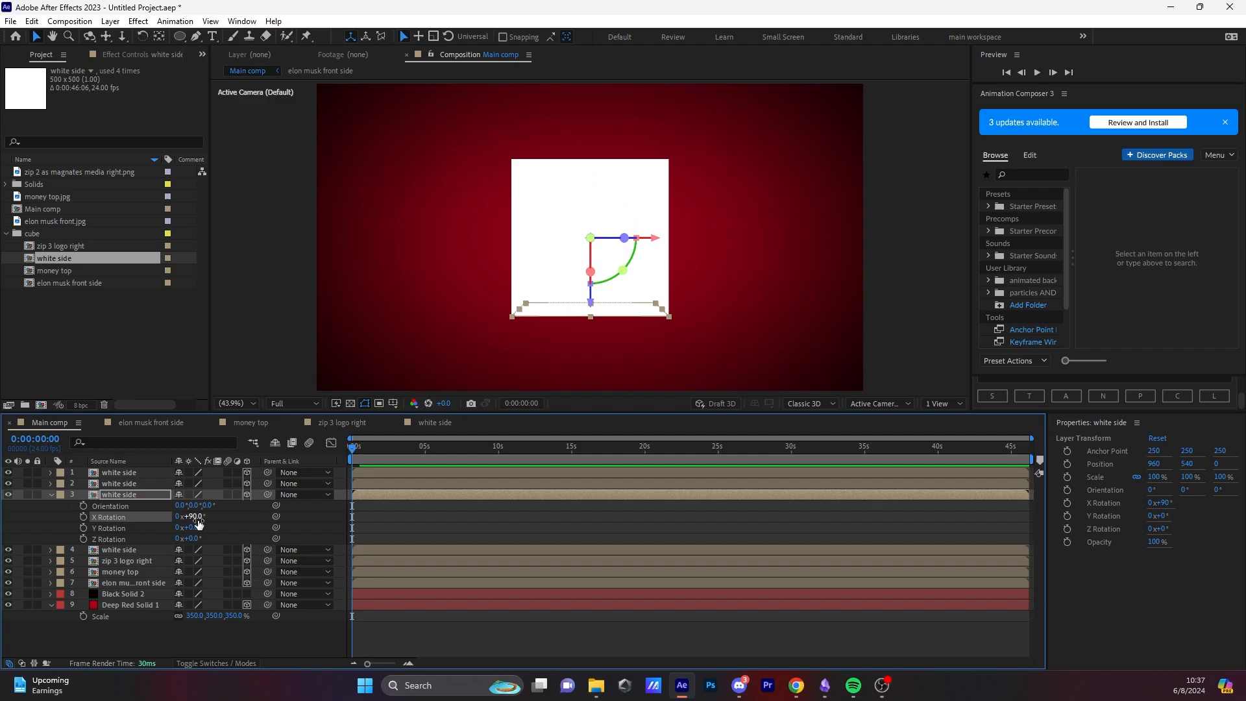
{"action": "left_click", "coordinate": [50, 494]}
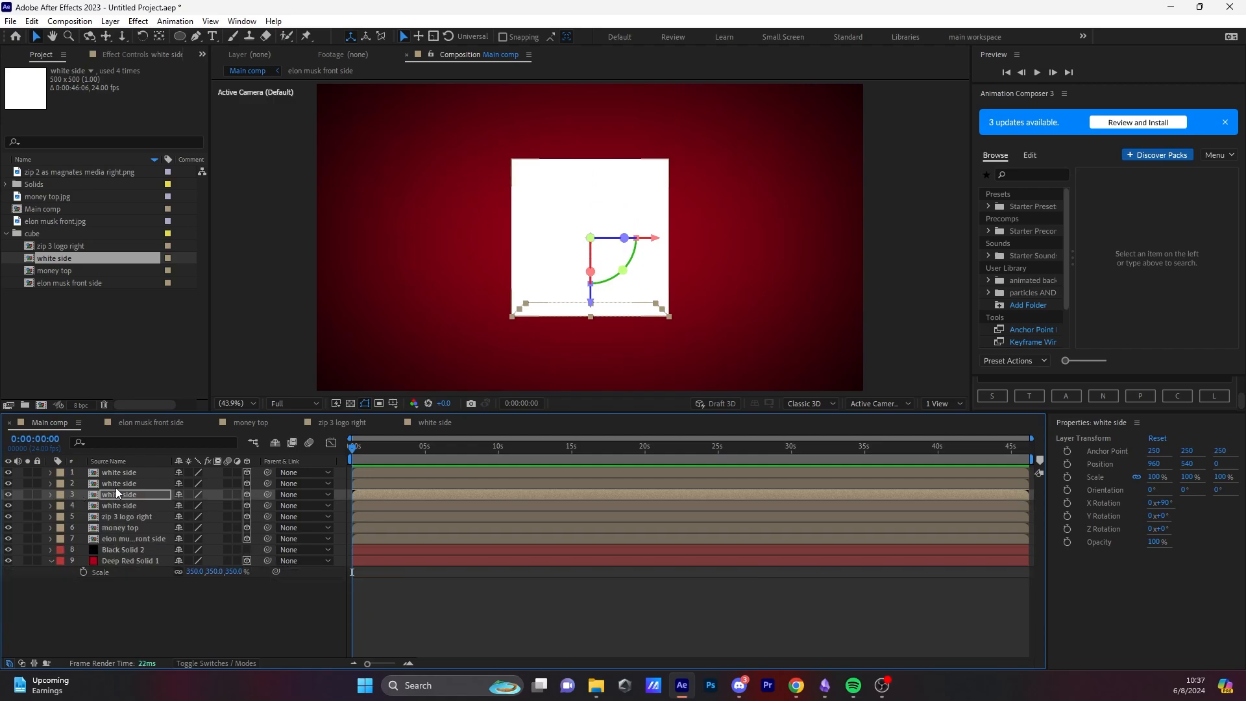
Step: Set the Y Rotation of the "white side" layer 2 to 90°
{"action": "left_click", "coordinate": [118, 485]}
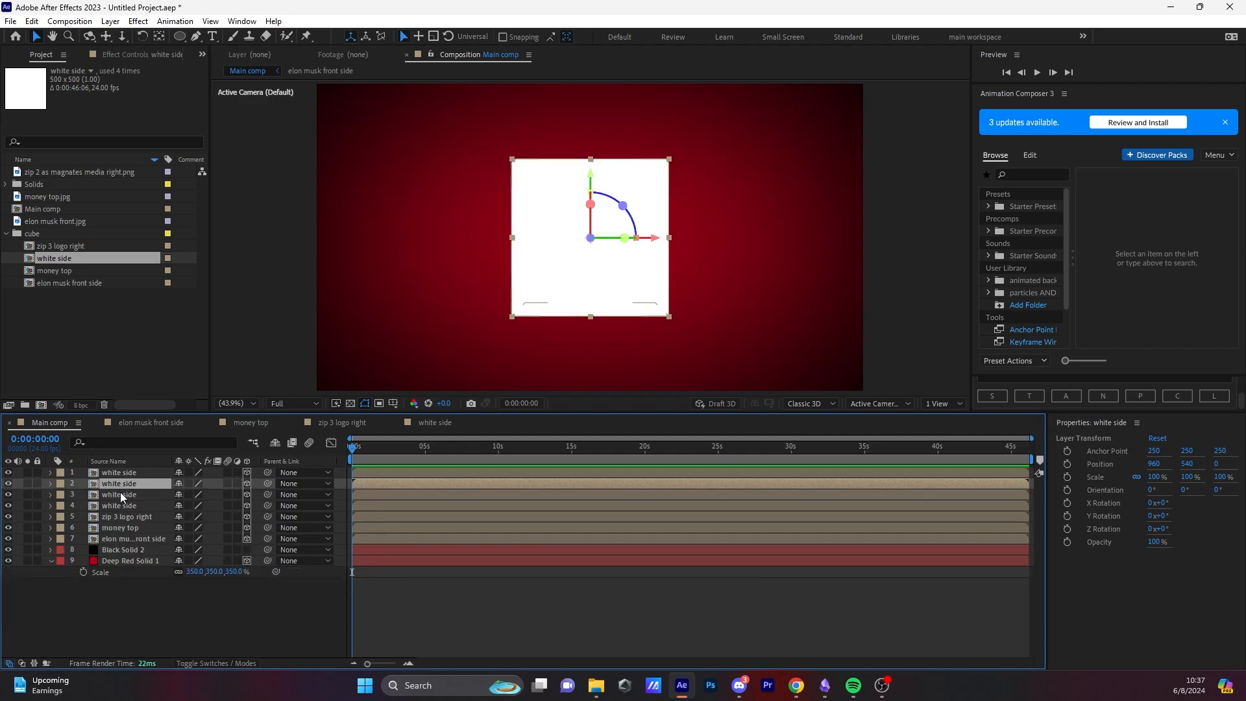
{"action": "key", "text": "r"}
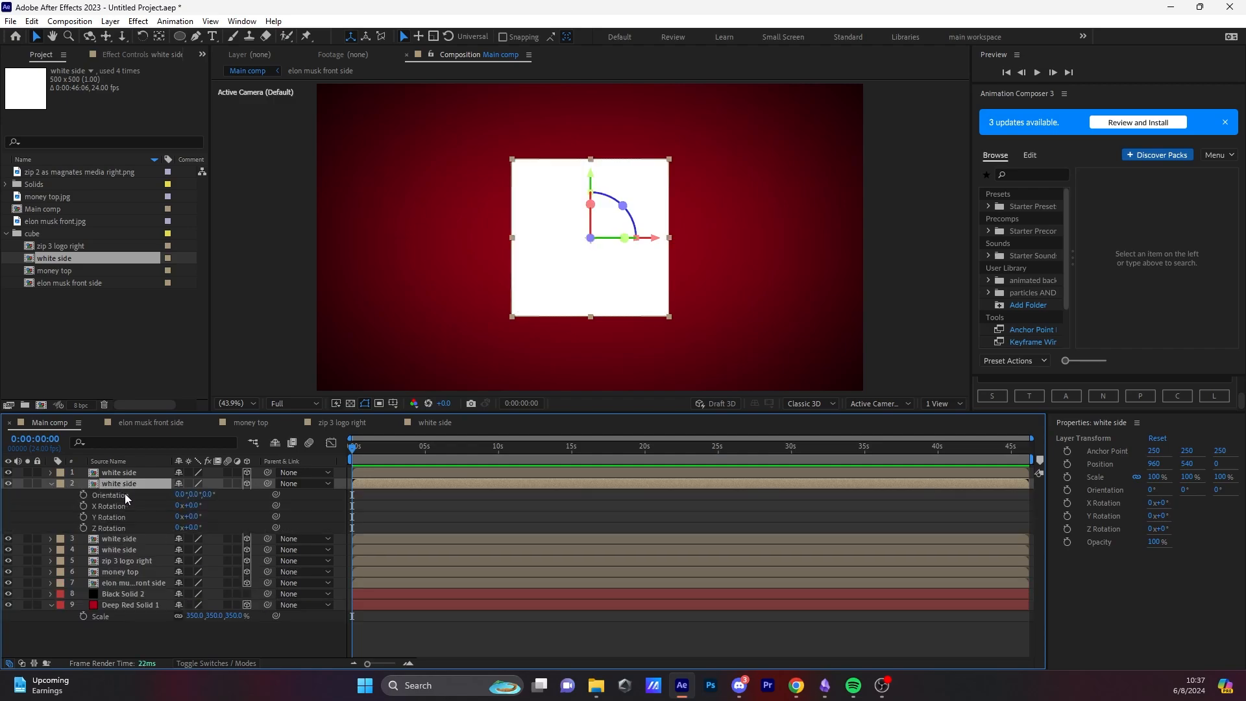
{"action": "left_click", "coordinate": [192, 517]}
{"action": "type", "text": "90"}
{"action": "key", "text": "Return"}
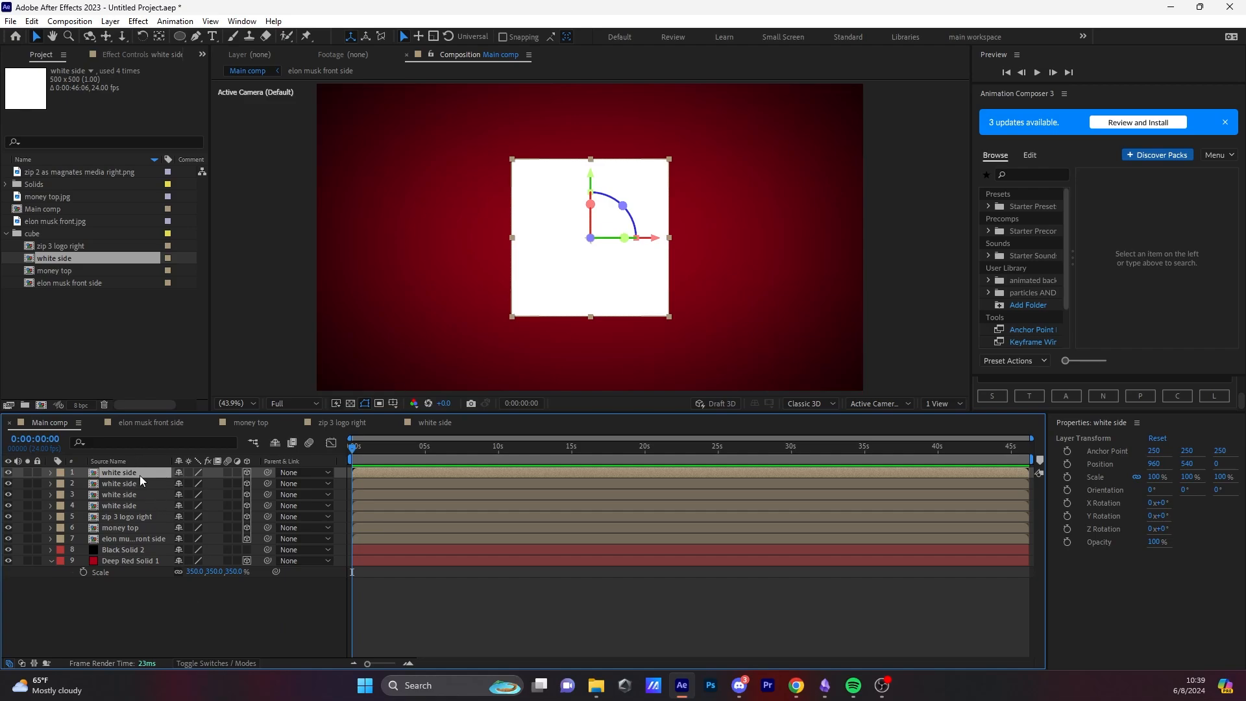
Step: Delete the surplus white side layer 1 and check the cube's faces with a temporary camera orbit
{"action": "key", "text": "Delete"}
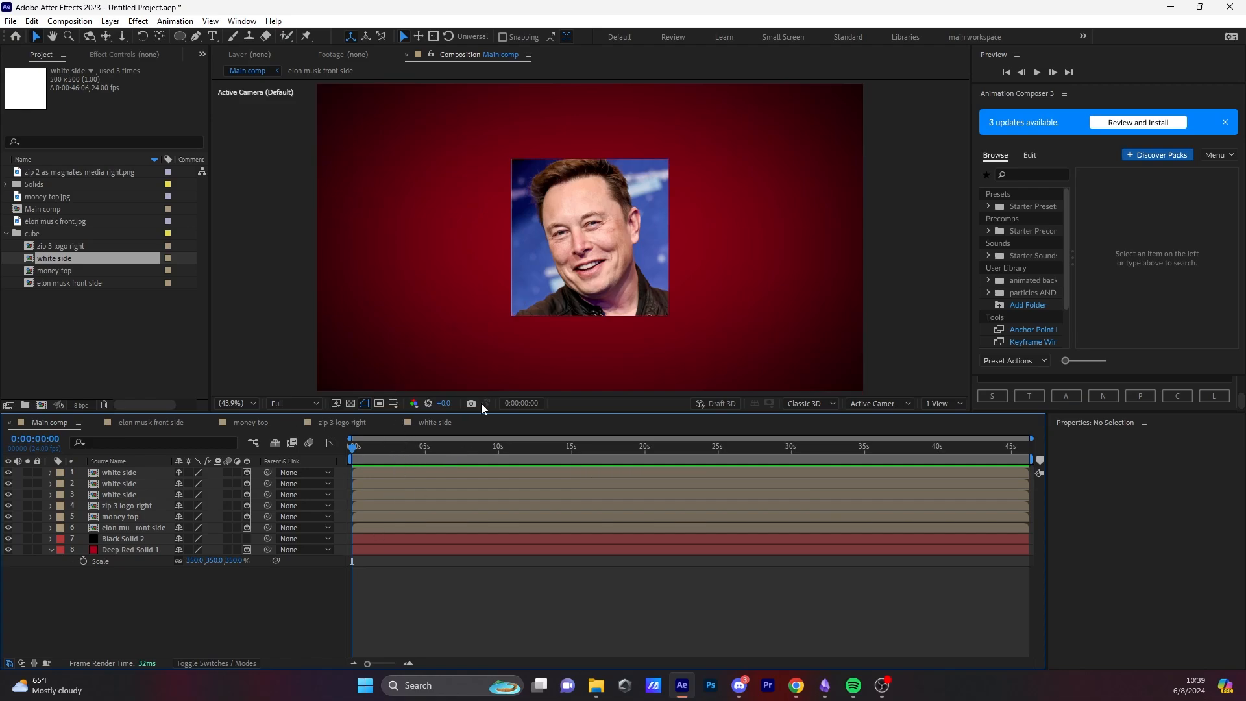
{"action": "key", "text": "c"}
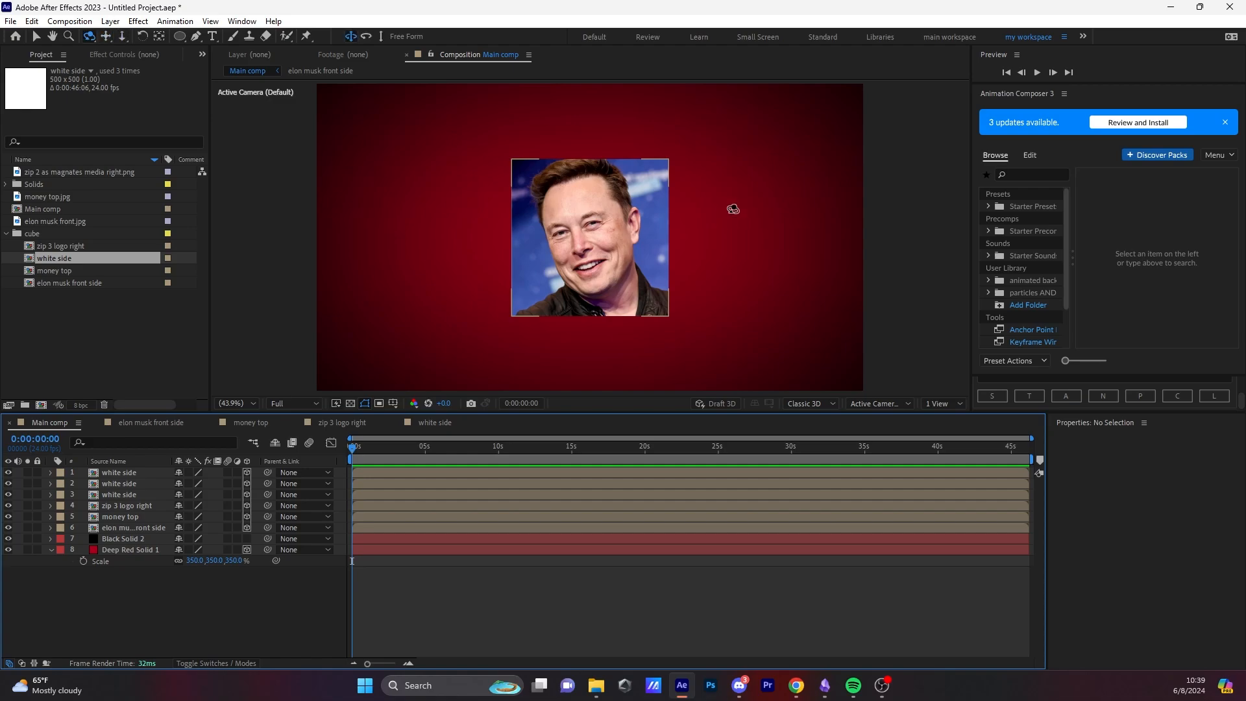
{"action": "left_click_drag", "start_coordinate": [733, 208], "coordinate": [760, 279]}
{"action": "key", "text": "ctrl+z"}
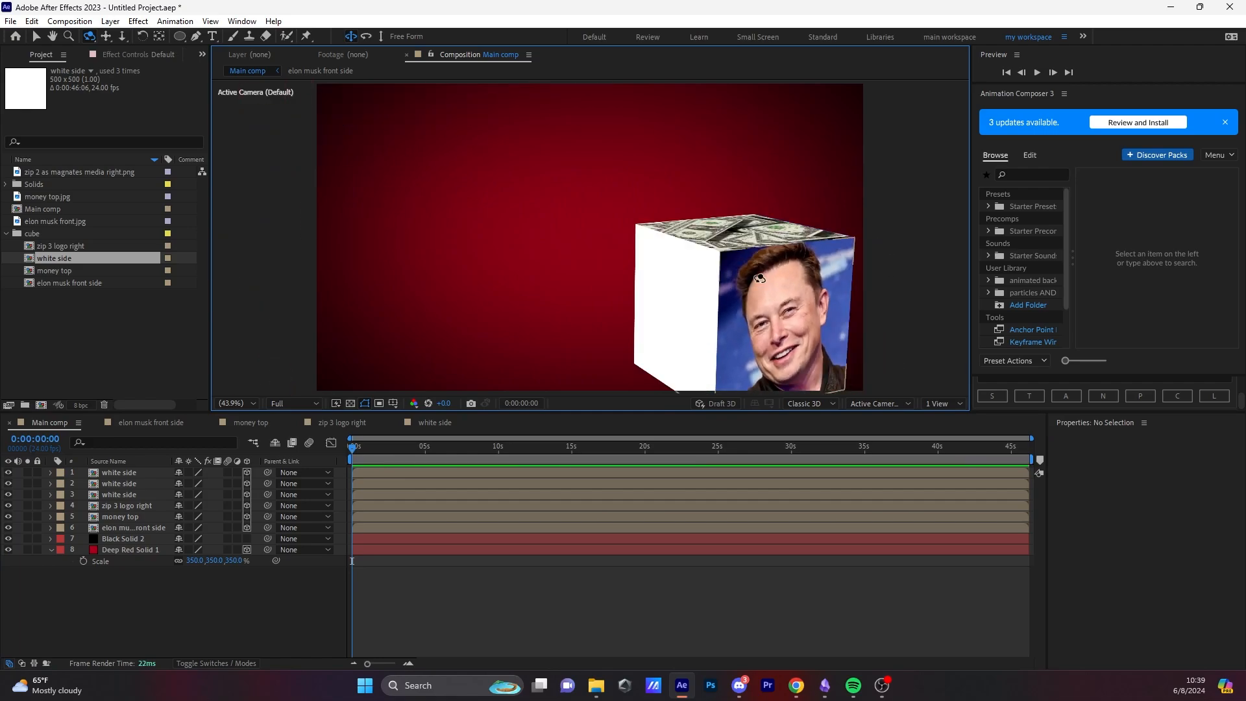
{"action": "key", "text": "ctrl+z"}
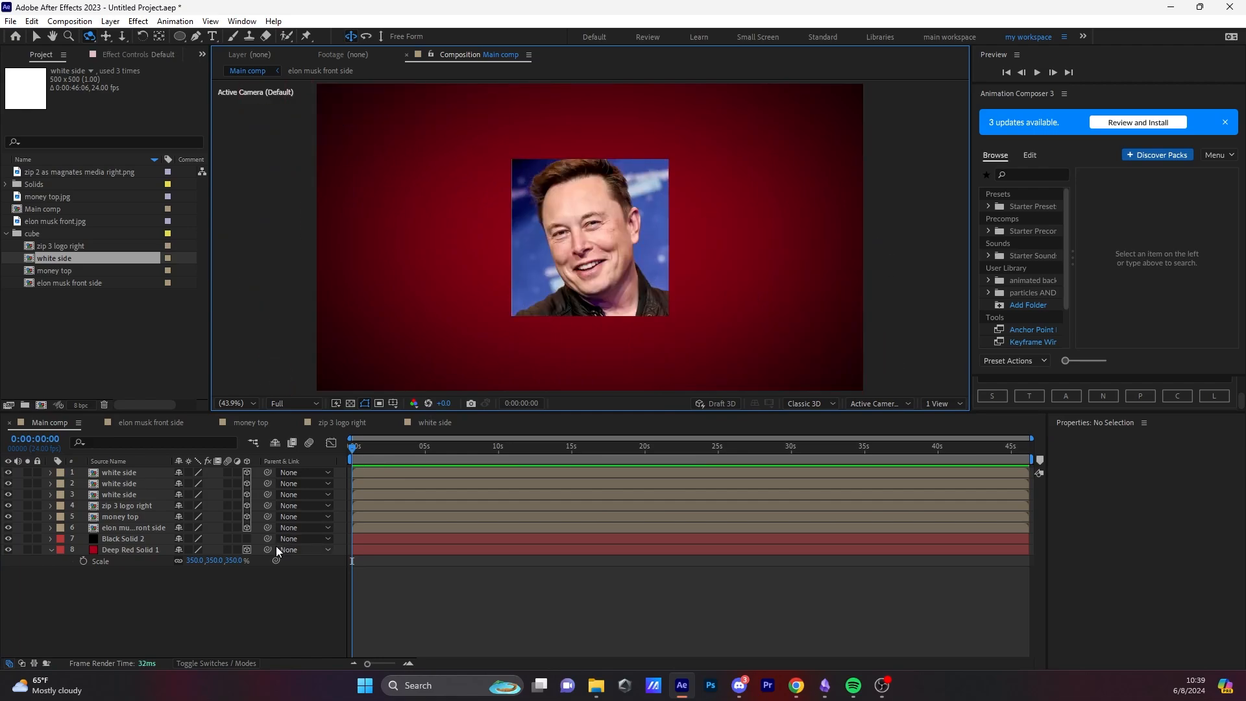
{"action": "key", "text": "v"}
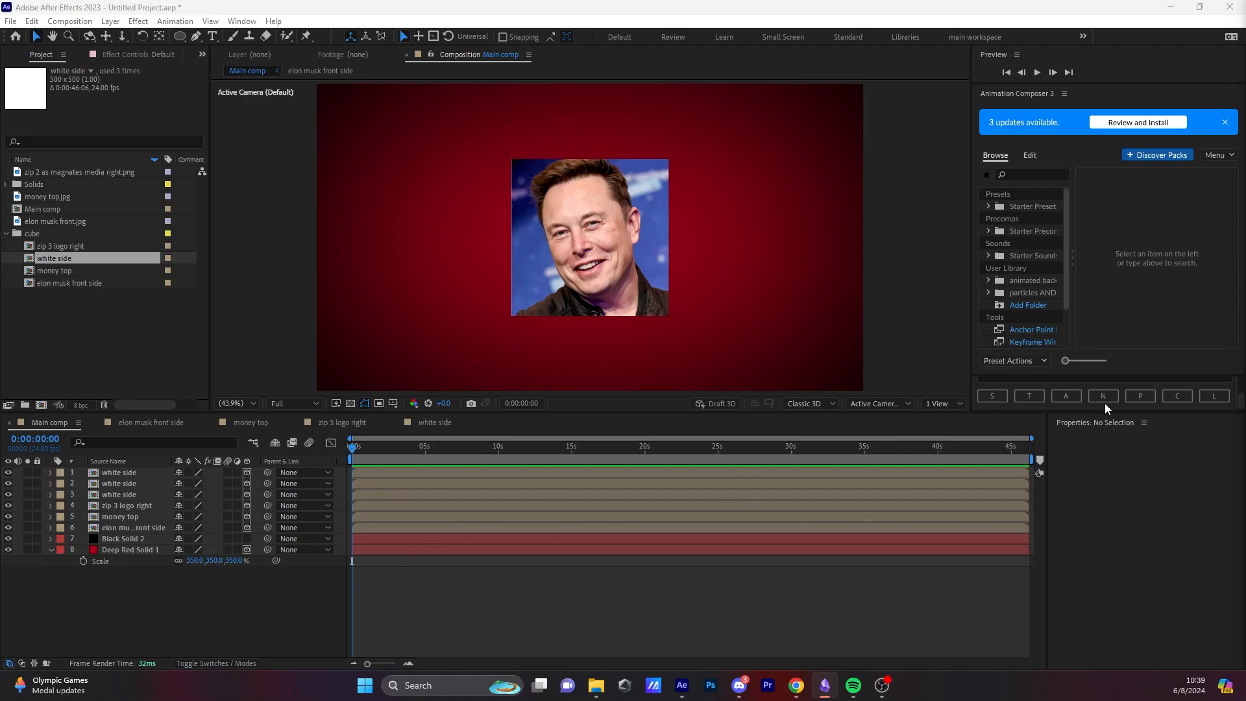
Step: Add a new null object to the Main comp
{"action": "right_click", "coordinate": [274, 603]}
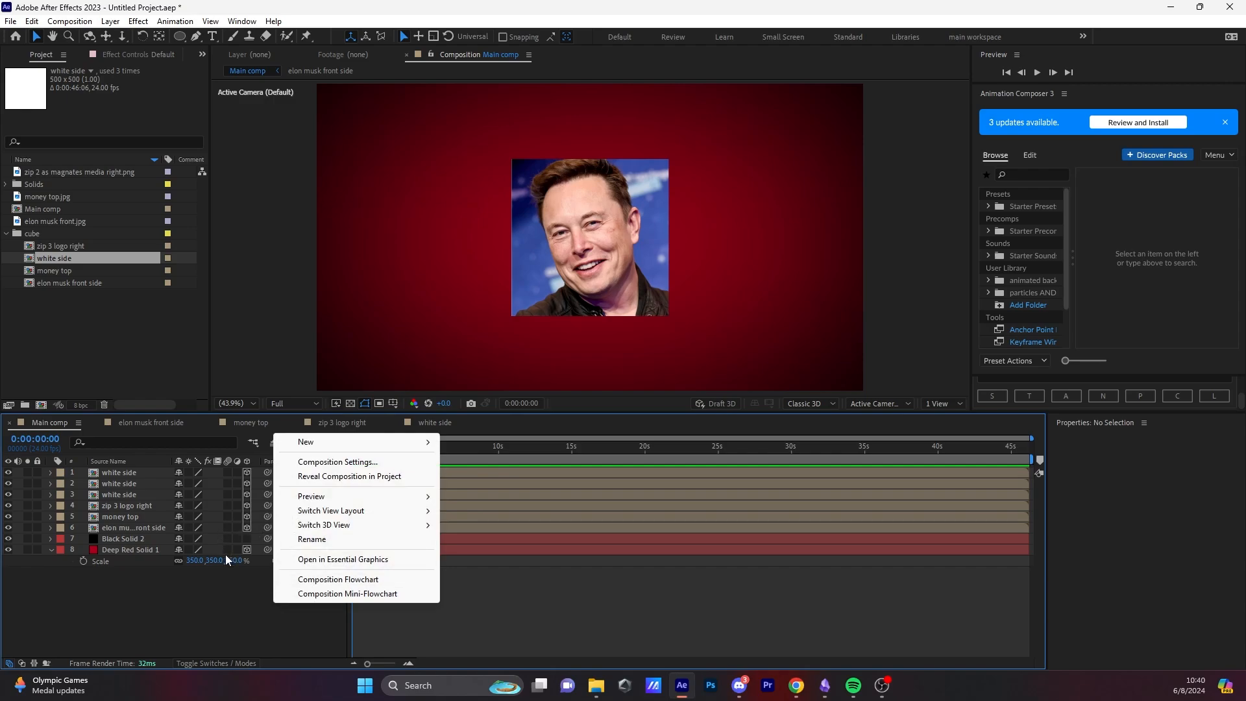
{"action": "mouse_move", "coordinate": [389, 442]}
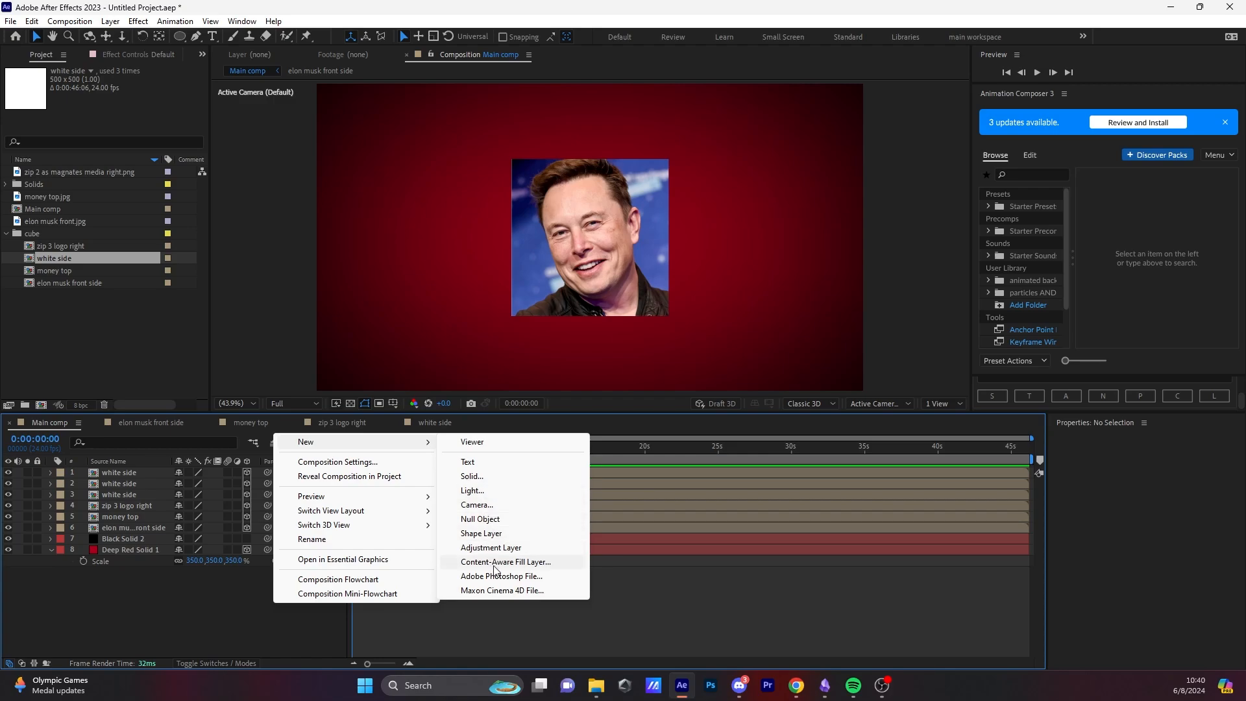
{"action": "left_click", "coordinate": [496, 517]}
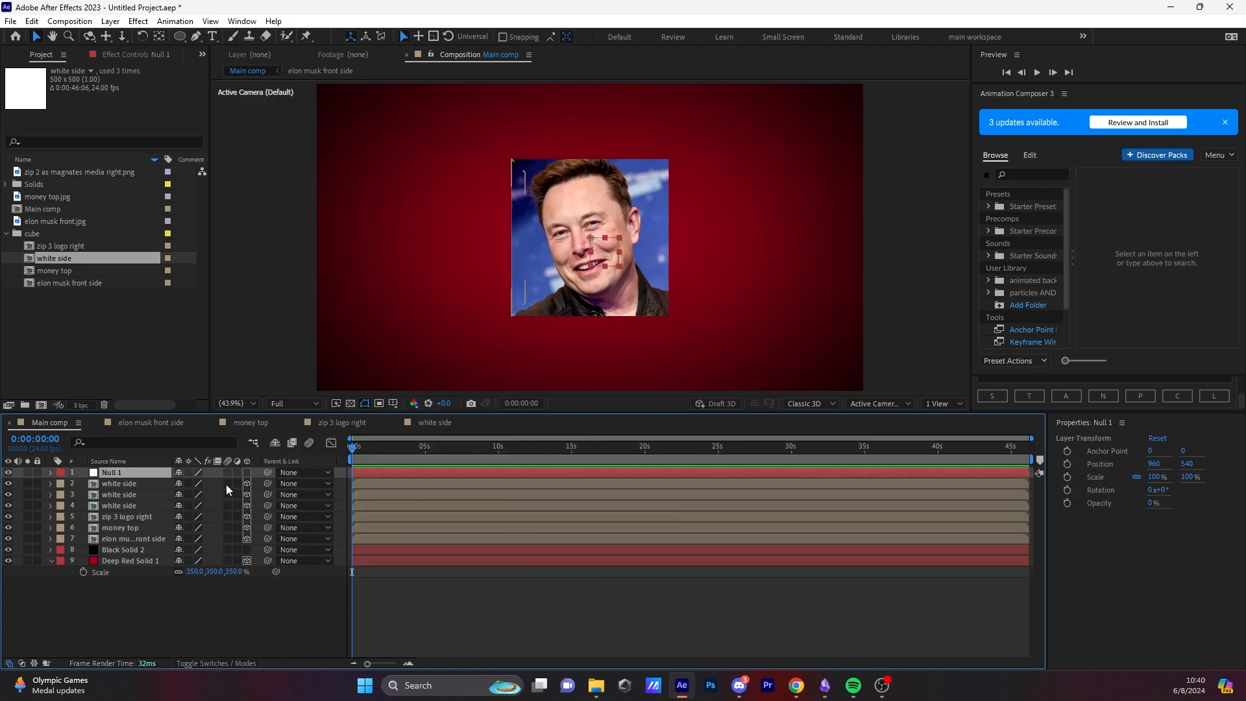
Step: Parent the six cube face layers, from the white sides to the Elon Musk front side, to Null 1
{"action": "left_click", "coordinate": [154, 482]}
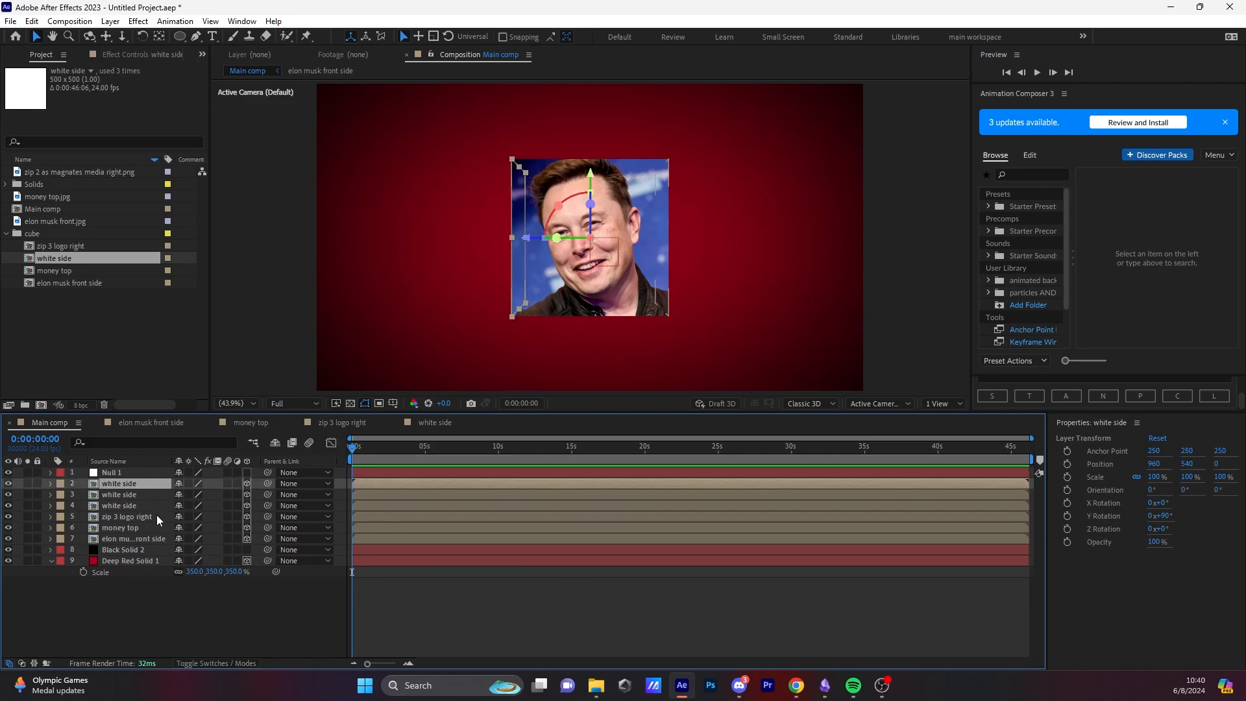
{"action": "left_click", "coordinate": [153, 539], "text": "shift"}
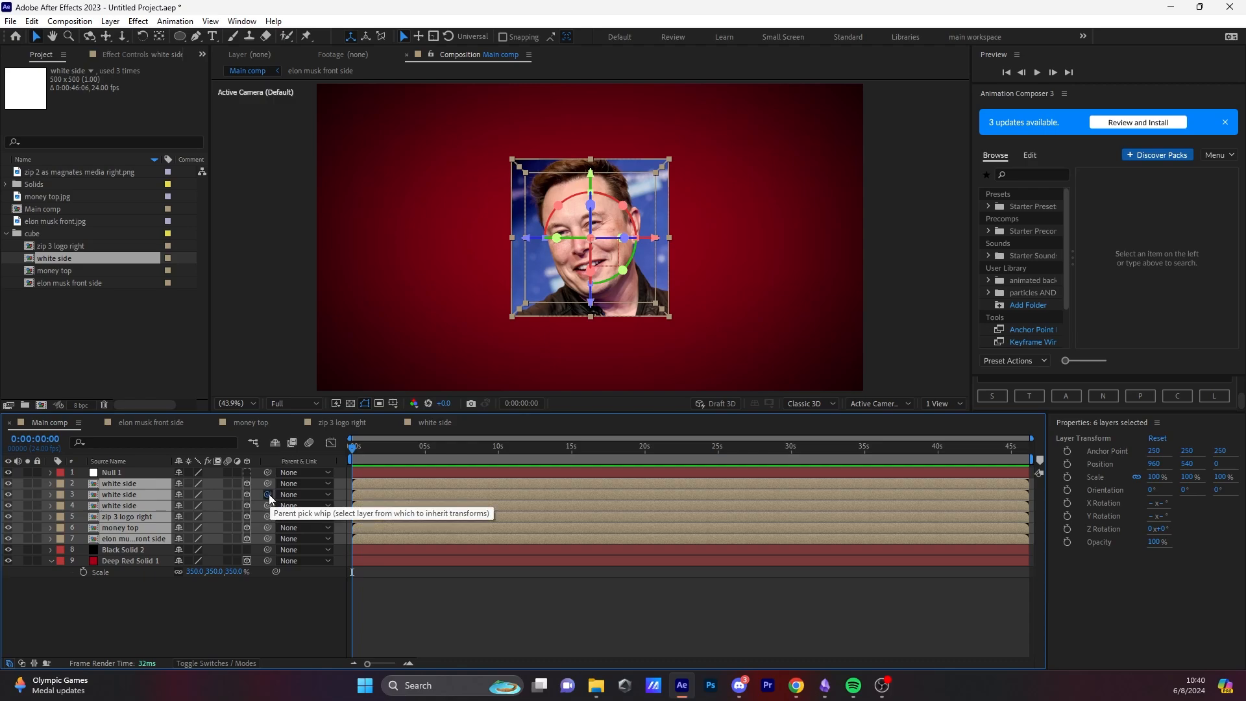
{"action": "left_click_drag", "start_coordinate": [268, 494], "coordinate": [140, 475]}
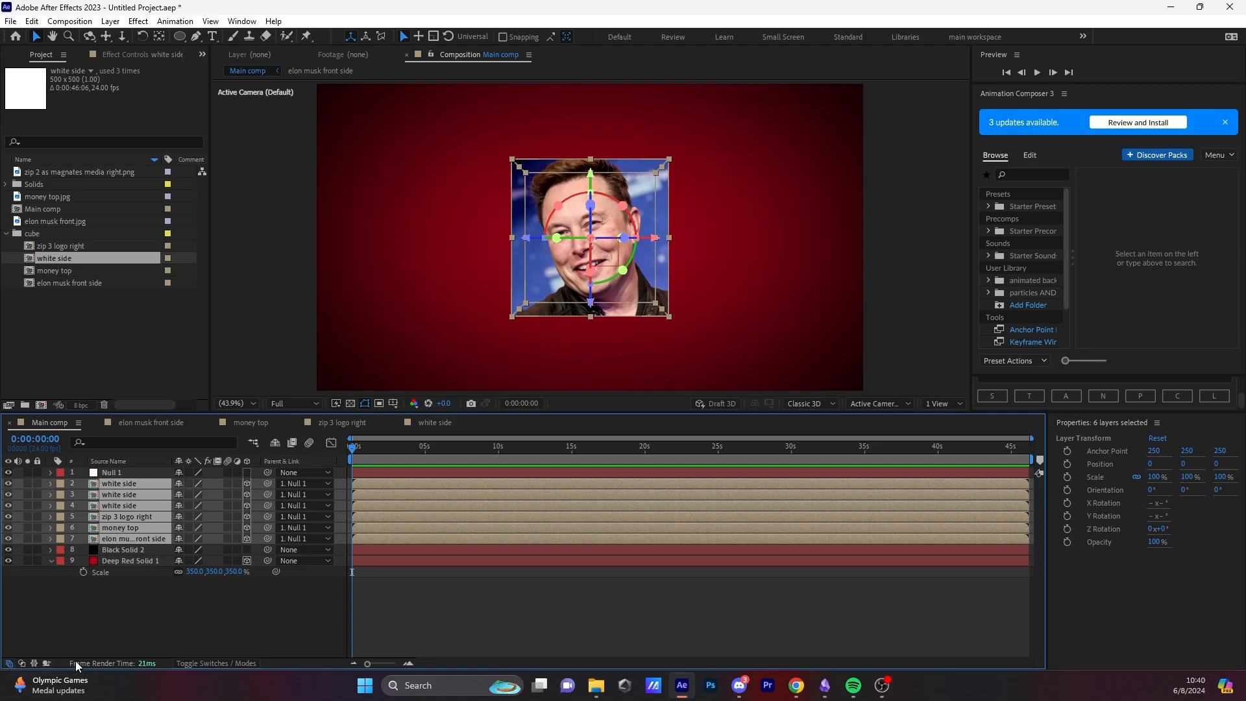
Step: Make the Null 1 layer a 3D layer
{"action": "left_click", "coordinate": [196, 662]}
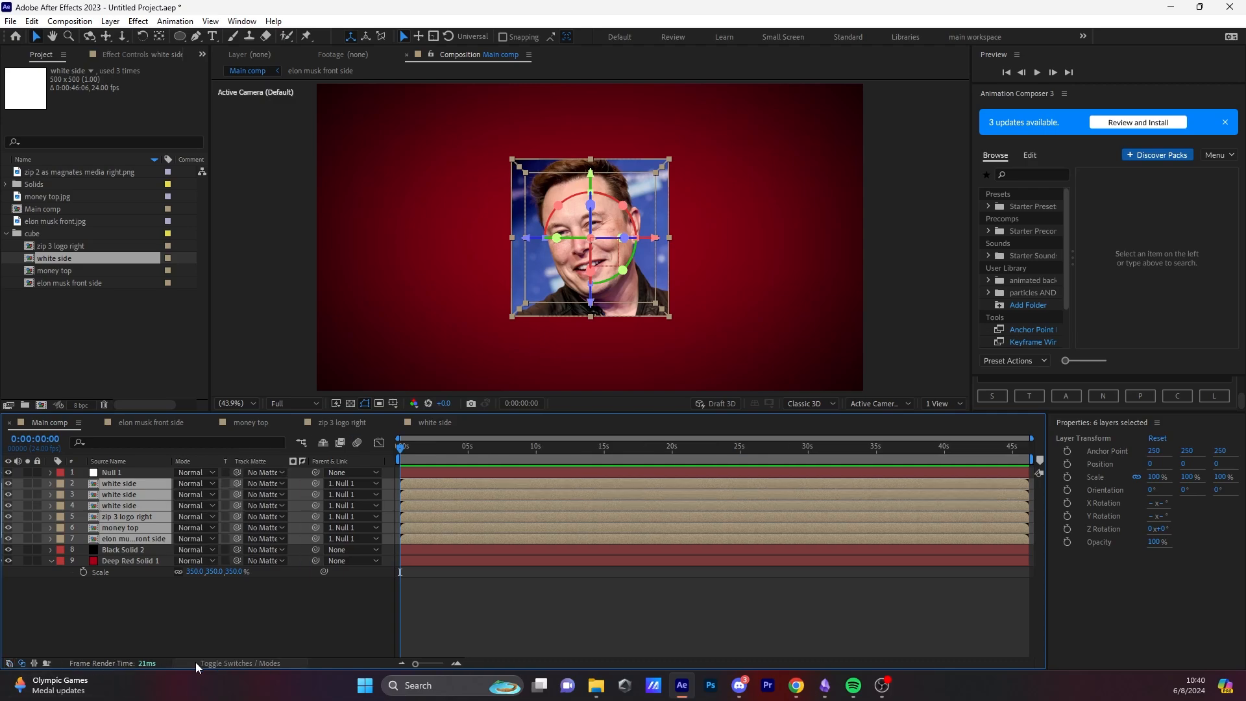
{"action": "left_click", "coordinate": [231, 666]}
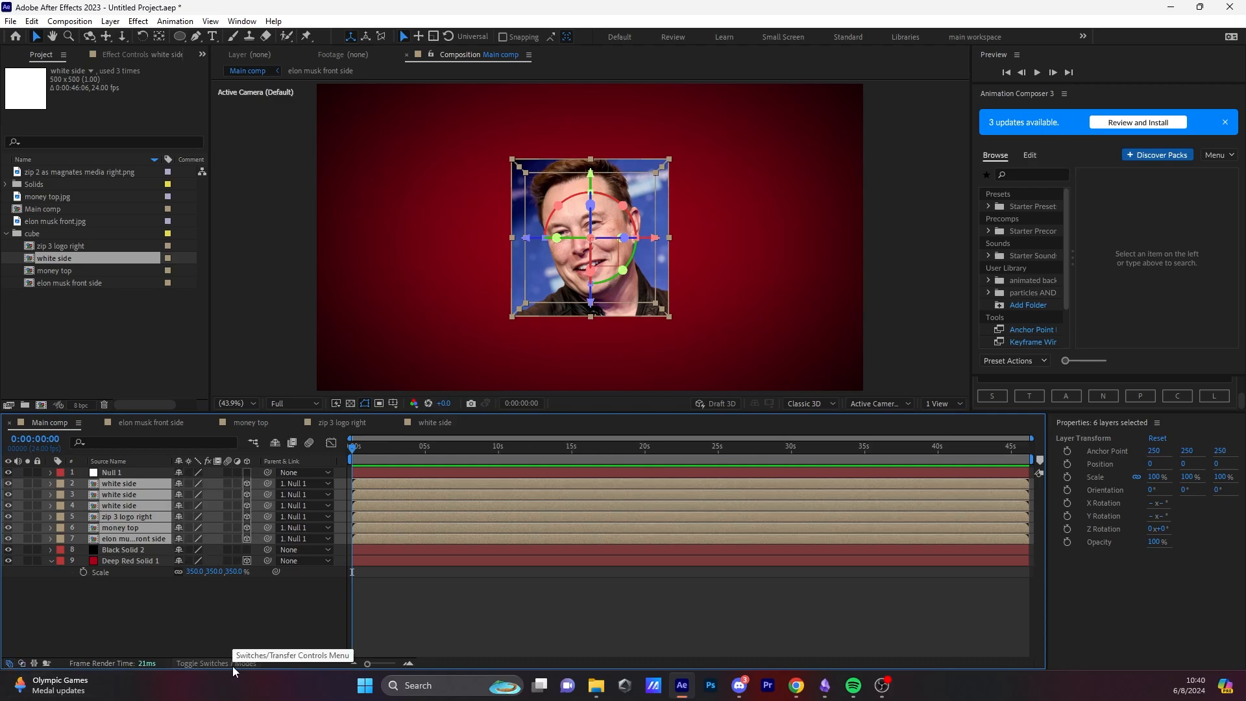
{"action": "left_click", "coordinate": [22, 664]}
{"action": "left_click", "coordinate": [22, 665]}
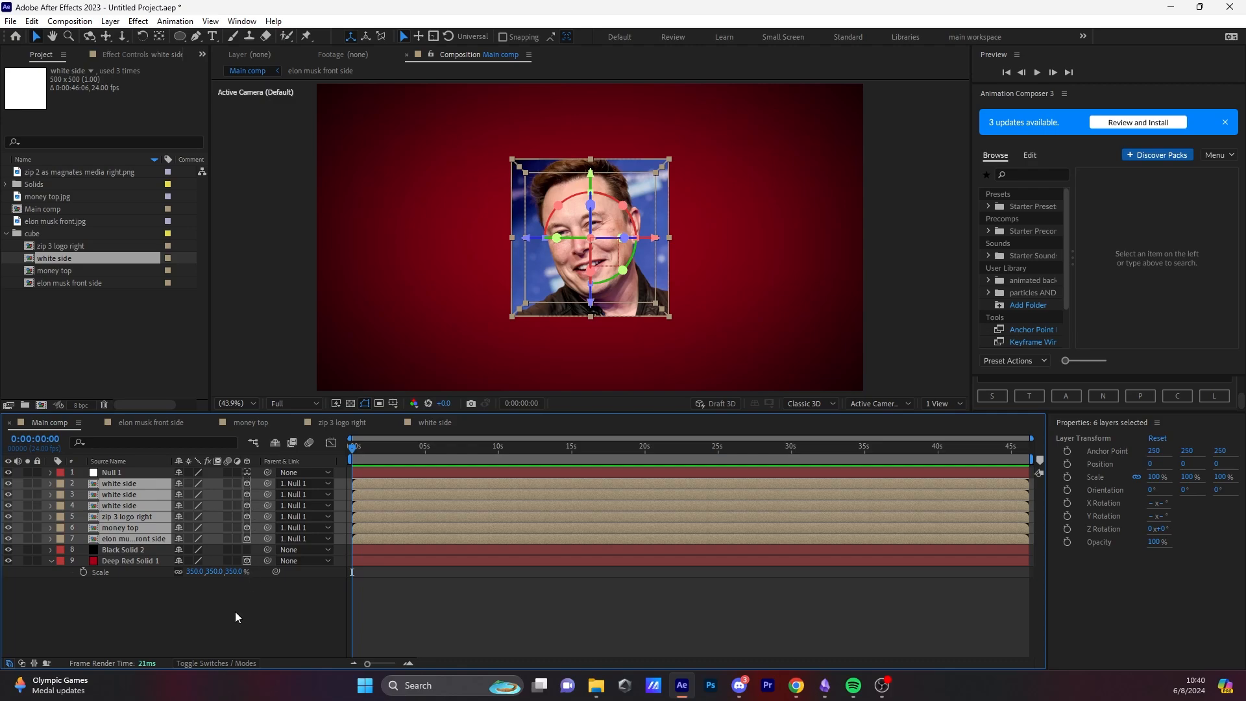
Step: Test moving the cube through Null 1's Z and Y Position values, undoing each change
{"action": "left_click", "coordinate": [129, 472]}
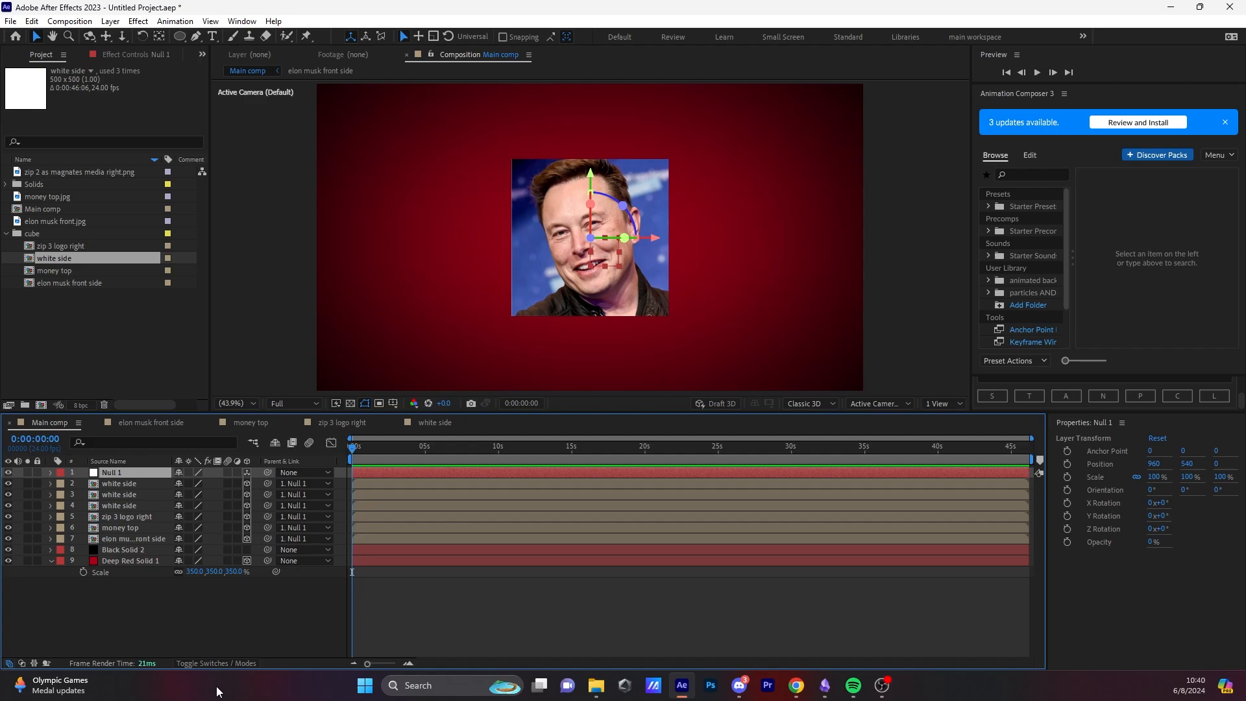
{"action": "key", "text": "p"}
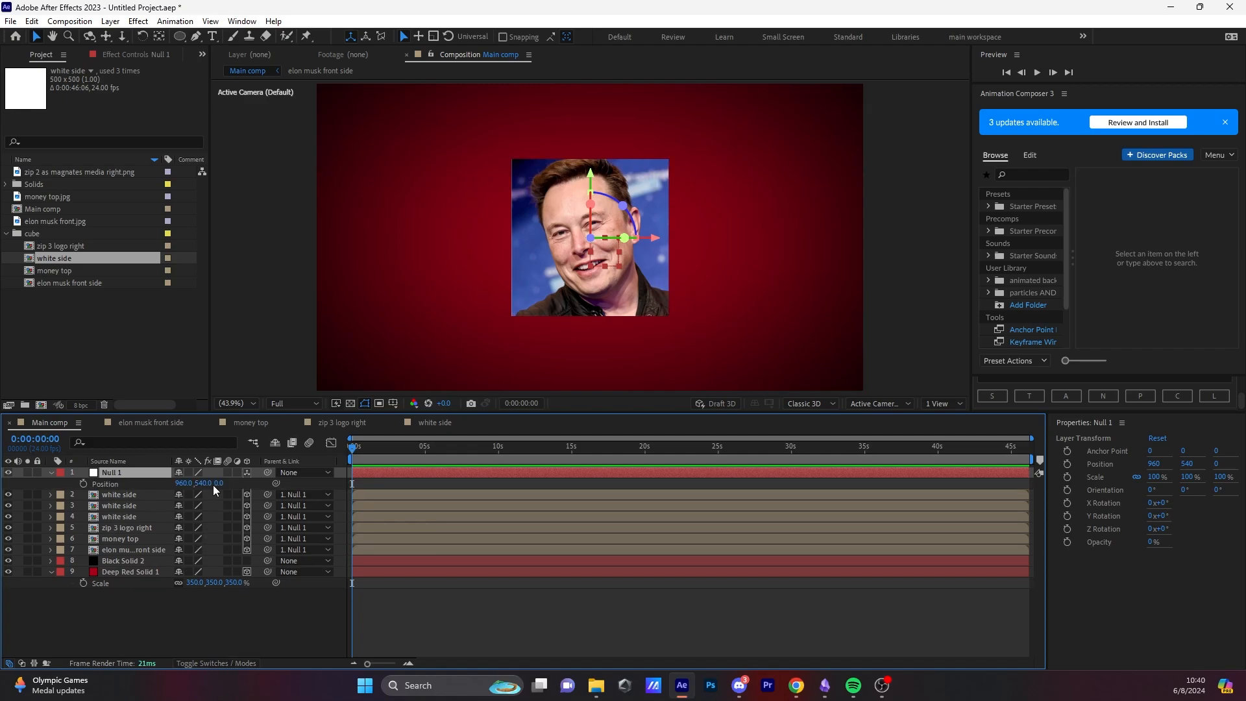
{"action": "left_click_drag", "start_coordinate": [220, 483], "coordinate": [52, 519]}
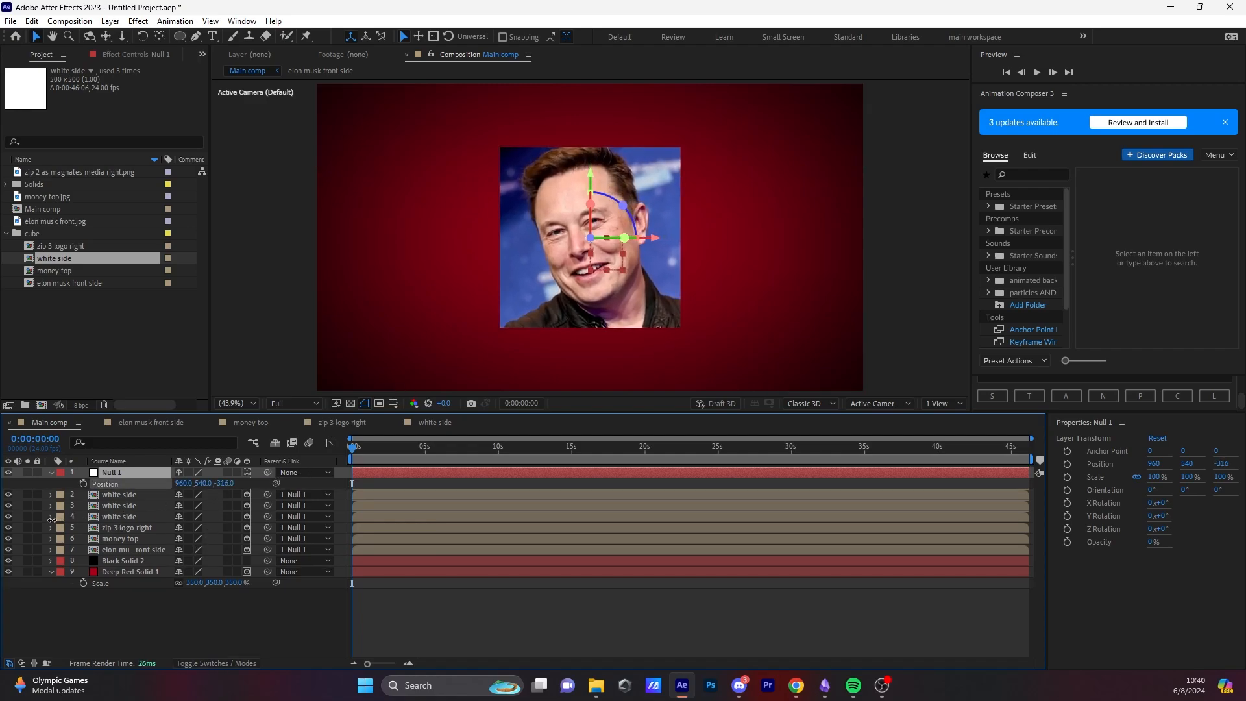
{"action": "key", "text": "ctrl+z"}
{"action": "left_click_drag", "start_coordinate": [200, 484], "coordinate": [274, 460]}
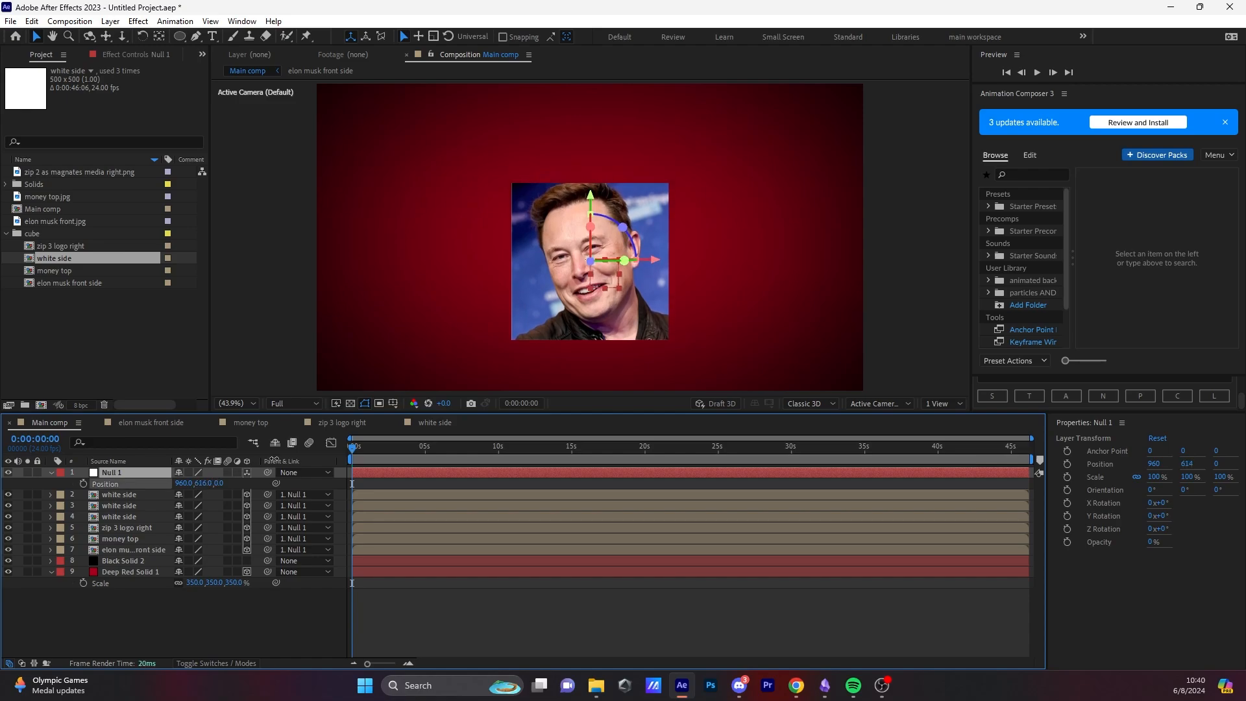
{"action": "key", "text": "ctrl+z"}
{"action": "left_click", "coordinate": [204, 635]}
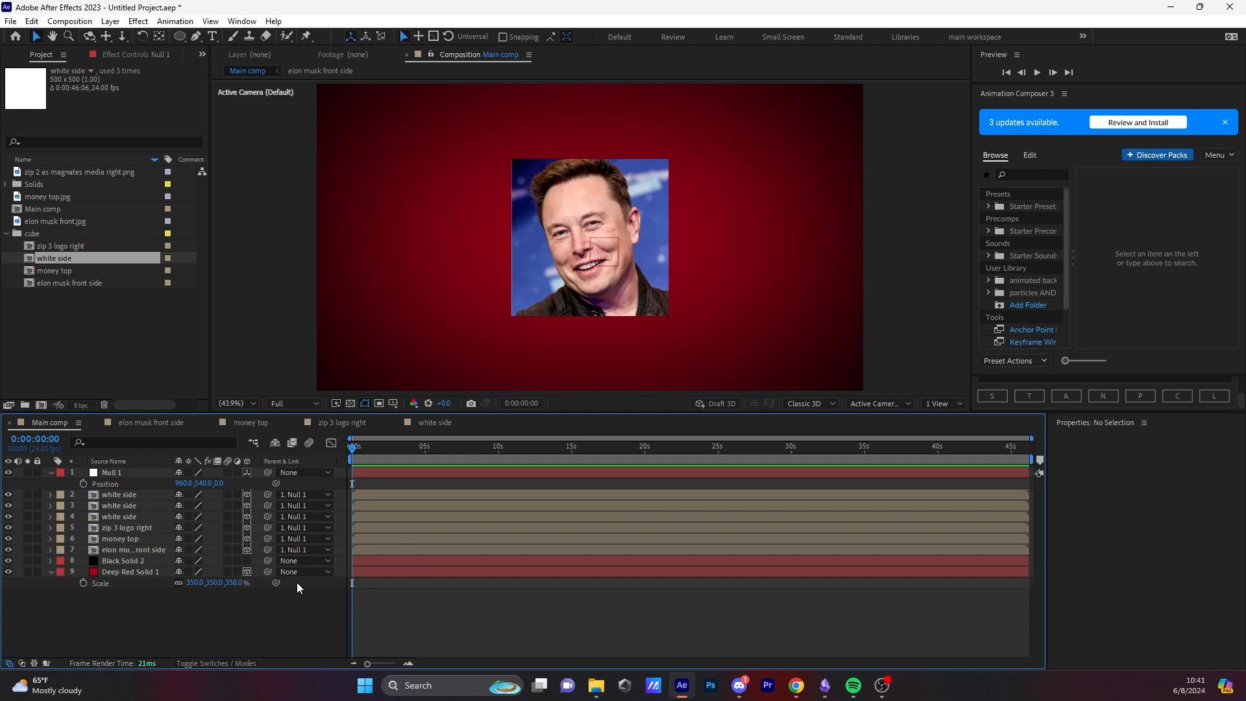
Step: Add a text layer reading "1999" to the left of the cube
{"action": "key", "text": "ctrl+t"}
{"action": "left_click", "coordinate": [390, 230]}
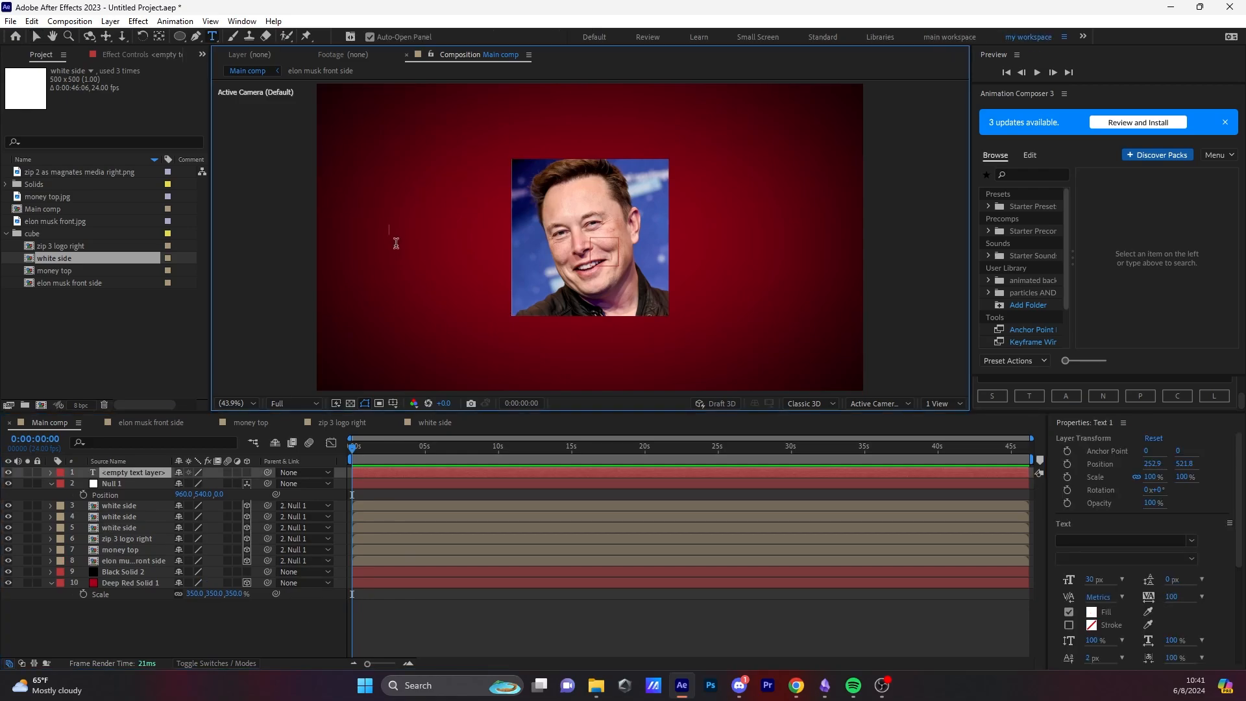
{"action": "type", "text": "1999"}
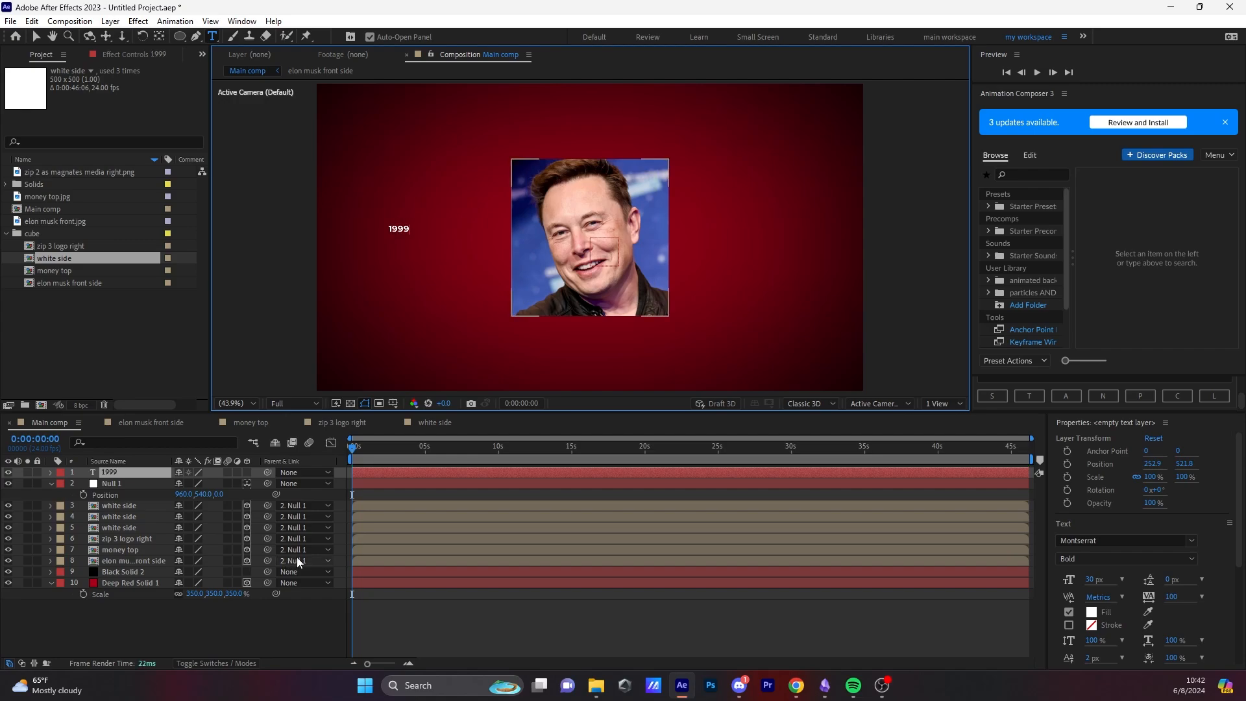
{"action": "left_click", "coordinate": [247, 635]}
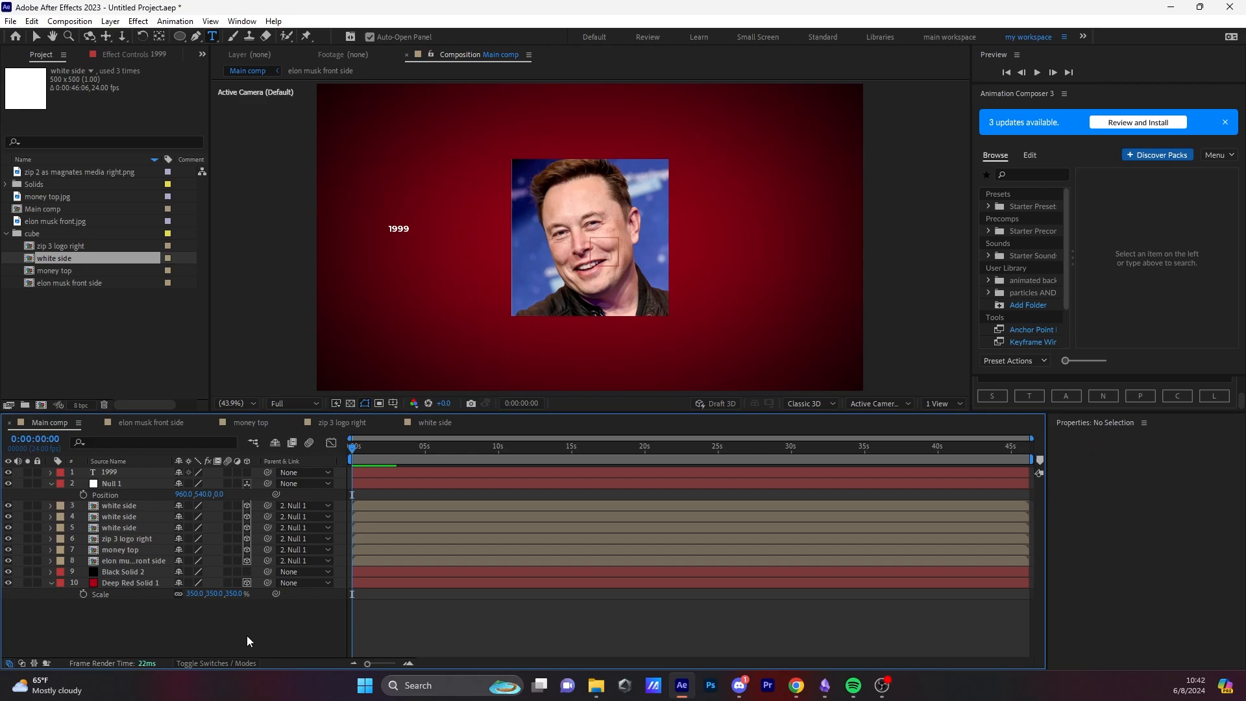
Step: Enlarge the 1999 text to about 373% scale and place it beside the cube at about 294, 560
{"action": "left_click", "coordinate": [130, 471]}
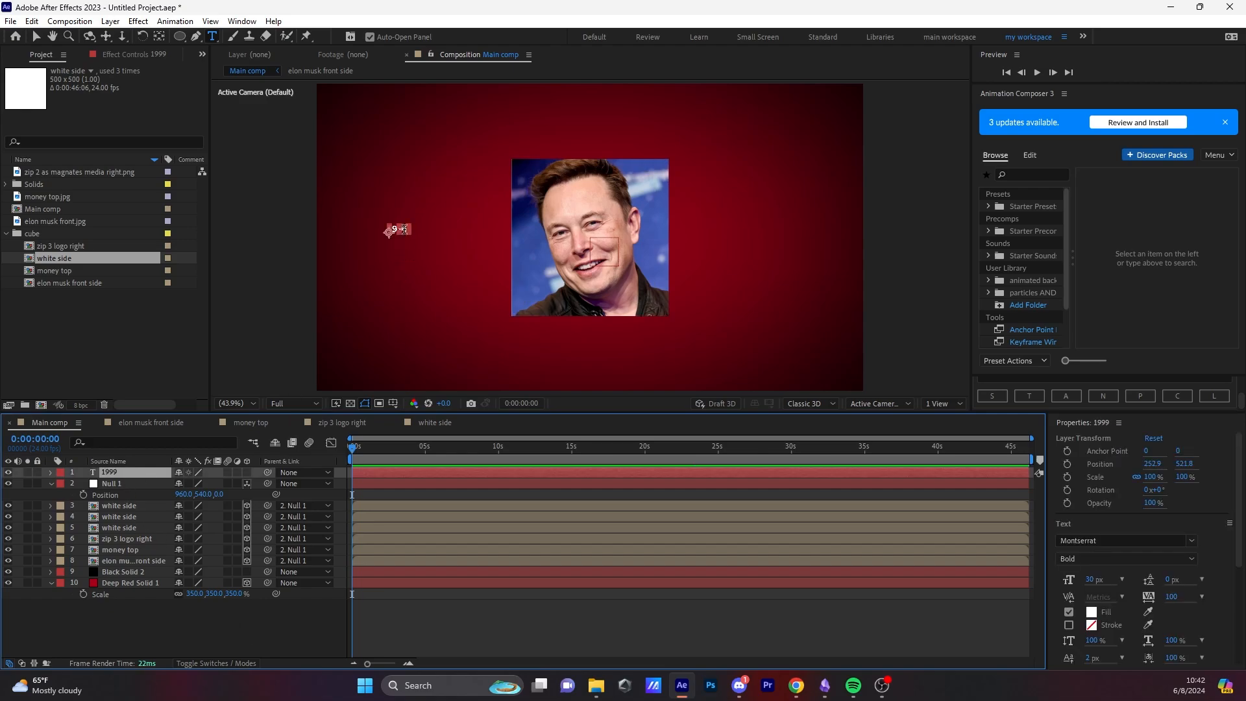
{"action": "key", "text": "v"}
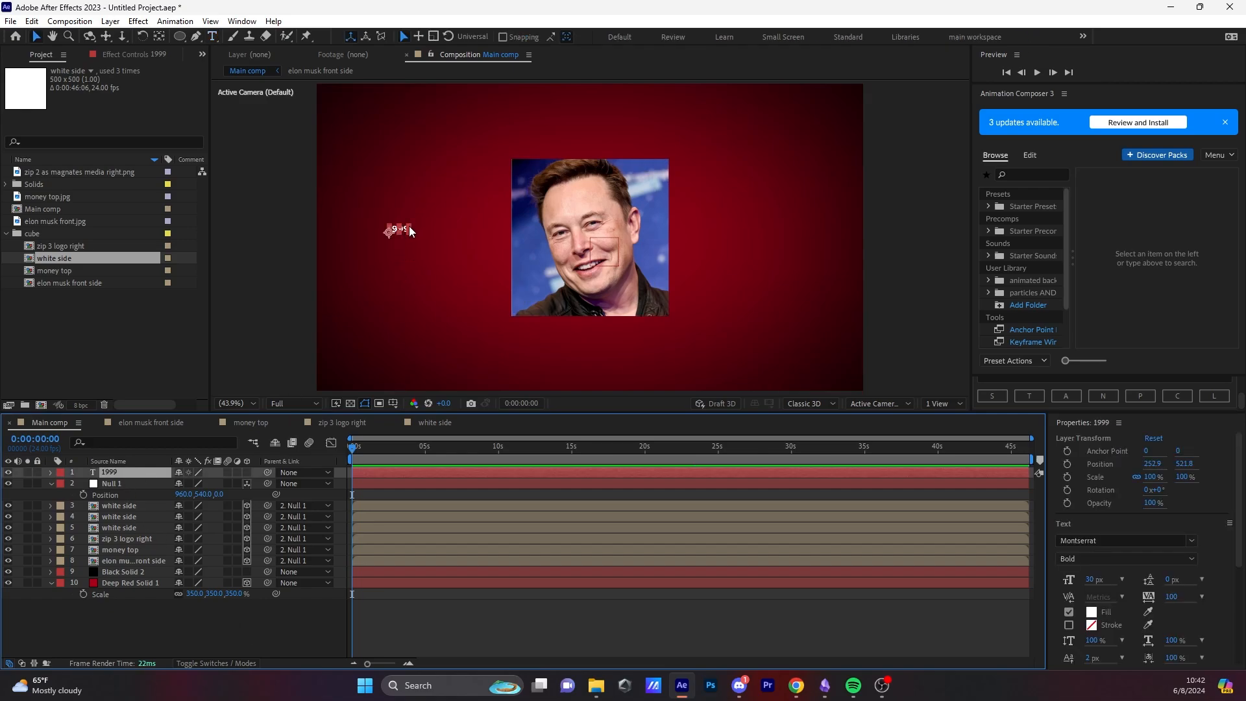
{"action": "left_click", "coordinate": [409, 226]}
{"action": "left_click_drag", "start_coordinate": [507, 202], "coordinate": [459, 229]}
{"action": "left_click", "coordinate": [290, 612]}
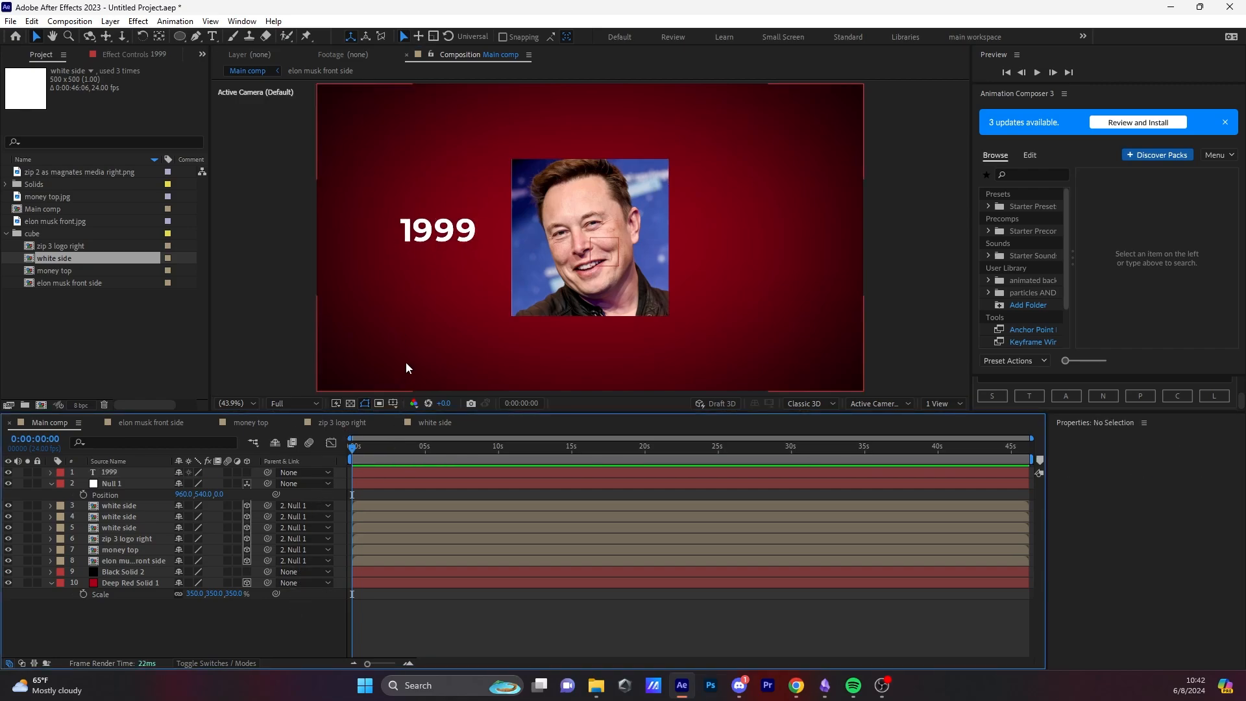
Step: Deselect the 1999 layer and collapse the revealed properties of all layers
{"action": "left_click", "coordinate": [124, 473]}
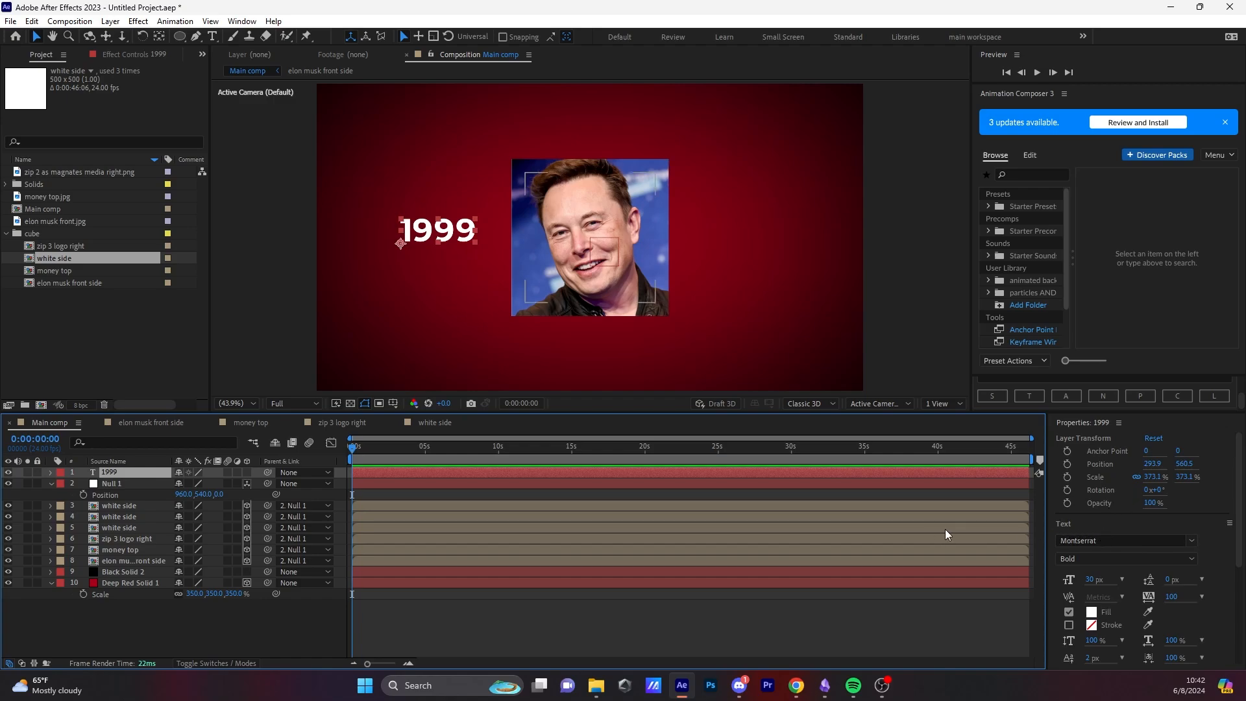
{"action": "left_click", "coordinate": [278, 606]}
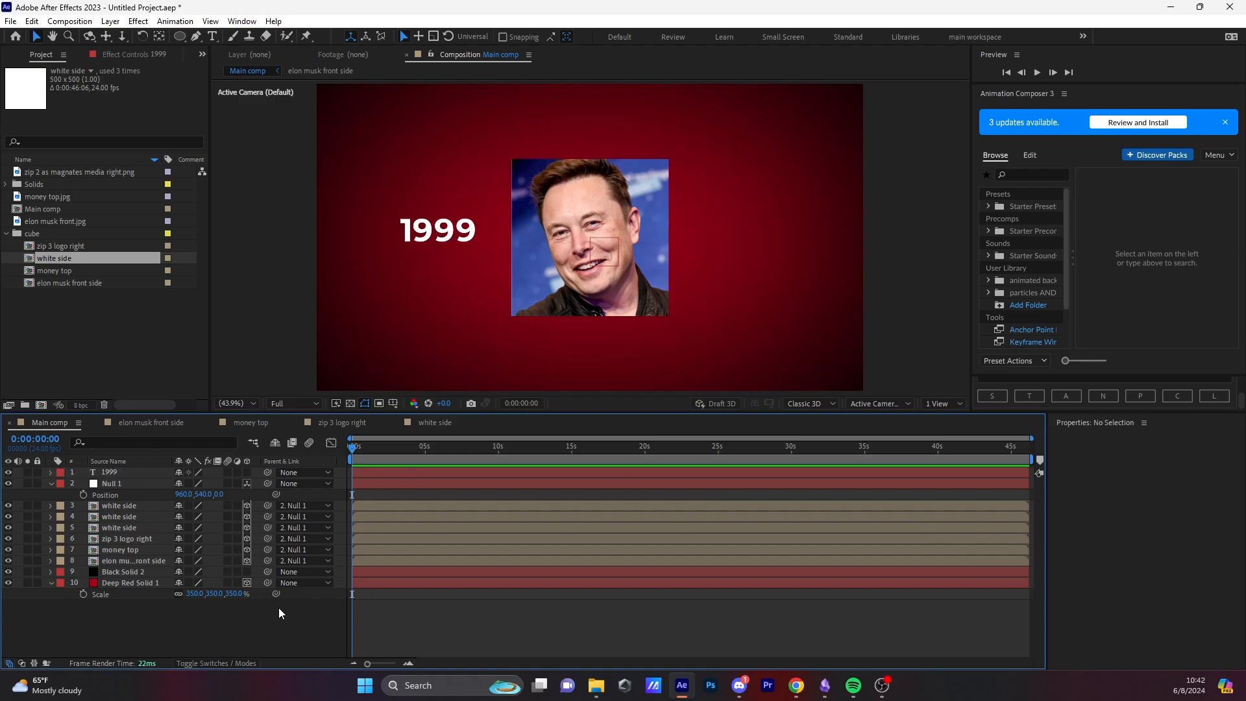
{"action": "key", "text": "p"}
{"action": "key", "text": "p"}
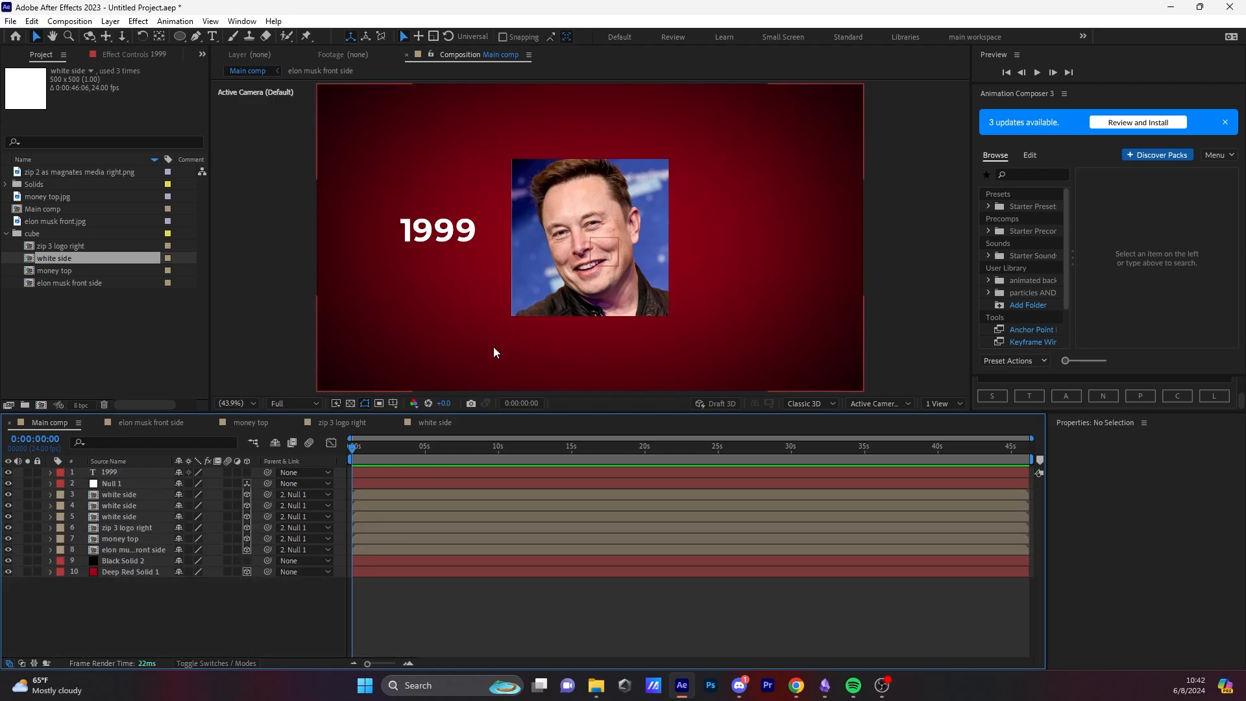
Step: Add a text layer reading "Elon Musk" below the cube
{"action": "key", "text": "ctrl+t"}
{"action": "left_click", "coordinate": [481, 354]}
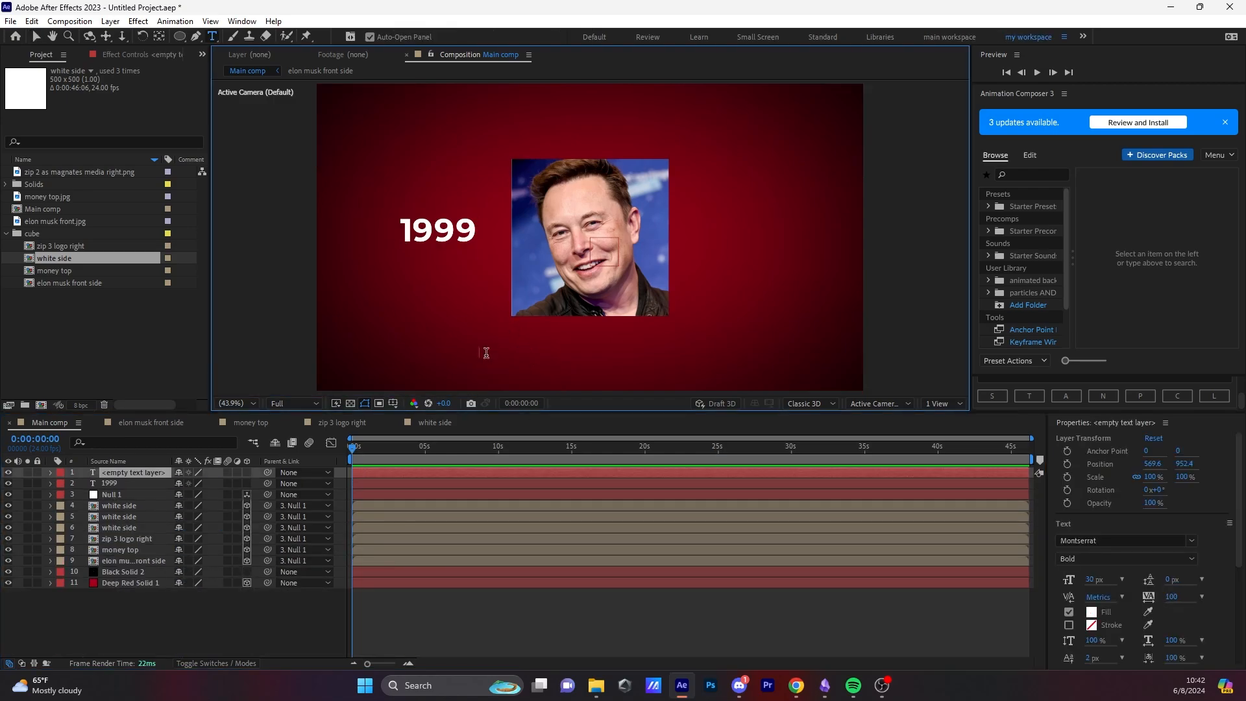
{"action": "type", "text": "E"}
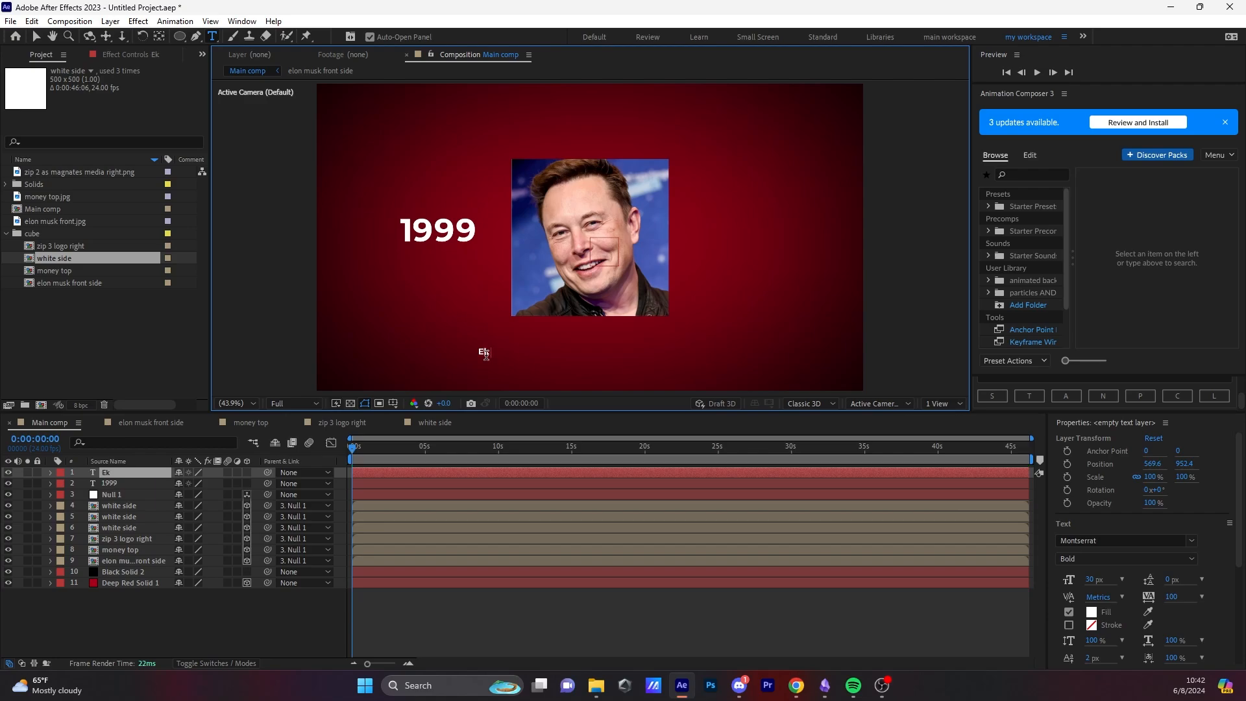
{"action": "type", "text": "lon Musk"}
{"action": "left_click", "coordinate": [290, 600]}
Step: Enlarge the Elon Musk text to about 343% scale and place it directly beneath the cube at about 686, 964
{"action": "key", "text": "v"}
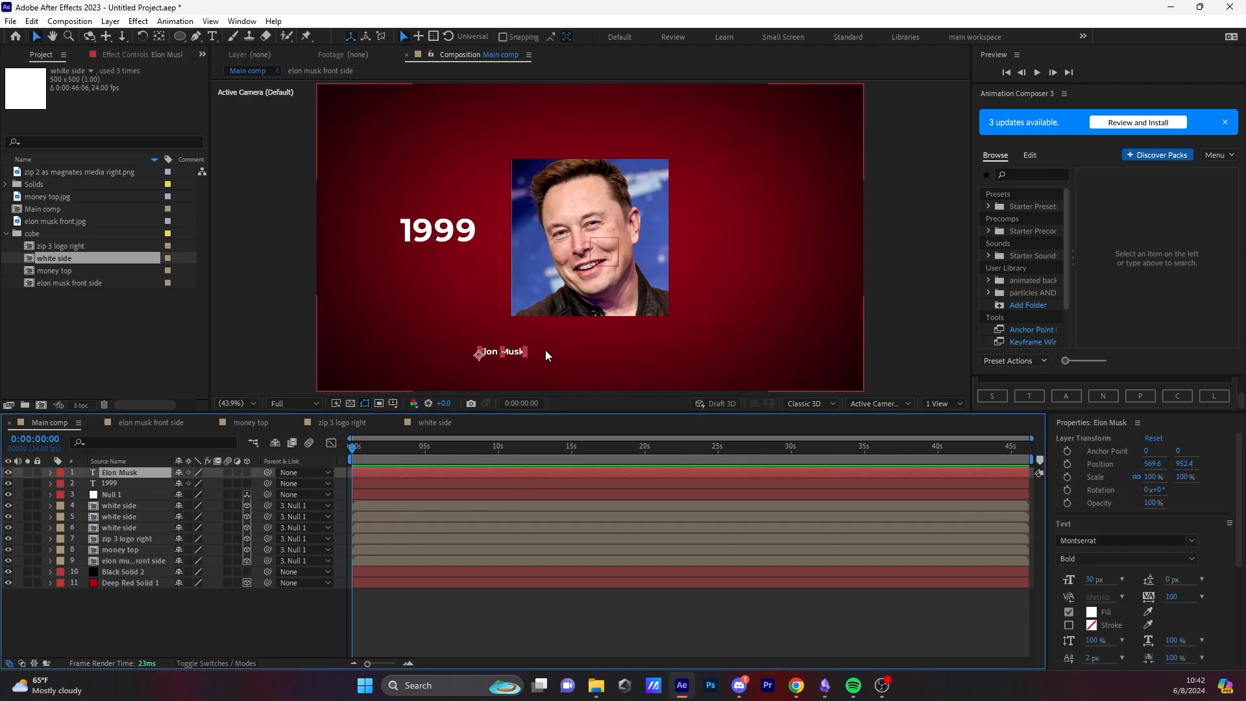
{"action": "left_click_drag", "start_coordinate": [526, 347], "coordinate": [607, 350]}
{"action": "left_click", "coordinate": [267, 624]}
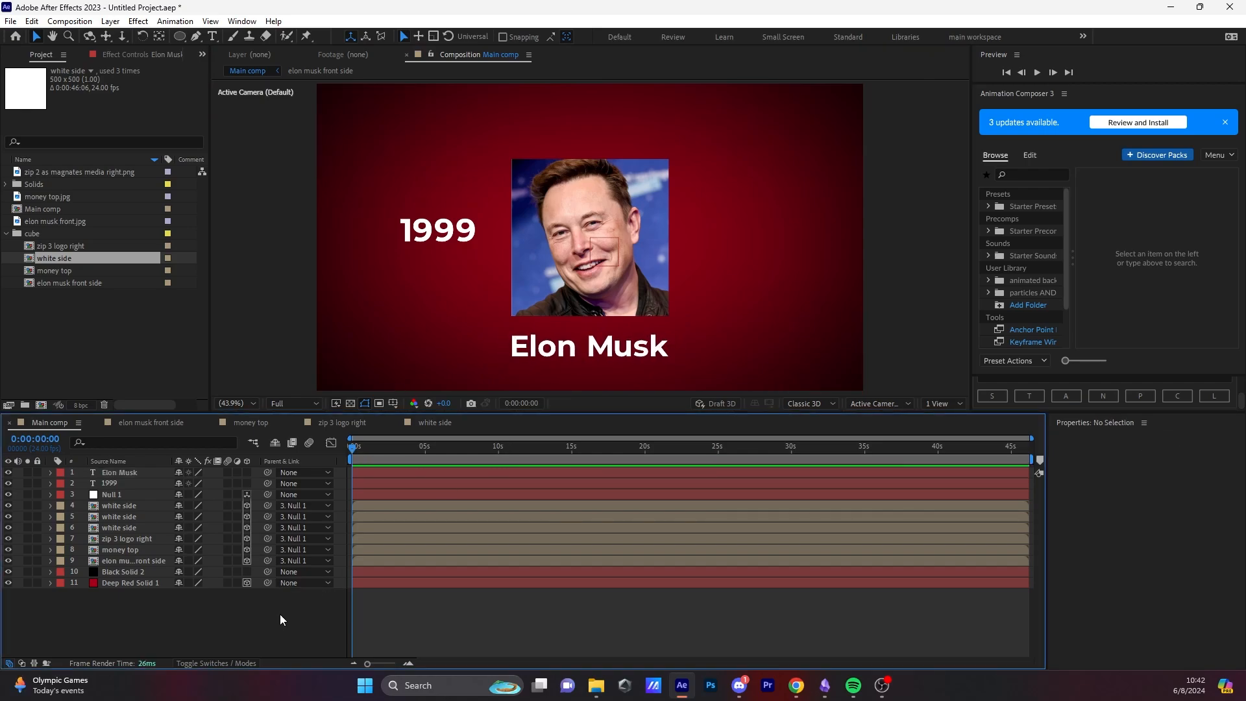
Step: Set the word "Elon" in the Elon Musk text to the ExtraLight font style
{"action": "key", "text": "ctrl+t"}
{"action": "left_click_drag", "start_coordinate": [573, 351], "coordinate": [506, 351]}
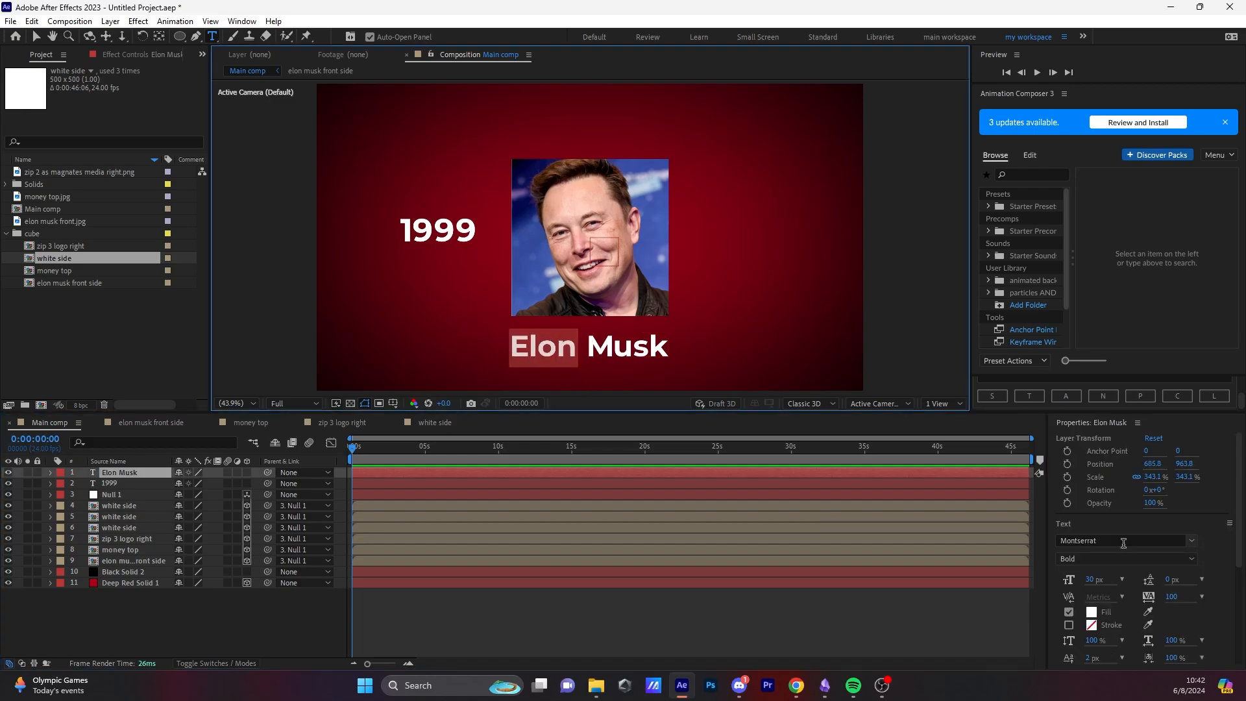
{"action": "left_click", "coordinate": [1103, 560]}
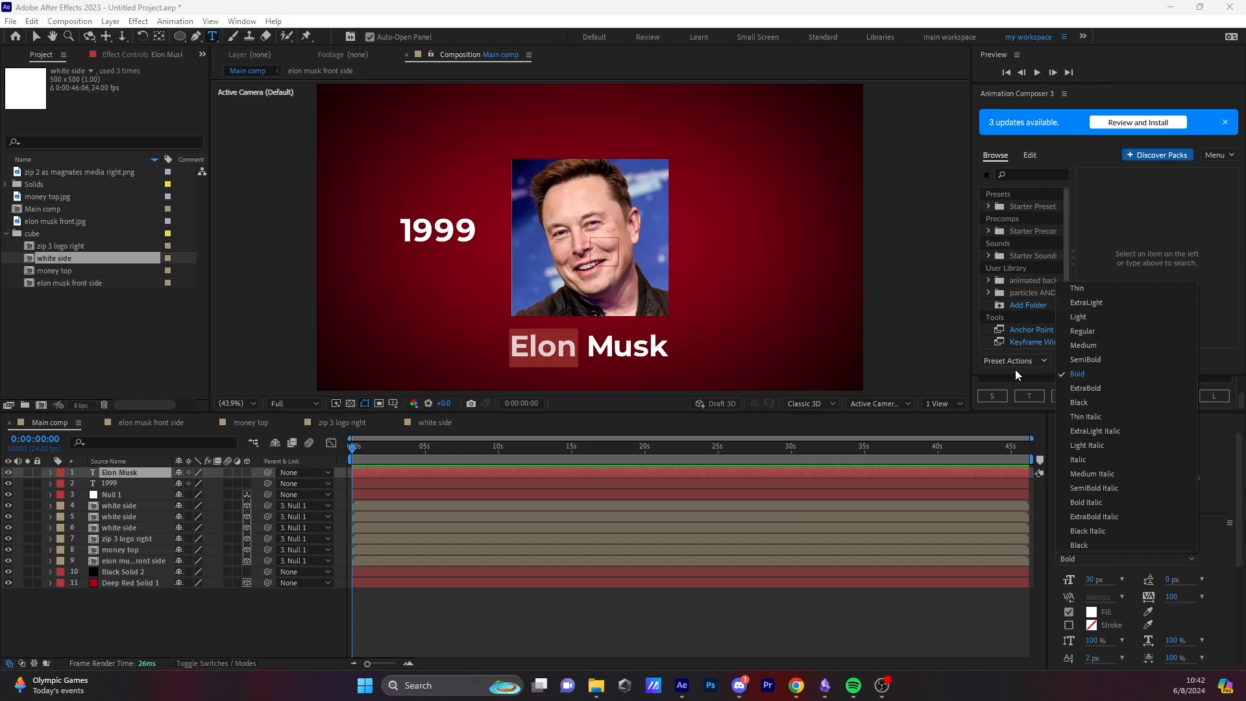
{"action": "left_click", "coordinate": [1092, 300]}
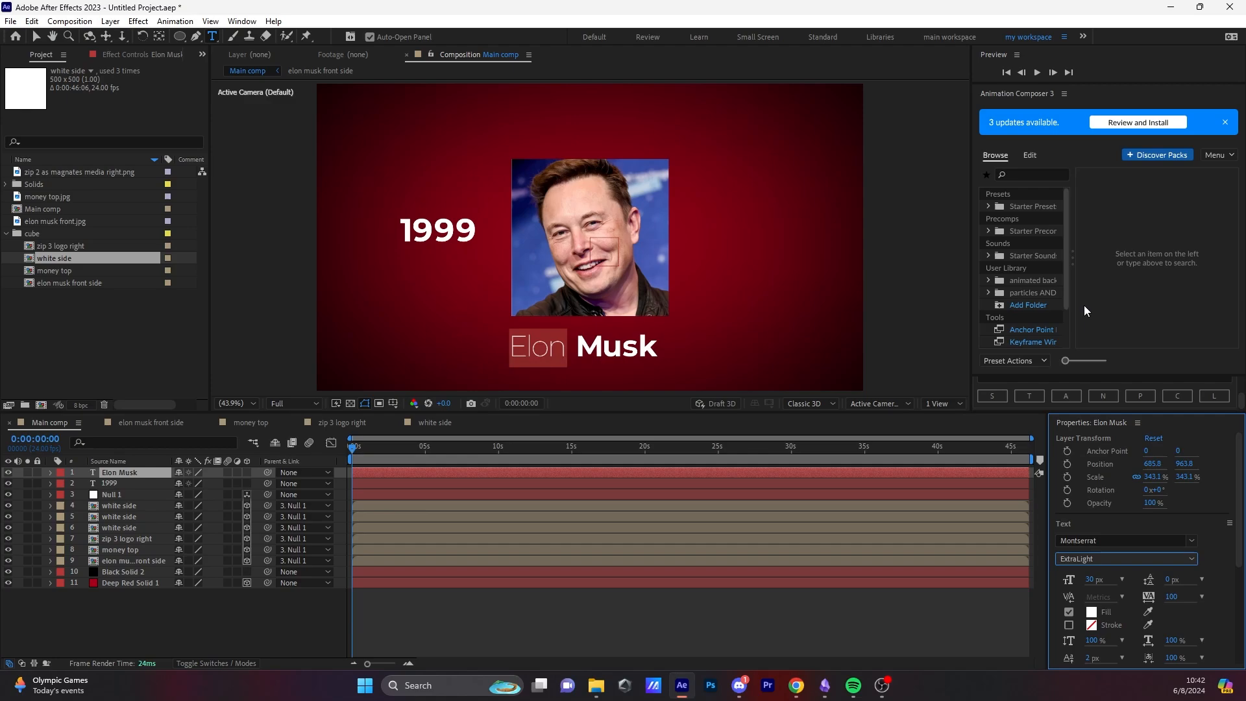
Step: Shift the Elon Musk text slightly right to about 695, 964 so it sits centred beneath the cube
{"action": "left_click", "coordinate": [320, 594]}
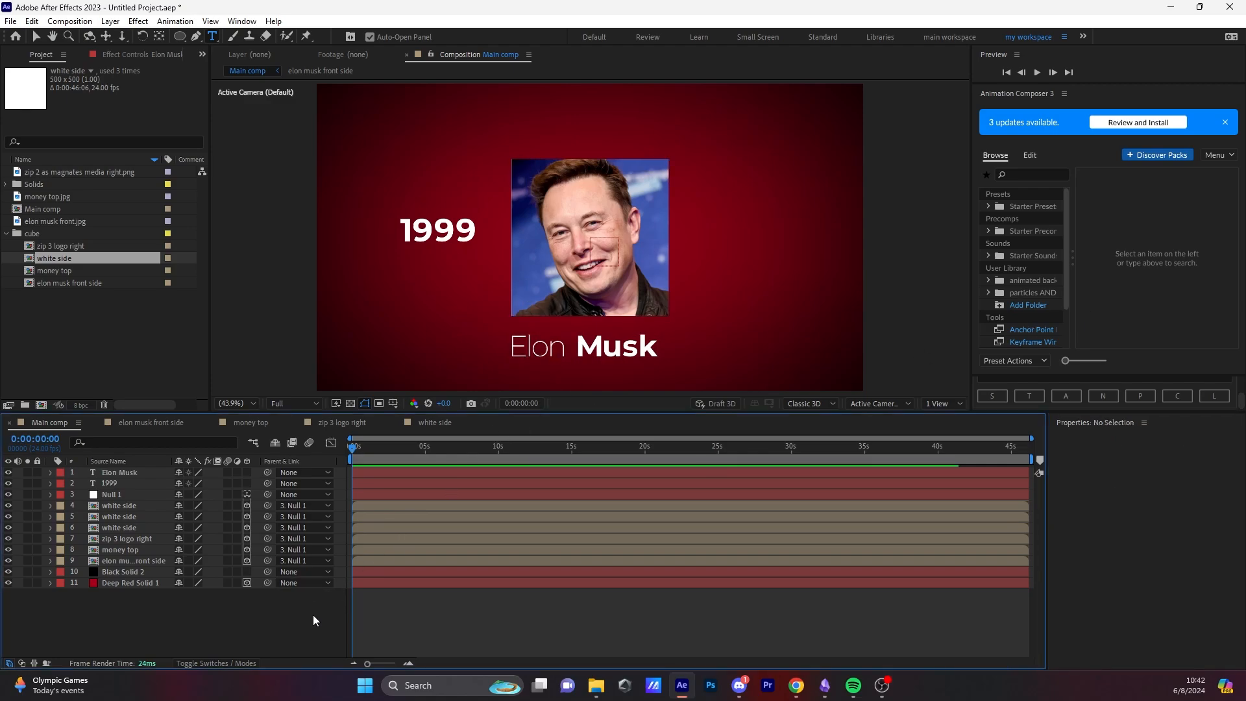
{"action": "key", "text": "v"}
{"action": "left_click", "coordinate": [614, 348]}
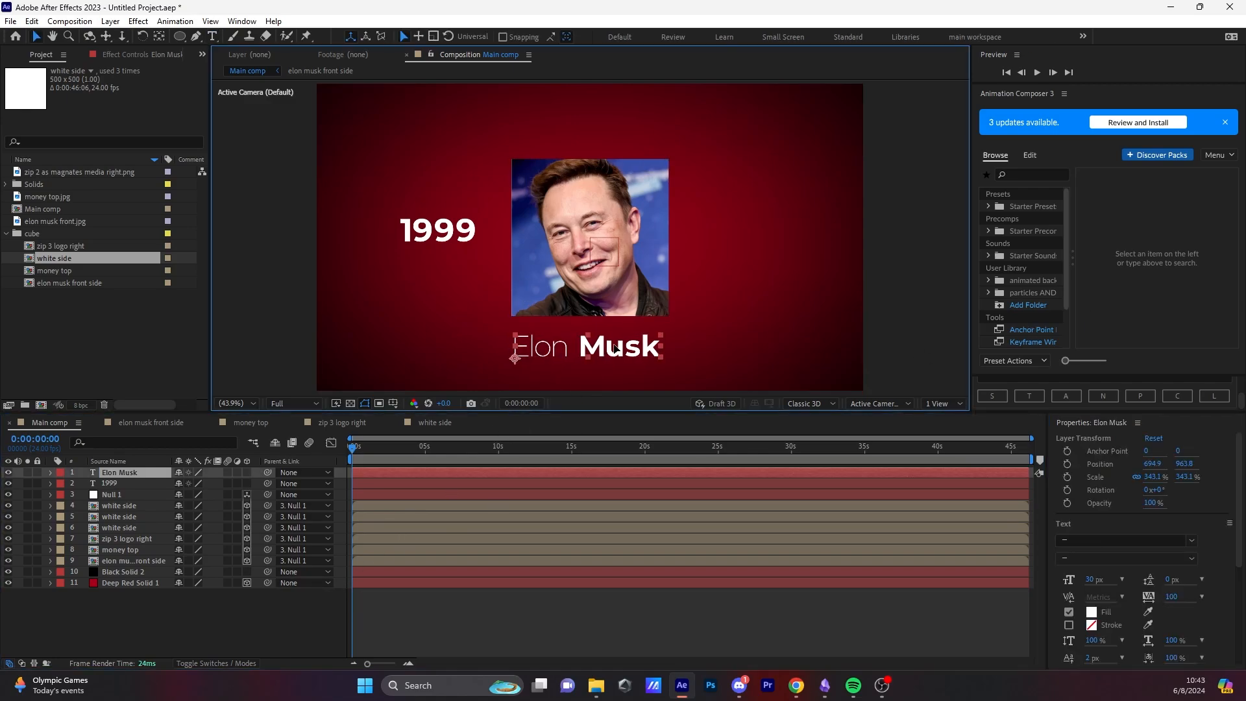
{"action": "left_click", "coordinate": [271, 623]}
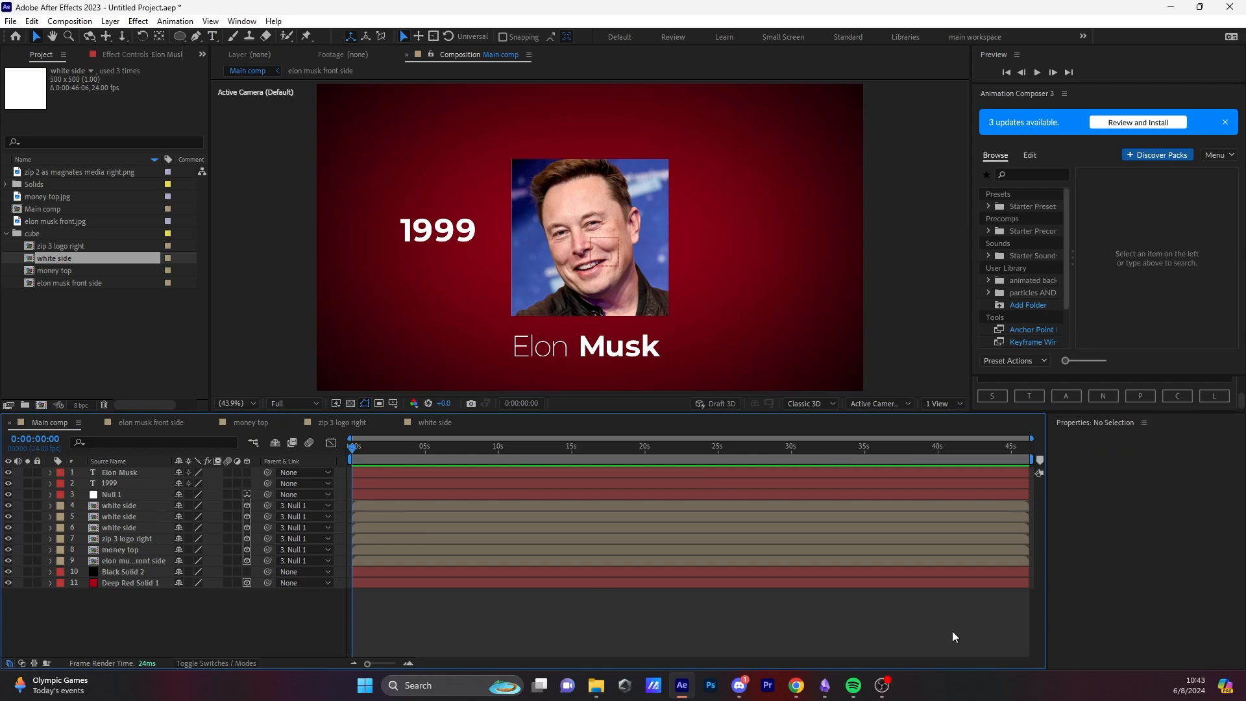
Step: Add a text layer reading "Sold" to the right of the cube
{"action": "left_click", "coordinate": [269, 615]}
{"action": "key", "text": "ctrl+t"}
{"action": "left_click", "coordinate": [714, 258]}
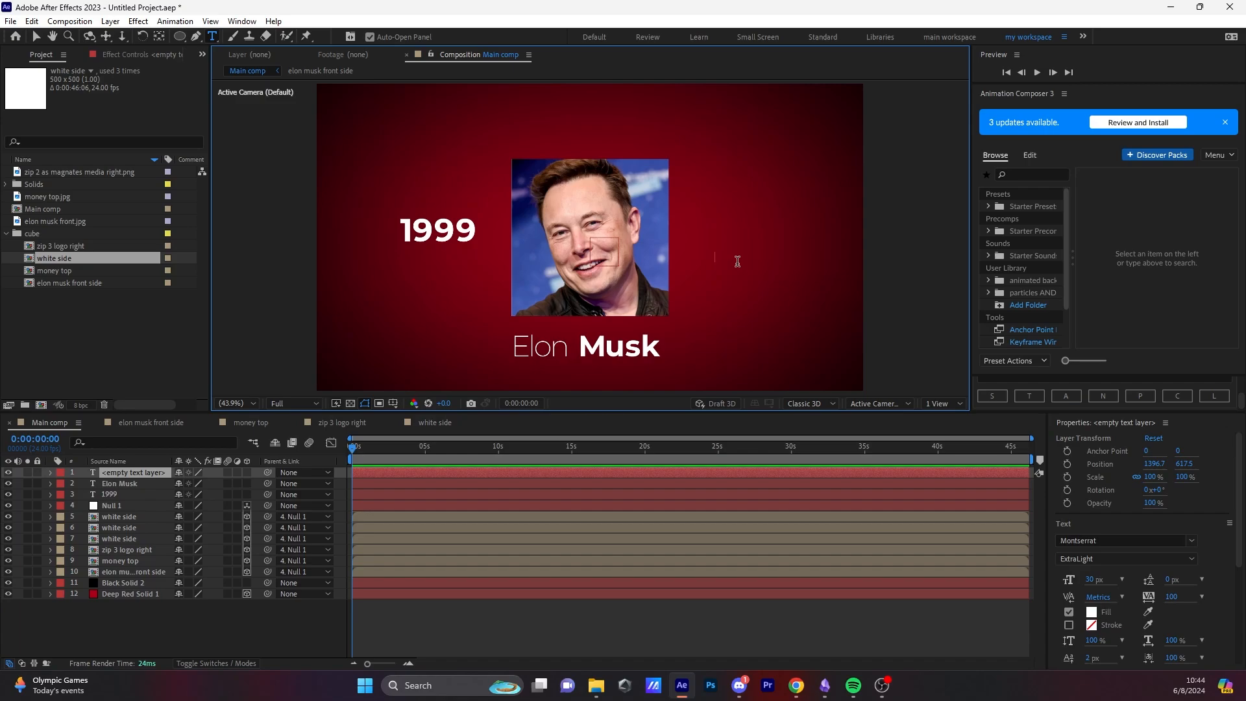
{"action": "type", "text": "Sold"}
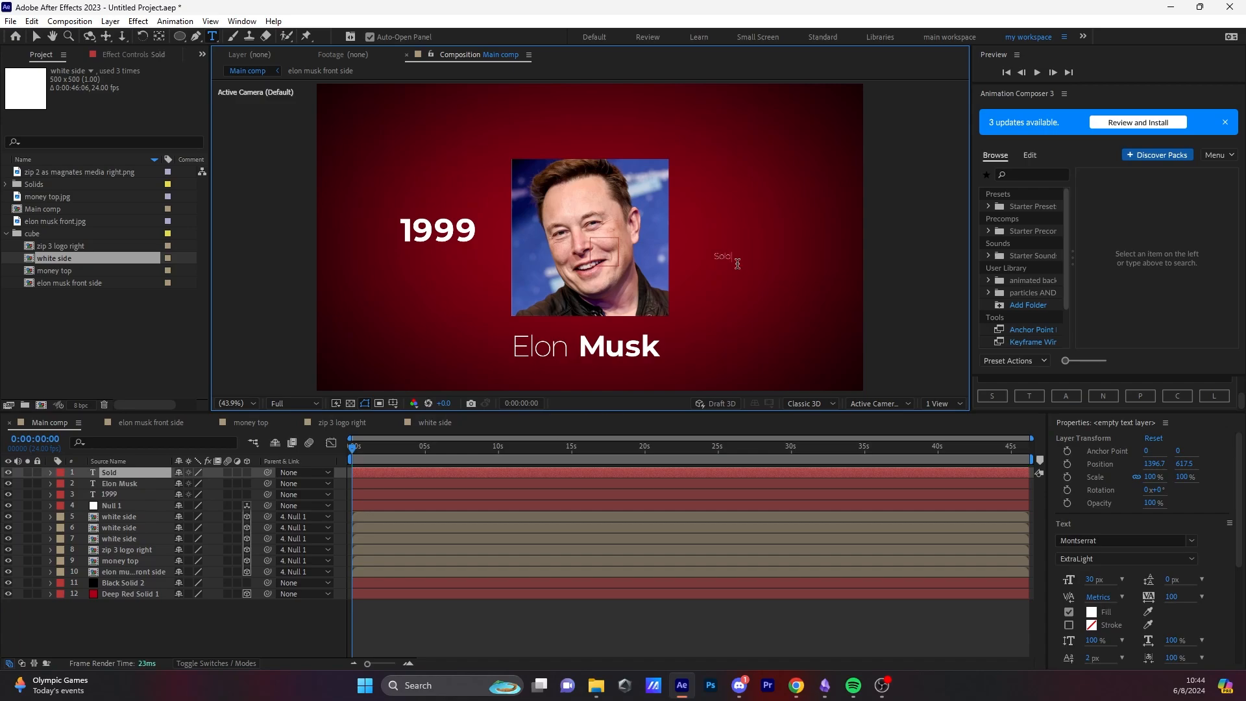
{"action": "left_click", "coordinate": [255, 617]}
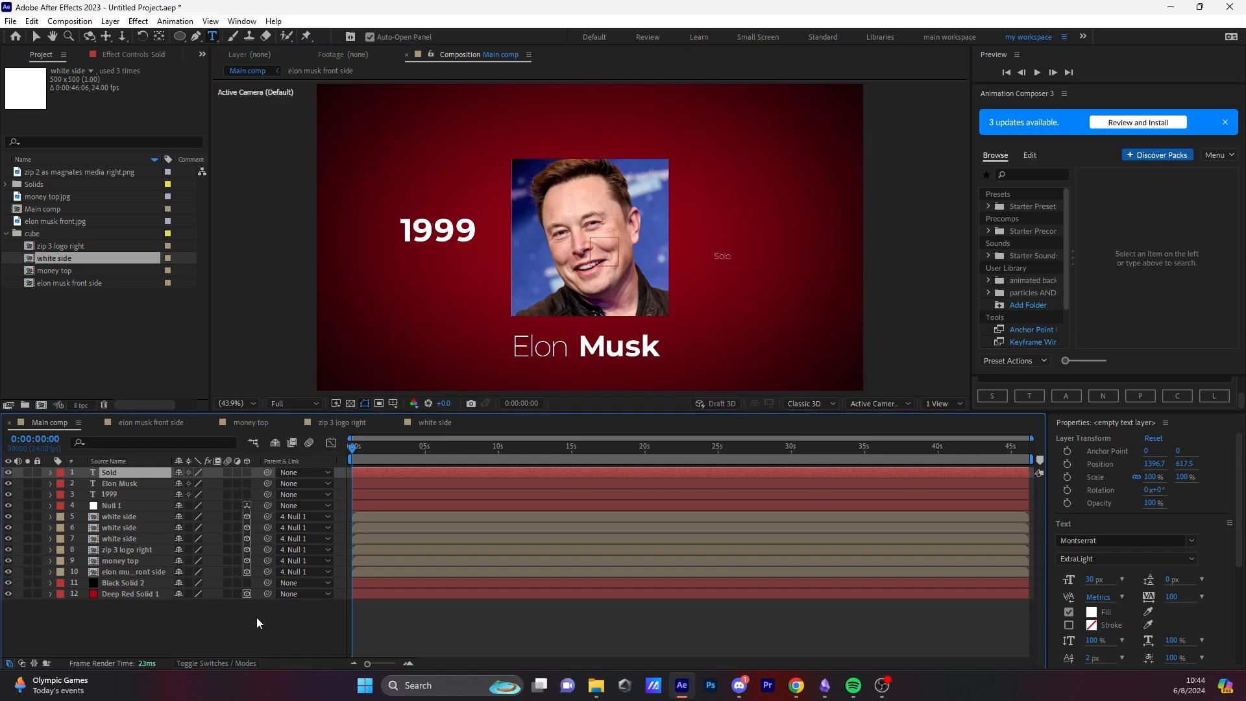
Step: Enlarge the Sold text to 397% scale at about 1388, 592, and move the 1999 text level with it at about 296, 587
{"action": "key", "text": "v"}
{"action": "left_click", "coordinate": [155, 477]}
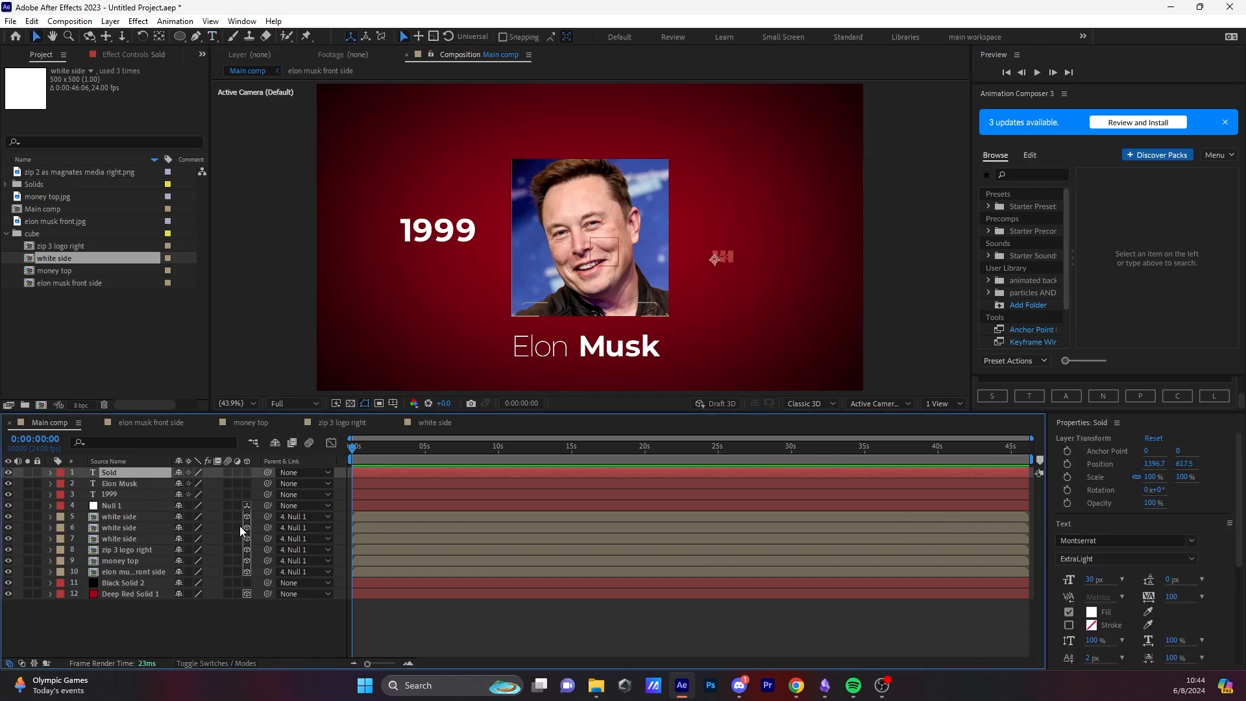
{"action": "key", "text": "s"}
{"action": "left_click_drag", "start_coordinate": [198, 484], "coordinate": [298, 477]}
{"action": "left_click", "coordinate": [227, 653]}
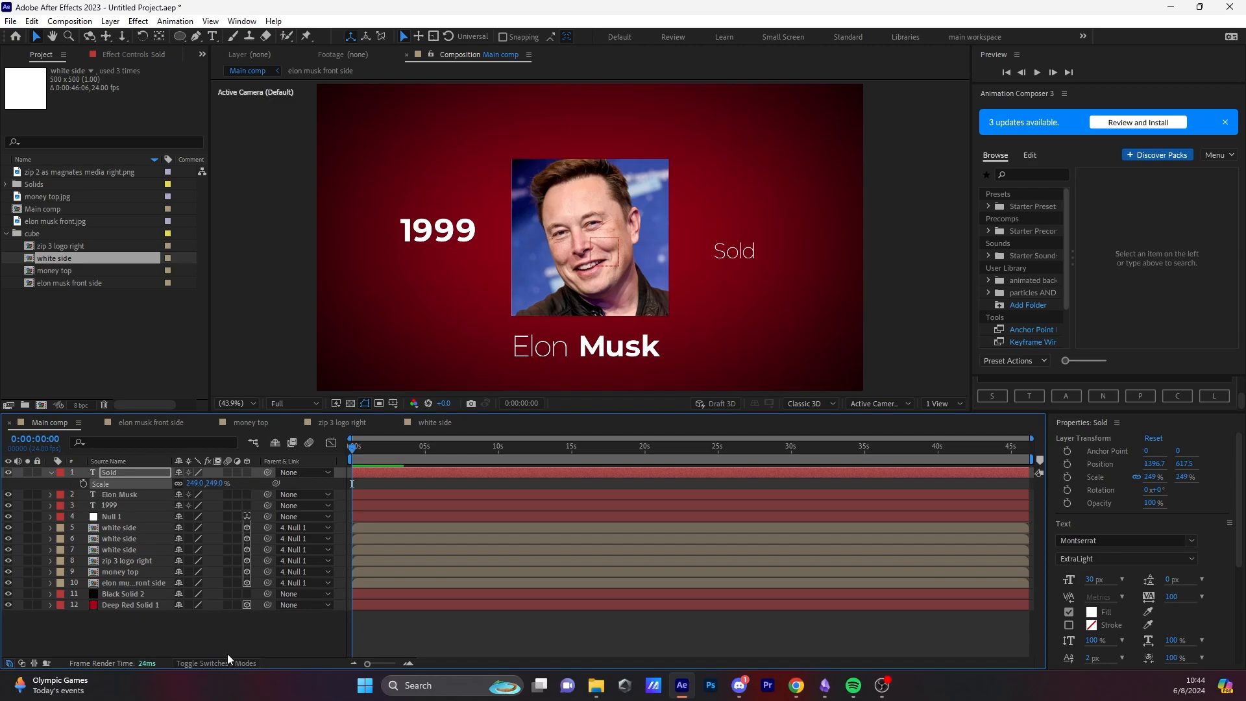
{"action": "left_click", "coordinate": [150, 473]}
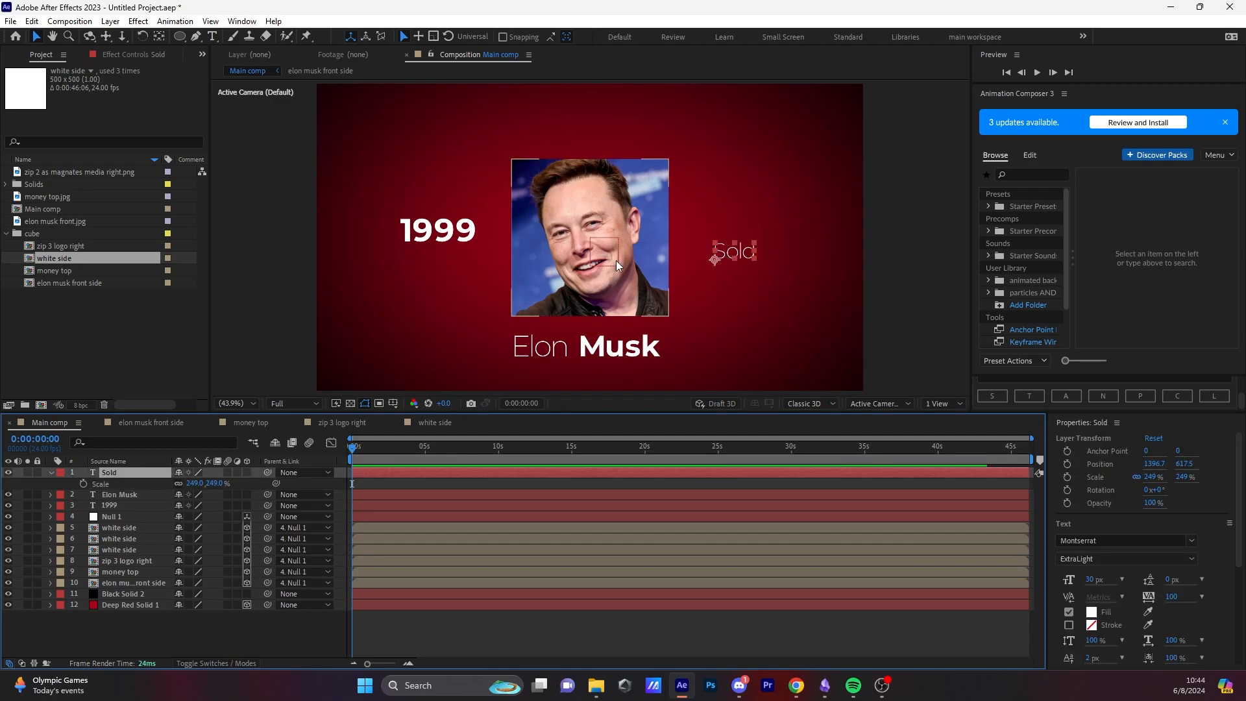
{"action": "left_click", "coordinate": [754, 242]}
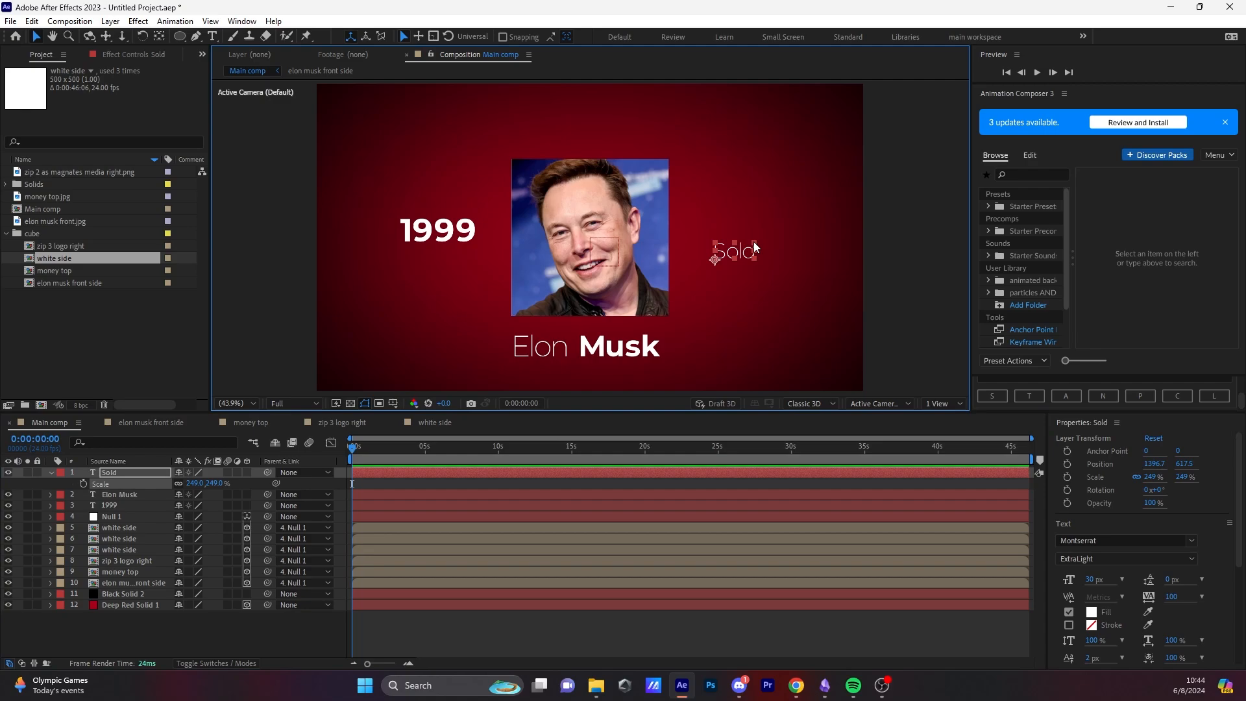
{"action": "mouse_move", "coordinate": [753, 242]}
{"action": "left_mouse_down"}
{"action": "mouse_move", "coordinate": [836, 225]}
{"action": "mouse_move", "coordinate": [755, 238]}
{"action": "left_mouse_up"}
{"action": "left_click_drag", "start_coordinate": [461, 239], "coordinate": [461, 241]}
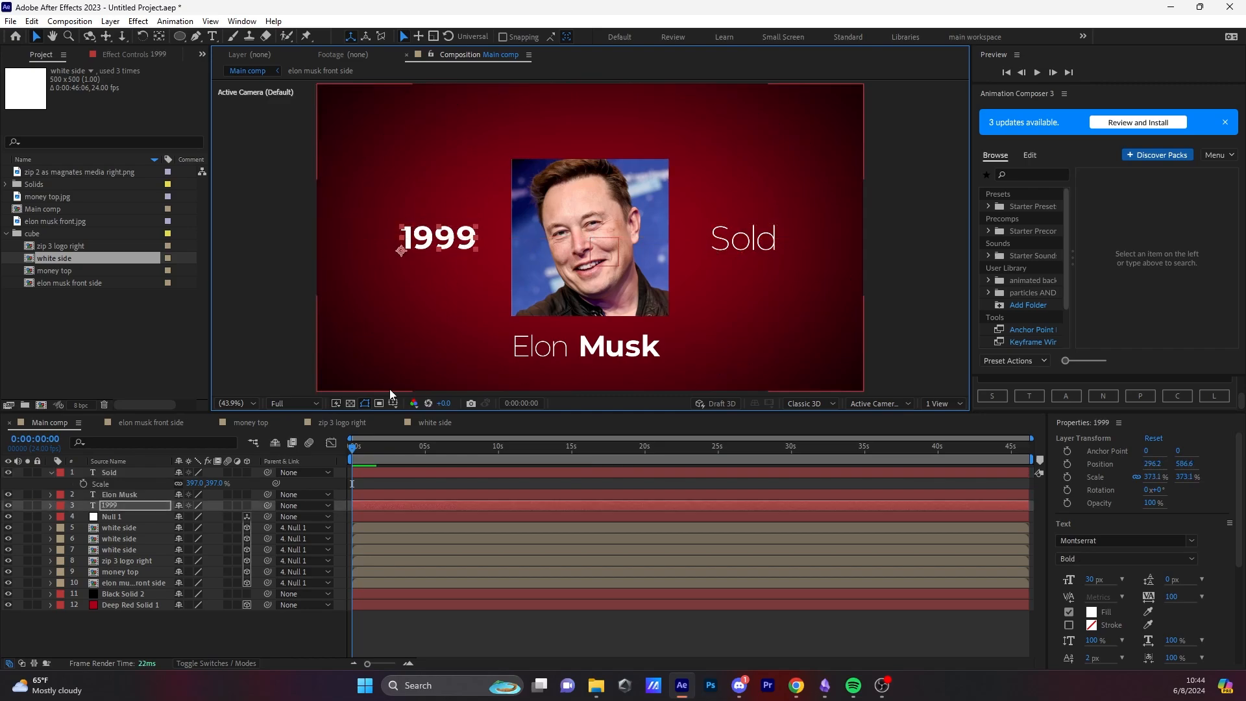
Step: Add a text layer reading "$22 million" above the cube
{"action": "left_click", "coordinate": [292, 620]}
{"action": "key", "text": "ctrl+t"}
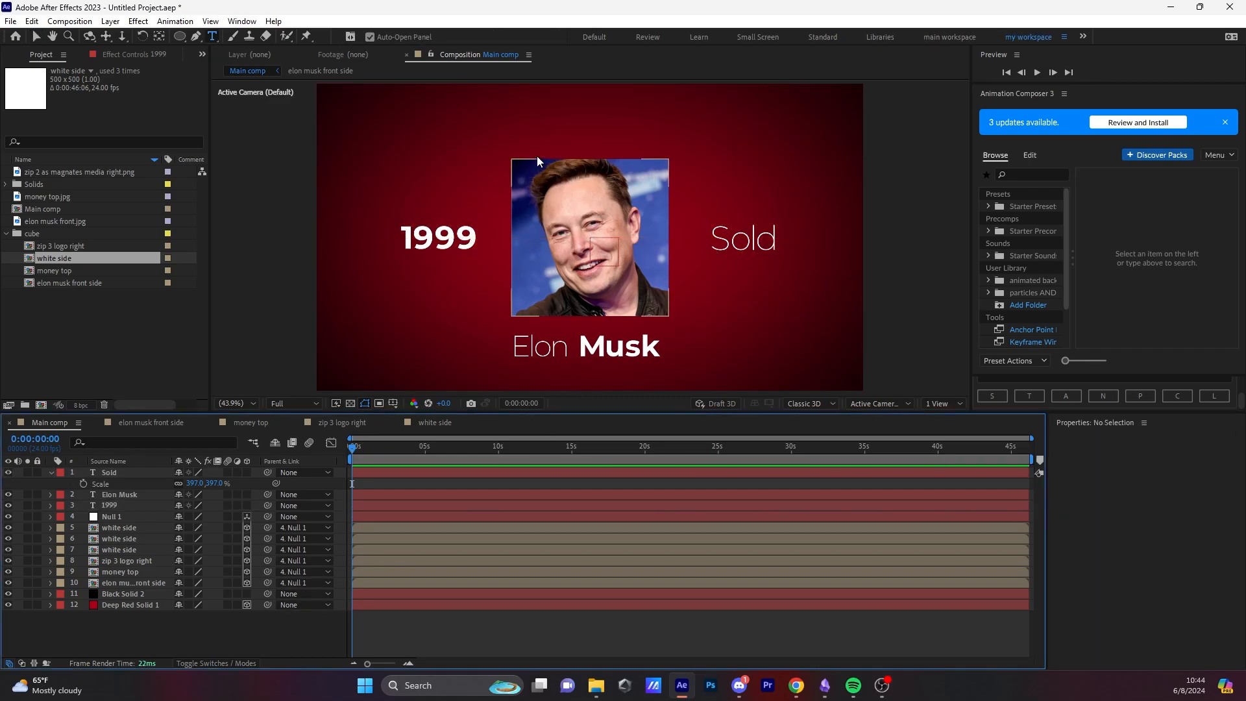
{"action": "left_click", "coordinate": [514, 112]}
{"action": "type", "text": "S"}
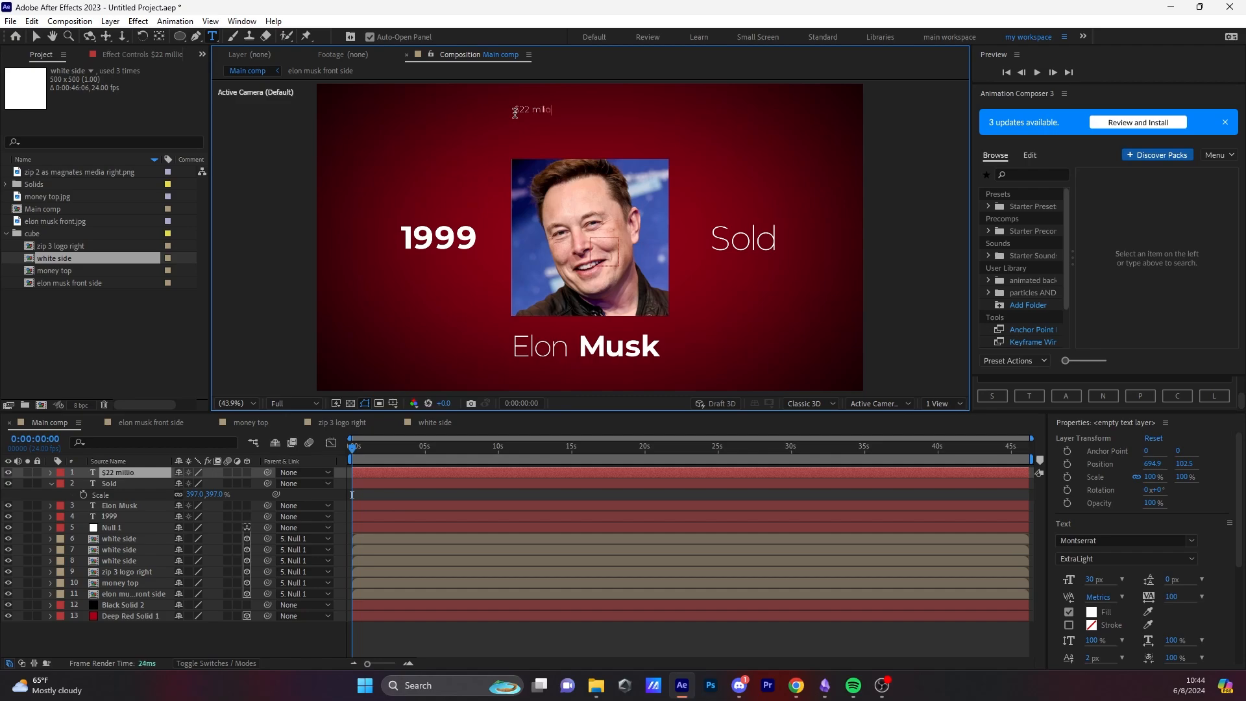
{"action": "left_click", "coordinate": [283, 635]}
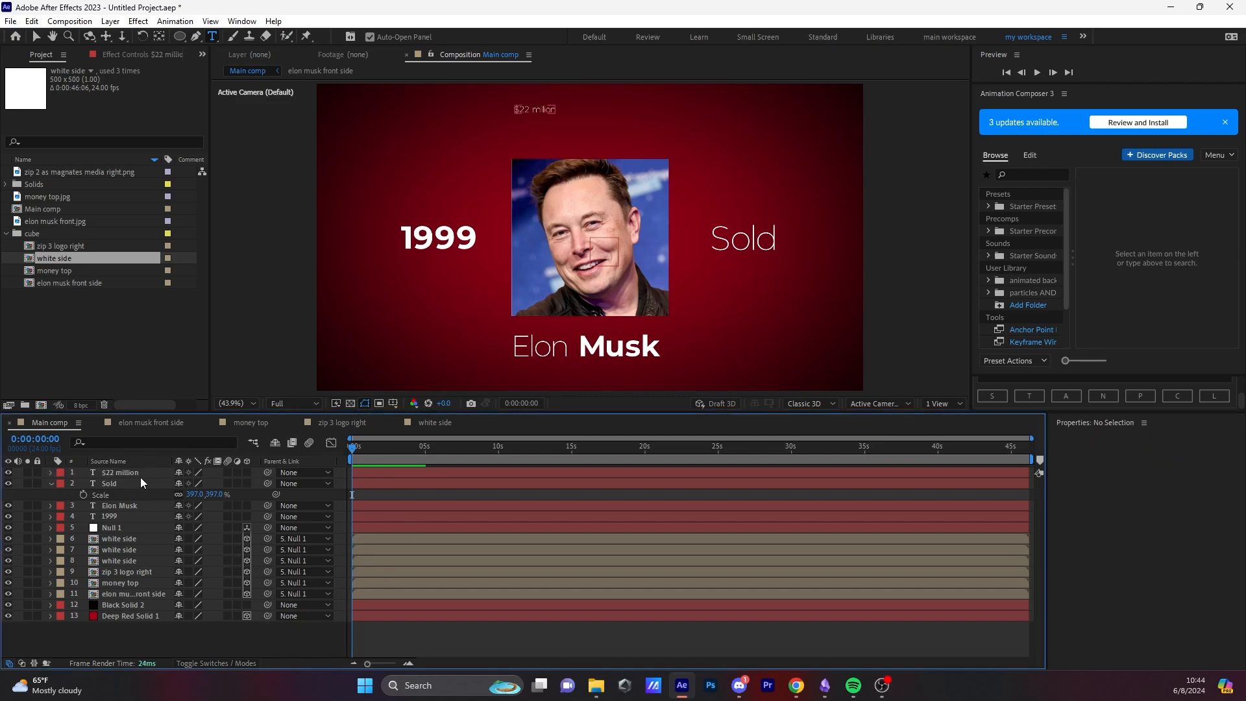
Step: Set the $22 million text to Bold, enlarge it to about 340% scale and place it above the cube at about 672, 207
{"action": "left_click", "coordinate": [140, 474]}
{"action": "left_click", "coordinate": [1128, 558]}
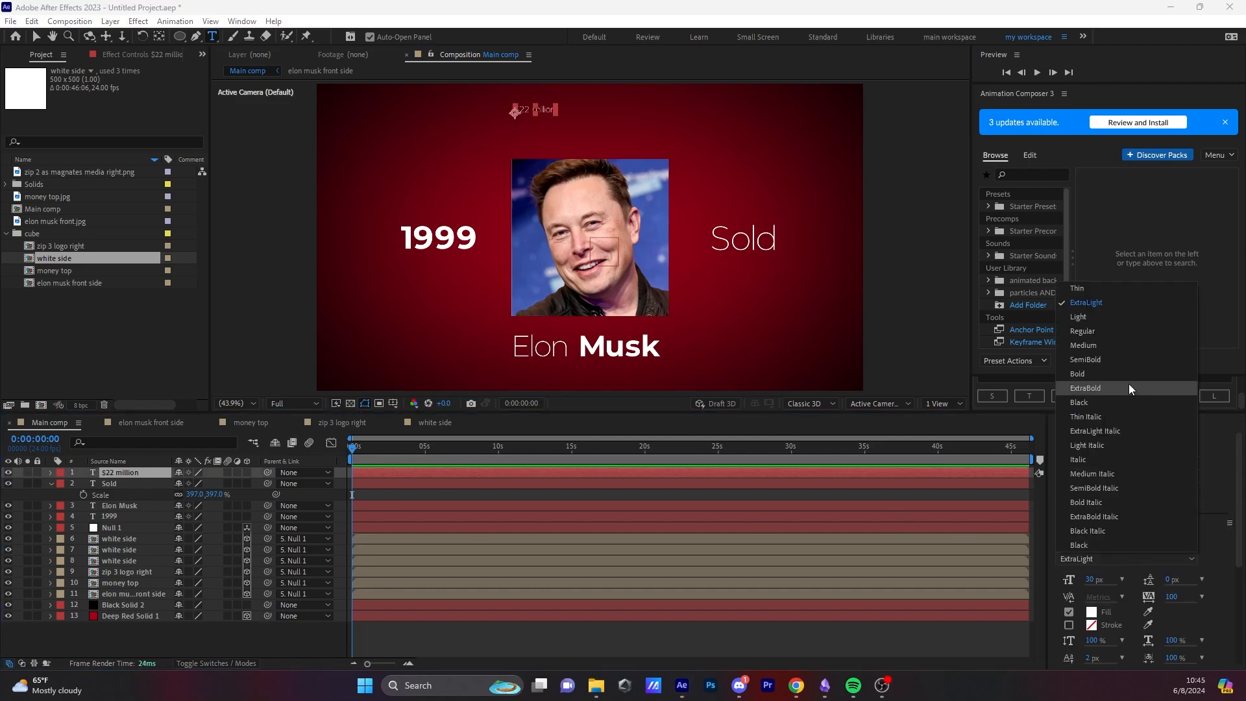
{"action": "left_click", "coordinate": [1106, 373]}
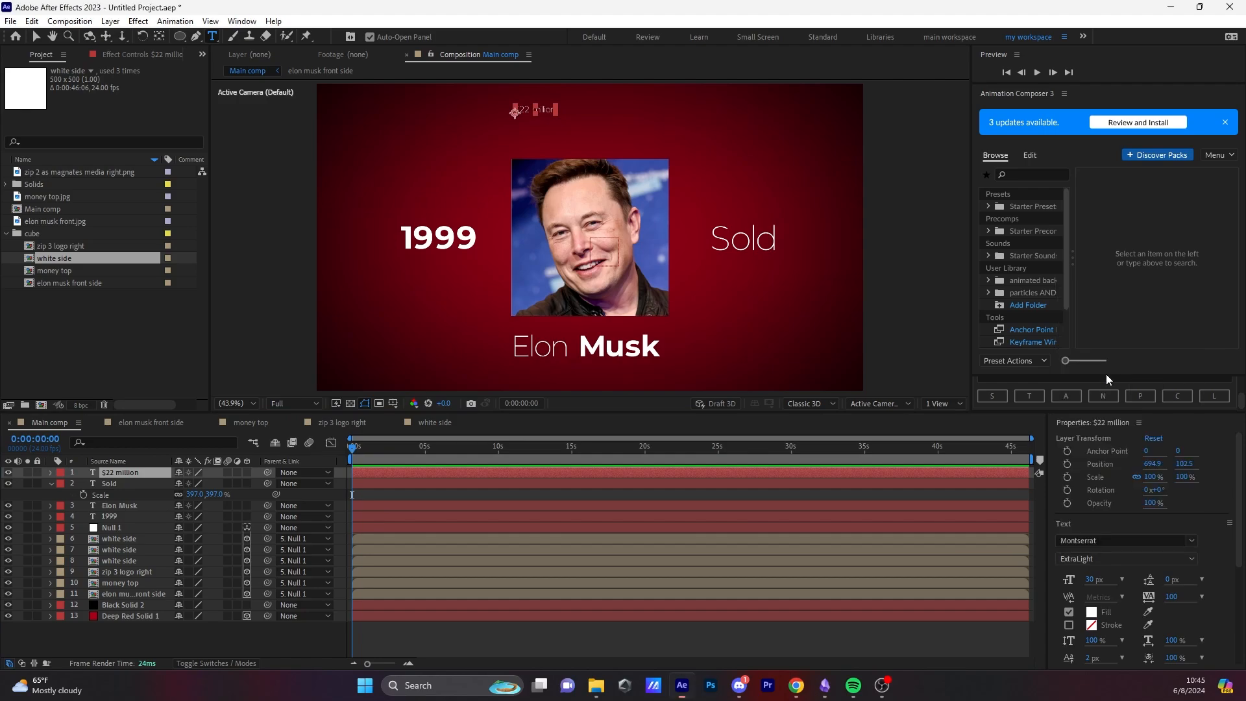
{"action": "key", "text": "v"}
{"action": "left_click_drag", "start_coordinate": [565, 105], "coordinate": [645, 126]}
Step: Make the $22 million, Sold, Elon Musk and 1999 text layers 3D, and collapse the Sold layer's properties
{"action": "left_click", "coordinate": [123, 480]}
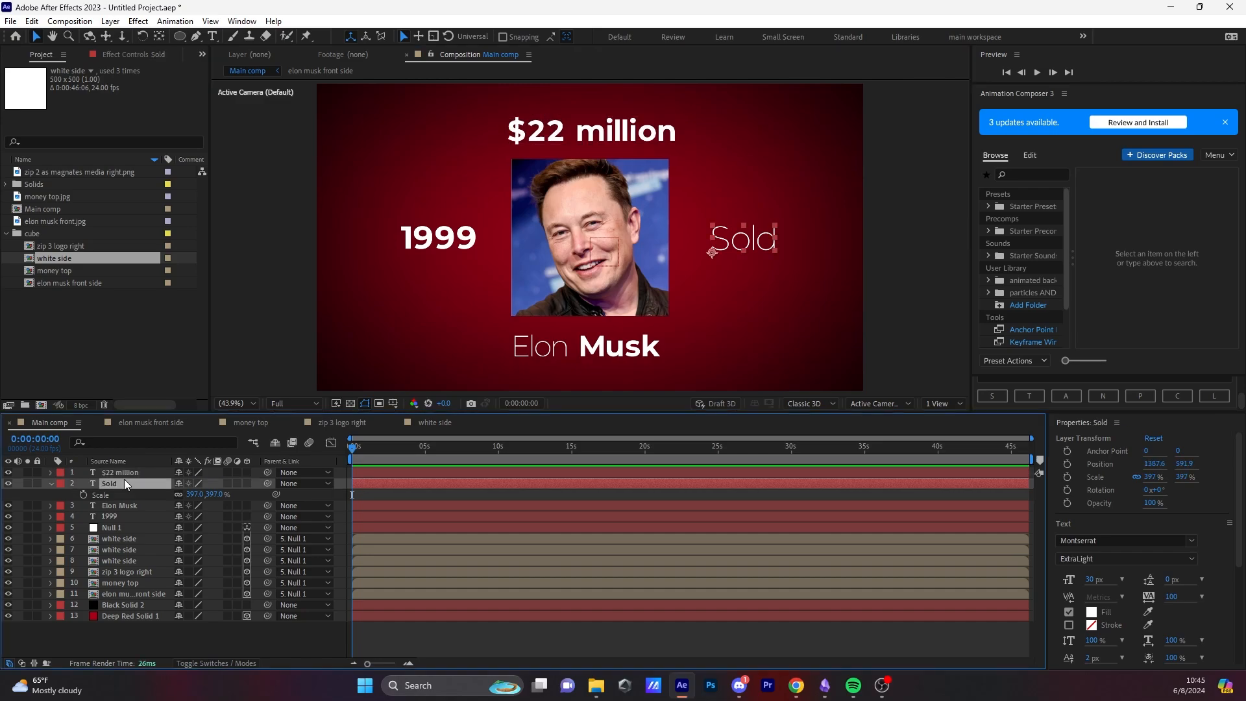
{"action": "left_click", "coordinate": [129, 473]}
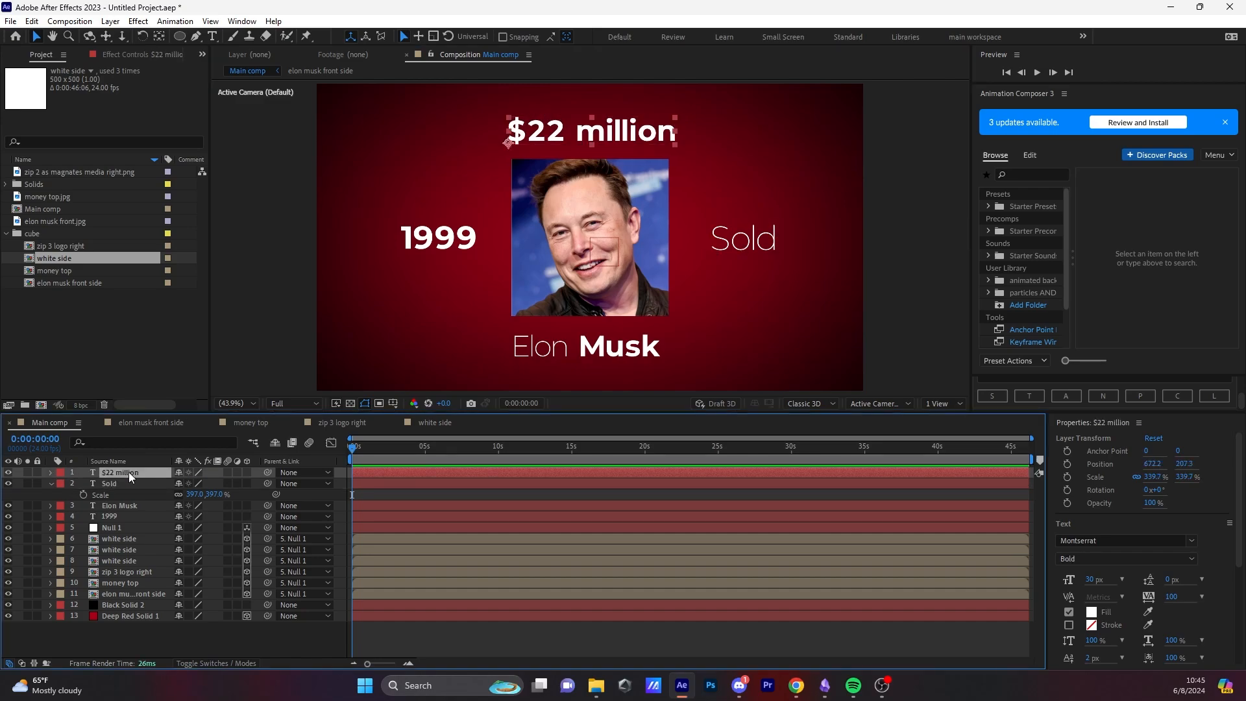
{"action": "left_click", "coordinate": [138, 519], "text": "shift"}
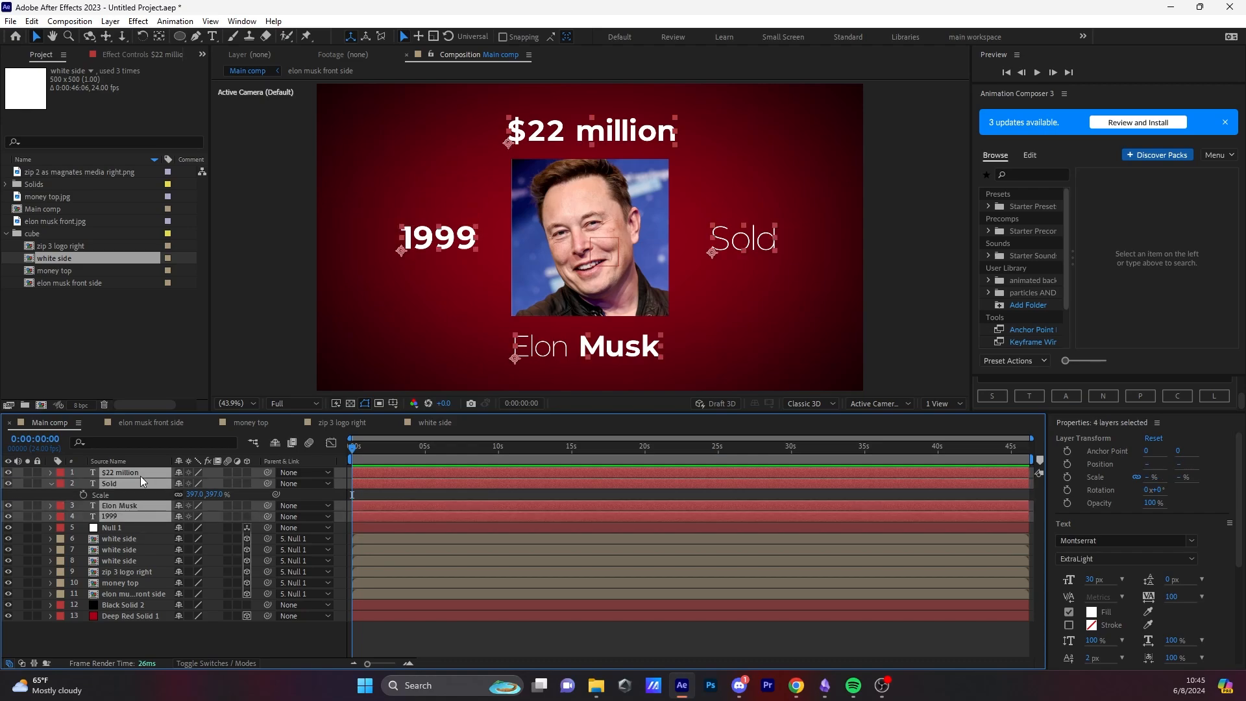
{"action": "left_click", "coordinate": [246, 473]}
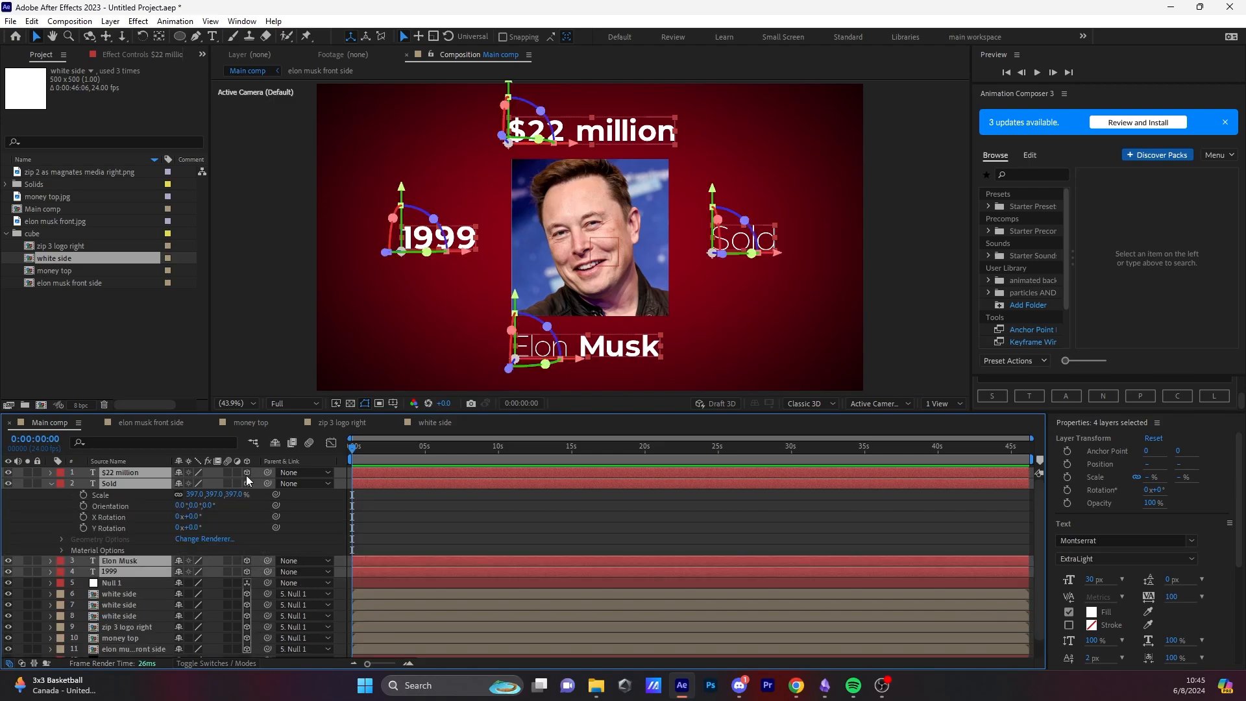
{"action": "left_click", "coordinate": [51, 484]}
{"action": "left_click", "coordinate": [402, 612]}
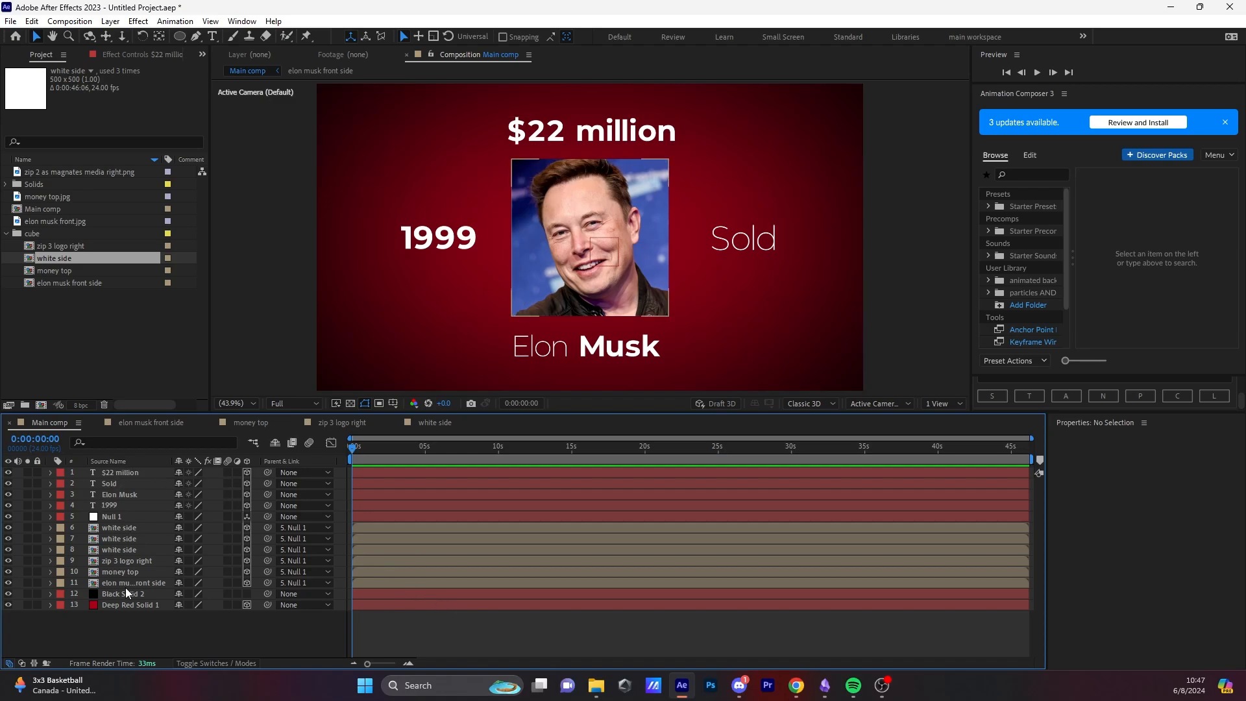
Step: Enable keyframing for the X, Y and Z Rotation of the Null 1 layer at time 0
{"action": "left_click", "coordinate": [127, 516]}
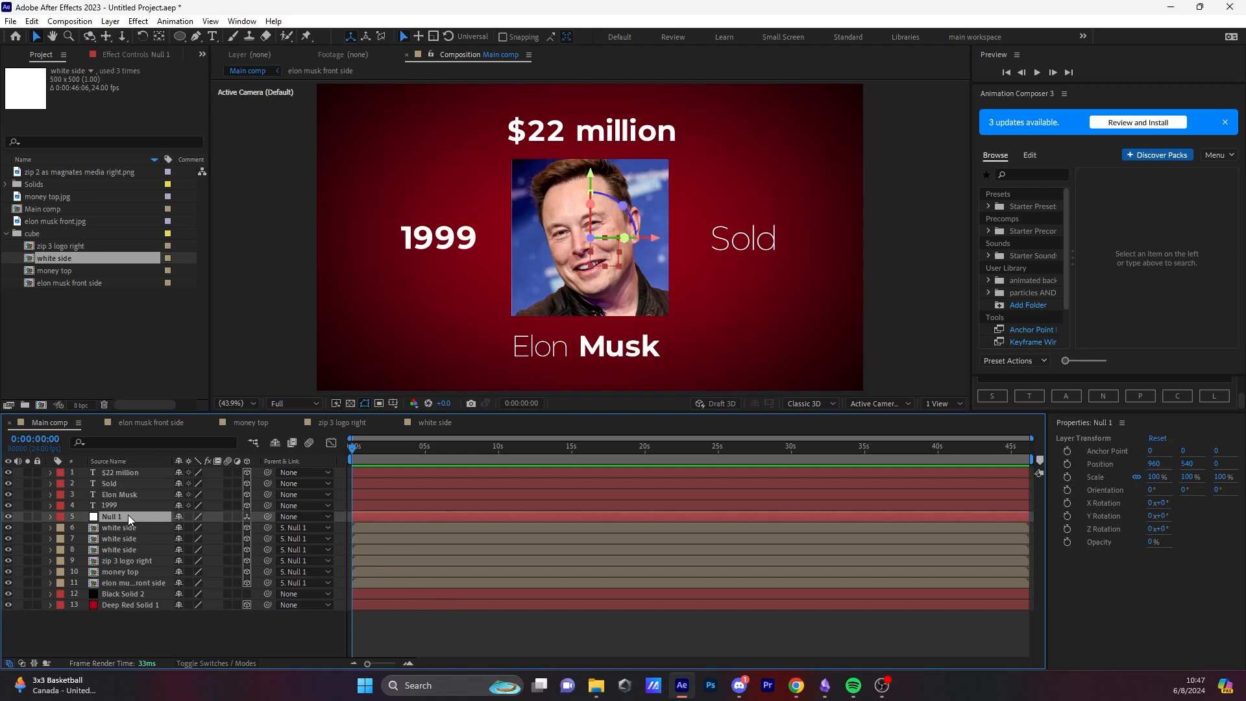
{"action": "key", "text": "r"}
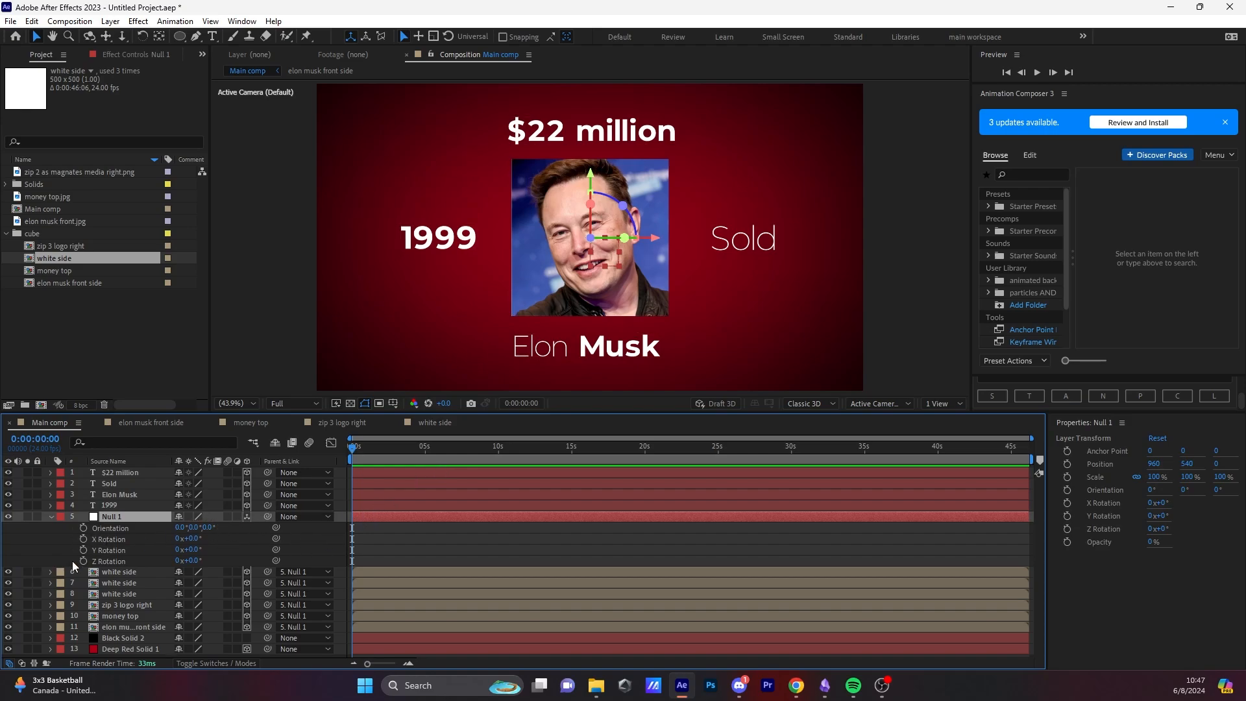
{"action": "left_click", "coordinate": [83, 538]}
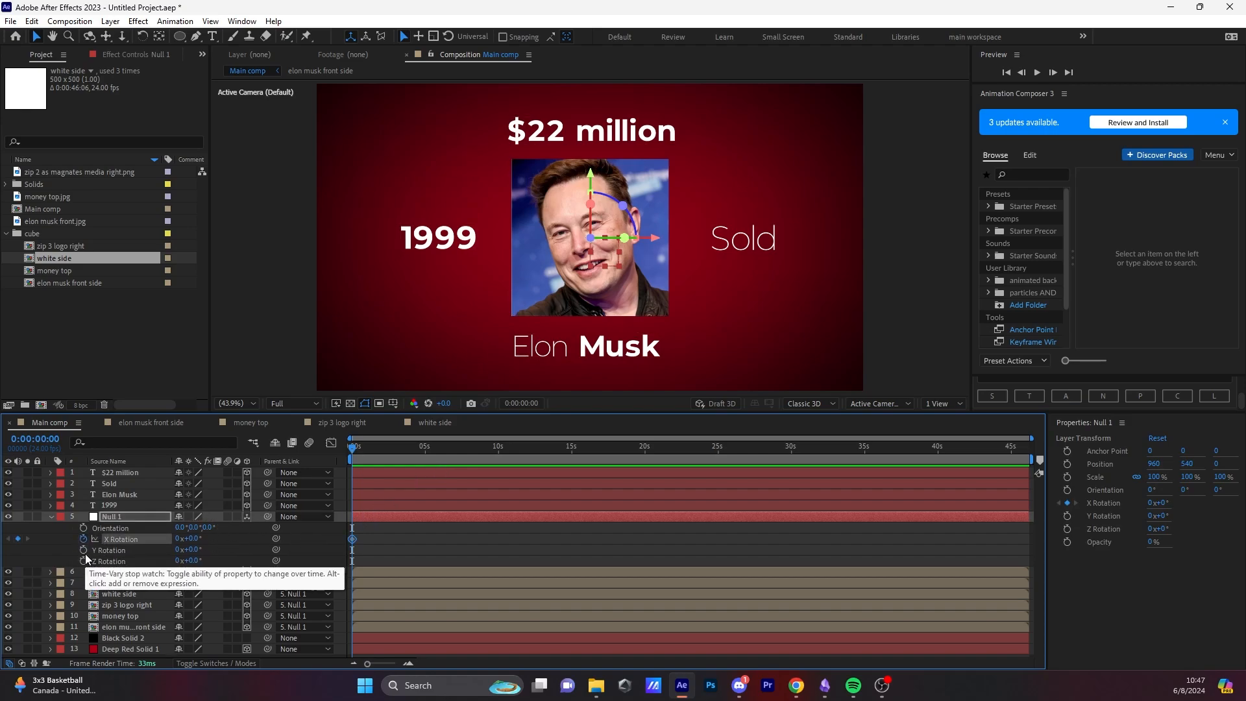
{"action": "left_click", "coordinate": [83, 549]}
{"action": "left_click", "coordinate": [83, 561]}
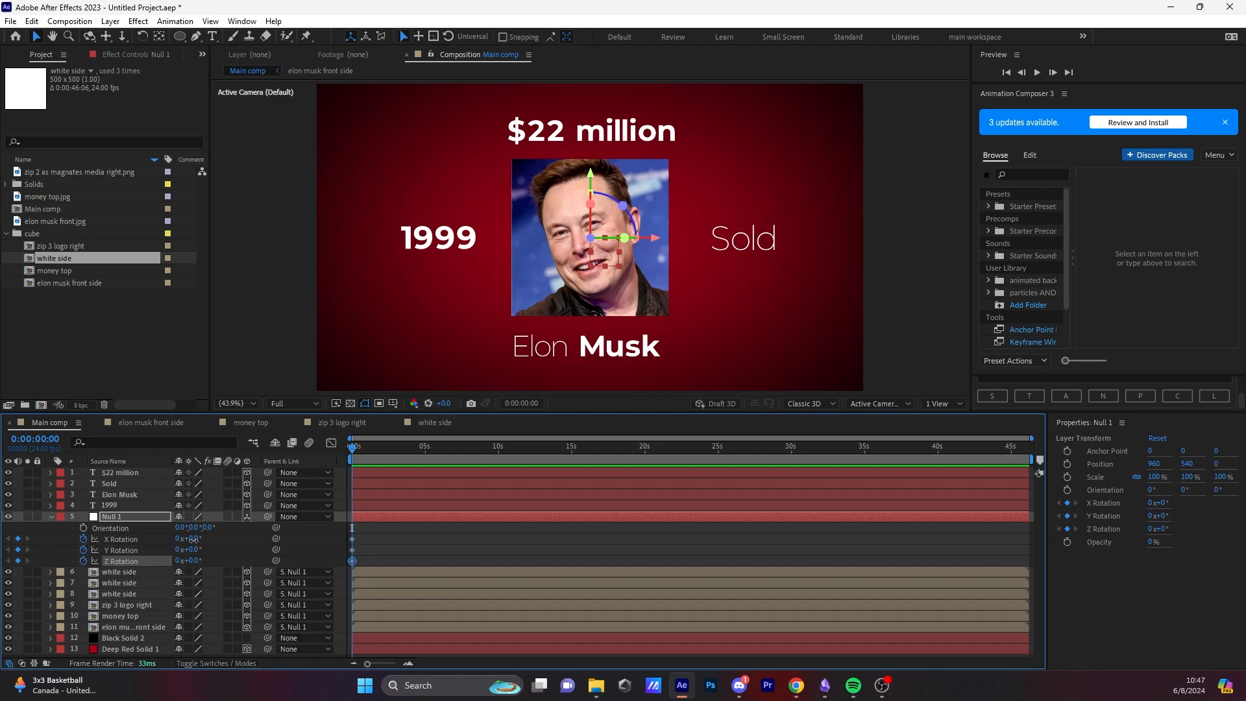
Step: Tilt the cube at time 0 by setting Null 1's X Rotation to -8°, Y Rotation to -13° and Z Rotation to 3°
{"action": "mouse_move", "coordinate": [193, 539]}
{"action": "left_mouse_down"}
{"action": "mouse_move", "coordinate": [192, 551]}
{"action": "mouse_move", "coordinate": [209, 549]}
{"action": "mouse_move", "coordinate": [185, 549]}
{"action": "left_mouse_up"}
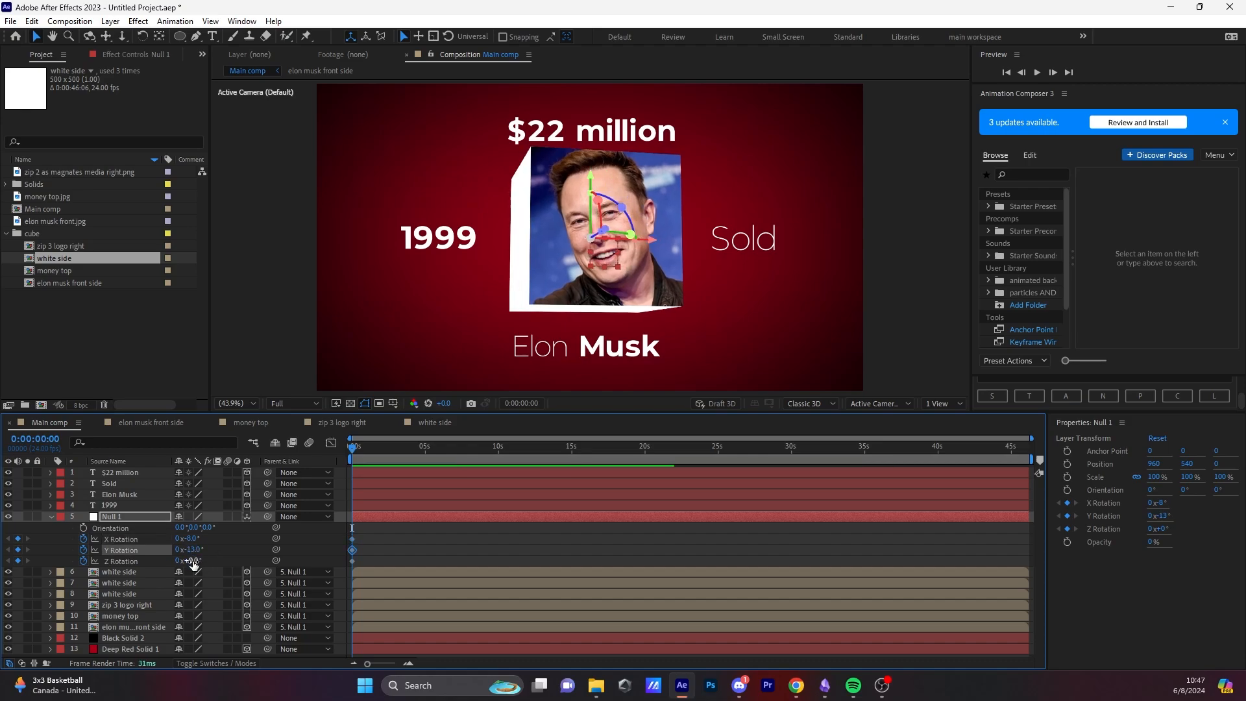
{"action": "left_click_drag", "start_coordinate": [193, 561], "coordinate": [195, 560]}
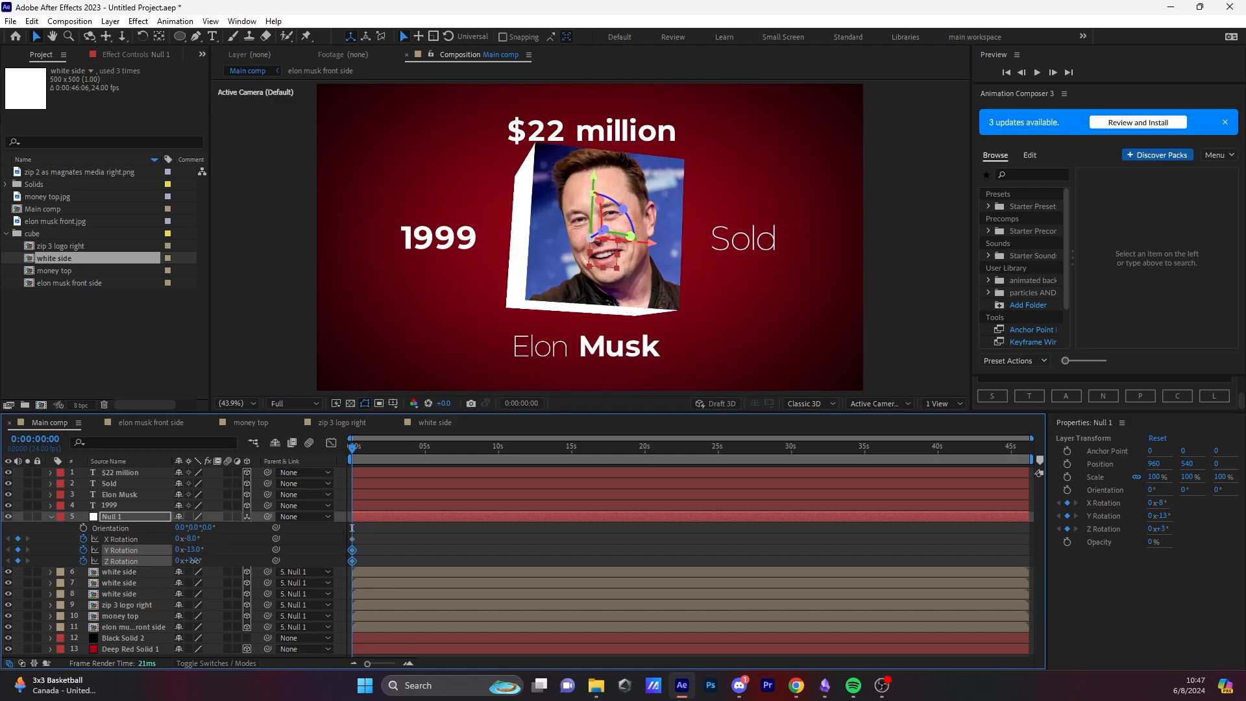
{"action": "left_click", "coordinate": [415, 547]}
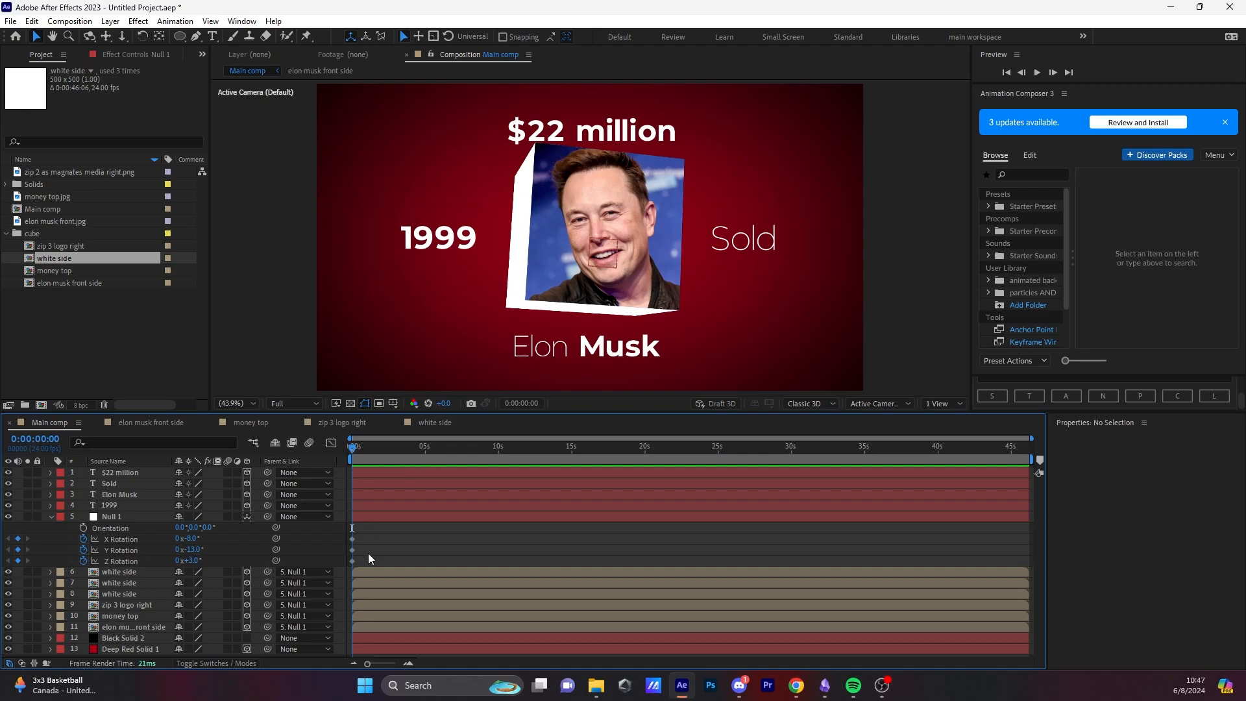
{"action": "left_click_drag", "start_coordinate": [368, 565], "coordinate": [352, 538]}
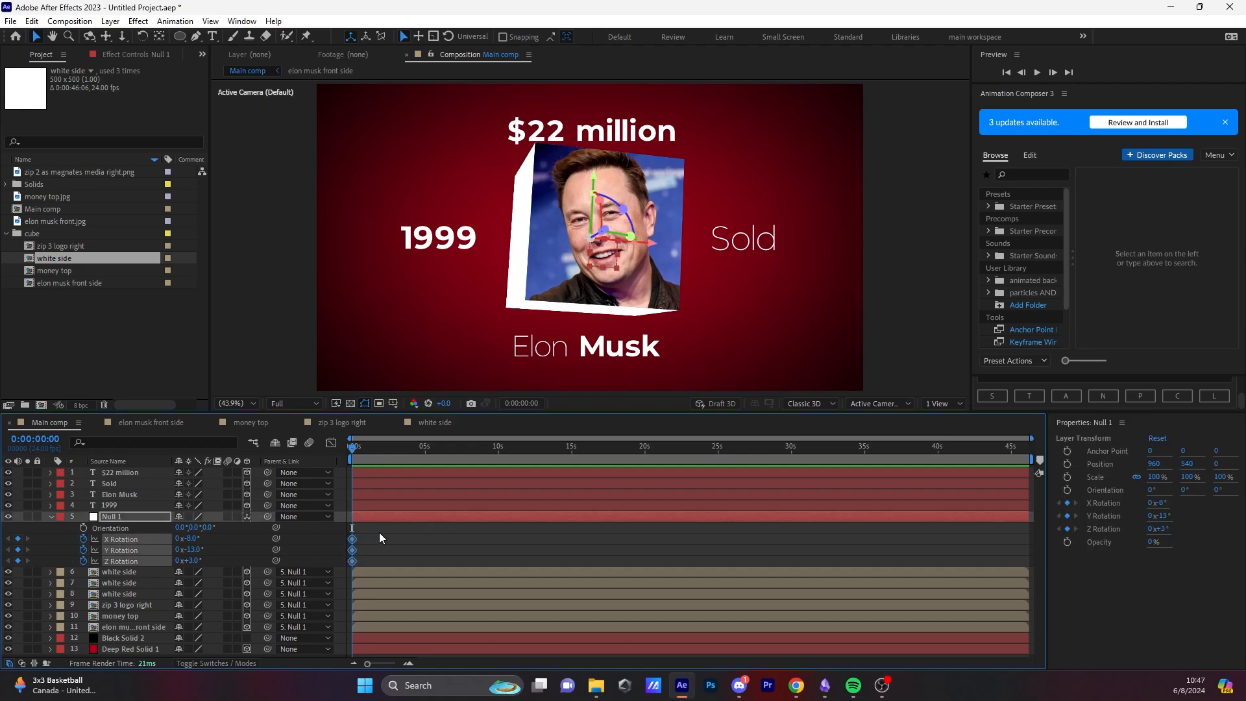
{"action": "left_click", "coordinate": [431, 528]}
{"action": "scroll", "coordinate": [395, 500], "scroll_direction": "up", "scroll_amount": 5}
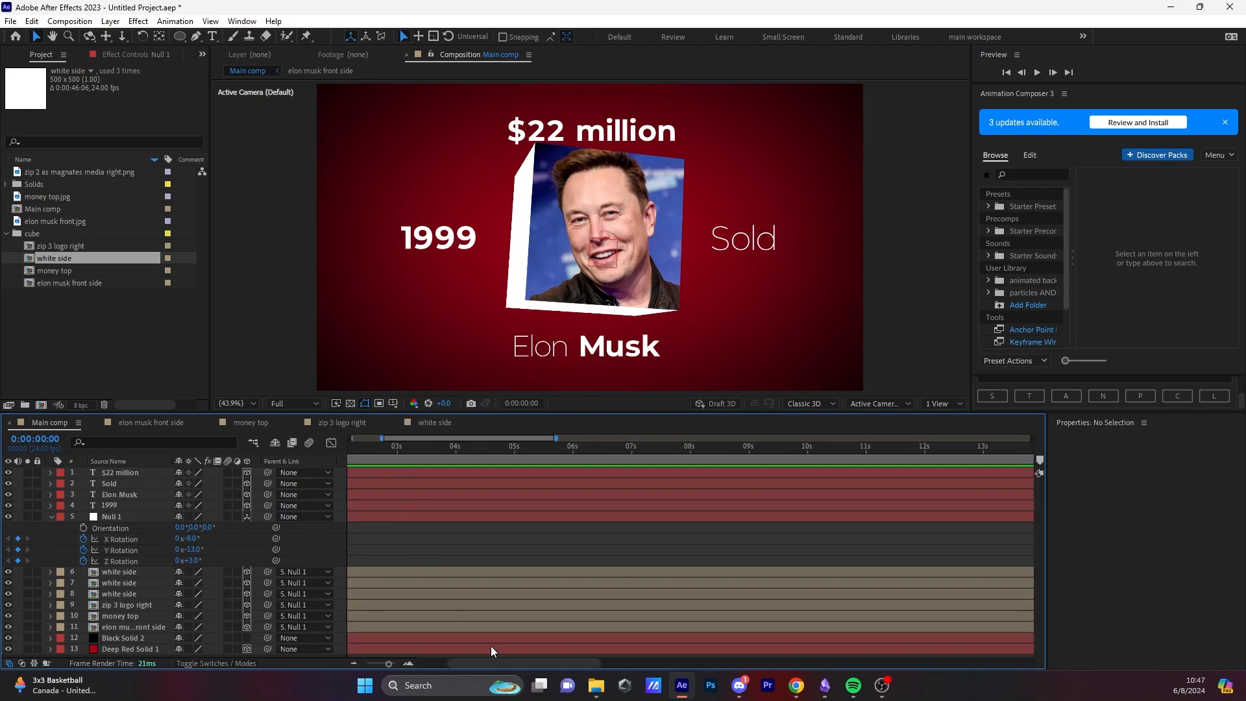
{"action": "left_click_drag", "start_coordinate": [496, 661], "coordinate": [454, 661]}
{"action": "scroll", "coordinate": [426, 524], "scroll_direction": "down", "scroll_amount": 3}
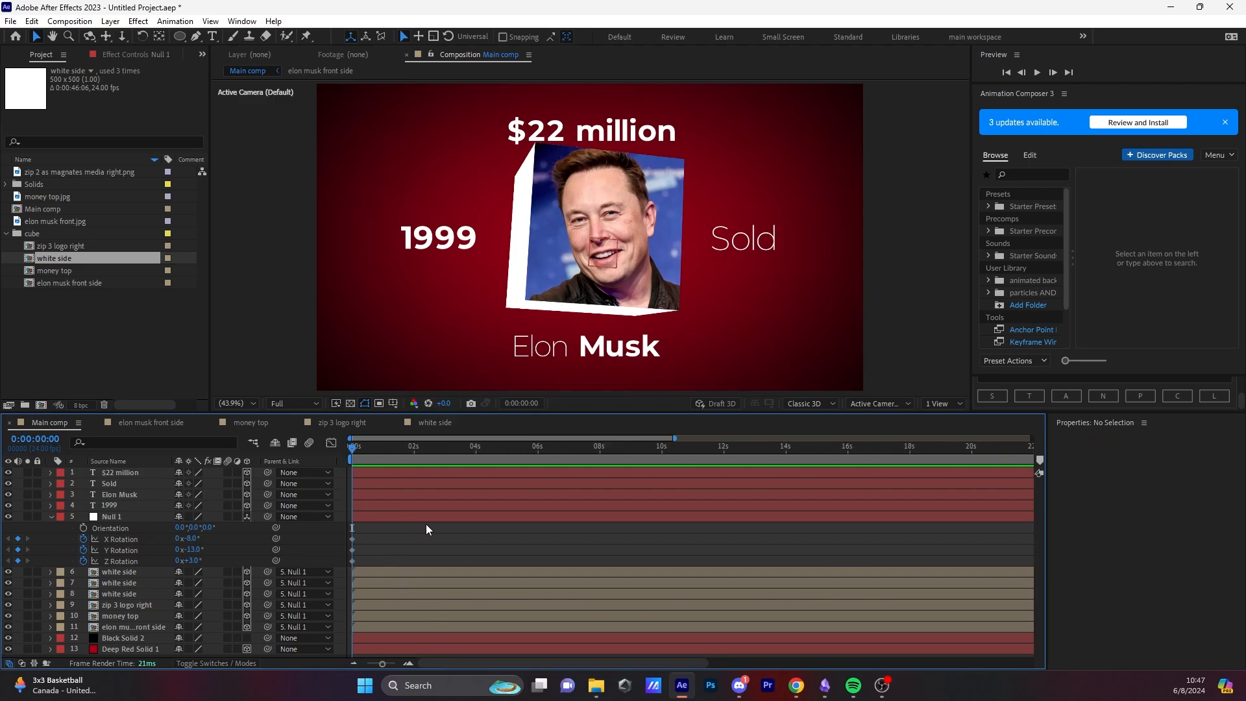
{"action": "scroll", "coordinate": [425, 524], "scroll_direction": "down", "scroll_amount": 3}
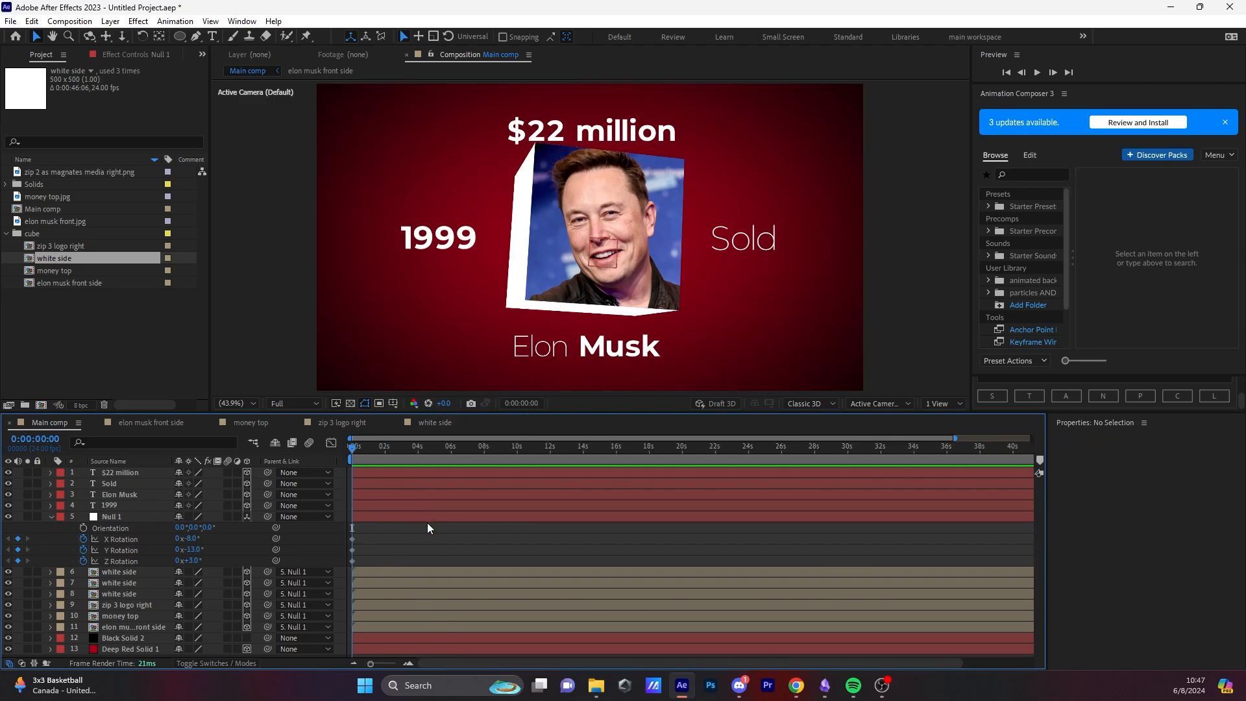
{"action": "scroll", "coordinate": [403, 529], "scroll_direction": "up", "scroll_amount": 4}
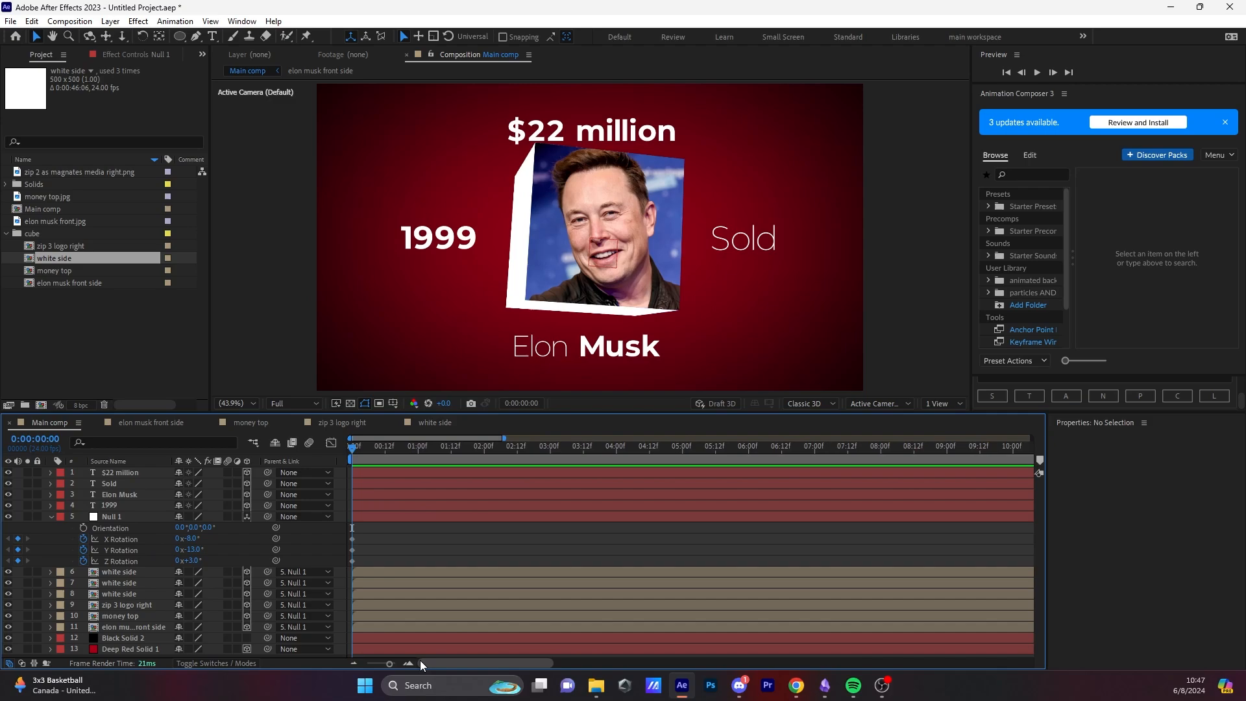
{"action": "scroll", "coordinate": [407, 536], "scroll_direction": "down", "scroll_amount": 2}
{"action": "left_click", "coordinate": [349, 540]}
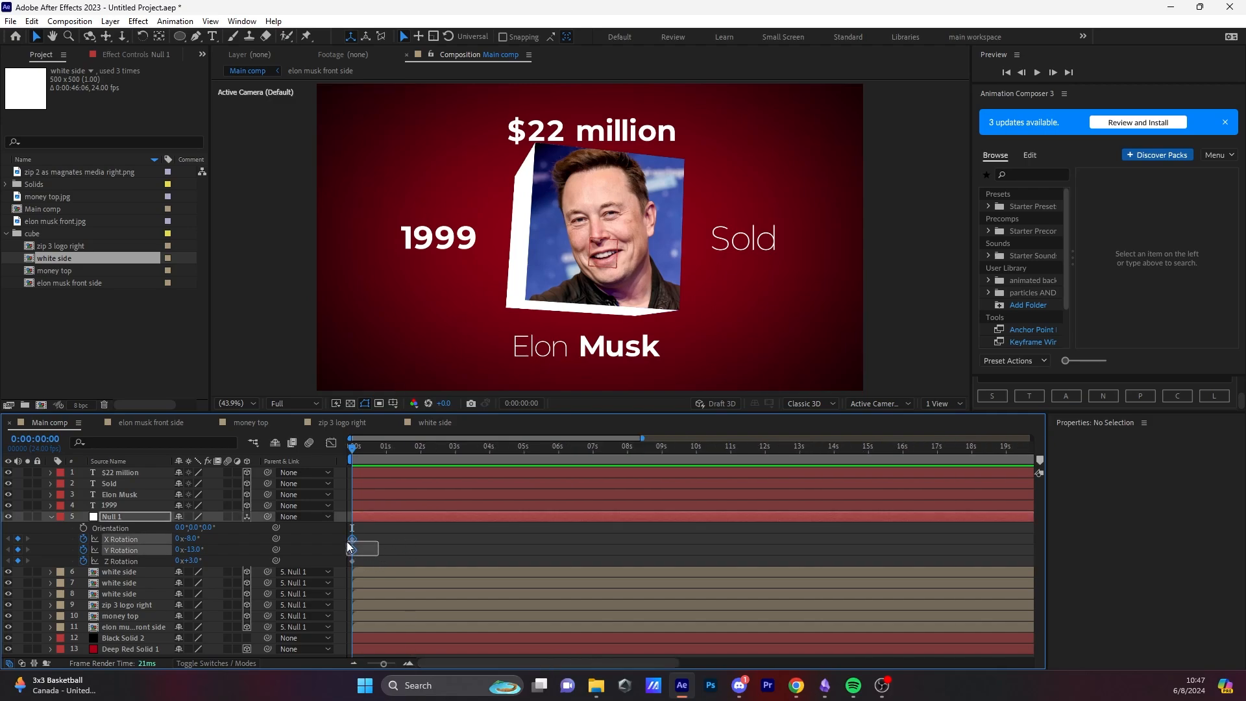
{"action": "left_click", "coordinate": [367, 571]}
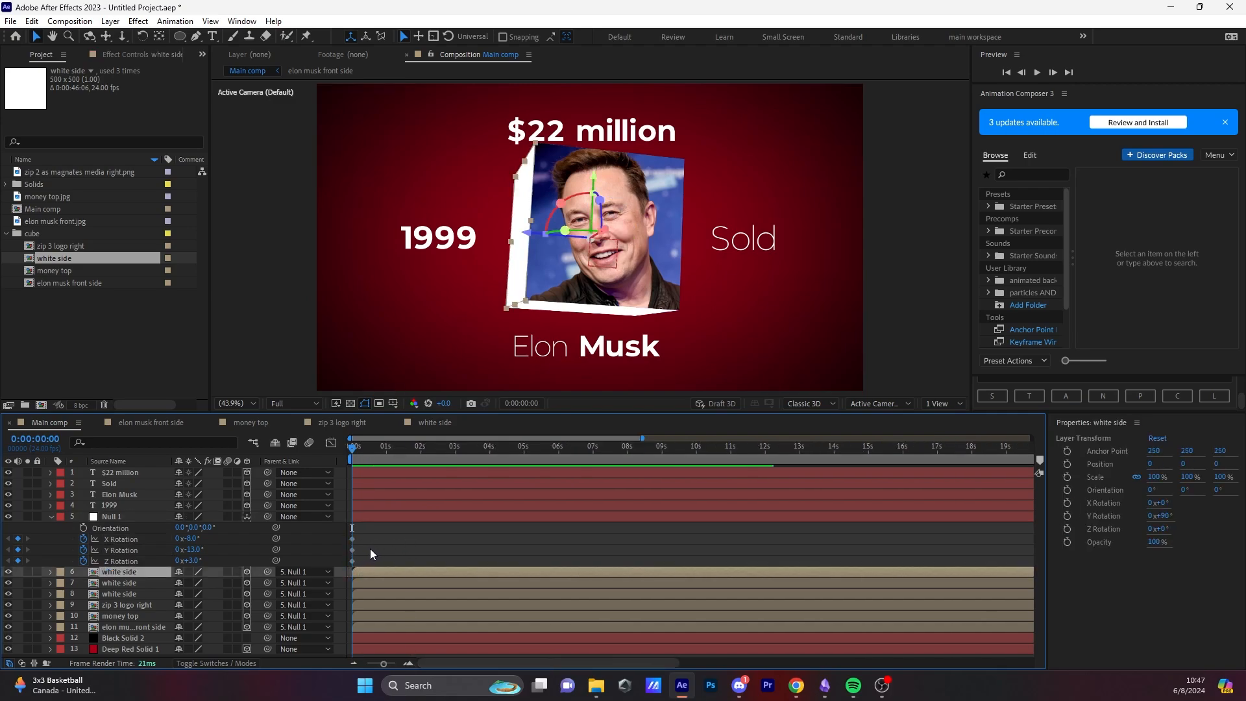
Step: Move Null 1's X, Y and Z Rotation keyframes from time 0 to 0:00:01:23
{"action": "left_click_drag", "start_coordinate": [372, 561], "coordinate": [414, 533]}
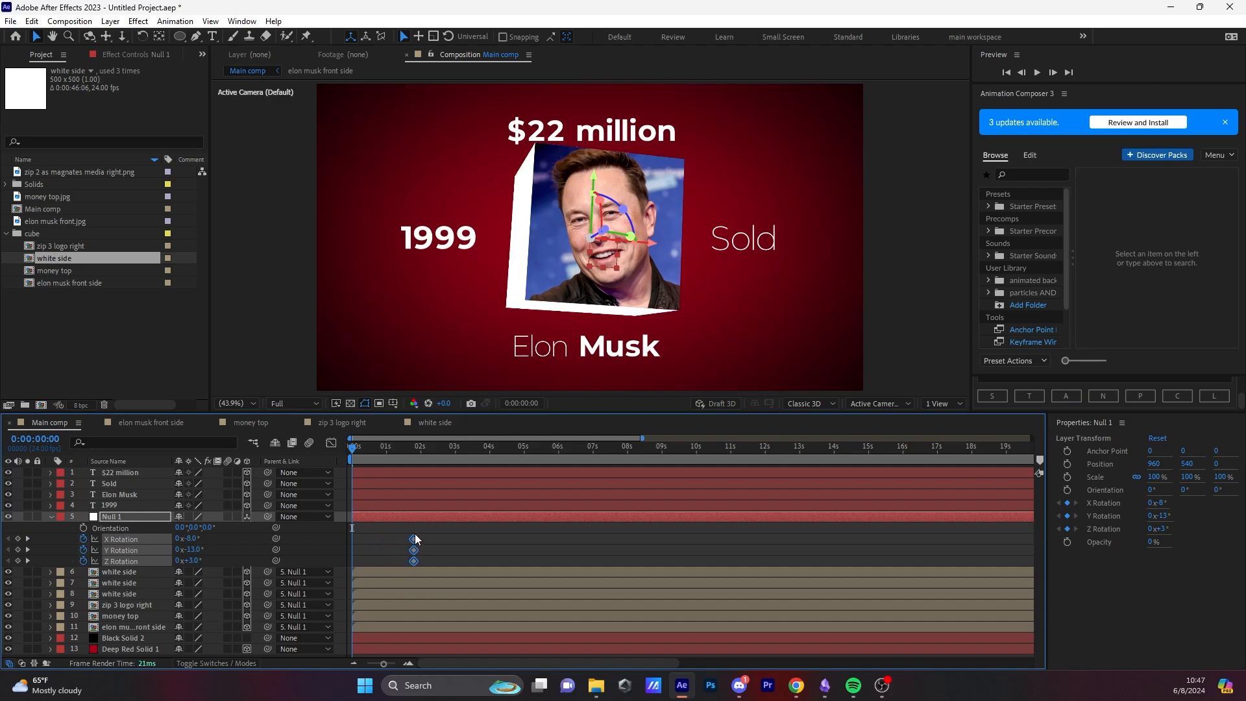
{"action": "left_click", "coordinate": [422, 457]}
{"action": "left_click_drag", "start_coordinate": [421, 457], "coordinate": [419, 457]}
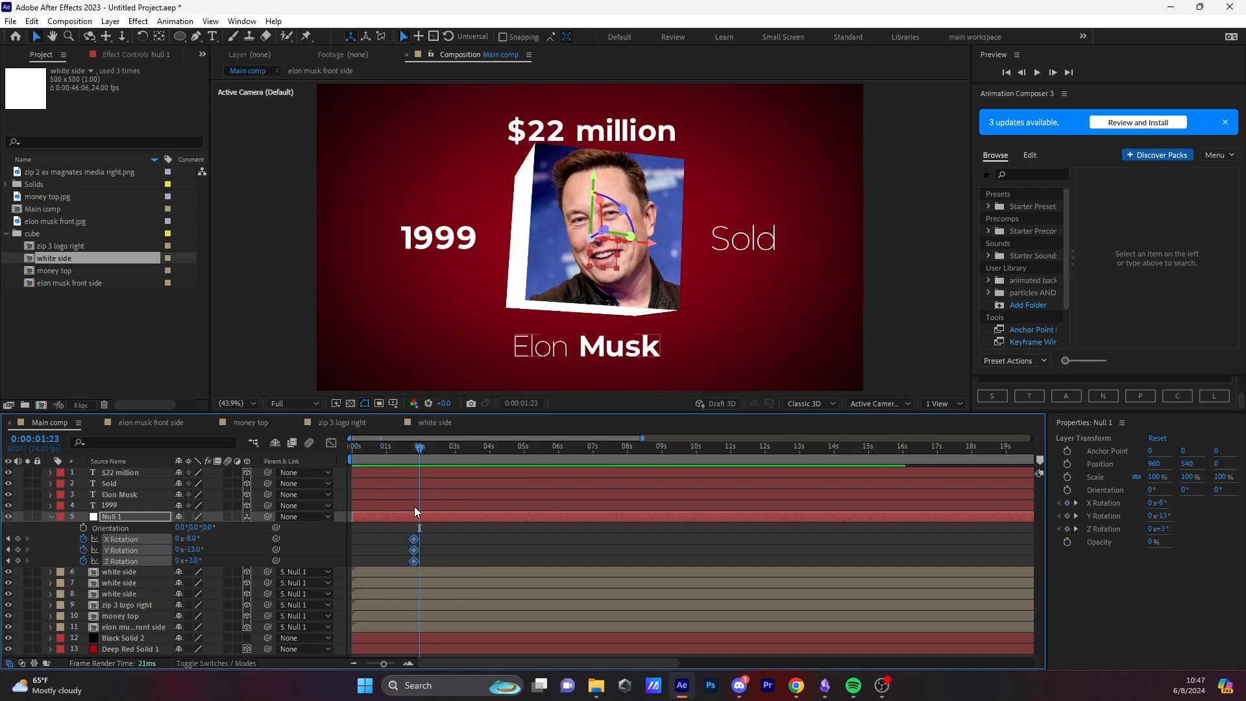
{"action": "left_click_drag", "start_coordinate": [413, 539], "coordinate": [419, 539]}
{"action": "left_click", "coordinate": [289, 520]}
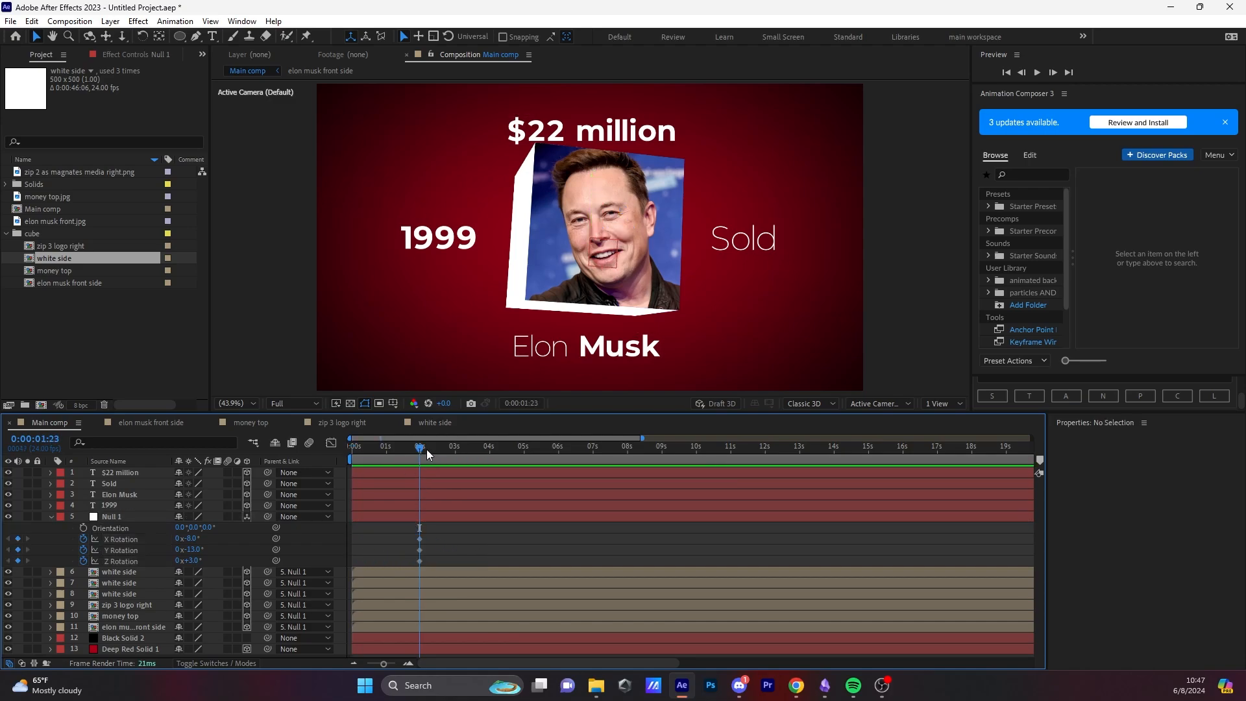
Step: Set Null 1's rotation at time 0 to X 26°, Y -207° and Z -8°, and preview the cube's spin
{"action": "left_click_drag", "start_coordinate": [421, 448], "coordinate": [351, 449]}
{"action": "left_click_drag", "start_coordinate": [191, 539], "coordinate": [91, 551]}
{"action": "key", "text": "ctrl+z"}
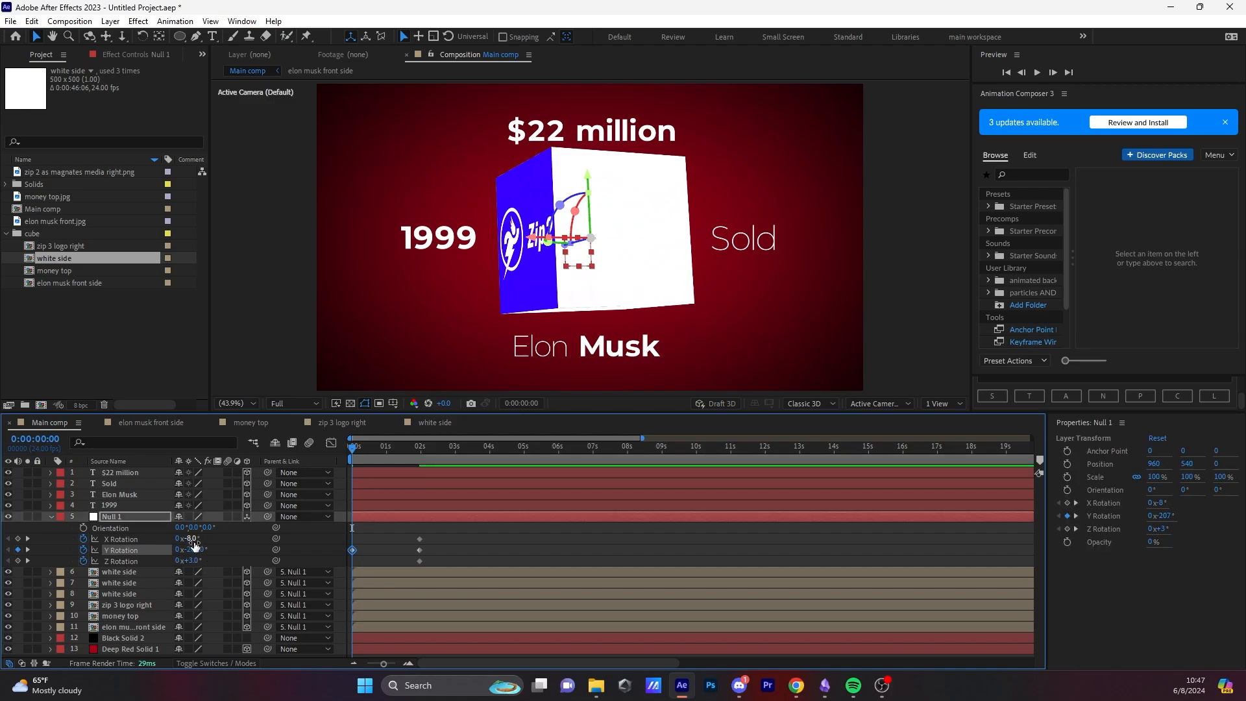
{"action": "mouse_move", "coordinate": [193, 562]}
{"action": "left_mouse_down"}
{"action": "mouse_move", "coordinate": [170, 562]}
{"action": "mouse_move", "coordinate": [228, 532]}
{"action": "mouse_move", "coordinate": [197, 563]}
{"action": "left_mouse_up"}
{"action": "key", "text": "ctrl+z"}
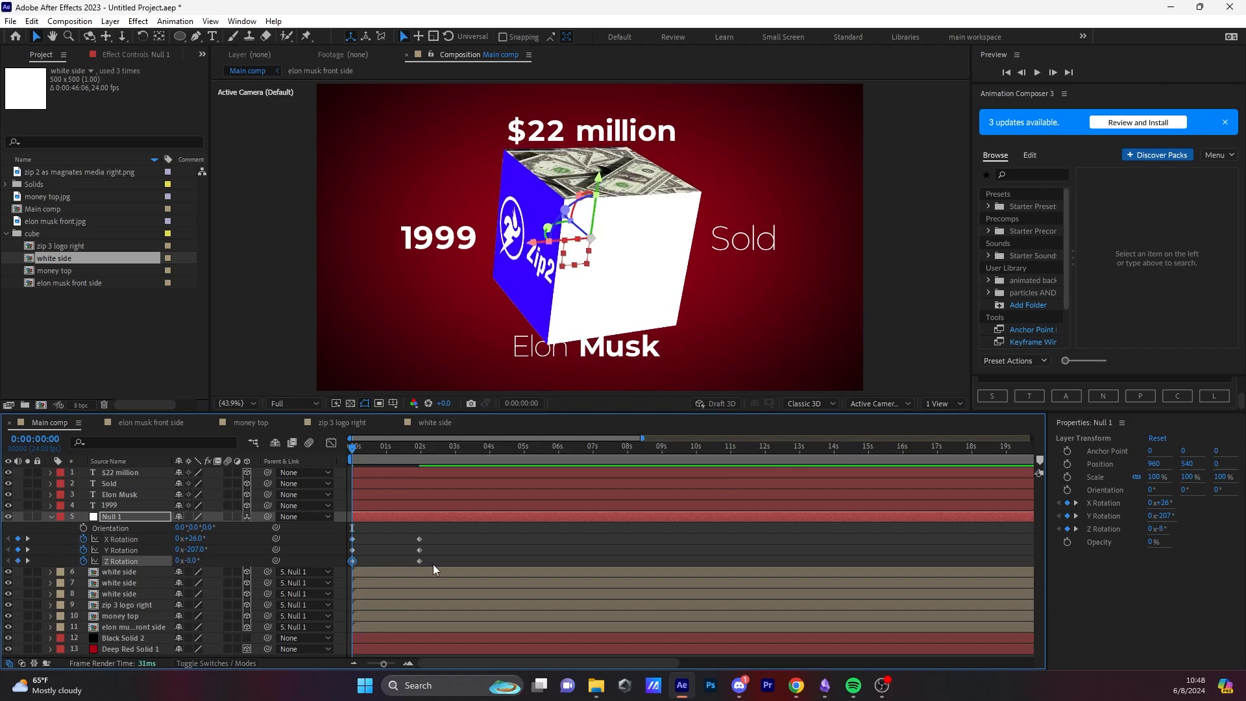
{"action": "left_click", "coordinate": [434, 563]}
{"action": "key", "text": "space"}
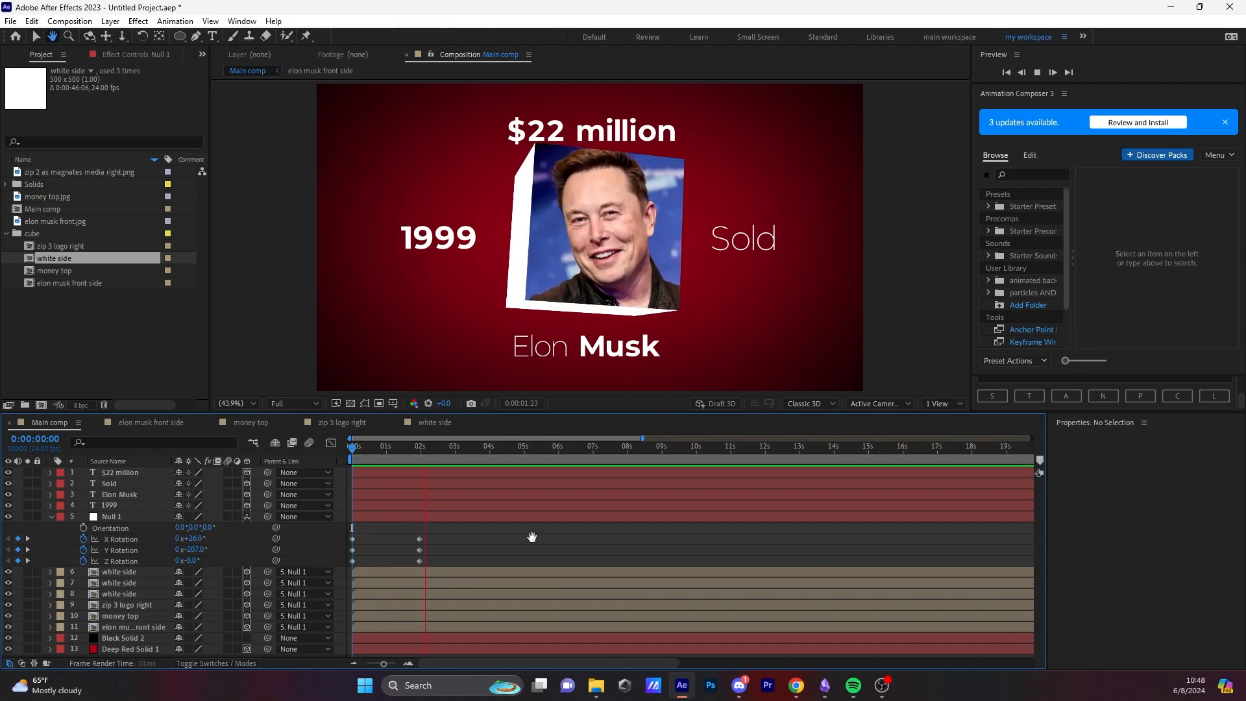
{"action": "key", "text": "space"}
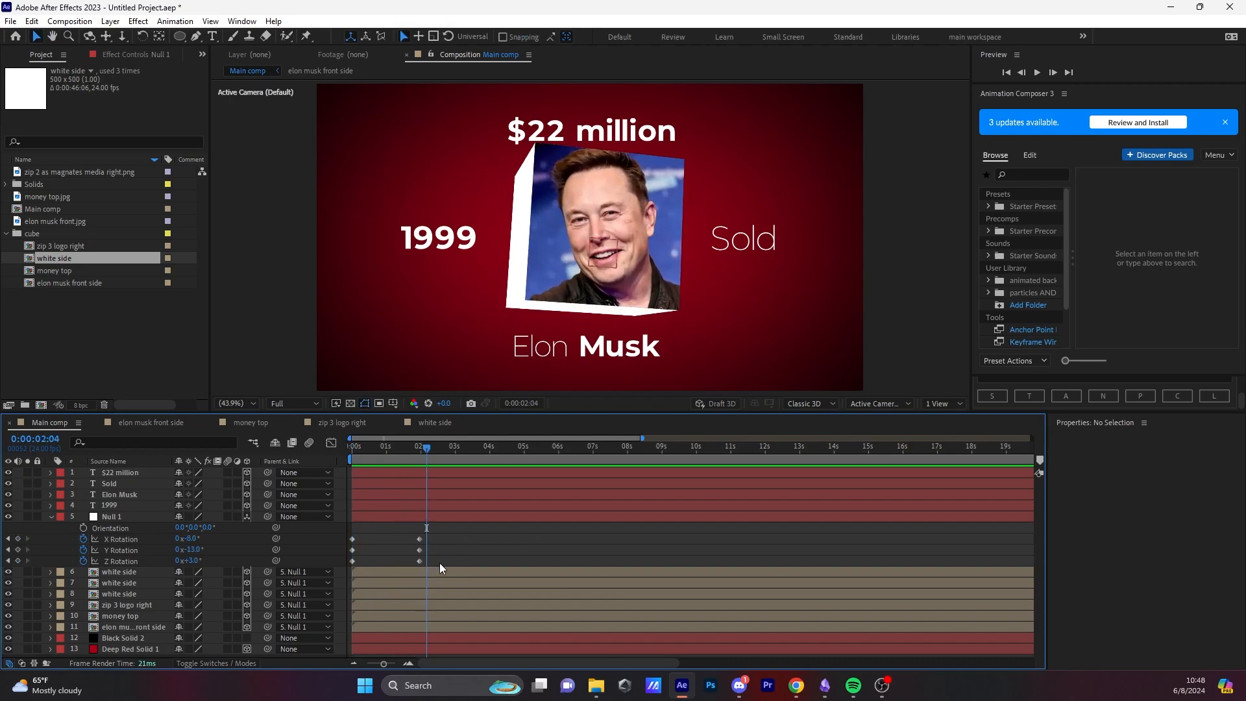
Step: Apply Easy Ease to all Null 1 rotation keyframes, lengthen the ease into the ending keyframes in the speed graph, and preview the spin
{"action": "left_click_drag", "start_coordinate": [438, 563], "coordinate": [344, 536]}
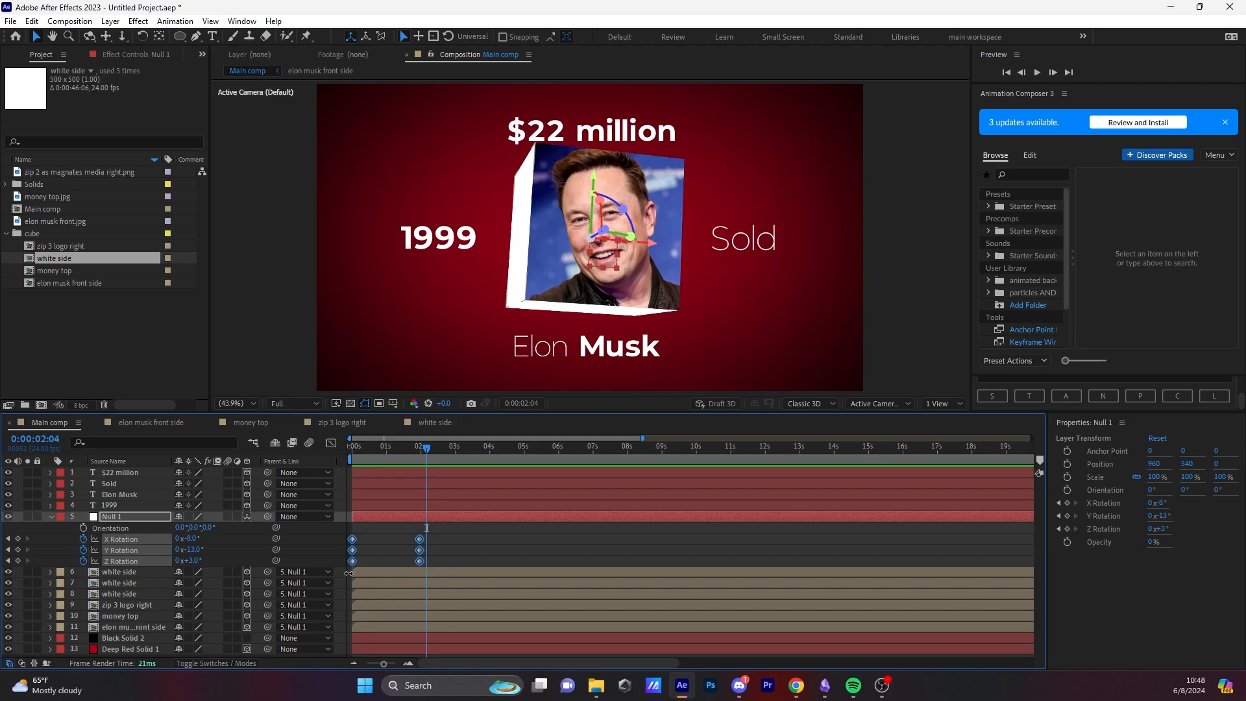
{"action": "key", "text": "F9"}
{"action": "left_click", "coordinate": [331, 445]}
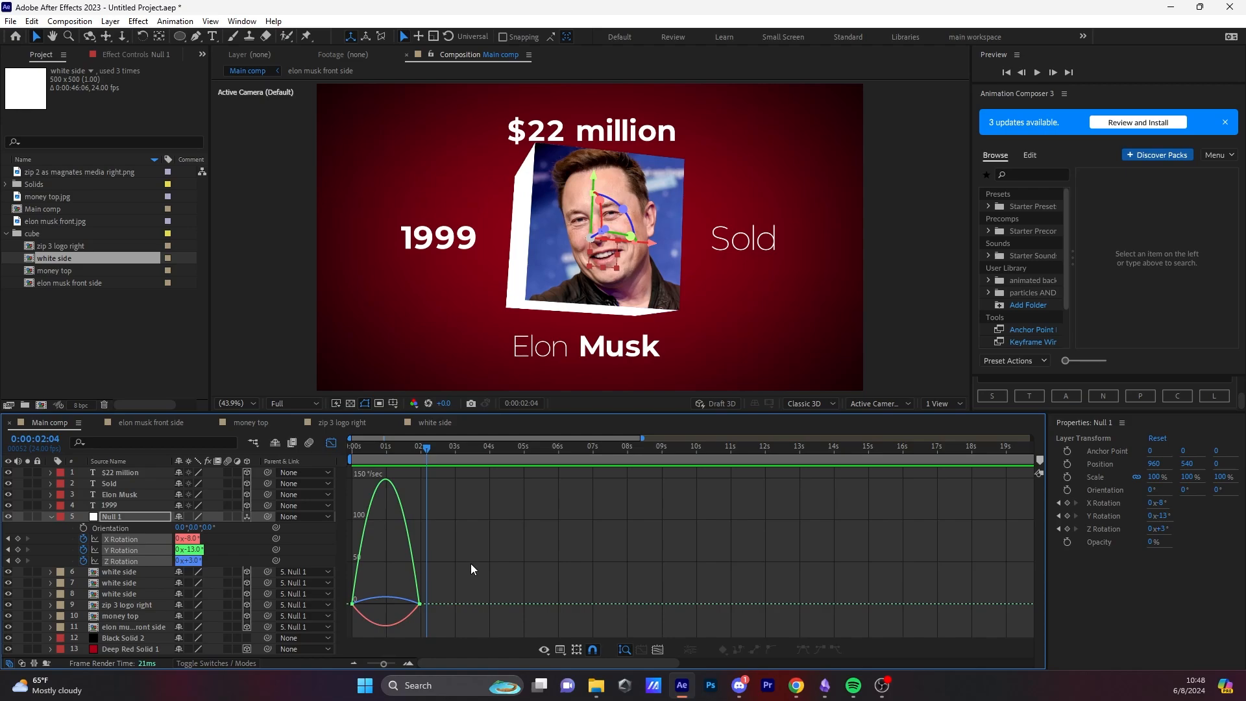
{"action": "left_click_drag", "start_coordinate": [477, 566], "coordinate": [347, 618]}
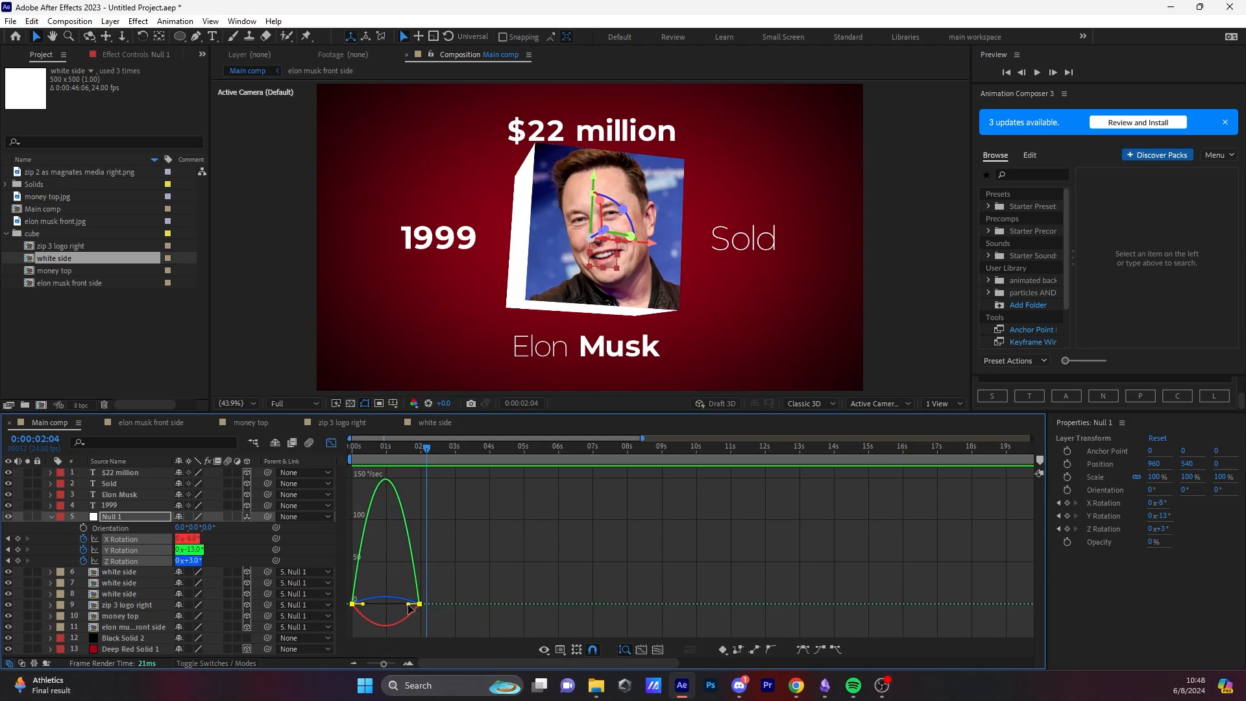
{"action": "left_click_drag", "start_coordinate": [400, 606], "coordinate": [386, 603]}
{"action": "left_click", "coordinate": [331, 444]}
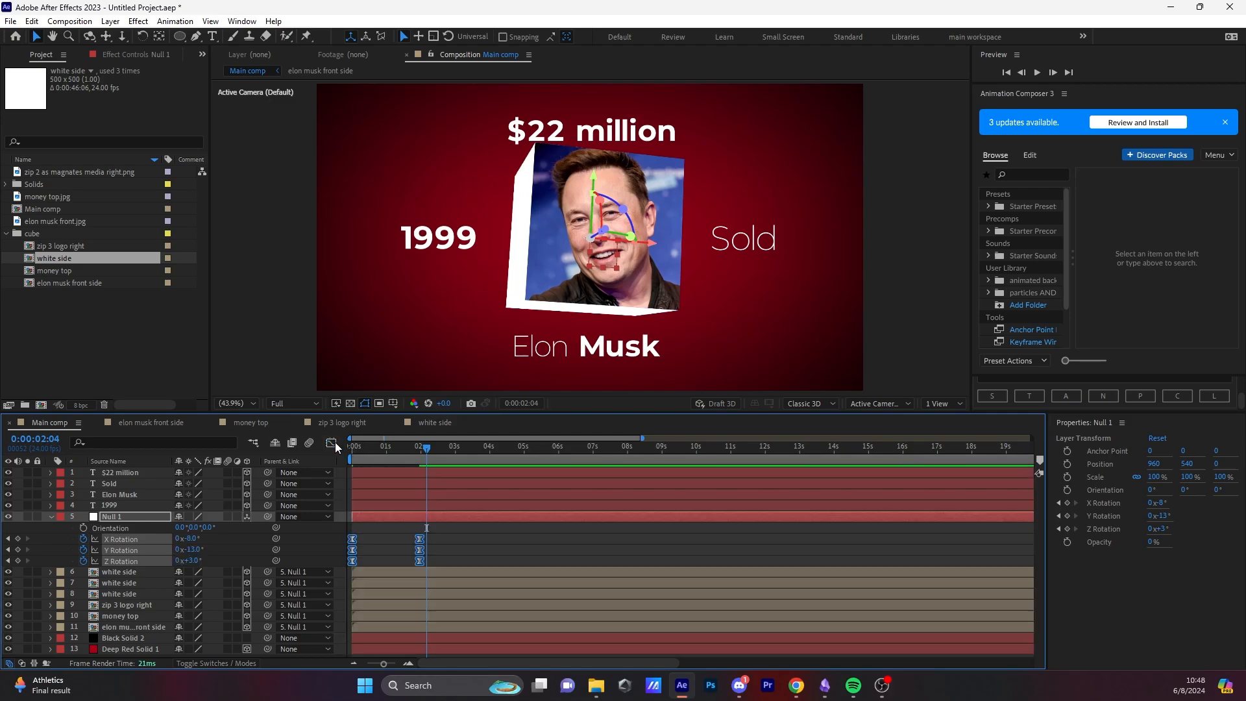
{"action": "left_click_drag", "start_coordinate": [427, 454], "coordinate": [315, 461]}
{"action": "key", "text": "space"}
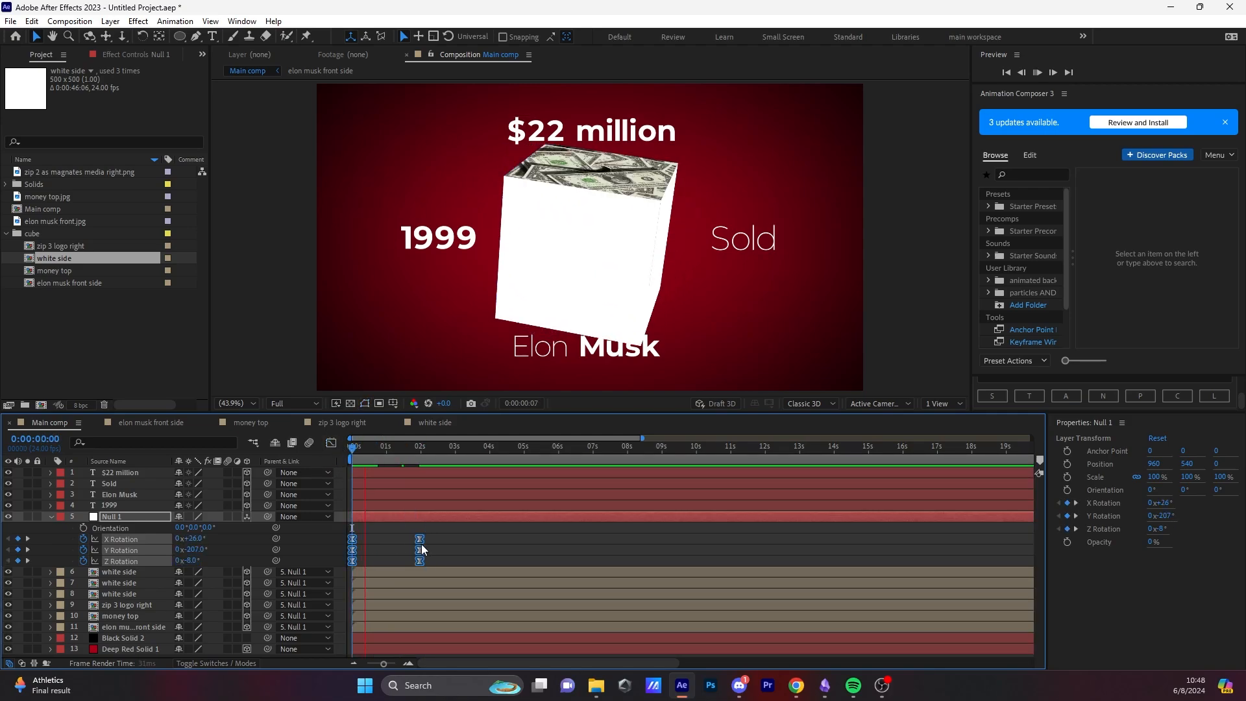
{"action": "key", "text": "space"}
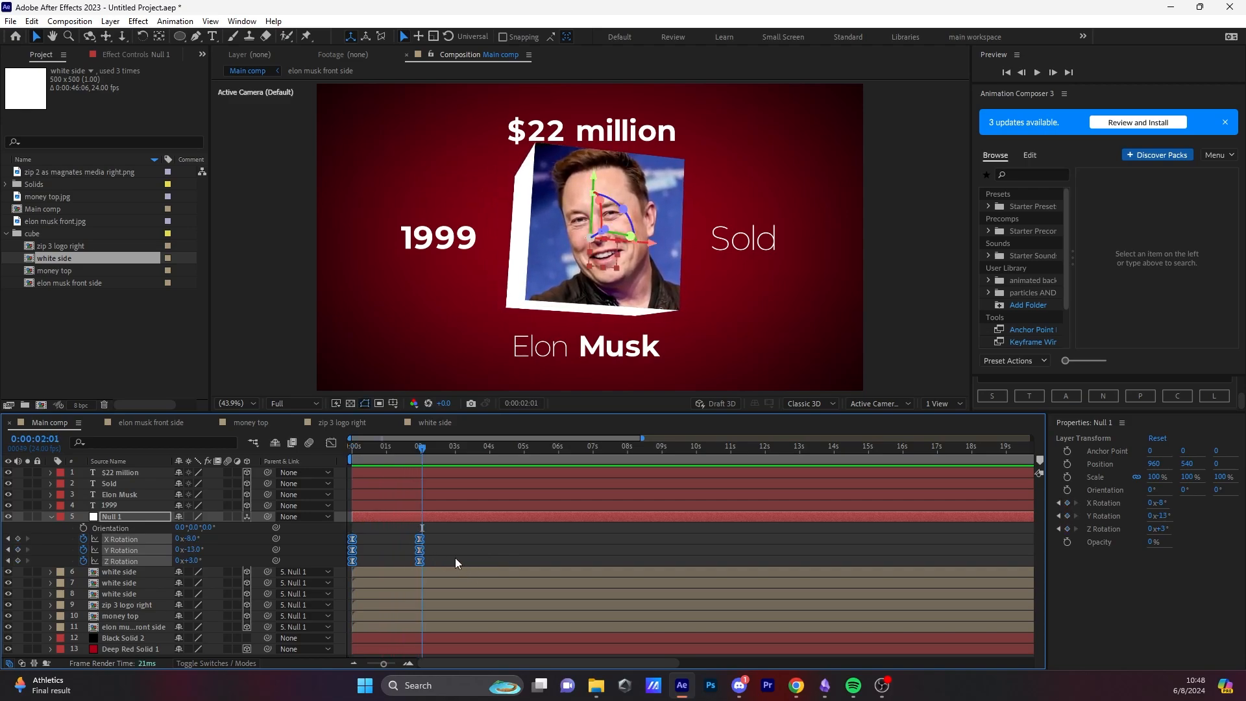
{"action": "left_click", "coordinate": [467, 543]}
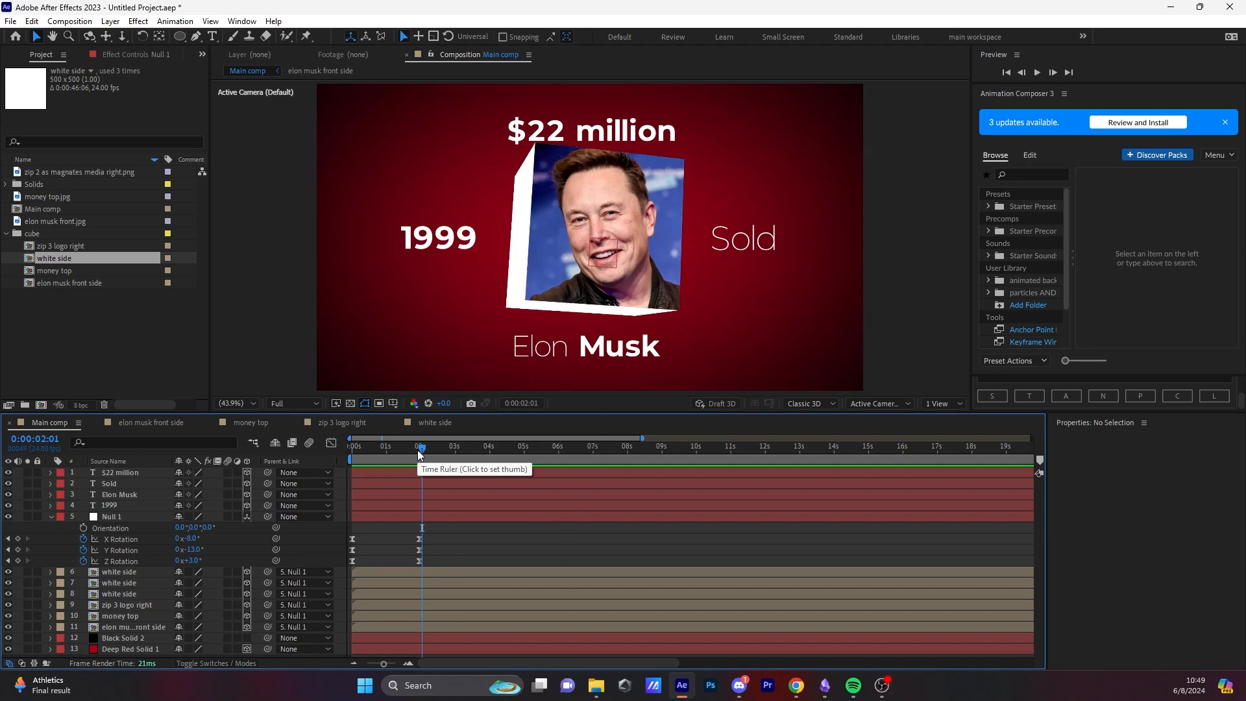
Step: Stagger the Elon Musk, Sold and $22 million layers to start at about 0.8, 1.8 and 2.9 seconds
{"action": "left_click_drag", "start_coordinate": [426, 450], "coordinate": [353, 450]}
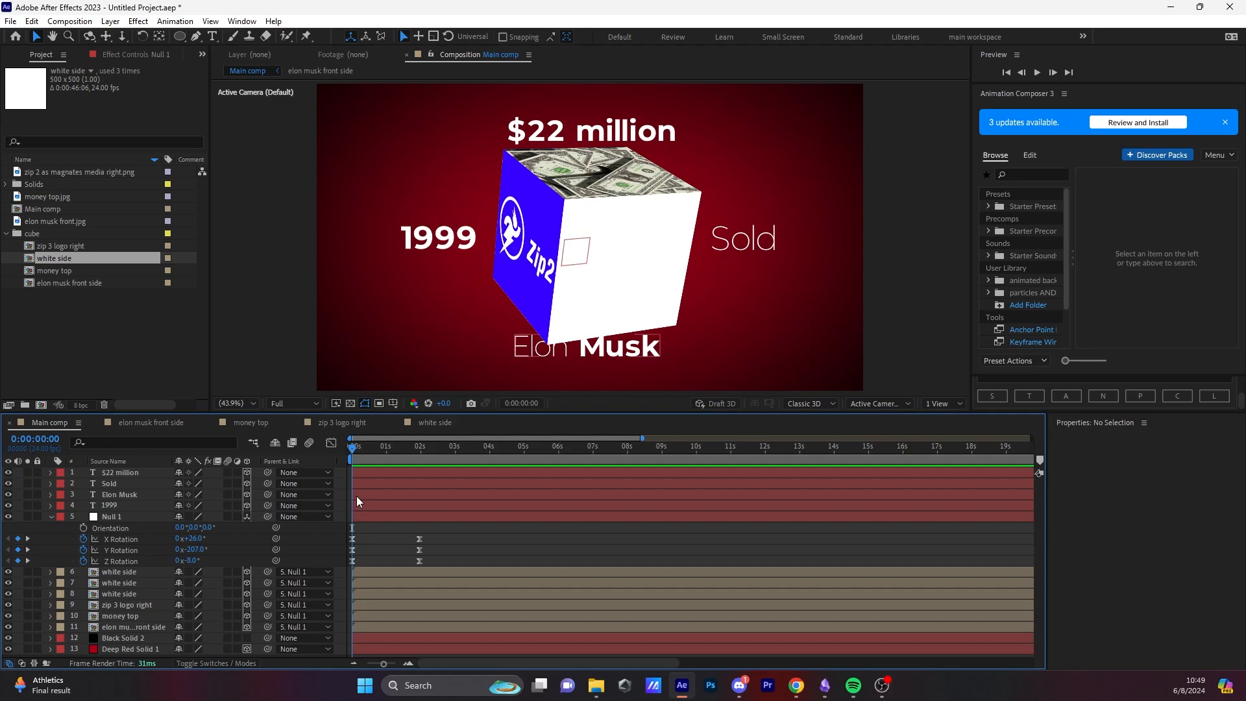
{"action": "left_click", "coordinate": [366, 495]}
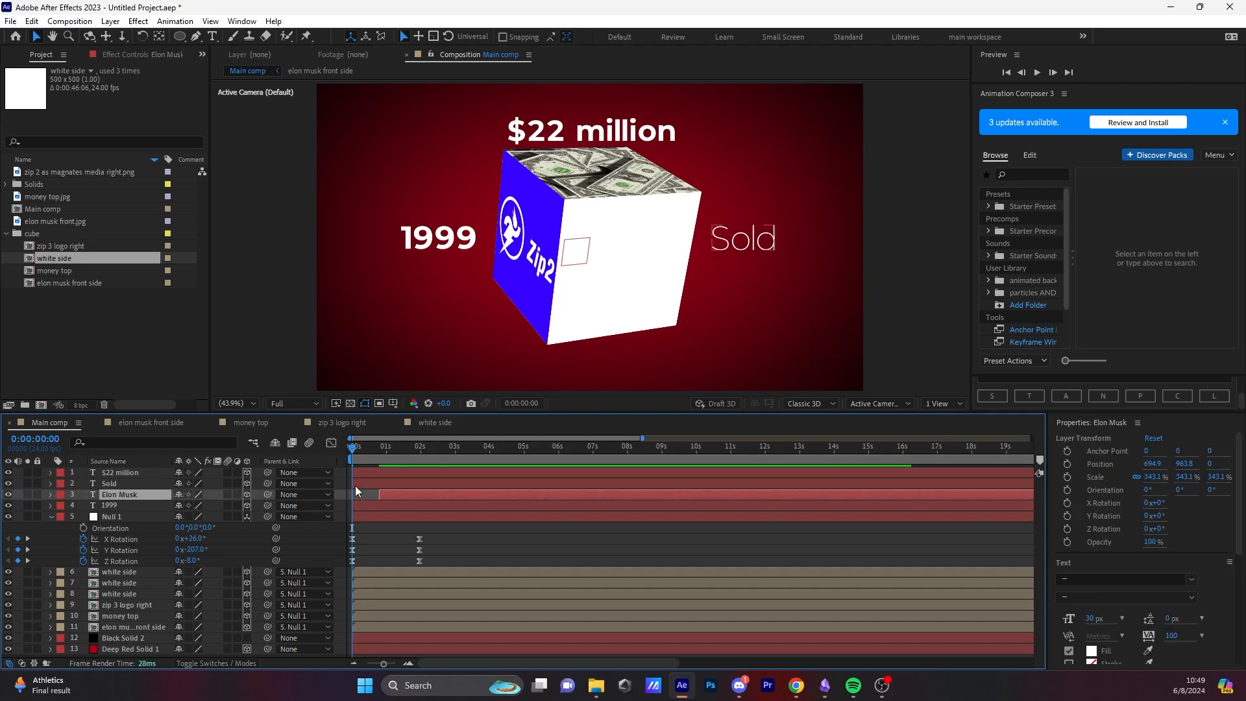
{"action": "left_click_drag", "start_coordinate": [352, 484], "coordinate": [451, 473]}
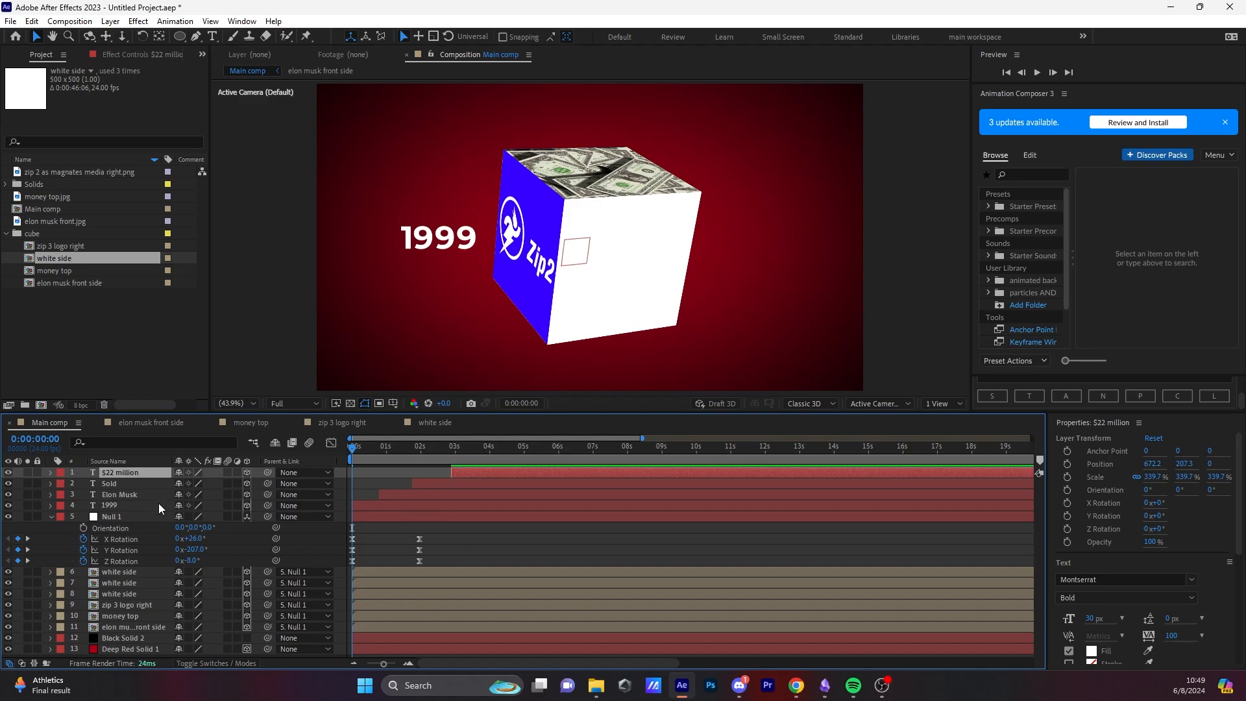
Step: Add an Opacity text animator to the 1999 layer and set its opacity to 0%
{"action": "left_click", "coordinate": [125, 508]}
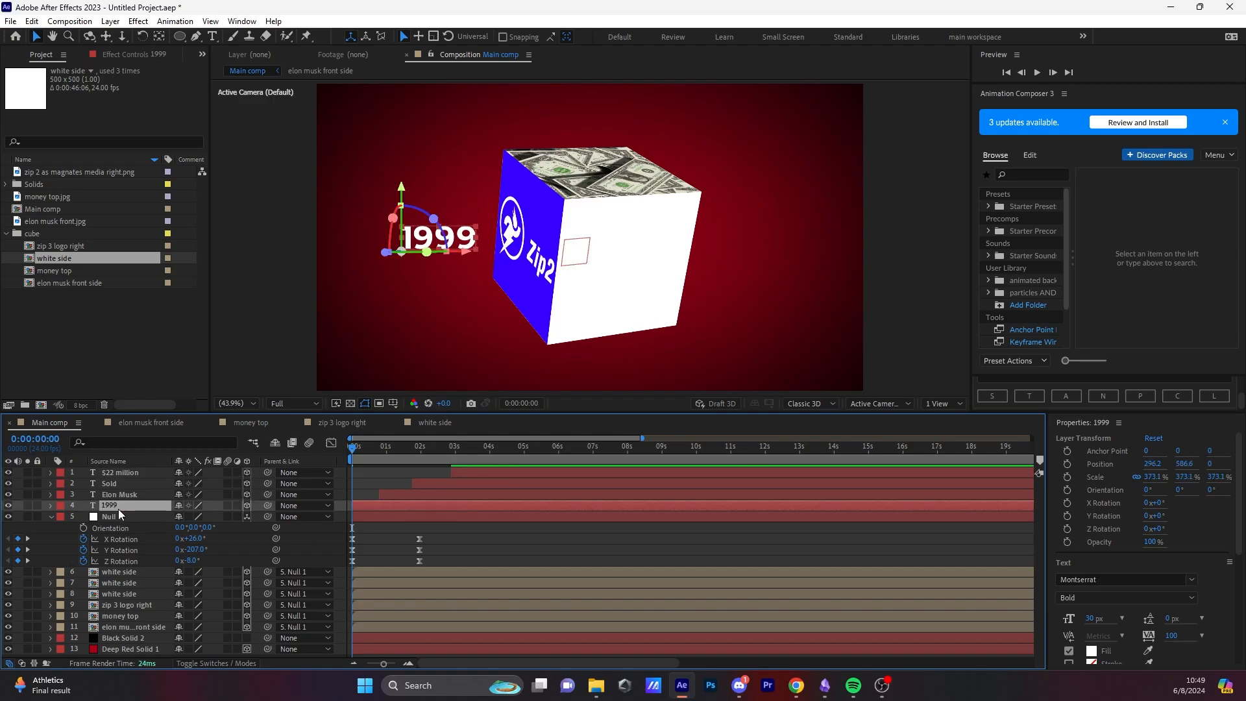
{"action": "left_click", "coordinate": [50, 506]}
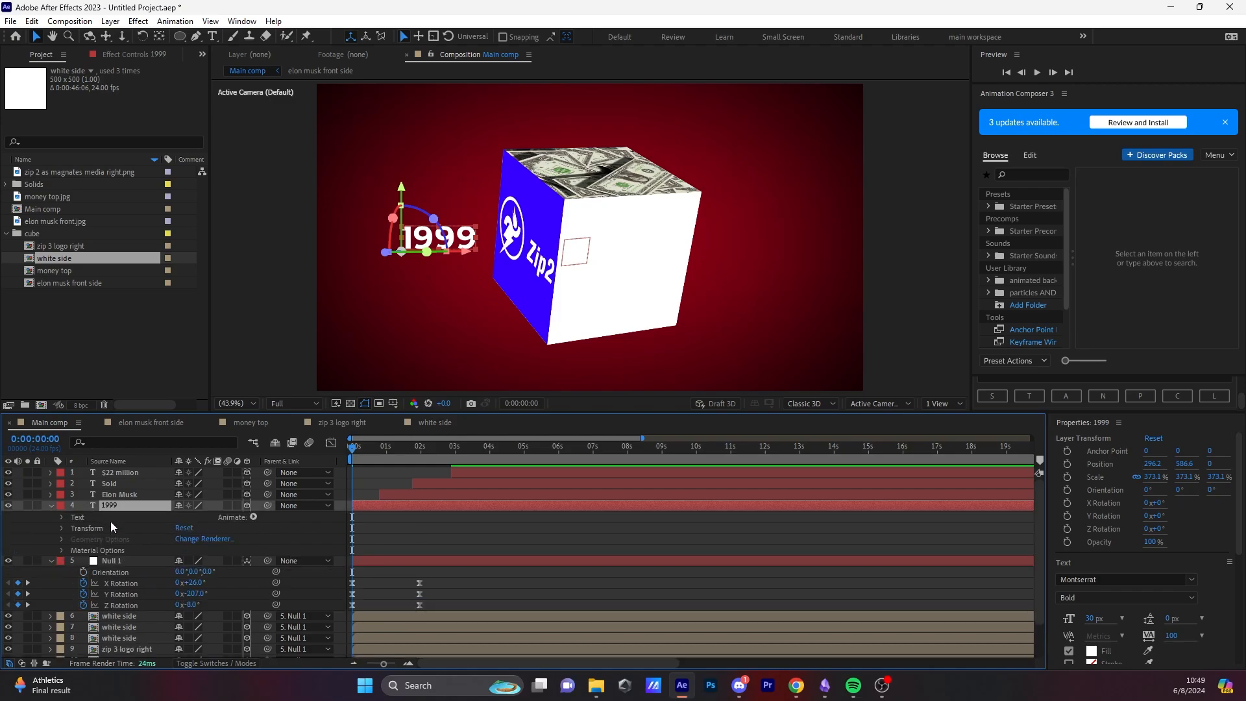
{"action": "left_click", "coordinate": [61, 517]}
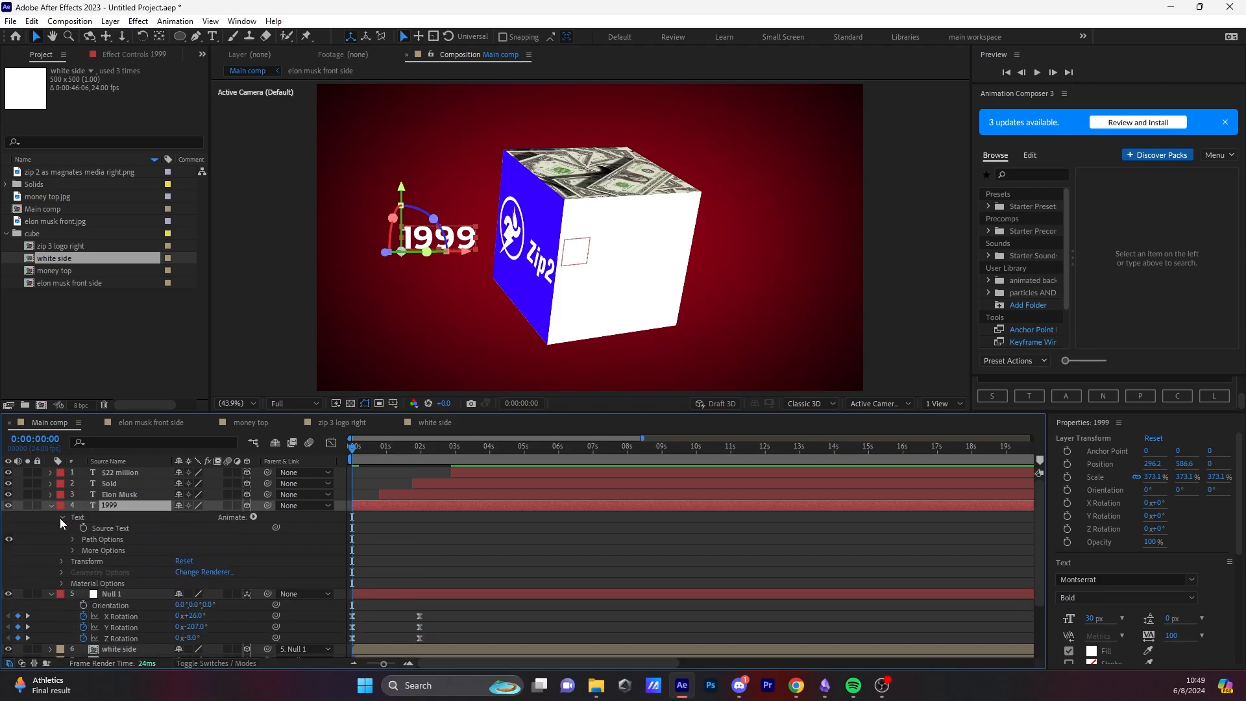
{"action": "left_click", "coordinate": [253, 517]}
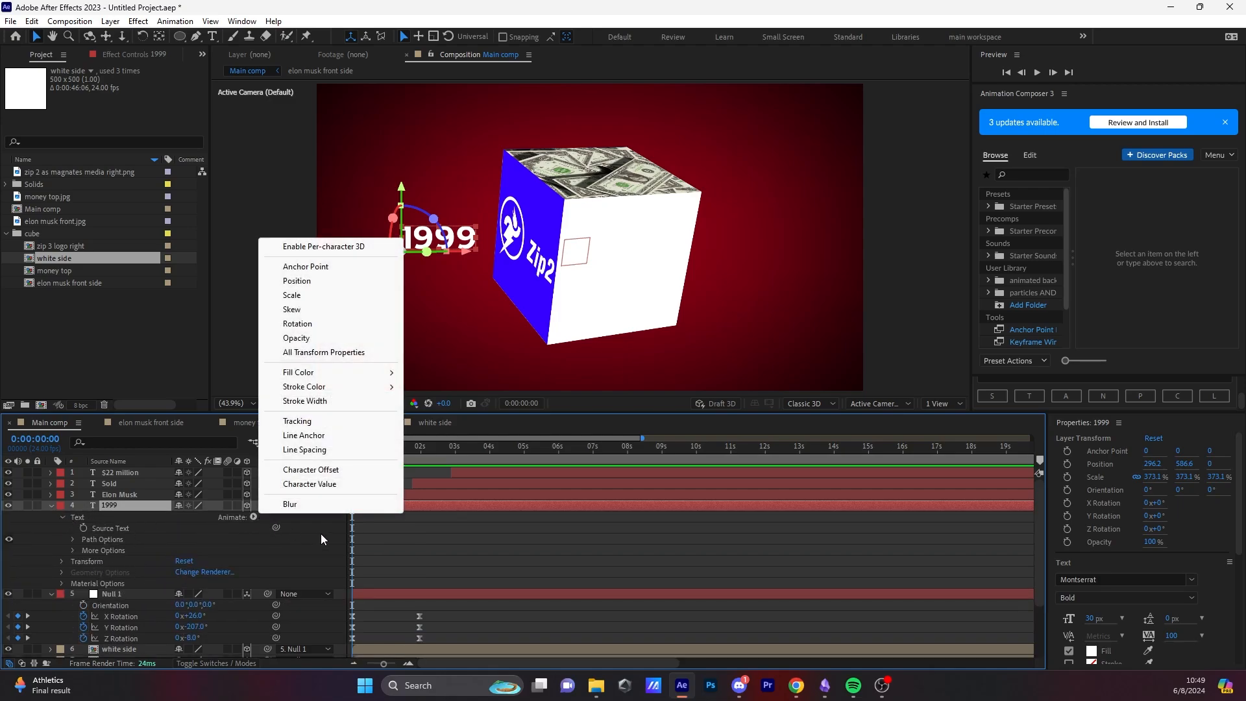
{"action": "left_click", "coordinate": [323, 338]}
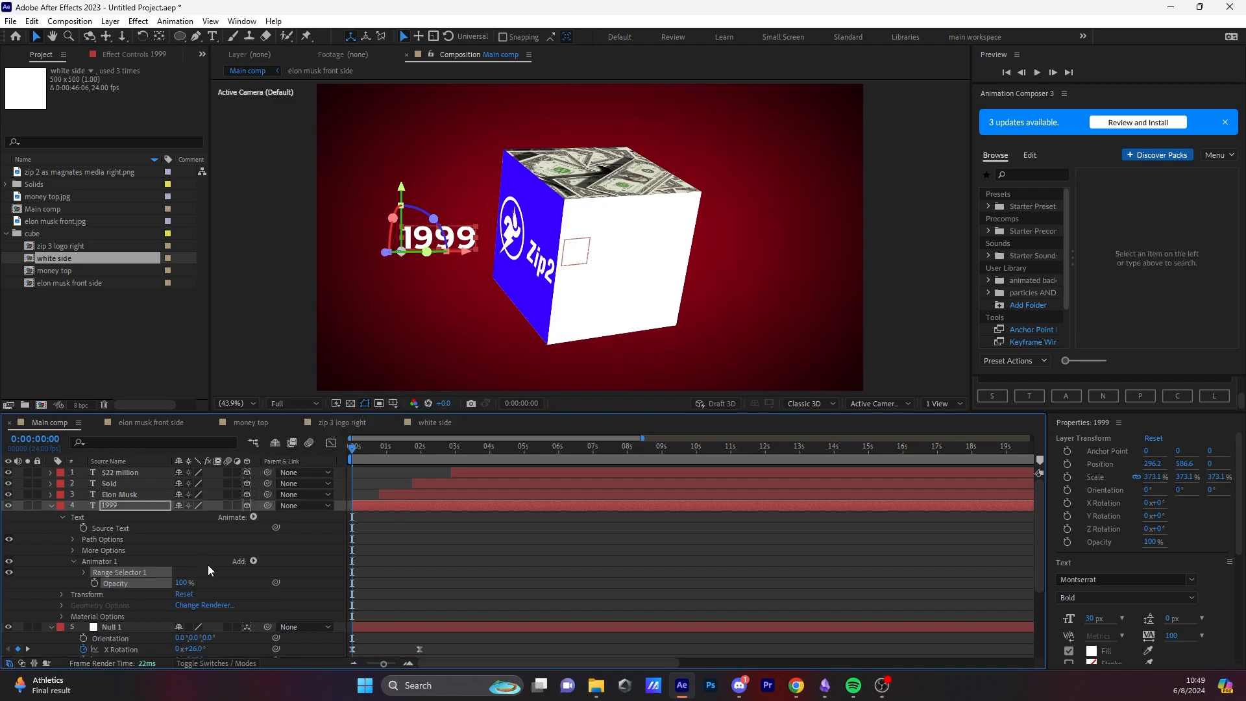
{"action": "scroll", "coordinate": [208, 540], "scroll_direction": "down", "scroll_amount": 1}
{"action": "left_click", "coordinate": [184, 550]}
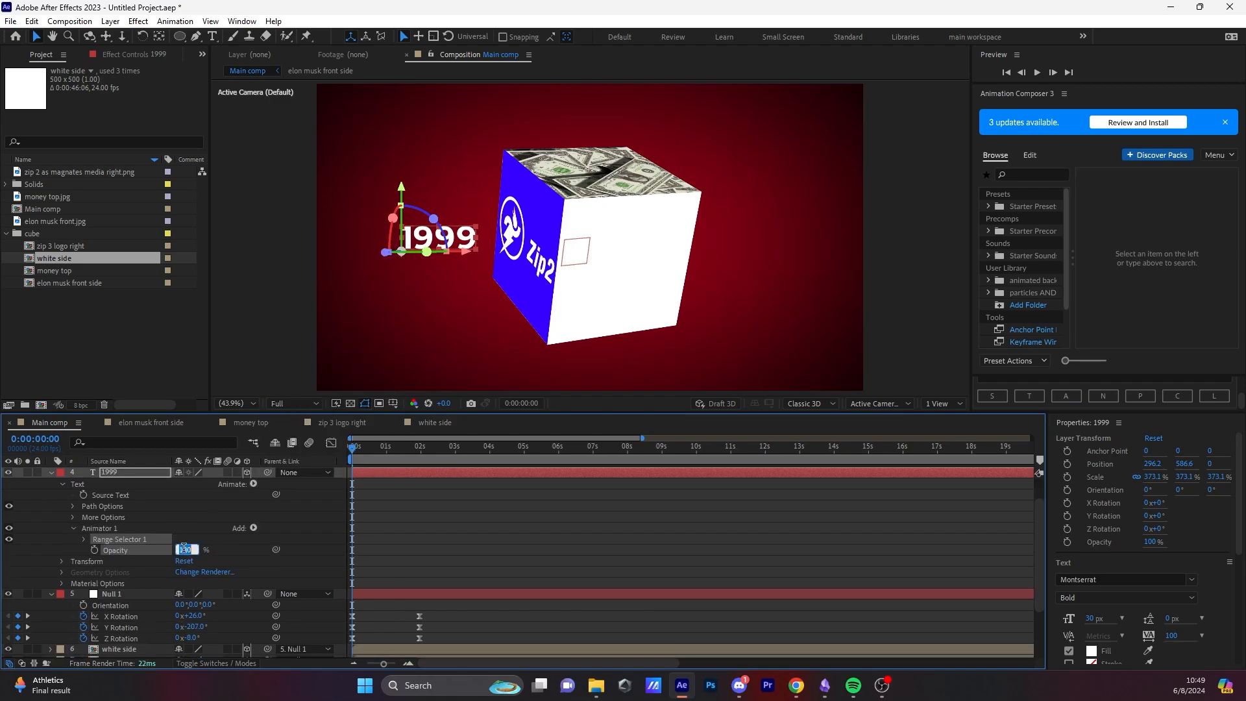
{"action": "type", "text": "0"}
{"action": "key", "text": "Return"}
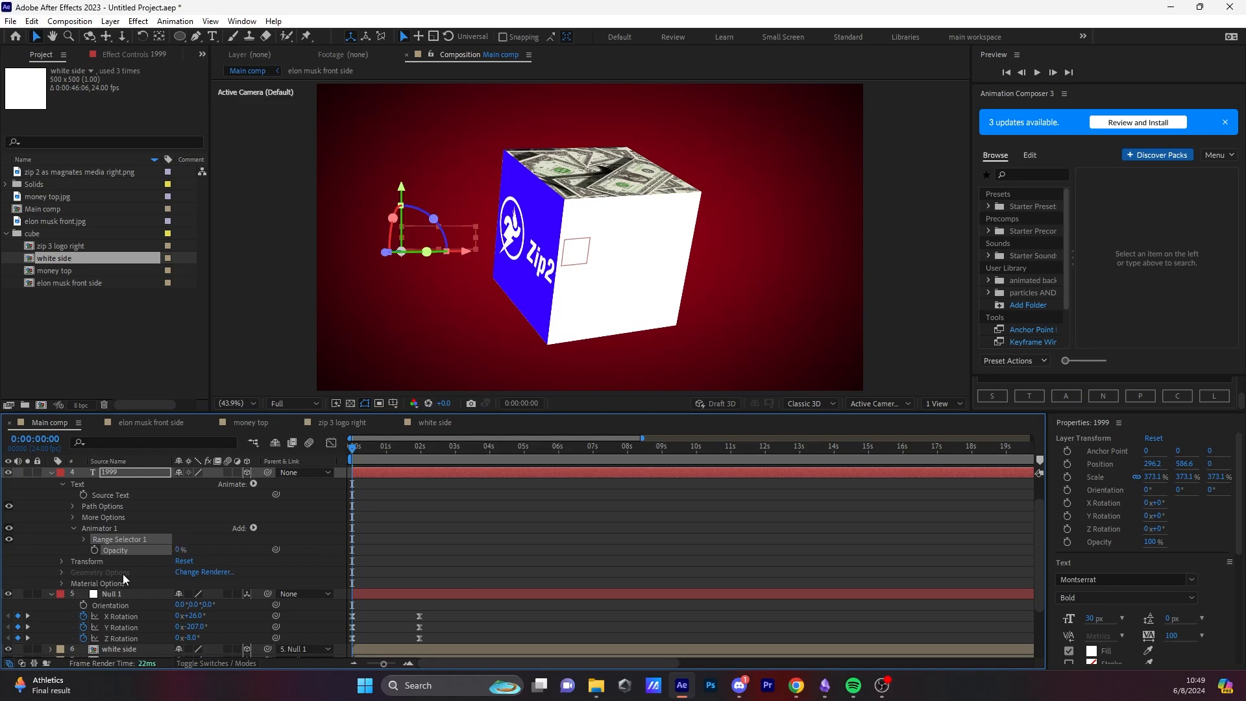
Step: Keyframe the 1999 layer's Range Selector Start from 0% at time 0 to 100% at 0:00:01:13, and preview the reveal
{"action": "left_click", "coordinate": [84, 538]}
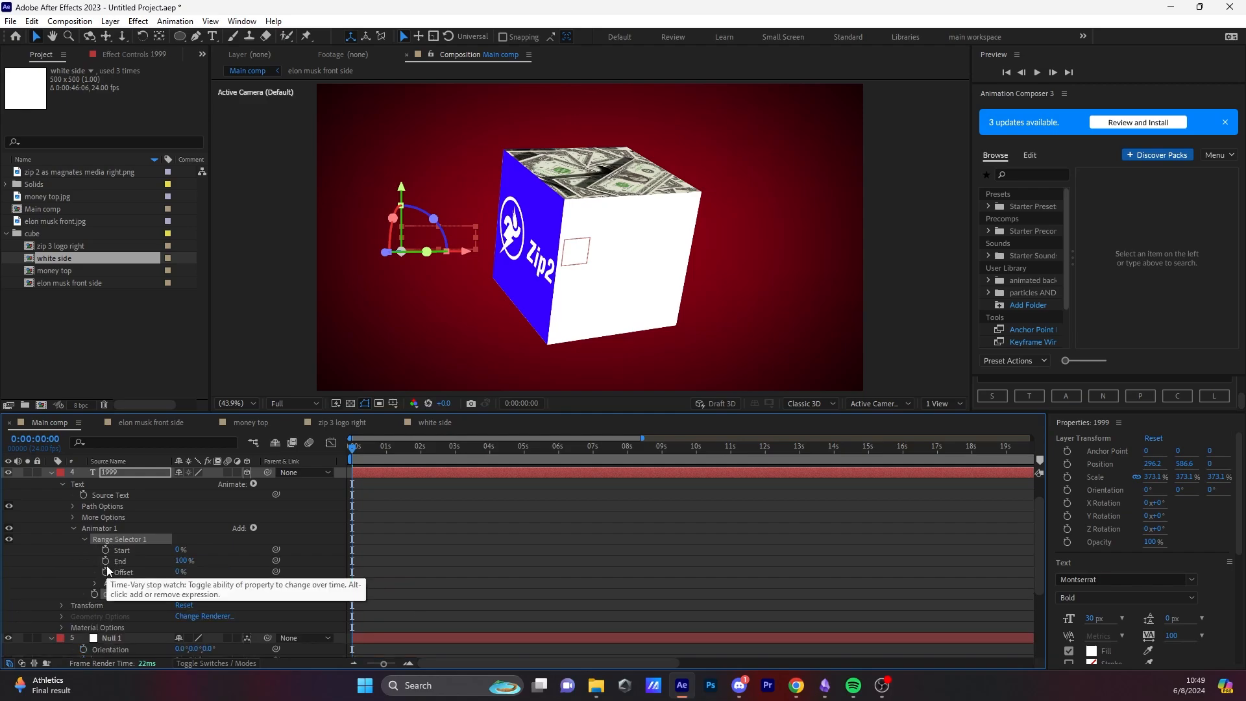
{"action": "left_click", "coordinate": [105, 550]}
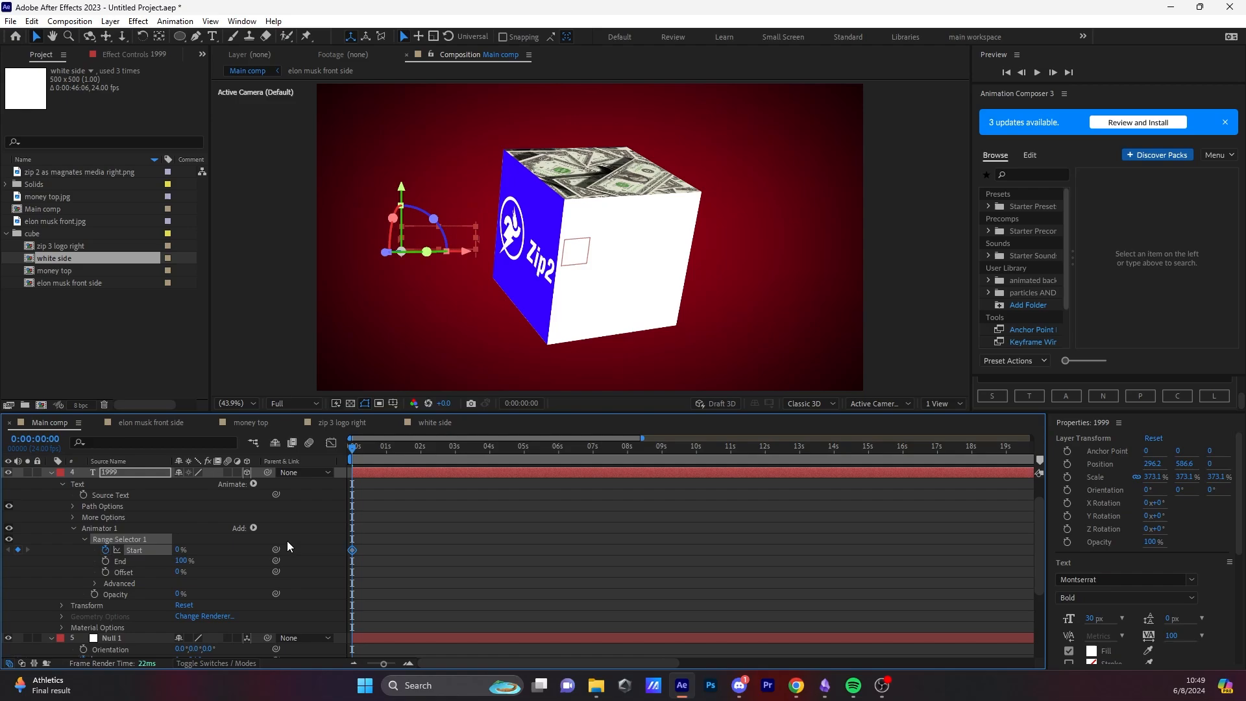
{"action": "left_click_drag", "start_coordinate": [356, 455], "coordinate": [404, 461]}
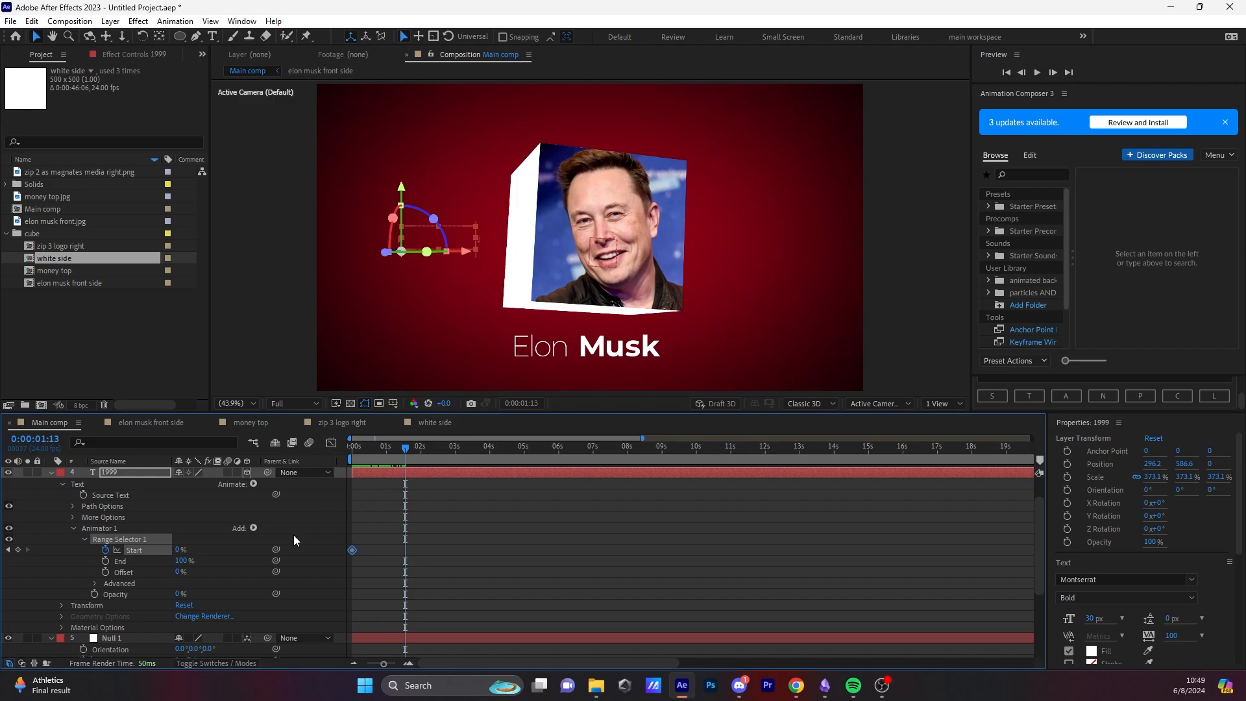
{"action": "left_click", "coordinate": [181, 550]}
{"action": "type", "text": "100"}
{"action": "key", "text": "Return"}
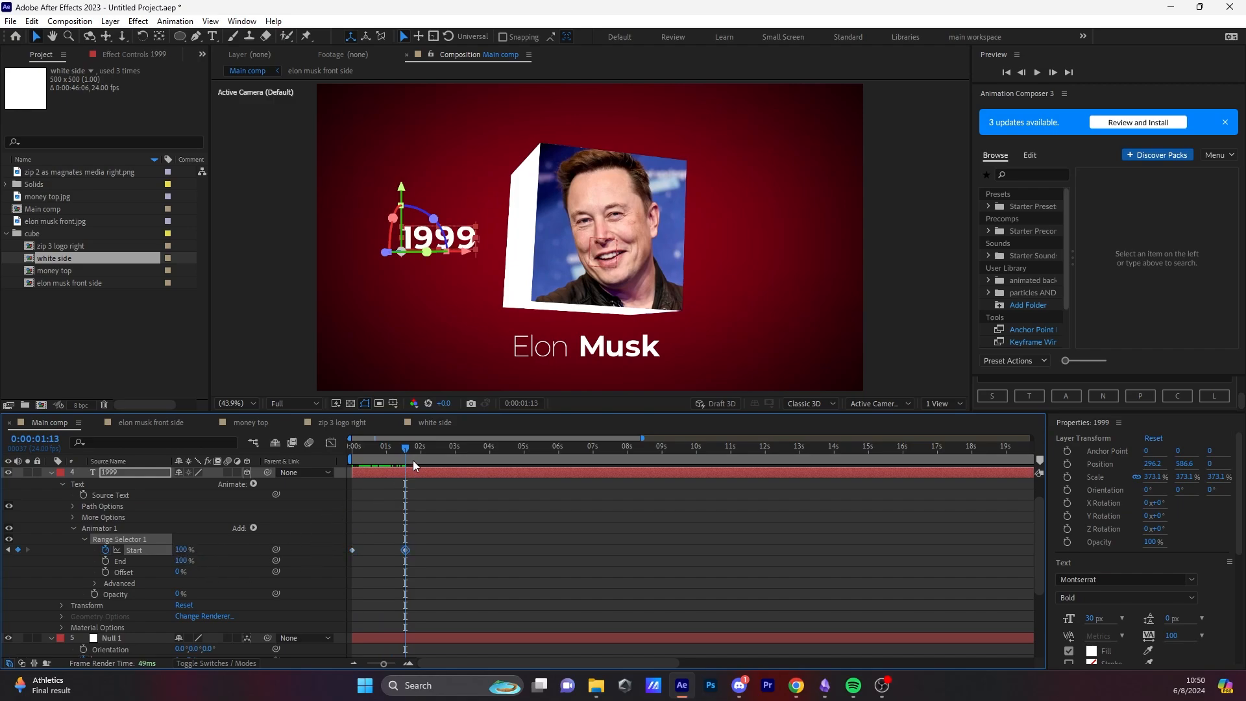
{"action": "left_click_drag", "start_coordinate": [403, 453], "coordinate": [332, 471]}
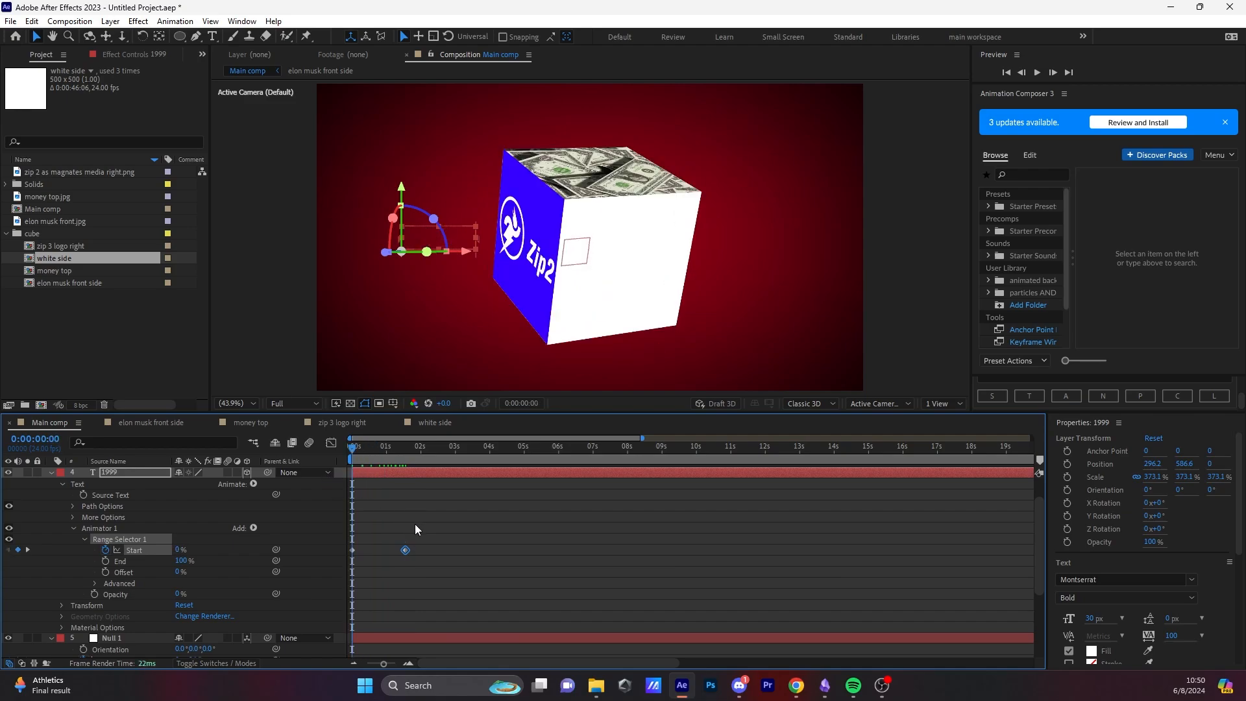
{"action": "left_click", "coordinate": [538, 557]}
{"action": "key", "text": "space"}
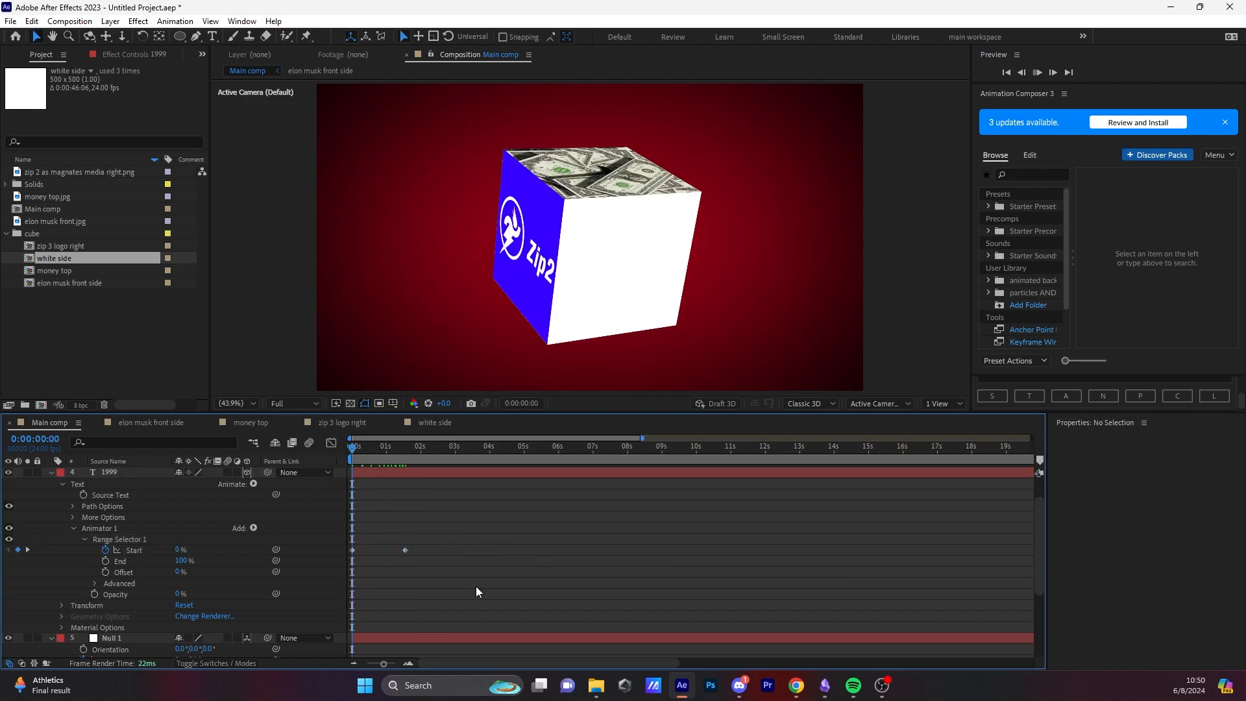
{"action": "key", "text": "space"}
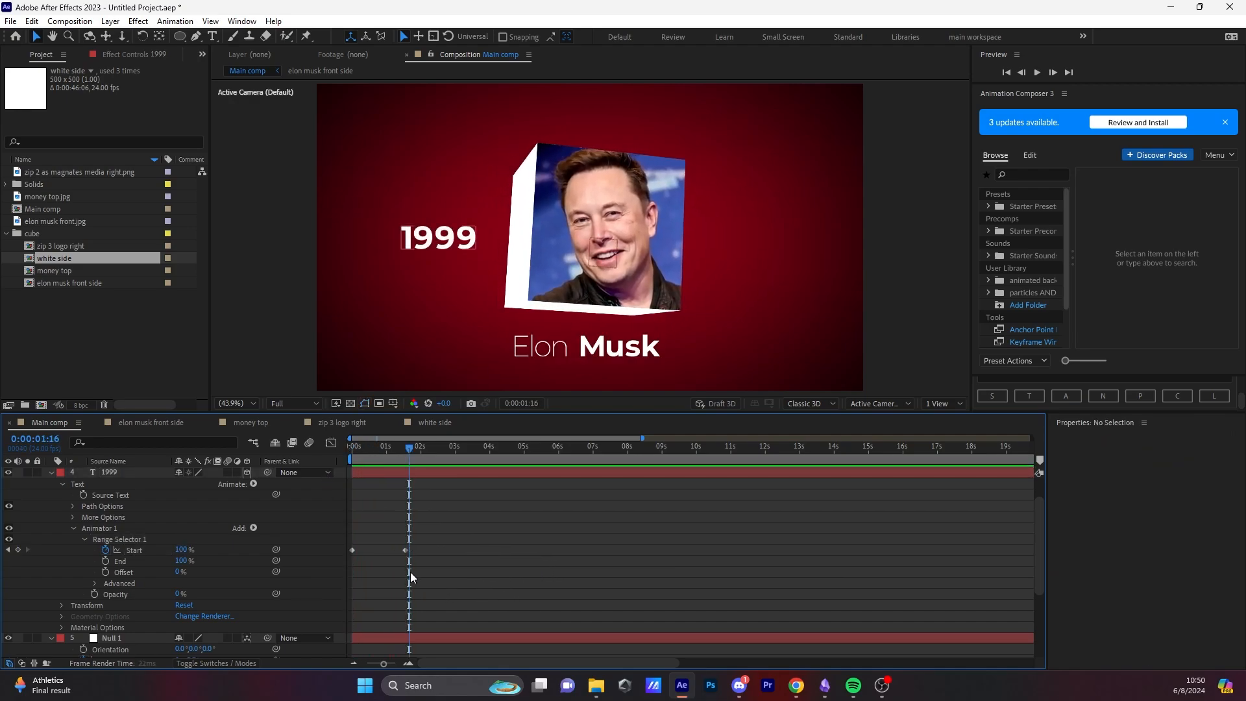
Step: Apply Easy Ease to both Range Selector Start keyframes of the 1999 layer, check the speed graph and preview from time 0
{"action": "left_click_drag", "start_coordinate": [431, 559], "coordinate": [348, 544]}
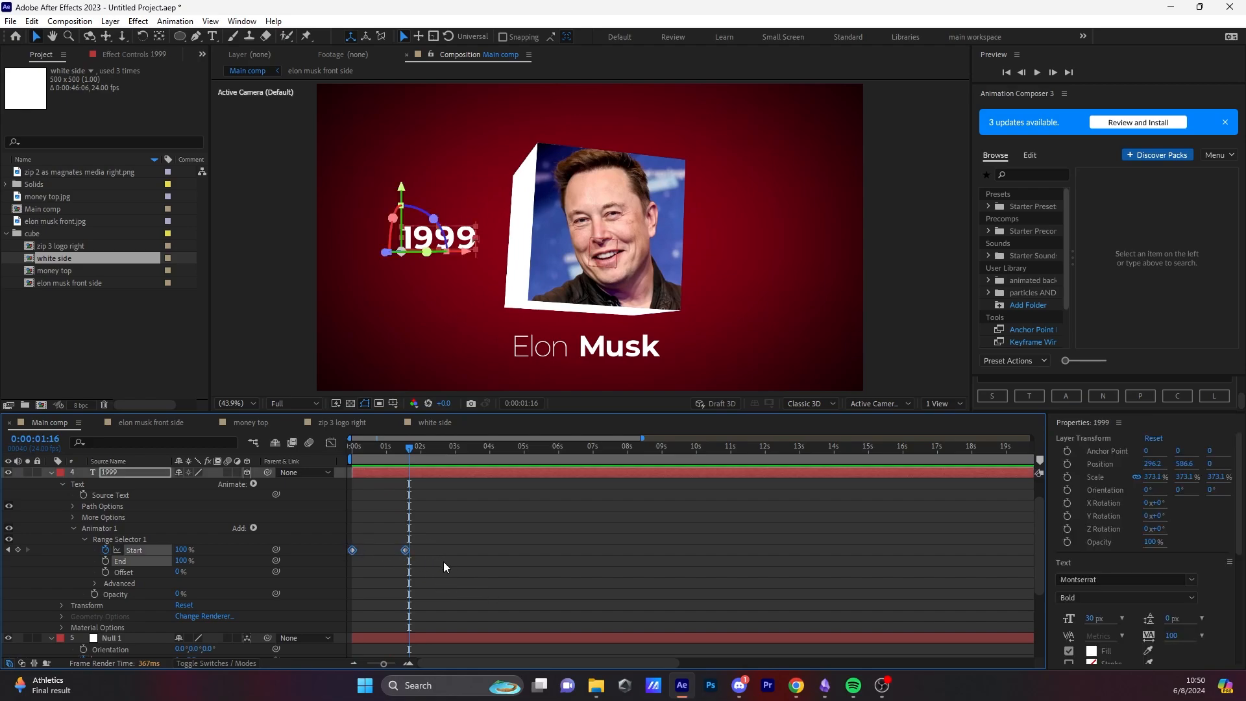
{"action": "left_click", "coordinate": [331, 443]}
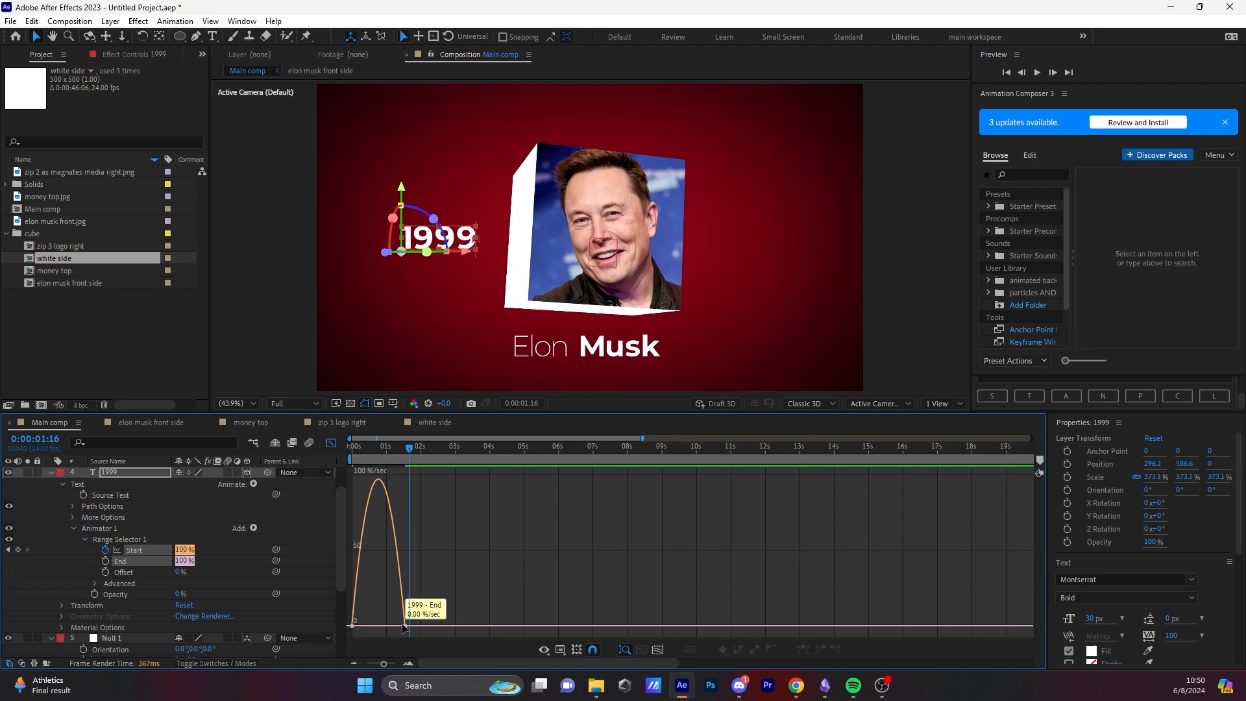
{"action": "left_click_drag", "start_coordinate": [432, 576], "coordinate": [348, 638]}
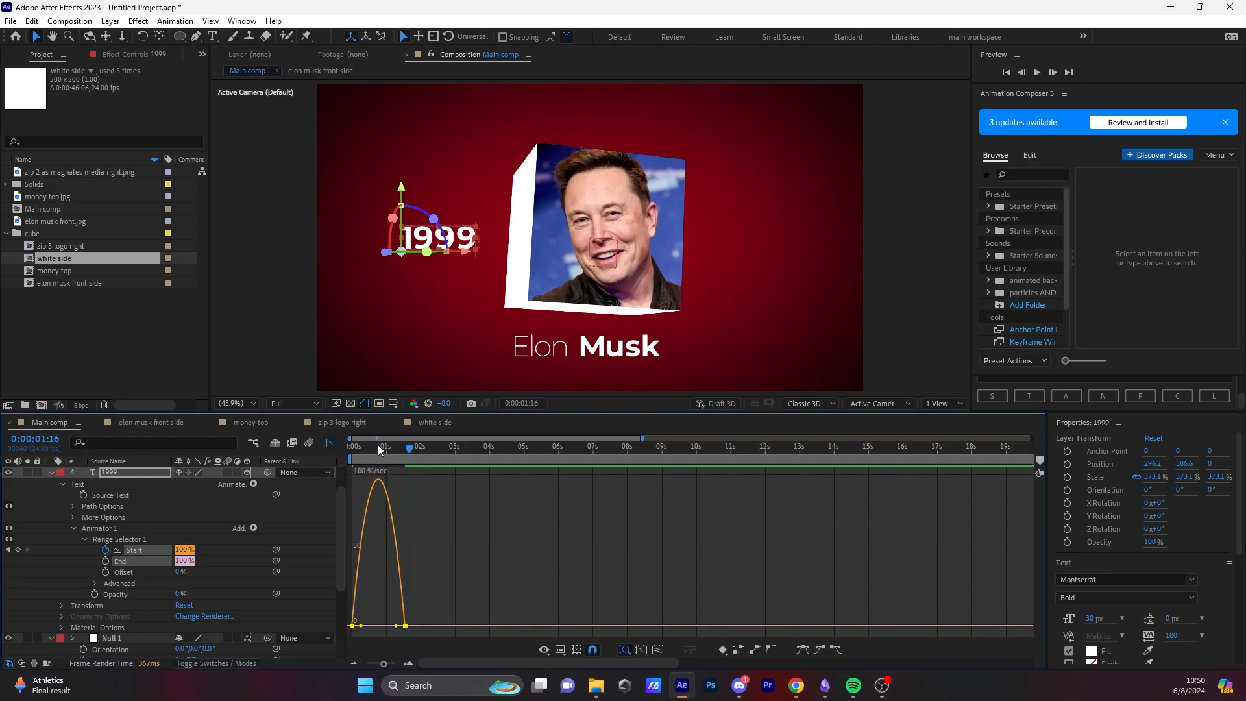
{"action": "left_click", "coordinate": [331, 443]}
{"action": "left_click_drag", "start_coordinate": [393, 451], "coordinate": [337, 459]}
{"action": "key", "text": "space"}
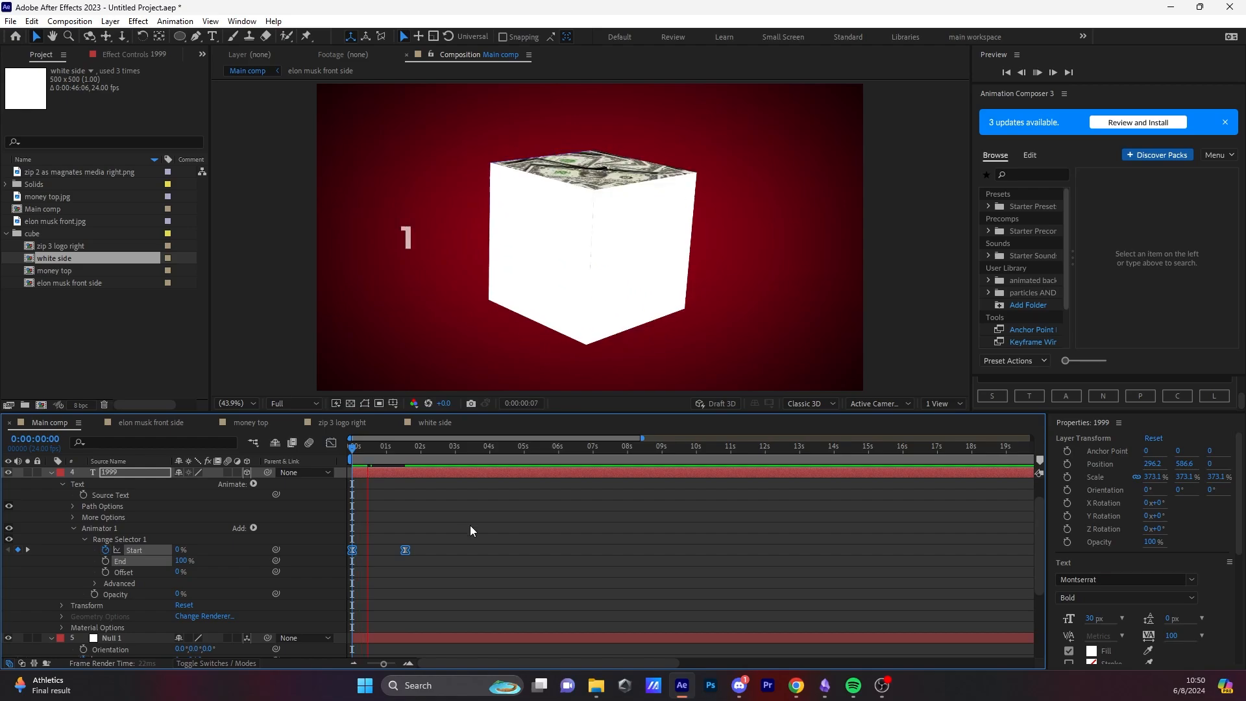
Step: Preview the 1999 text reveal from time 0 with nothing selected
{"action": "key", "text": "space"}
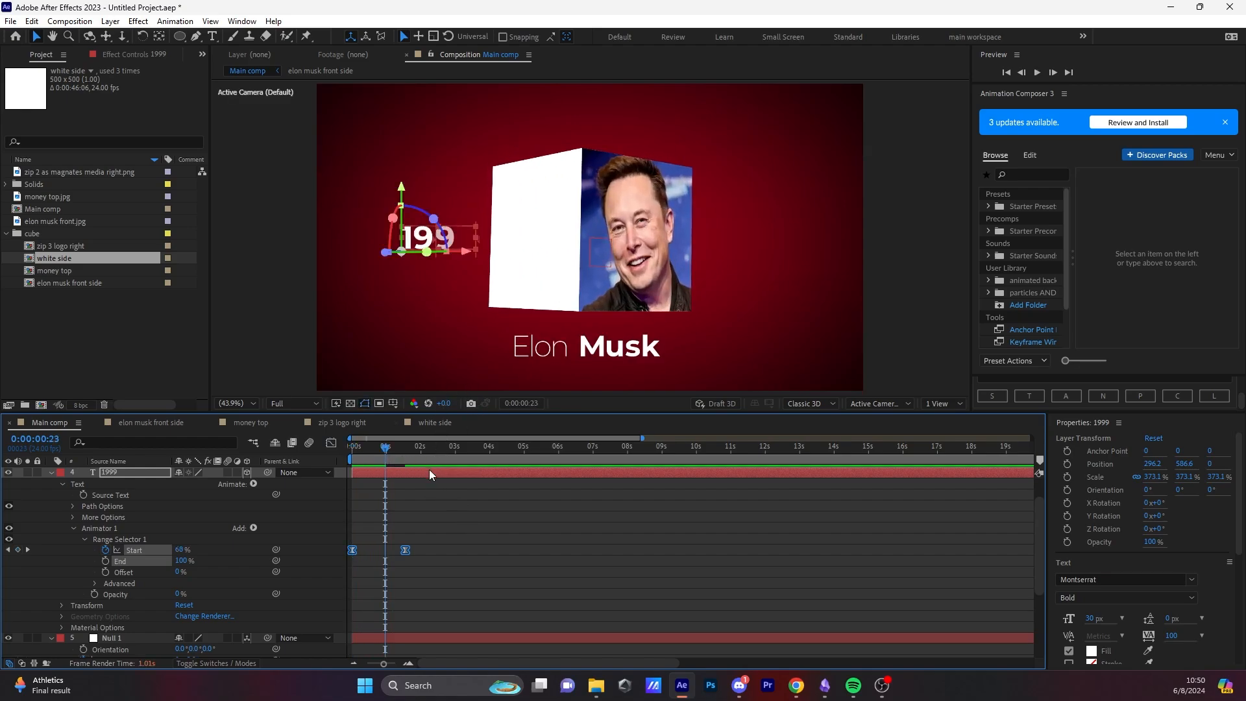
{"action": "left_click_drag", "start_coordinate": [388, 449], "coordinate": [348, 451]}
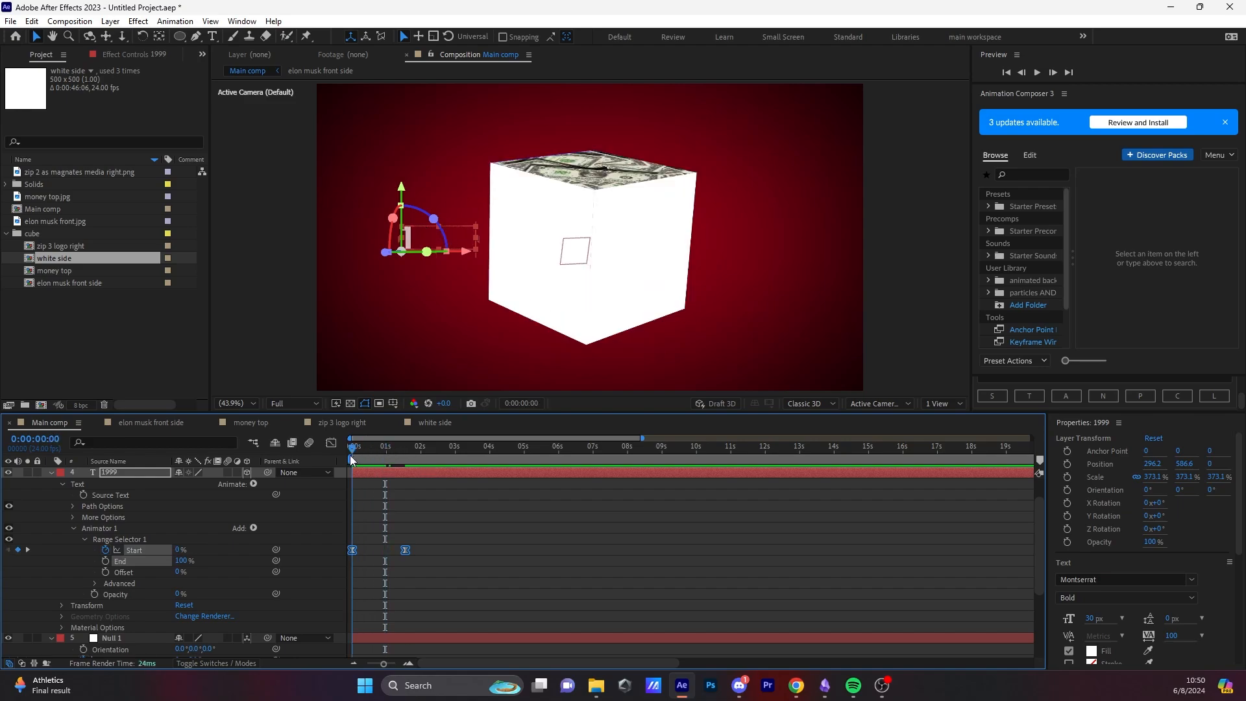
{"action": "left_click", "coordinate": [438, 513]}
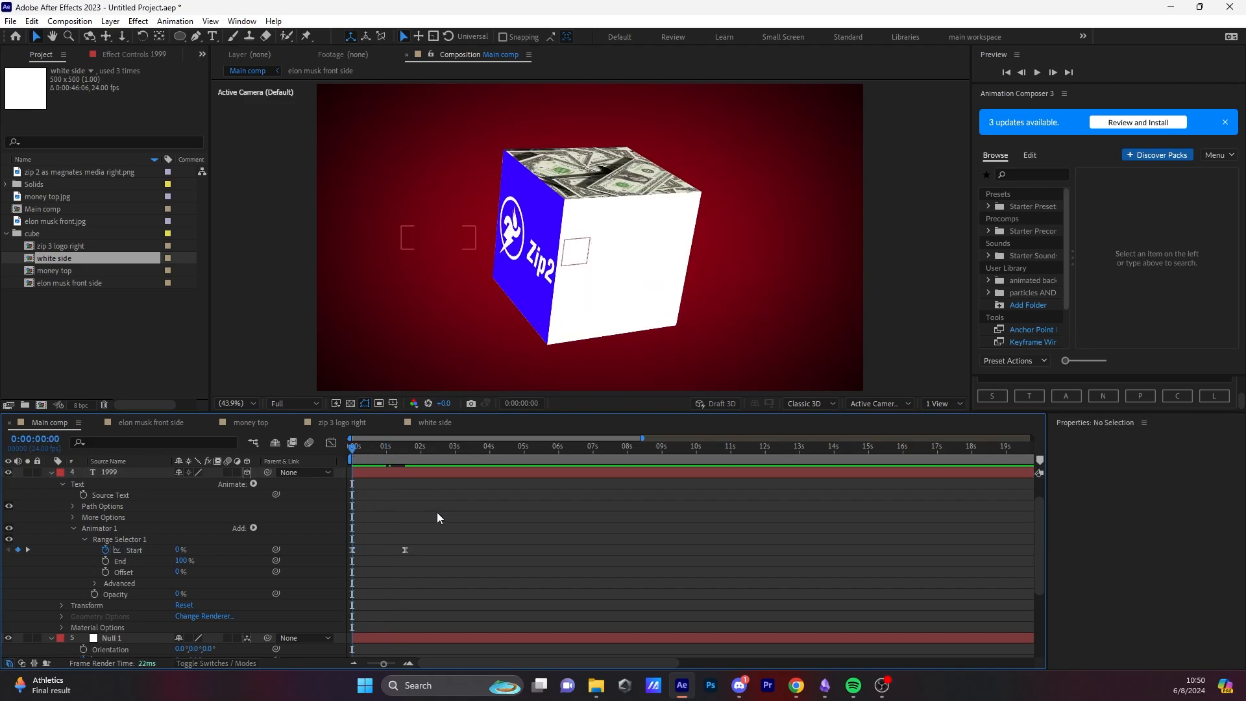
{"action": "key", "text": "space"}
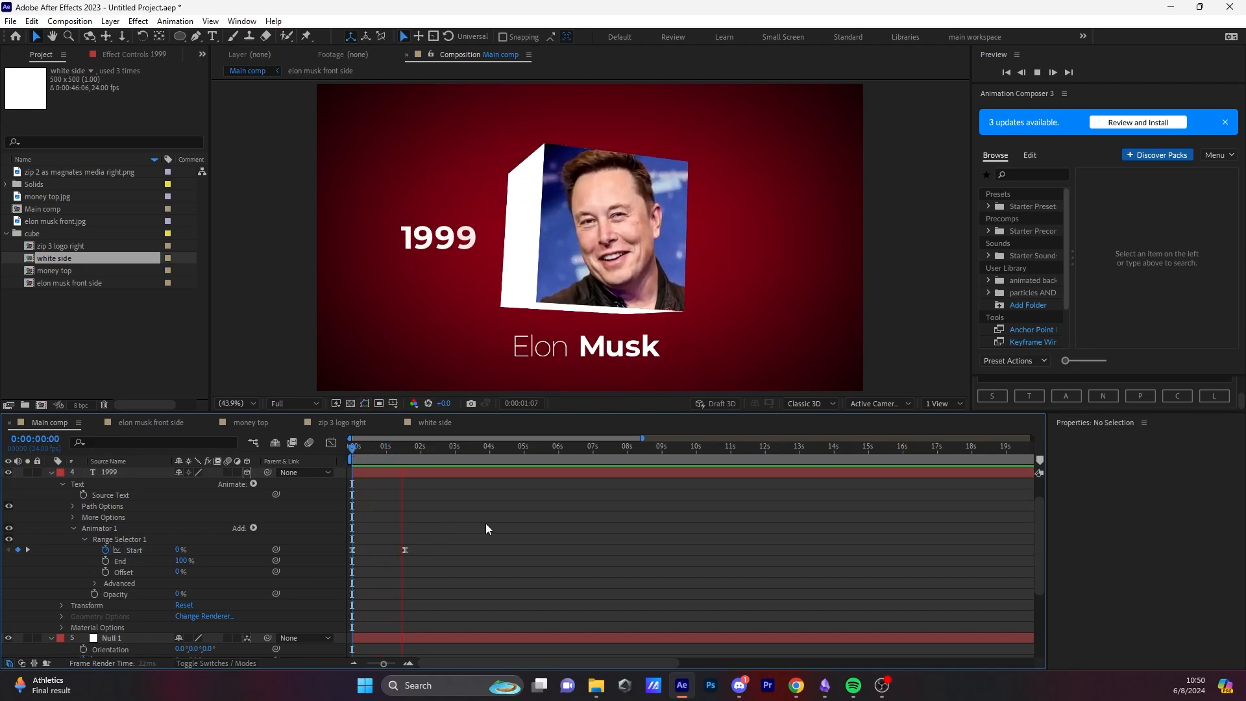
Step: Try the Quarter preview resolution, return the composition to Full and replay the animation from the start
{"action": "left_click", "coordinate": [316, 404]}
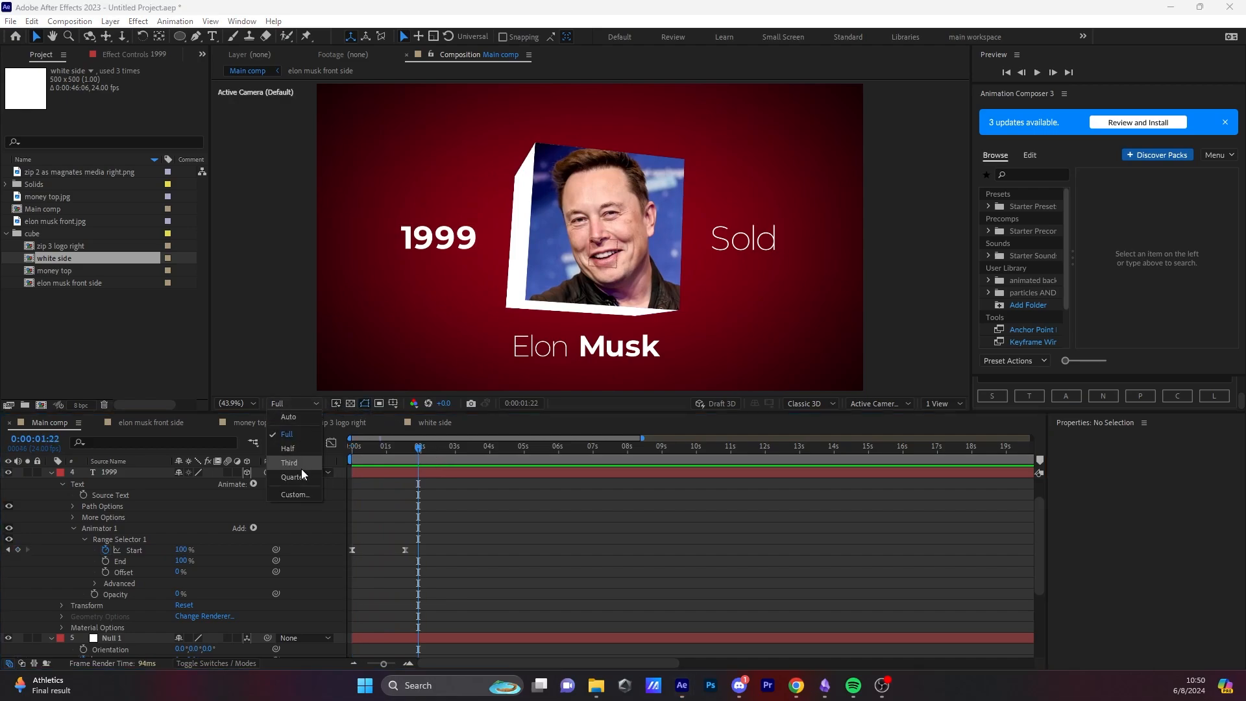
{"action": "left_click", "coordinate": [301, 471]}
{"action": "left_click", "coordinate": [296, 405]}
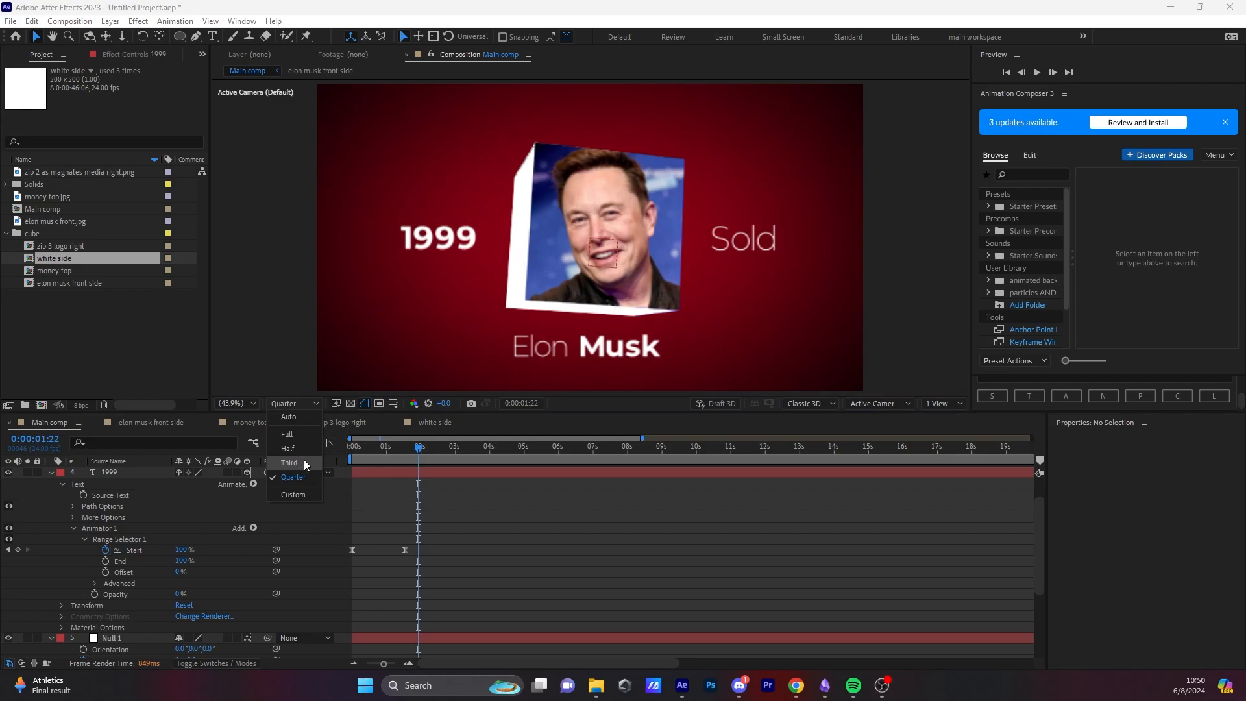
{"action": "left_click", "coordinate": [301, 434]}
{"action": "left_click_drag", "start_coordinate": [423, 464], "coordinate": [327, 454]}
{"action": "key", "text": "space"}
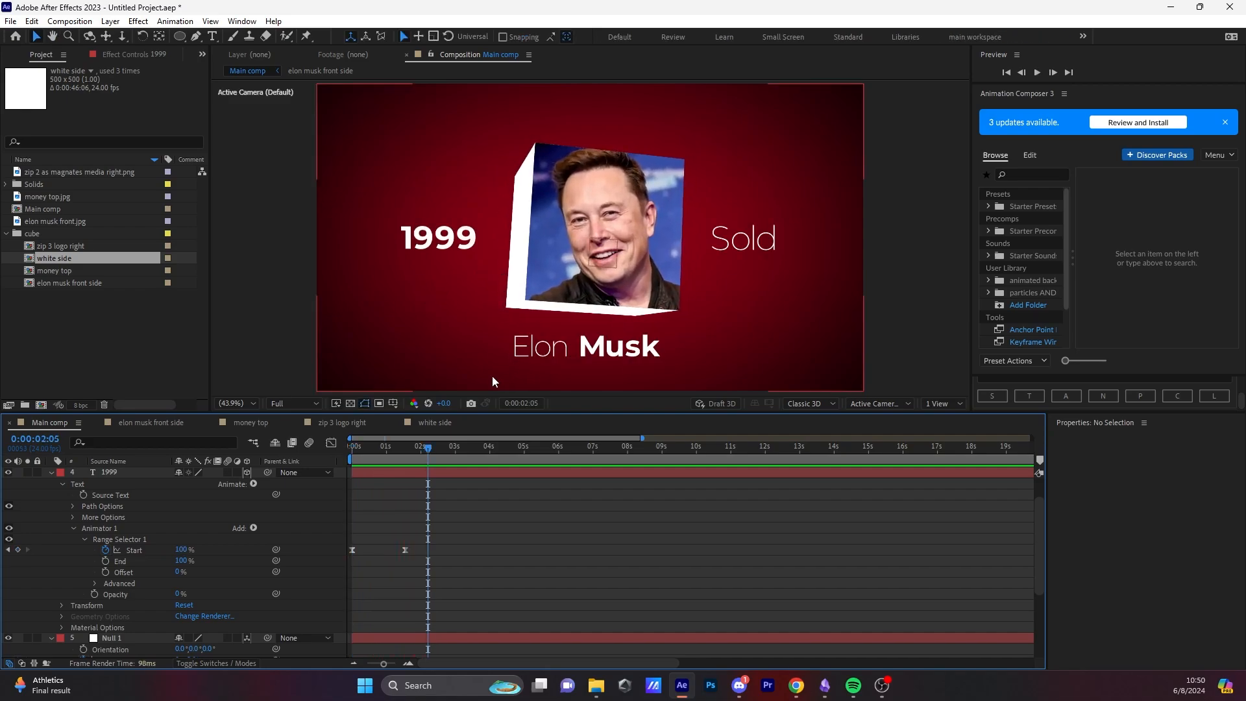
Step: Save Animator 1 of the 1999 layer as an animation preset named "text animation character by character.ffx" in User Presets
{"action": "left_click", "coordinate": [371, 567]}
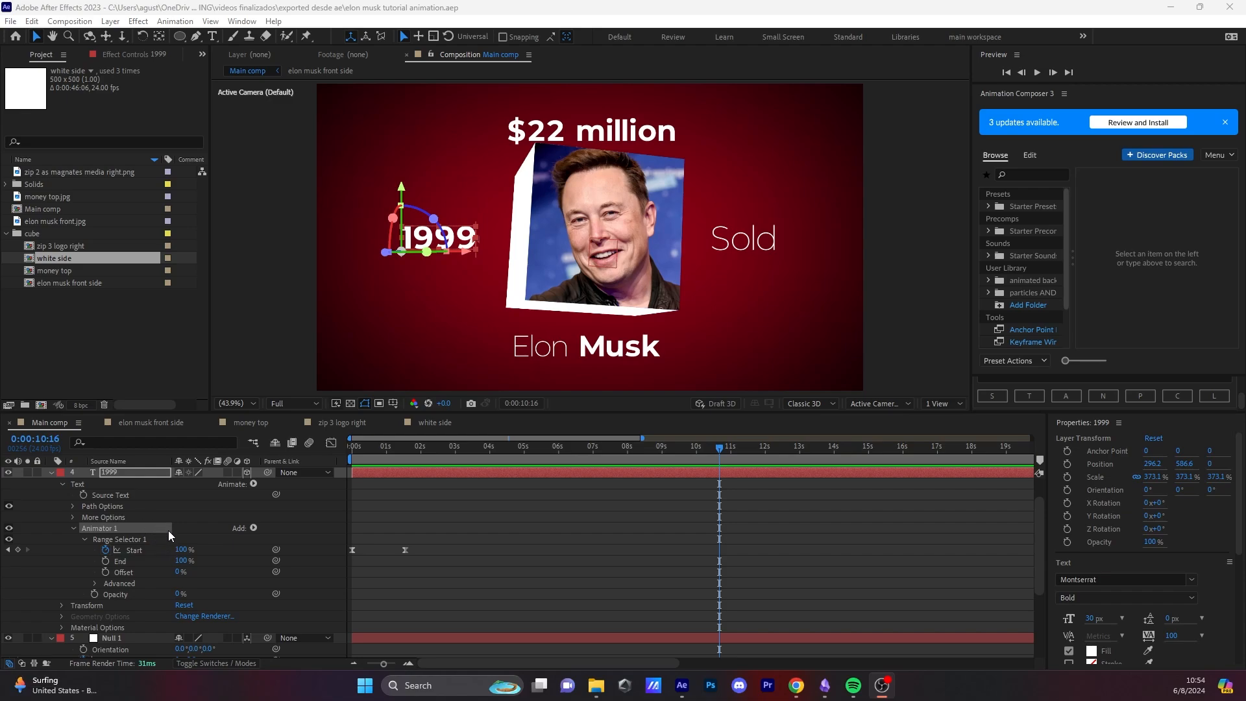
{"action": "left_click", "coordinate": [123, 516]}
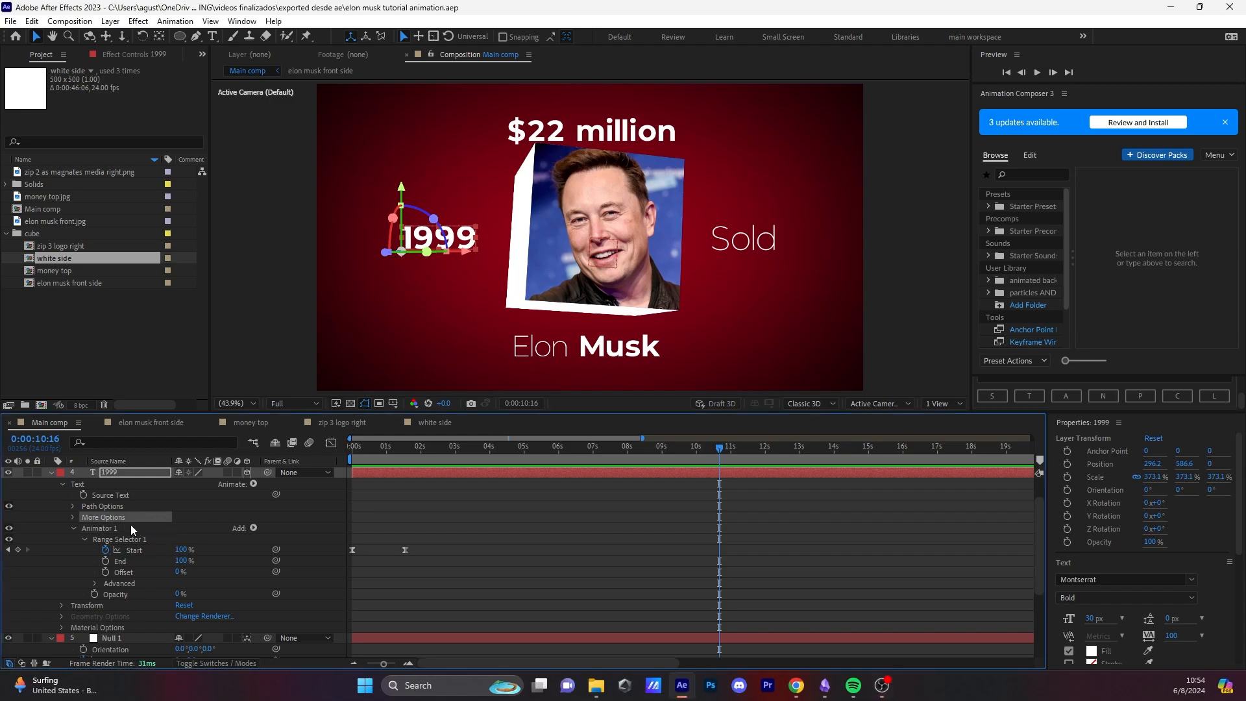
{"action": "left_click", "coordinate": [125, 530]}
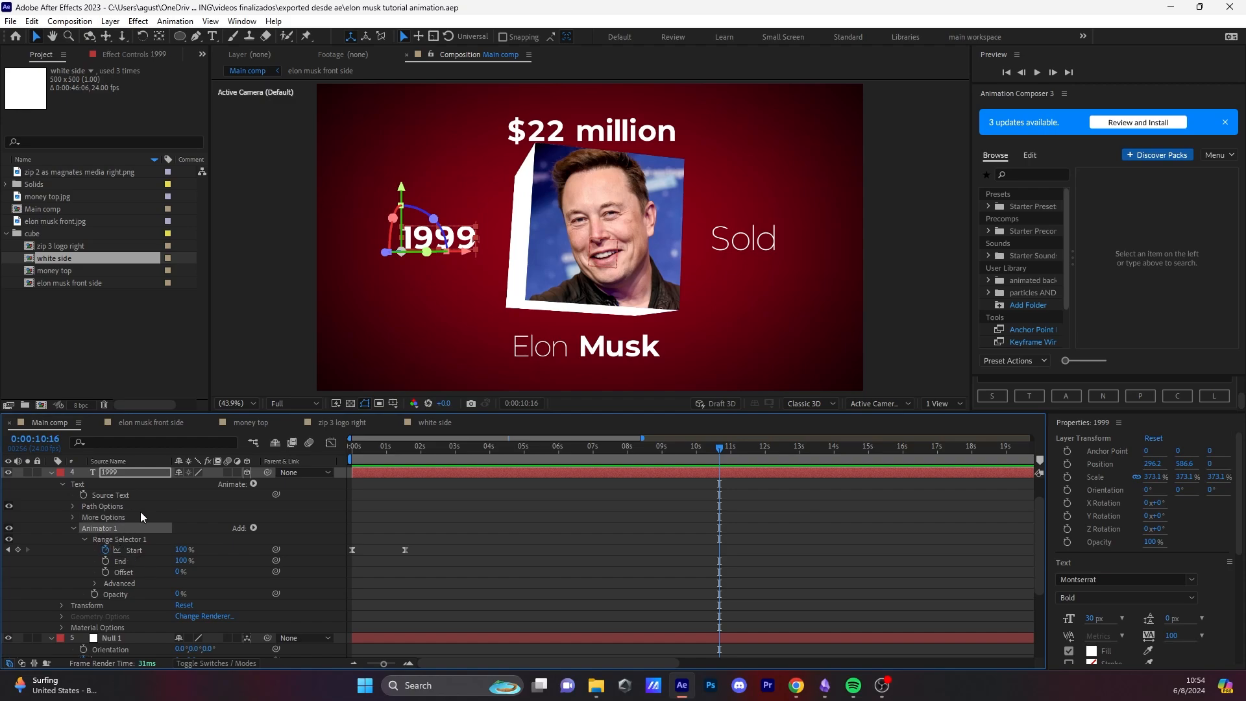
{"action": "left_click", "coordinate": [172, 21]}
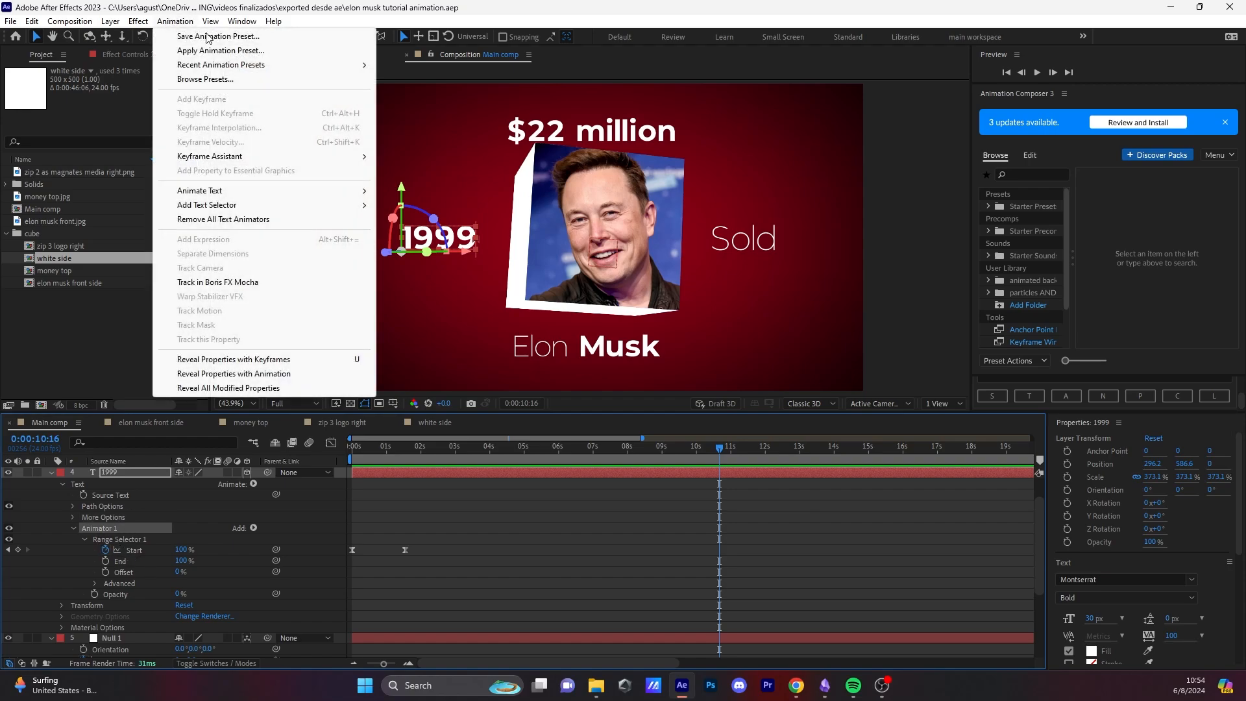
{"action": "left_click", "coordinate": [259, 36]}
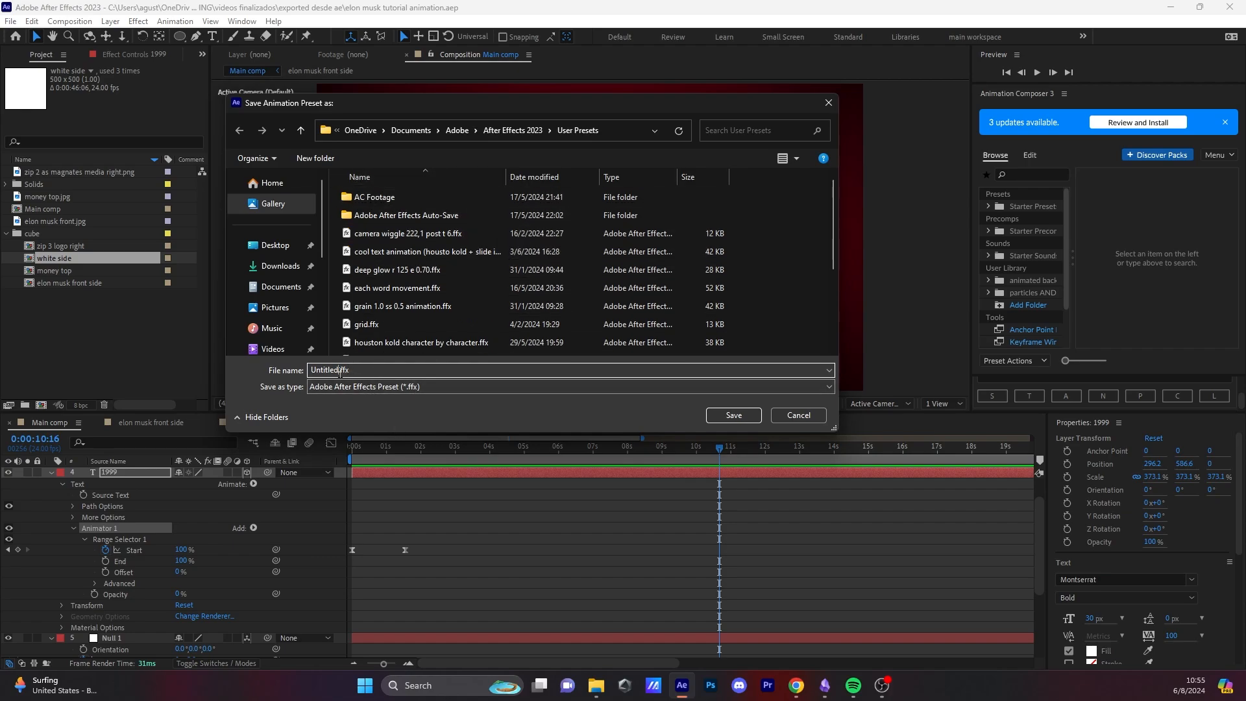
{"action": "left_click_drag", "start_coordinate": [342, 371], "coordinate": [310, 370]}
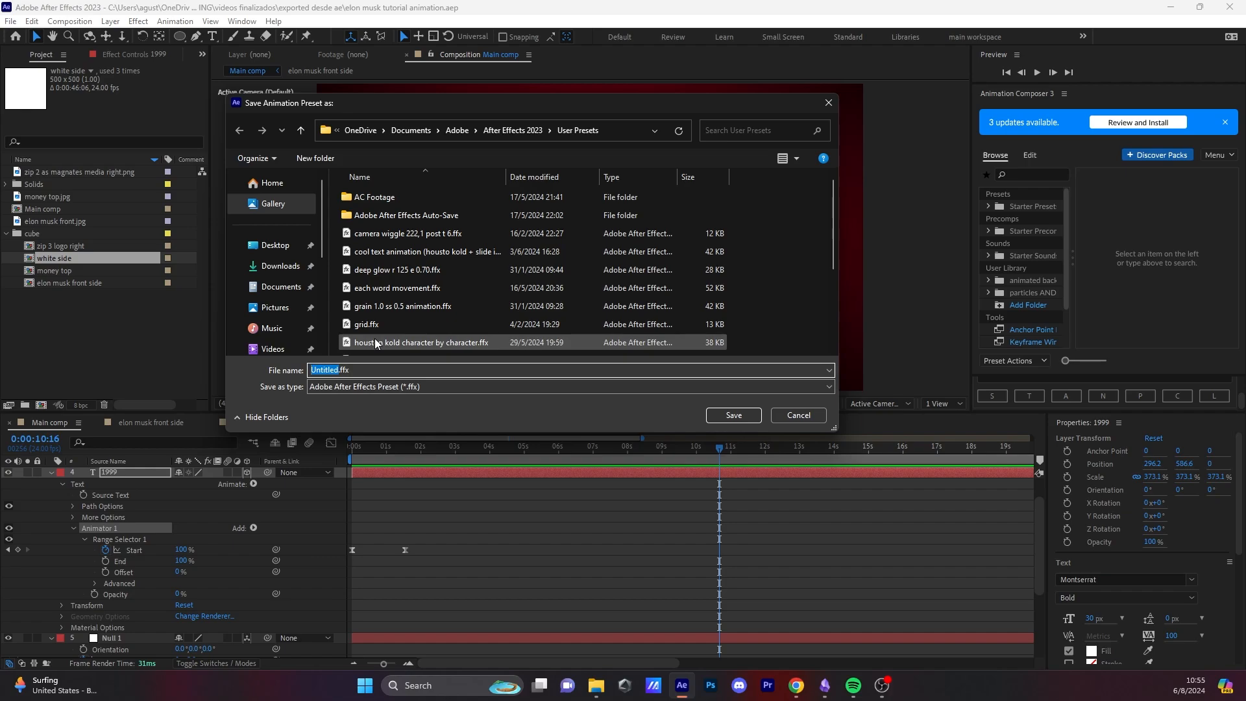
{"action": "type", "text": "text animation charc"}
{"action": "key", "text": "BackSpace"}
{"action": "type", "text": "acter bt cha"}
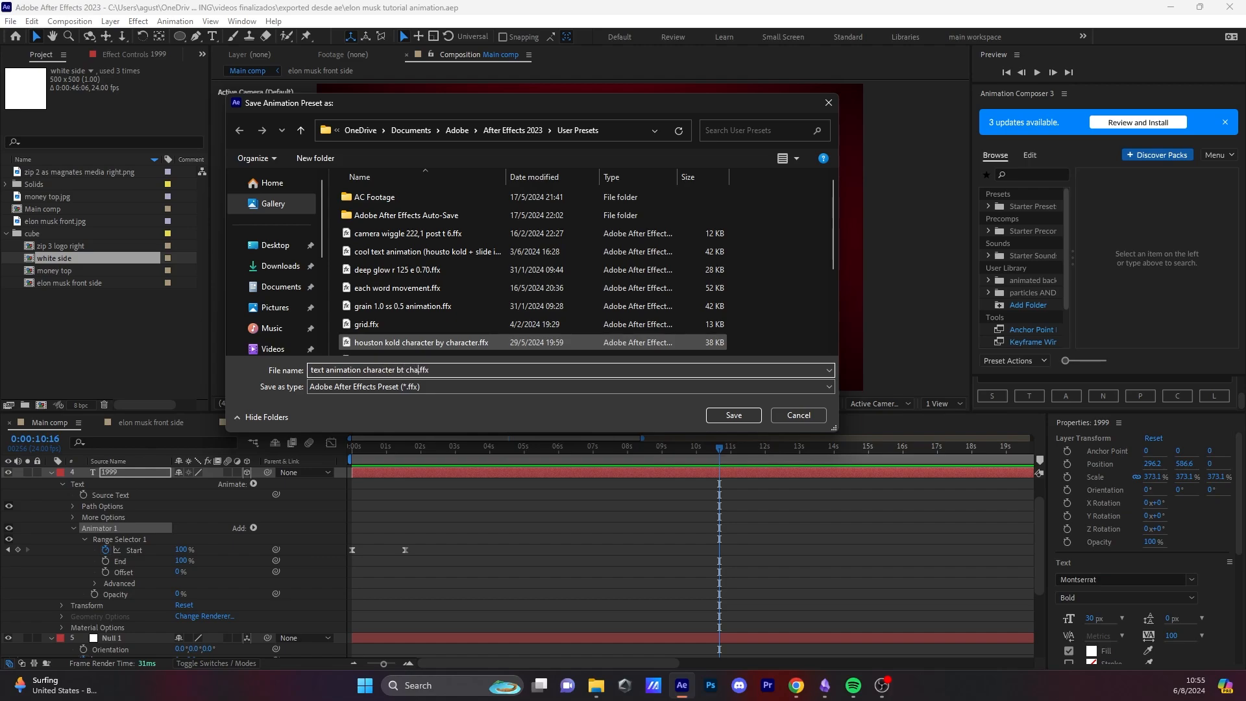
{"action": "type", "text": "racter"}
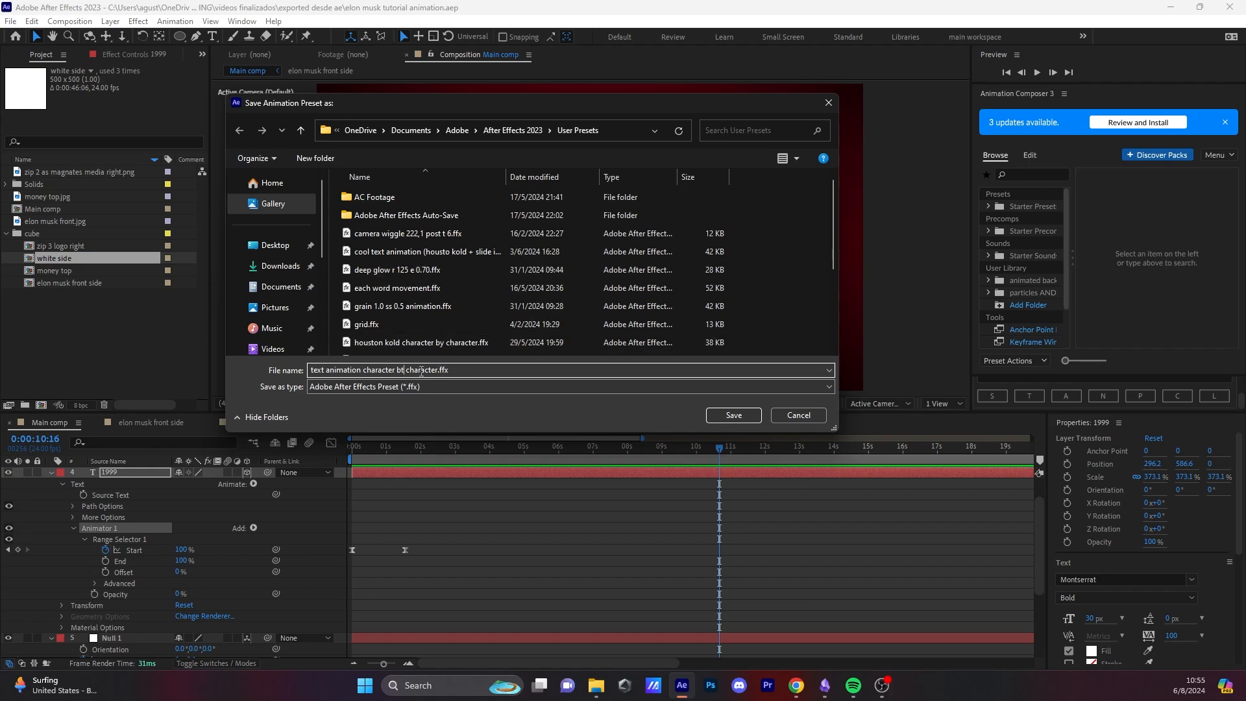
{"action": "key", "text": "BackSpace"}
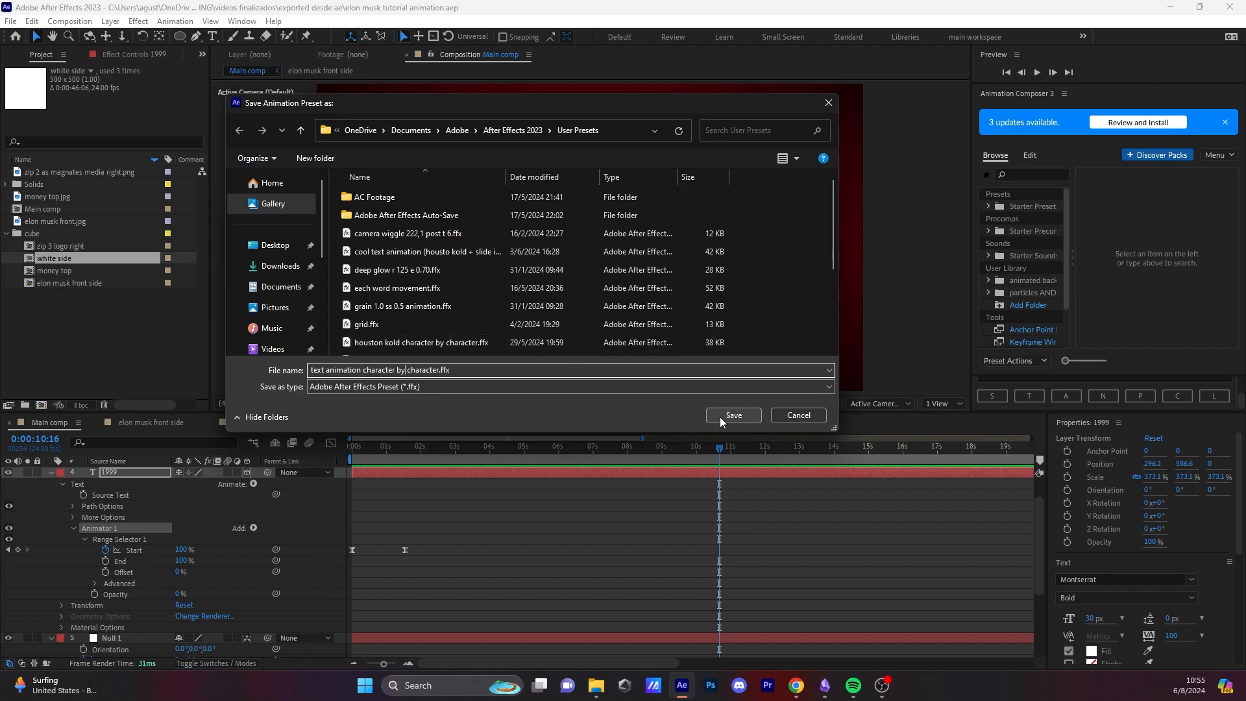
{"action": "left_click", "coordinate": [720, 415]}
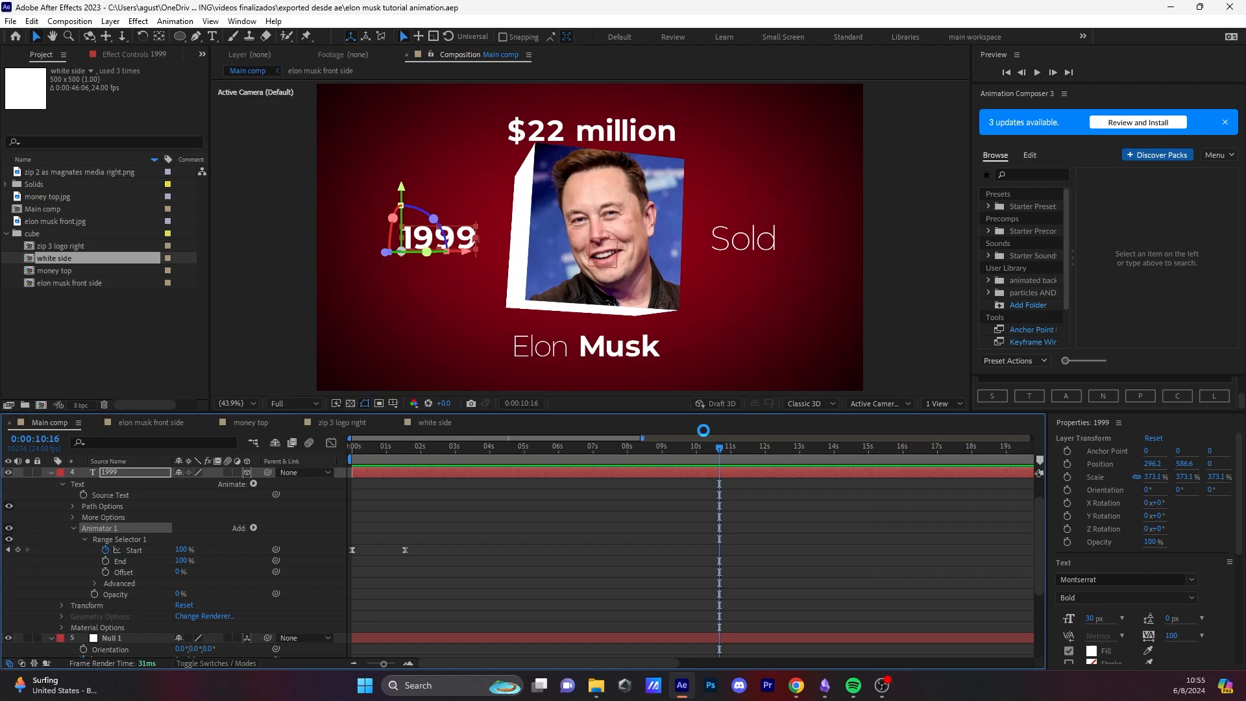
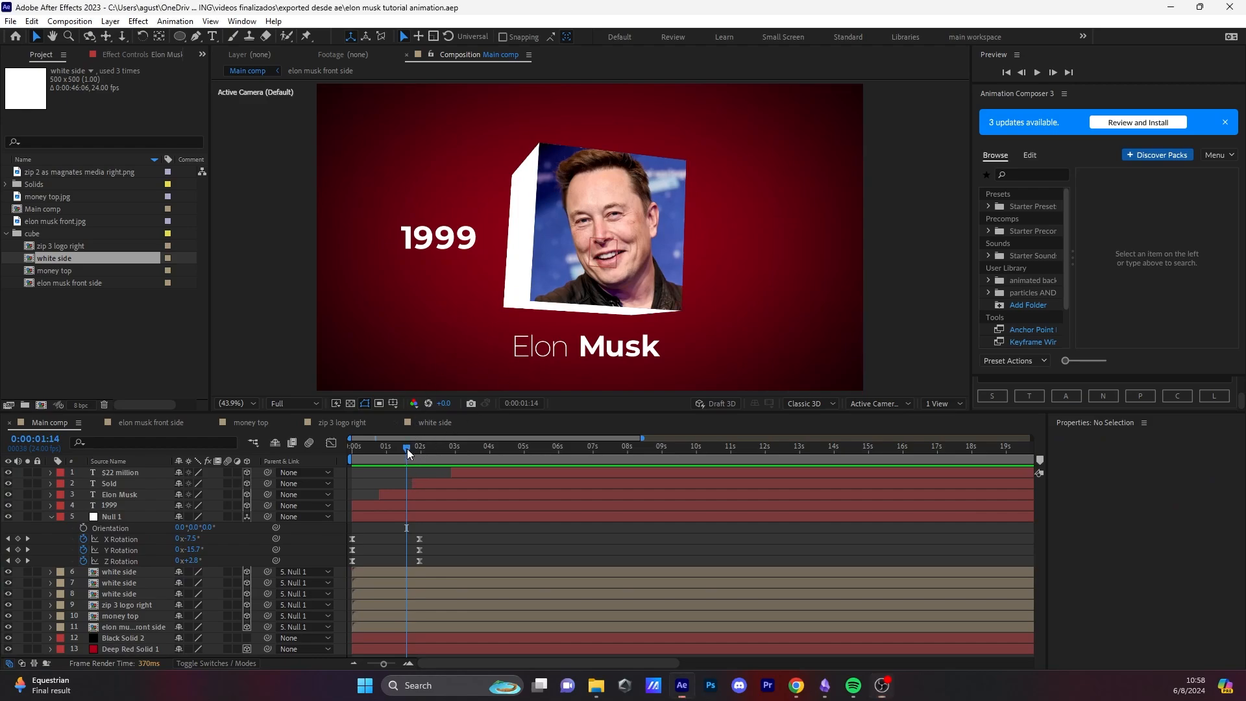
Step: Shift the Elon Musk layer to start at 0:00:01:04 and search the effects and presets for "text a"
{"action": "left_click_drag", "start_coordinate": [406, 449], "coordinate": [406, 491]}
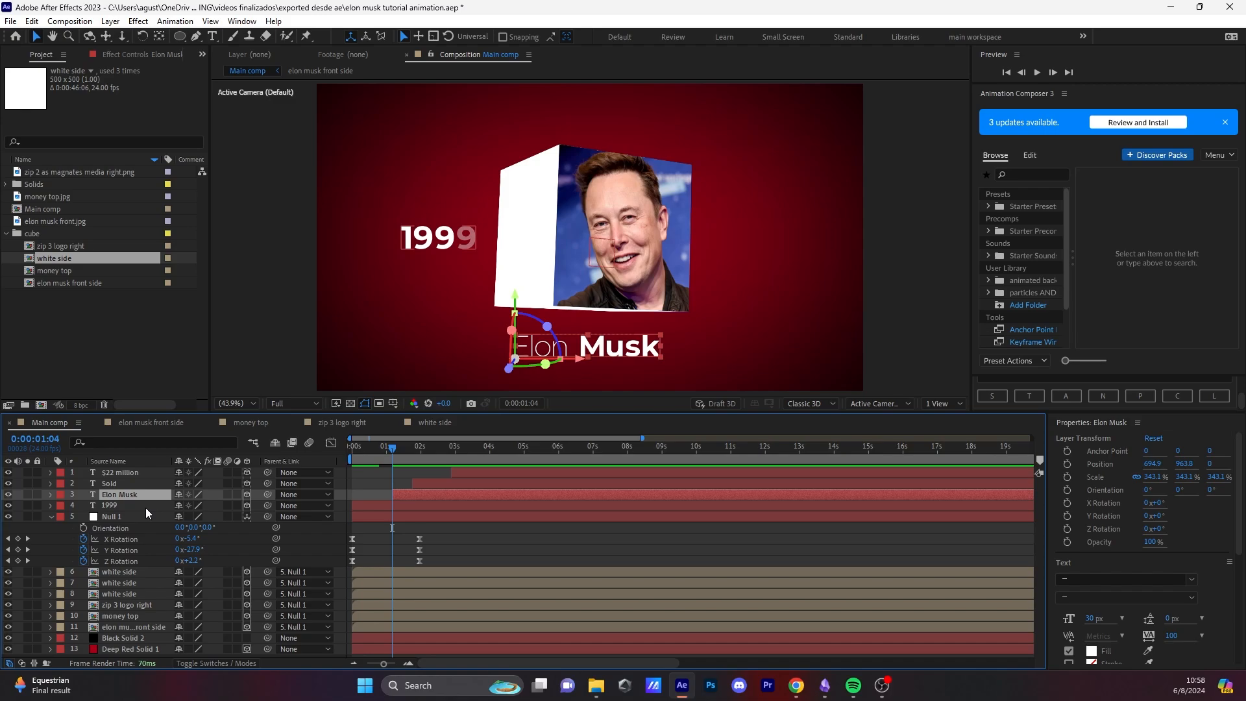
{"action": "key", "text": "ctrl+space"}
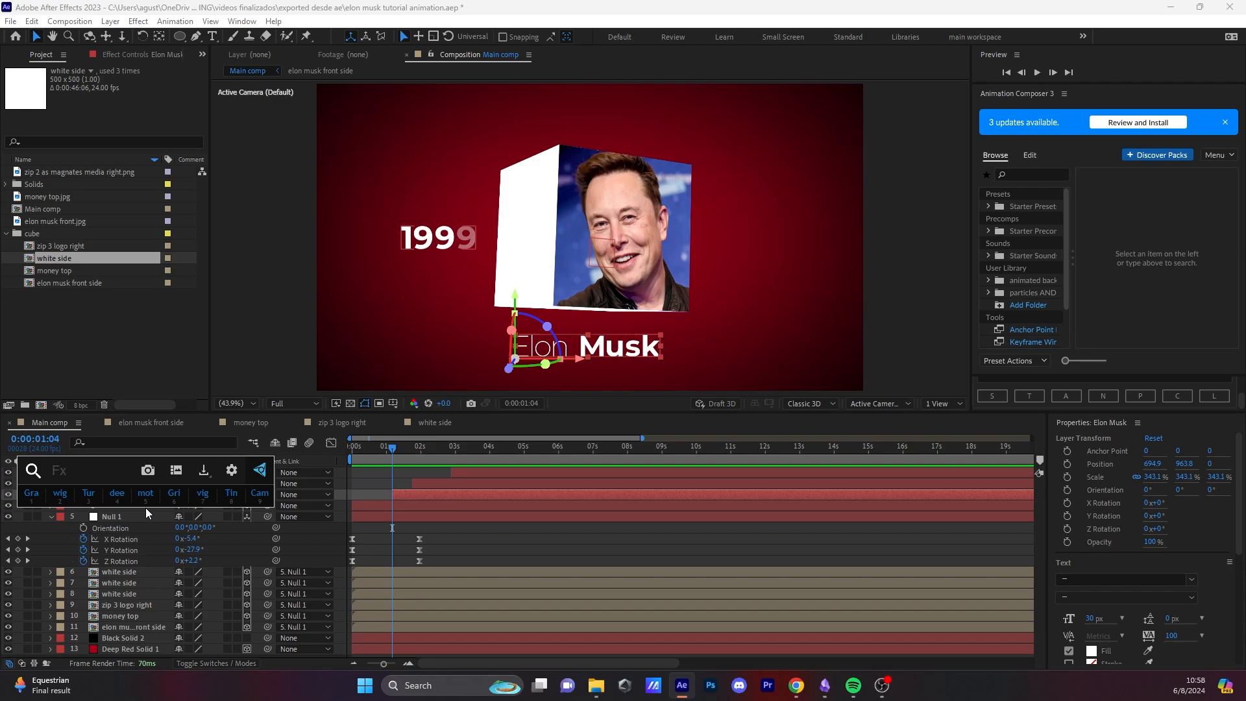
{"action": "type", "text": "text a"}
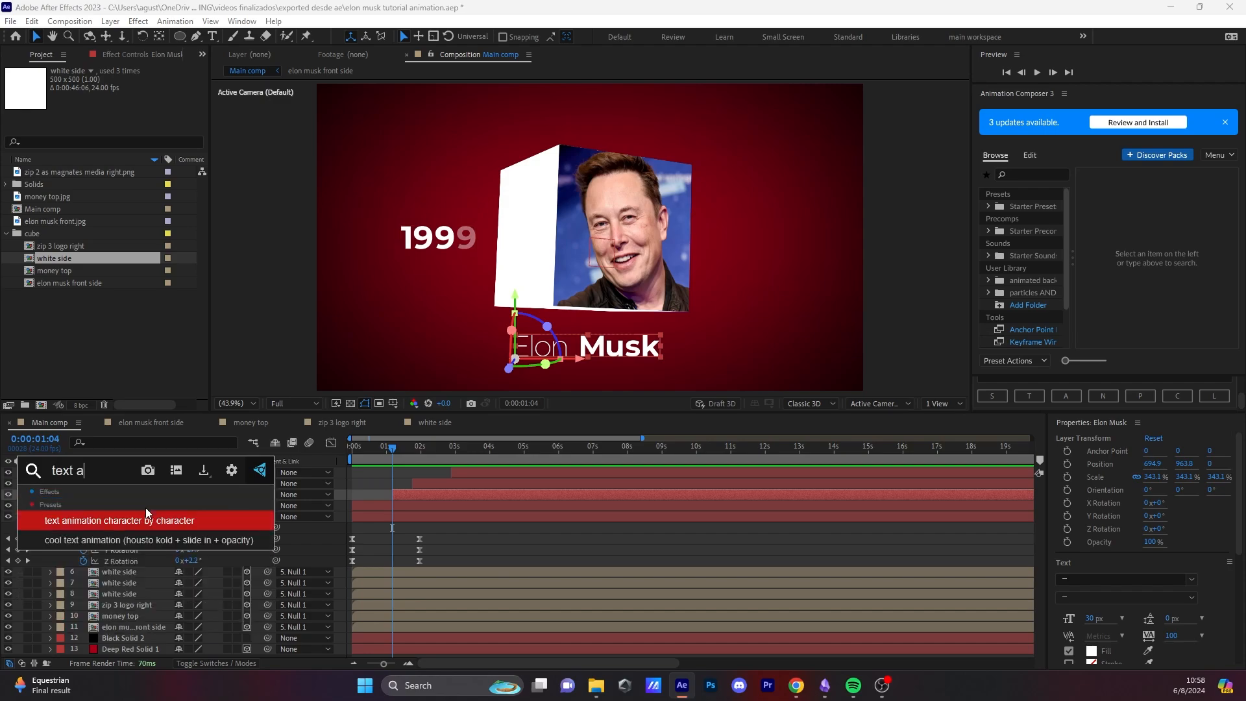
Step: Apply the "text animation character by character" preset to the Elon Musk text layer and start the layer slightly earlier in the timeline
{"action": "type", "text": "n"}
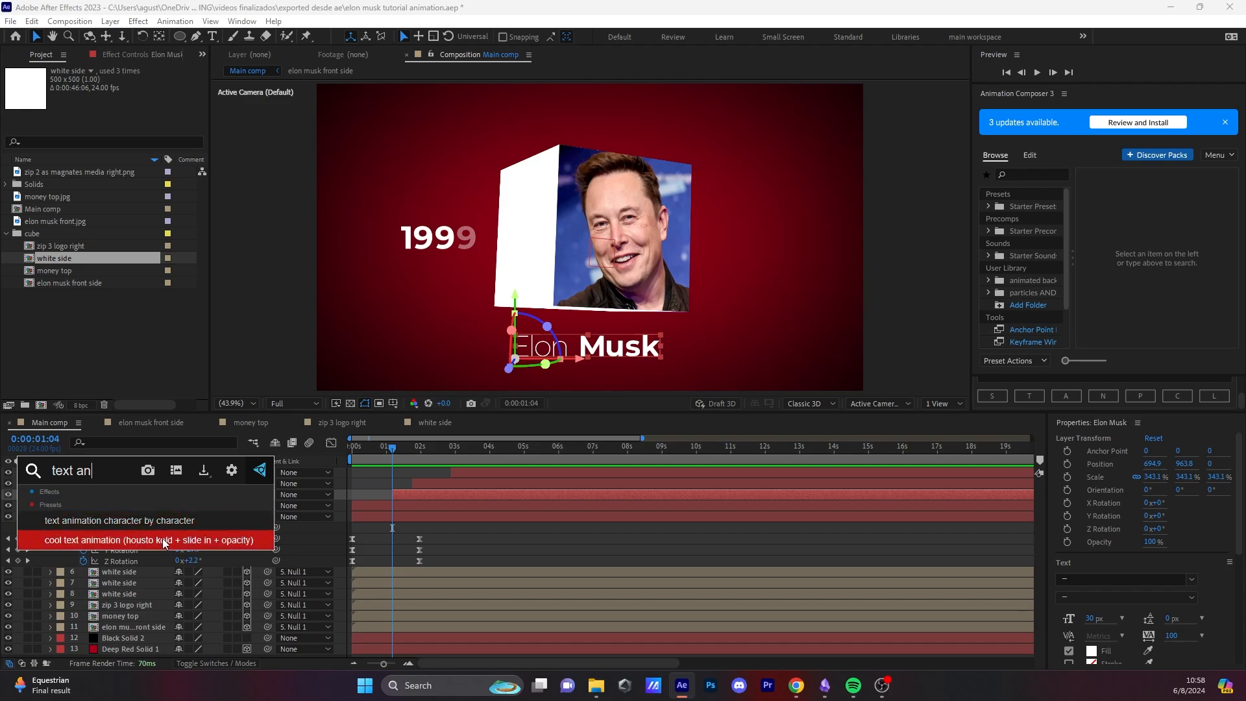
{"action": "left_click", "coordinate": [182, 520]}
{"action": "left_click_drag", "start_coordinate": [387, 448], "coordinate": [386, 494]}
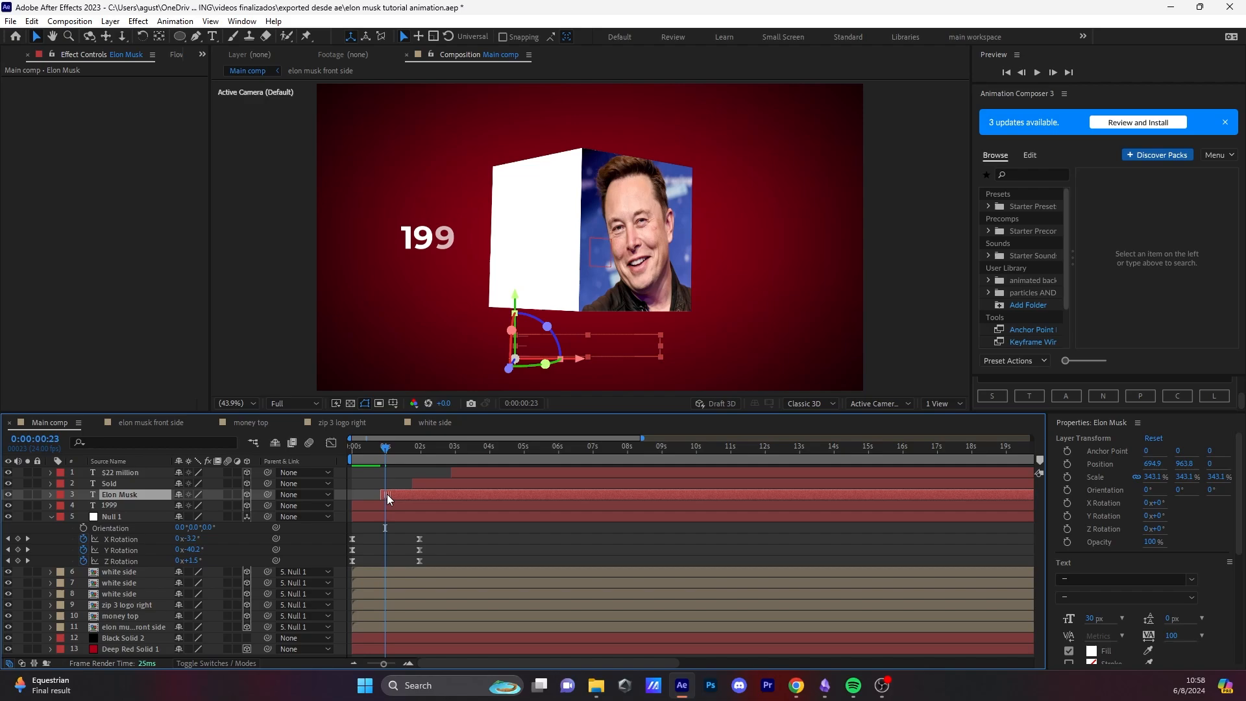
Step: Preview the Elon Musk text animation from the start of the composition
{"action": "left_click_drag", "start_coordinate": [385, 447], "coordinate": [342, 464]}
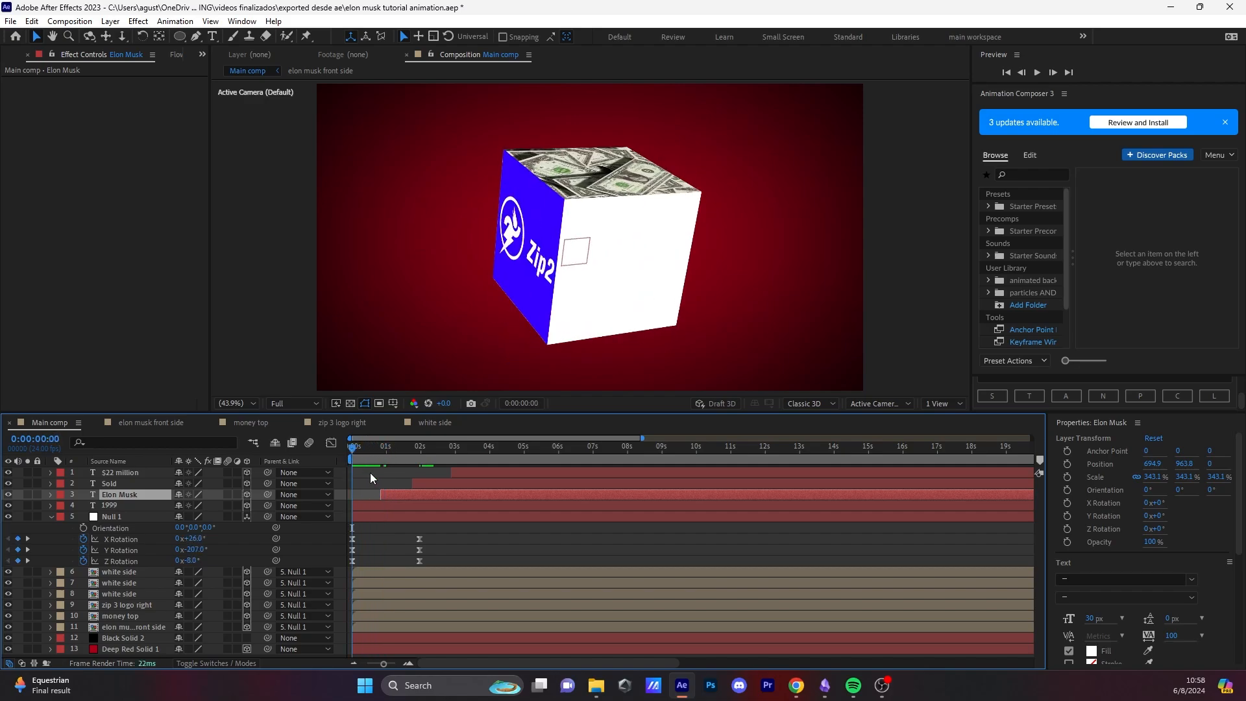
{"action": "key", "text": "space"}
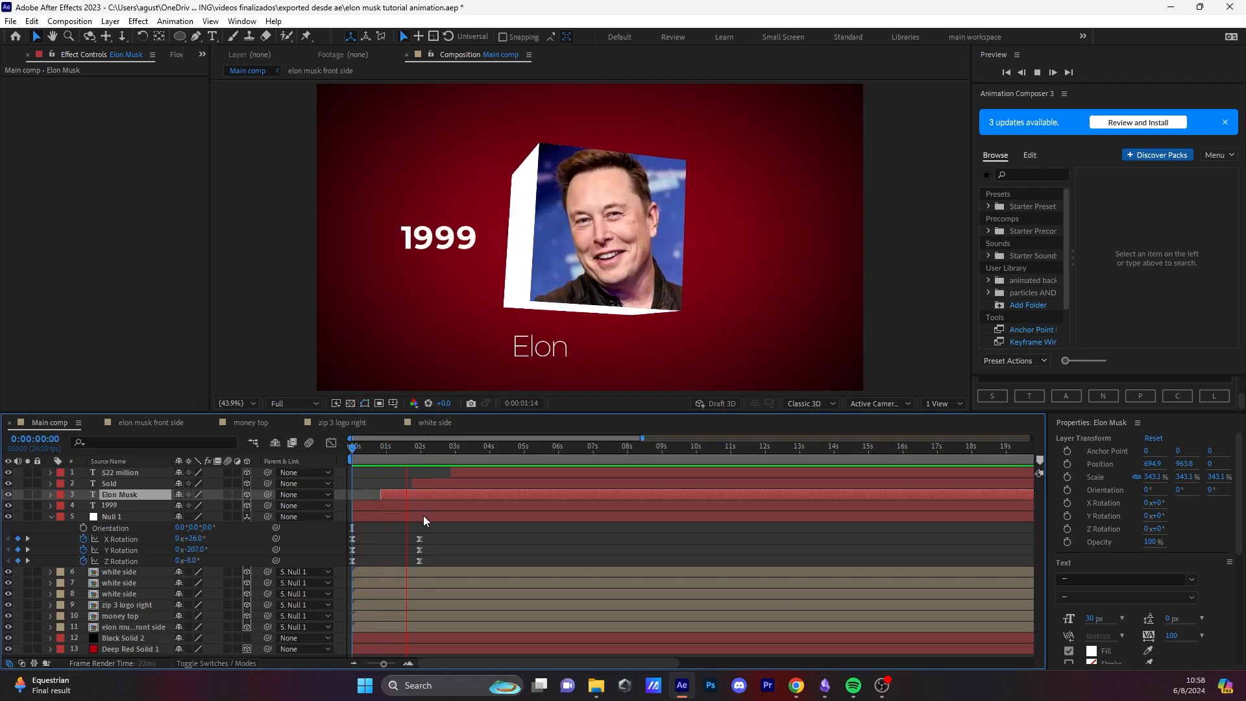
{"action": "key", "text": "space"}
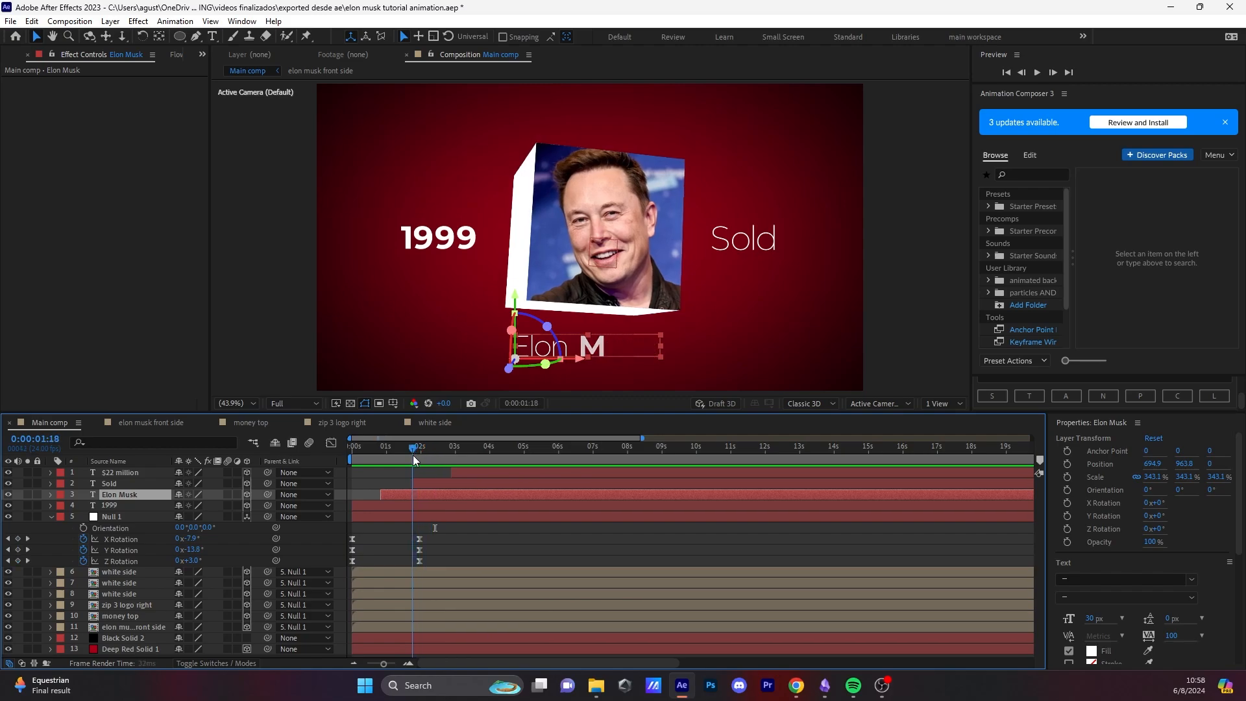
Step: Apply the "text animation character by character" preset to the Sold text layer at 0:00:01:17
{"action": "left_click_drag", "start_coordinate": [413, 454], "coordinate": [411, 455]}
{"action": "left_click", "coordinate": [418, 484]}
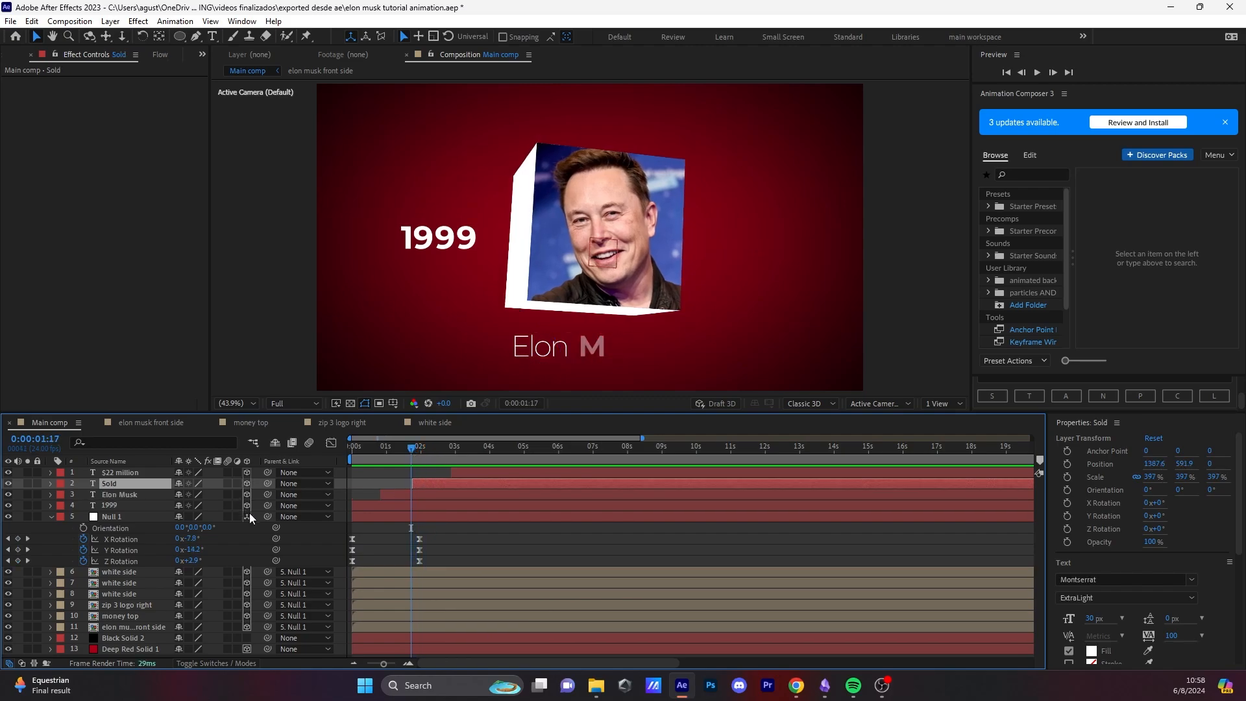
{"action": "key", "text": "ctrl+space"}
{"action": "type", "text": "eel"}
{"action": "key", "text": "BackSpace"}
{"action": "key", "text": "BackSpace"}
{"action": "key", "text": "BackSpace"}
{"action": "type", "text": "t"}
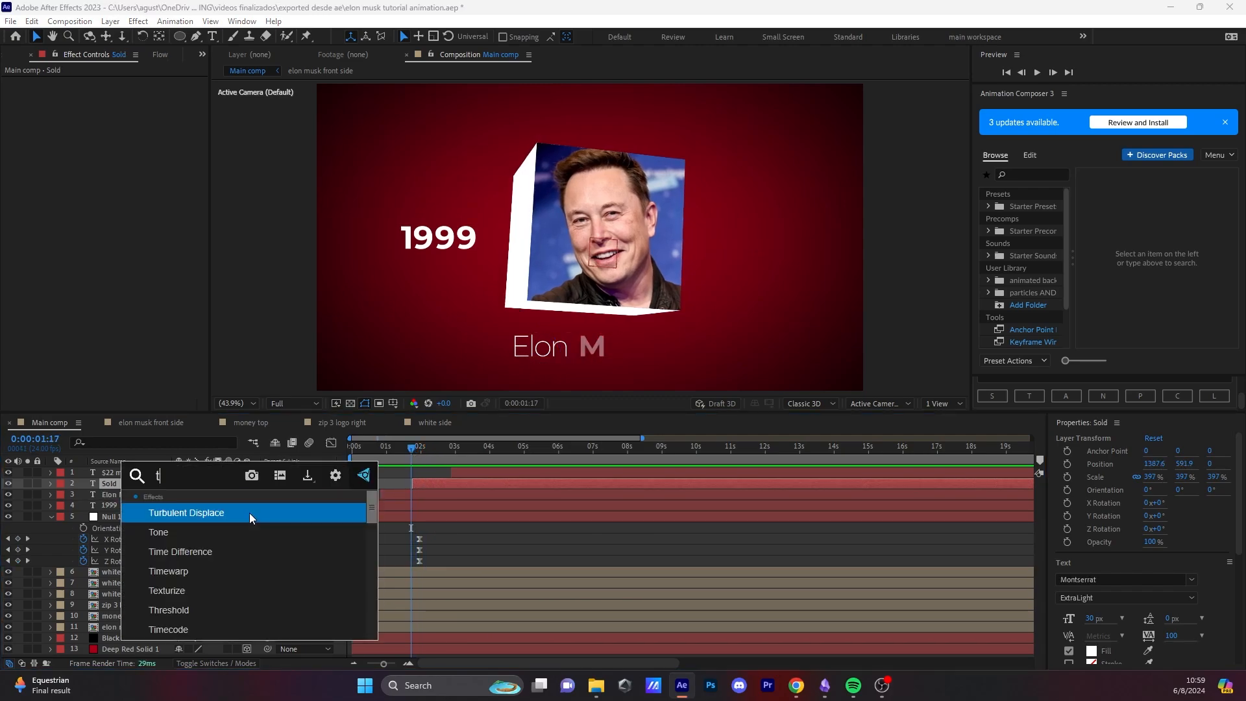
{"action": "type", "text": "ext an"}
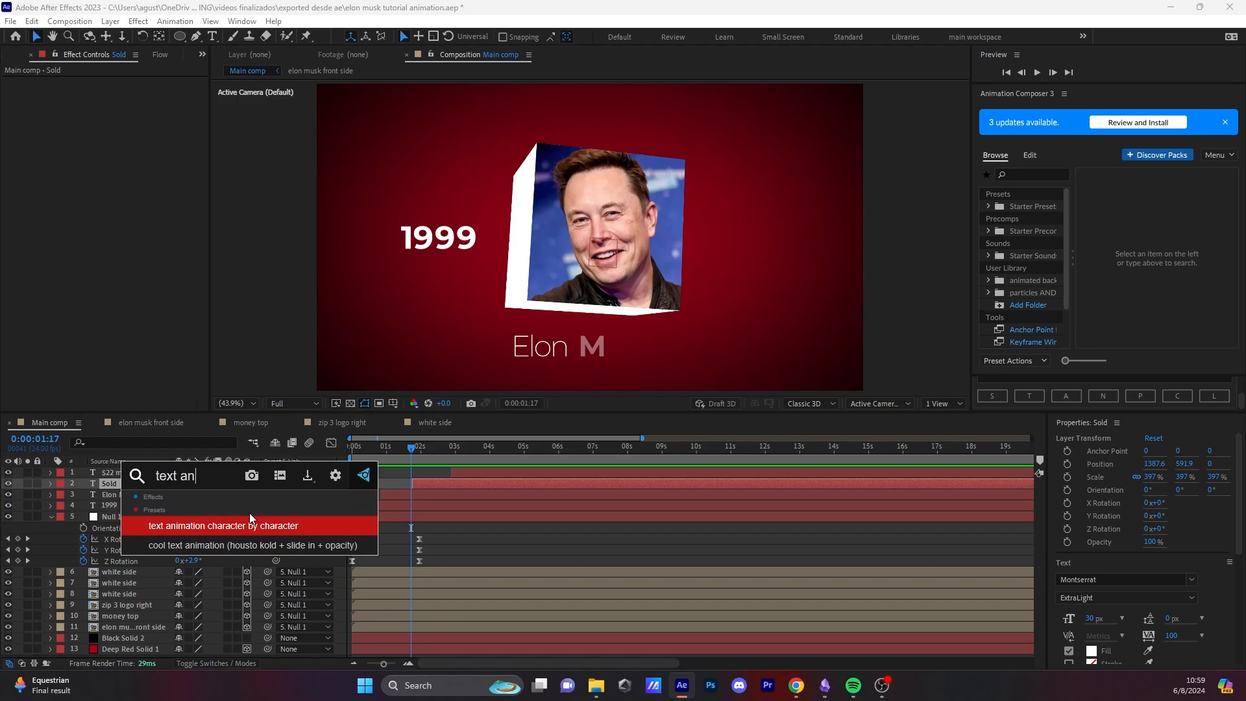
{"action": "left_click", "coordinate": [249, 522]}
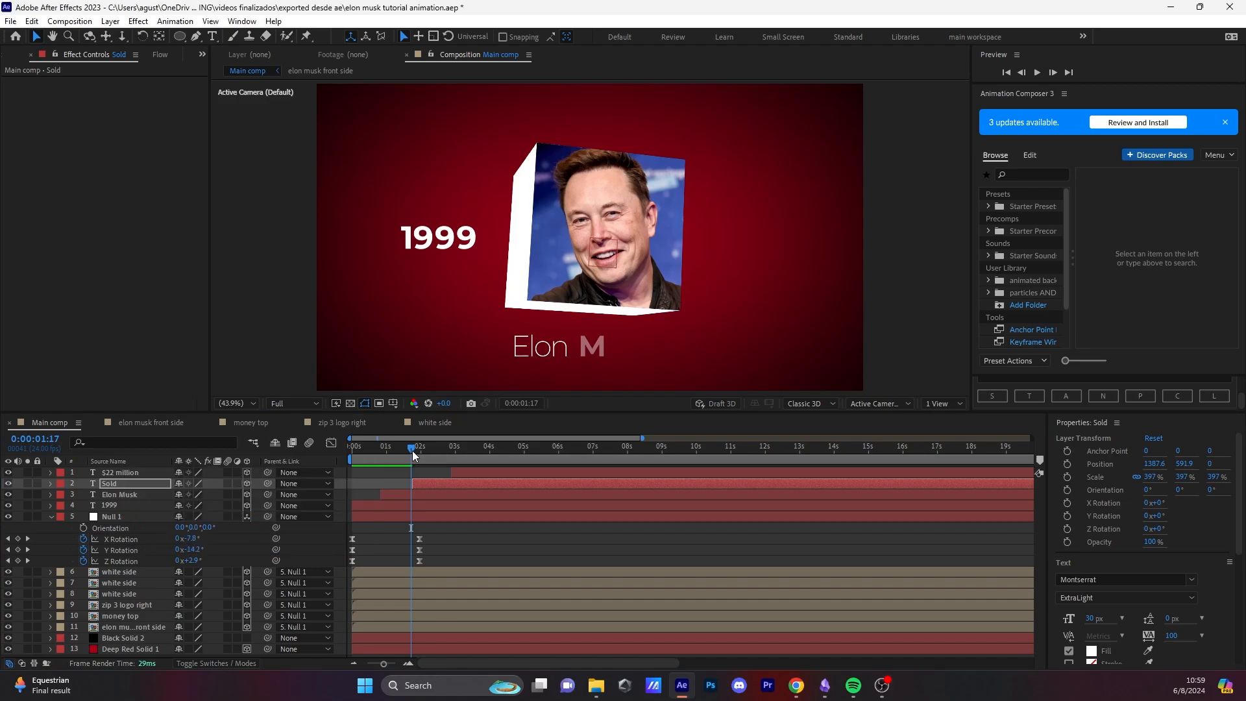
Step: Start the Sold text layer slightly earlier in the timeline and preview the composition from the beginning
{"action": "left_click_drag", "start_coordinate": [411, 450], "coordinate": [340, 460]}
{"action": "left_click", "coordinate": [490, 531]}
{"action": "left_click", "coordinate": [411, 484]}
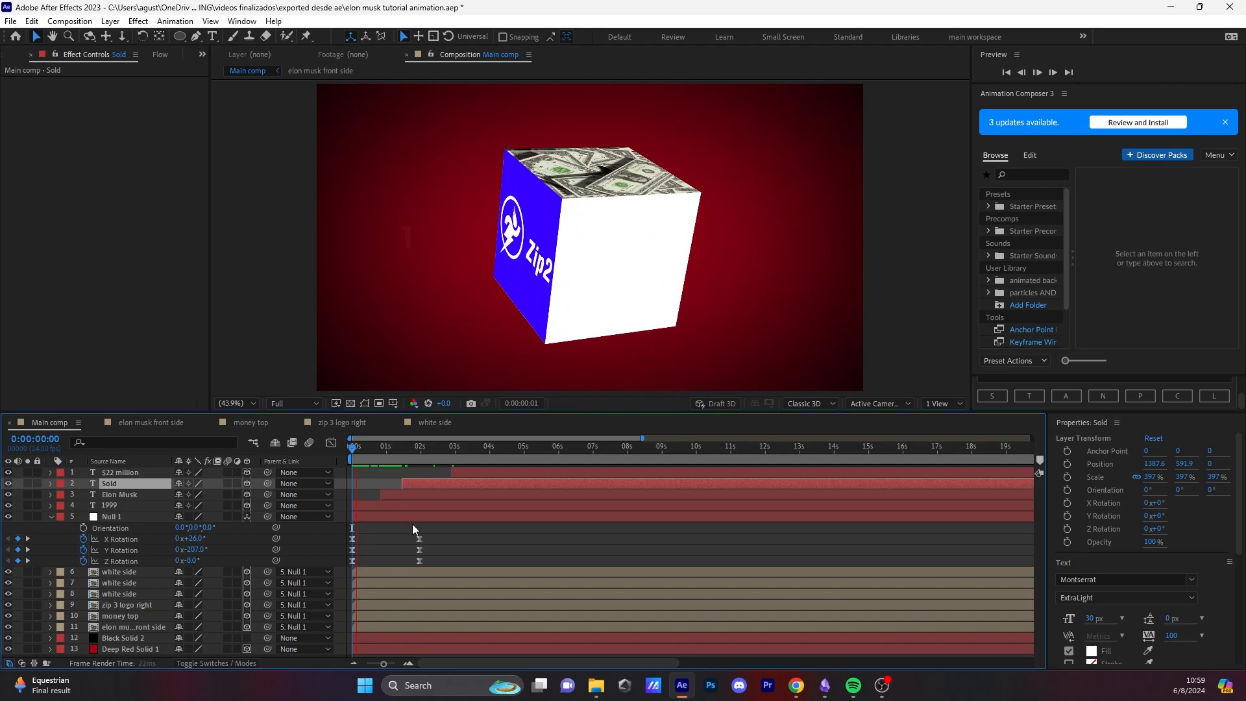
{"action": "key", "text": "space"}
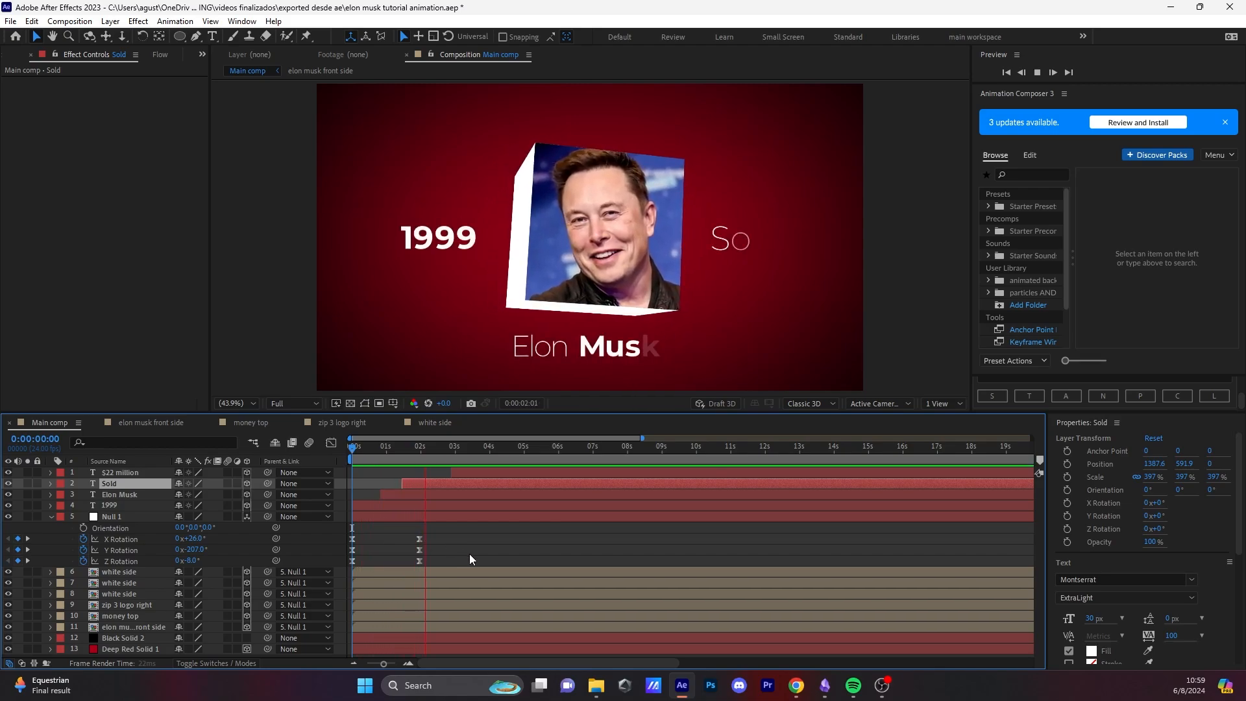
{"action": "key", "text": "space"}
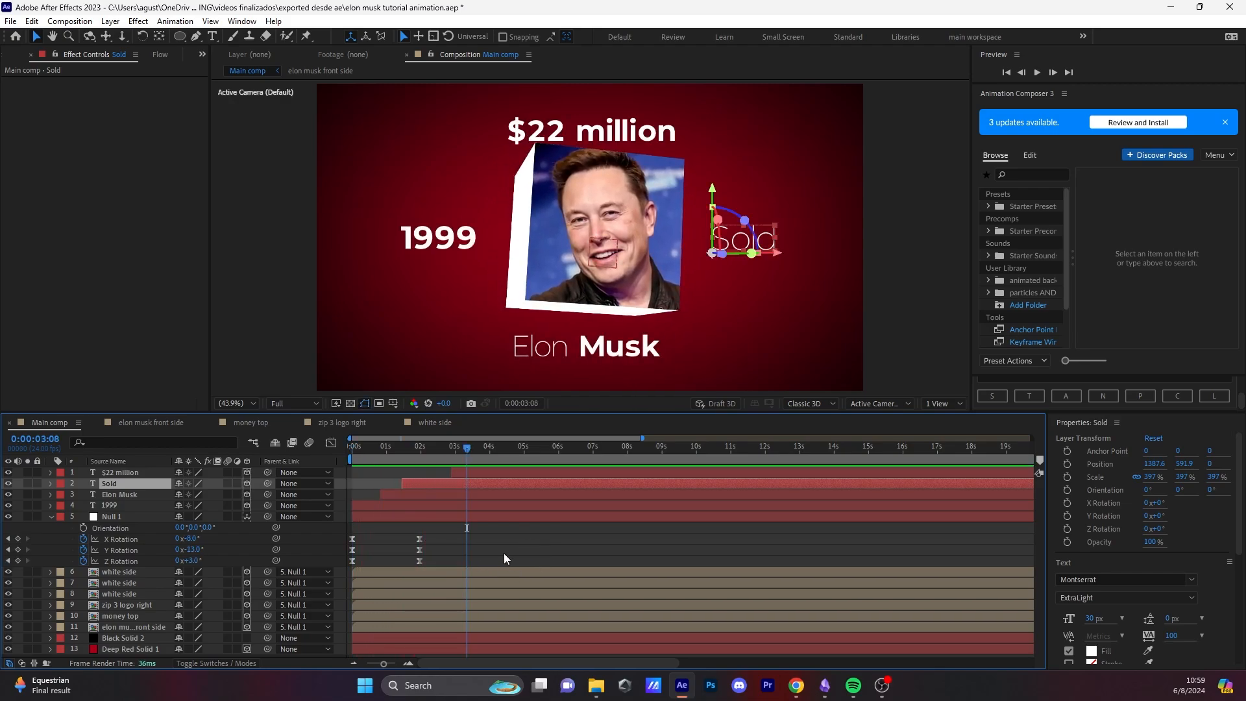
{"action": "left_click", "coordinate": [504, 558]}
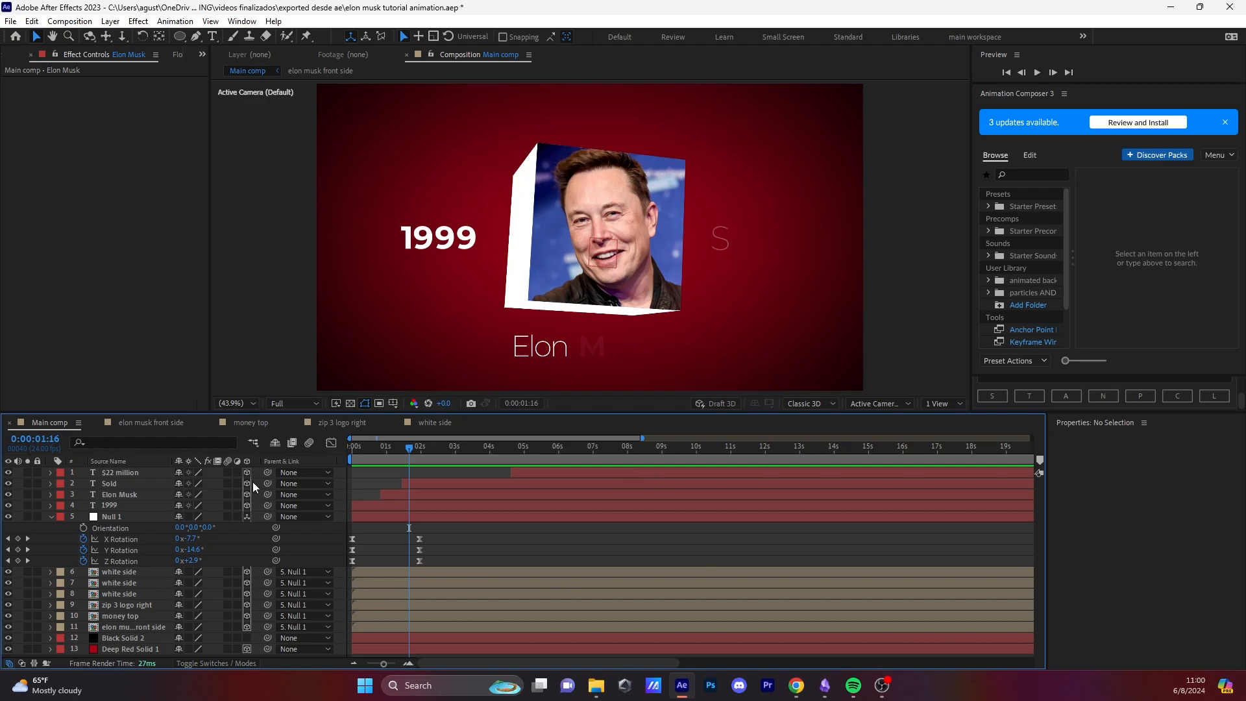
Step: Add a 3D null object directly above Null 1 in the layer stack and parent Null 1 to it
{"action": "left_click", "coordinate": [1101, 396]}
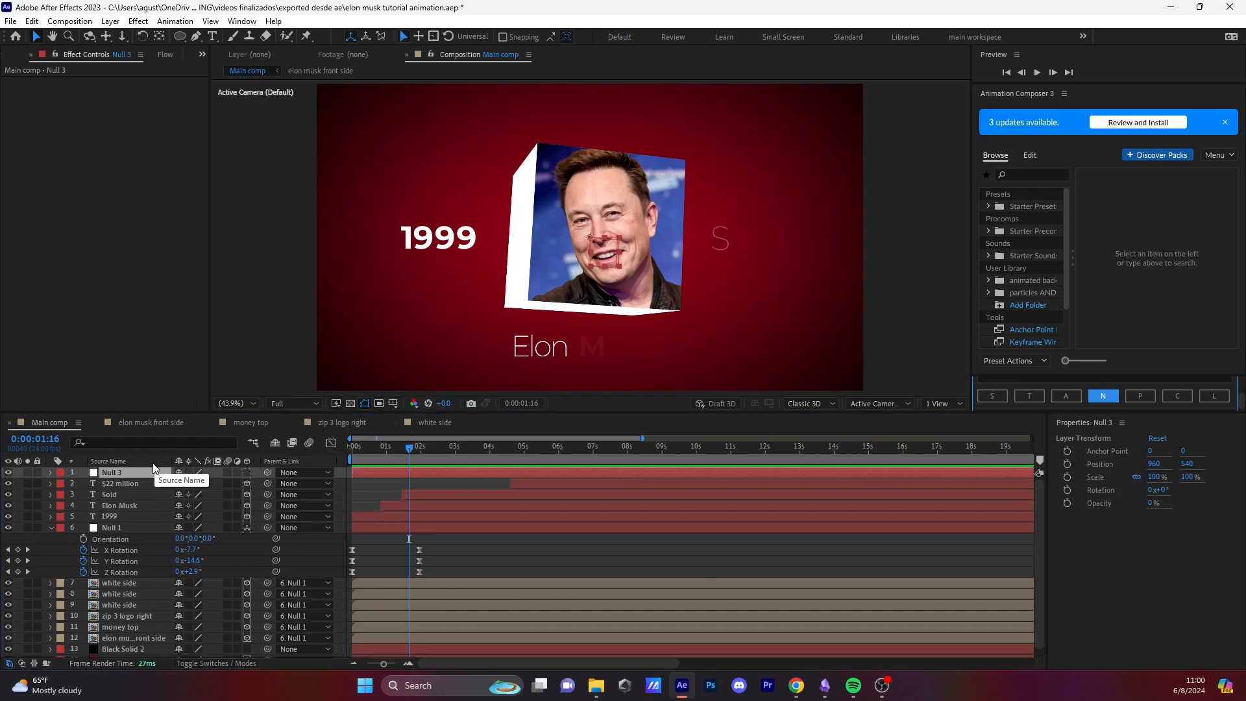
{"action": "left_click_drag", "start_coordinate": [133, 472], "coordinate": [146, 520]}
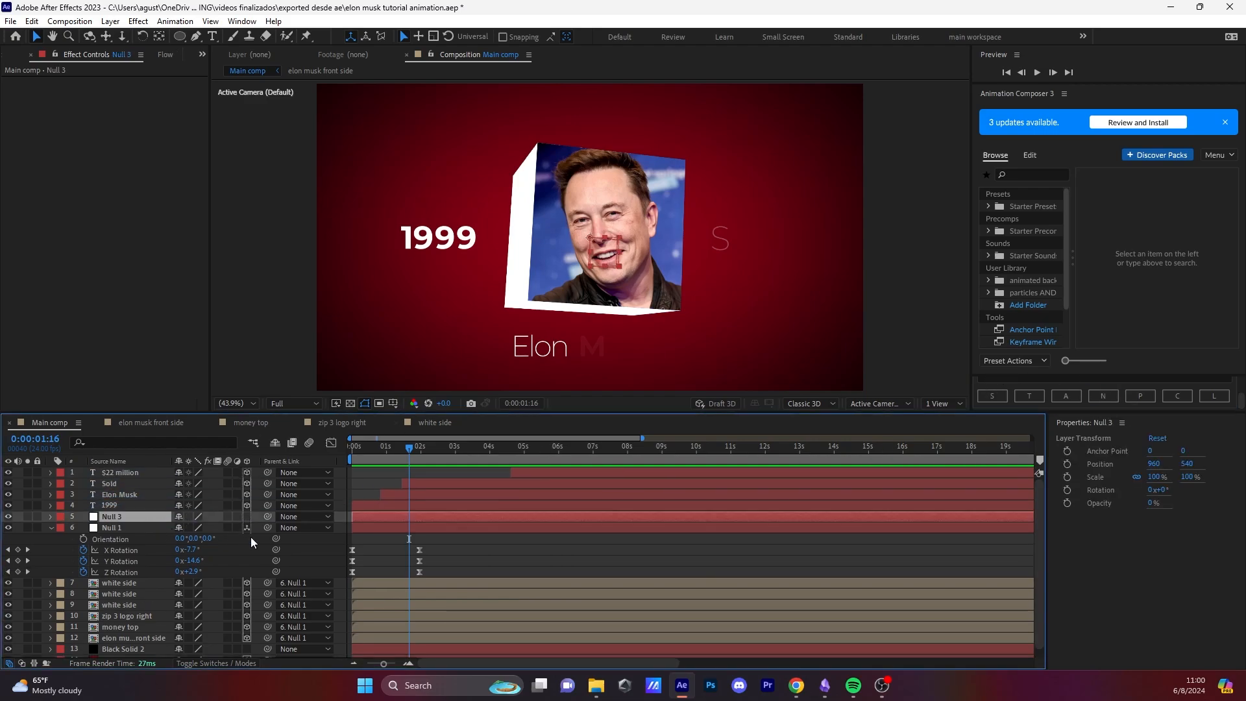
{"action": "left_click", "coordinate": [117, 528]}
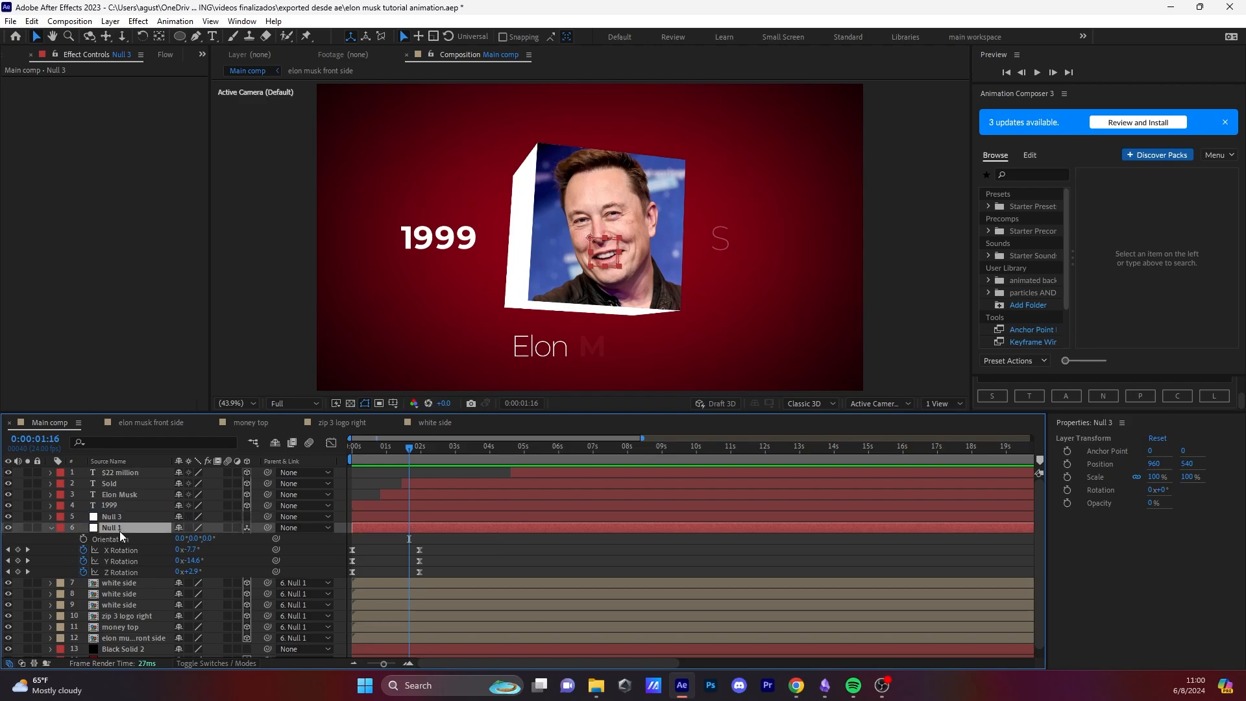
{"action": "left_click", "coordinate": [122, 516]}
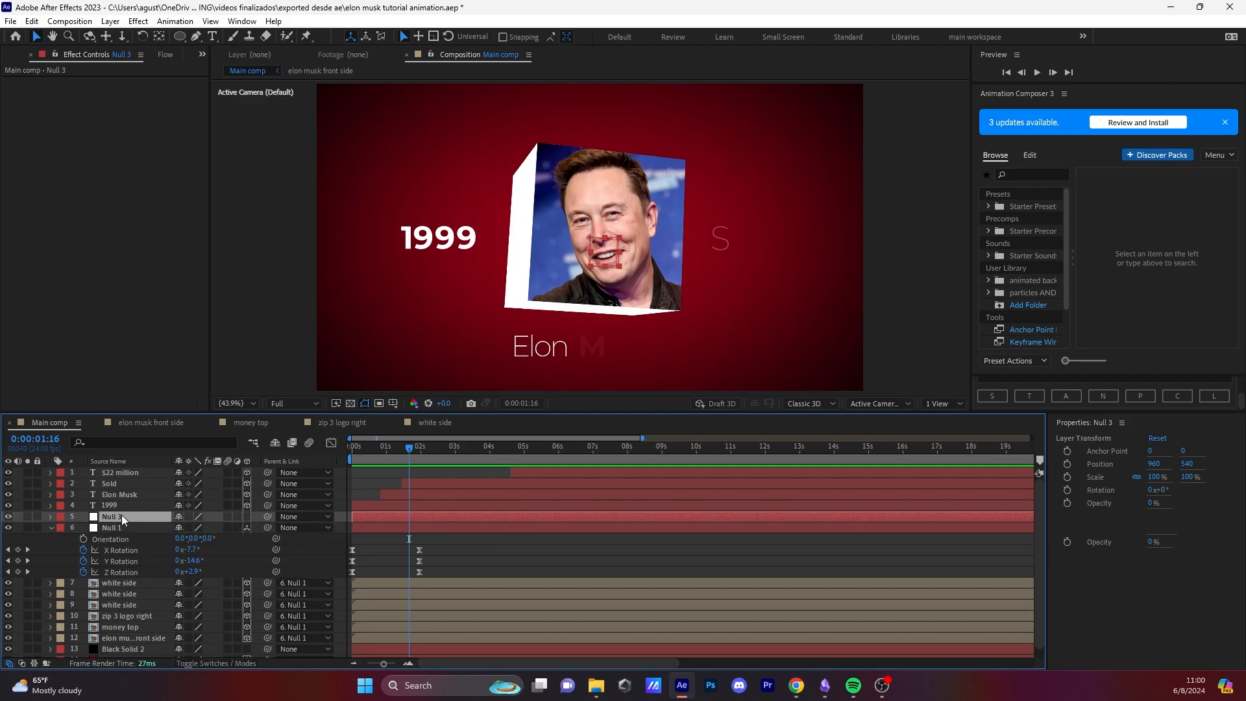
{"action": "left_click_drag", "start_coordinate": [266, 528], "coordinate": [150, 517]}
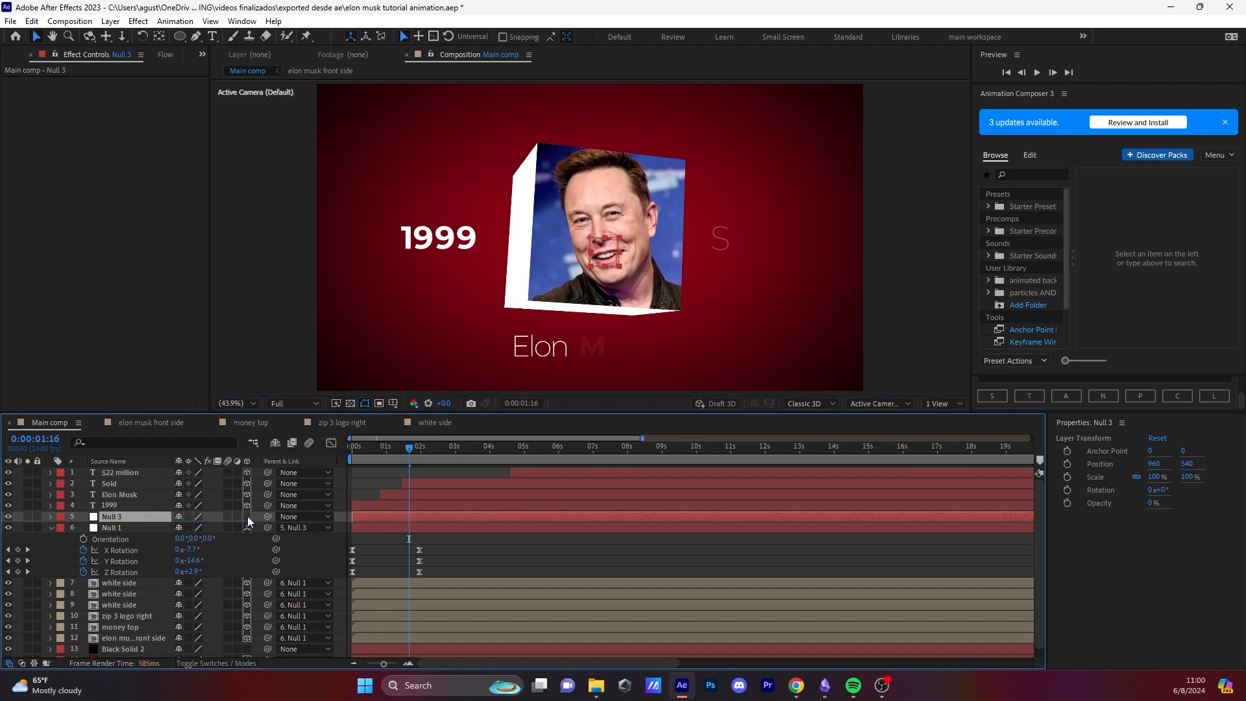
{"action": "left_click", "coordinate": [248, 516]}
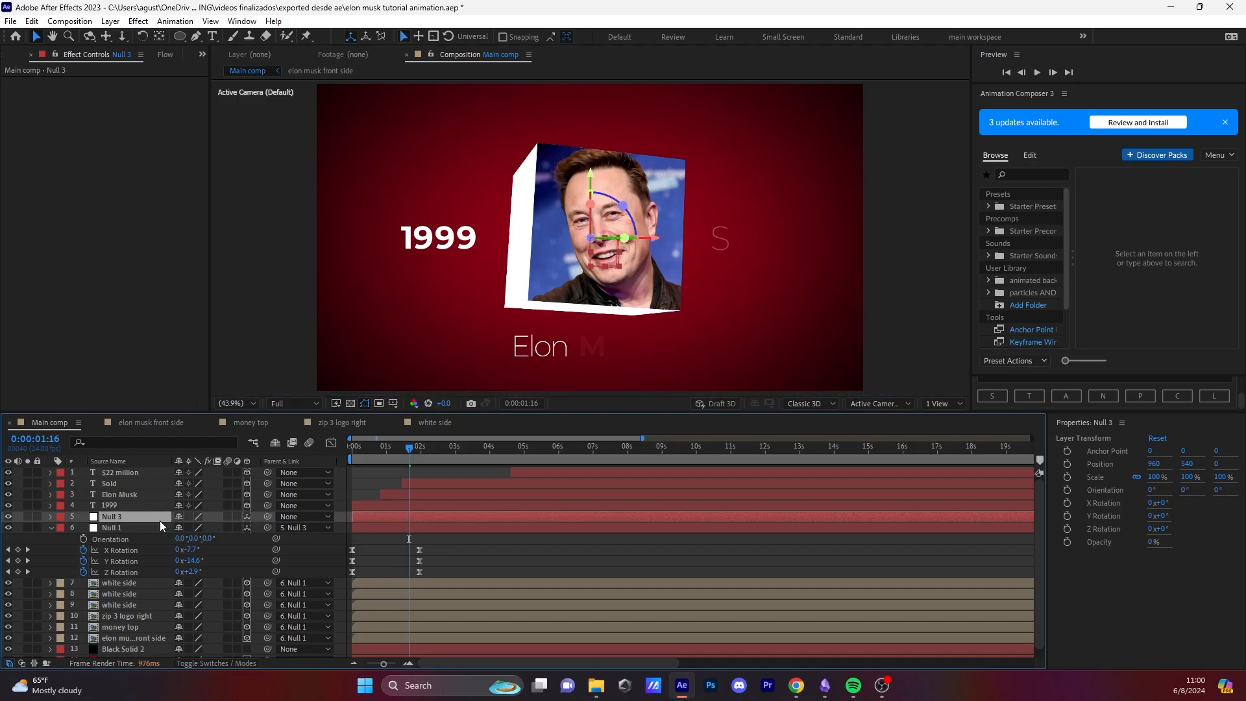
Step: Go to 0:00:01:18 and reveal the rotation properties of Null 3
{"action": "mouse_move", "coordinate": [410, 448]}
{"action": "left_mouse_down"}
{"action": "mouse_move", "coordinate": [383, 457]}
{"action": "mouse_move", "coordinate": [408, 457]}
{"action": "left_mouse_up"}
{"action": "left_click_drag", "start_coordinate": [452, 569], "coordinate": [344, 546]}
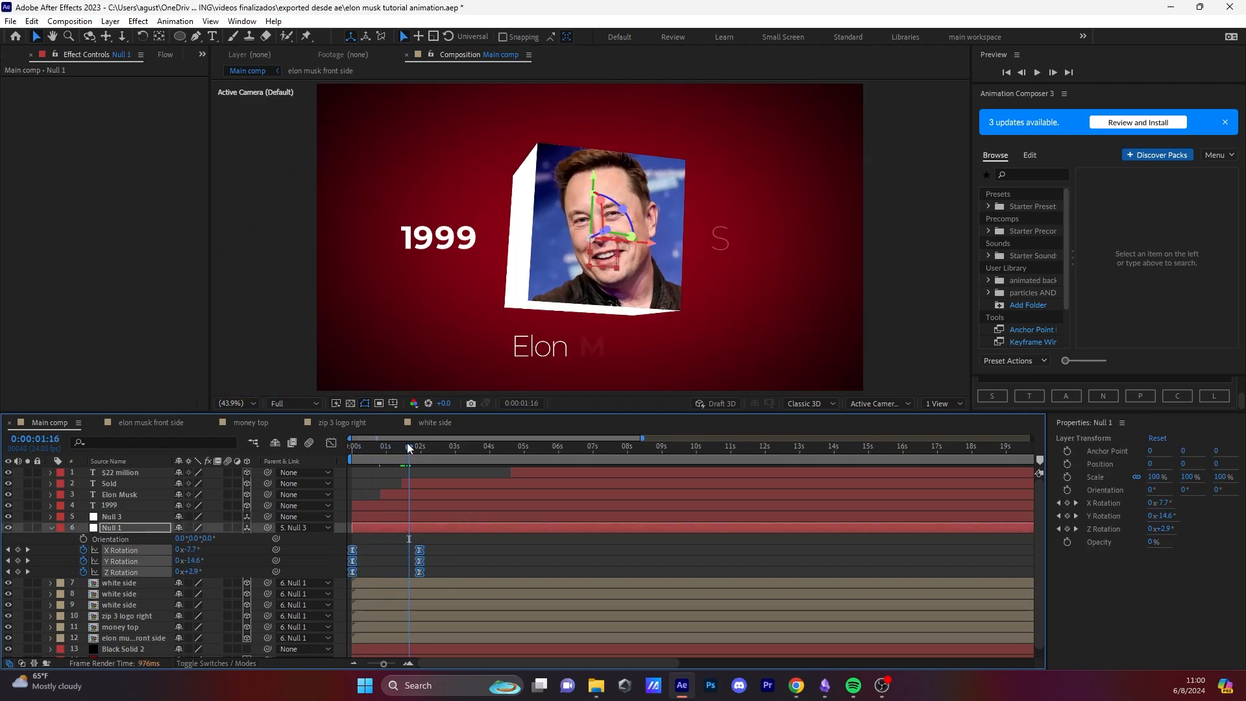
{"action": "left_click_drag", "start_coordinate": [407, 445], "coordinate": [411, 453]}
{"action": "left_click", "coordinate": [441, 562]}
{"action": "left_click", "coordinate": [134, 520]}
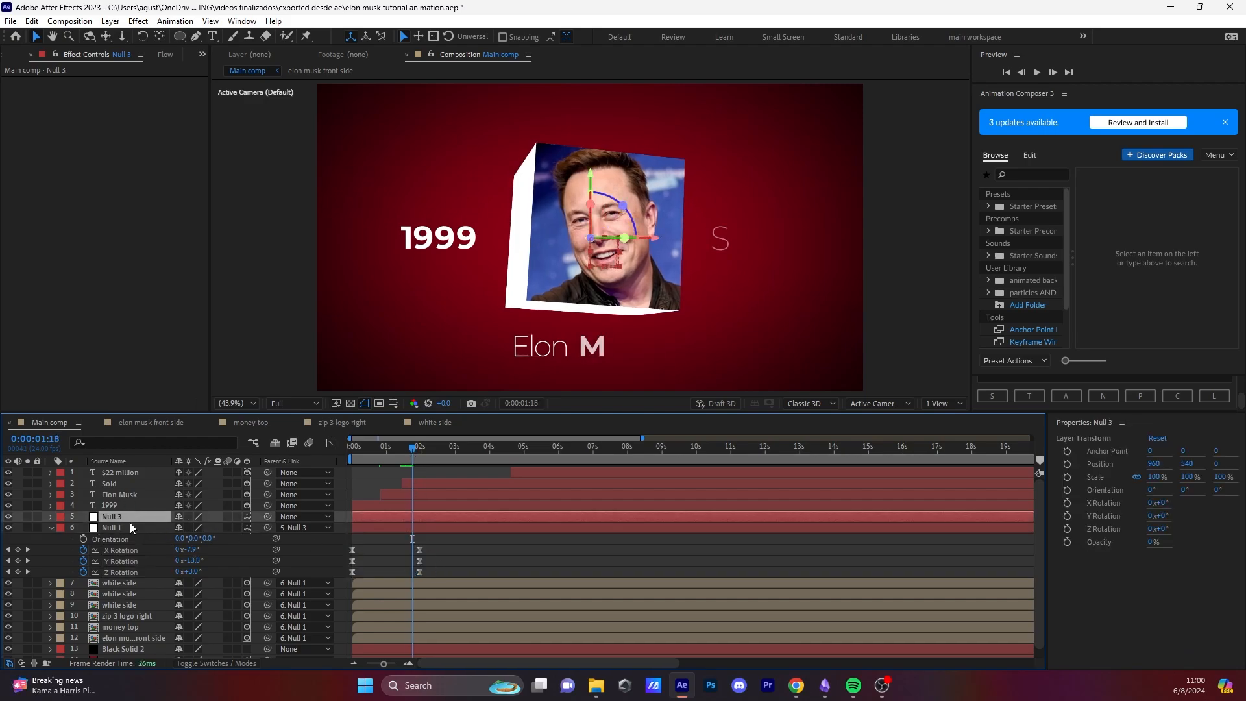
{"action": "key", "text": "r"}
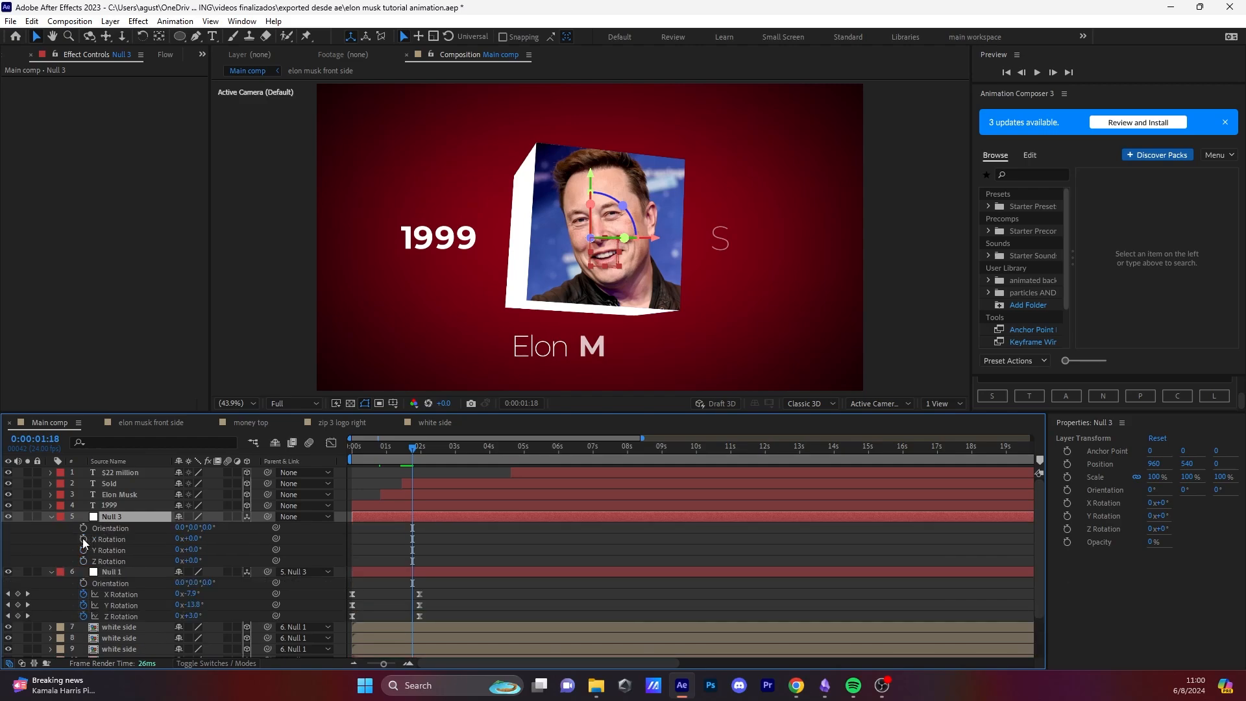
{"action": "left_click_drag", "start_coordinate": [194, 541], "coordinate": [212, 549]}
{"action": "key", "text": "ctrl+z"}
{"action": "key", "text": "ctrl+z"}
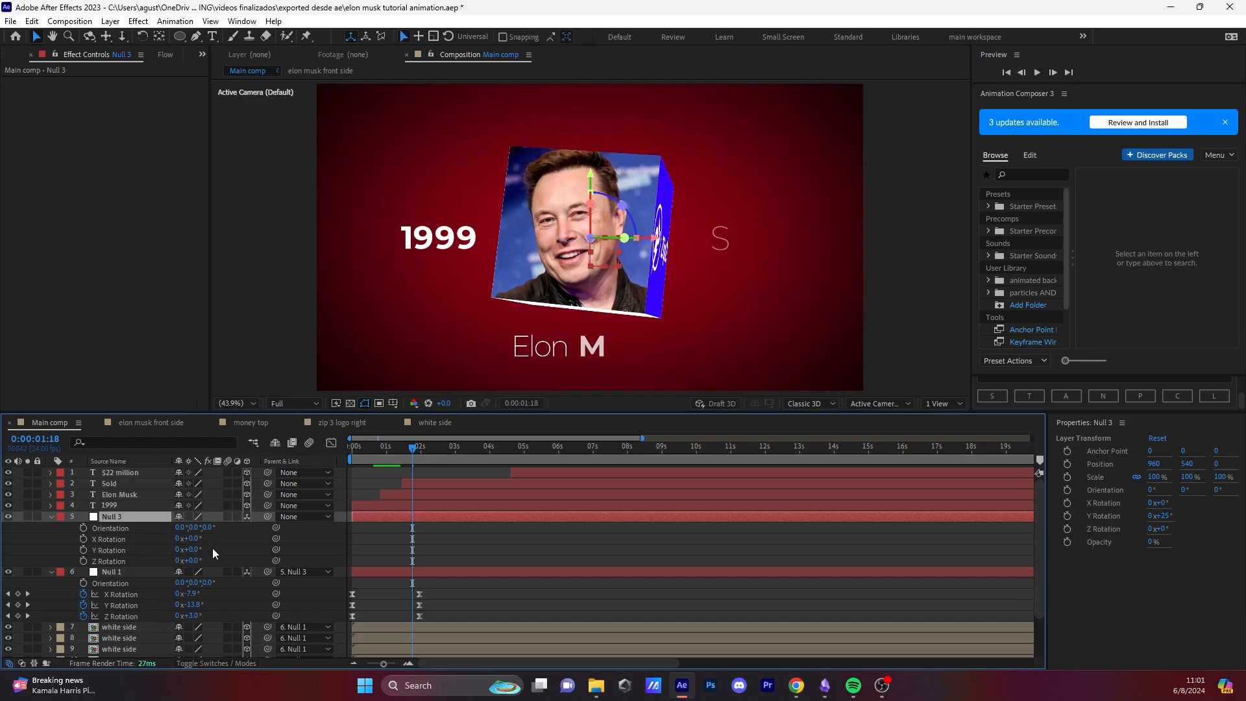
Step: Keyframe Null 3's Y Rotation at 0° at 0:00:01:18 and at about 102° at 0:00:02:18
{"action": "left_click", "coordinate": [83, 549]}
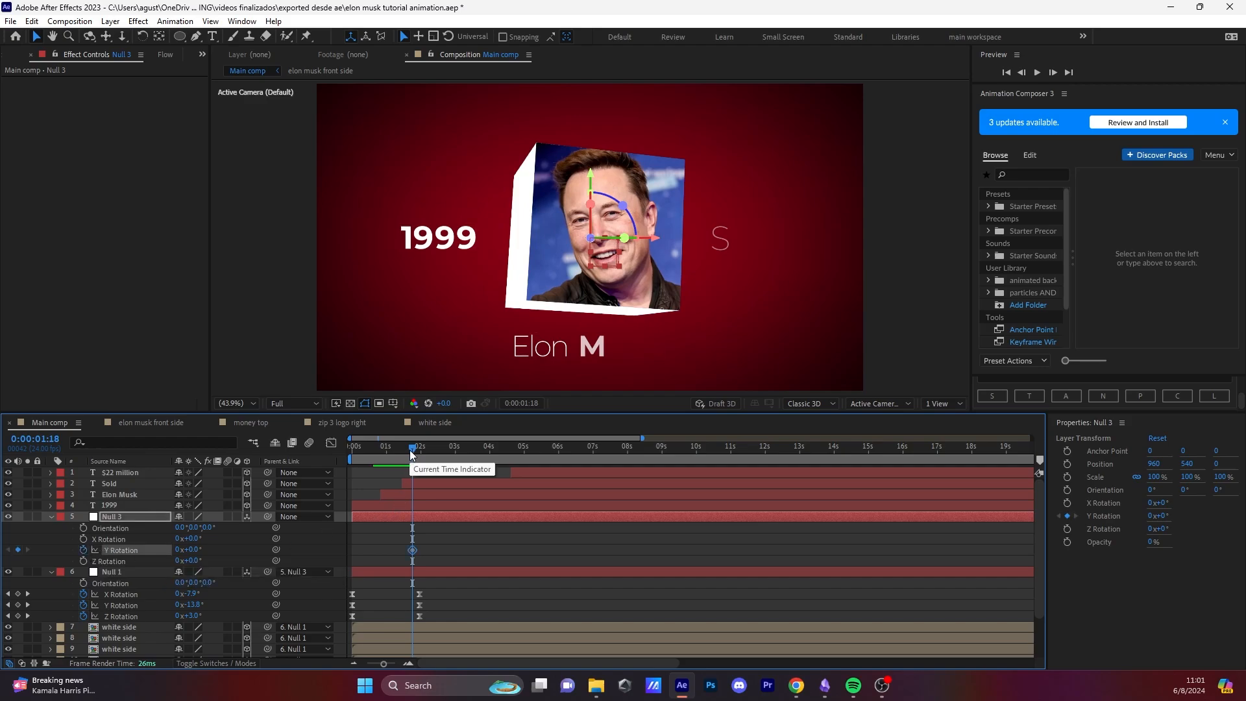
{"action": "left_click_drag", "start_coordinate": [416, 453], "coordinate": [446, 449]}
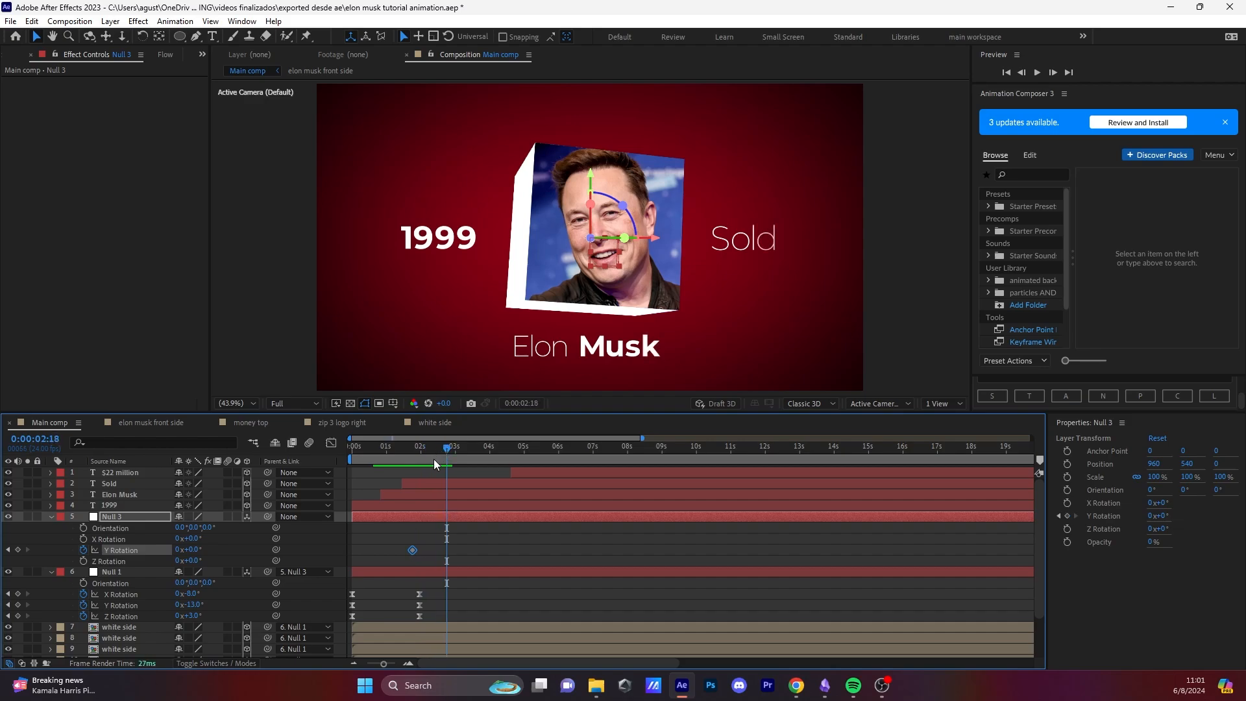
{"action": "left_click_drag", "start_coordinate": [196, 553], "coordinate": [240, 528]}
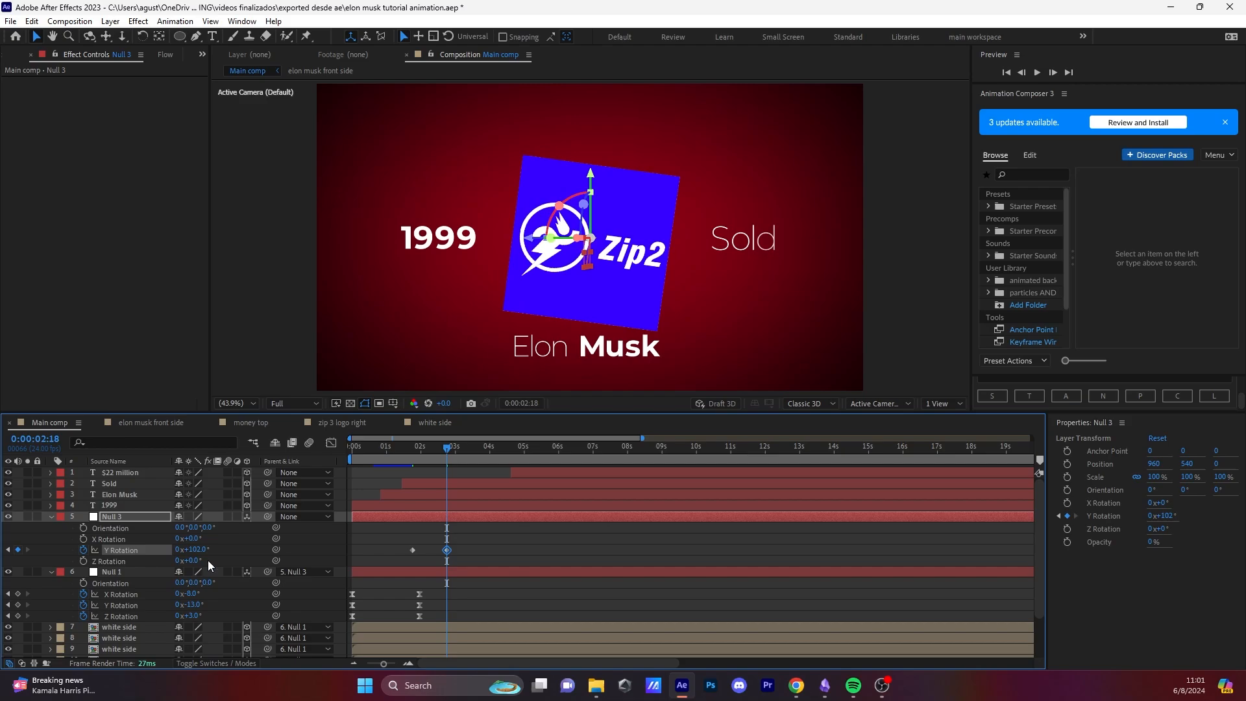
Step: Add X and Z Rotation keyframes to Null 3 at 0:00:02:18 and 0:00:01:18
{"action": "left_click", "coordinate": [83, 539]}
{"action": "left_click", "coordinate": [83, 561]}
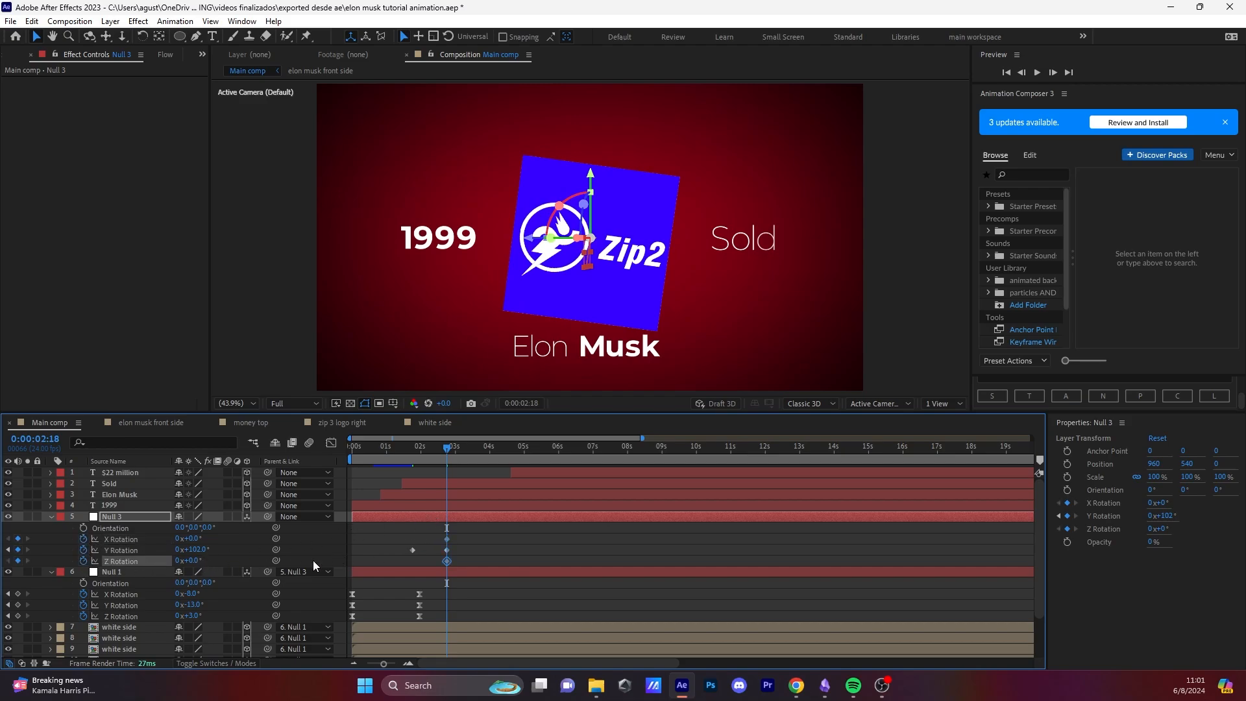
{"action": "left_click_drag", "start_coordinate": [189, 560], "coordinate": [196, 564]}
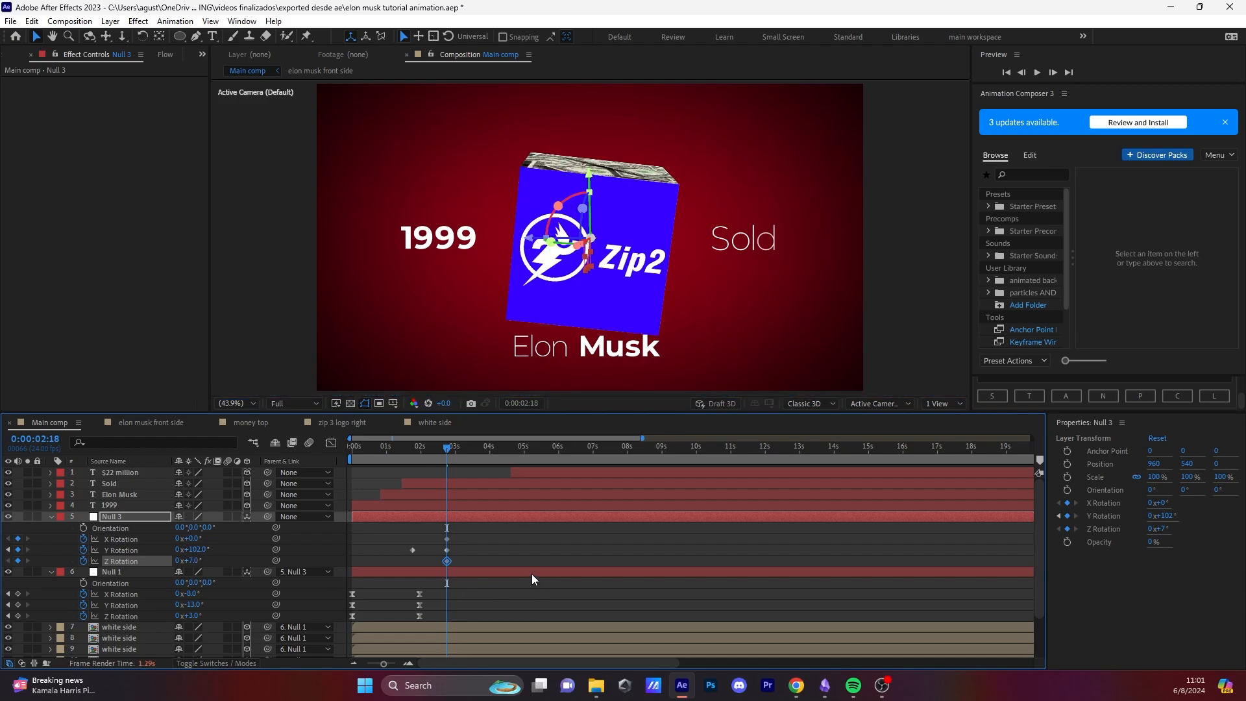
{"action": "left_click_drag", "start_coordinate": [456, 455], "coordinate": [415, 458]}
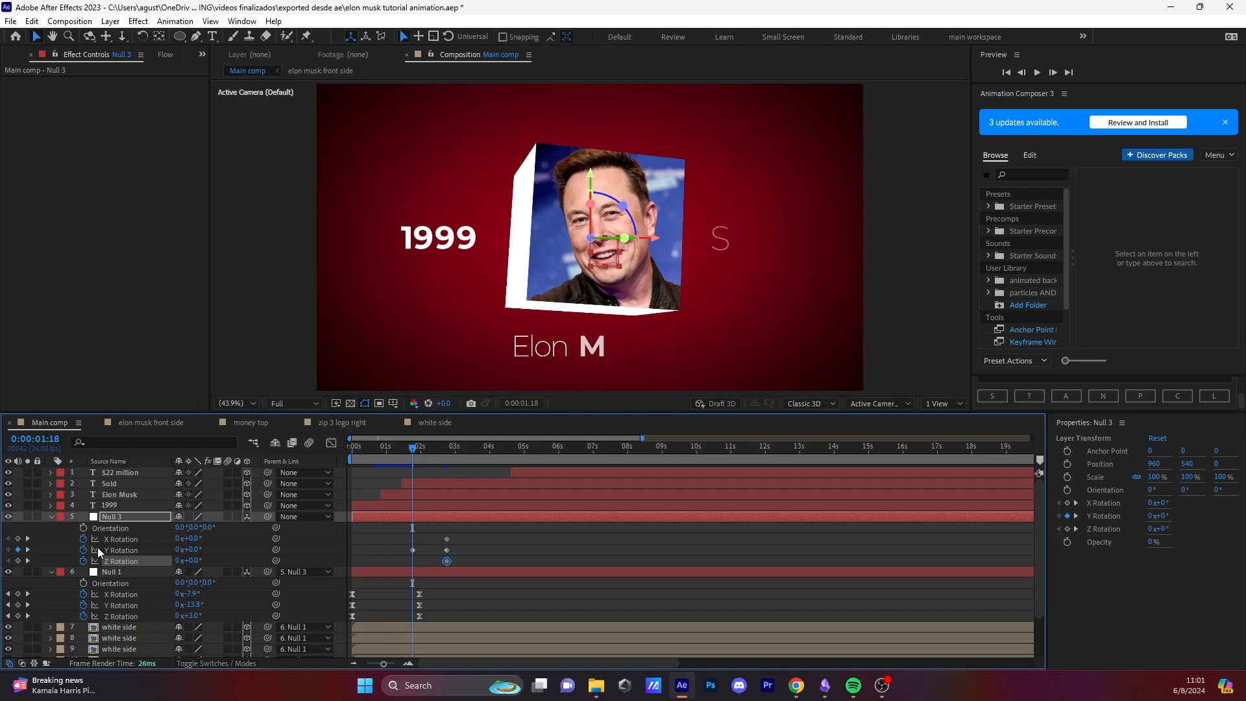
{"action": "left_click", "coordinate": [17, 538]}
{"action": "left_click", "coordinate": [17, 561]}
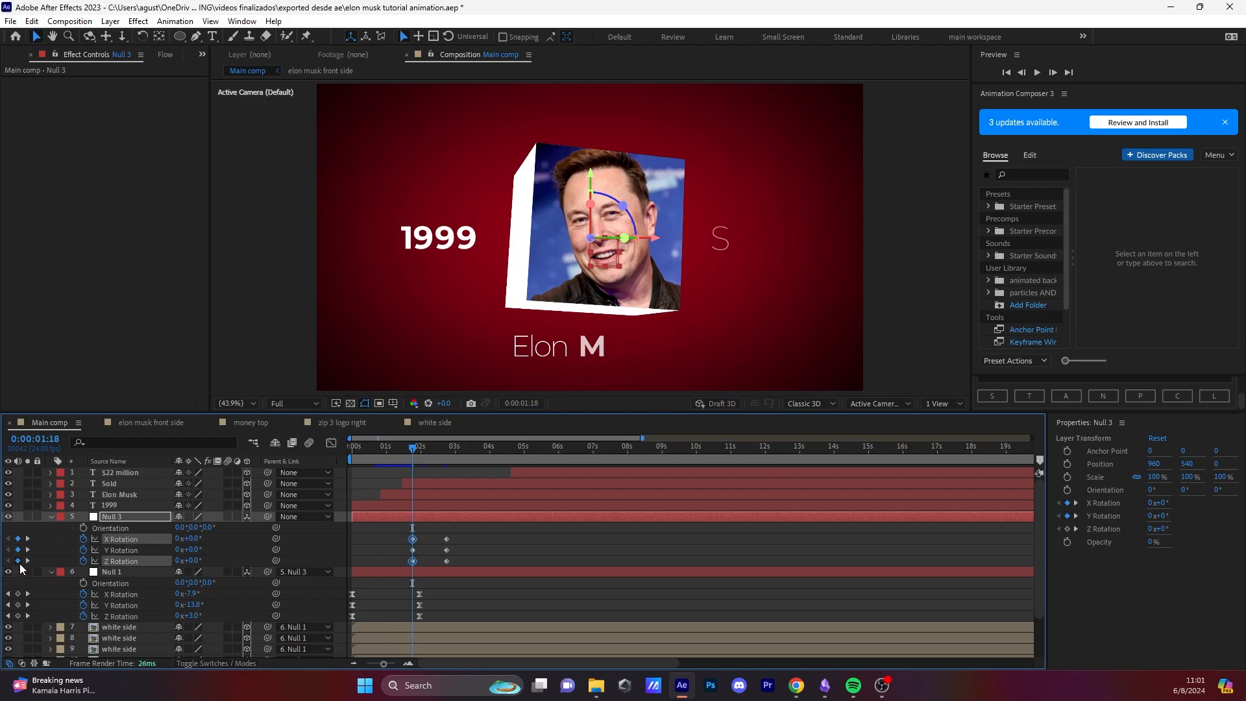
Step: Set Null 3's rotation at 0:00:02:18 to X 1°, Y 99° and Z -12° so the Zip2 side faces forward
{"action": "left_click_drag", "start_coordinate": [413, 451], "coordinate": [447, 456]}
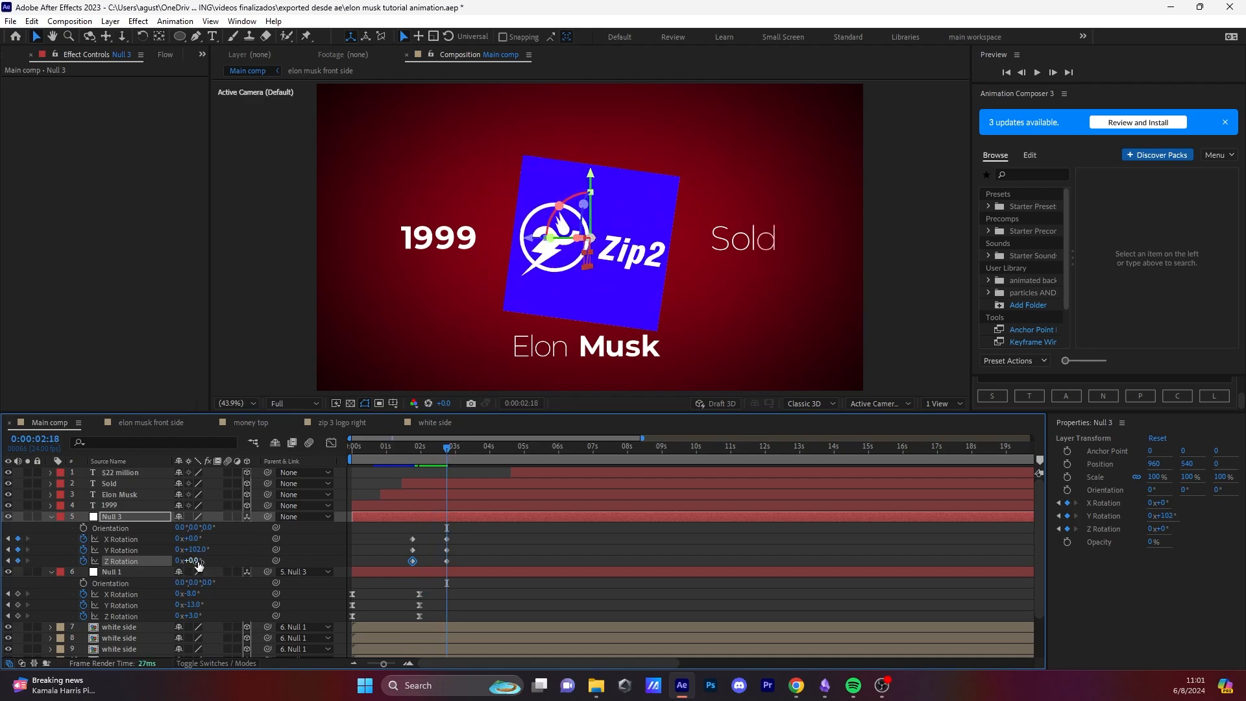
{"action": "mouse_move", "coordinate": [199, 562]}
{"action": "left_mouse_down"}
{"action": "mouse_move", "coordinate": [181, 562]}
{"action": "mouse_move", "coordinate": [203, 539]}
{"action": "mouse_move", "coordinate": [195, 551]}
{"action": "left_mouse_up"}
{"action": "left_click", "coordinate": [493, 569]}
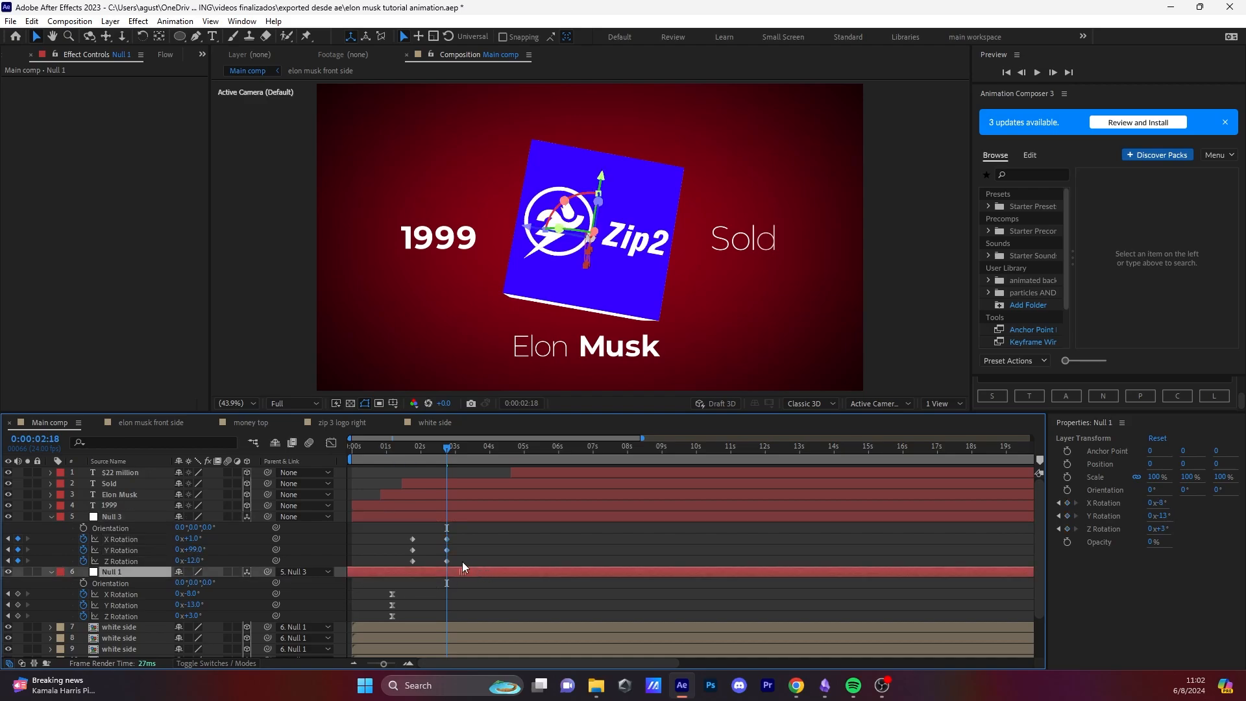
Step: Apply Easy Ease to all of Null 3's X, Y and Z Rotation keyframes
{"action": "left_click_drag", "start_coordinate": [471, 557], "coordinate": [402, 538]}
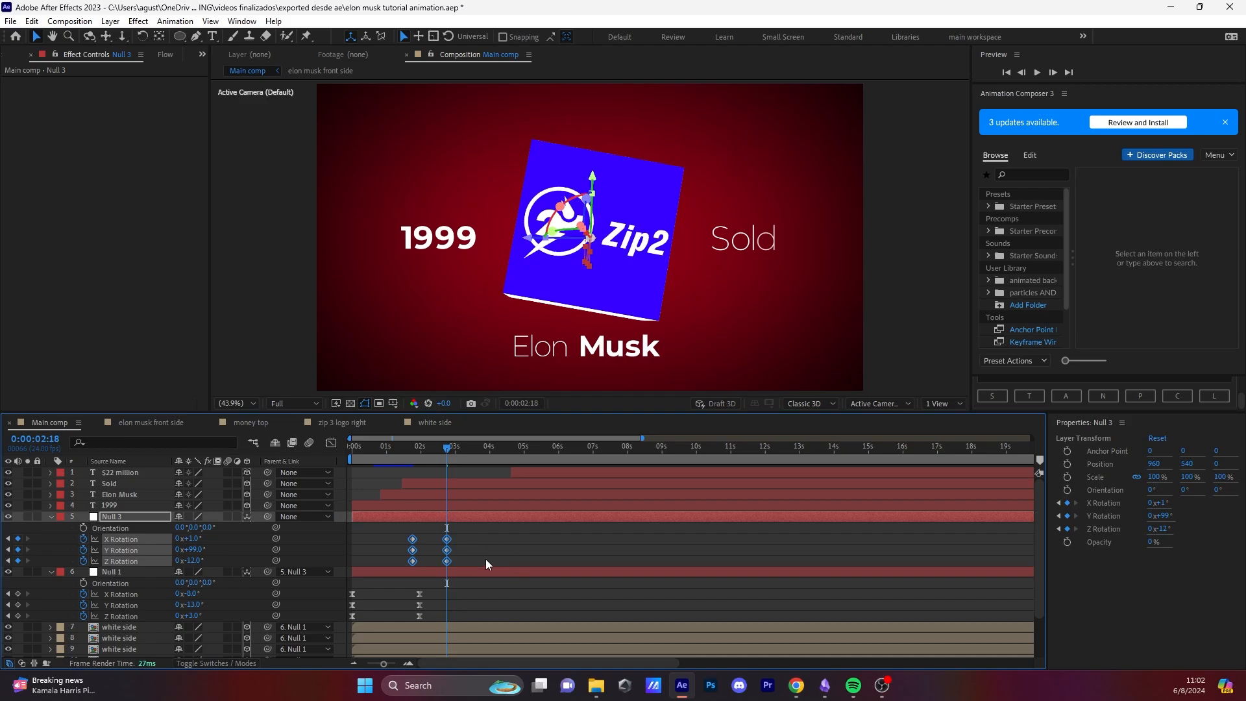
{"action": "key", "text": "F9"}
Step: Return to the start of the composition and set the preview resolution to Quarter
{"action": "left_click_drag", "start_coordinate": [418, 449], "coordinate": [340, 467]}
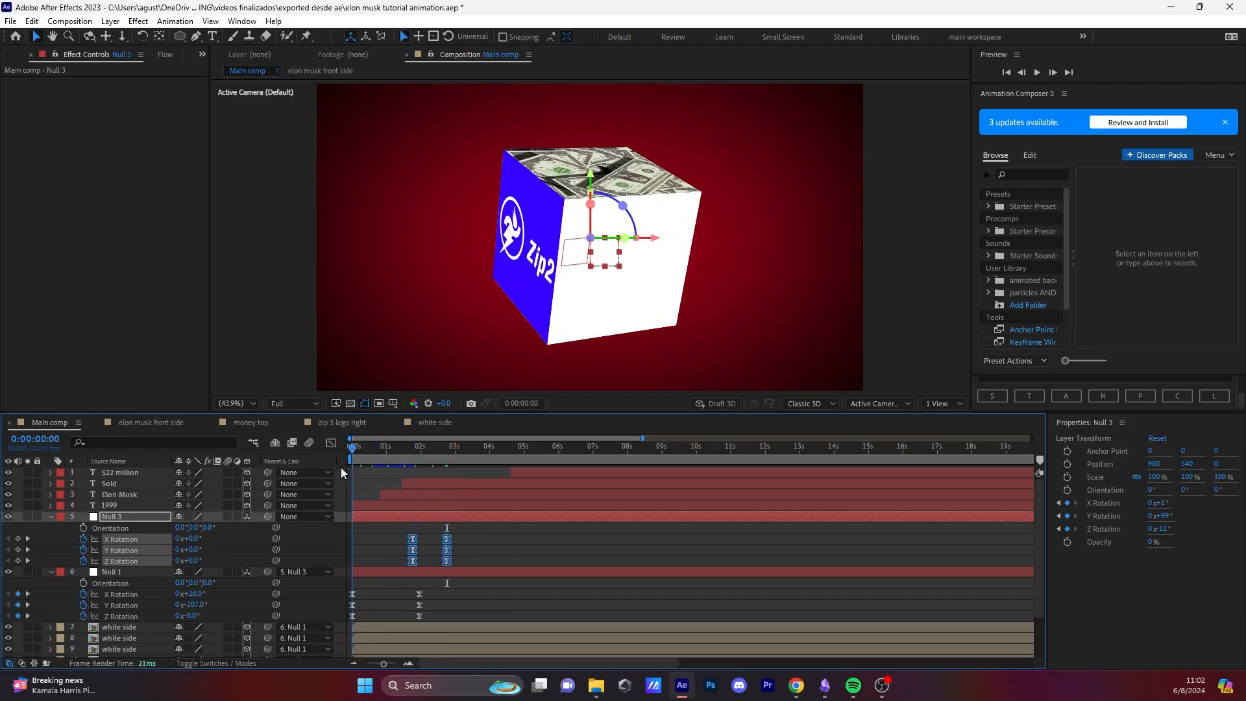
{"action": "left_click", "coordinate": [300, 403]}
{"action": "left_click", "coordinate": [299, 476]}
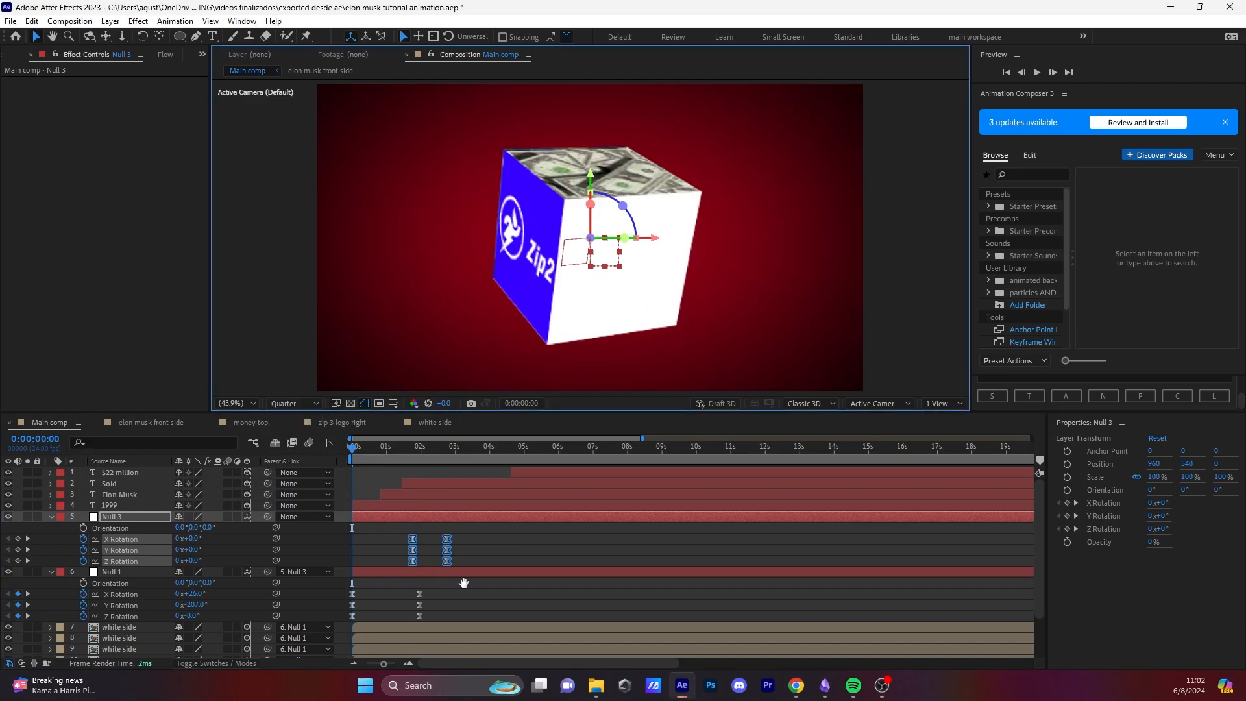
Step: Play back the composition from the start to review the cube's rotation to the Zip2 side
{"action": "key", "text": "space"}
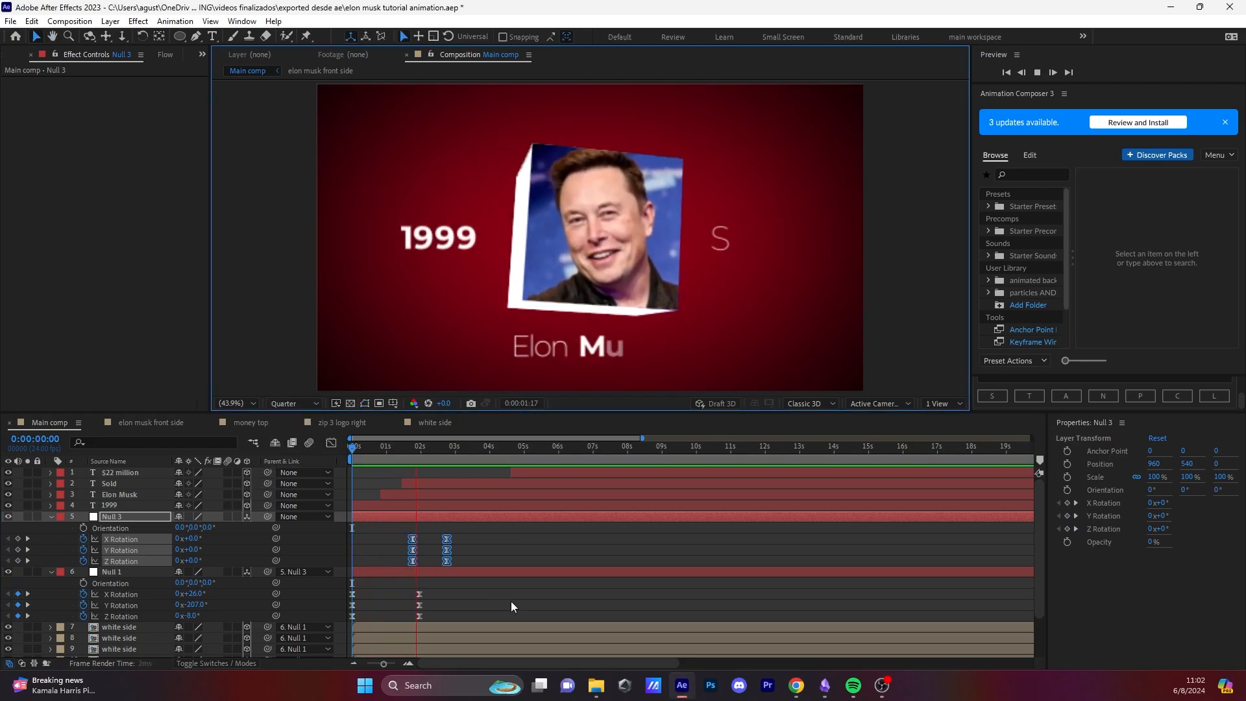
{"action": "key", "text": "space"}
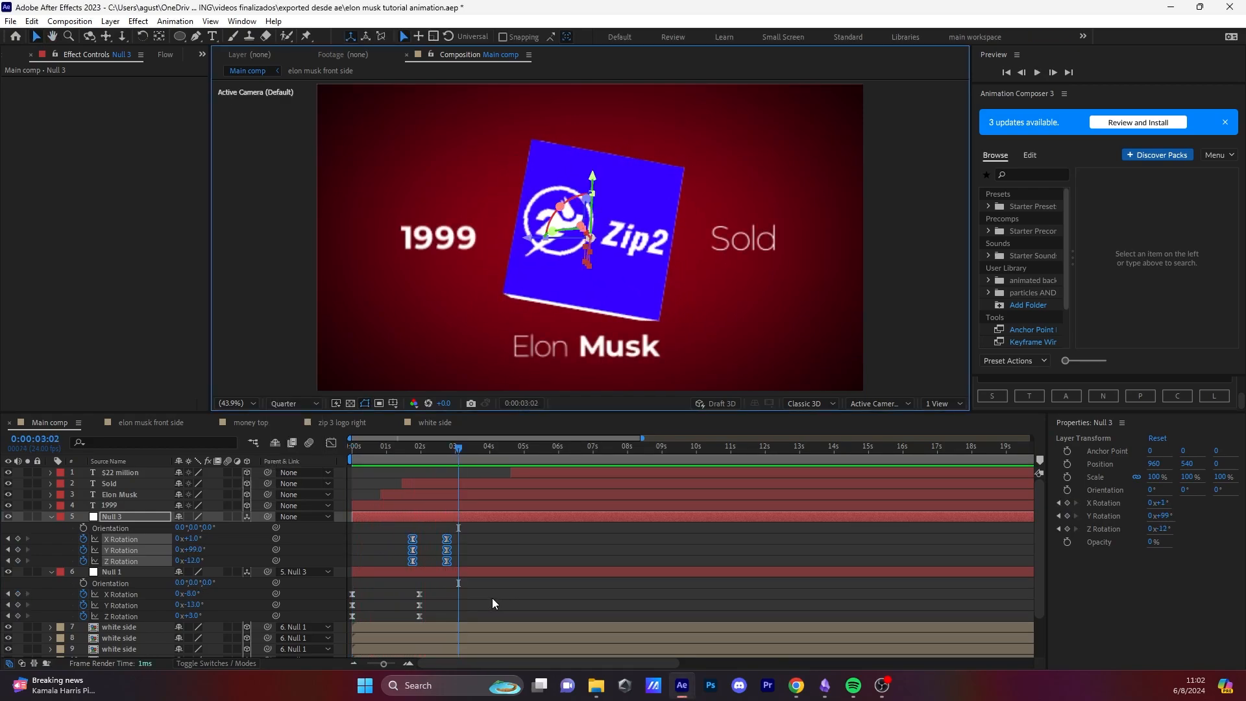
{"action": "left_click", "coordinate": [492, 597]}
{"action": "left_click", "coordinate": [310, 405]}
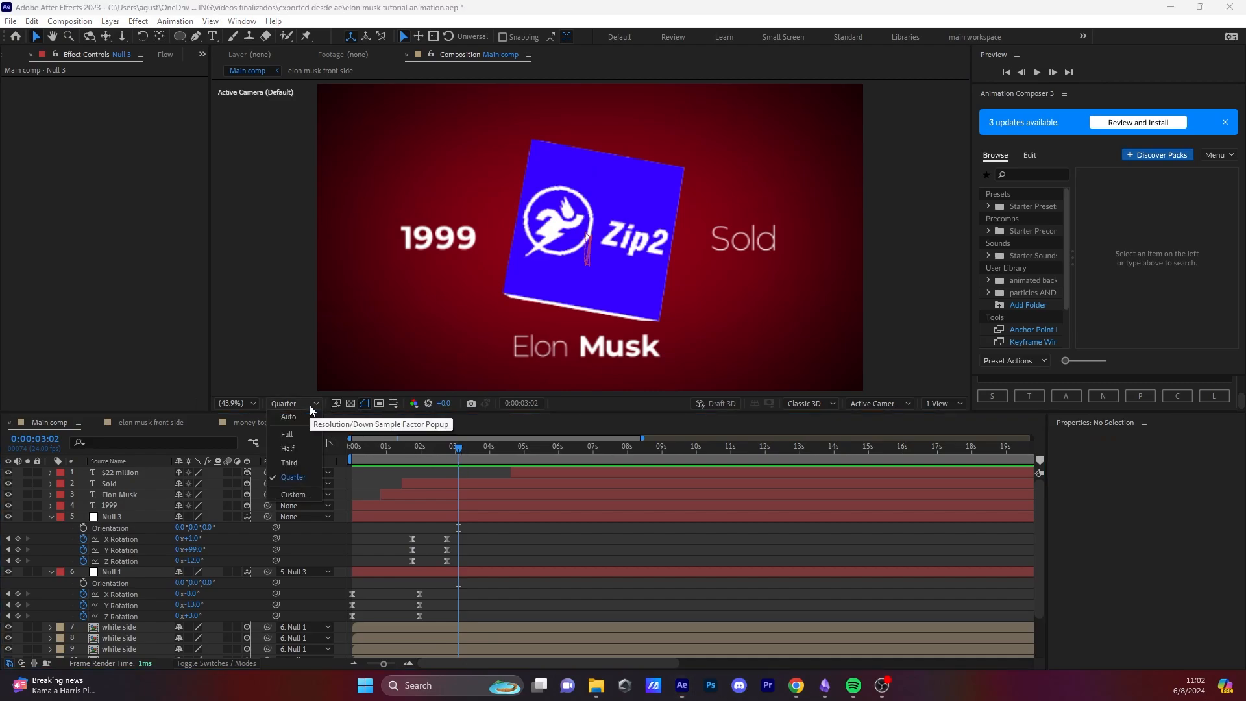
{"action": "left_click", "coordinate": [490, 532]}
Step: Start the $22 million text layer at 0:00:03:03 and apply the "text animation character by character" preset to it
{"action": "left_click_drag", "start_coordinate": [532, 473], "coordinate": [480, 475]}
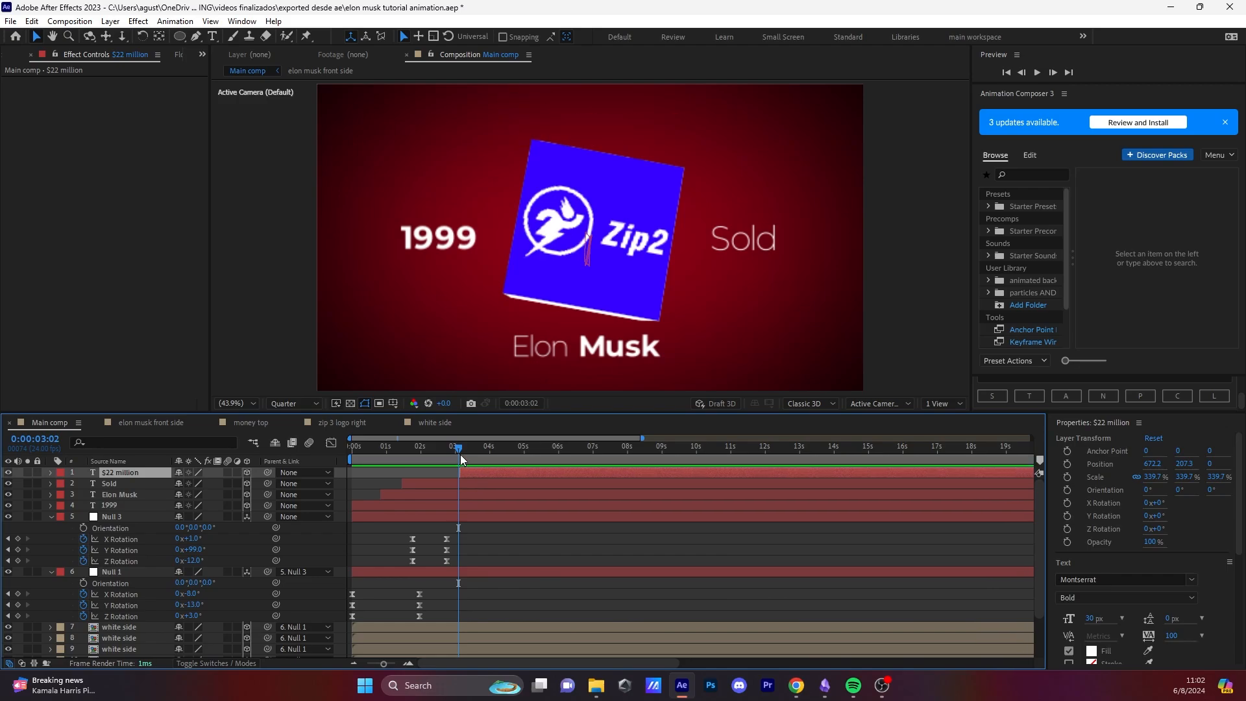
{"action": "left_click_drag", "start_coordinate": [458, 450], "coordinate": [461, 449]}
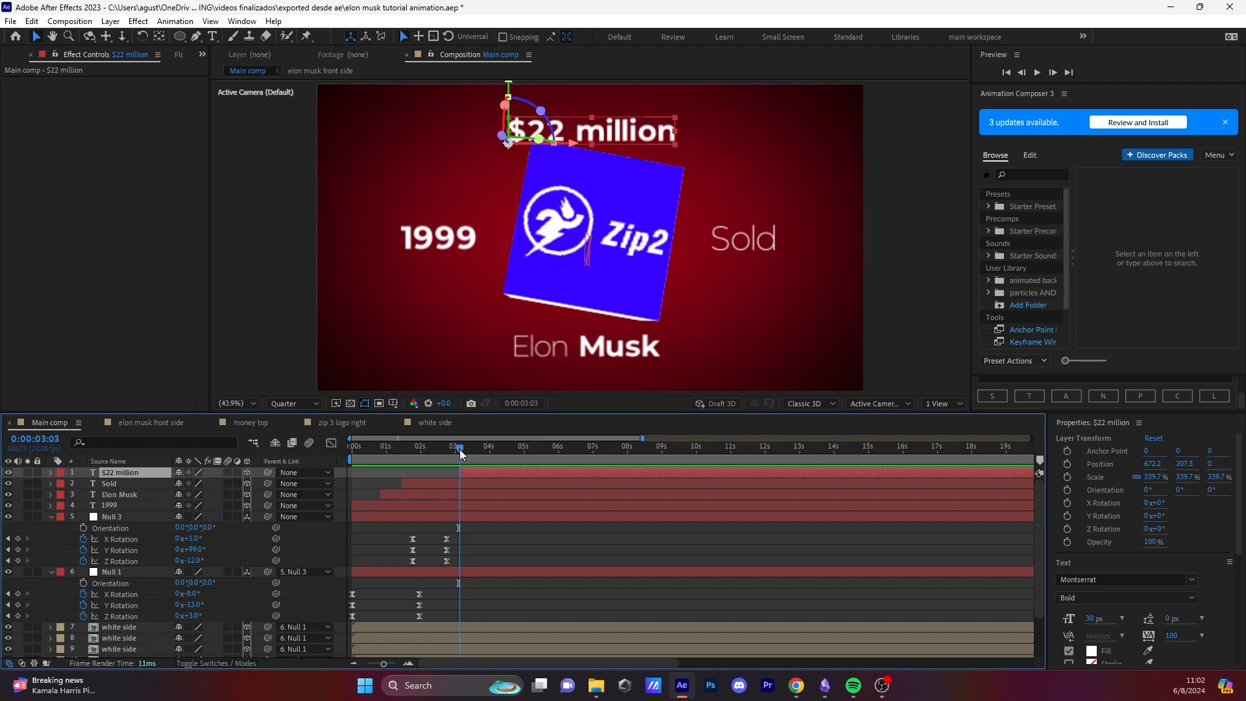
{"action": "key", "text": "ctrl+space"}
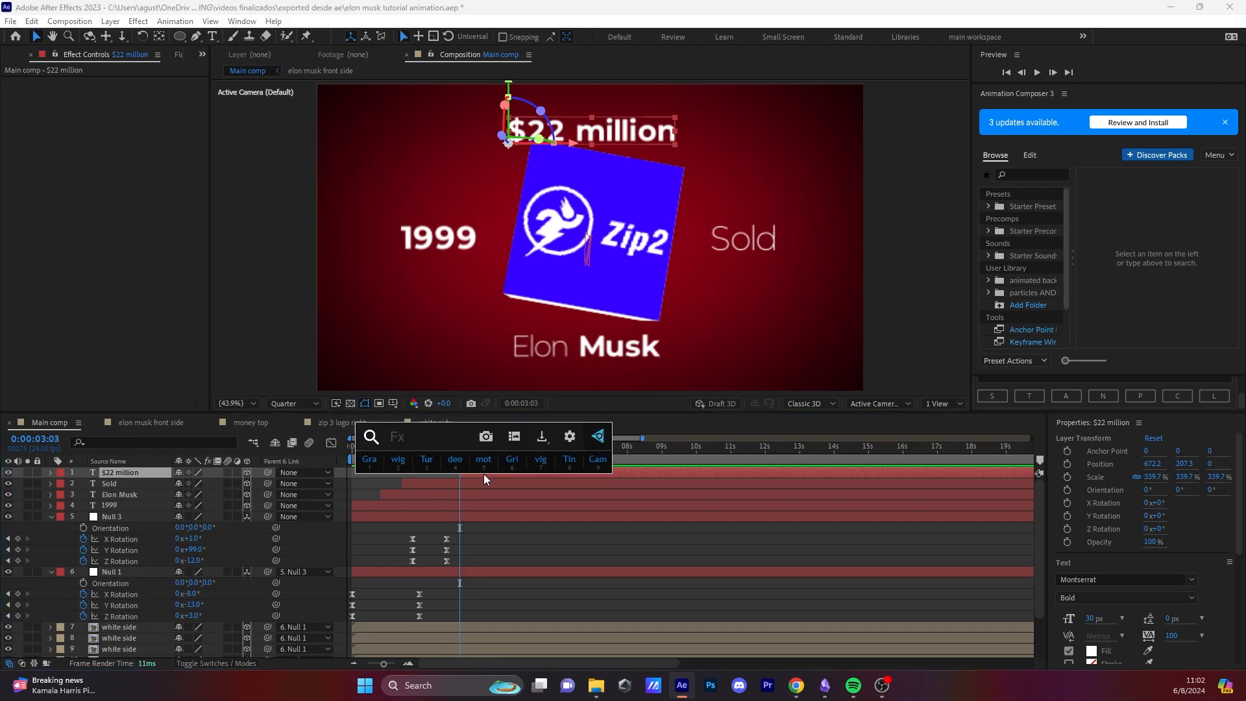
{"action": "type", "text": "te"}
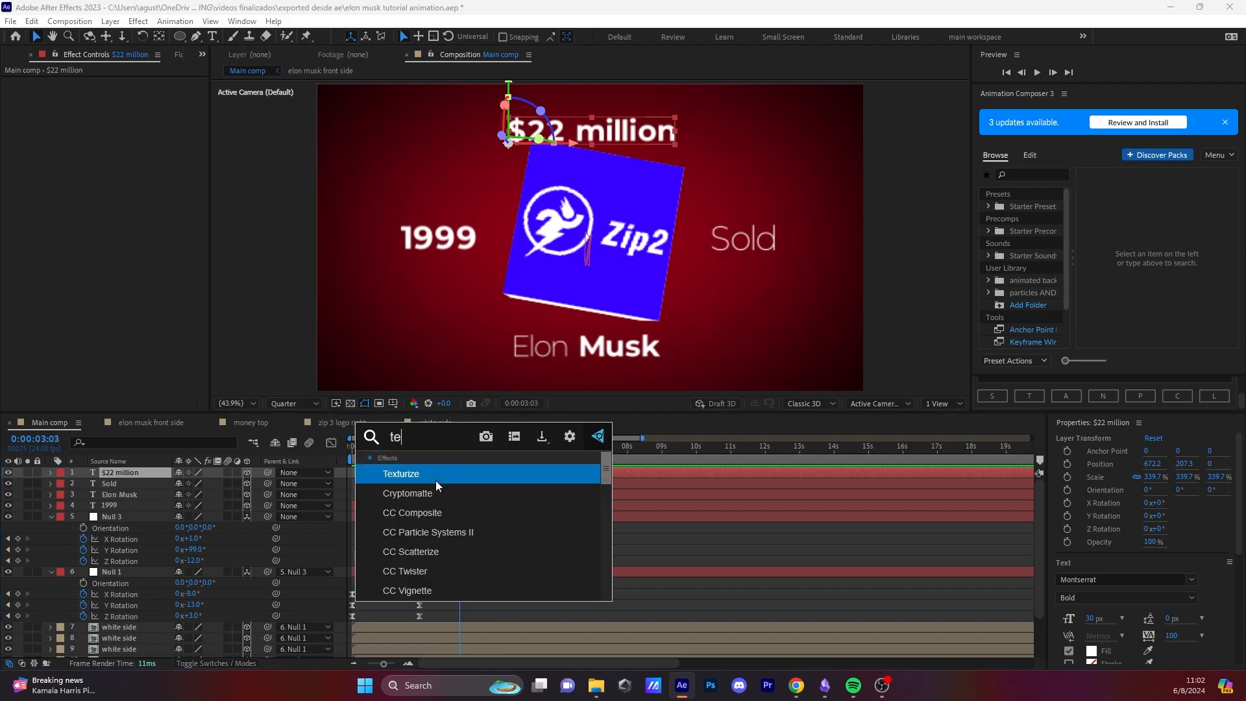
{"action": "type", "text": "xt ani"}
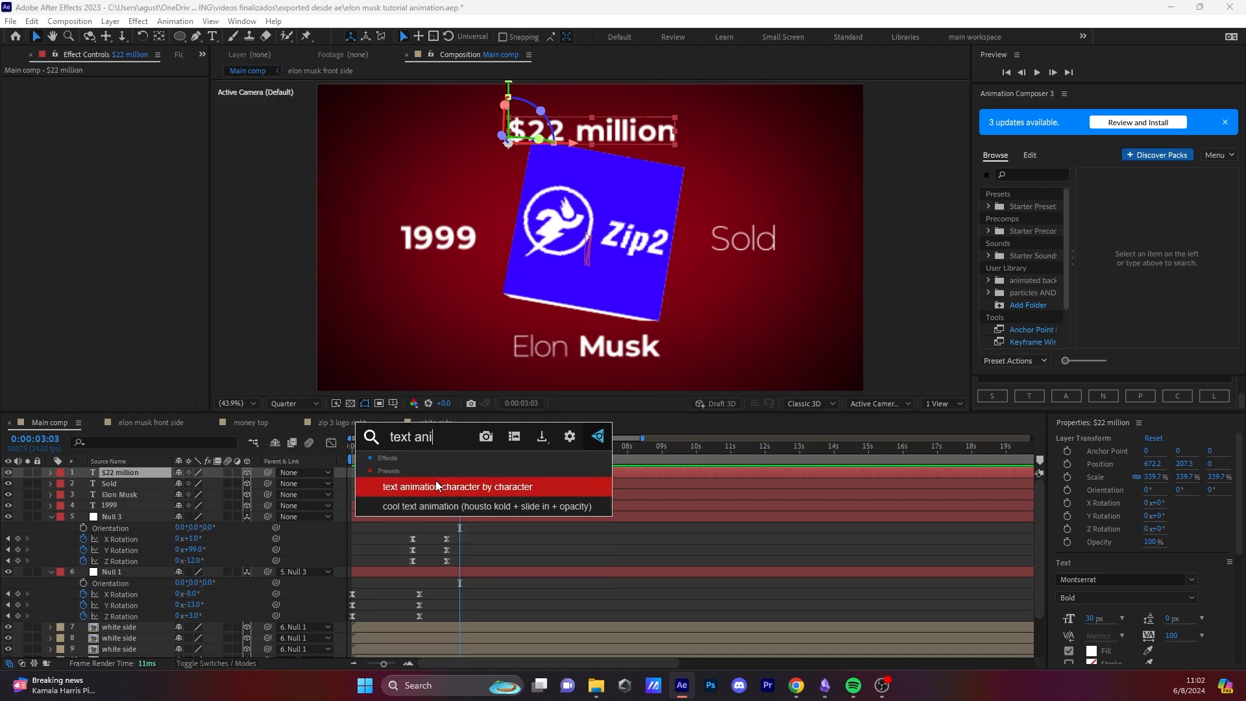
{"action": "left_click", "coordinate": [436, 486]}
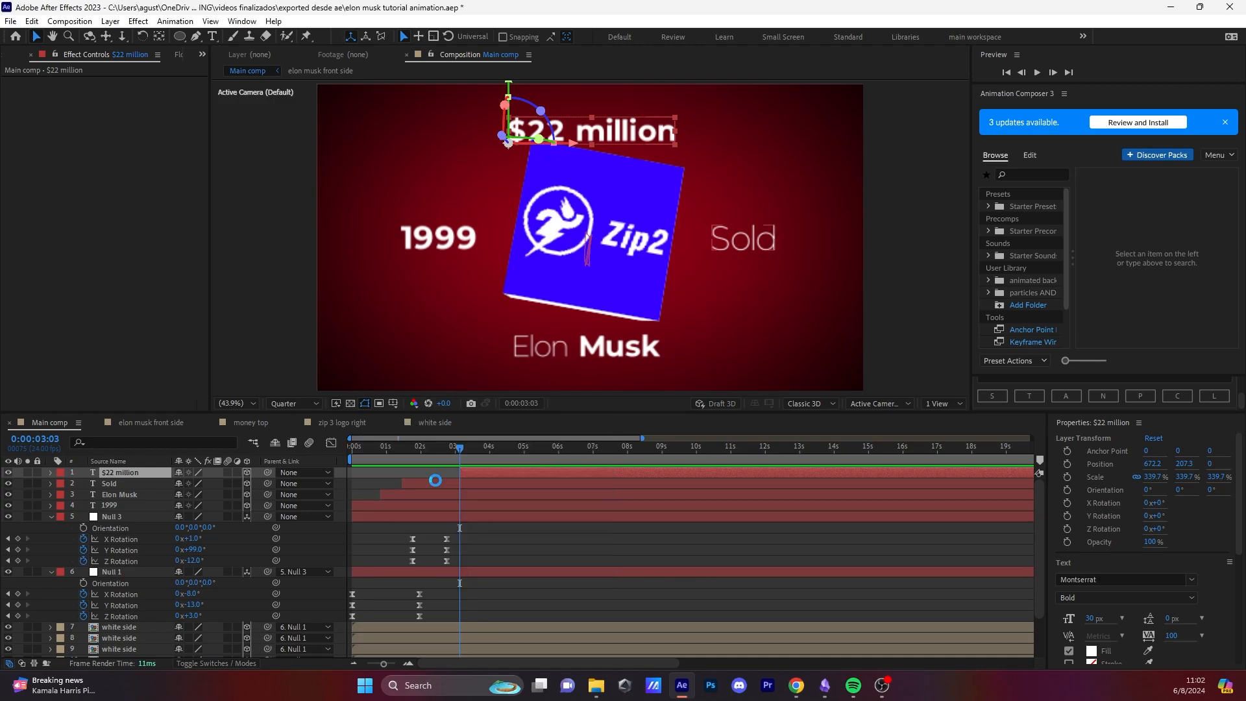
Step: Create a new 3D null object directly above Null 3 and parent Null 3 to it
{"action": "left_click_drag", "start_coordinate": [462, 448], "coordinate": [443, 474]}
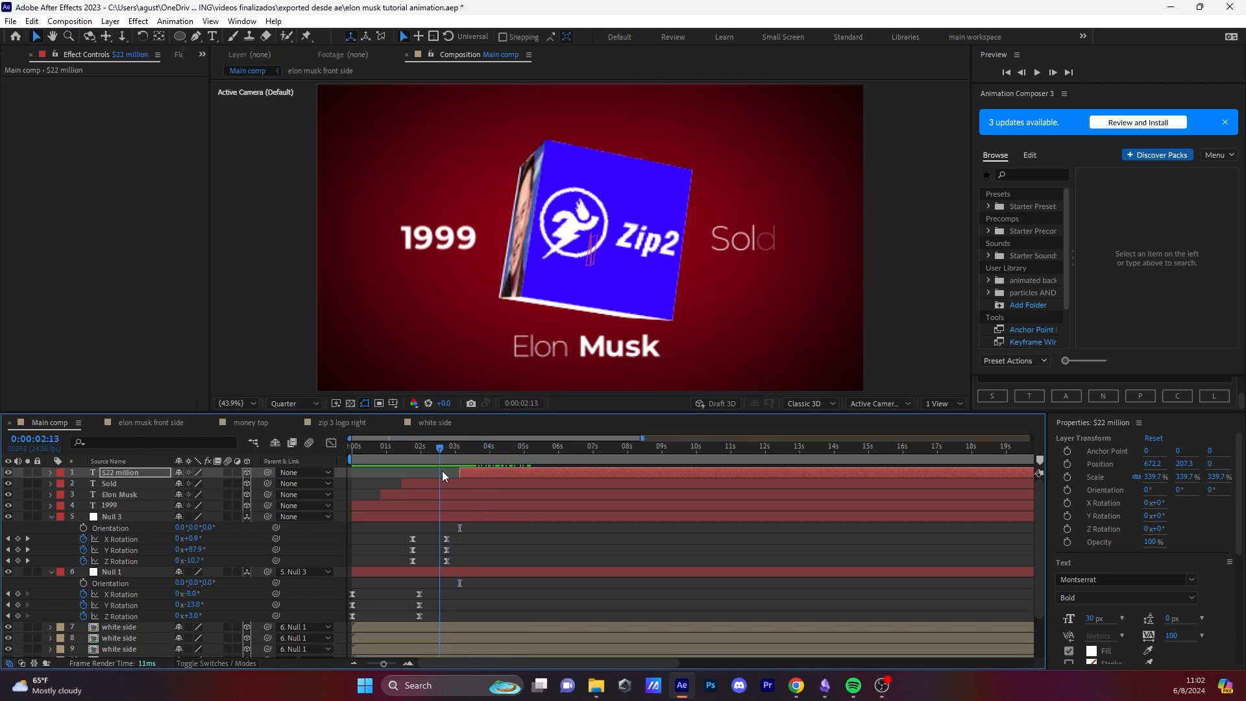
{"action": "left_click", "coordinate": [481, 540]}
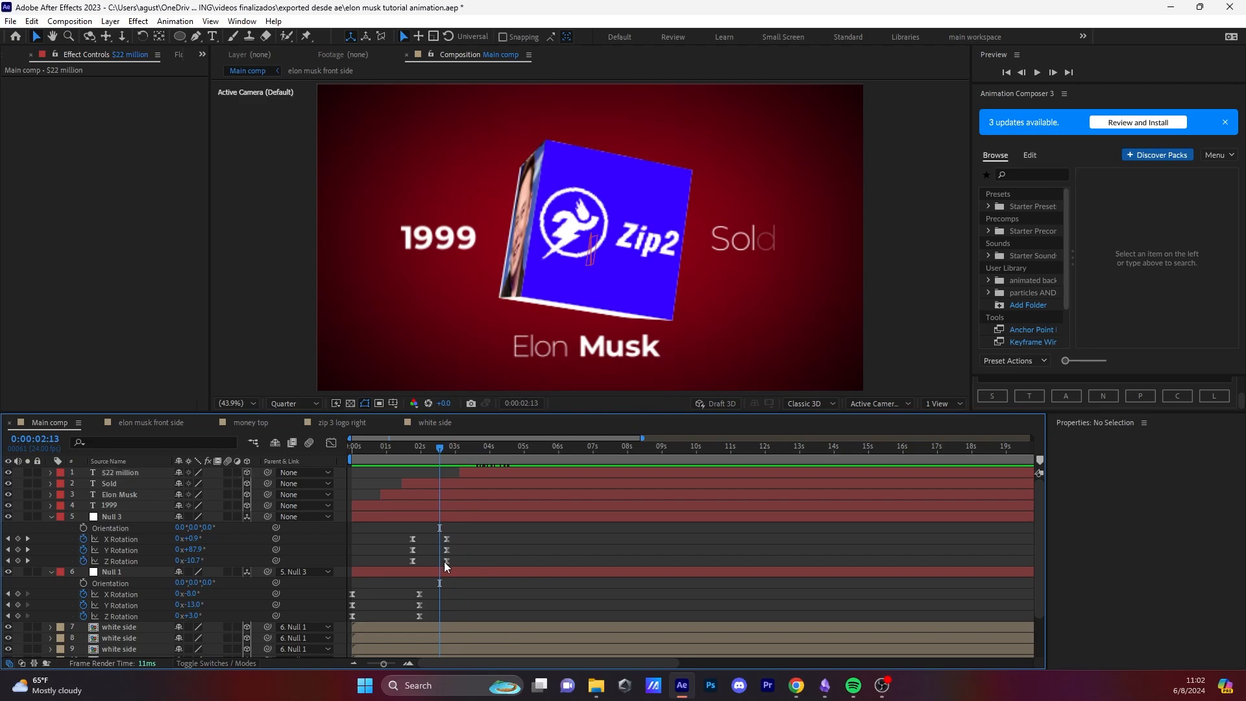
{"action": "left_click", "coordinate": [1111, 396]}
{"action": "left_click_drag", "start_coordinate": [162, 467], "coordinate": [145, 524]}
{"action": "left_click", "coordinate": [138, 528]}
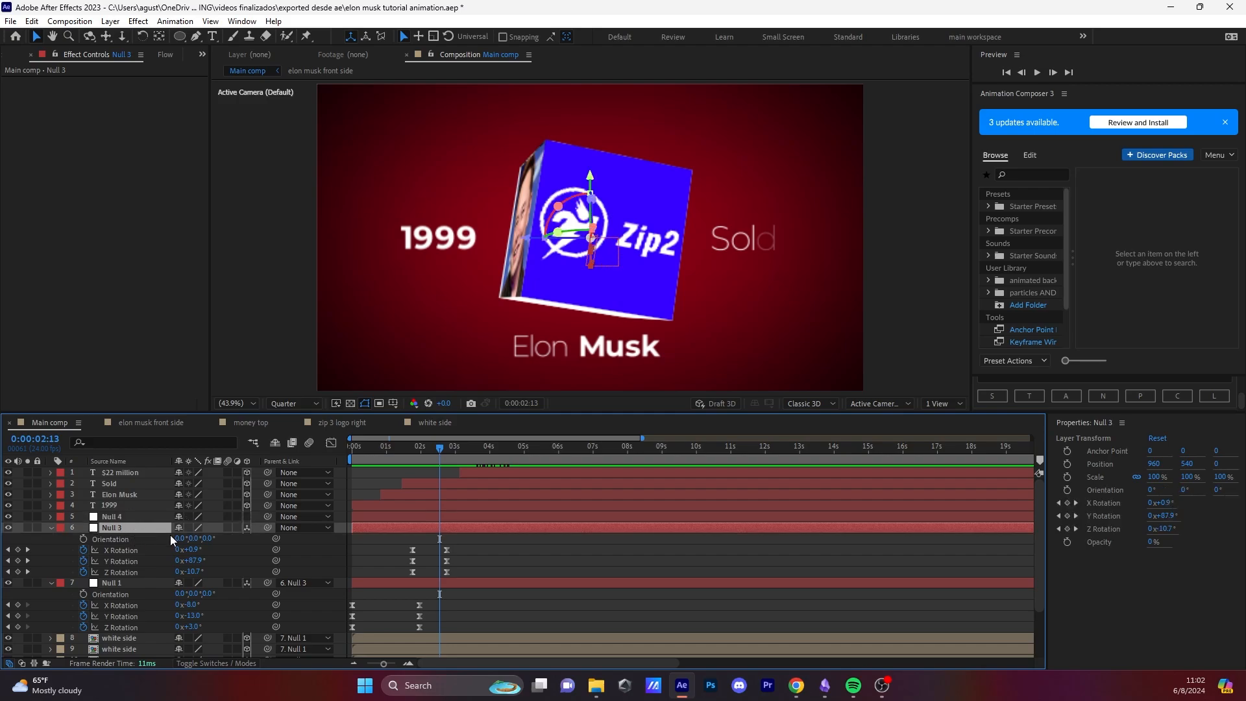
{"action": "left_click_drag", "start_coordinate": [268, 526], "coordinate": [137, 517]}
{"action": "left_click", "coordinate": [248, 516]}
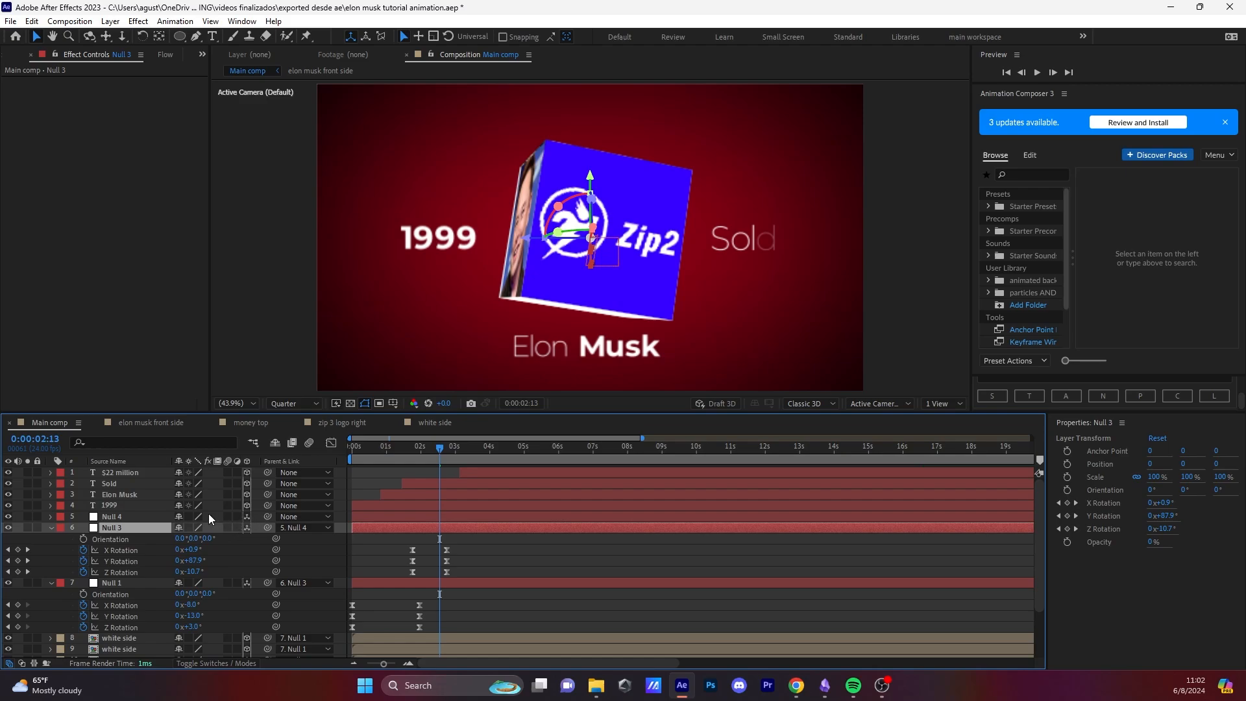
Step: Add X, Y and Z Rotation keyframes to Null 4 at 0:00:02:13
{"action": "left_click", "coordinate": [149, 518]}
{"action": "scroll", "coordinate": [149, 517], "scroll_direction": "down", "scroll_amount": 2}
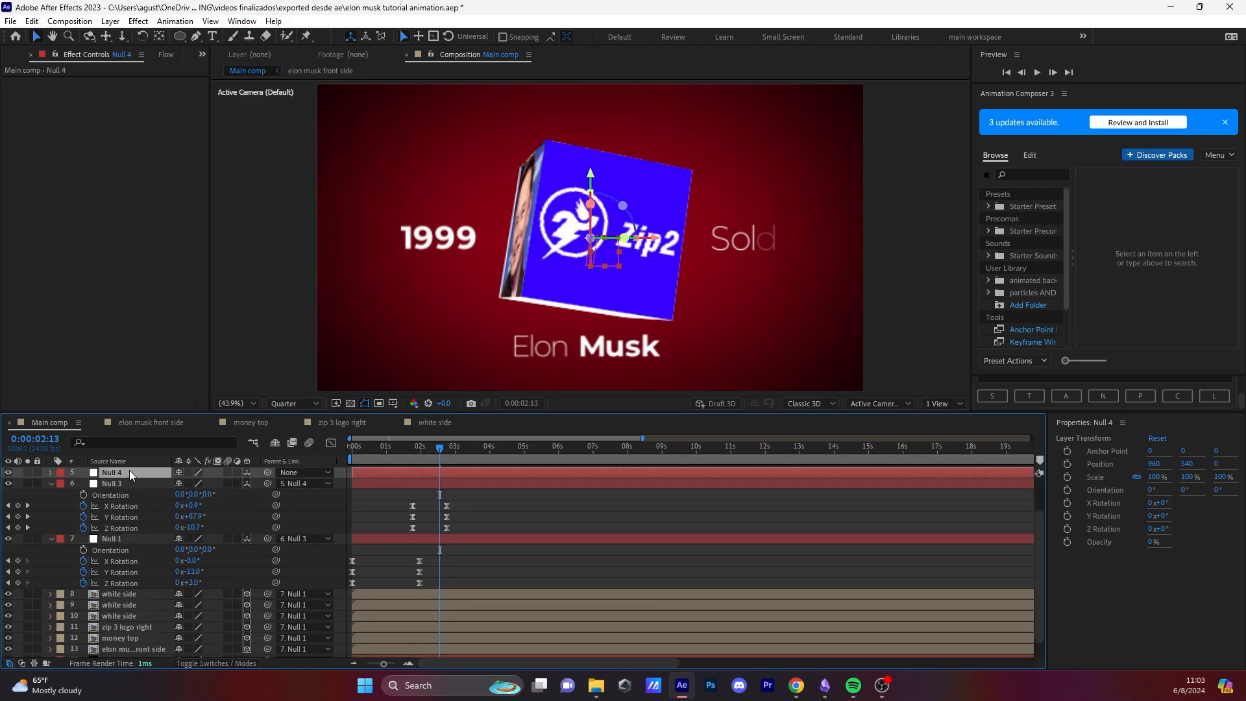
{"action": "key", "text": "r"}
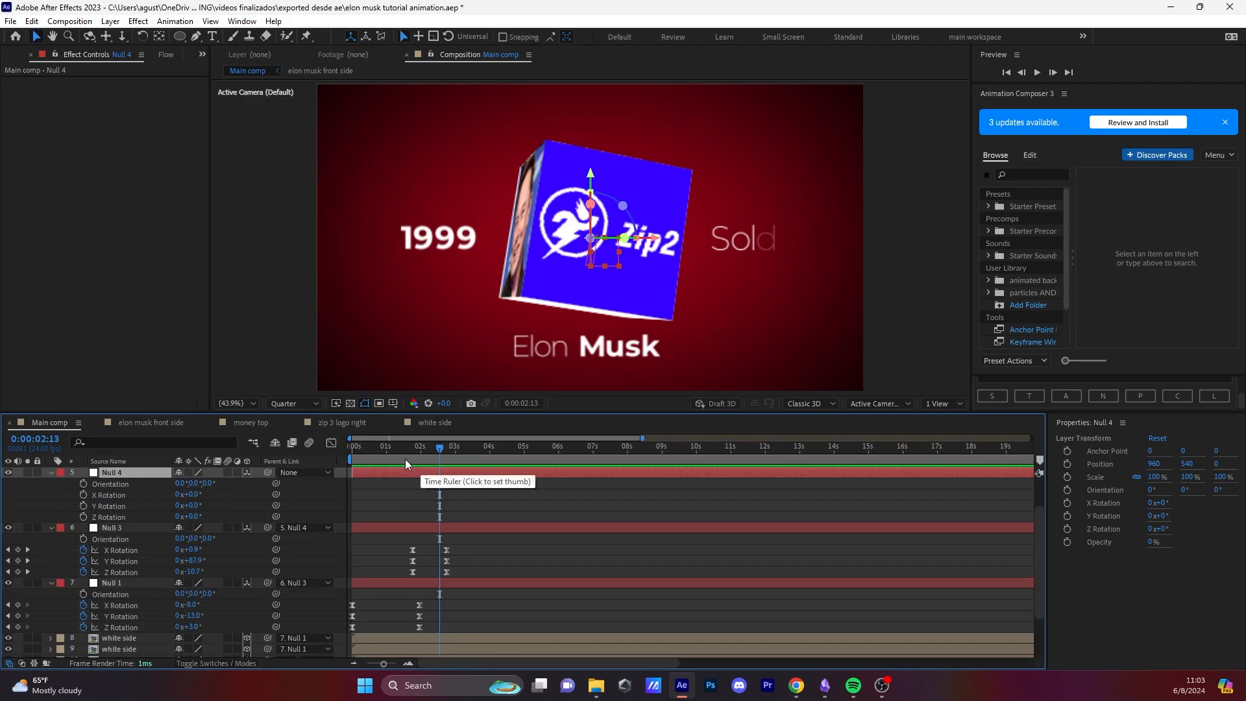
{"action": "key", "text": "alt+shift+r"}
{"action": "left_click_drag", "start_coordinate": [441, 450], "coordinate": [440, 450]}
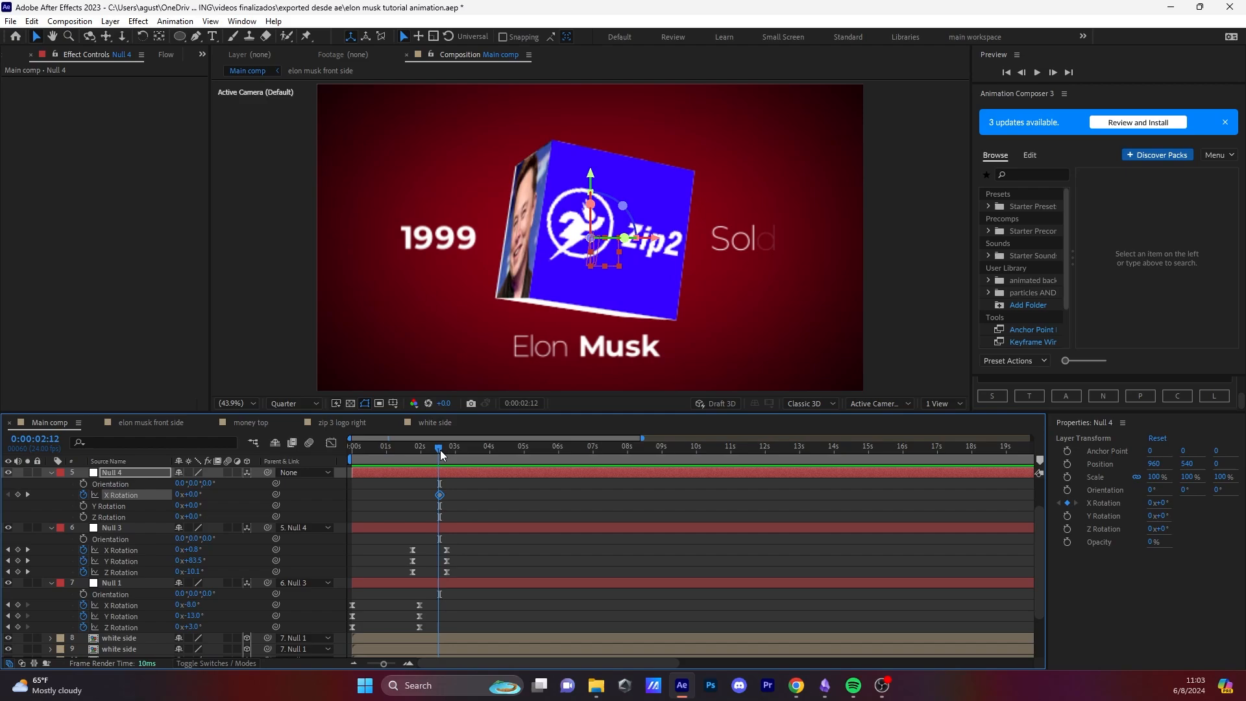
{"action": "key", "text": "ctrl+z"}
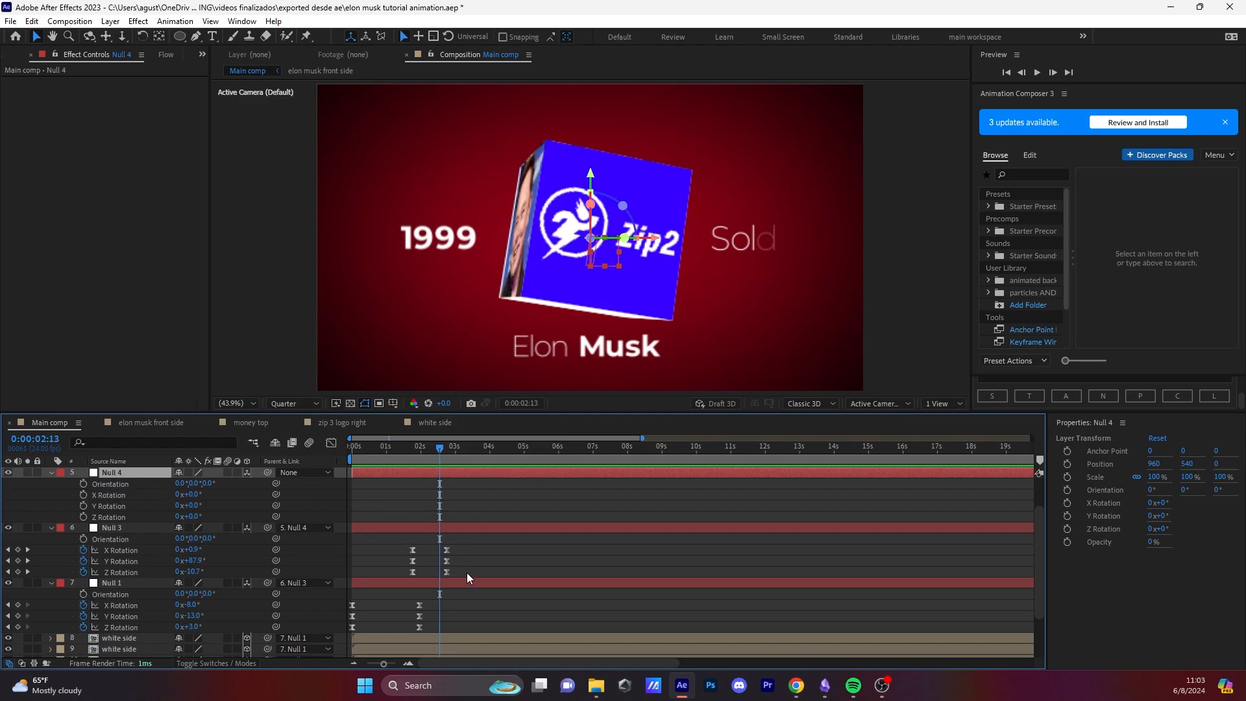
{"action": "left_click", "coordinate": [83, 495]}
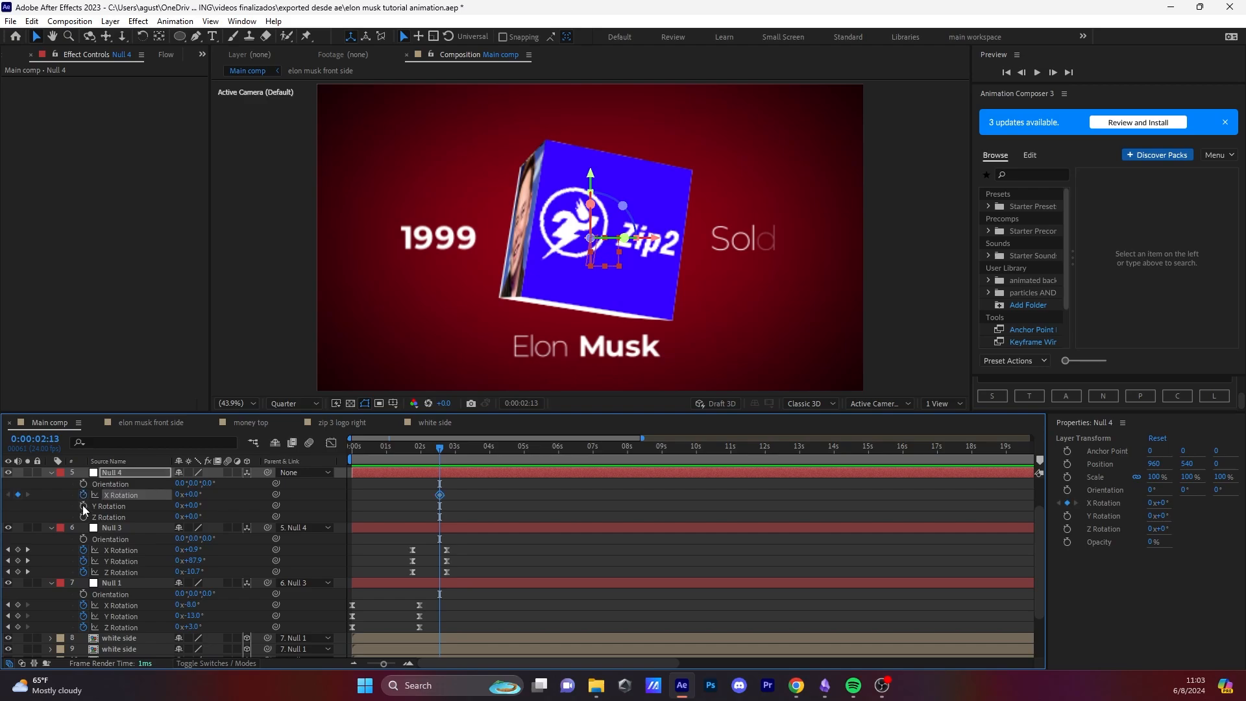
{"action": "left_click", "coordinate": [83, 506]}
{"action": "left_click", "coordinate": [83, 516]}
Step: Set Null 4's rotation at 0:00:03:15 to X 98°, Y -5° and Z -19° so the money side faces forward
{"action": "left_click", "coordinate": [441, 446]}
{"action": "left_click_drag", "start_coordinate": [445, 447], "coordinate": [479, 445]}
{"action": "mouse_move", "coordinate": [195, 508]}
{"action": "left_mouse_down"}
{"action": "mouse_move", "coordinate": [206, 517]}
{"action": "mouse_move", "coordinate": [209, 495]}
{"action": "mouse_move", "coordinate": [250, 486]}
{"action": "mouse_move", "coordinate": [181, 517]}
{"action": "mouse_move", "coordinate": [189, 505]}
{"action": "left_mouse_up"}
{"action": "key", "text": "ctrl+z"}
{"action": "key", "text": "ctrl+z"}
{"action": "key", "text": "ctrl+z"}
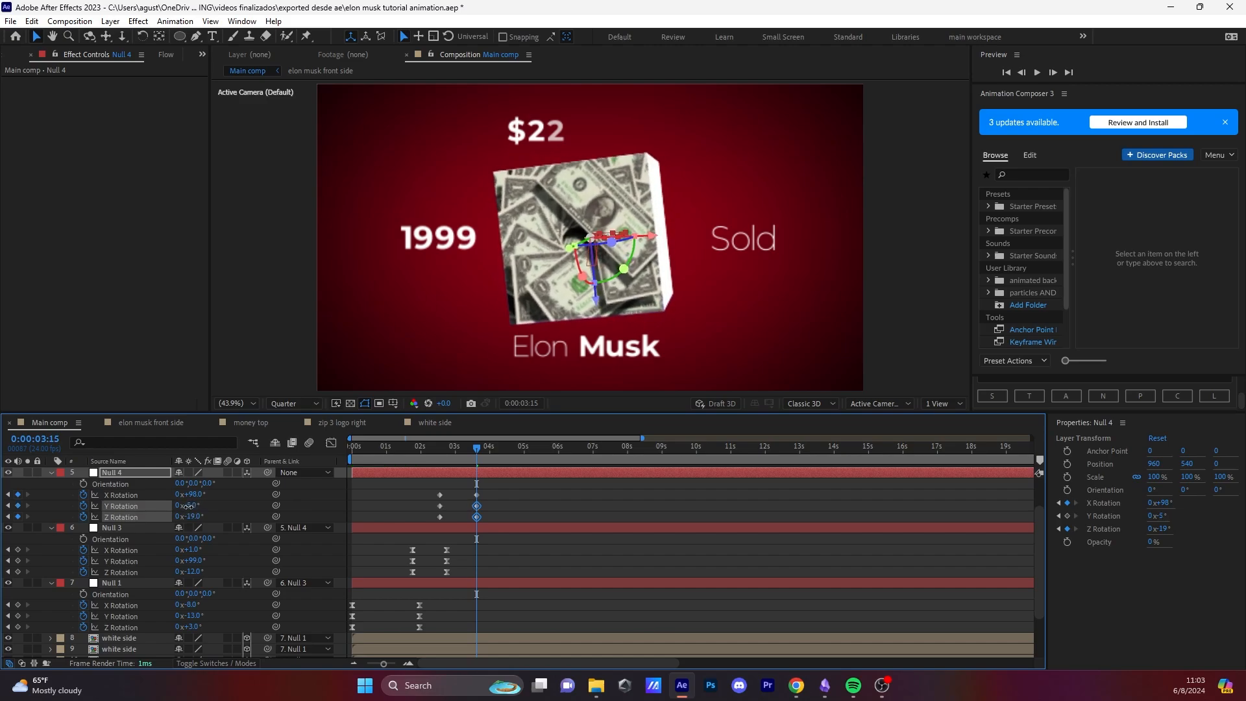
Step: Apply Easy Ease to all of Null 4's X, Y and Z Rotation keyframes and preview the animation
{"action": "left_click", "coordinate": [509, 515]}
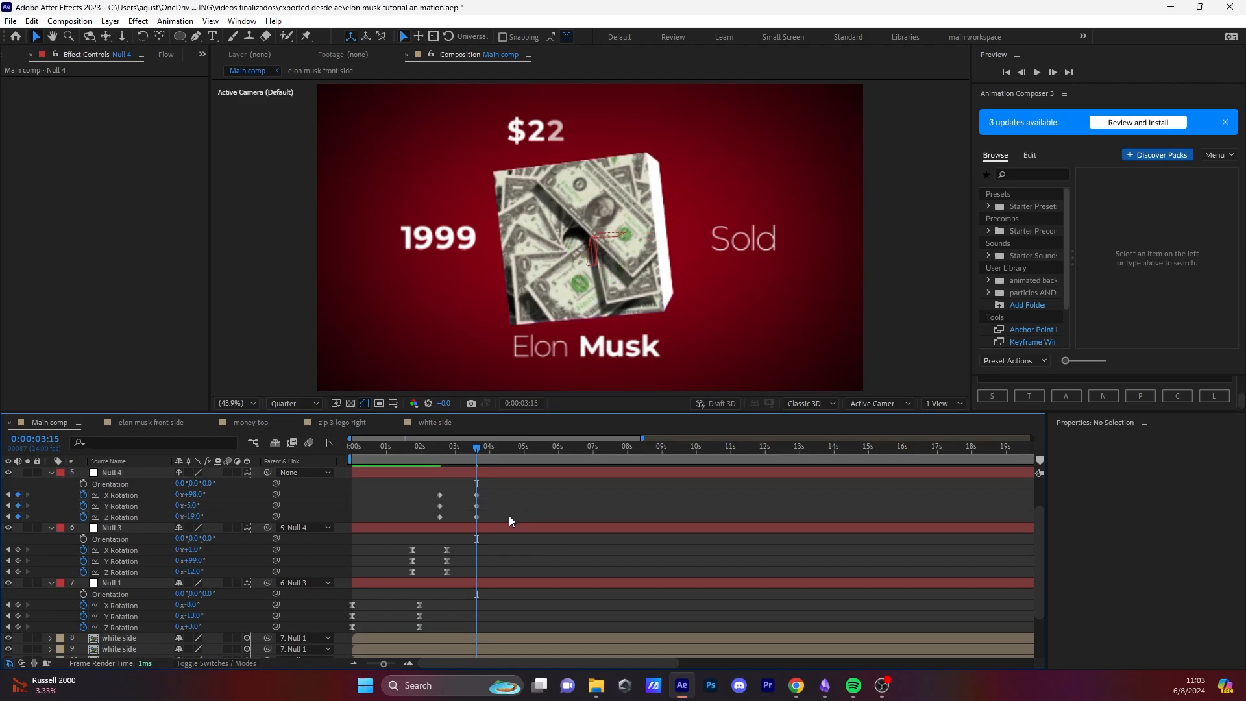
{"action": "left_click_drag", "start_coordinate": [502, 518], "coordinate": [423, 494]}
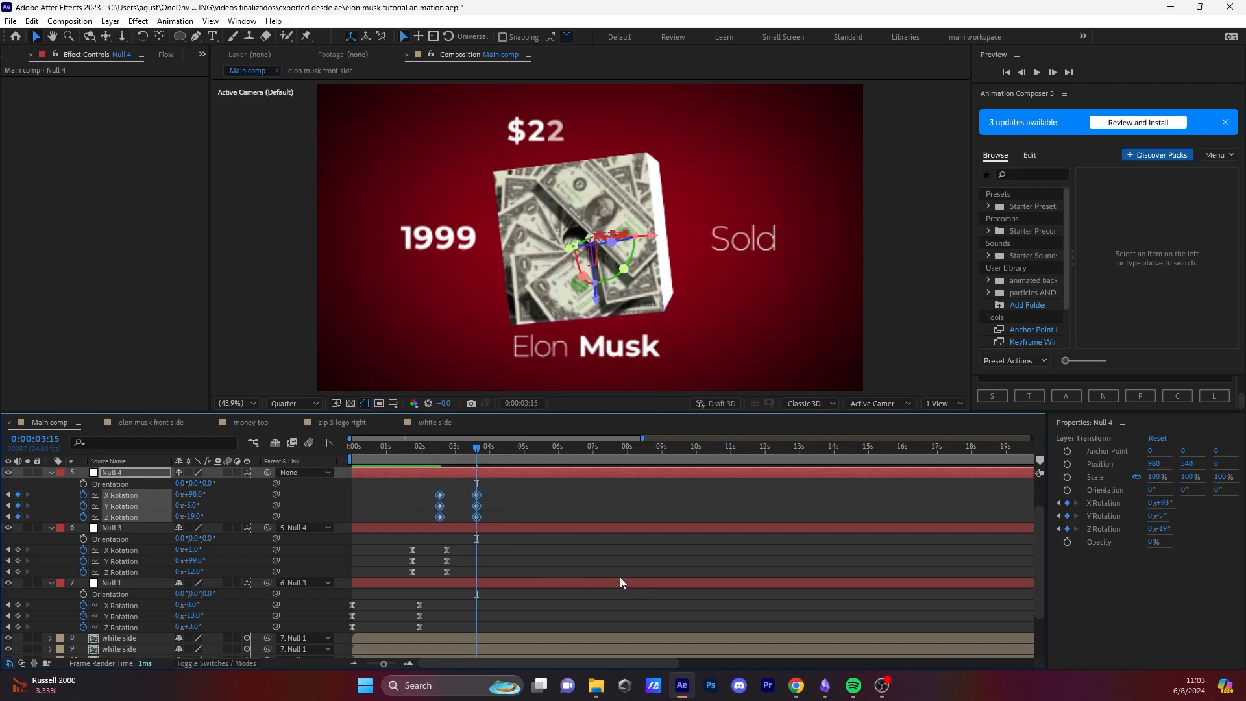
{"action": "key", "text": "F9"}
{"action": "key", "text": "space"}
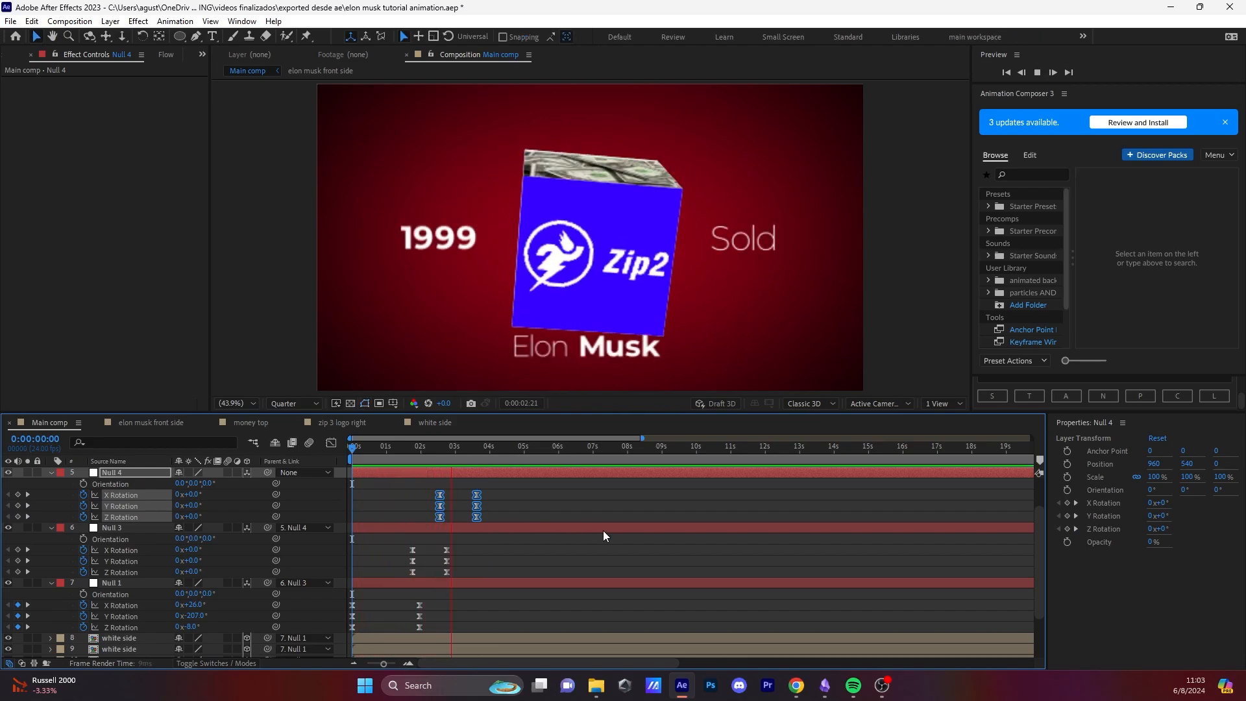
{"action": "key", "text": "space"}
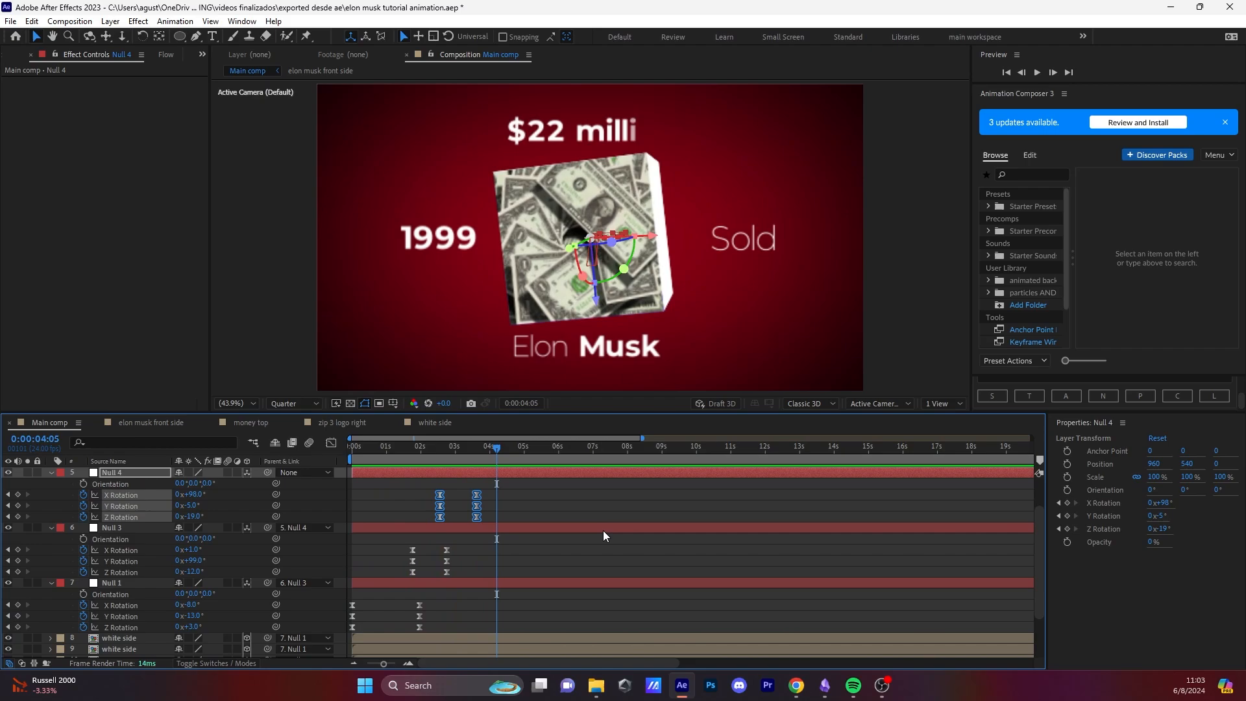
Step: Move Null 4's ending rotation keyframes to about 0:00:04:10 and preview the slower turn
{"action": "left_click_drag", "start_coordinate": [549, 490], "coordinate": [506, 498]}
{"action": "left_click", "coordinate": [536, 499]}
{"action": "key", "text": "space"}
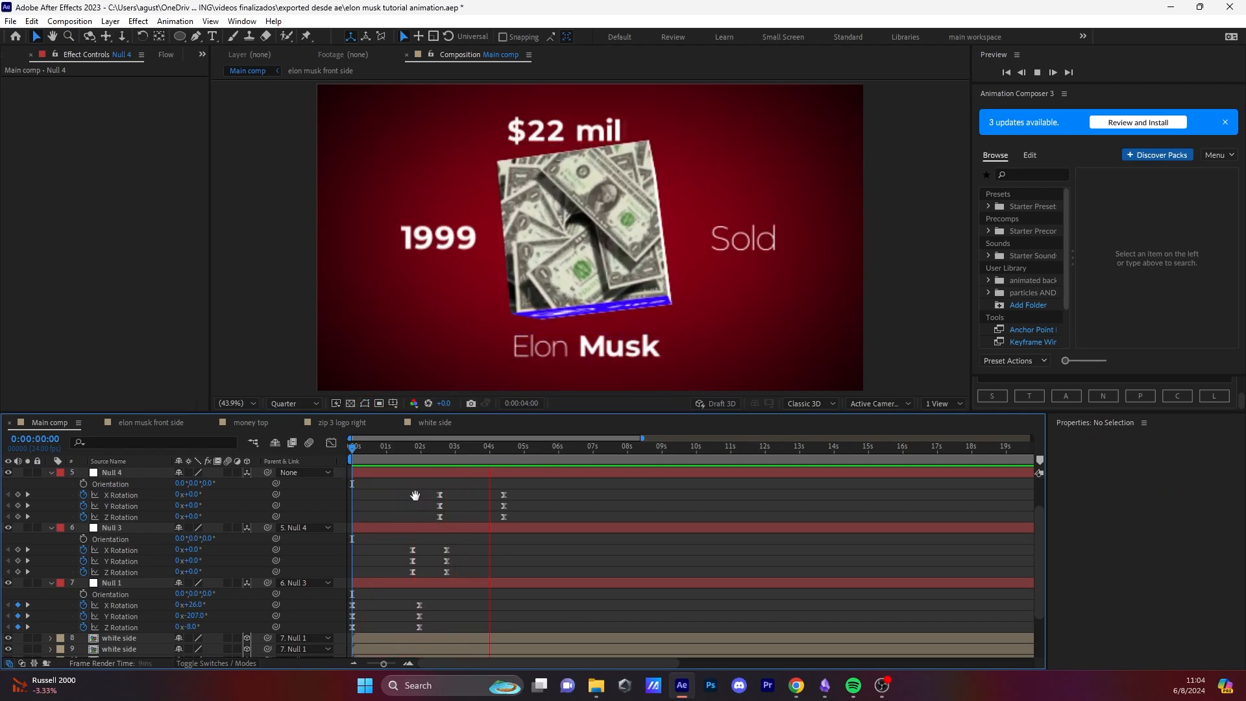
{"action": "key", "text": "space"}
Step: Move Null 4's starting rotation keyframes to about 0:00:02:15 and play back the composition from the start
{"action": "scroll", "coordinate": [434, 515], "scroll_direction": "up", "scroll_amount": 5}
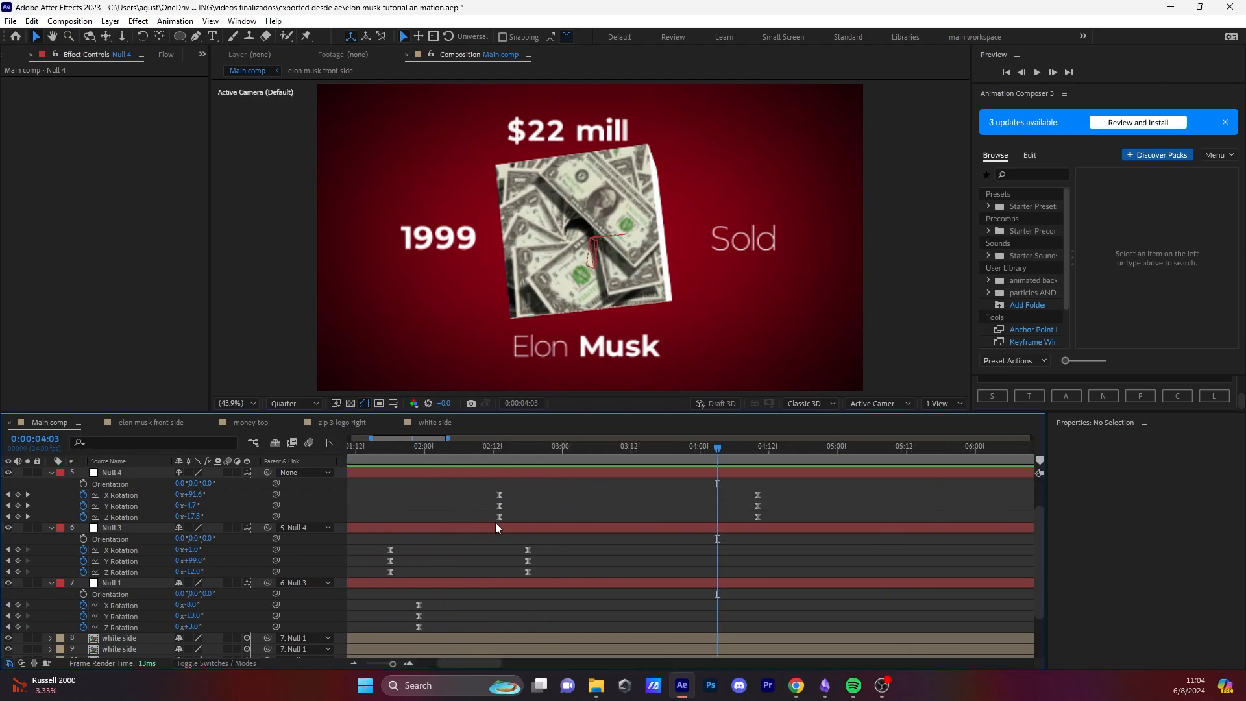
{"action": "left_click_drag", "start_coordinate": [538, 512], "coordinate": [511, 506]}
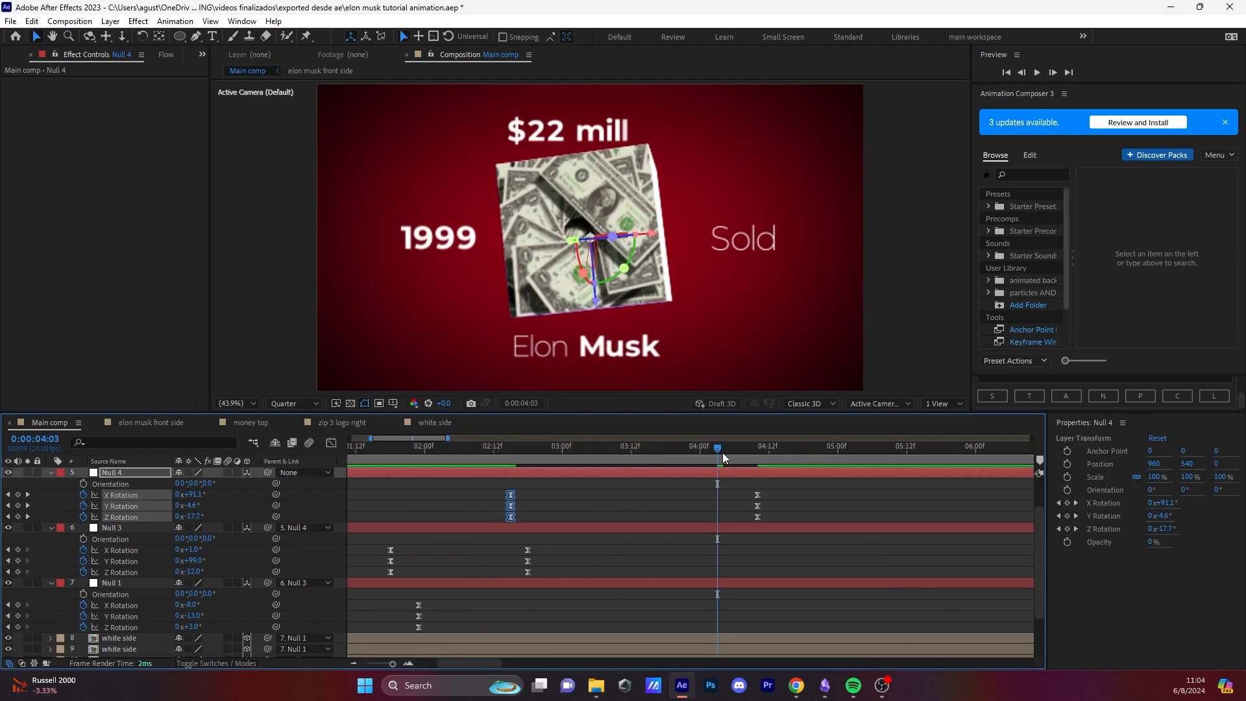
{"action": "key", "text": "Home"}
{"action": "key", "text": "space"}
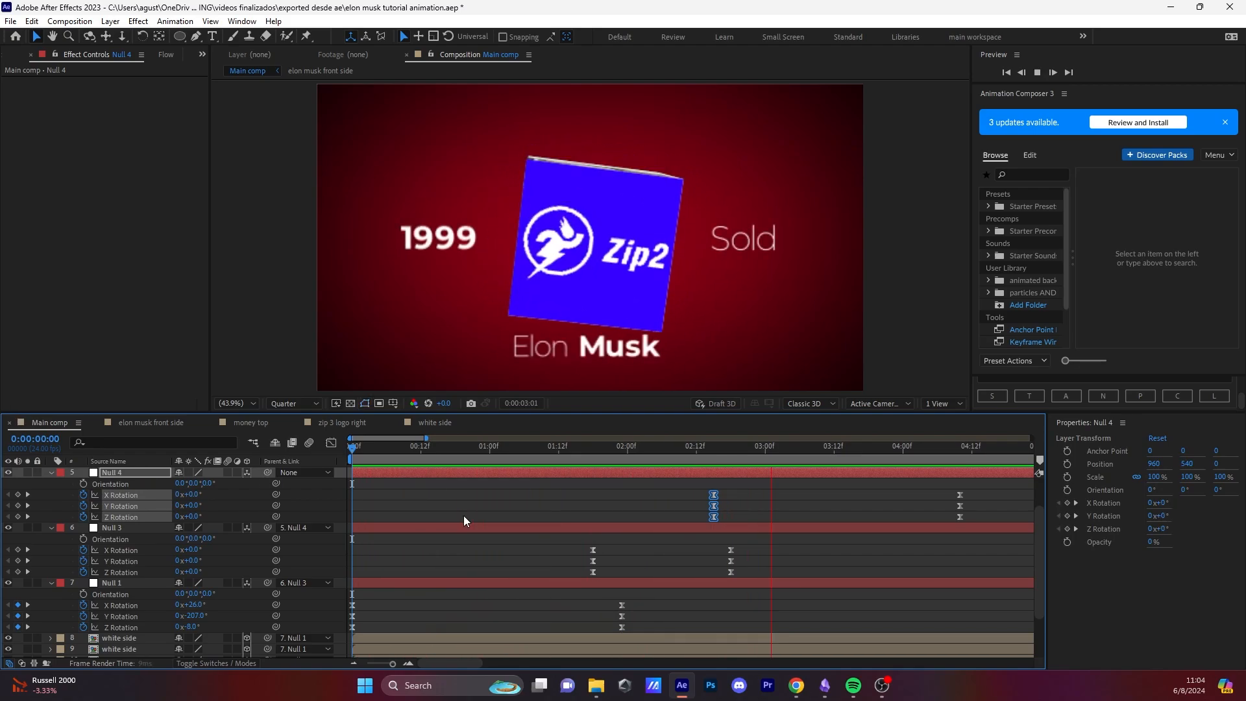
{"action": "key", "text": "space"}
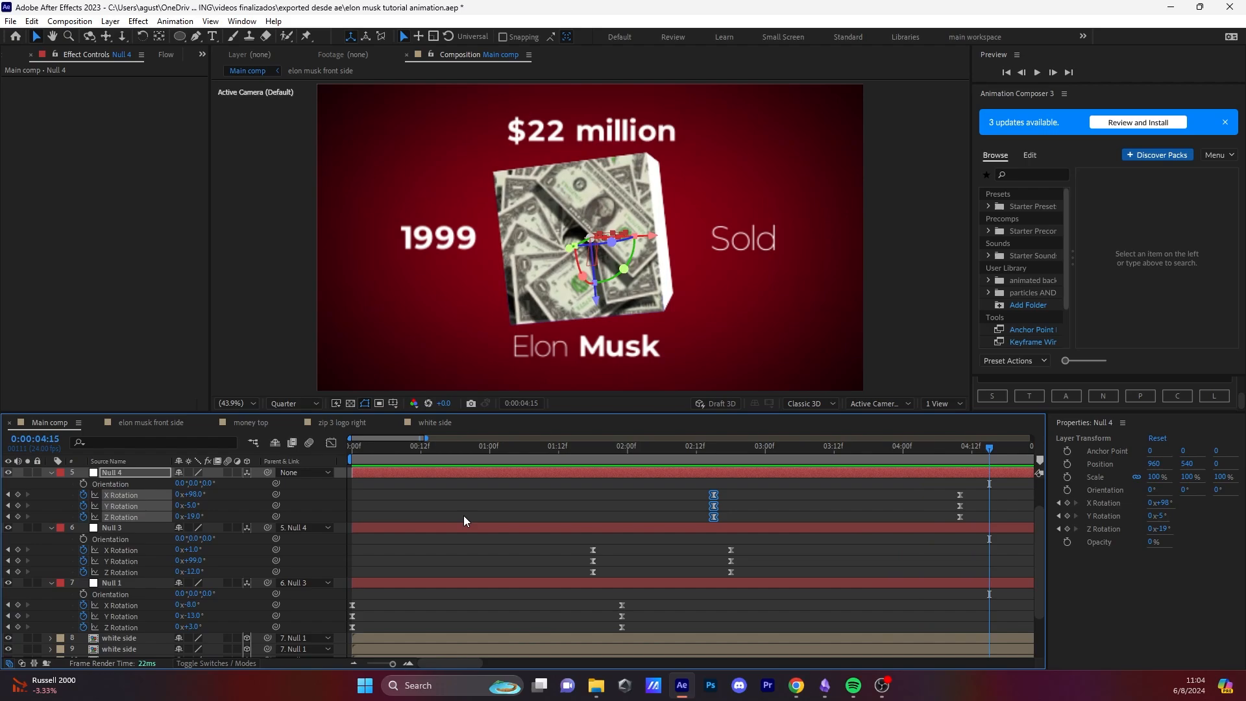
Step: Move the $22 million text layer to start at about 0:00:03:22 and preview the timing
{"action": "scroll", "coordinate": [893, 629], "scroll_direction": "down", "scroll_amount": 2}
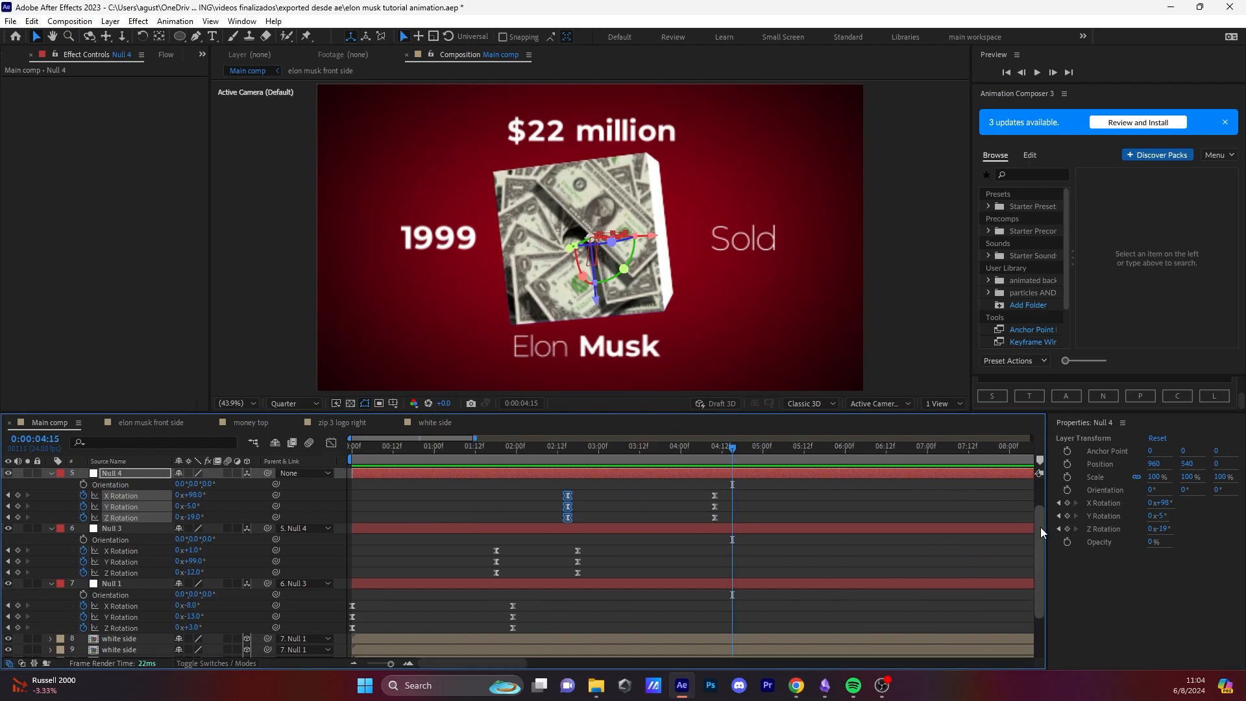
{"action": "left_click_drag", "start_coordinate": [1040, 527], "coordinate": [1049, 500]}
{"action": "left_click", "coordinate": [657, 473]}
{"action": "left_click_drag", "start_coordinate": [656, 474], "coordinate": [773, 452]}
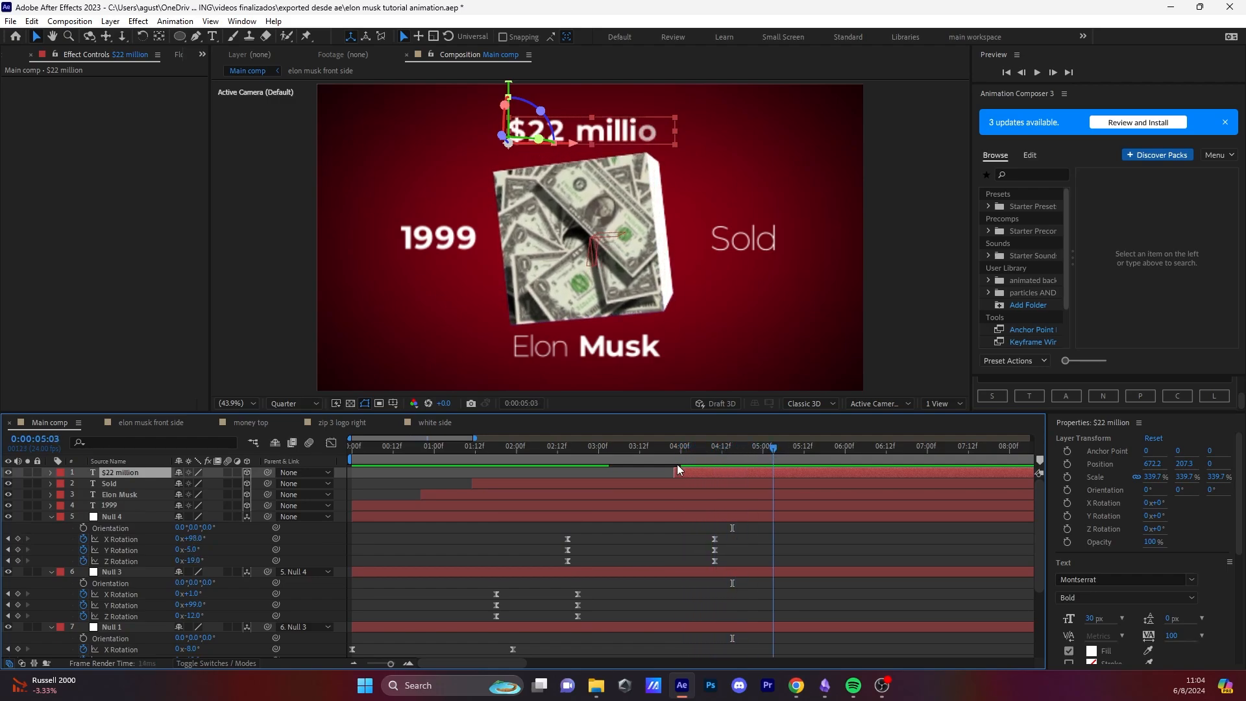
{"action": "key", "text": "space"}
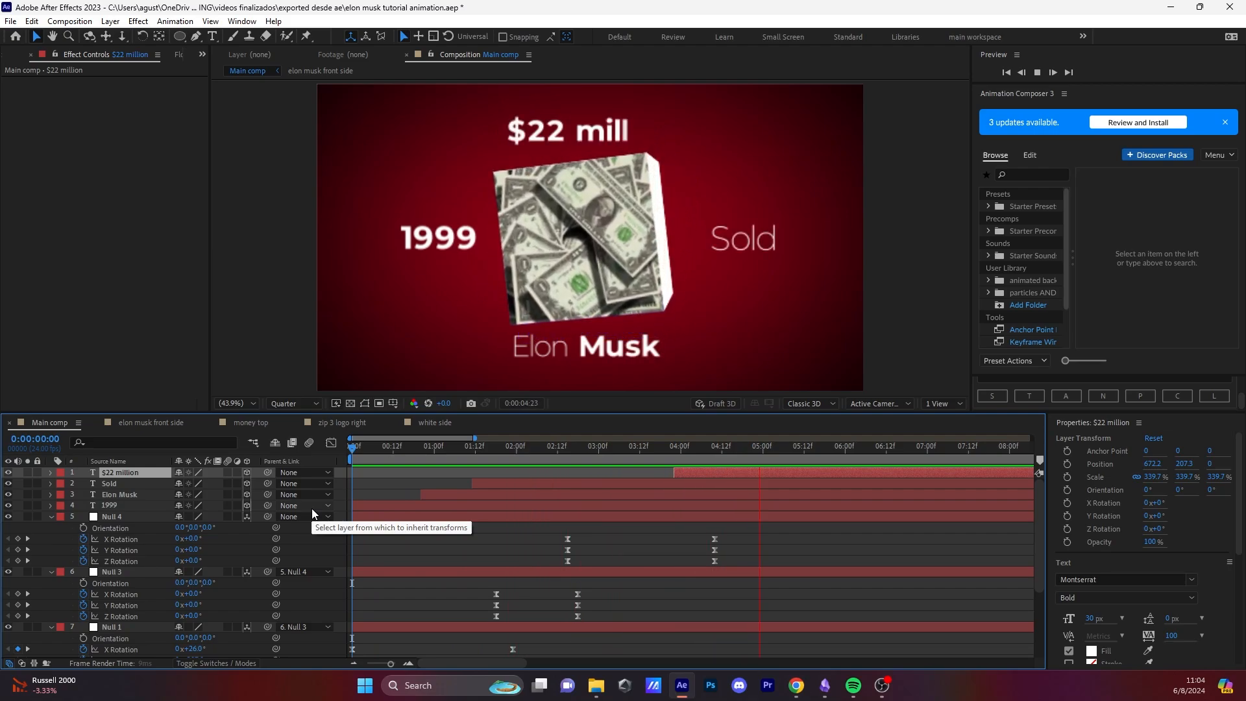
{"action": "key", "text": "space"}
Step: Move the $22 million text layer to start at about 0:00:03:14 and play back the composition from the start
{"action": "scroll", "coordinate": [811, 537], "scroll_direction": "down", "scroll_amount": 2}
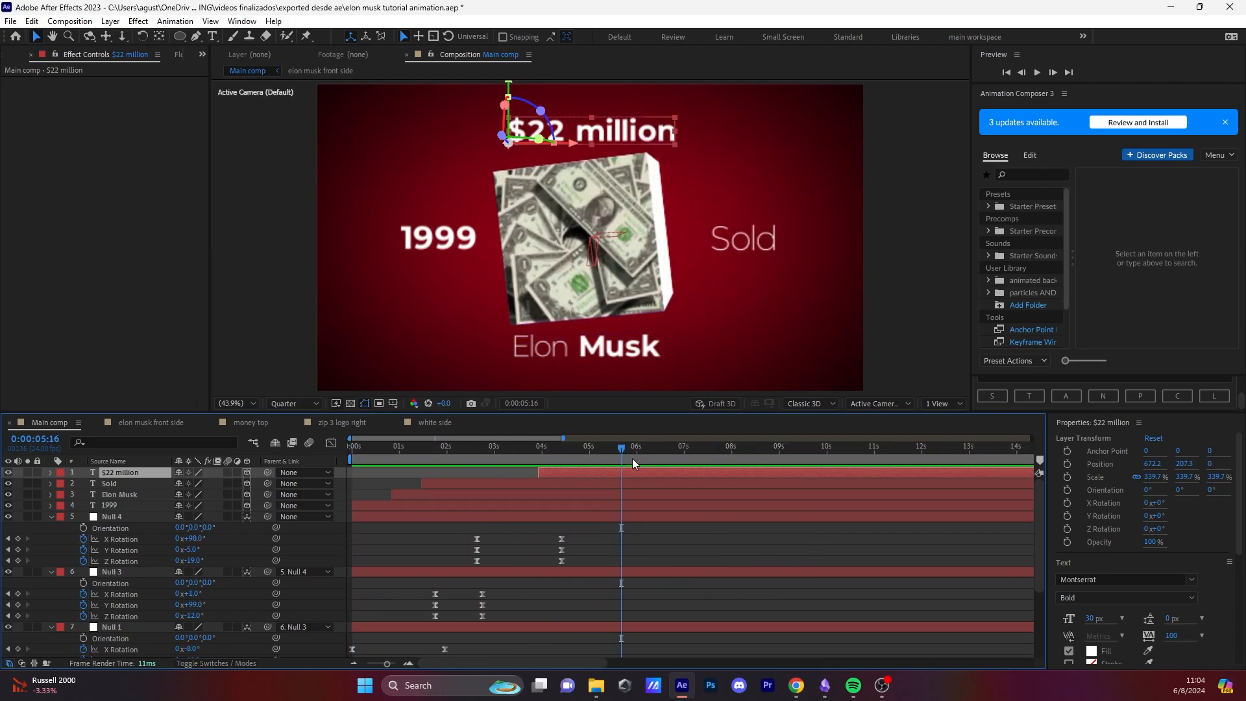
{"action": "left_click_drag", "start_coordinate": [632, 458], "coordinate": [269, 467]}
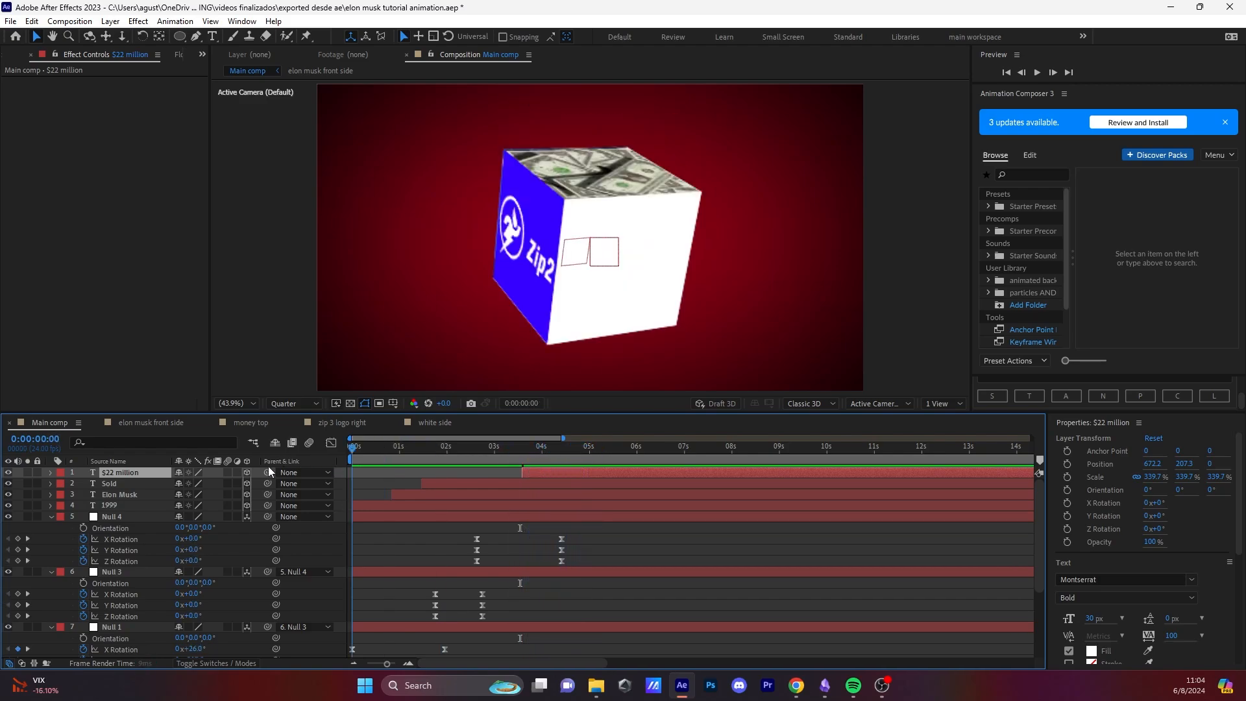
{"action": "key", "text": "space"}
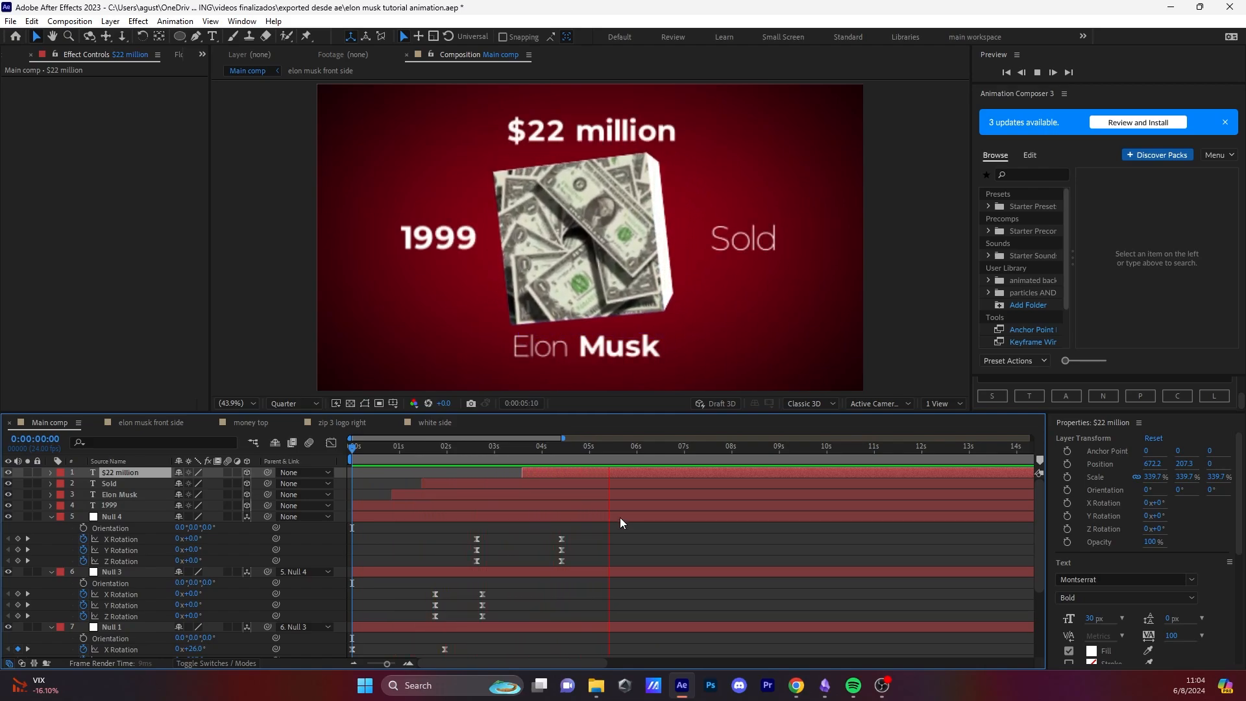
{"action": "key", "text": "space"}
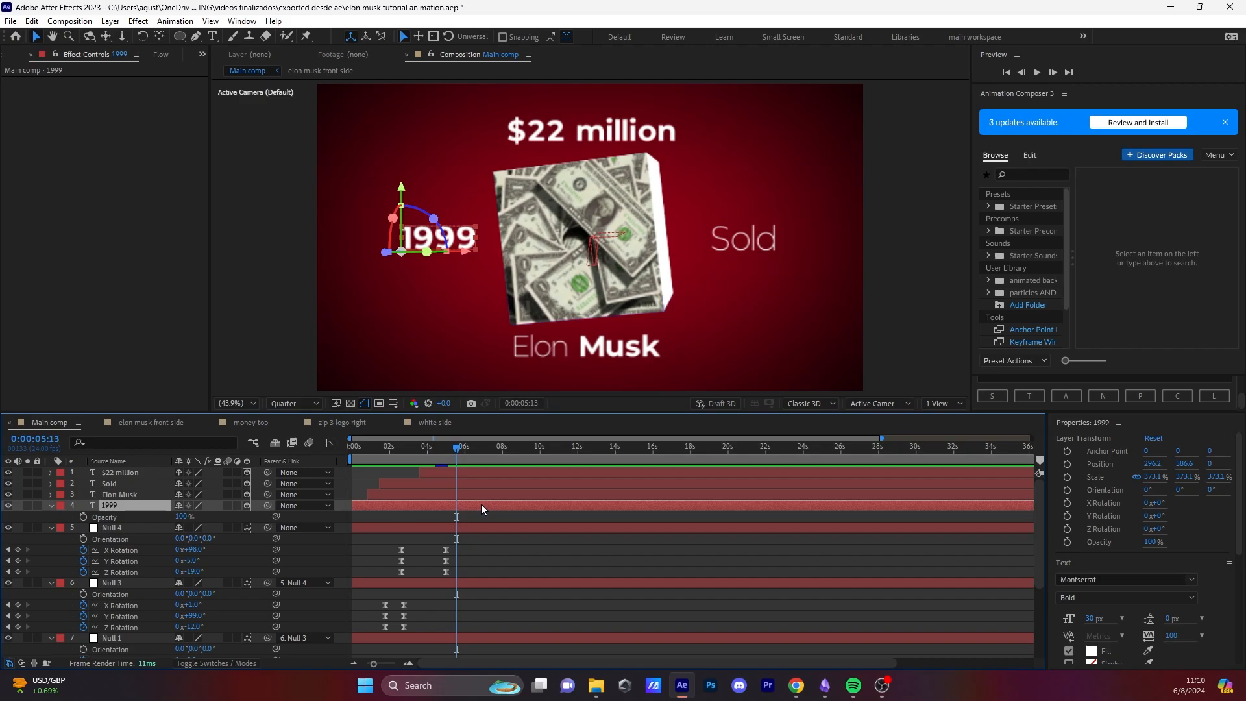
Step: Apply Gaussian Blur to the 1999 text layer and keyframe its Blurriness at 0:00:05:23
{"action": "key", "text": "ctrl+space"}
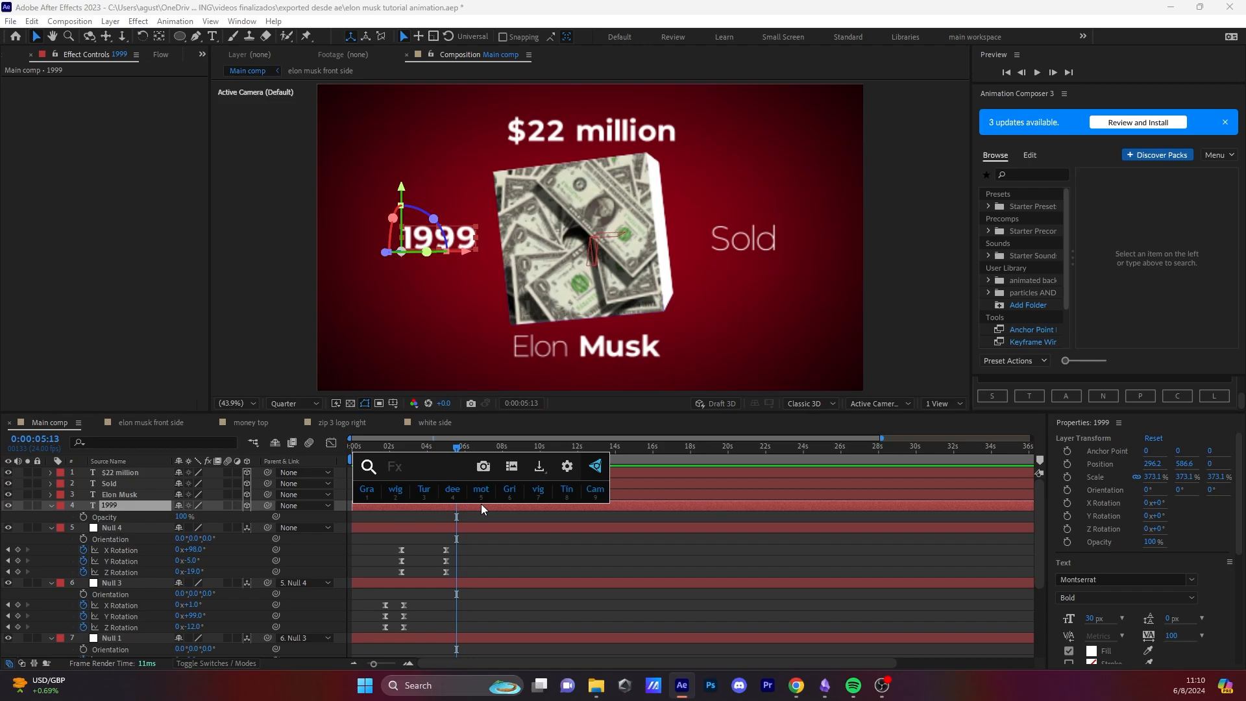
{"action": "type", "text": "gaus"}
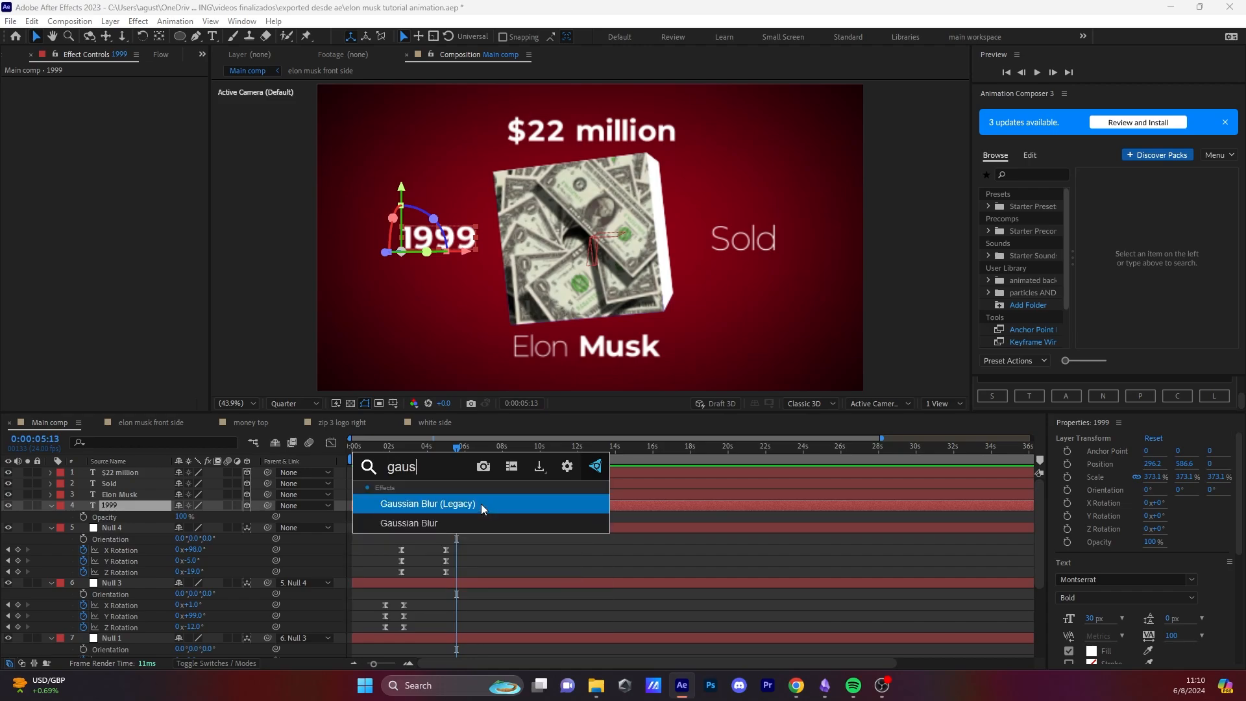
{"action": "left_click", "coordinate": [475, 507]}
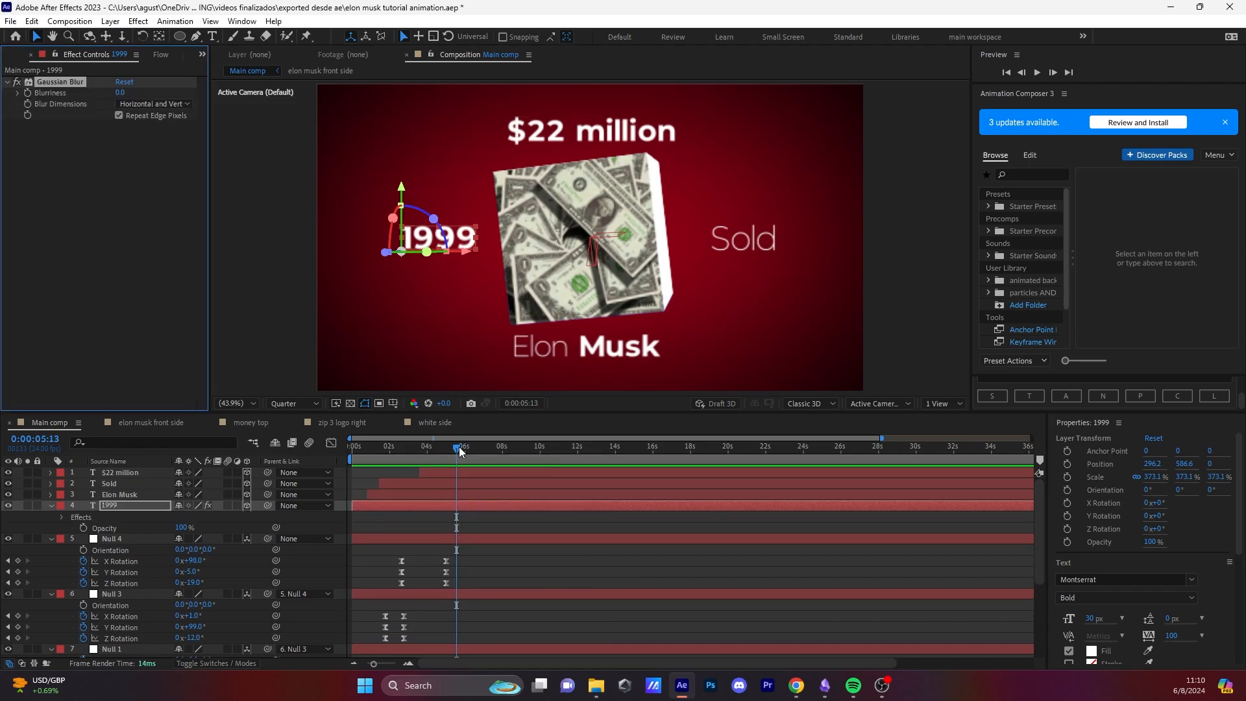
{"action": "left_click_drag", "start_coordinate": [459, 447], "coordinate": [465, 453]}
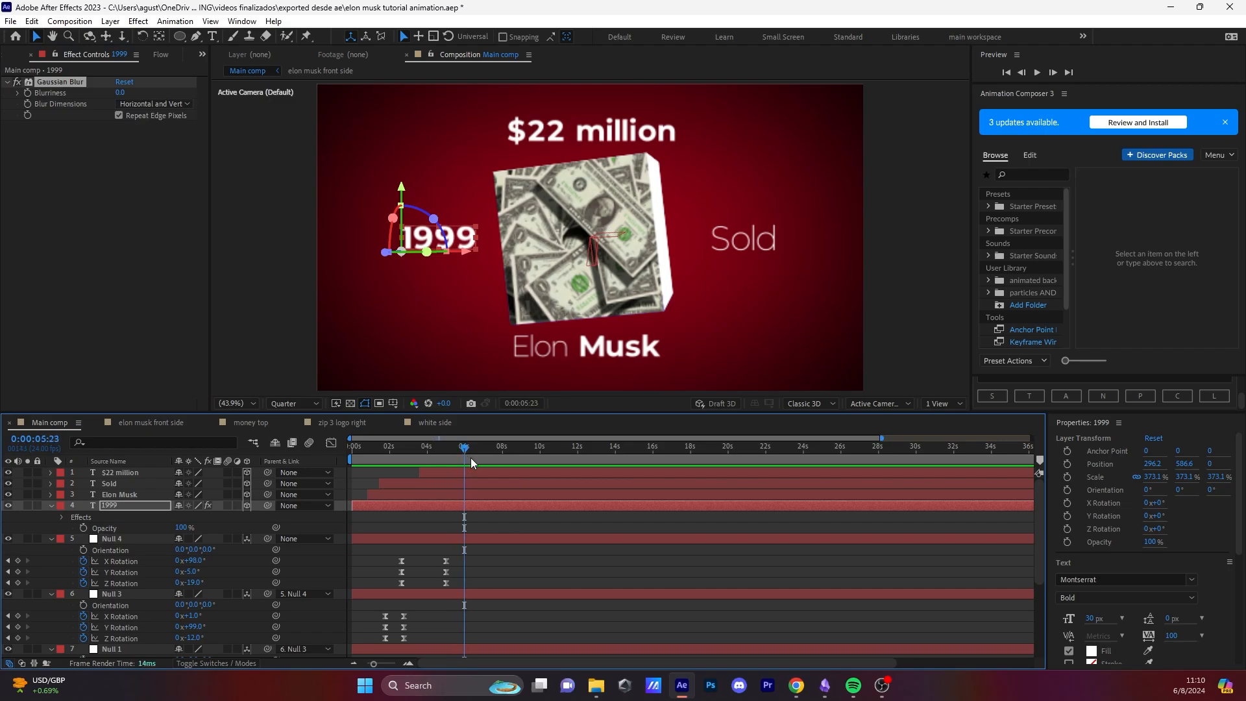
{"action": "left_click", "coordinate": [30, 98]}
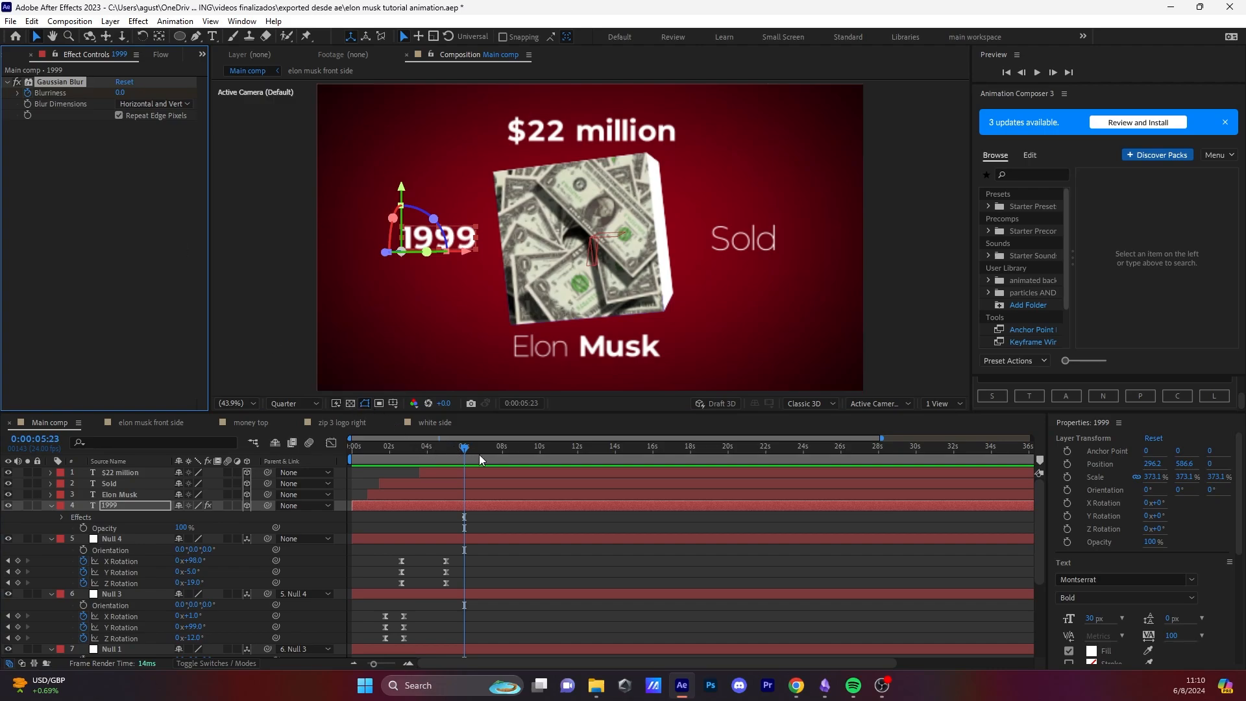
Step: Set the 1999 layer's Blurriness to 70 at 0:00:07:01
{"action": "left_click_drag", "start_coordinate": [473, 453], "coordinate": [488, 450]}
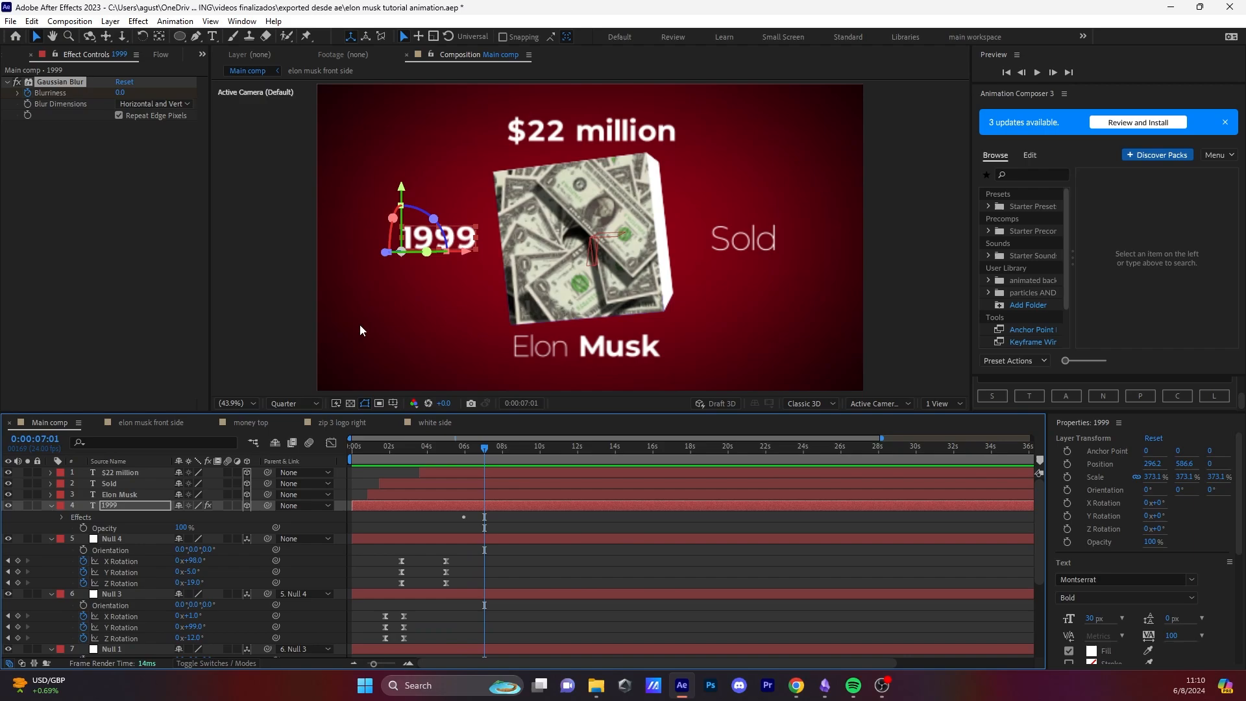
{"action": "left_click", "coordinate": [120, 92]}
{"action": "type", "text": "7"}
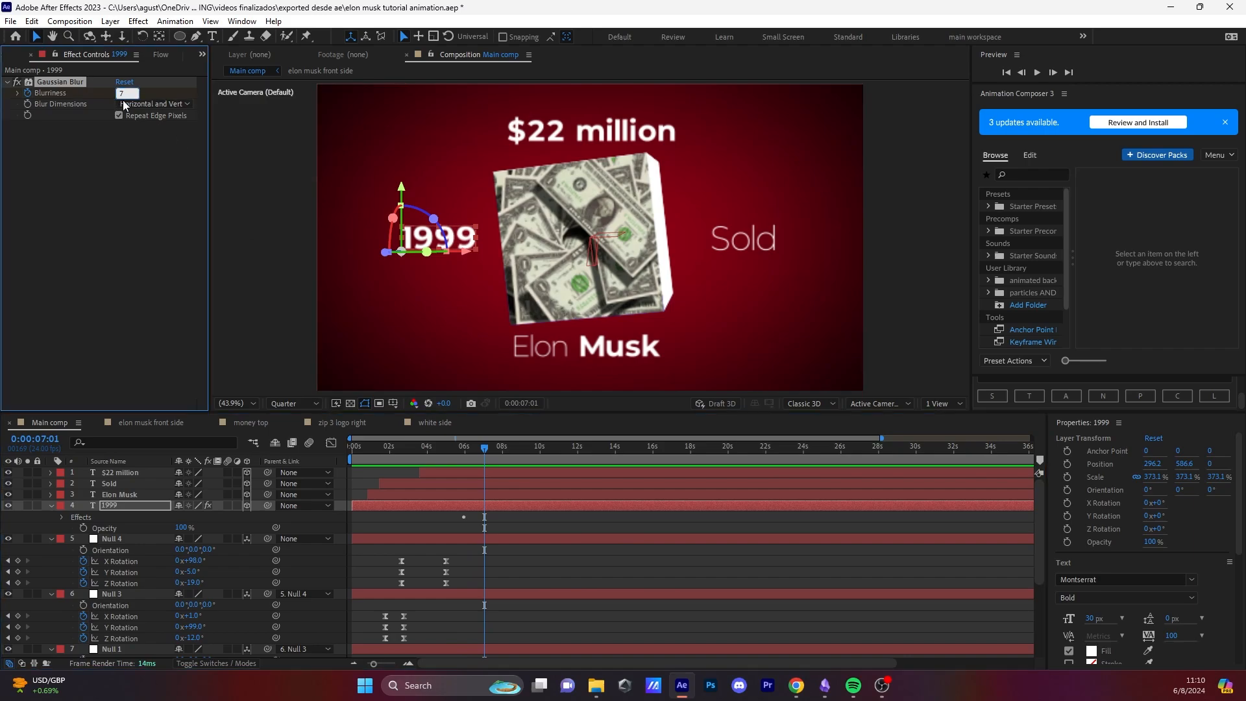
{"action": "type", "text": "0"}
{"action": "key", "text": "Return"}
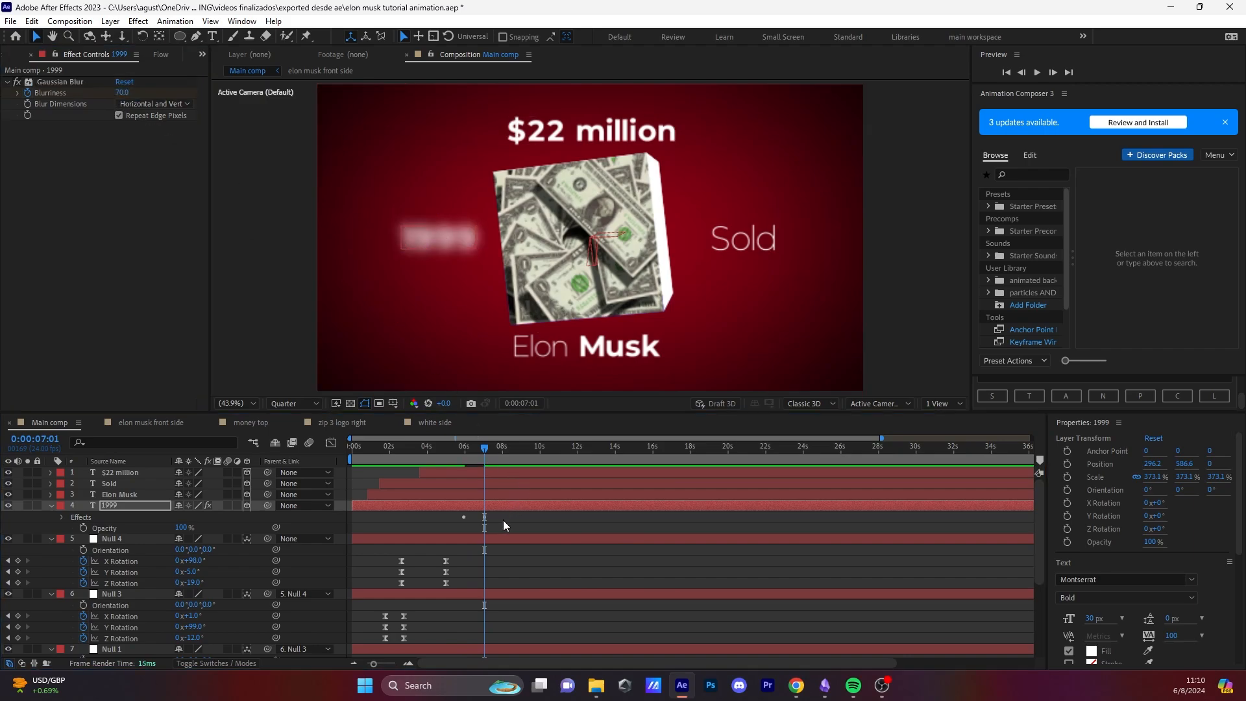
Step: Reveal the 1999 layer's keyframes and Opacity, and place a 100% Opacity keyframe in line with its first Blurriness keyframe
{"action": "left_click", "coordinate": [503, 520]}
{"action": "left_click", "coordinate": [114, 504]}
{"action": "key", "text": "u"}
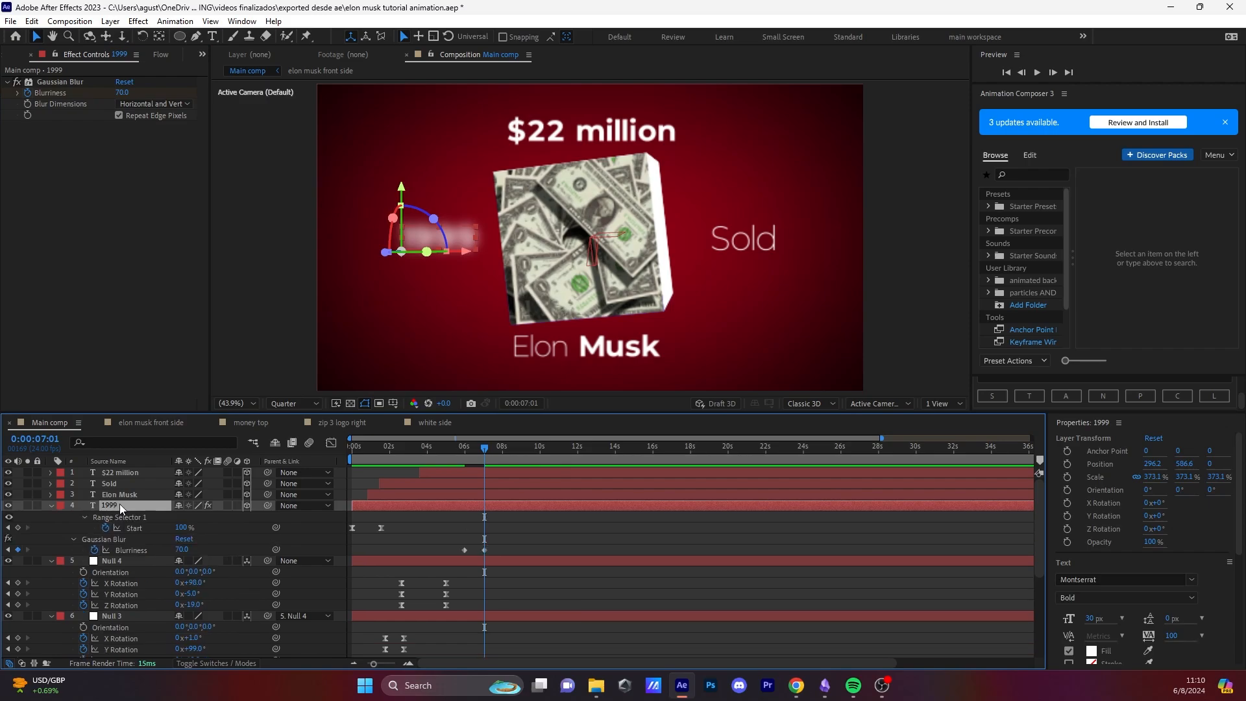
{"action": "mouse_move", "coordinate": [485, 466]}
{"action": "left_mouse_down"}
{"action": "mouse_move", "coordinate": [465, 461]}
{"action": "mouse_move", "coordinate": [487, 457]}
{"action": "left_mouse_up"}
{"action": "key", "text": "shift+t"}
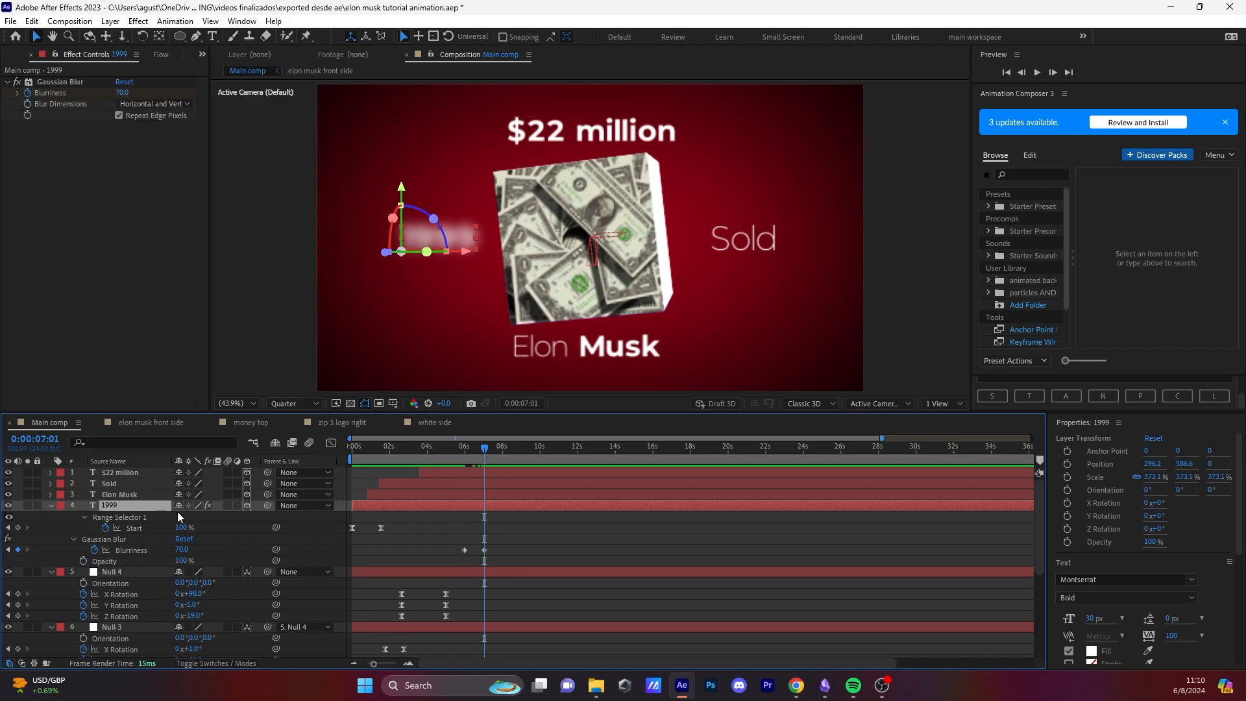
{"action": "left_click", "coordinate": [115, 561]}
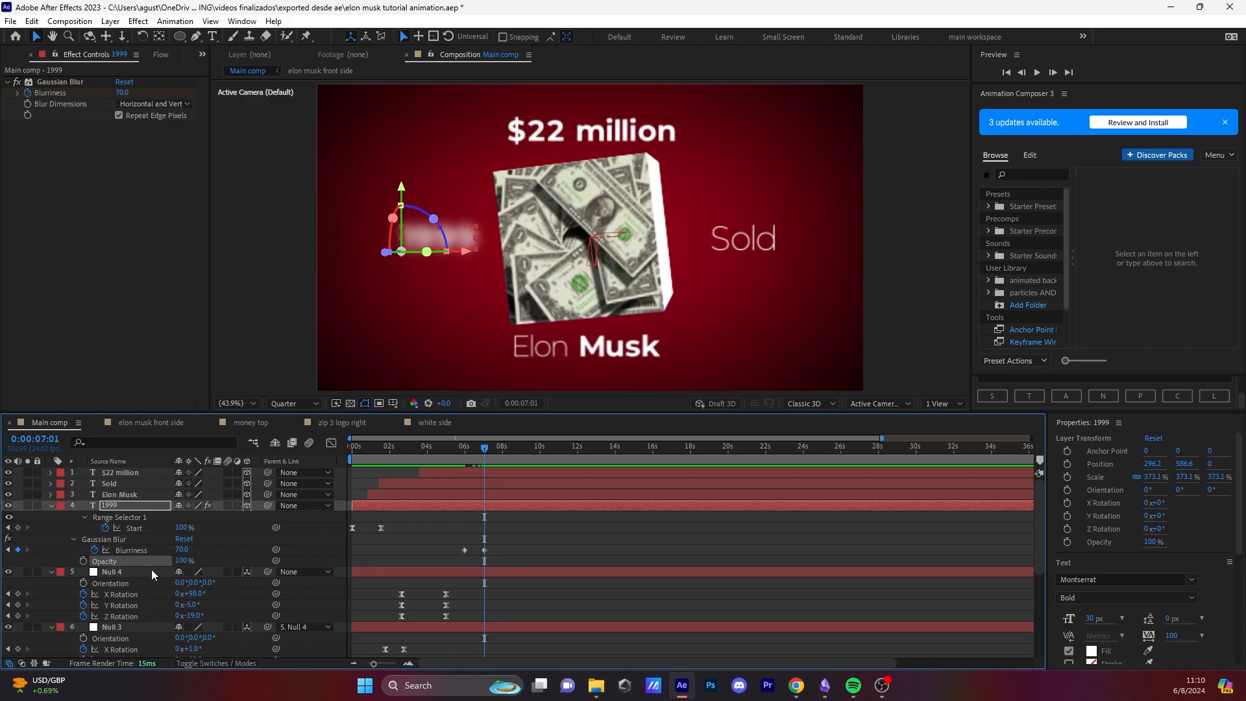
{"action": "left_click", "coordinate": [81, 560]}
{"action": "left_click_drag", "start_coordinate": [485, 563], "coordinate": [466, 566]}
Step: Set the 1999 layer's Opacity to 0% at 0:00:07:01 and preview the fade-out
{"action": "mouse_move", "coordinate": [480, 460]}
{"action": "left_mouse_down"}
{"action": "mouse_move", "coordinate": [464, 449]}
{"action": "mouse_move", "coordinate": [484, 454]}
{"action": "left_mouse_up"}
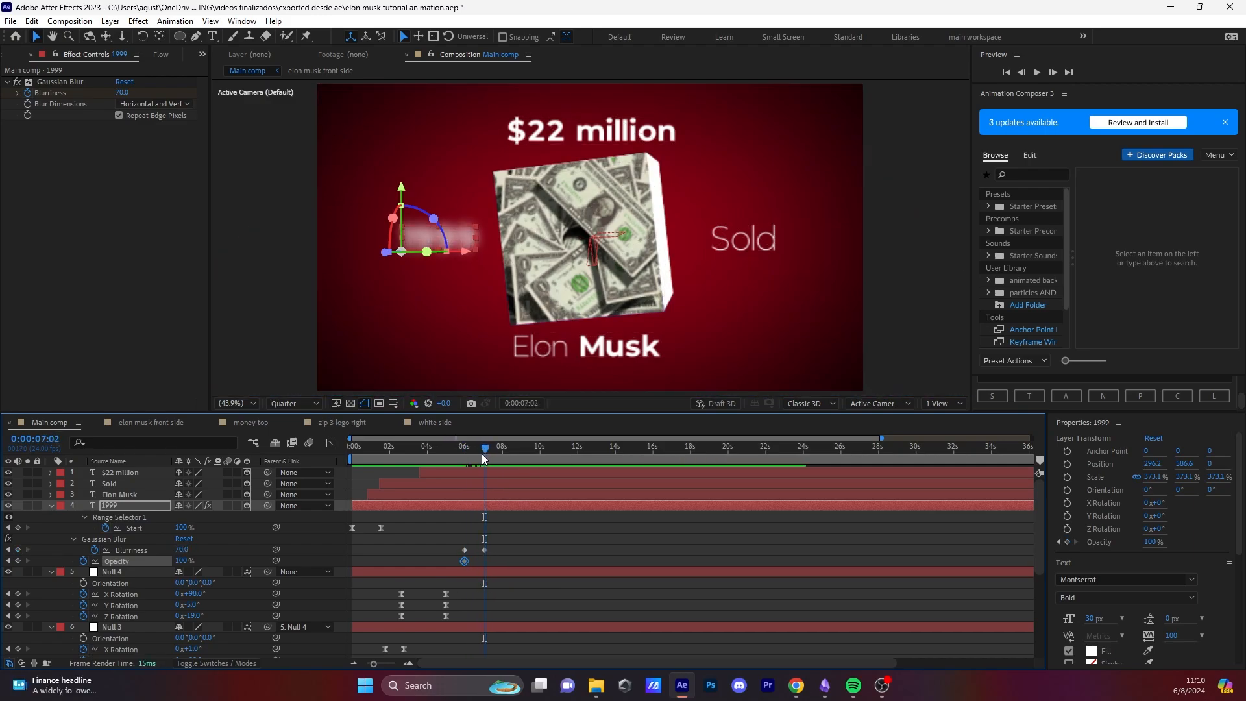
{"action": "scroll", "coordinate": [457, 544], "scroll_direction": "up", "scroll_amount": 8}
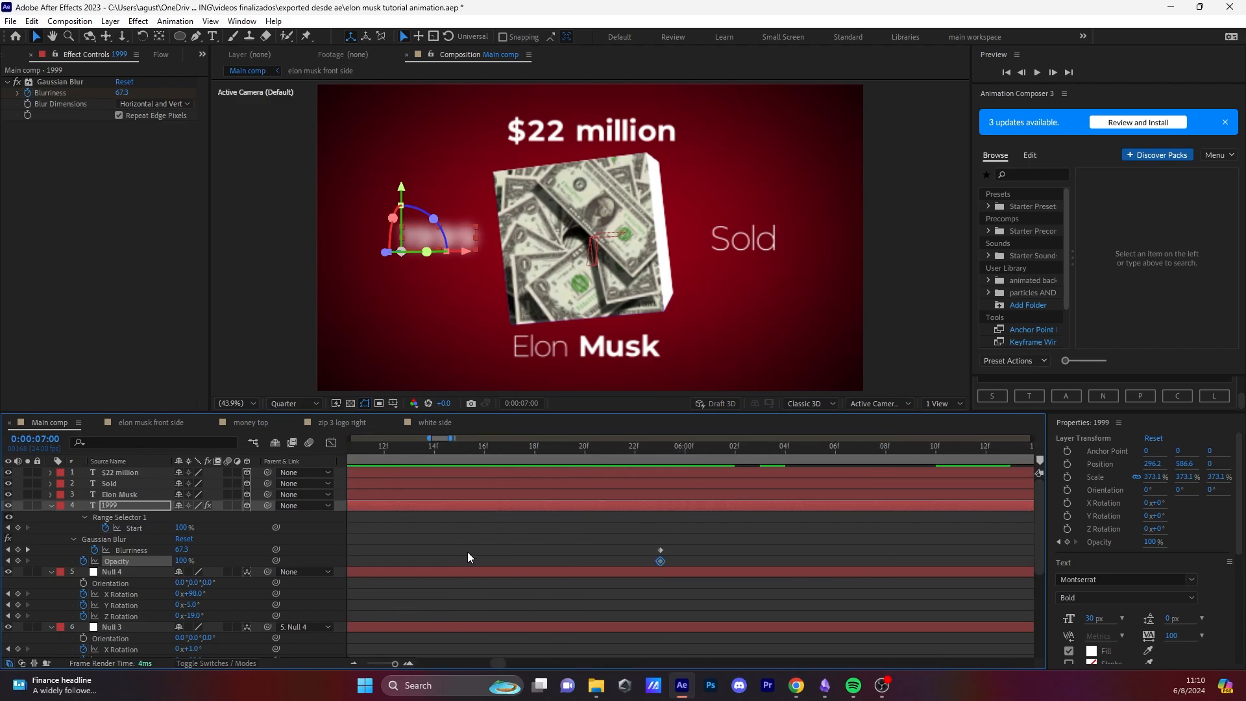
{"action": "left_click_drag", "start_coordinate": [968, 447], "coordinate": [980, 447]}
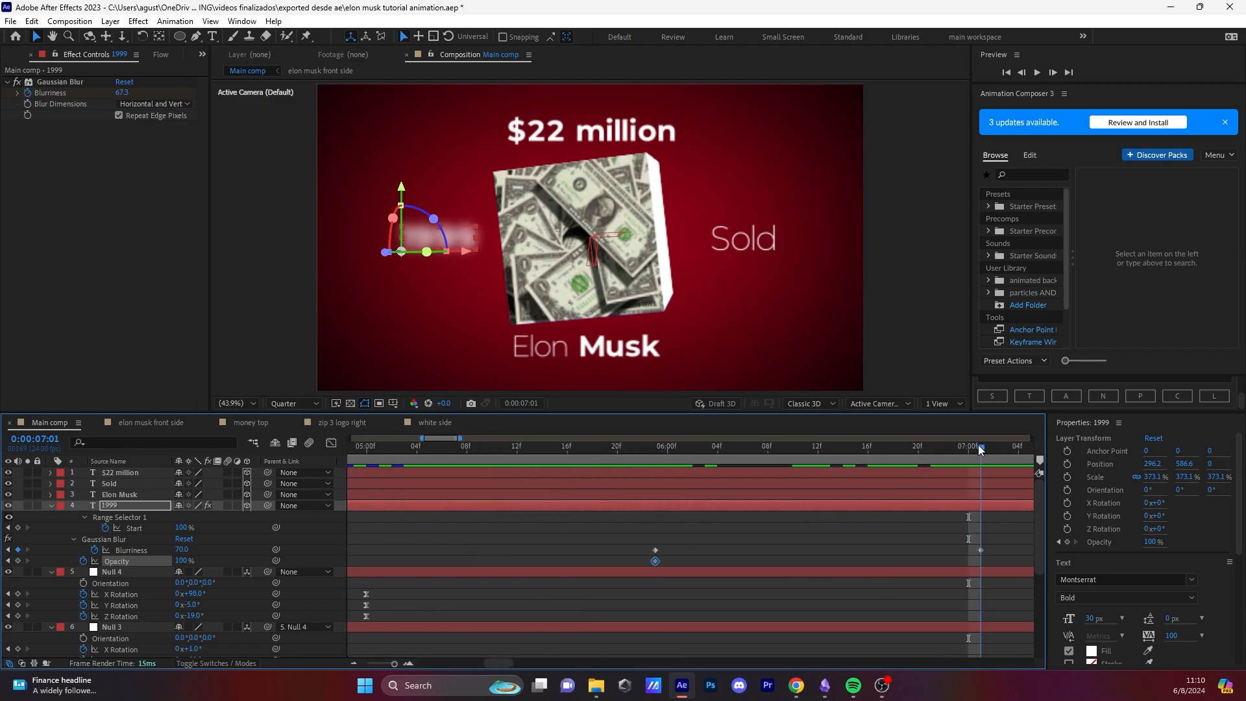
{"action": "left_click", "coordinate": [185, 560]}
{"action": "key", "text": "Return"}
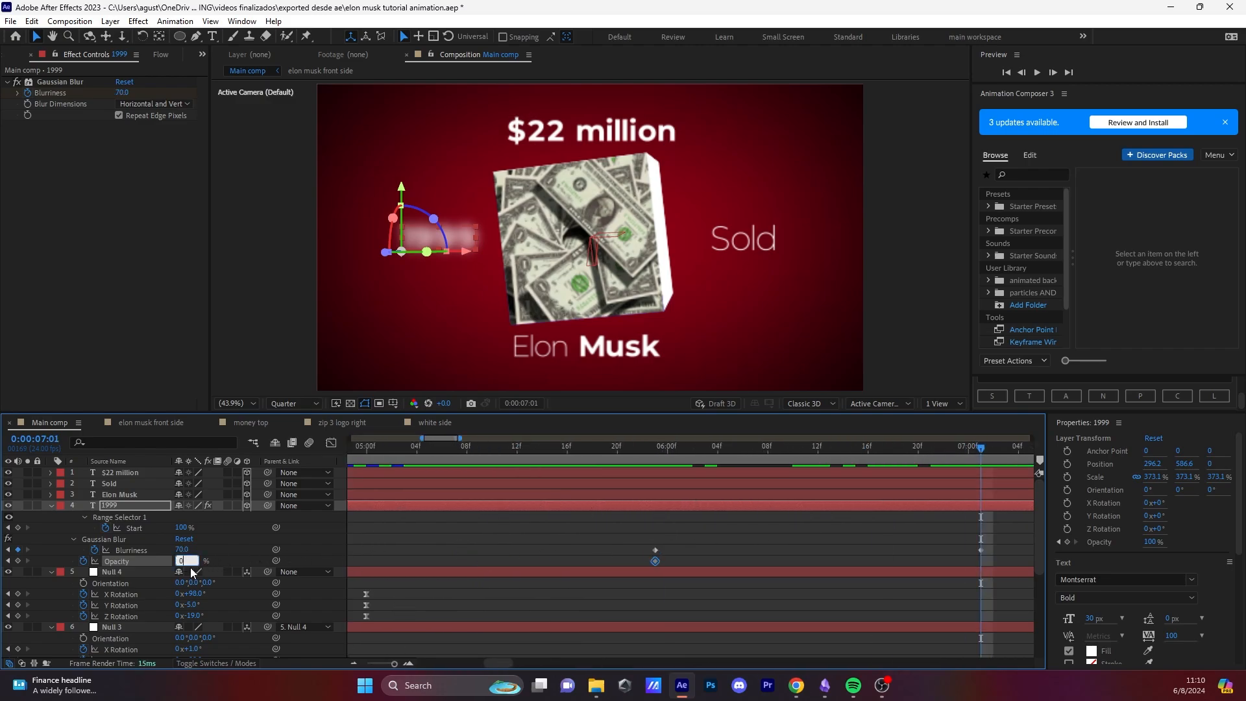
{"action": "left_click", "coordinate": [632, 448]}
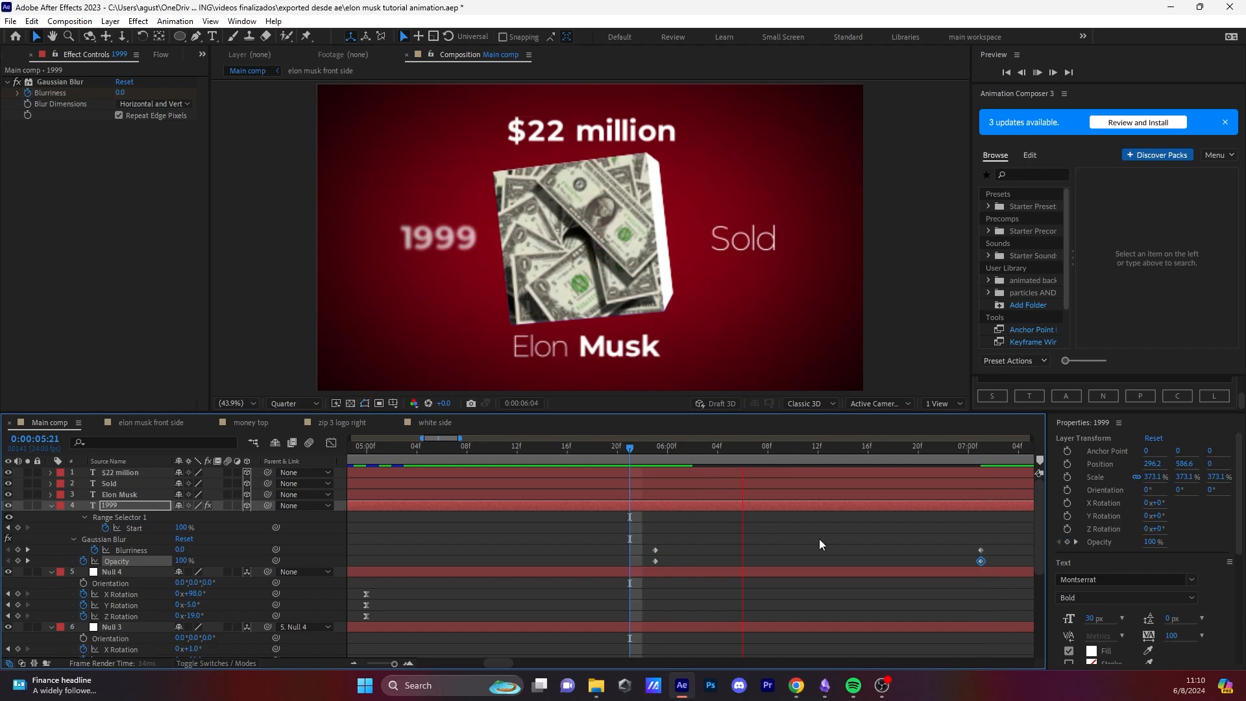
{"action": "key", "text": "space"}
Step: Apply Easy Ease to all Blurriness and Opacity keyframes of the 1999 layer and preview the result
{"action": "scroll", "coordinate": [903, 540], "scroll_direction": "down", "scroll_amount": 3}
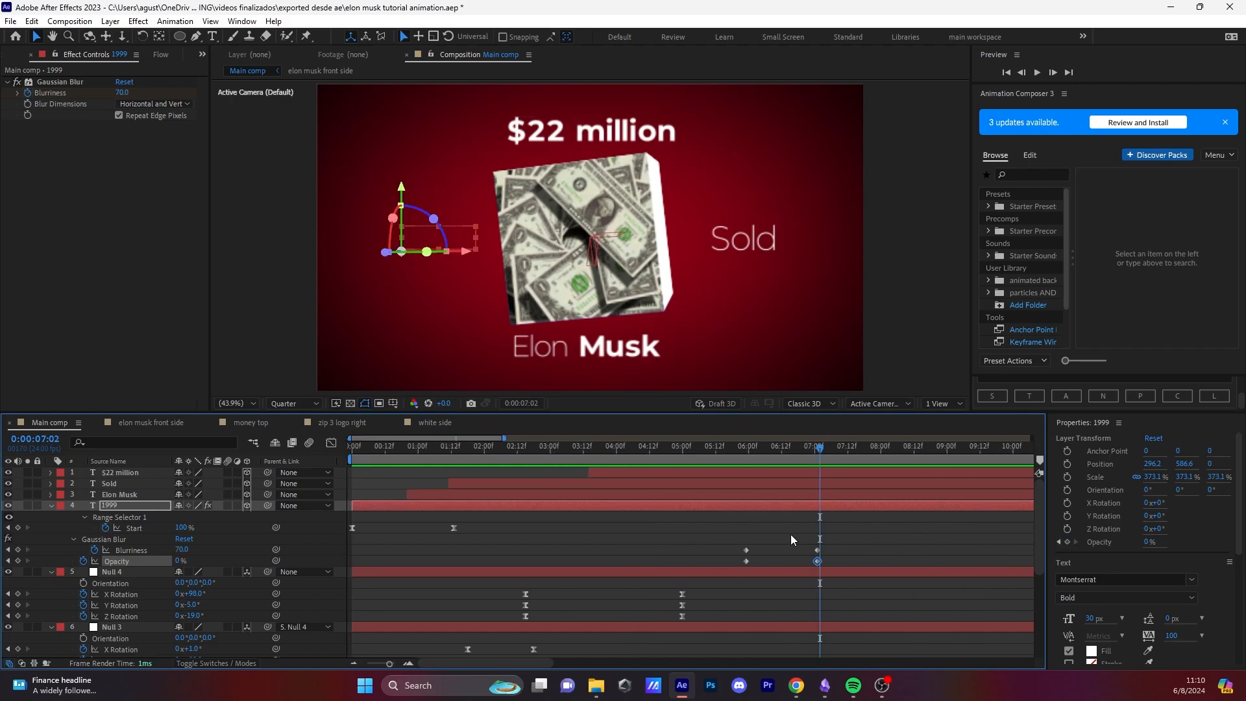
{"action": "left_click_drag", "start_coordinate": [848, 536], "coordinate": [733, 559]}
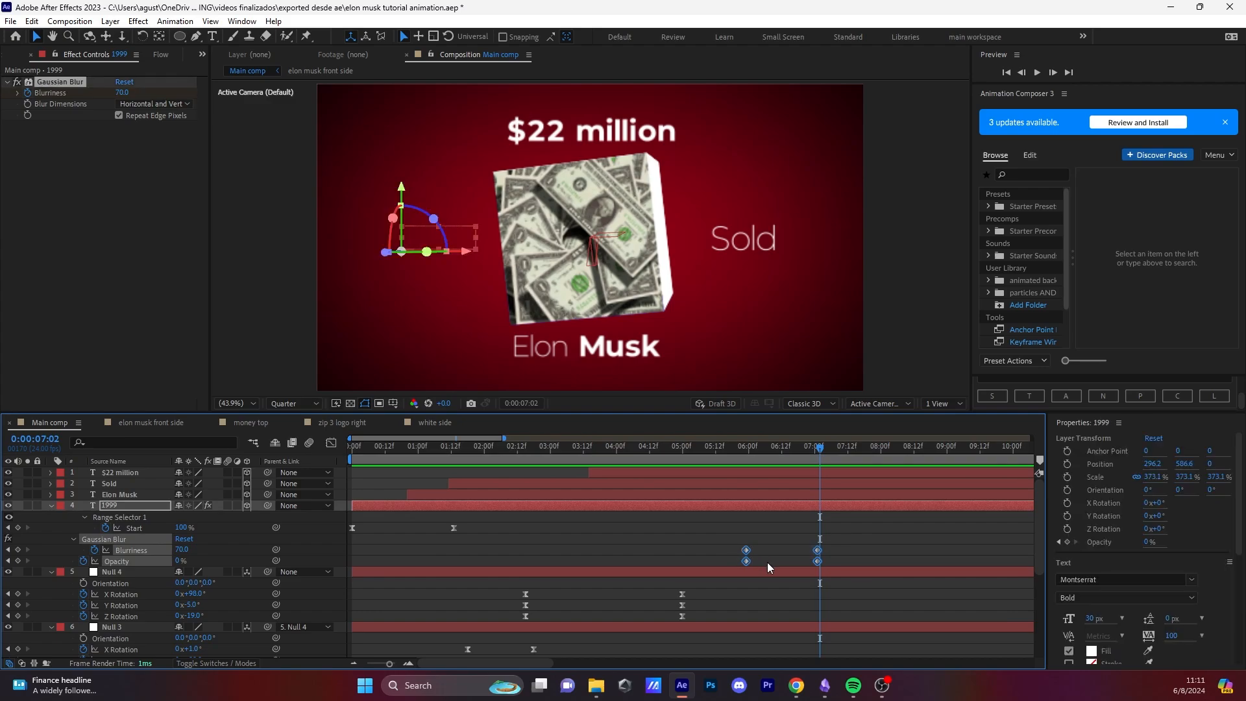
{"action": "key", "text": "F9"}
{"action": "left_click", "coordinate": [724, 446]}
{"action": "key", "text": "space"}
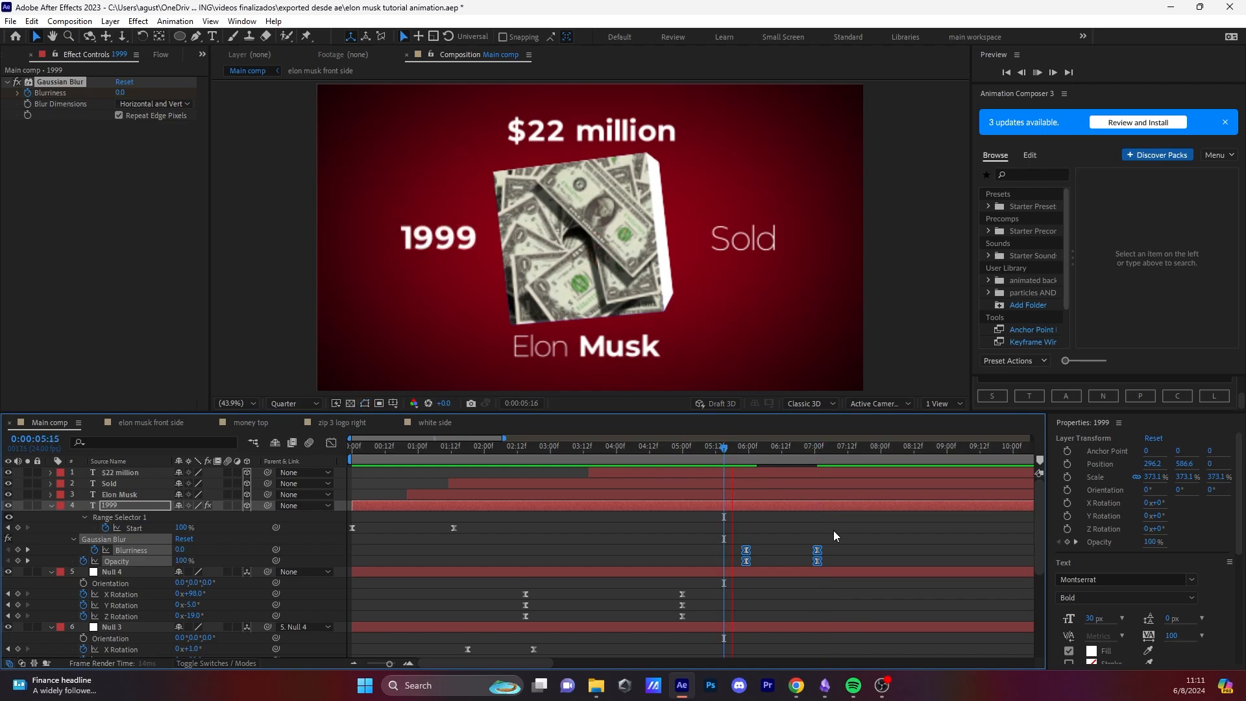
{"action": "key", "text": "space"}
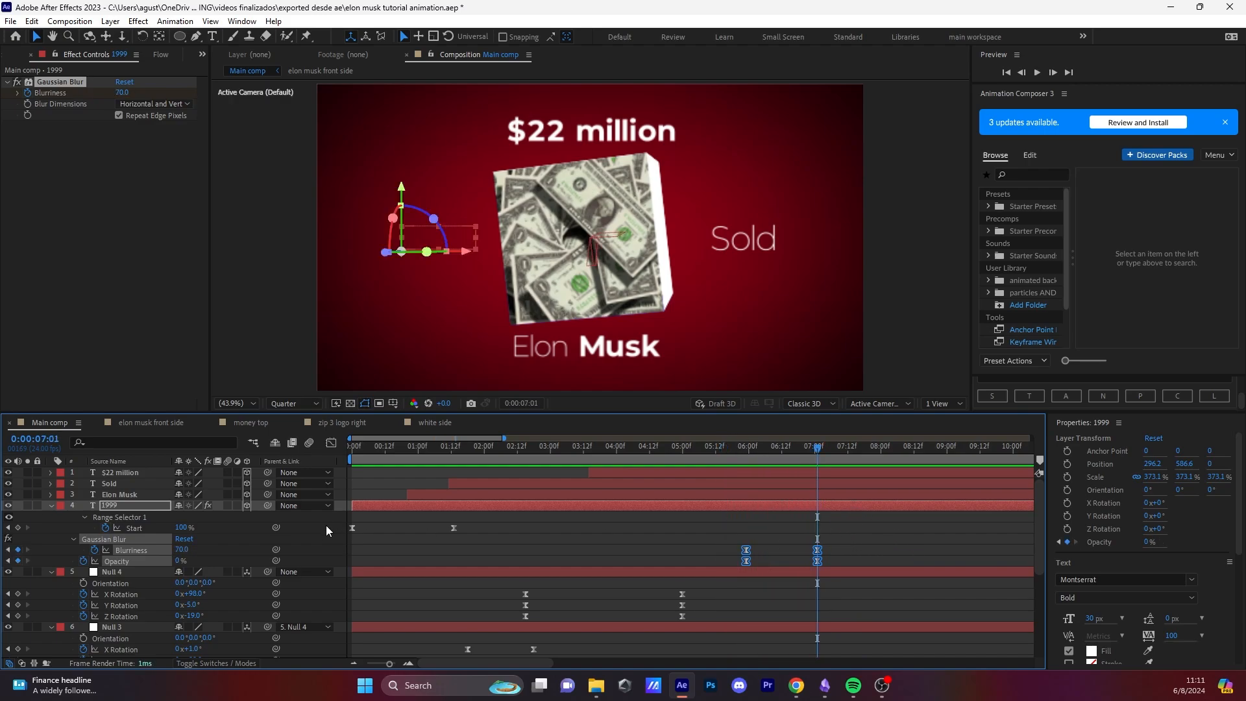
Step: Copy the 1999 layer's Gaussian Blur to the $22 million, Sold and Elon Musk layers, starting at 0:00:05:23
{"action": "left_click", "coordinate": [83, 83]}
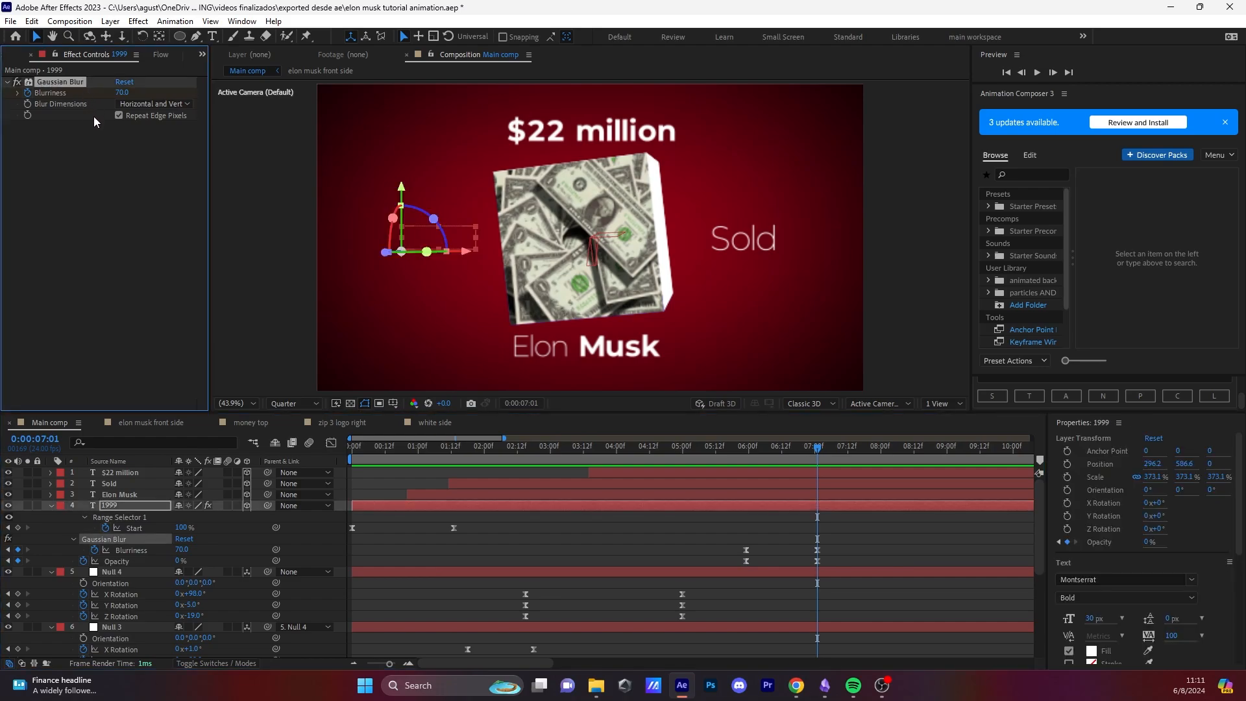
{"action": "left_click", "coordinate": [140, 472]}
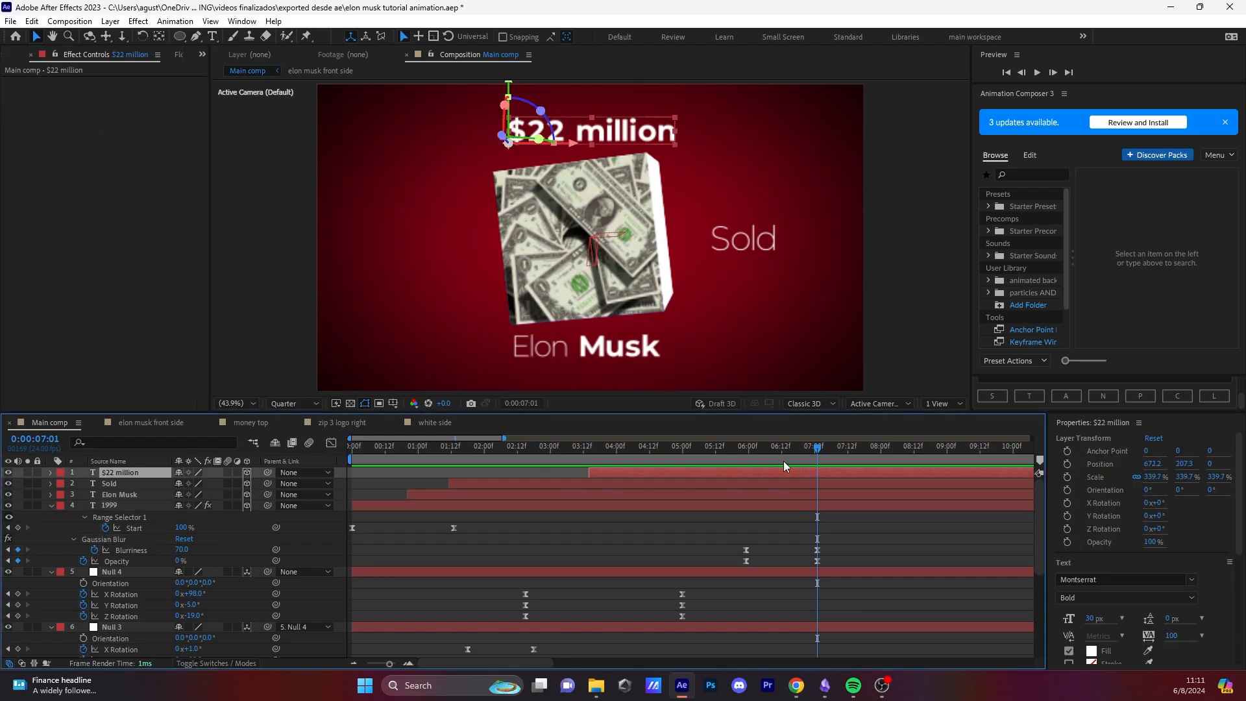
{"action": "left_click_drag", "start_coordinate": [817, 448], "coordinate": [748, 488]}
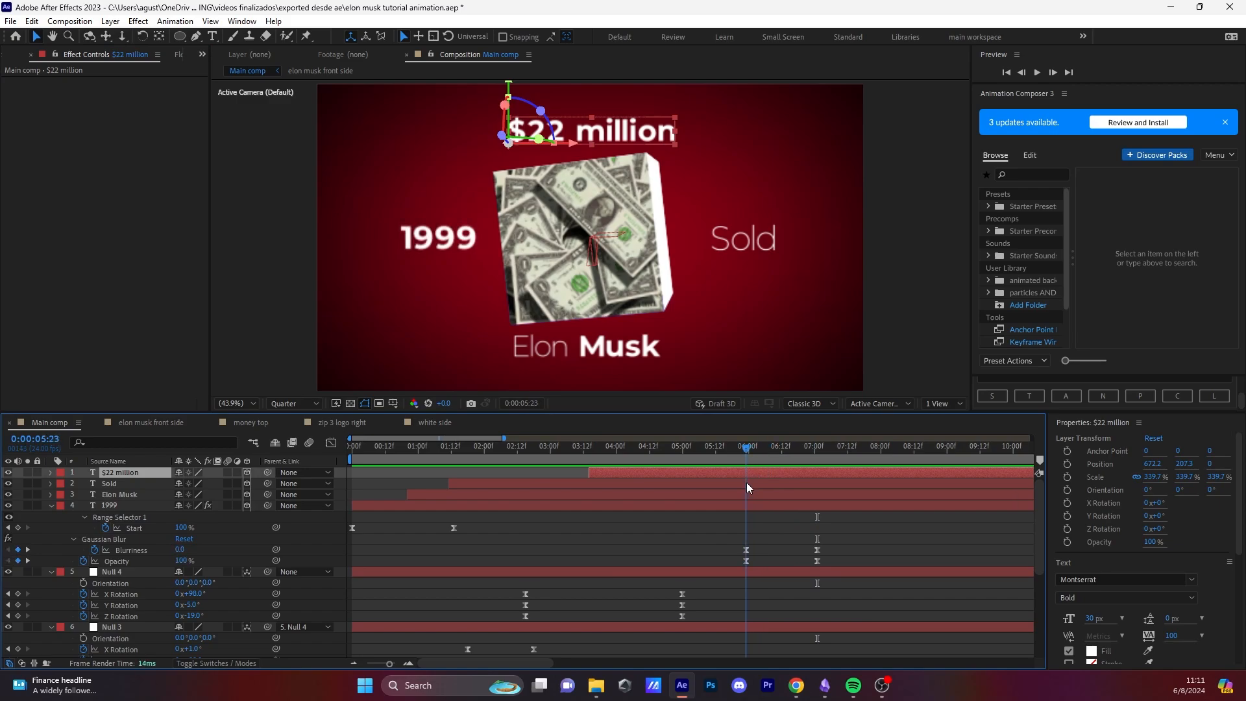
{"action": "left_click", "coordinate": [134, 495], "text": "shift"}
{"action": "key", "text": "ctrl+v"}
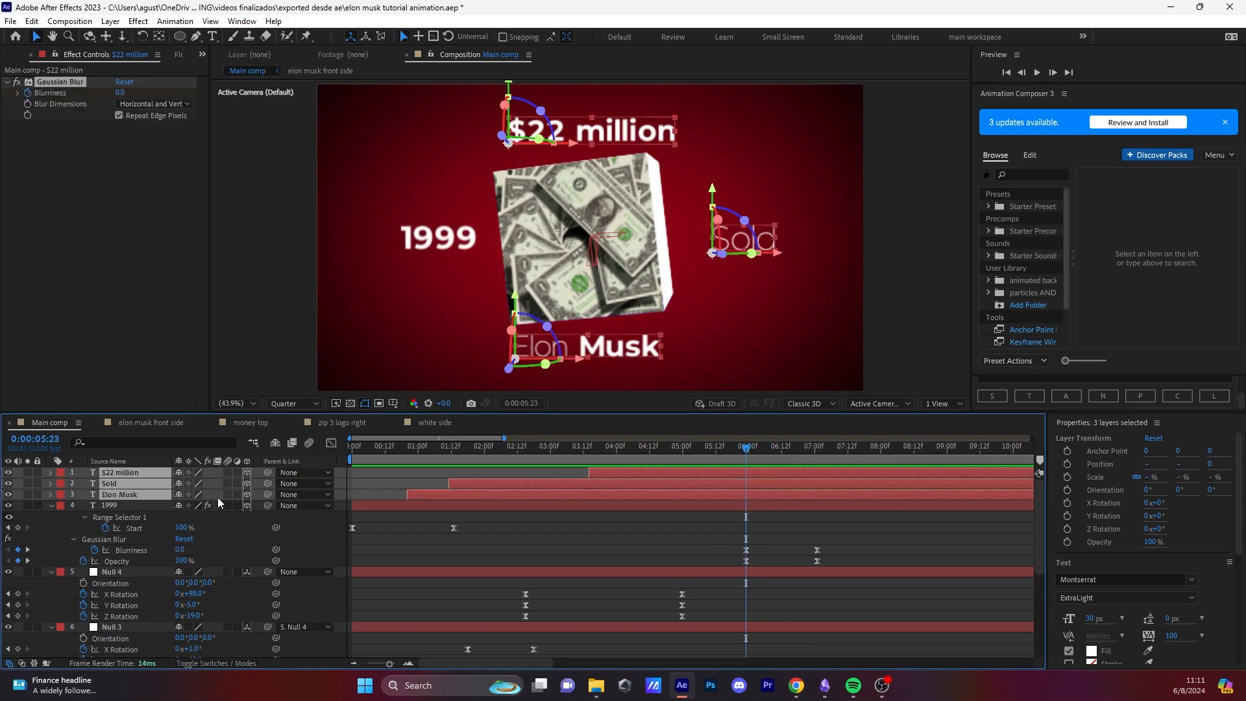
{"action": "left_click", "coordinate": [750, 448]}
{"action": "mouse_move", "coordinate": [763, 452]}
{"action": "left_mouse_down"}
{"action": "mouse_move", "coordinate": [816, 437]}
{"action": "mouse_move", "coordinate": [748, 464]}
{"action": "left_mouse_up"}
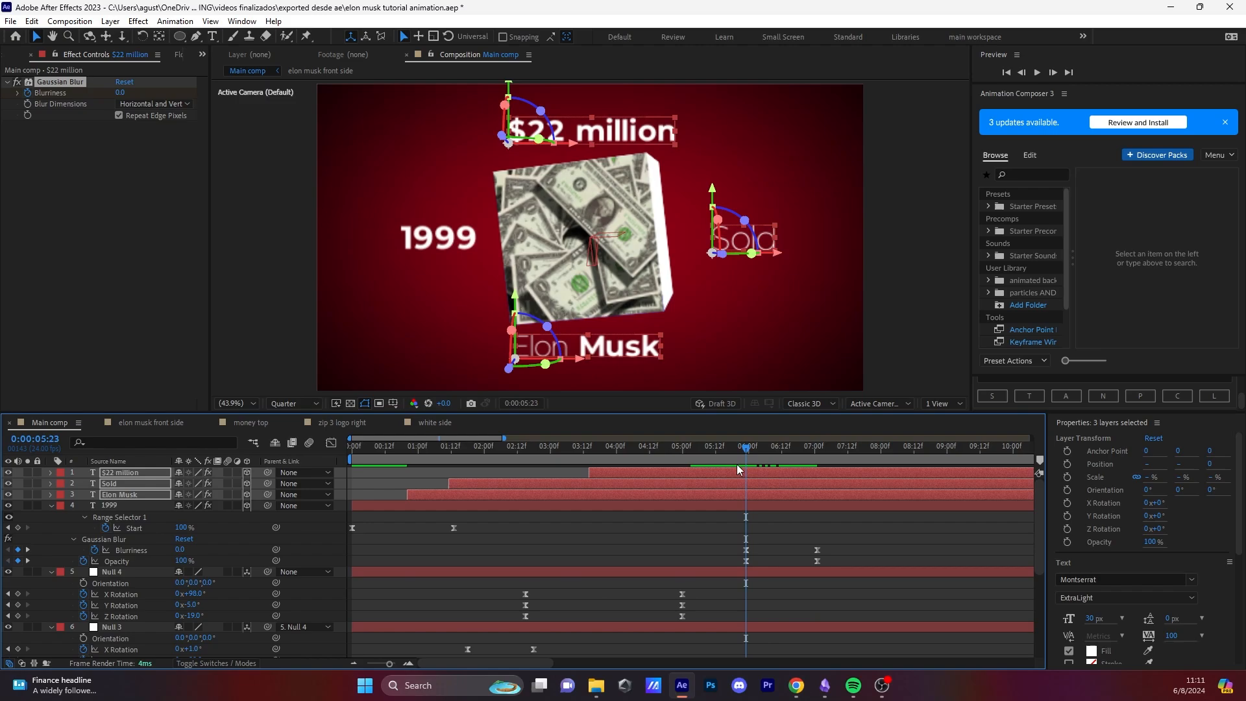
Step: Copy the 1999 layer's Opacity keyframes to the other three text layers at 0:00:05:23 and preview the combined fade-out
{"action": "left_click", "coordinate": [129, 561]}
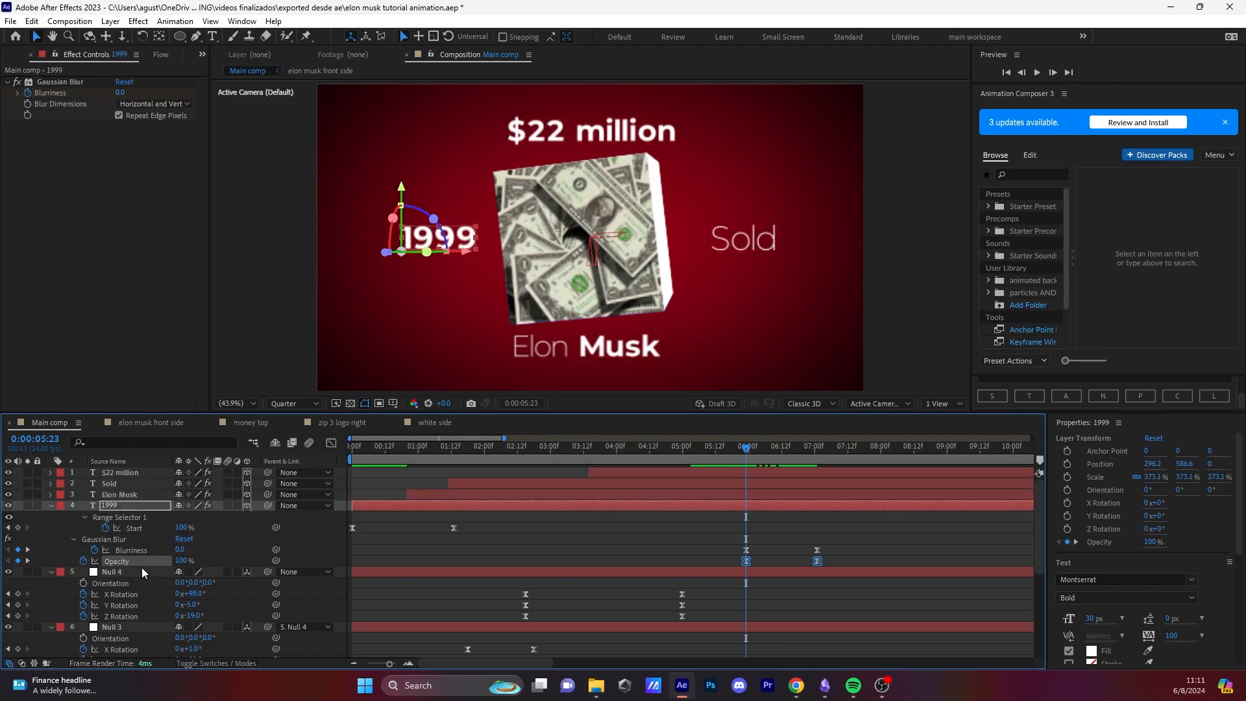
{"action": "left_click", "coordinate": [130, 495]}
{"action": "left_click", "coordinate": [139, 475], "text": "shift"}
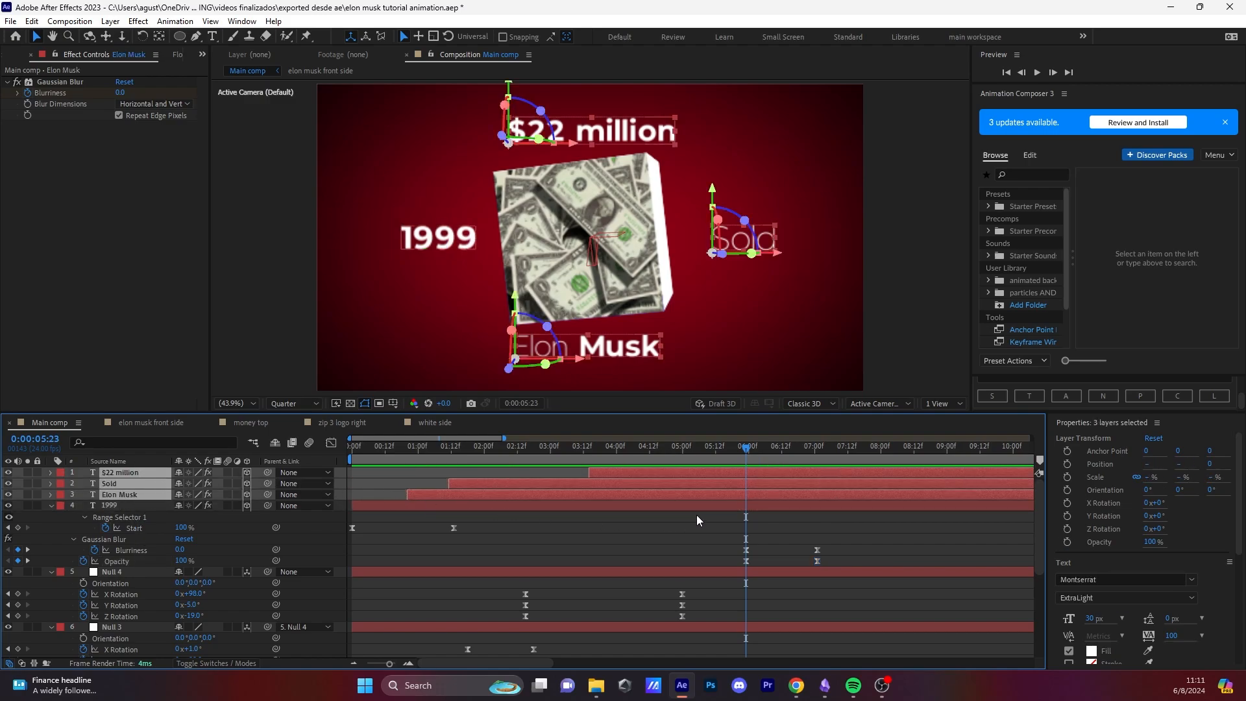
{"action": "key", "text": "ctrl+v"}
{"action": "left_click_drag", "start_coordinate": [748, 452], "coordinate": [811, 453]}
{"action": "key", "text": "space"}
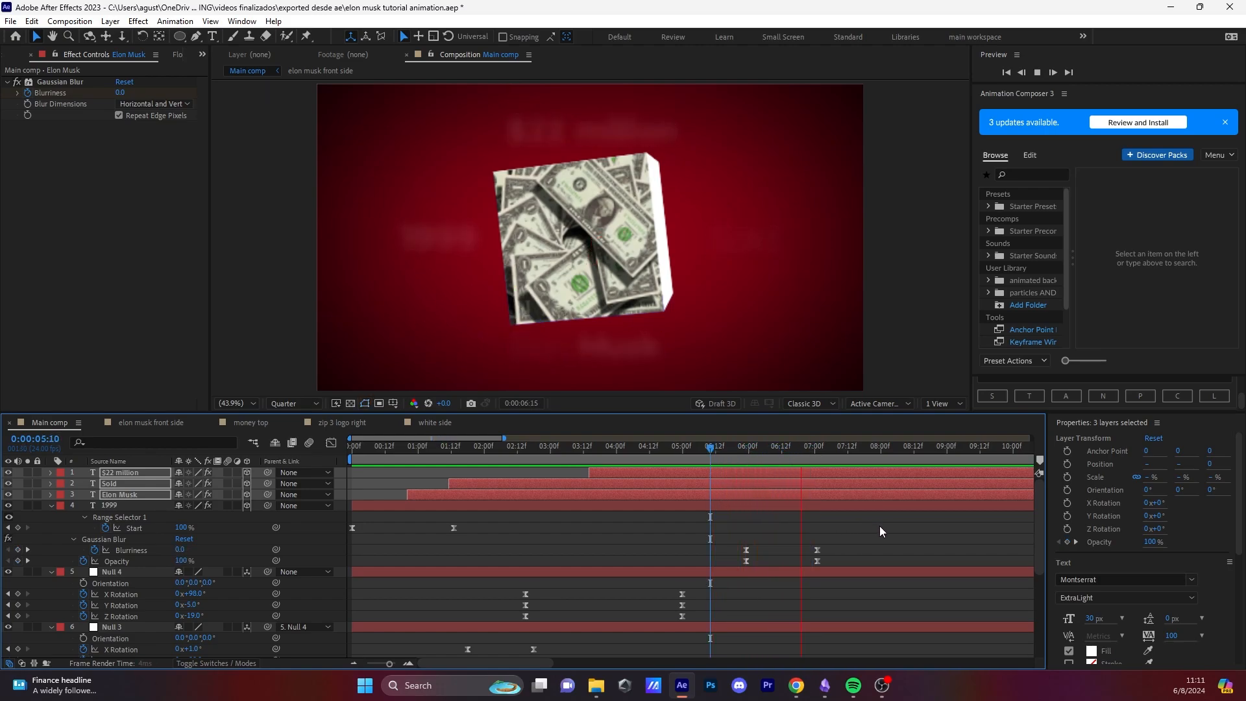
{"action": "key", "text": "space"}
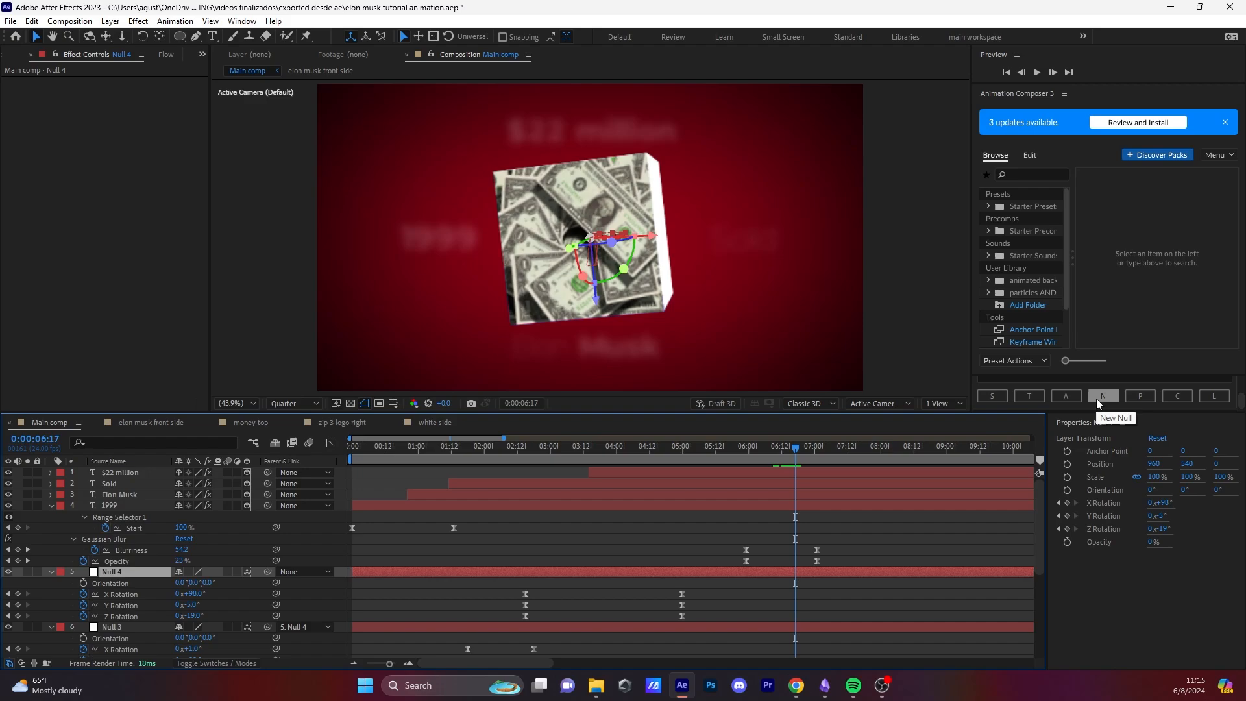
Step: Add a new 3D null directly above Null 4 and make it Null 4's parent
{"action": "left_click", "coordinate": [1102, 395]}
{"action": "left_click_drag", "start_coordinate": [111, 472], "coordinate": [143, 574]}
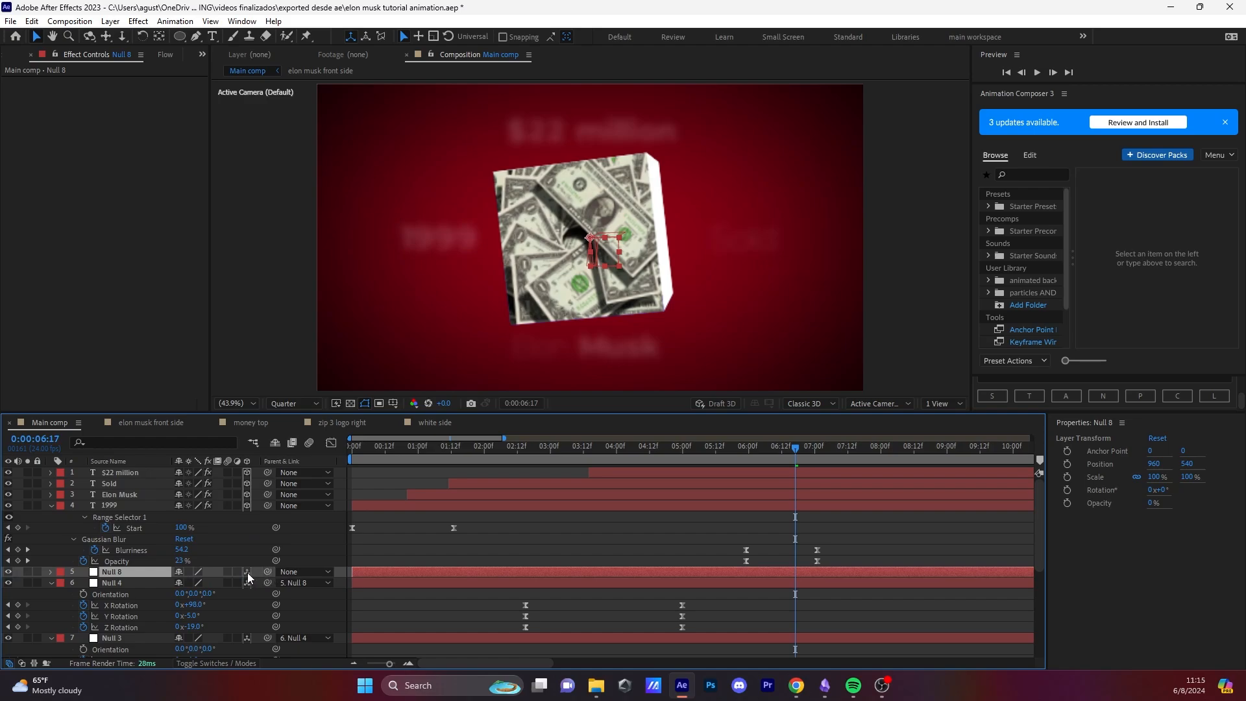
{"action": "left_click", "coordinate": [247, 571]}
Step: Keyframe the new null's Orientation and X, Y and Z Rotation at 0:00:06:19, and move the current time to 0:00:07:10
{"action": "key", "text": "r"}
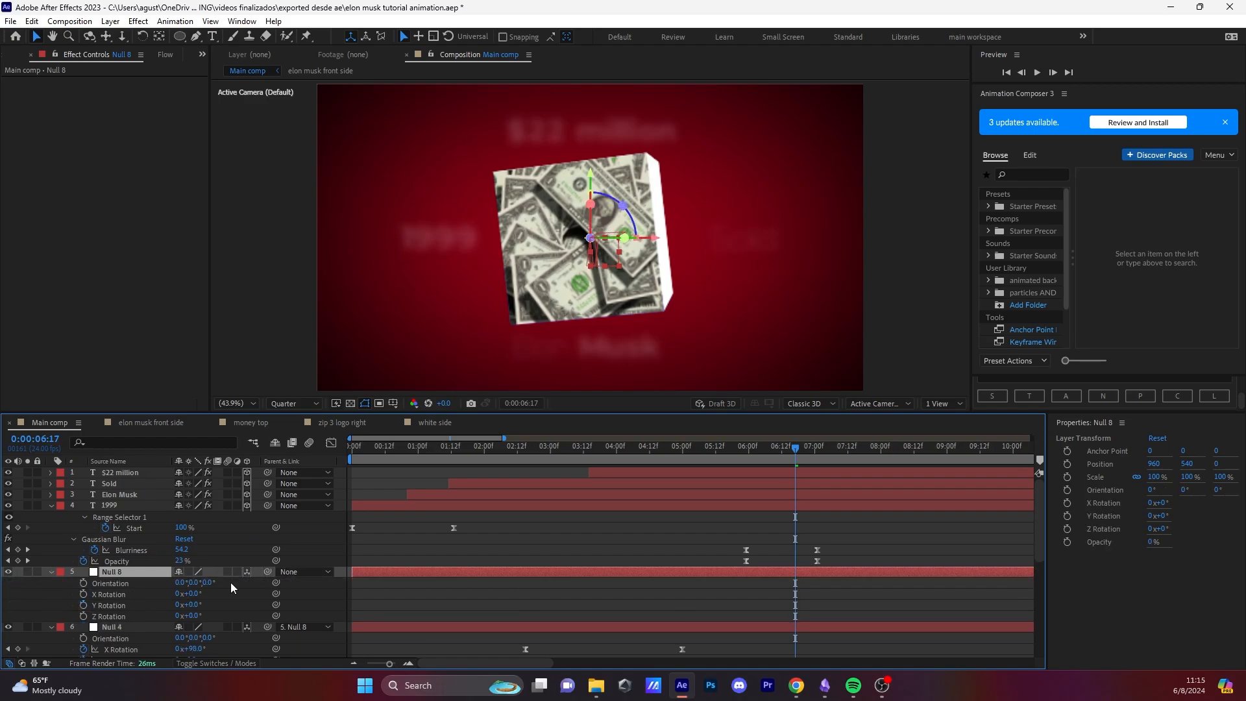
{"action": "left_click", "coordinate": [801, 454]}
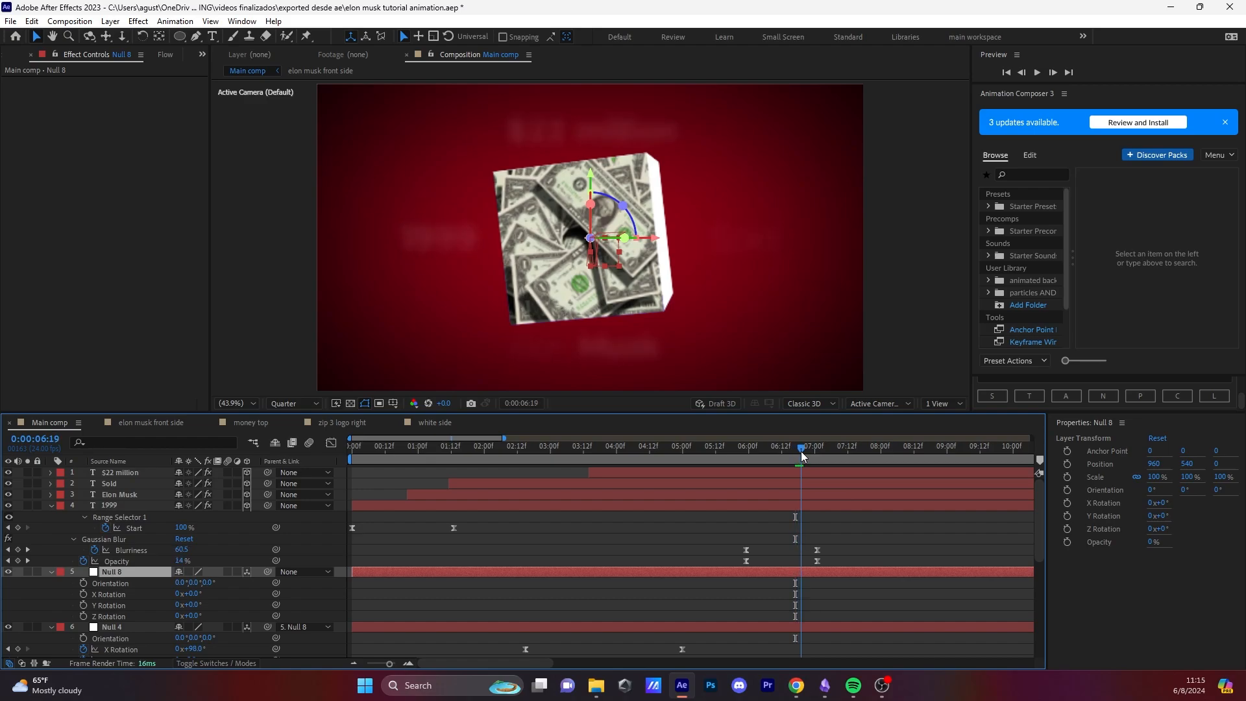
{"action": "left_click", "coordinate": [83, 582]}
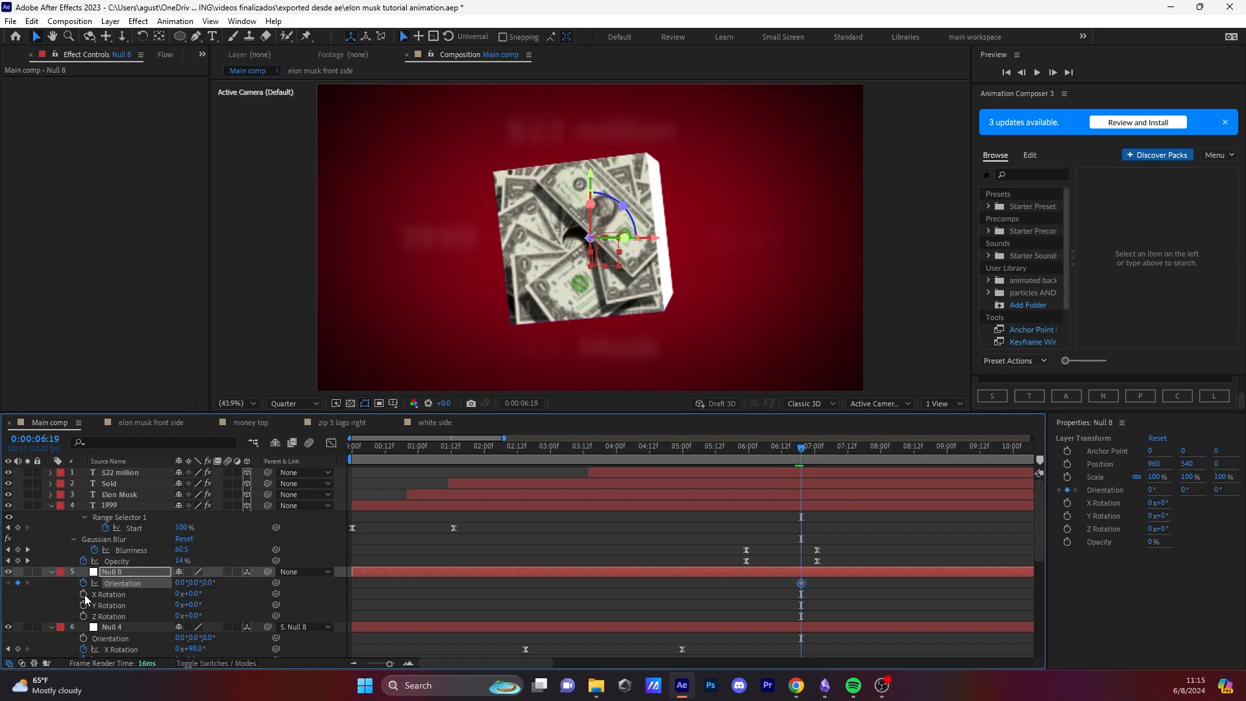
{"action": "left_click", "coordinate": [83, 593]}
{"action": "left_click", "coordinate": [83, 604]}
{"action": "left_click", "coordinate": [84, 616]}
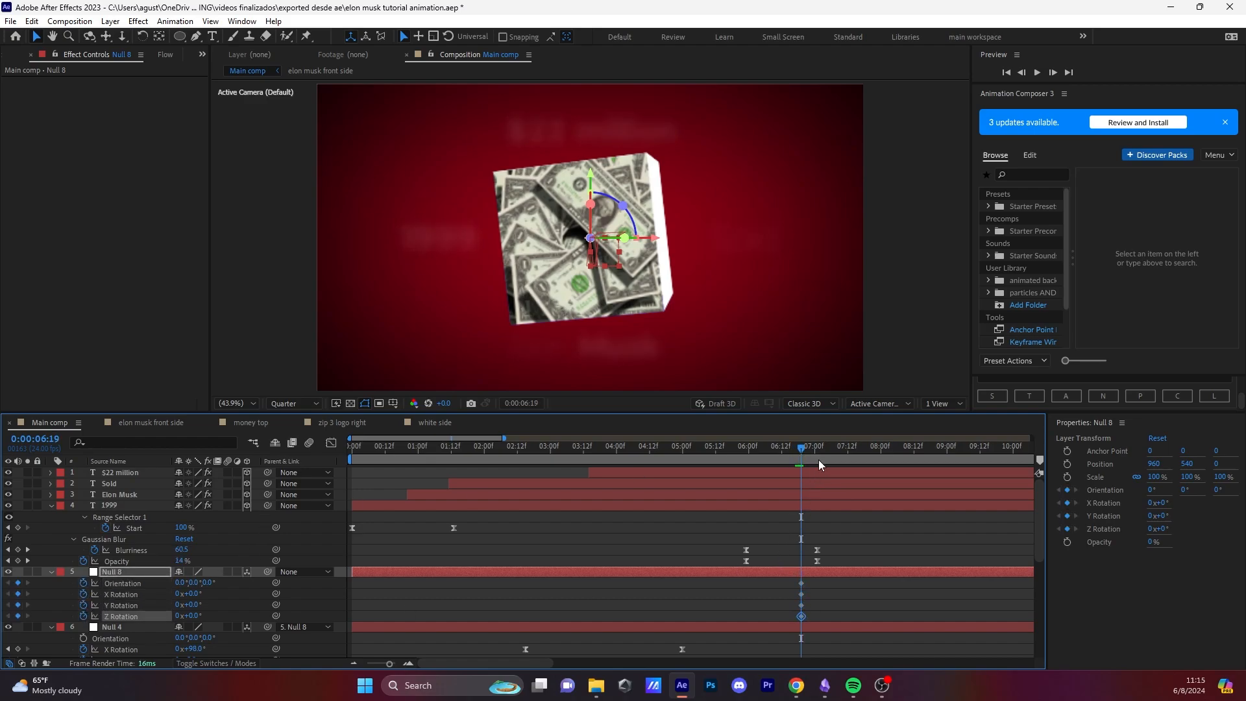
{"action": "left_click_drag", "start_coordinate": [808, 453], "coordinate": [846, 458]}
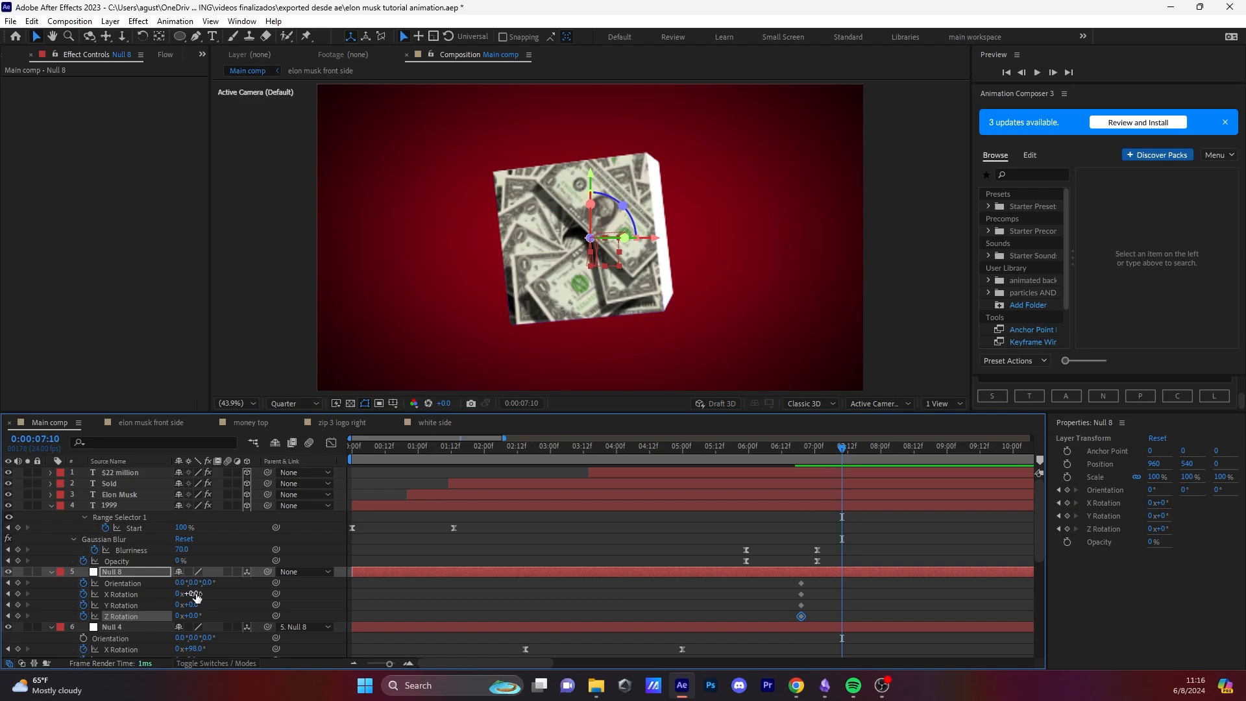
Step: Keyframe Null 8 at 0:00:07:10 with Orientation Z 267°, X Rotation -11°, Y Rotation -101° and Z Rotation -9°, and preview the turn
{"action": "left_click_drag", "start_coordinate": [186, 605], "coordinate": [148, 588]}
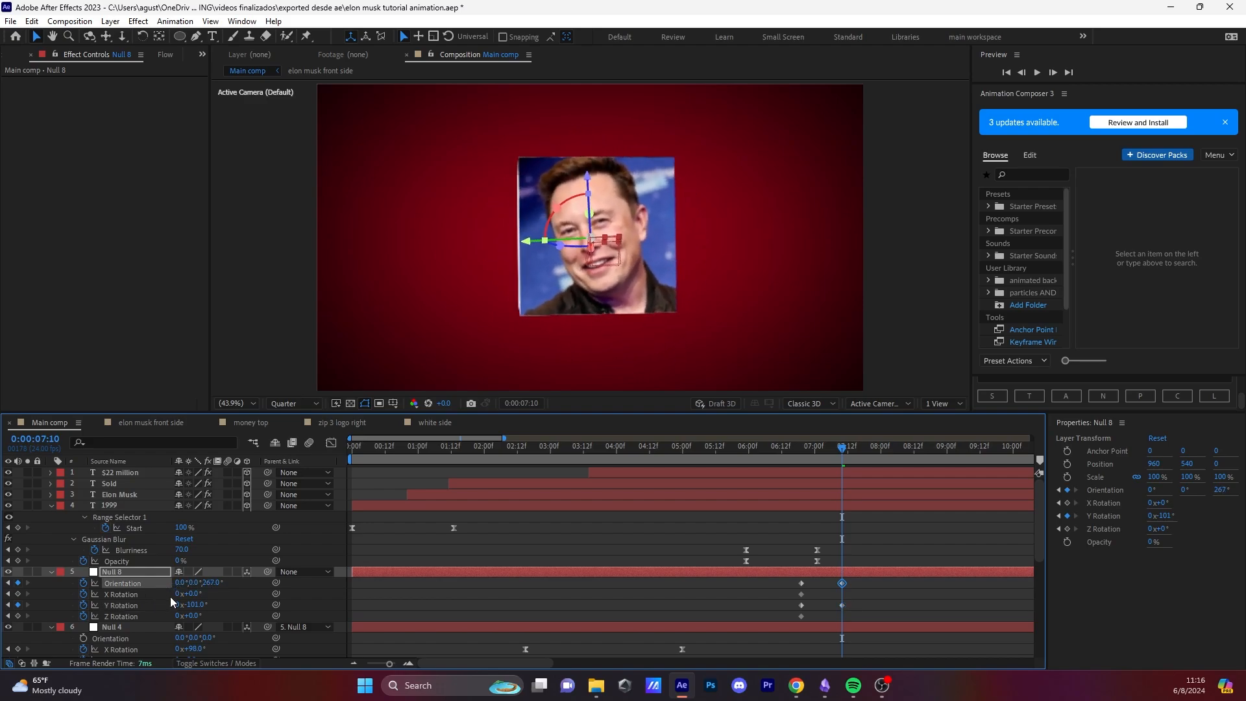
{"action": "left_click_drag", "start_coordinate": [193, 594], "coordinate": [190, 615]}
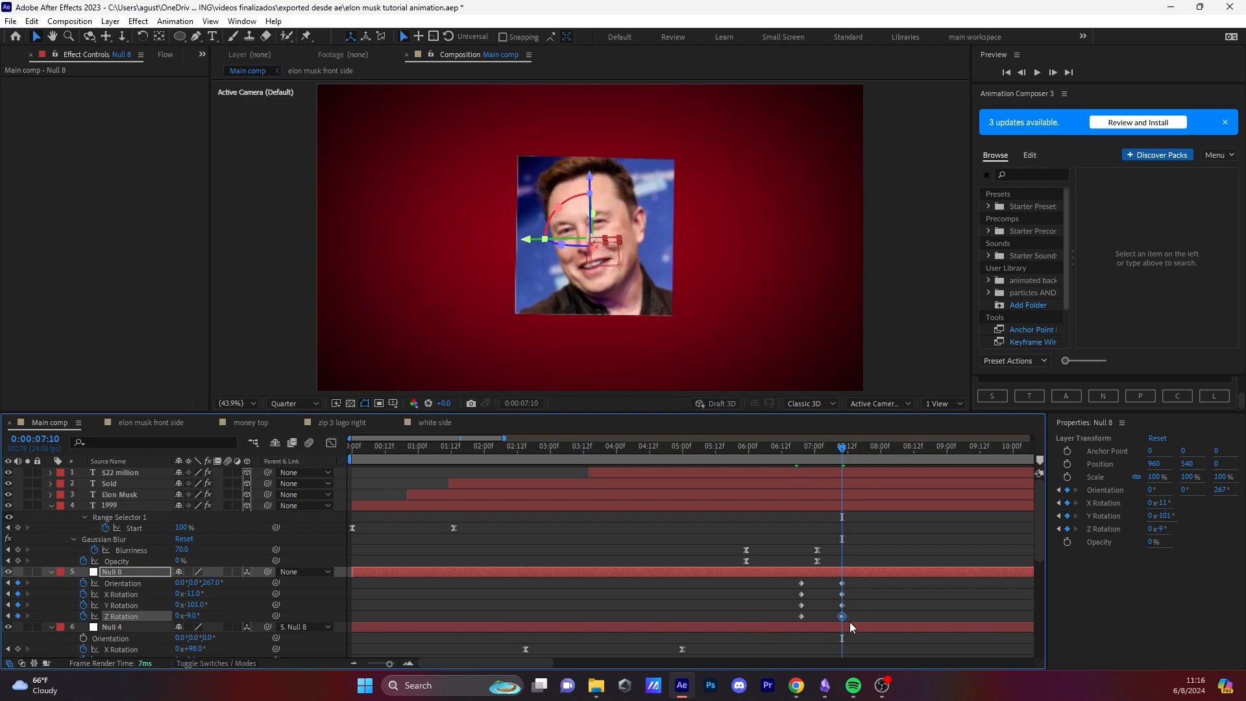
{"action": "left_click_drag", "start_coordinate": [851, 446], "coordinate": [788, 472]}
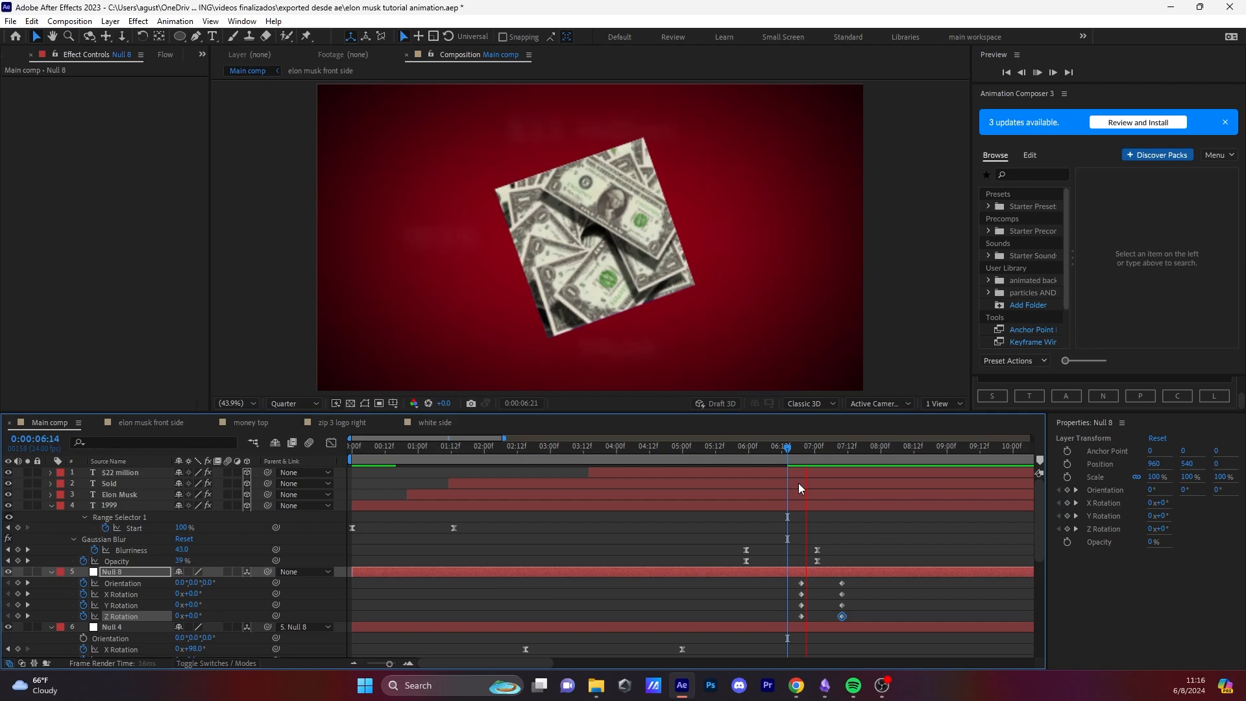
{"action": "key", "text": "space"}
{"action": "left_click", "coordinate": [889, 597]}
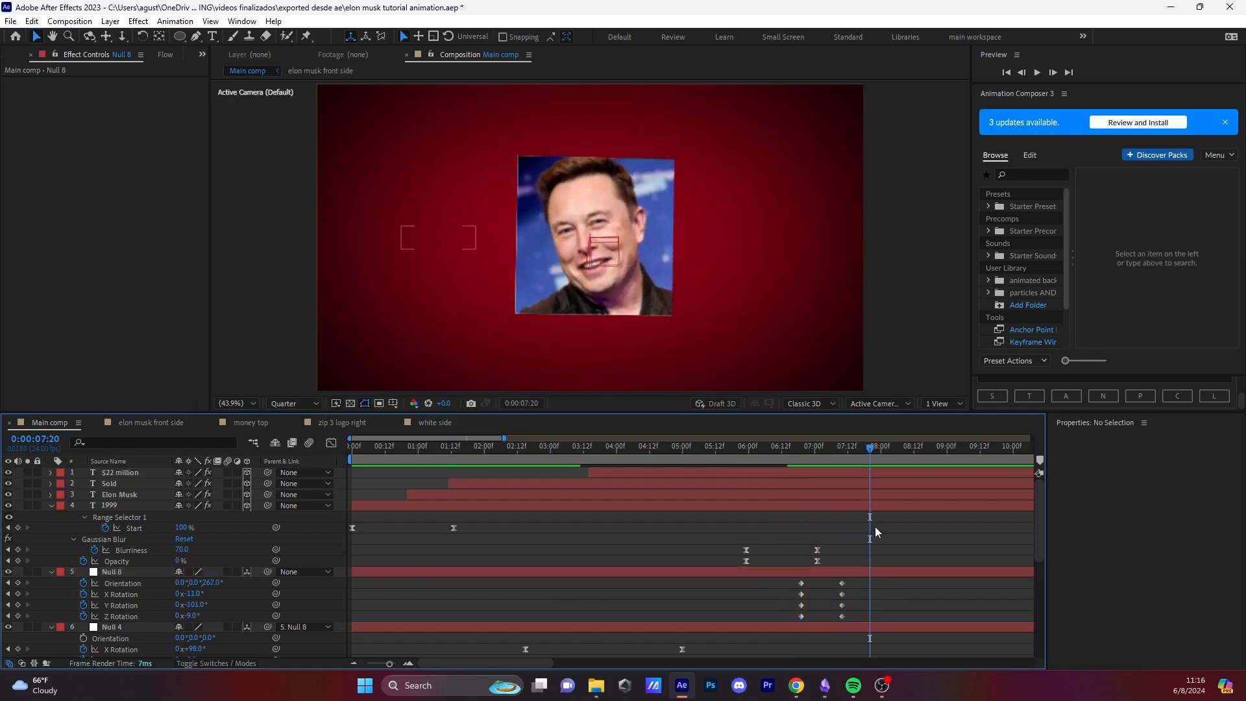
Step: Move Null 8's end rotation keyframes to about 0:00:08:02, apply Easy Ease to all its keyframes, and preview the rotation
{"action": "left_click_drag", "start_coordinate": [881, 625], "coordinate": [771, 594]}
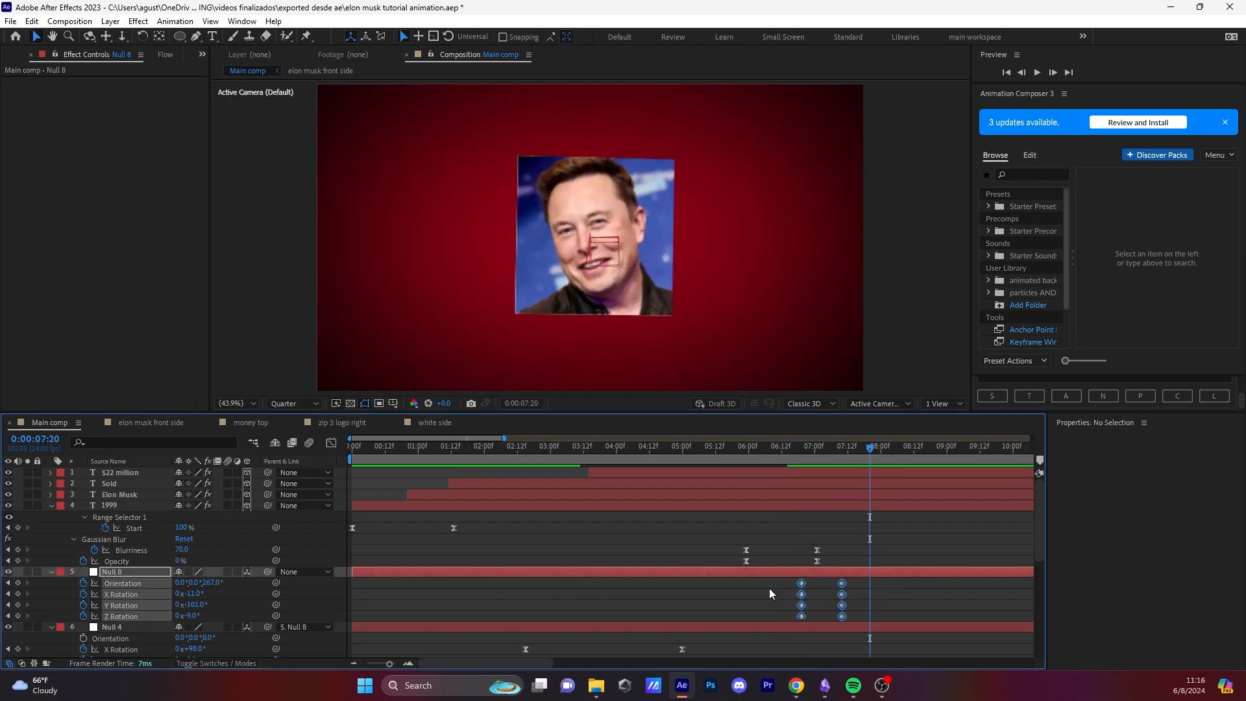
{"action": "left_click", "coordinate": [893, 603]}
{"action": "left_click_drag", "start_coordinate": [869, 617], "coordinate": [782, 581]}
{"action": "left_click", "coordinate": [912, 617]}
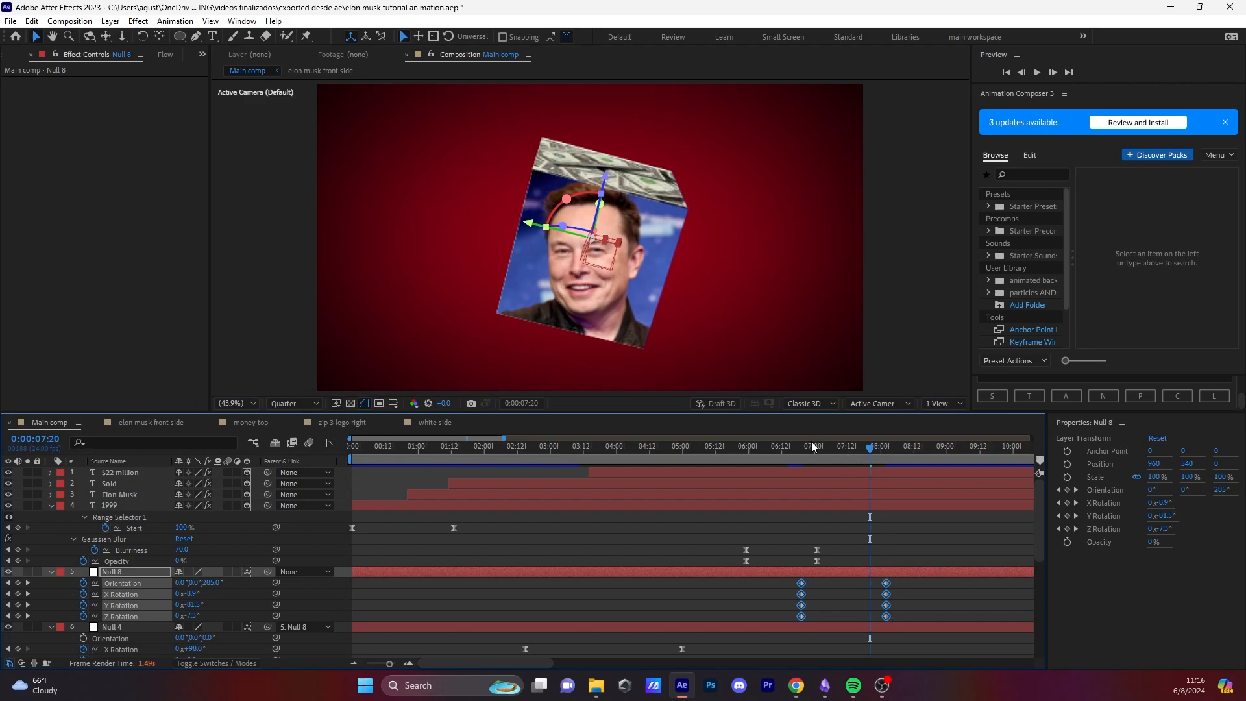
{"action": "key", "text": "F9"}
{"action": "left_click", "coordinate": [785, 453]}
{"action": "key", "text": "space"}
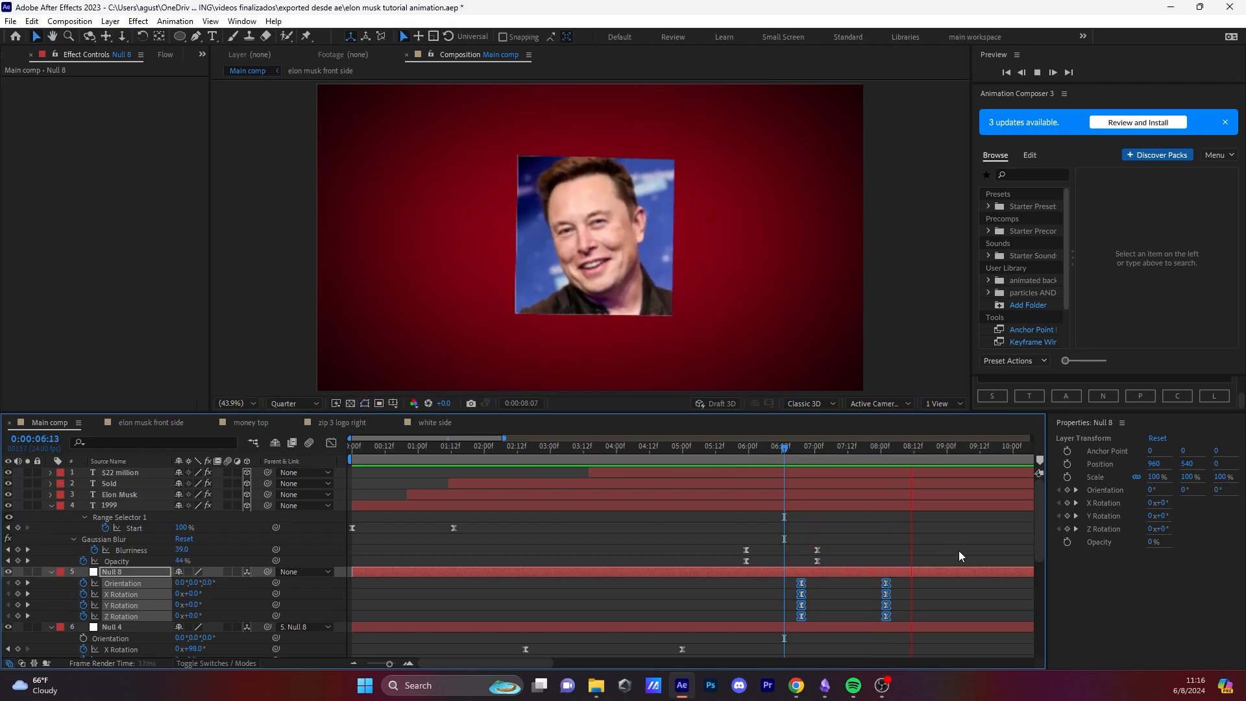
{"action": "left_click", "coordinate": [949, 600]}
Step: Open the white side precomp and apply the Deep Glow effect to its white solid
{"action": "key", "text": "minus"}
{"action": "key", "text": "minus"}
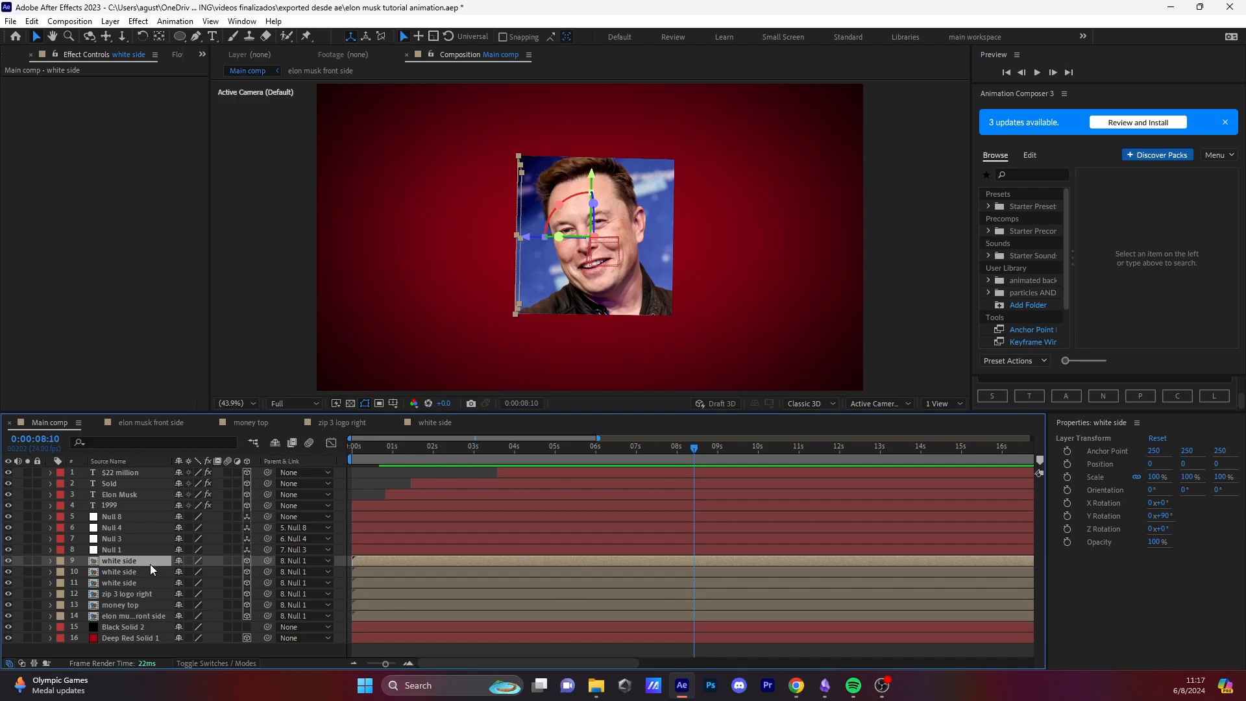
{"action": "double_click", "coordinate": [154, 561]}
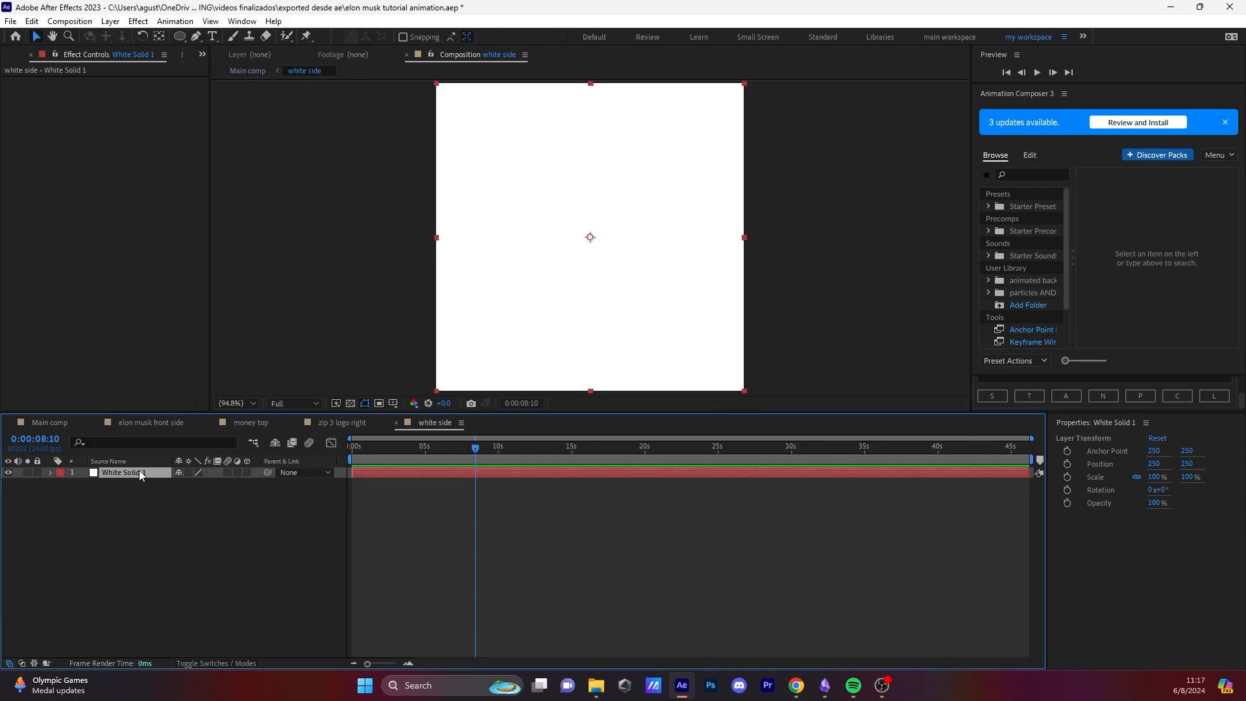
{"action": "key", "text": "ctrl+space"}
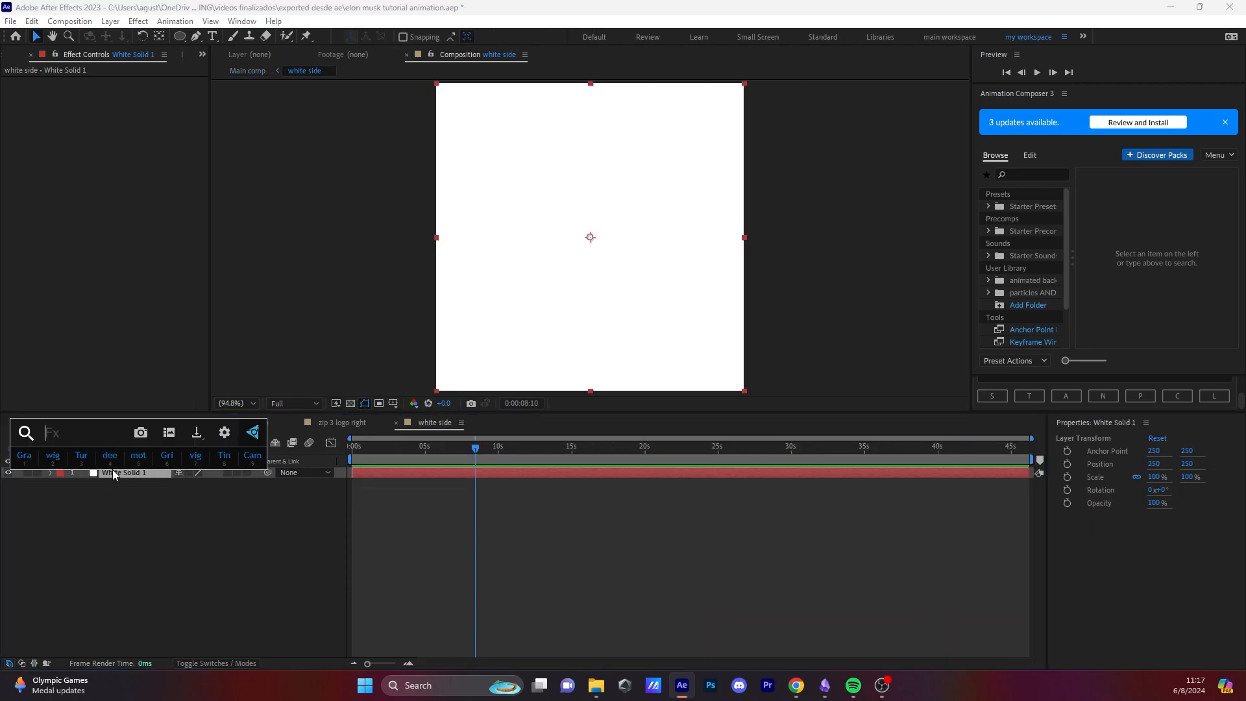
{"action": "type", "text": "deep"}
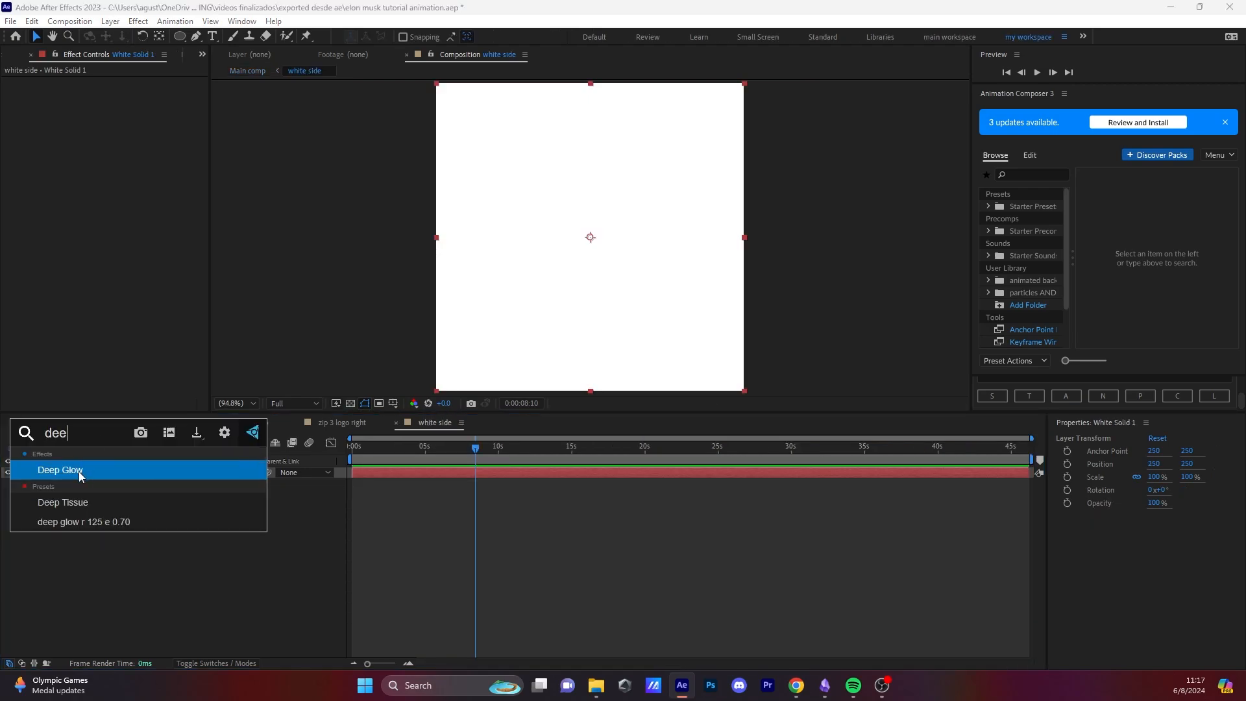
{"action": "left_click", "coordinate": [79, 471]}
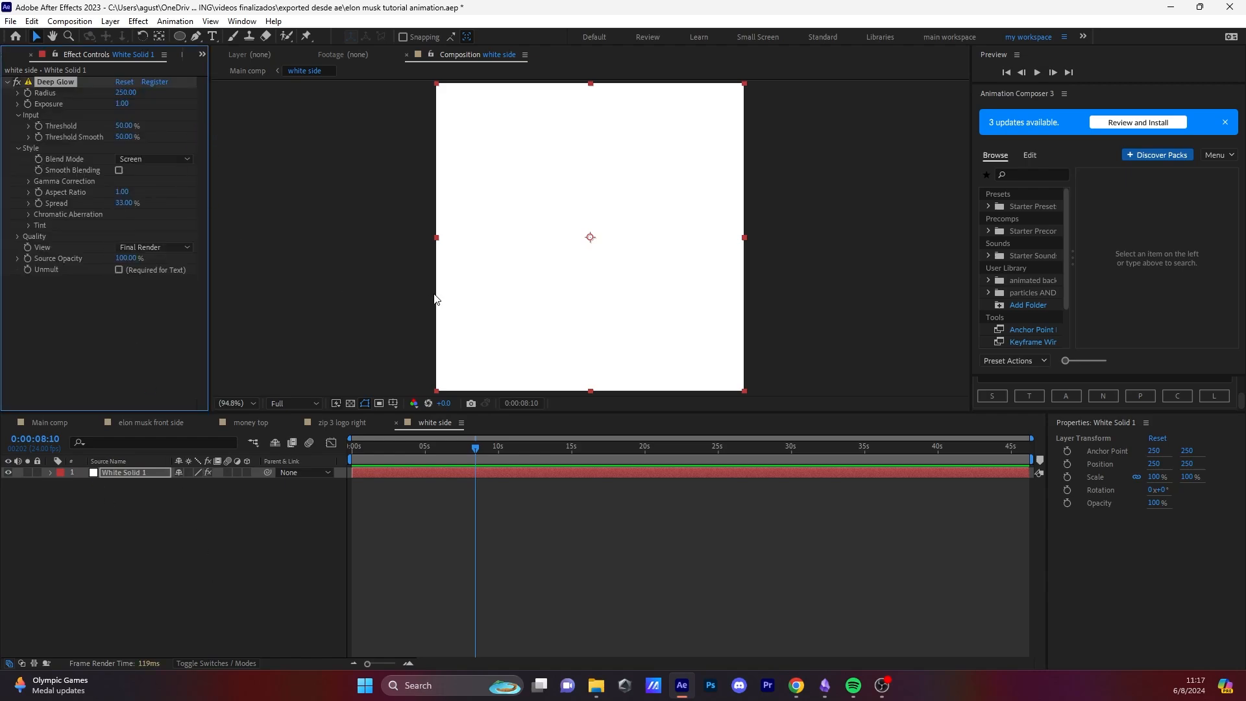
Step: Adjust the white solid's Deep Glow Exposure, set its Radius to 125, and return to Main comp
{"action": "left_click", "coordinate": [125, 104]}
{"action": "key", "text": "Return"}
{"action": "left_click", "coordinate": [124, 92]}
{"action": "type", "text": "125"}
{"action": "key", "text": "Return"}
{"action": "left_click", "coordinate": [60, 423]}
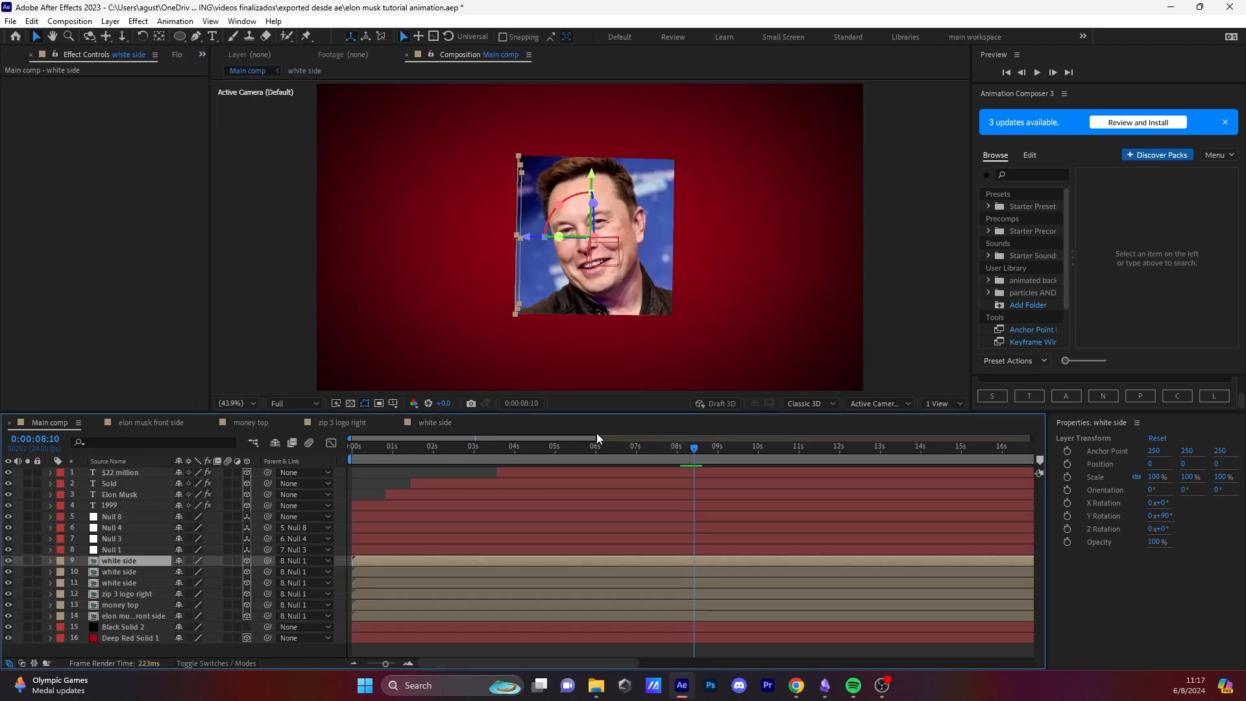
Step: Apply Deep Glow with Radius 125 and Exposure 0.70 to the image inside the elon musk front side precomp, and return to Main comp
{"action": "left_click", "coordinate": [133, 616]}
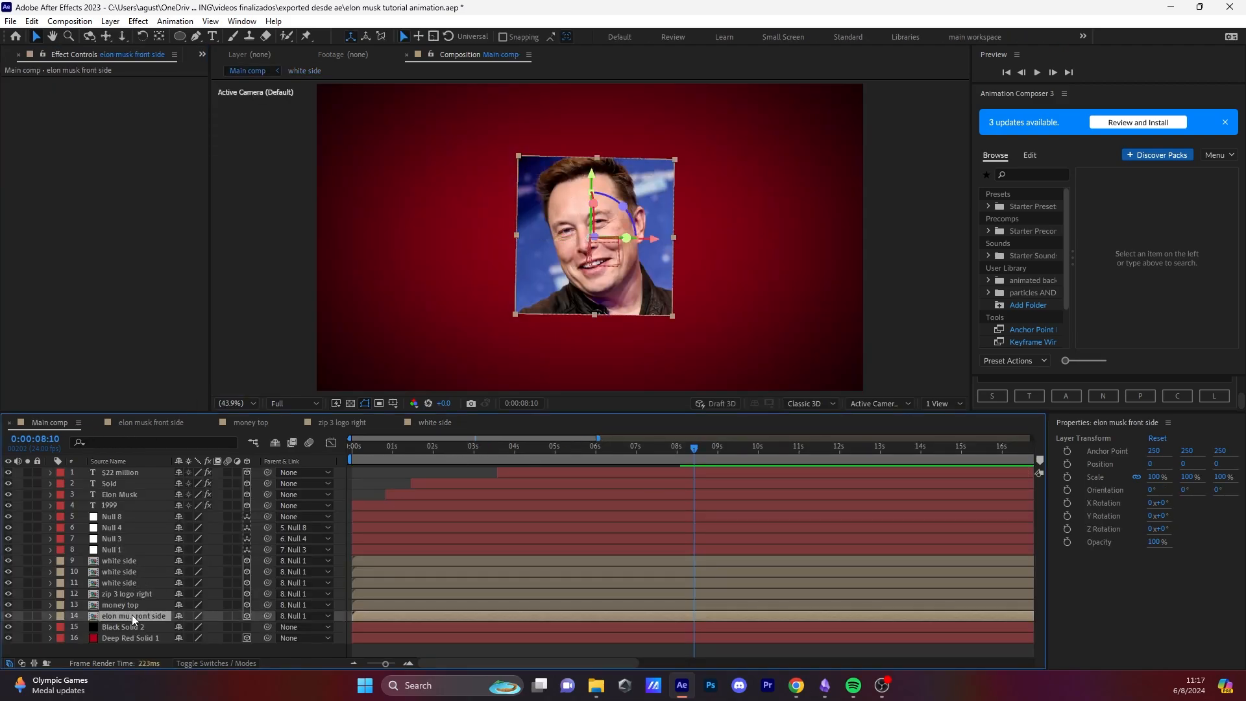
{"action": "double_click", "coordinate": [133, 616]}
{"action": "key", "text": "s"}
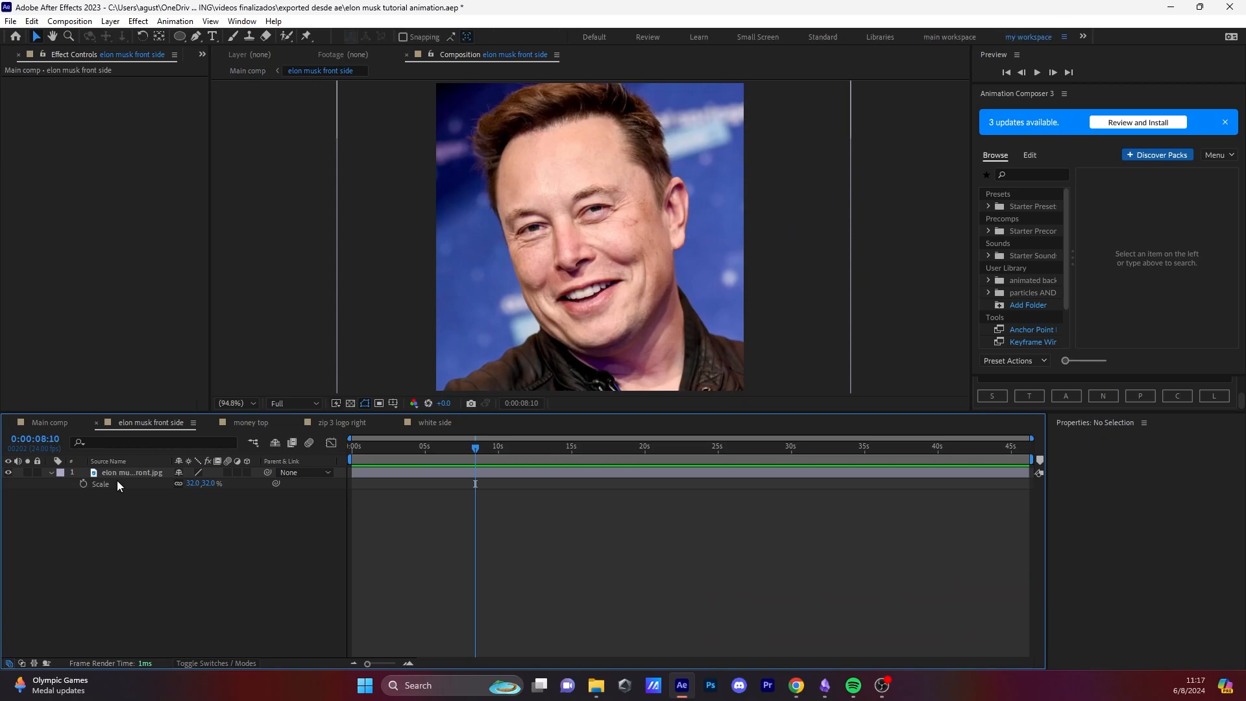
{"action": "left_click", "coordinate": [129, 473]}
{"action": "key", "text": "ctrl+space"}
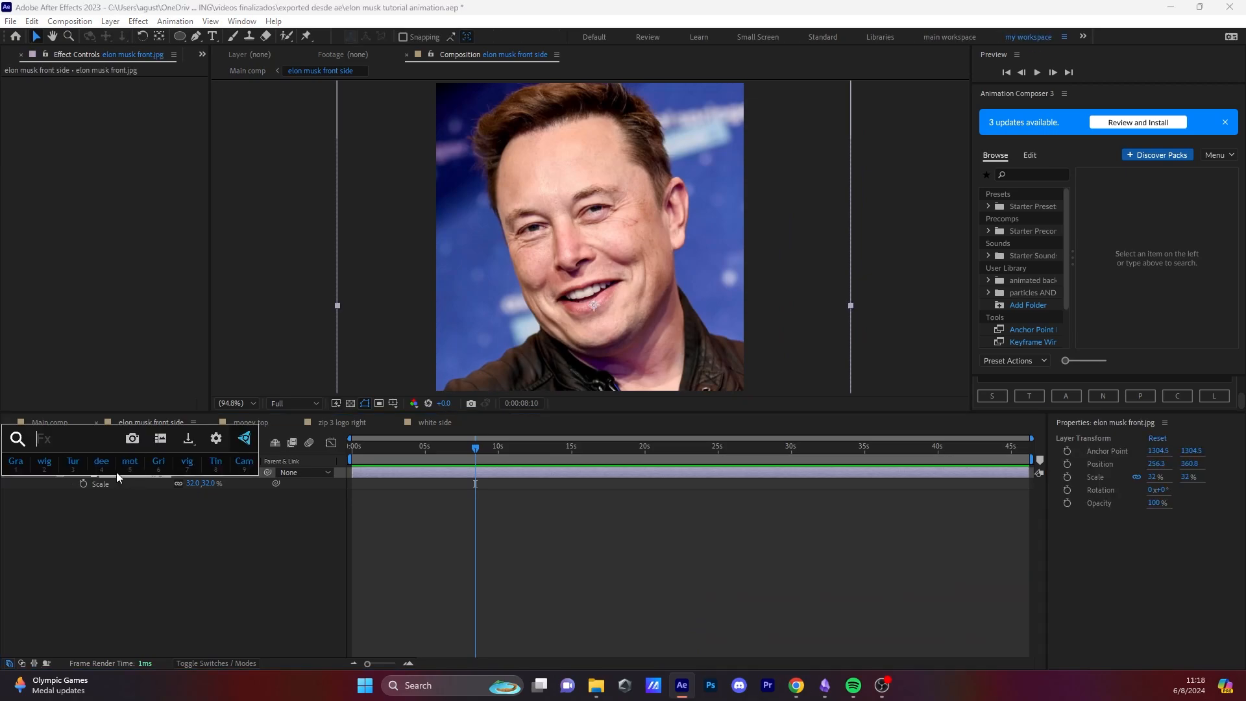
{"action": "left_click", "coordinate": [91, 474]}
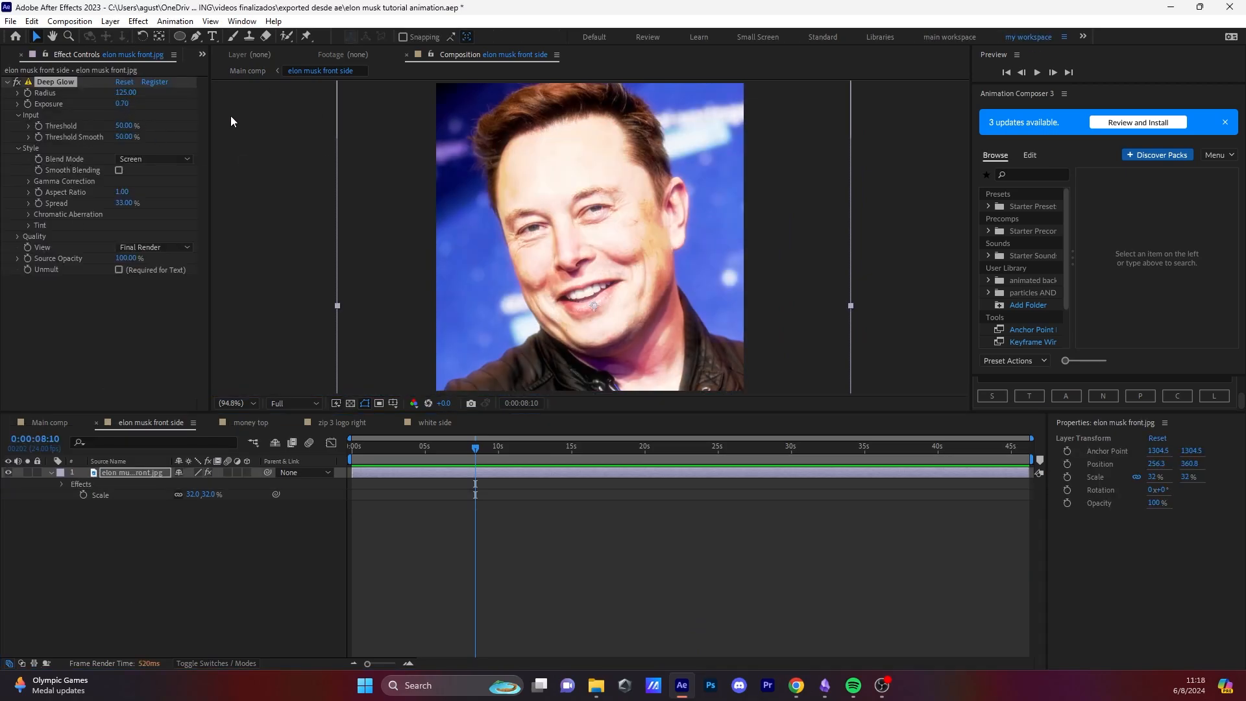
{"action": "left_click", "coordinate": [50, 423]}
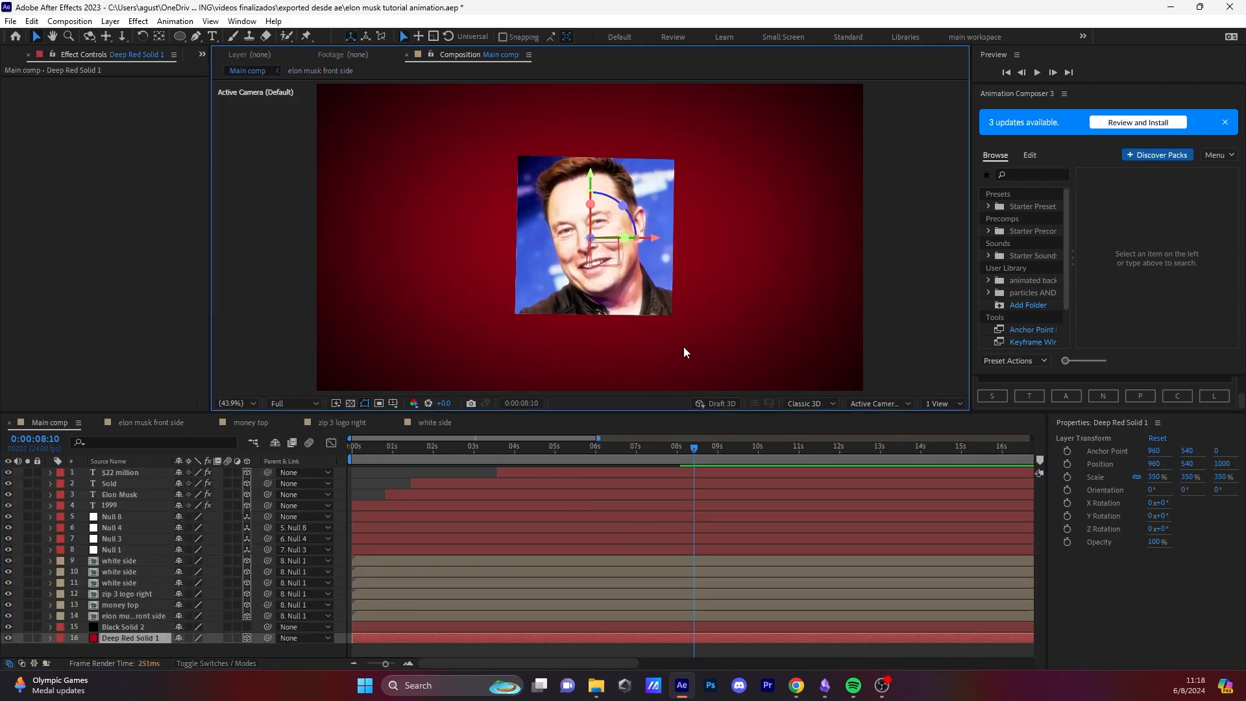
Step: Apply Deep Glow with Radius 125 and Exposure 0.70 to the image inside the money top precomp, and return to Main comp
{"action": "double_click", "coordinate": [130, 604]}
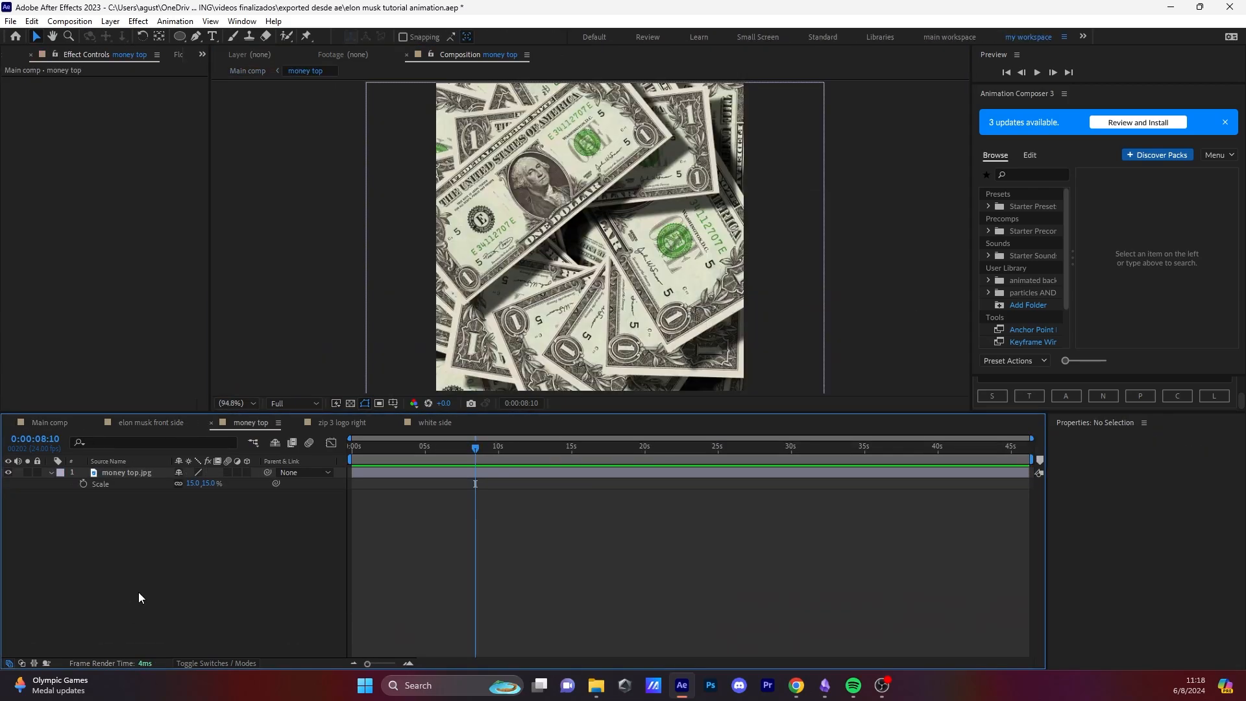
{"action": "left_click", "coordinate": [129, 474]}
{"action": "key", "text": "ctrl+space"}
{"action": "left_click", "coordinate": [102, 466]}
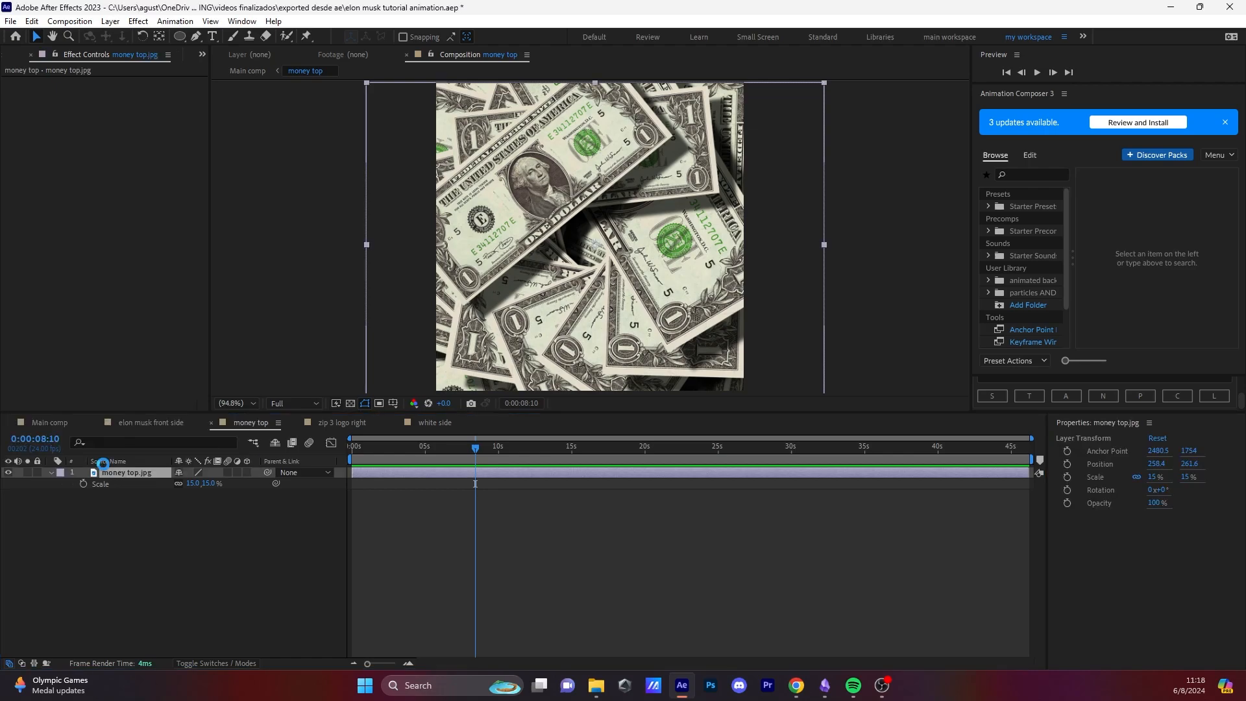
{"action": "left_click_drag", "start_coordinate": [124, 102], "coordinate": [127, 106]}
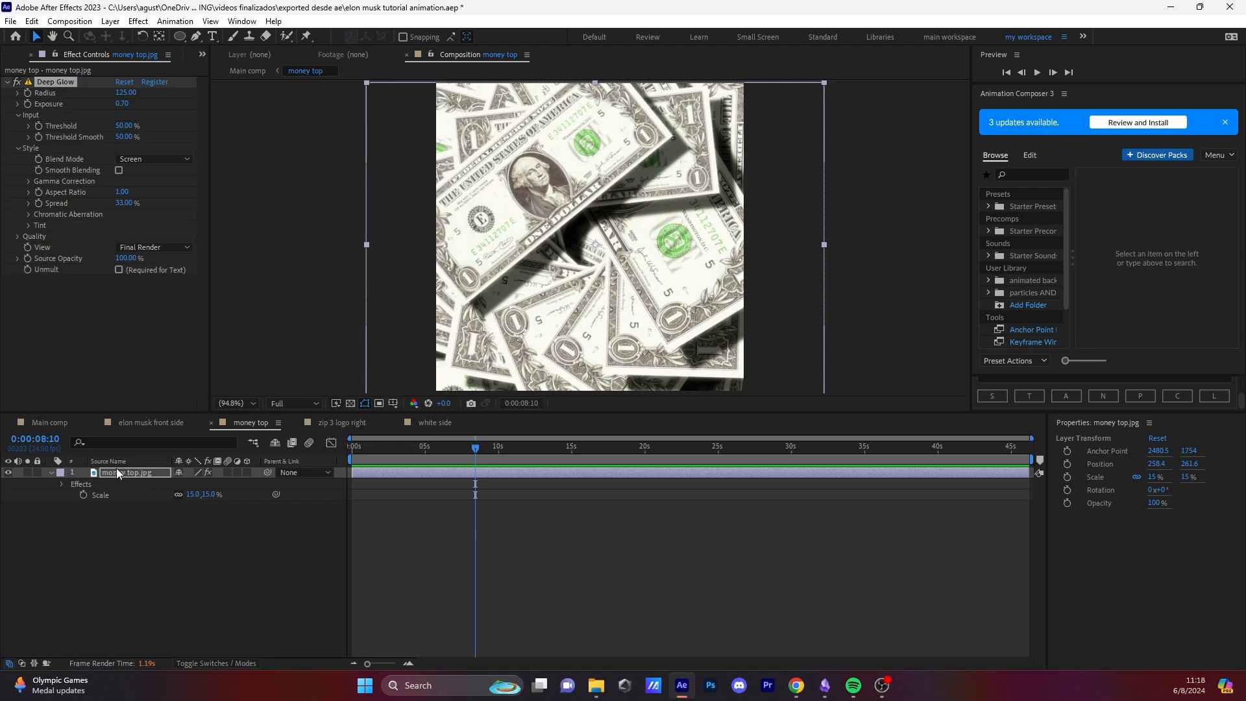
{"action": "left_click", "coordinate": [65, 422]}
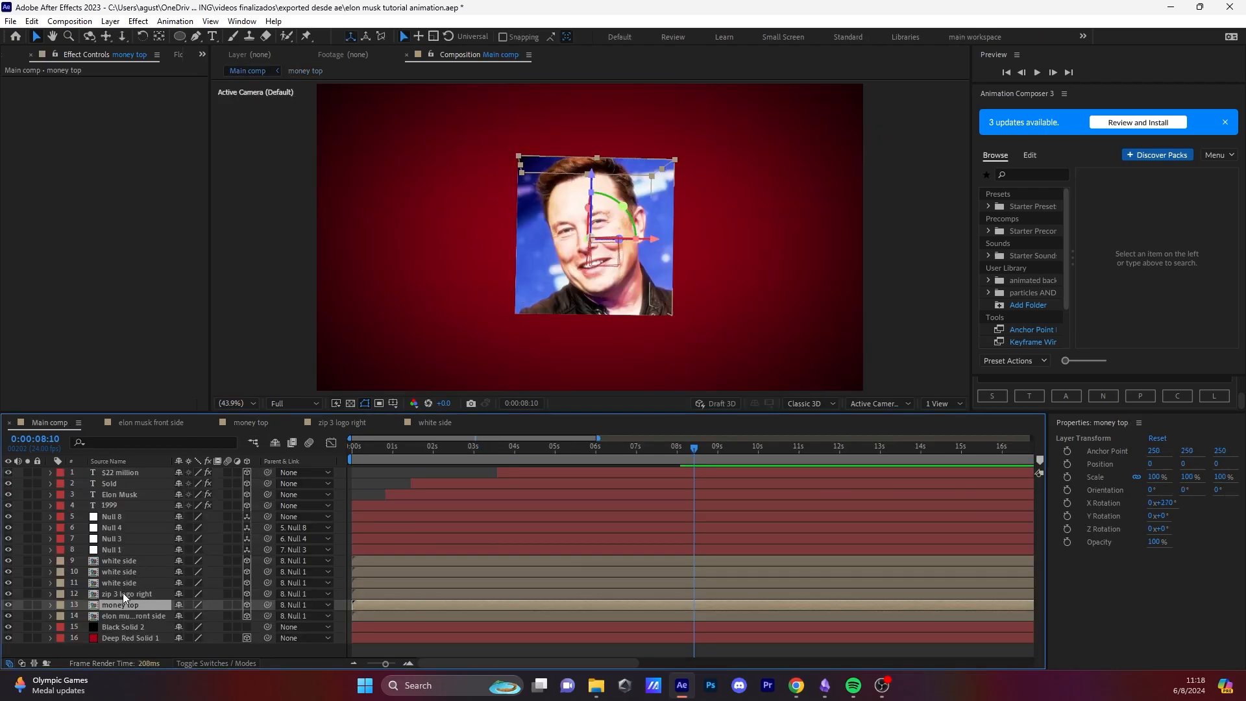
Step: Apply the Deep Glow preset to the Zip2 logo image inside the zip 3 logo right precomp, and return to Main comp
{"action": "left_click", "coordinate": [123, 593]}
{"action": "double_click", "coordinate": [124, 597]}
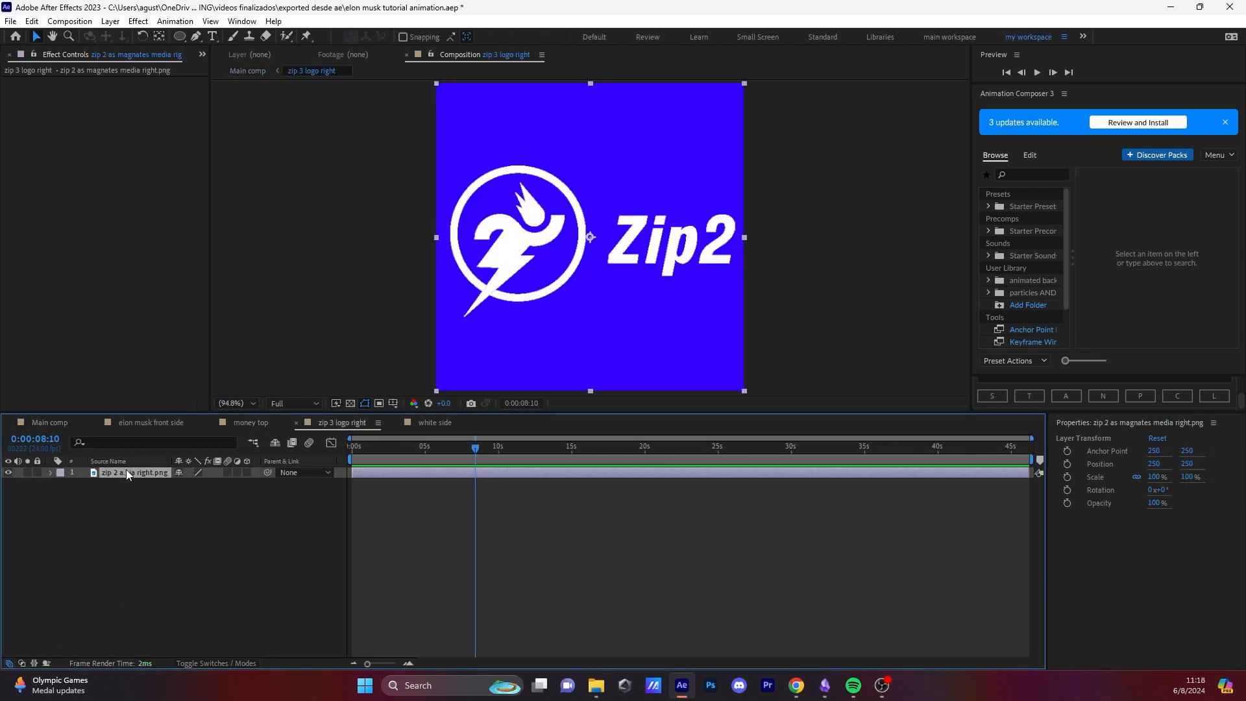
{"action": "key", "text": "ctrl+space"}
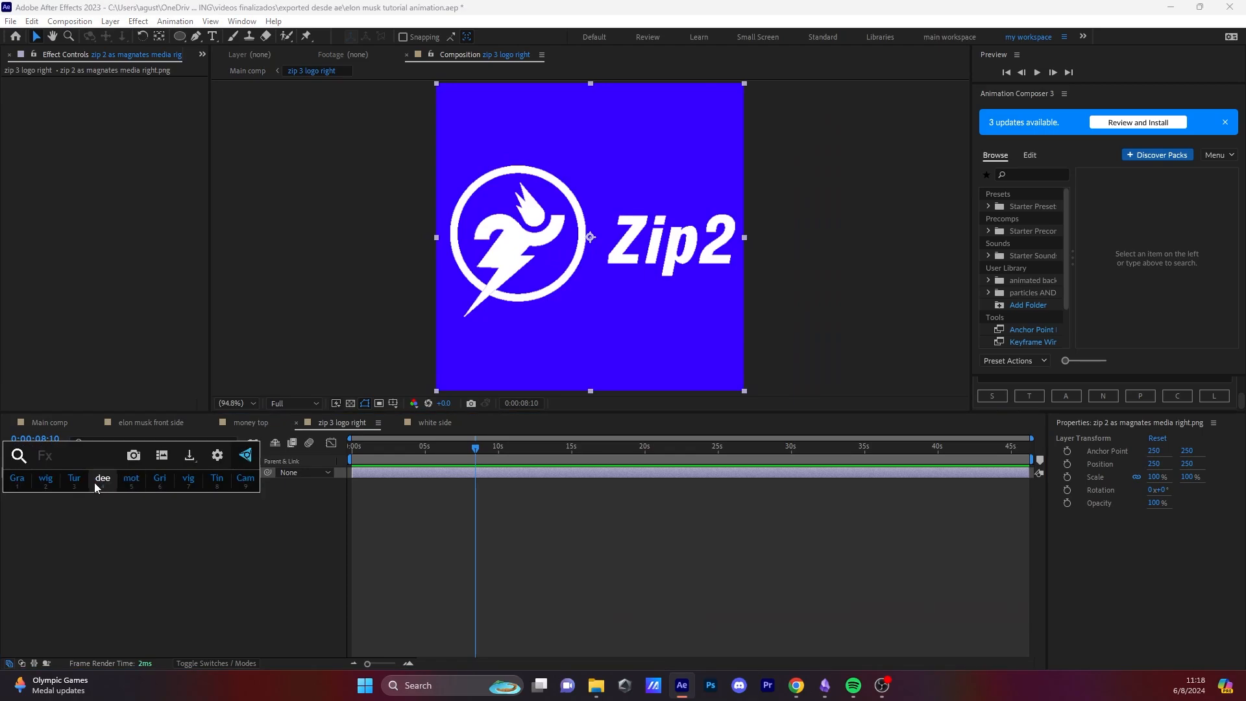
{"action": "left_click", "coordinate": [95, 482]}
{"action": "left_click", "coordinate": [62, 422]}
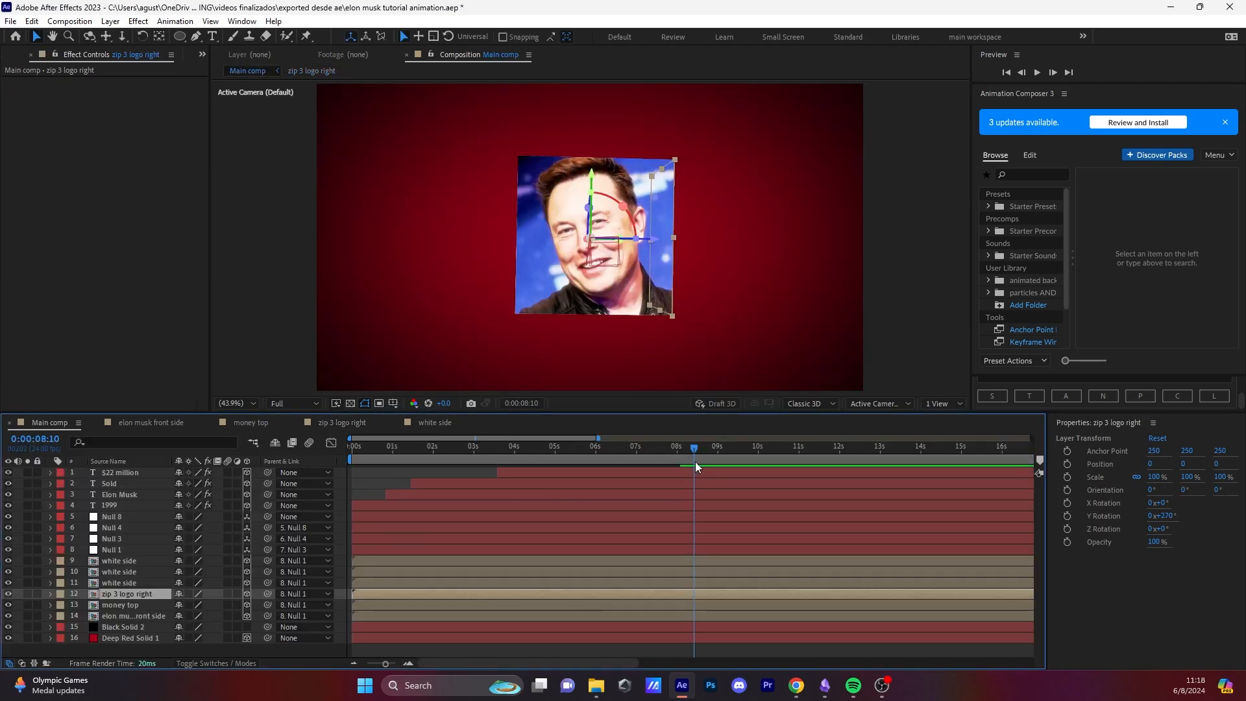
Step: Add an adjustment layer above all layers in Main comp and give it Deep Glow with Radius 125 and Exposure 0.30
{"action": "left_click_drag", "start_coordinate": [683, 459], "coordinate": [586, 486]}
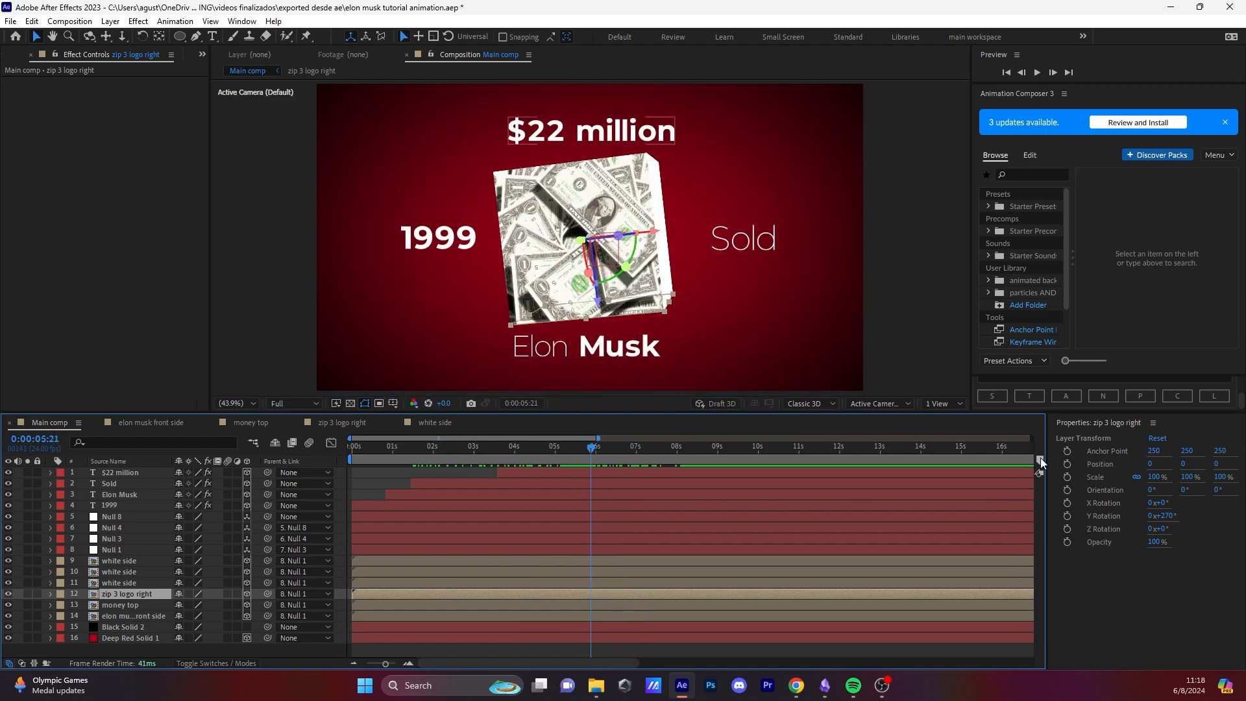
{"action": "left_click", "coordinate": [1067, 396]}
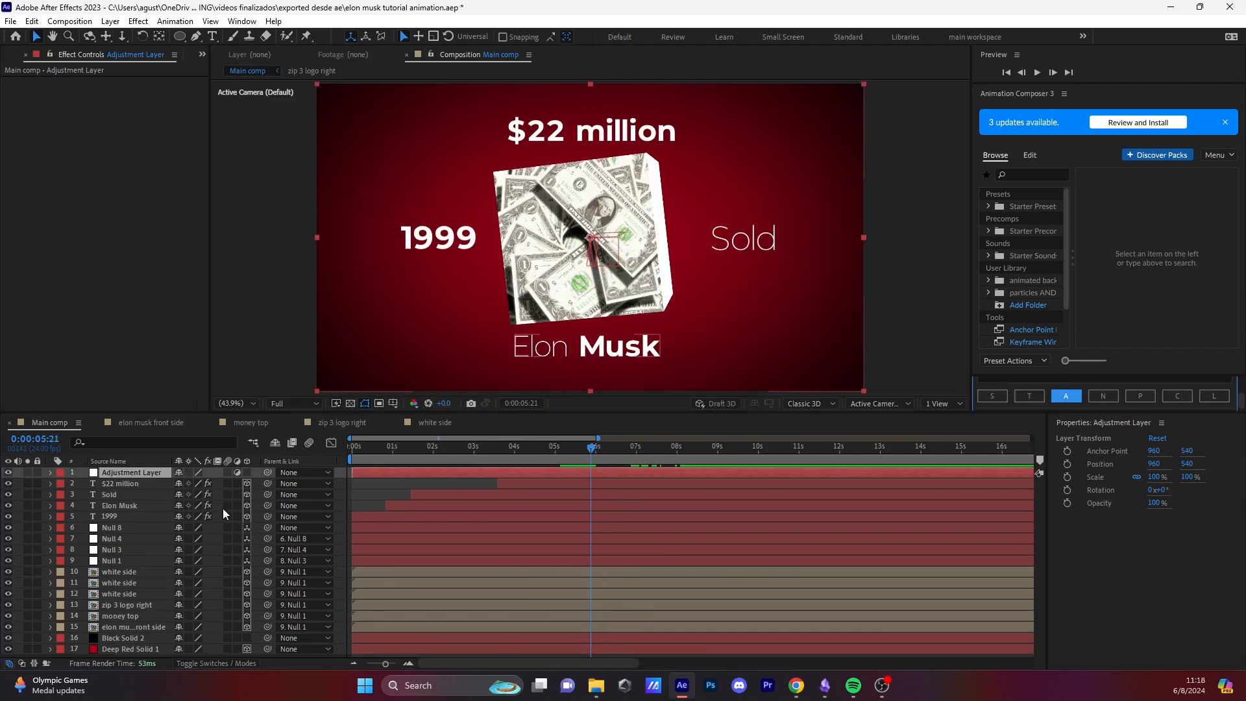
{"action": "left_click", "coordinate": [141, 476]}
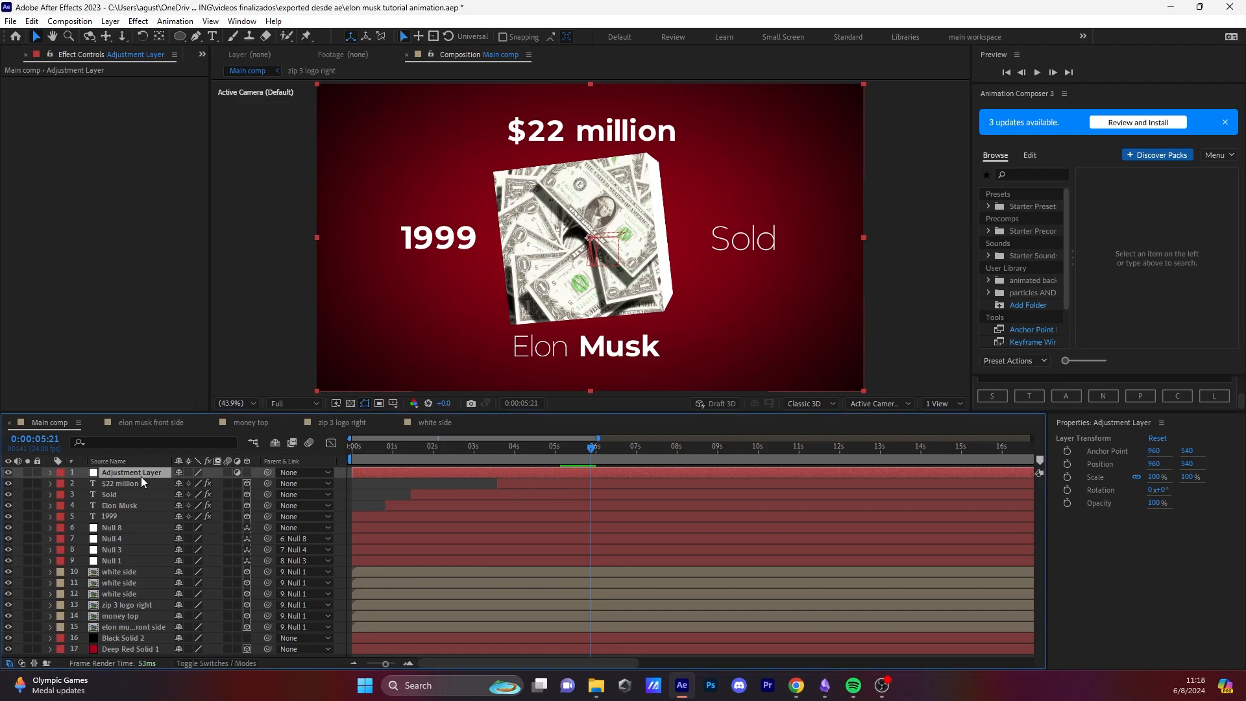
{"action": "key", "text": "ctrl+space"}
{"action": "left_click", "coordinate": [118, 464]}
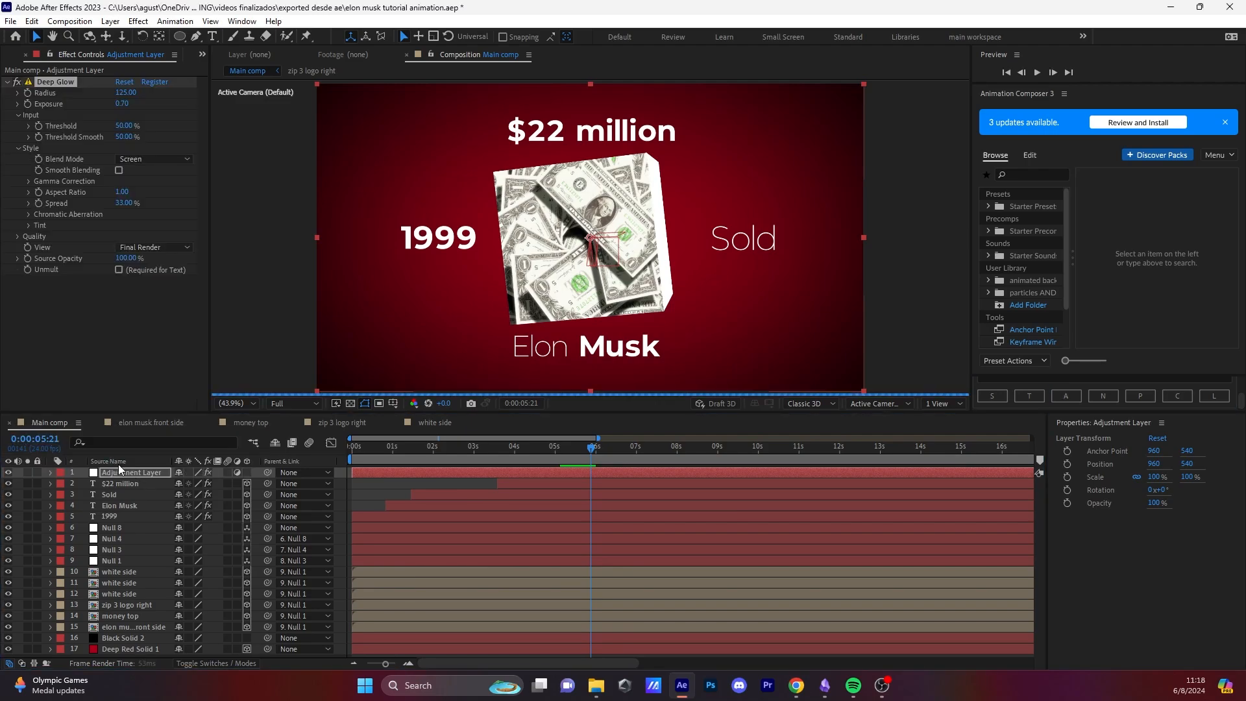
{"action": "left_click", "coordinate": [122, 104]}
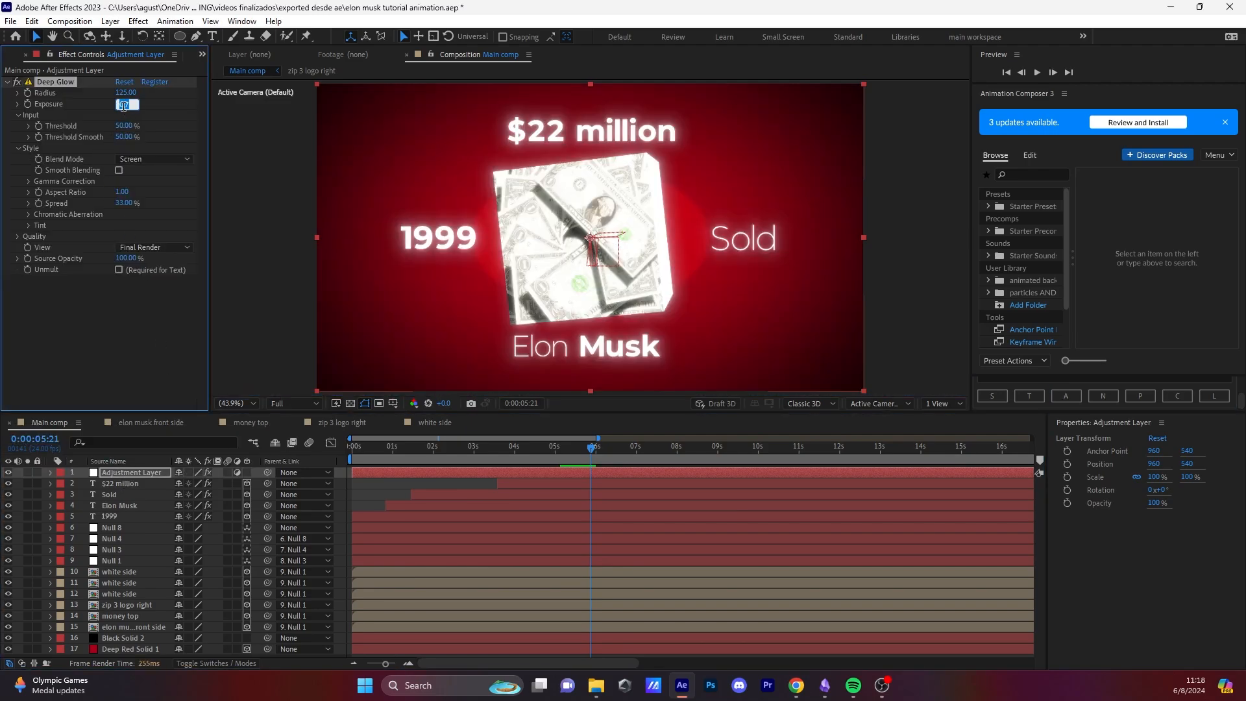
{"action": "type", "text": "0.3"}
{"action": "key", "text": "Return"}
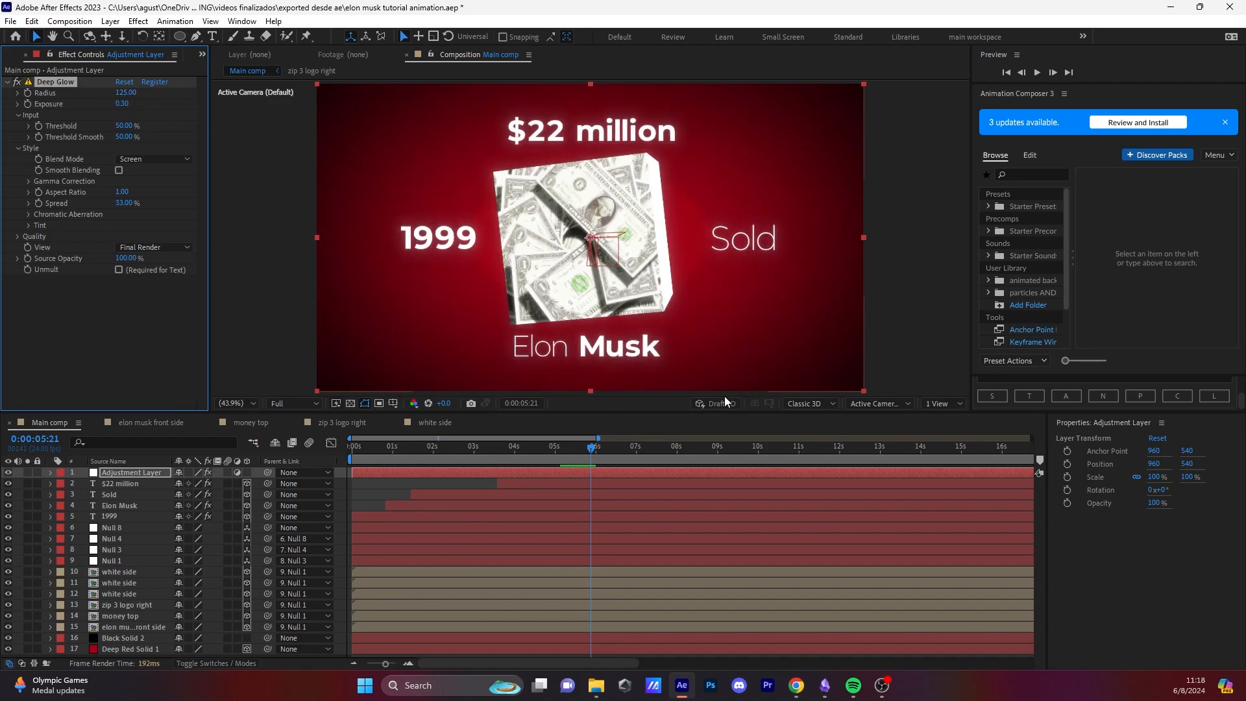
Step: Preview the glowing animation from the start of Main comp, and set the preview resolution to Quarter
{"action": "left_click_drag", "start_coordinate": [593, 447], "coordinate": [330, 472]}
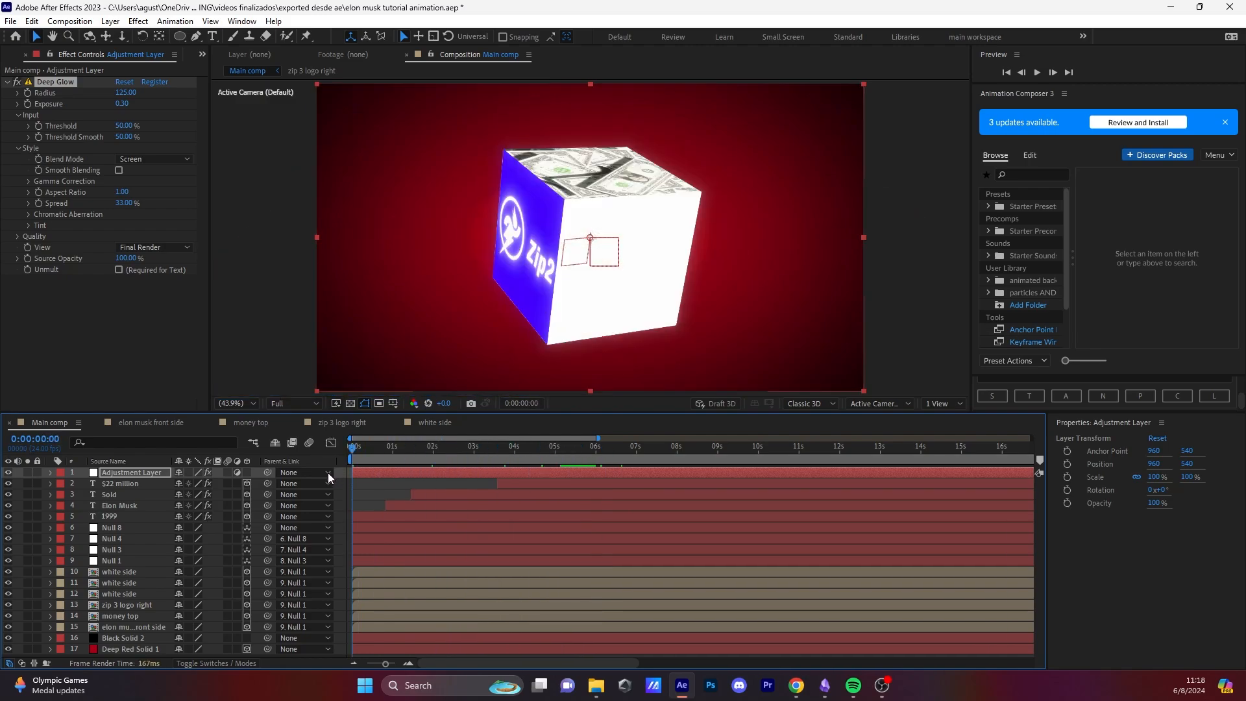
{"action": "key", "text": "space"}
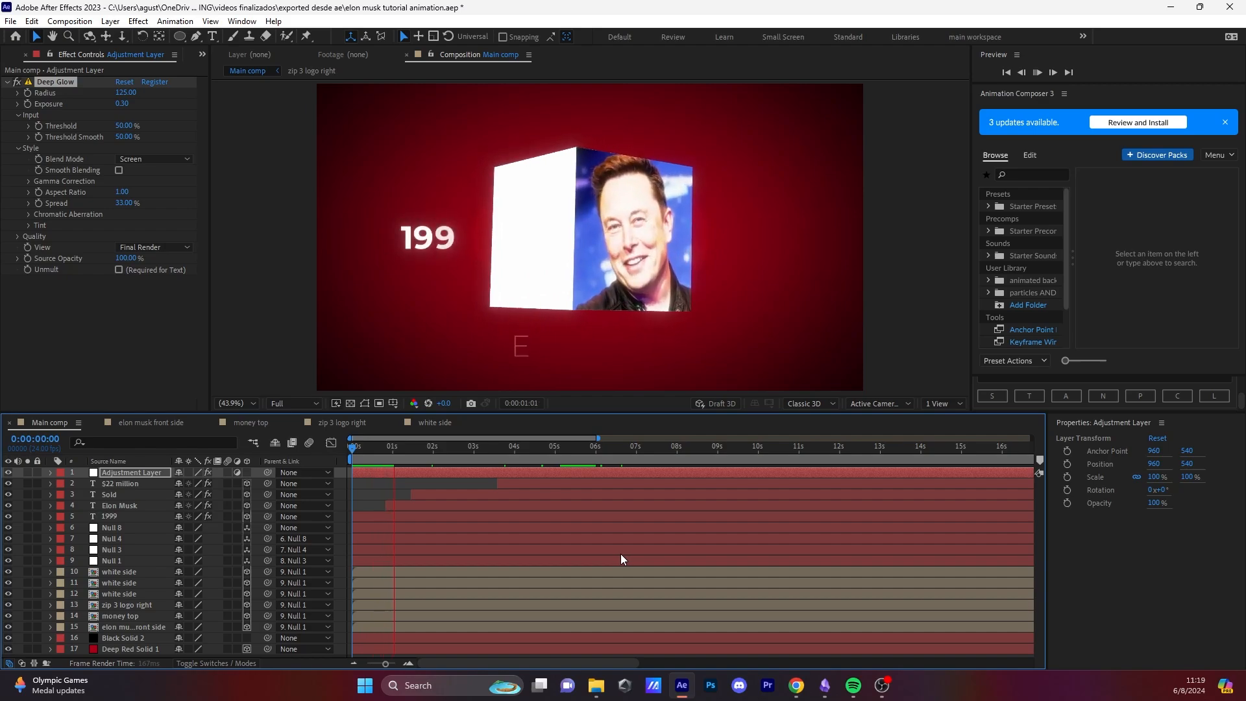
{"action": "key", "text": "space"}
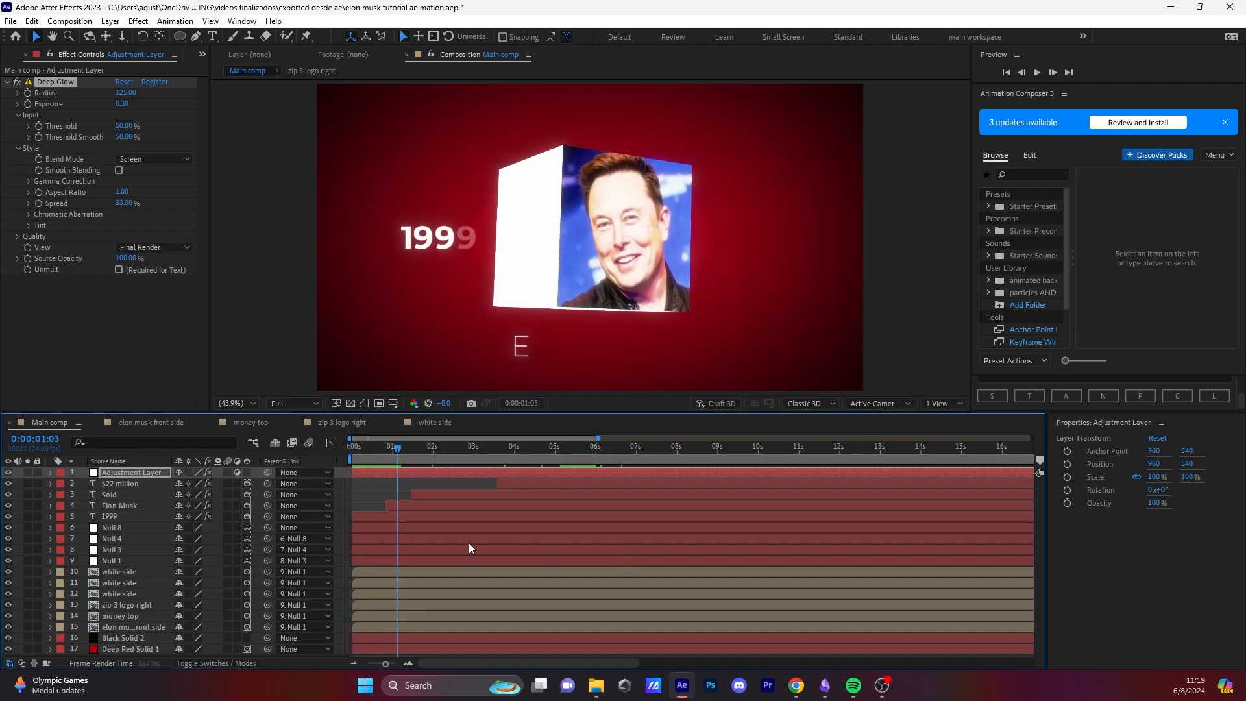
{"action": "left_click", "coordinate": [309, 404]}
{"action": "left_click", "coordinate": [309, 477]}
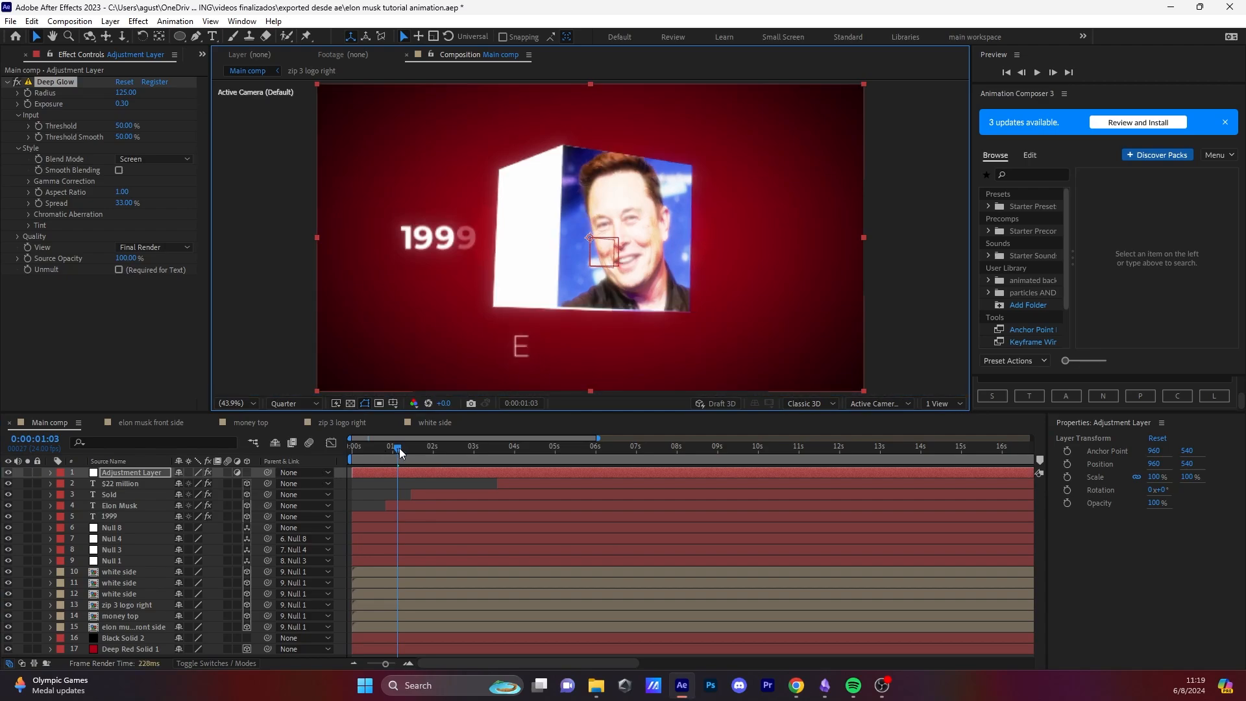
Step: Preview Main comp from the start and set the adjustment layer's Deep Glow Radius to 50
{"action": "left_click_drag", "start_coordinate": [399, 447], "coordinate": [332, 454]}
{"action": "key", "text": "space"}
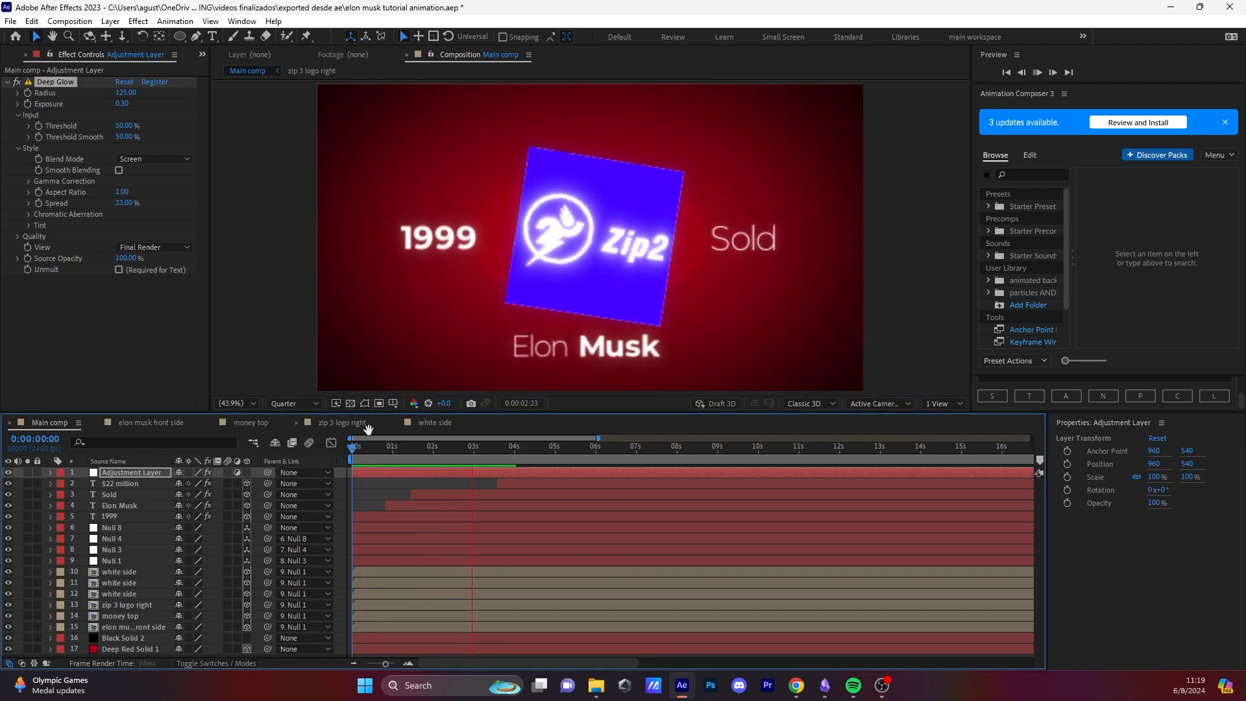
{"action": "key", "text": "space"}
{"action": "left_click", "coordinate": [126, 93]}
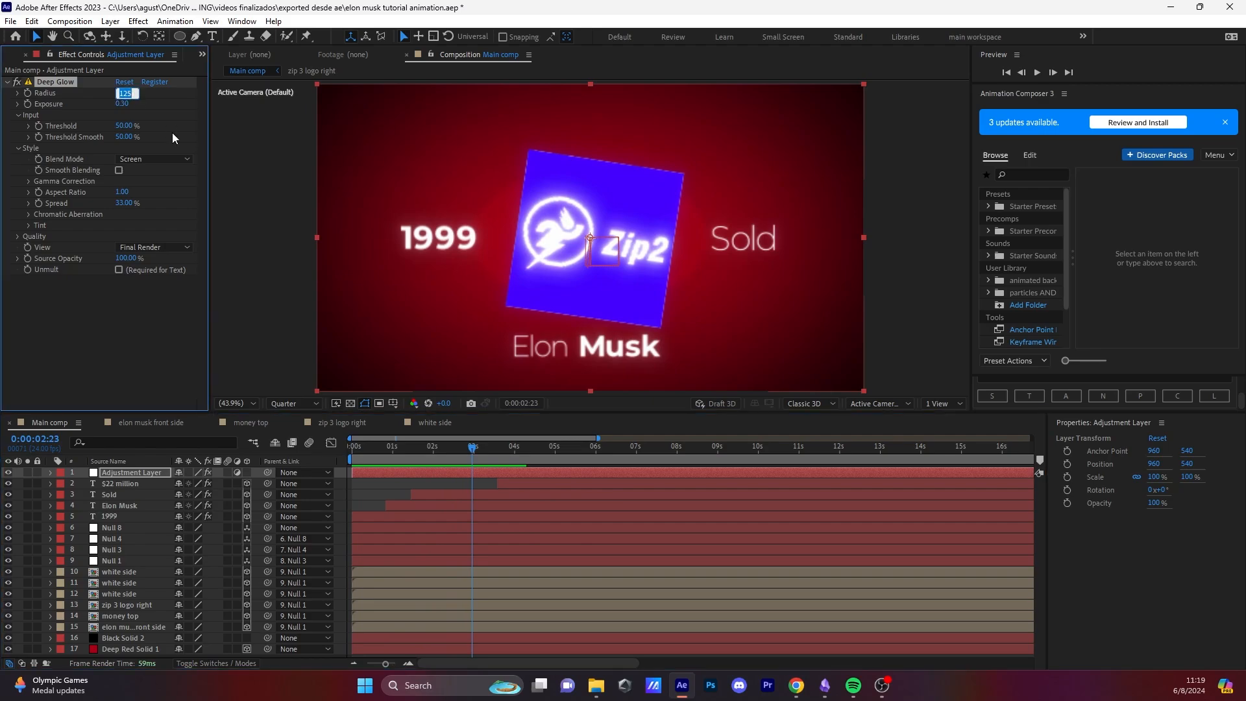
{"action": "type", "text": "0"}
{"action": "key", "text": "Return"}
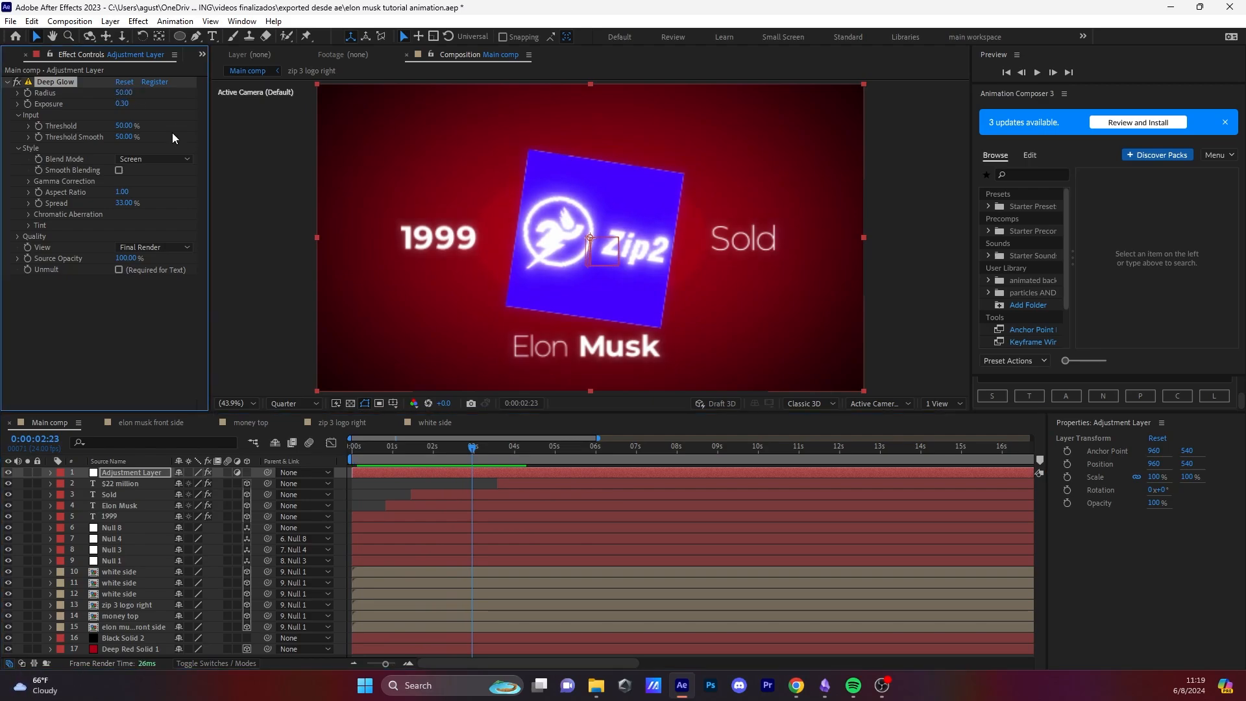
Step: Set the preview resolution to Full and check the glow on the frames between about three and five seconds
{"action": "left_click", "coordinate": [314, 403]}
{"action": "left_click", "coordinate": [305, 419]}
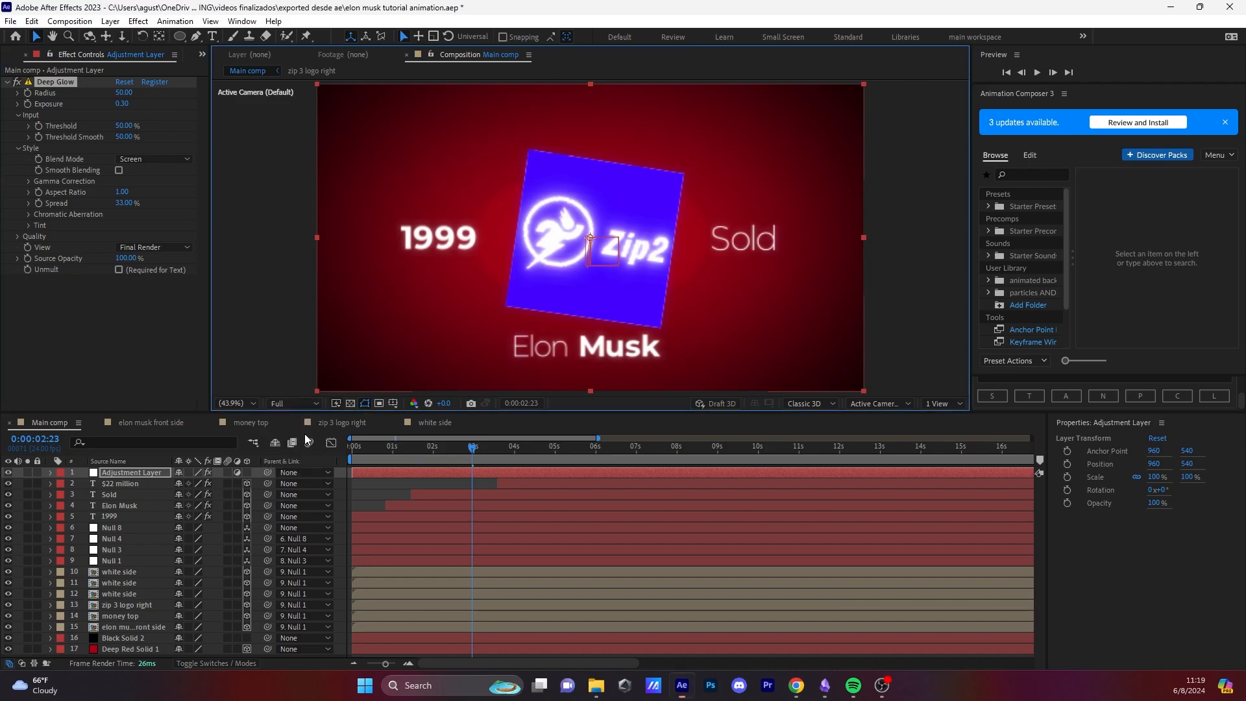
{"action": "left_click_drag", "start_coordinate": [472, 447], "coordinate": [517, 447]}
{"action": "left_click_drag", "start_coordinate": [521, 448], "coordinate": [546, 445]}
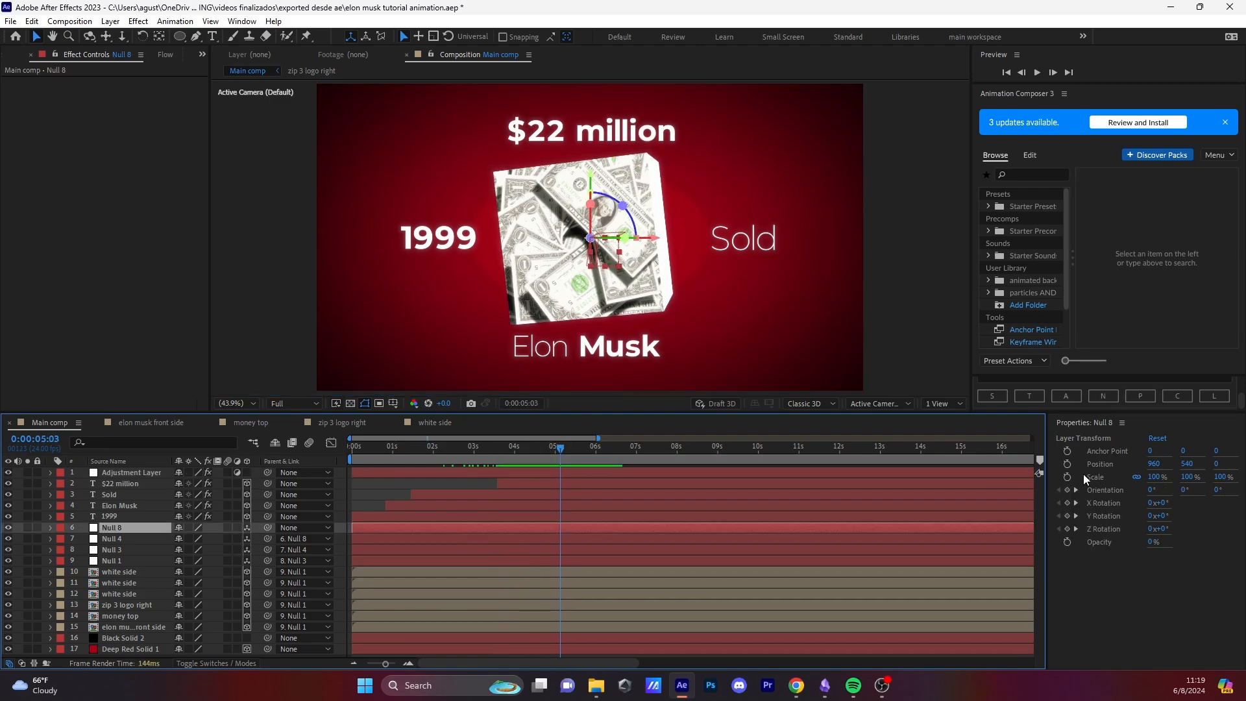
Step: Add a second adjustment layer above all layers in Main comp and apply Noise with Amount of Noise 5%
{"action": "left_click", "coordinate": [1107, 491]}
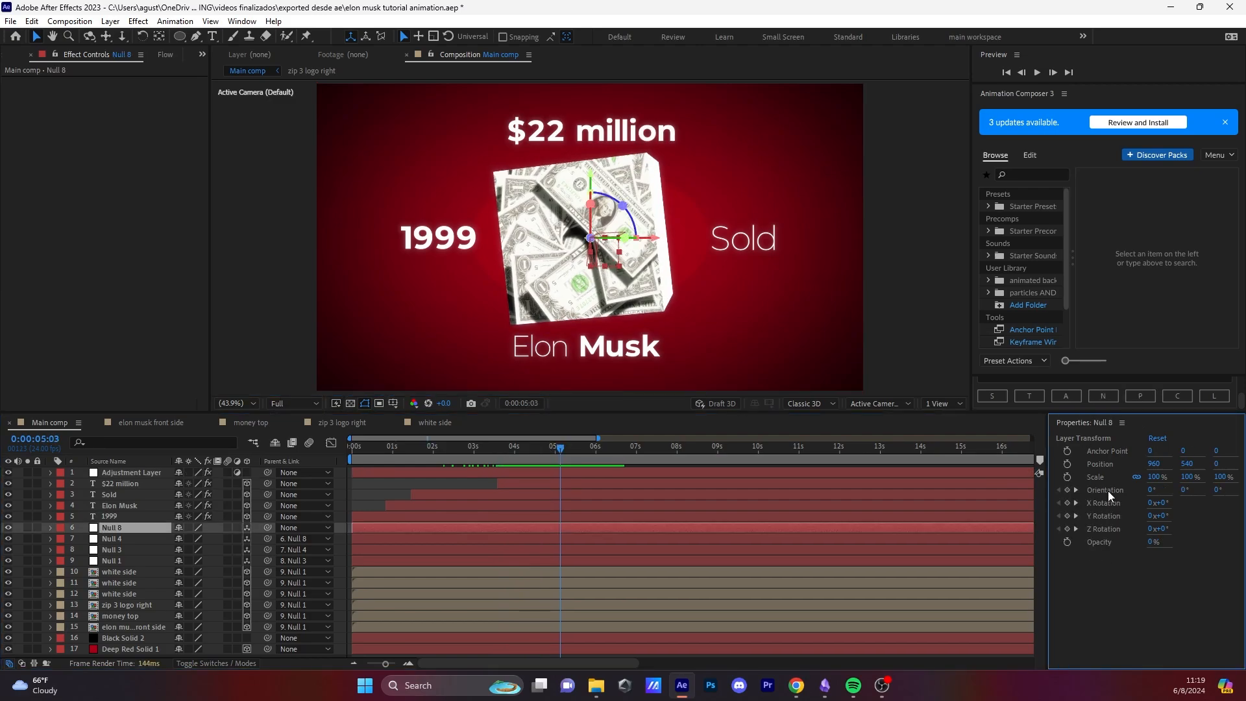
{"action": "left_click", "coordinate": [1067, 396]}
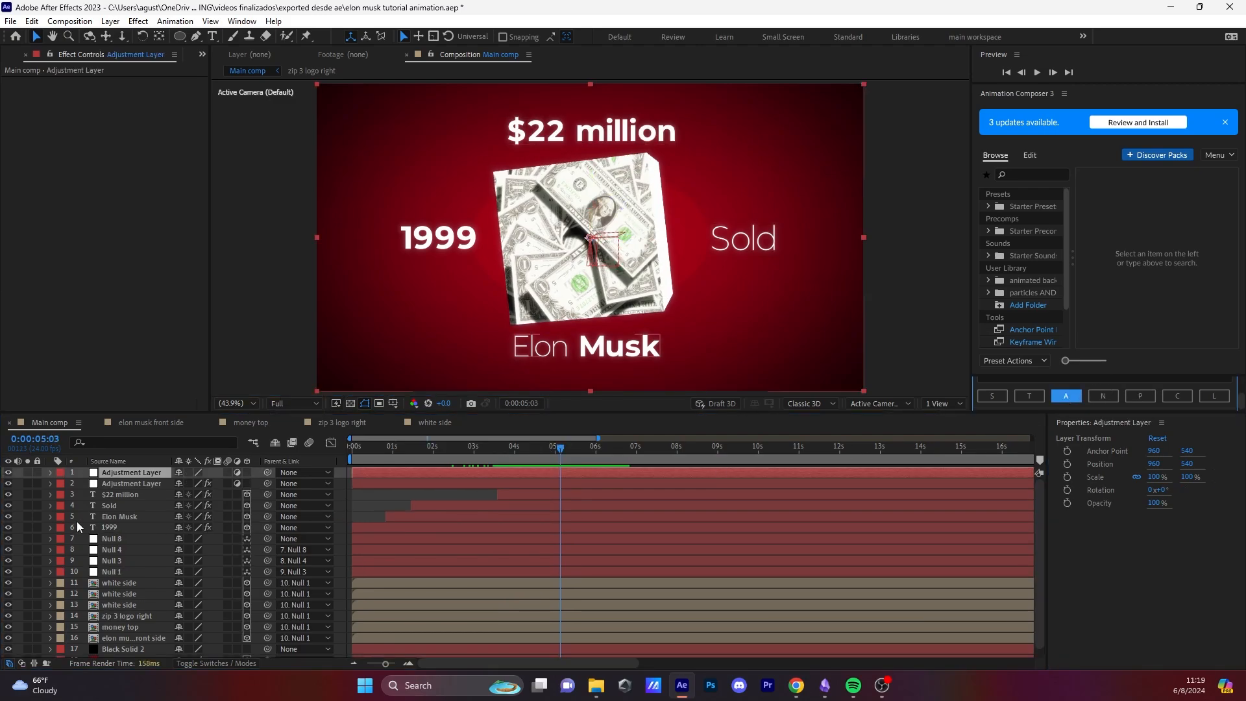
{"action": "key", "text": "ctrl+space"}
{"action": "type", "text": "noi"}
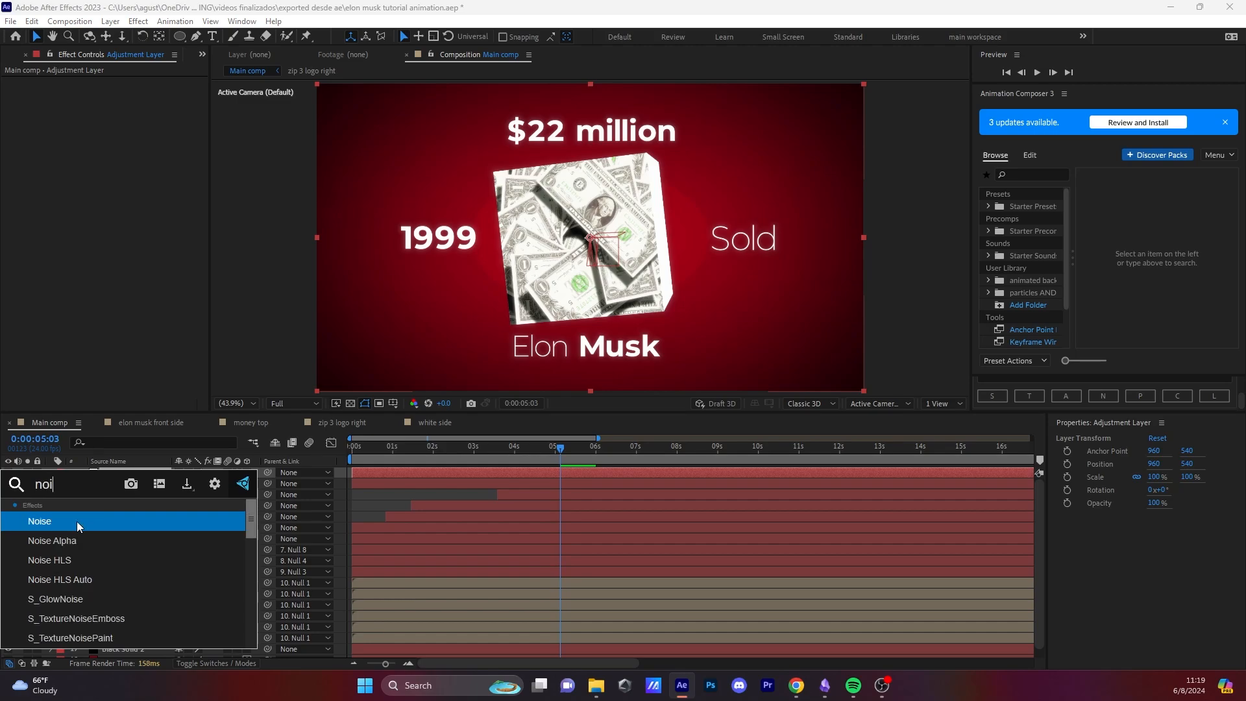
{"action": "type", "text": "se"}
{"action": "left_click", "coordinate": [83, 527]}
{"action": "left_click", "coordinate": [124, 92]}
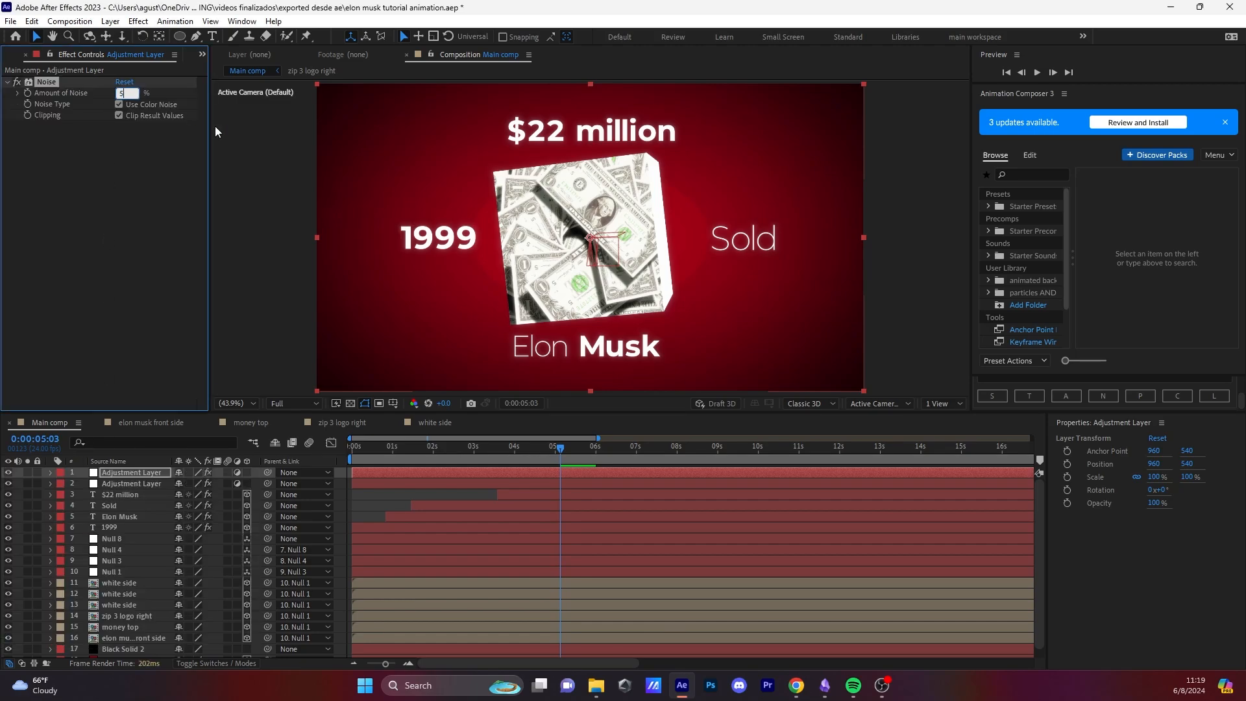
{"action": "key", "text": "Return"}
{"action": "scroll", "coordinate": [754, 338], "scroll_direction": "up", "scroll_amount": 4}
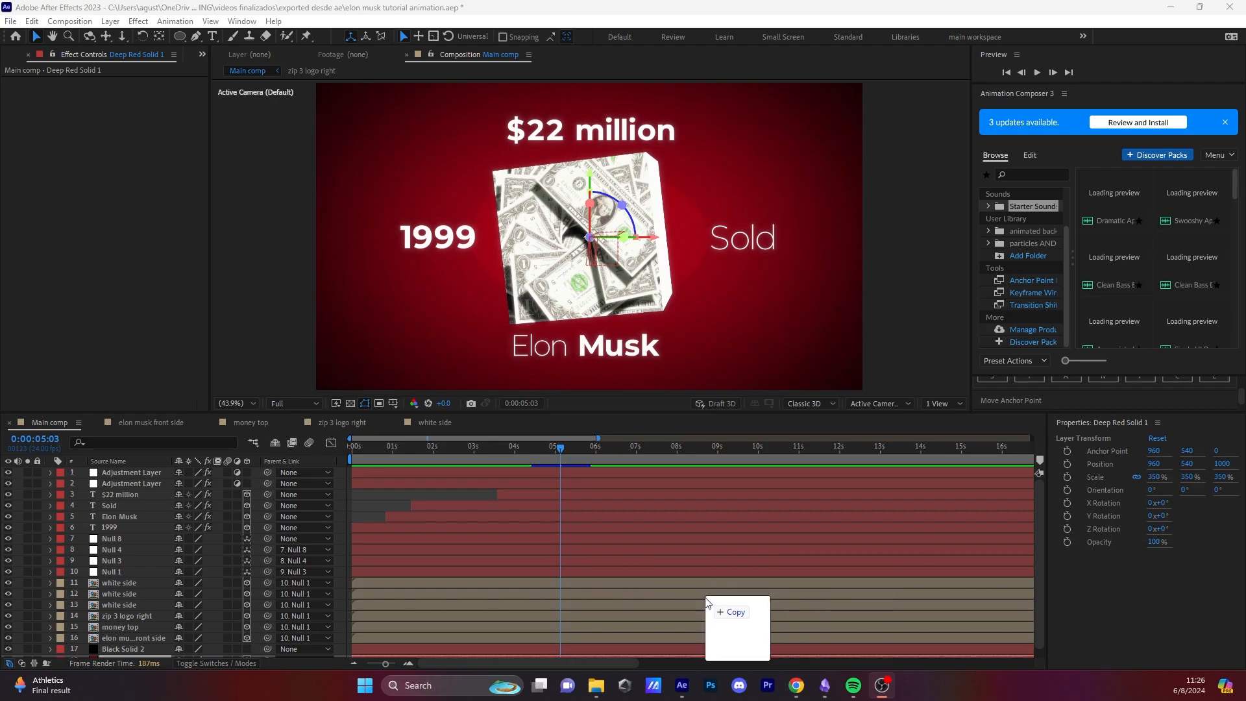
Step: Place the dust overlay video as the top layer of Main comp, scaled to 153%, with blend mode Add
{"action": "left_click_drag", "start_coordinate": [706, 596], "coordinate": [175, 518]}
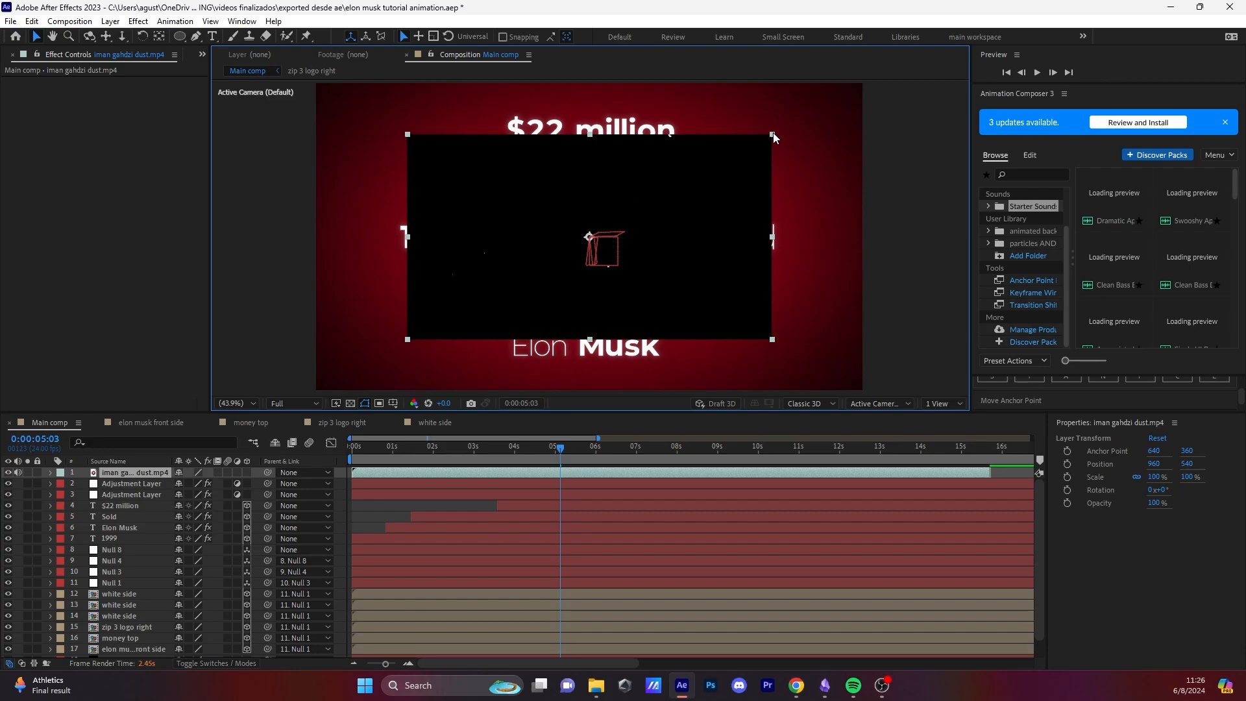
{"action": "left_click_drag", "start_coordinate": [772, 133], "coordinate": [870, 135]}
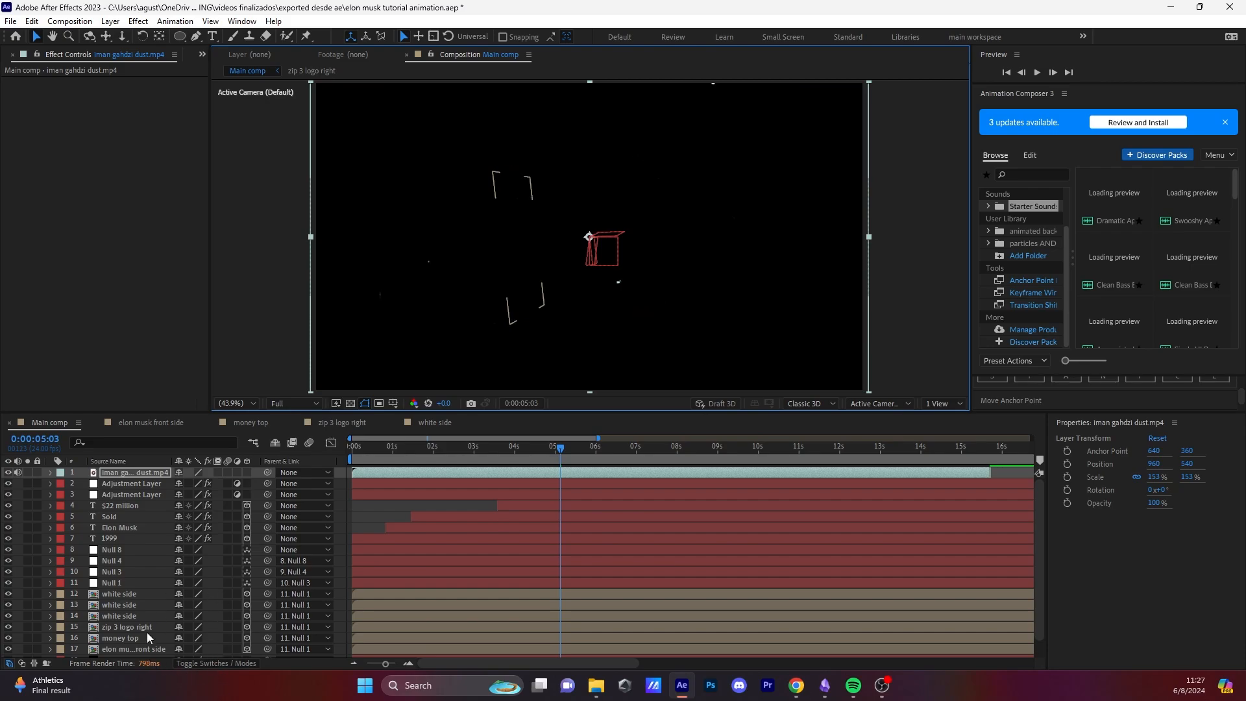
{"action": "left_click", "coordinate": [208, 664]}
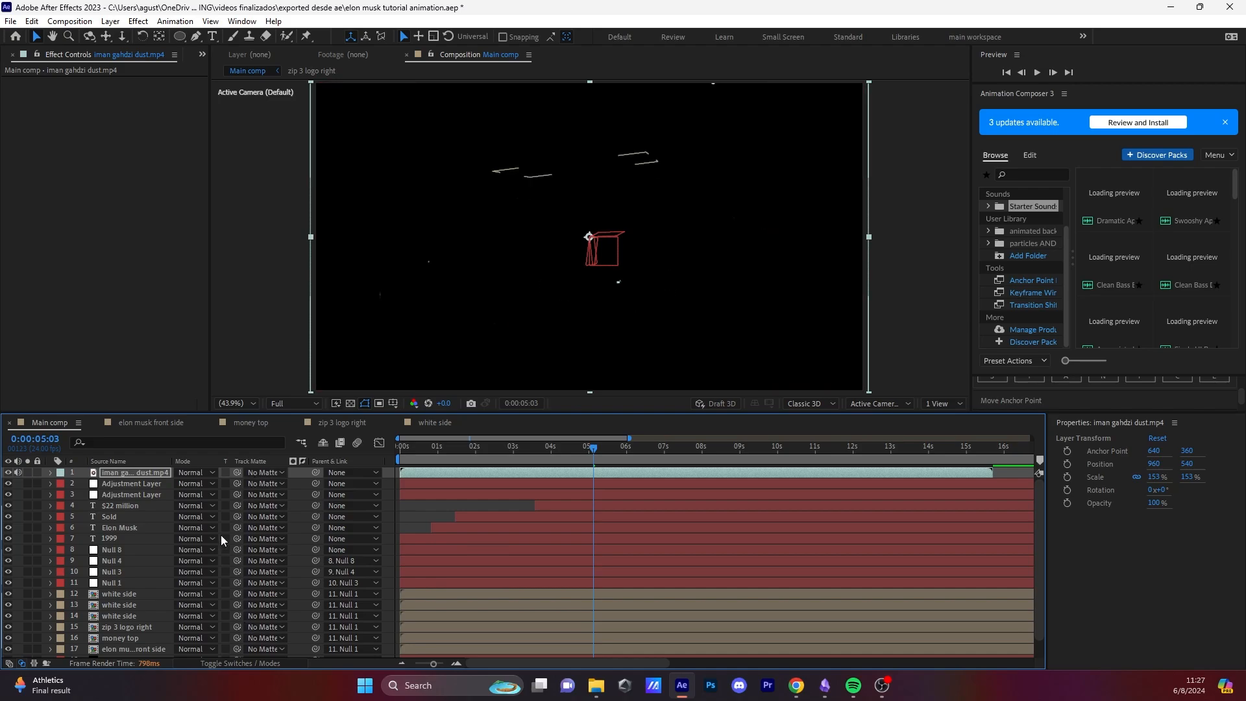
{"action": "left_click", "coordinate": [207, 472]}
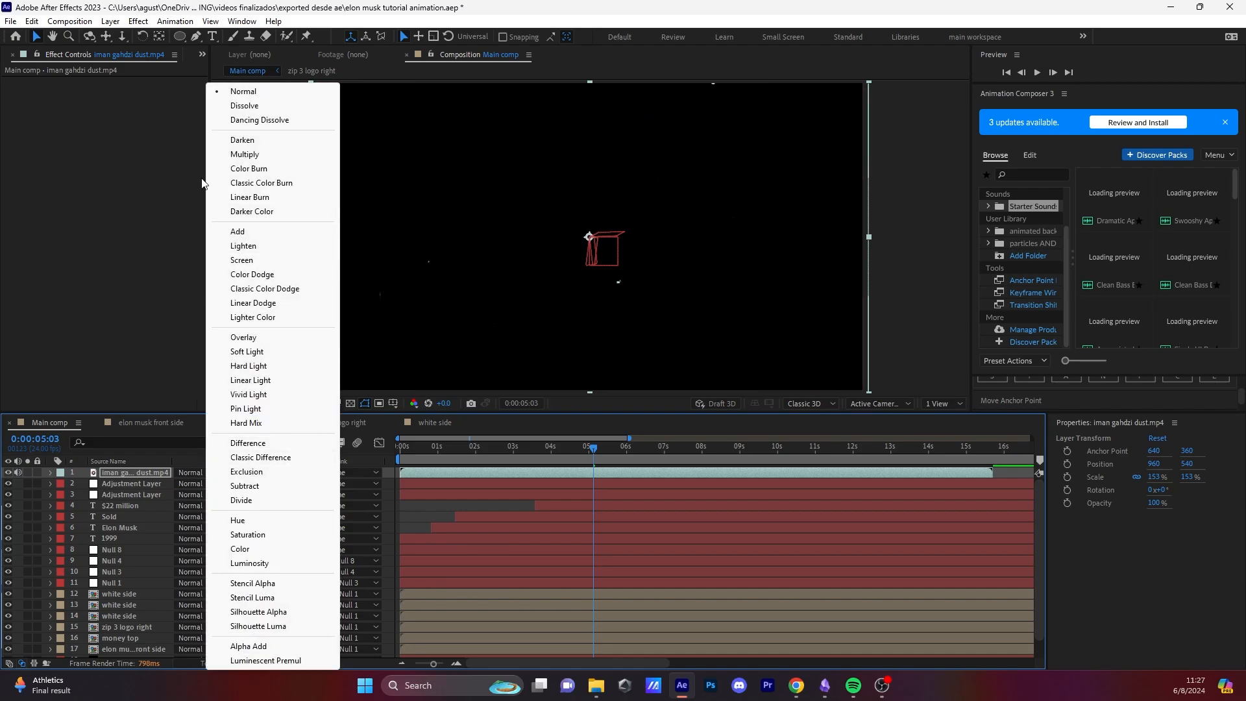
{"action": "left_click", "coordinate": [240, 232]}
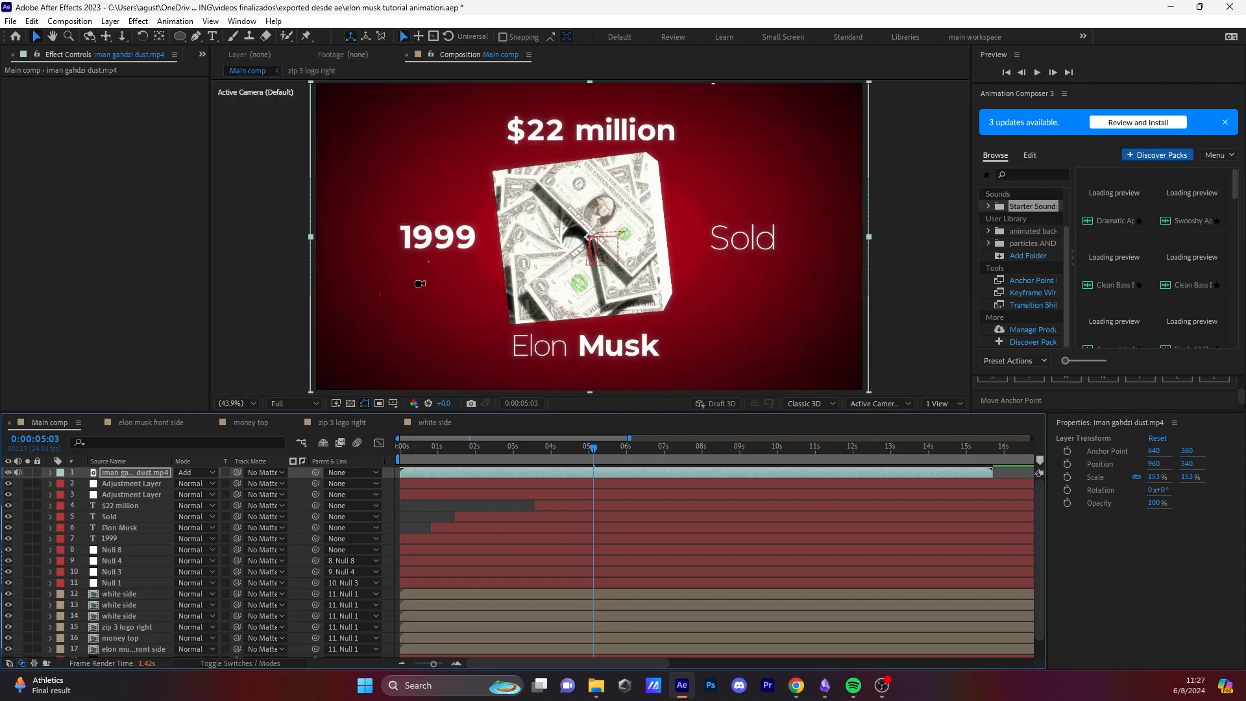
Step: Move the dust video layer below both adjustment layers and scrub through the frames after 0:00:05:03 at fitted view
{"action": "scroll", "coordinate": [415, 272], "scroll_direction": "up", "scroll_amount": 3}
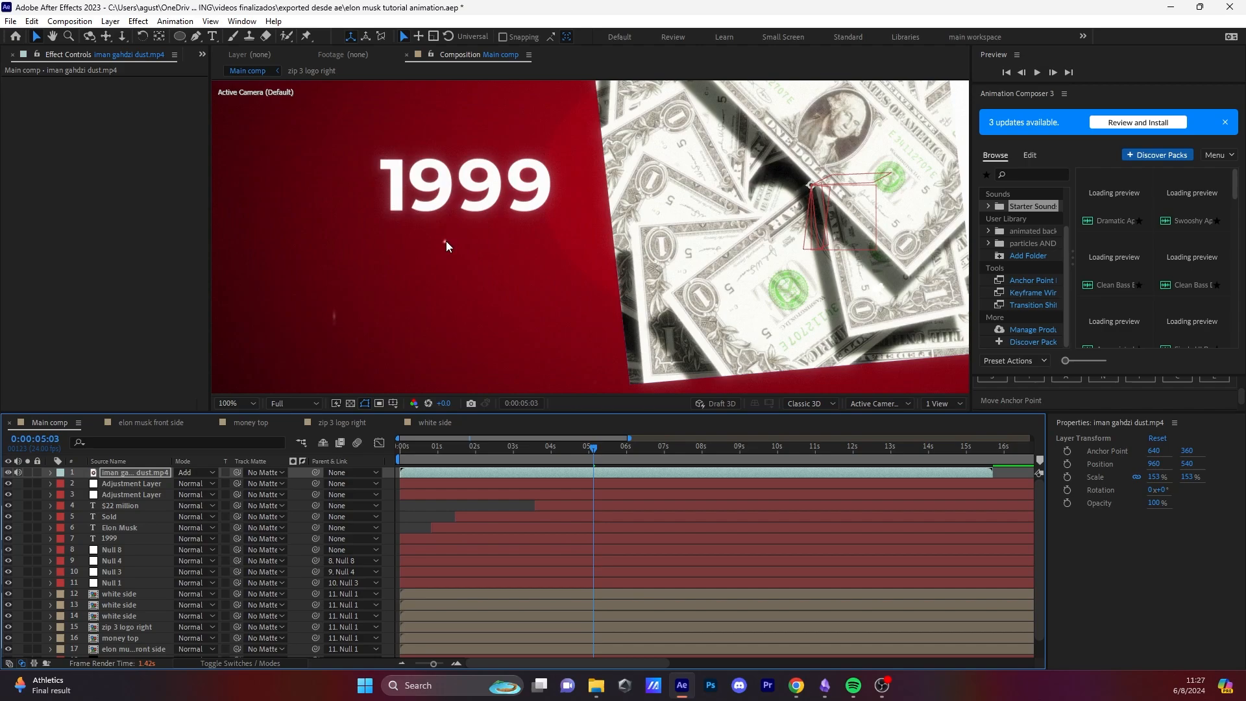
{"action": "left_click", "coordinate": [138, 481]}
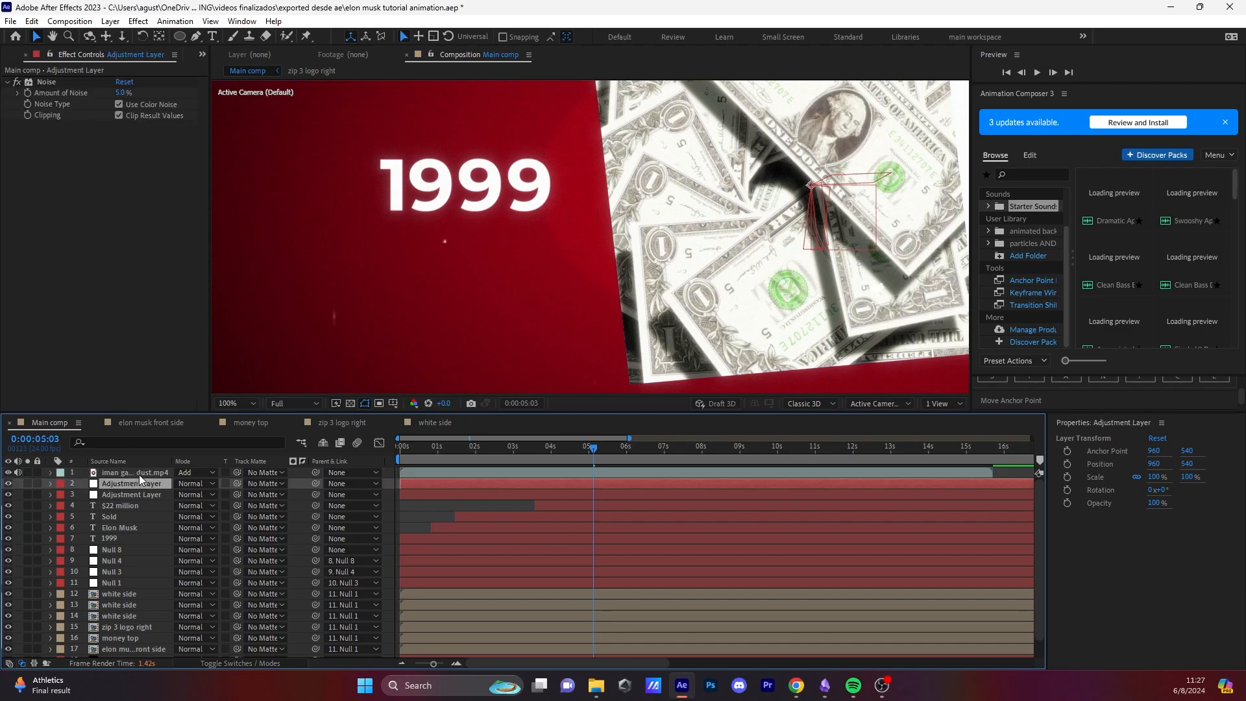
{"action": "left_click", "coordinate": [133, 495]}
{"action": "left_click_drag", "start_coordinate": [136, 472], "coordinate": [146, 497]}
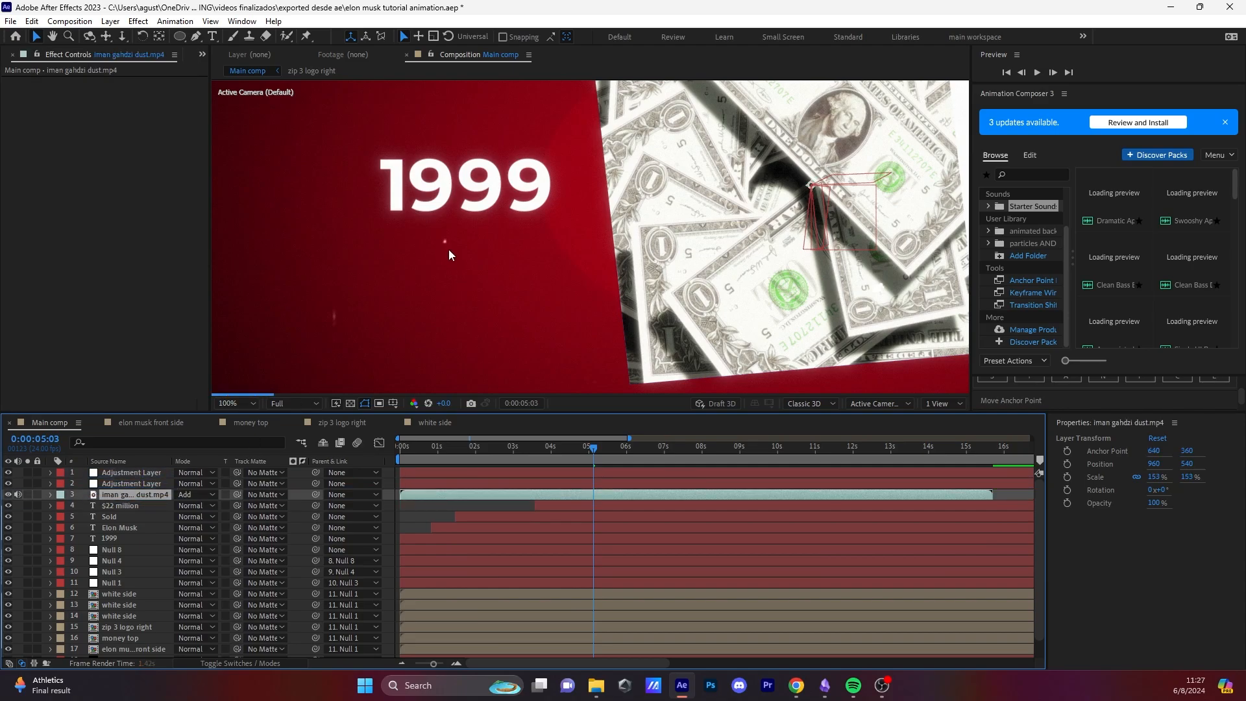
{"action": "left_click", "coordinate": [237, 403]}
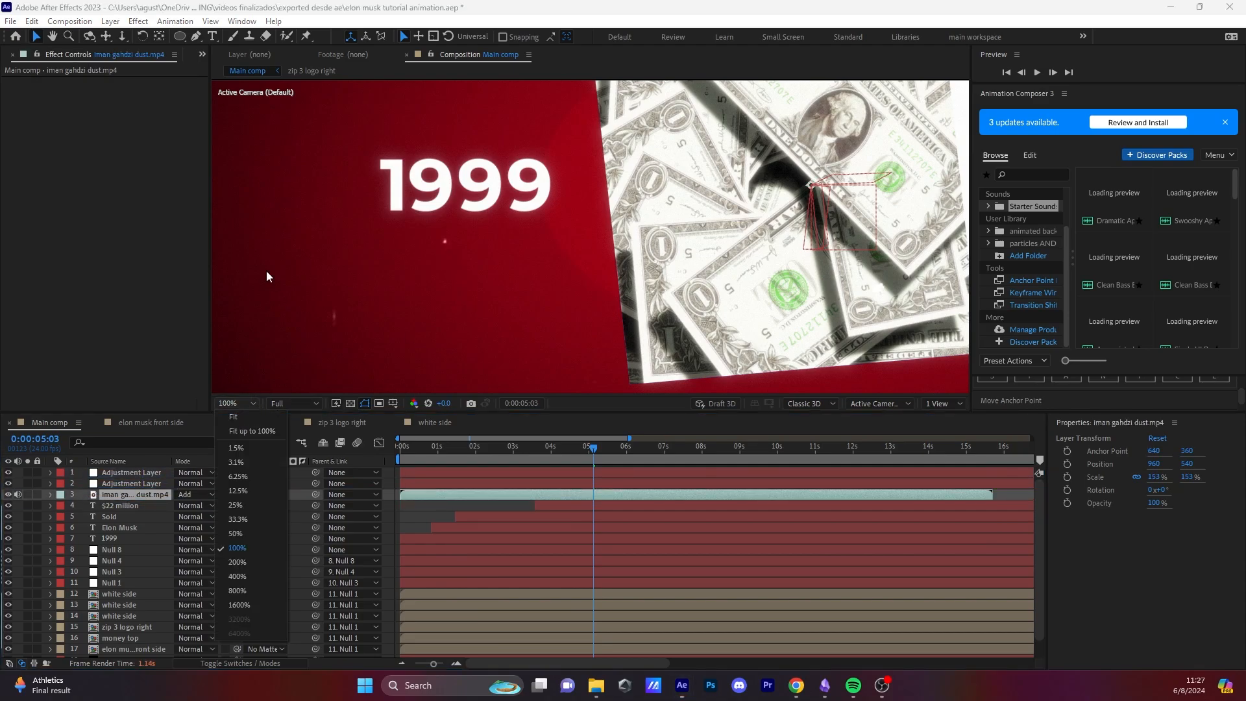
{"action": "left_click", "coordinate": [251, 462]}
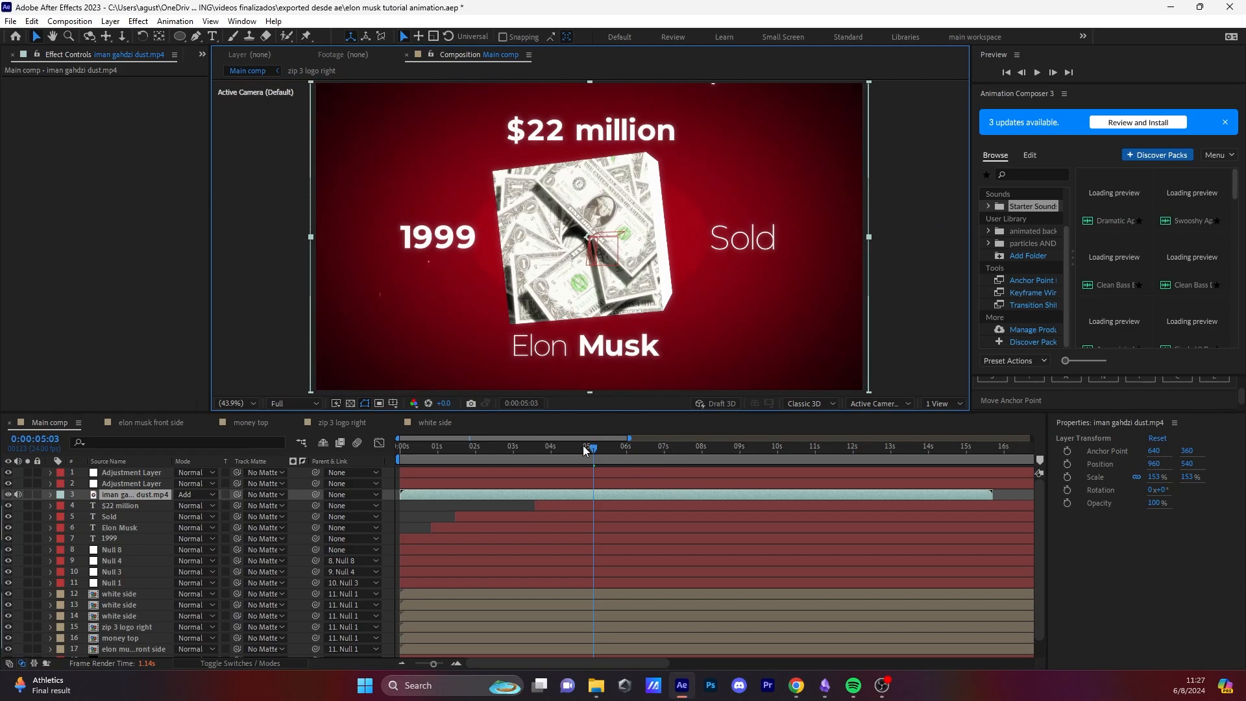
{"action": "left_click_drag", "start_coordinate": [591, 449], "coordinate": [643, 469]}
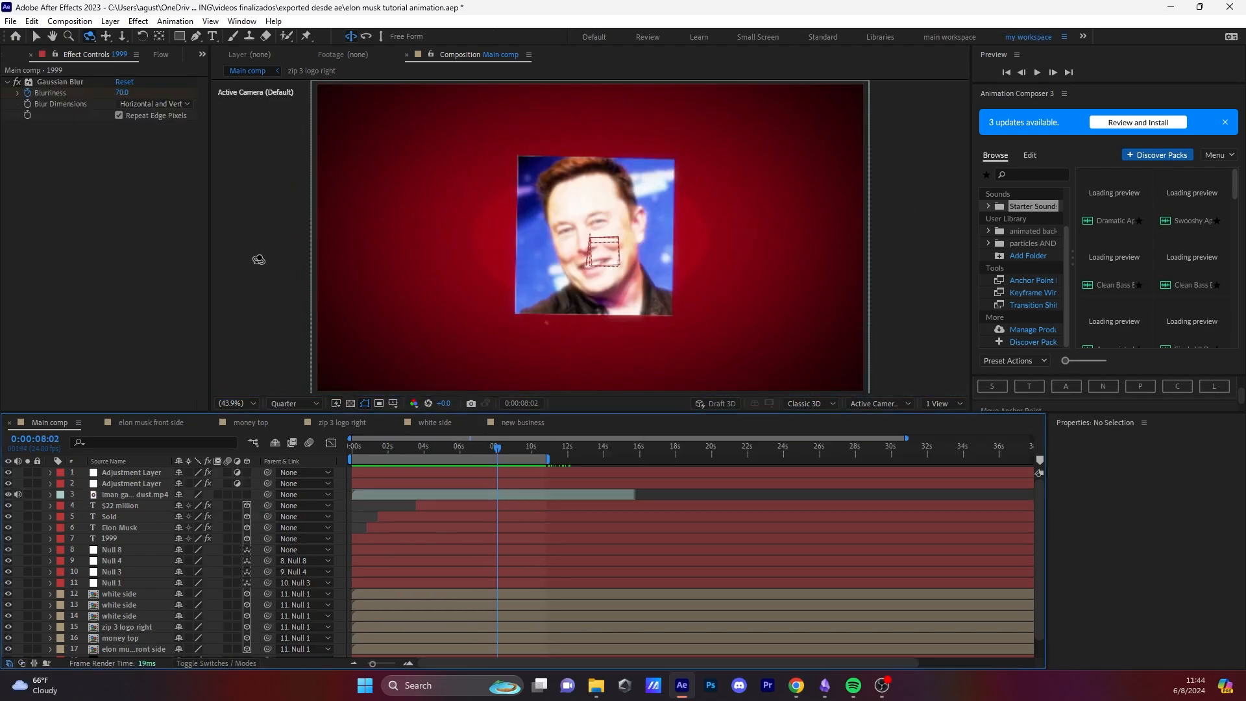
Step: Draw a red rectangle bar across the face on the cube at 0:00:08:02 and center it over the image with vertical scale 91.1%
{"action": "key", "text": "v"}
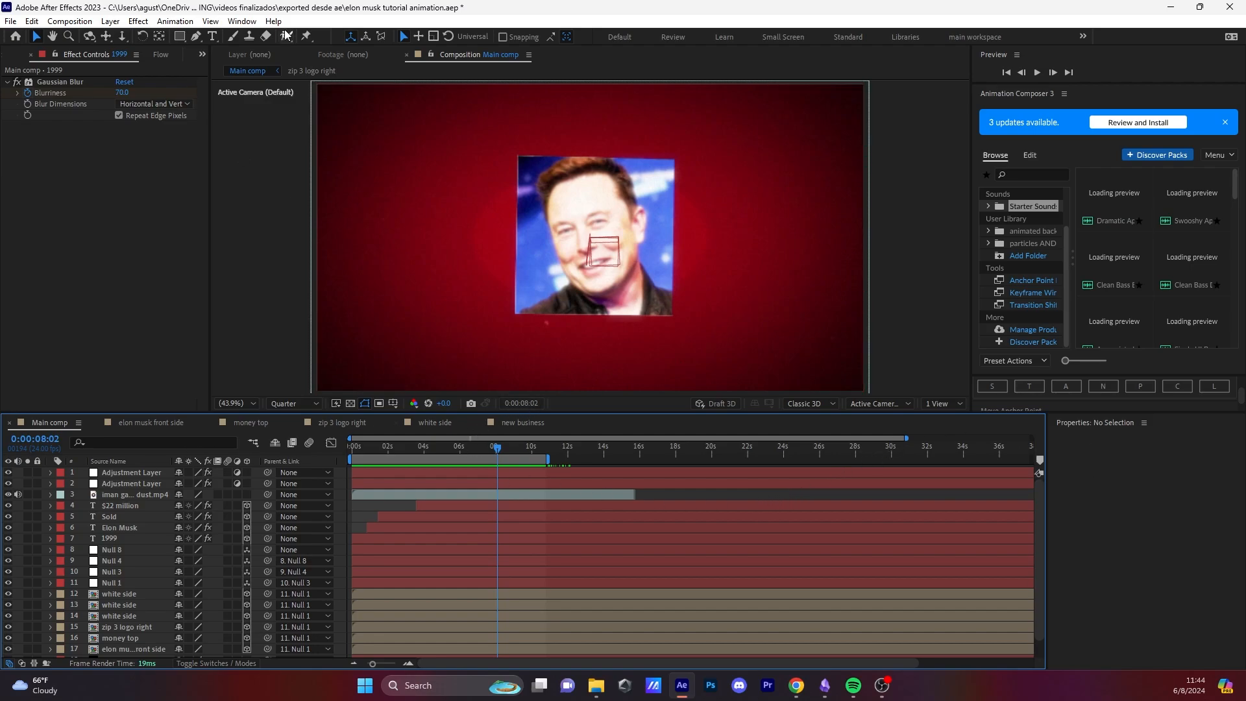
{"action": "left_click", "coordinate": [181, 37]}
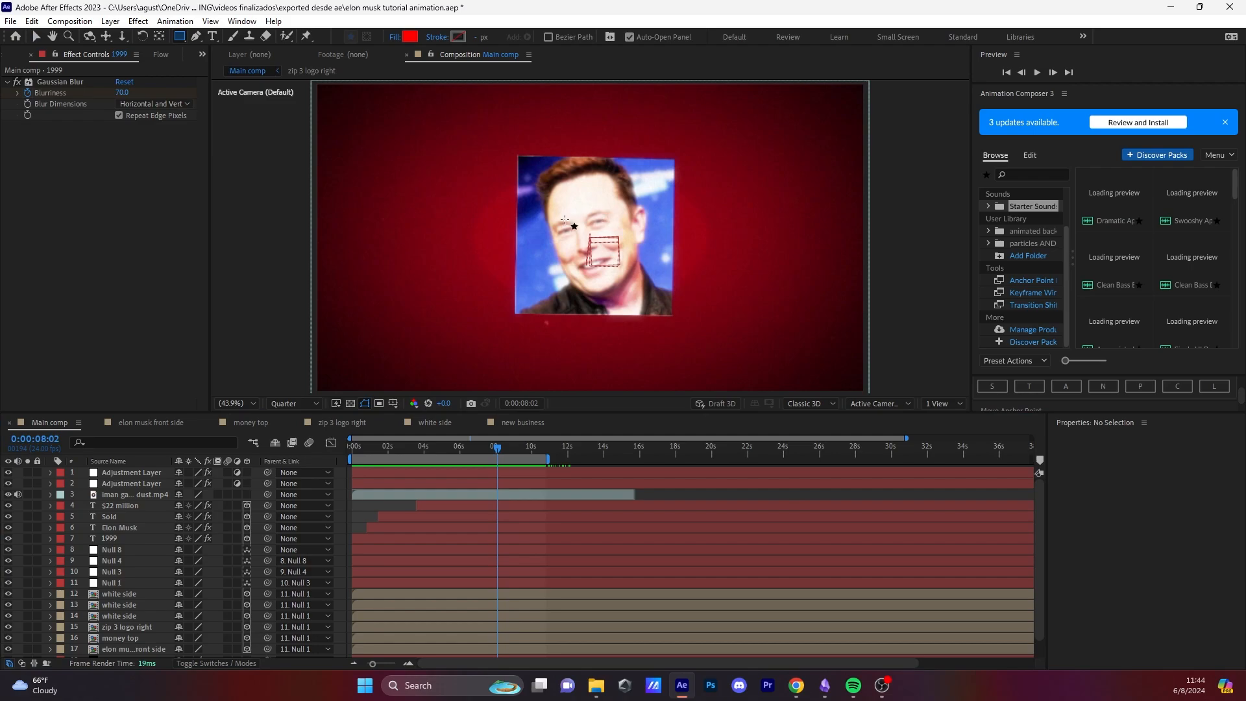
{"action": "left_click_drag", "start_coordinate": [535, 211], "coordinate": [667, 241]}
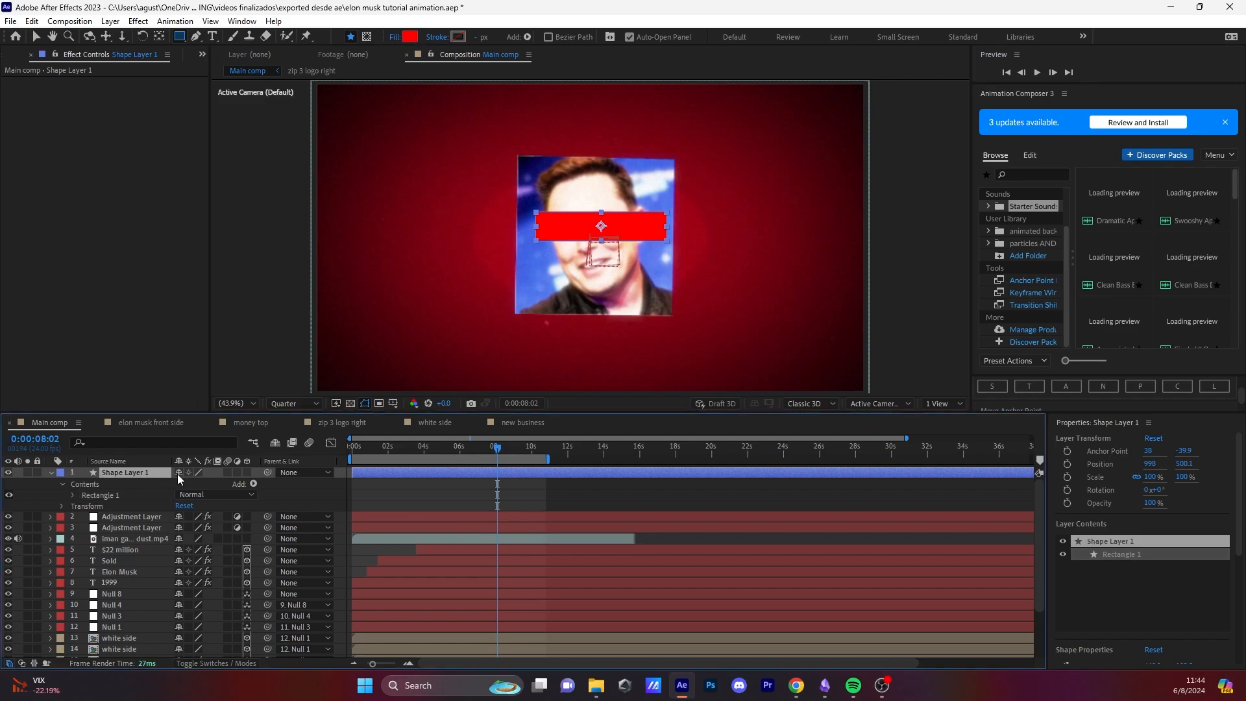
{"action": "key", "text": "v"}
{"action": "left_click_drag", "start_coordinate": [645, 227], "coordinate": [595, 242]}
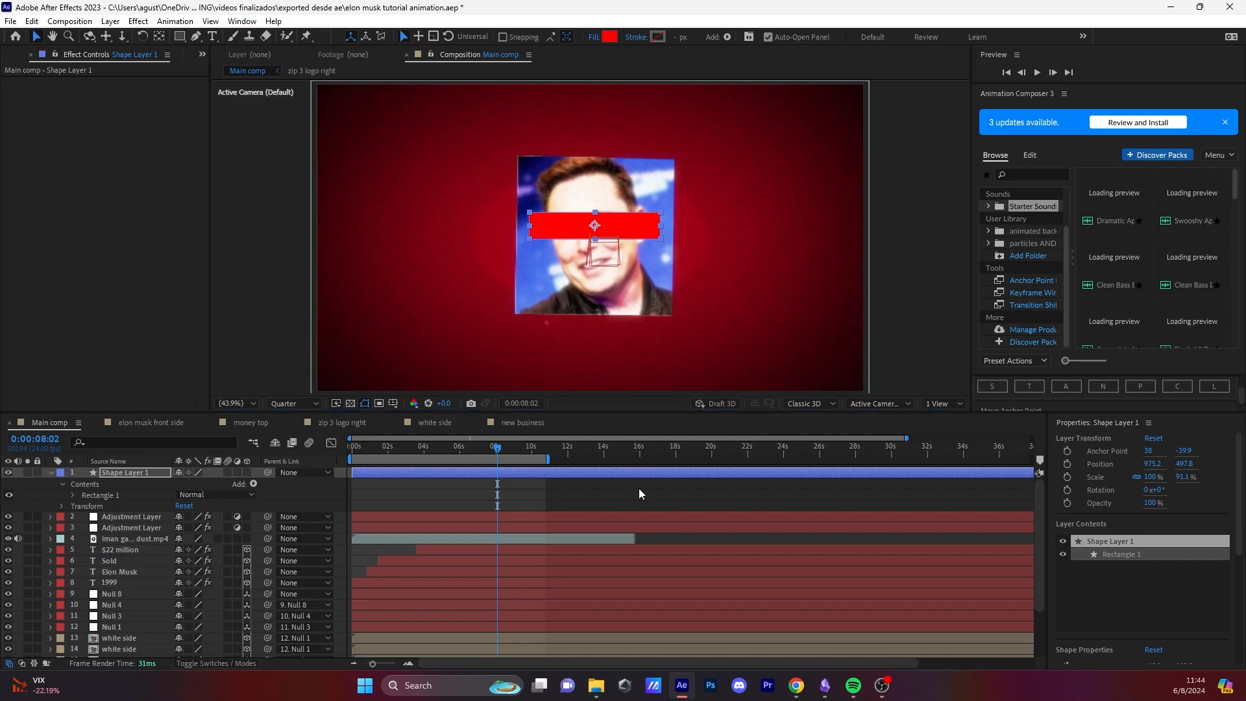
{"action": "left_click", "coordinate": [639, 500]}
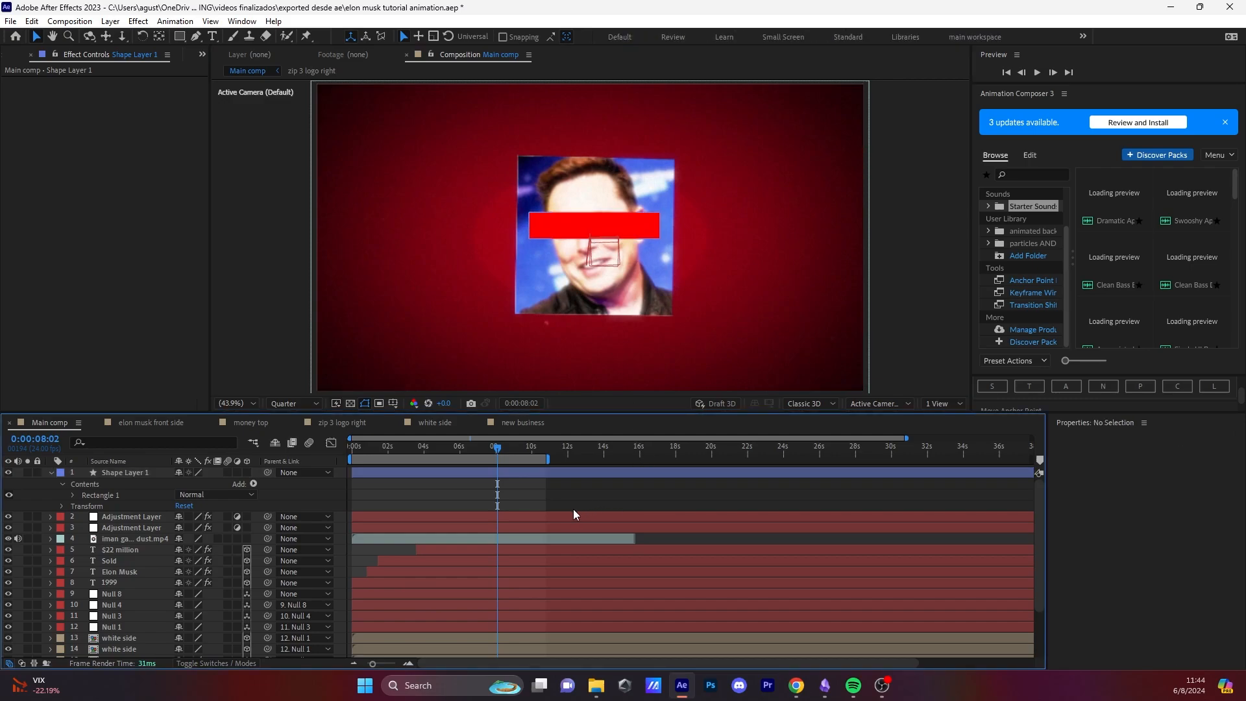
Step: Add the text "new business" in Montserrat Bold, scale it to 197.9% and fit it onto the red bar
{"action": "key", "text": "ctrl+t"}
{"action": "left_click", "coordinate": [432, 293]}
{"action": "type", "text": "new business"}
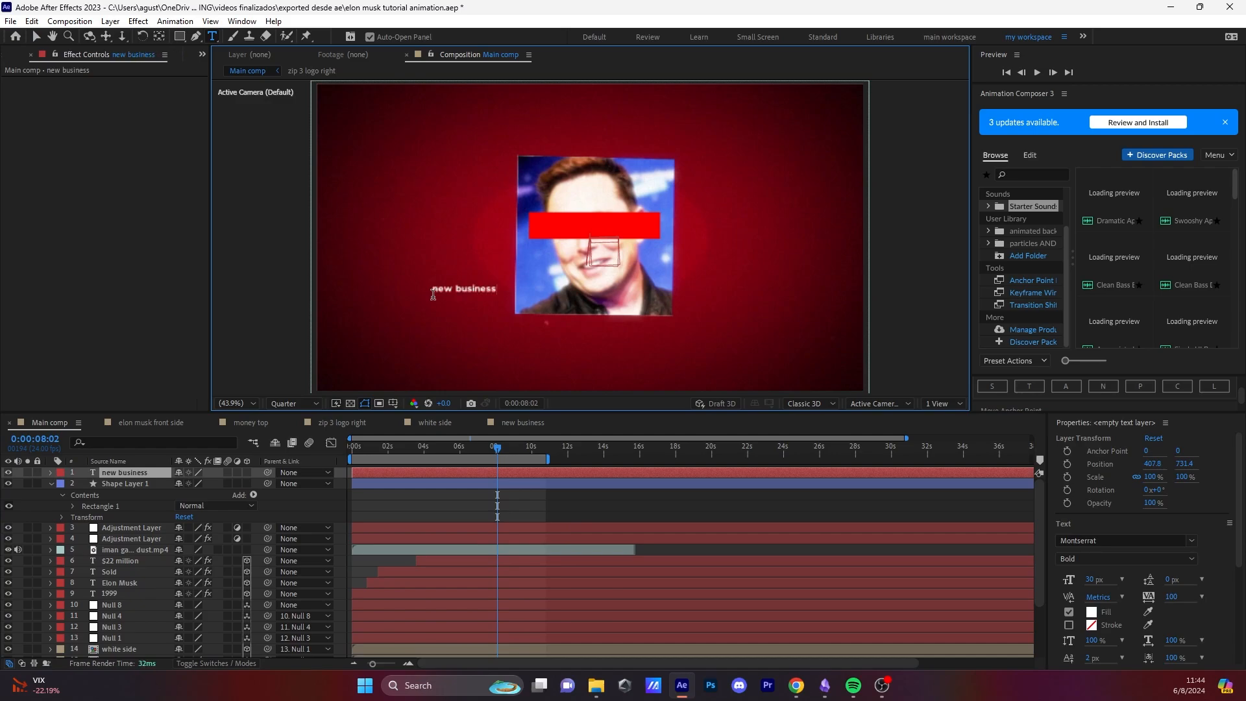
{"action": "left_click", "coordinate": [126, 472]}
{"action": "key", "text": "v"}
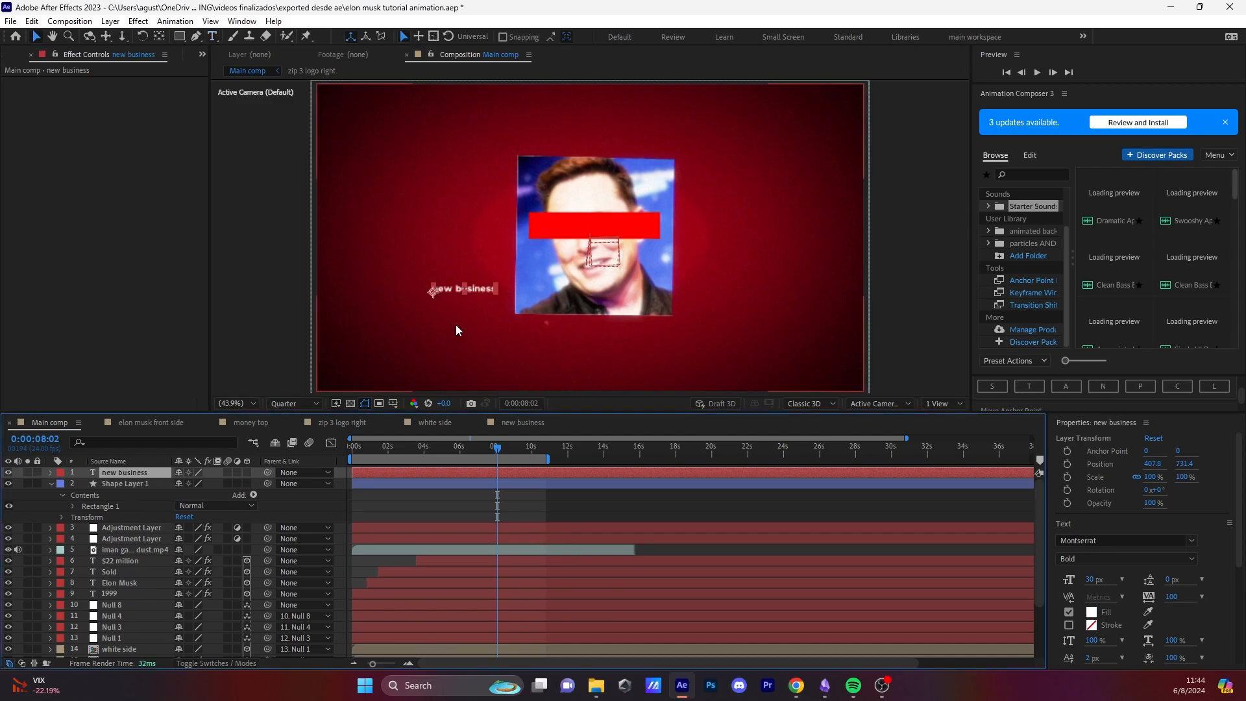
{"action": "left_click_drag", "start_coordinate": [495, 282], "coordinate": [632, 234]}
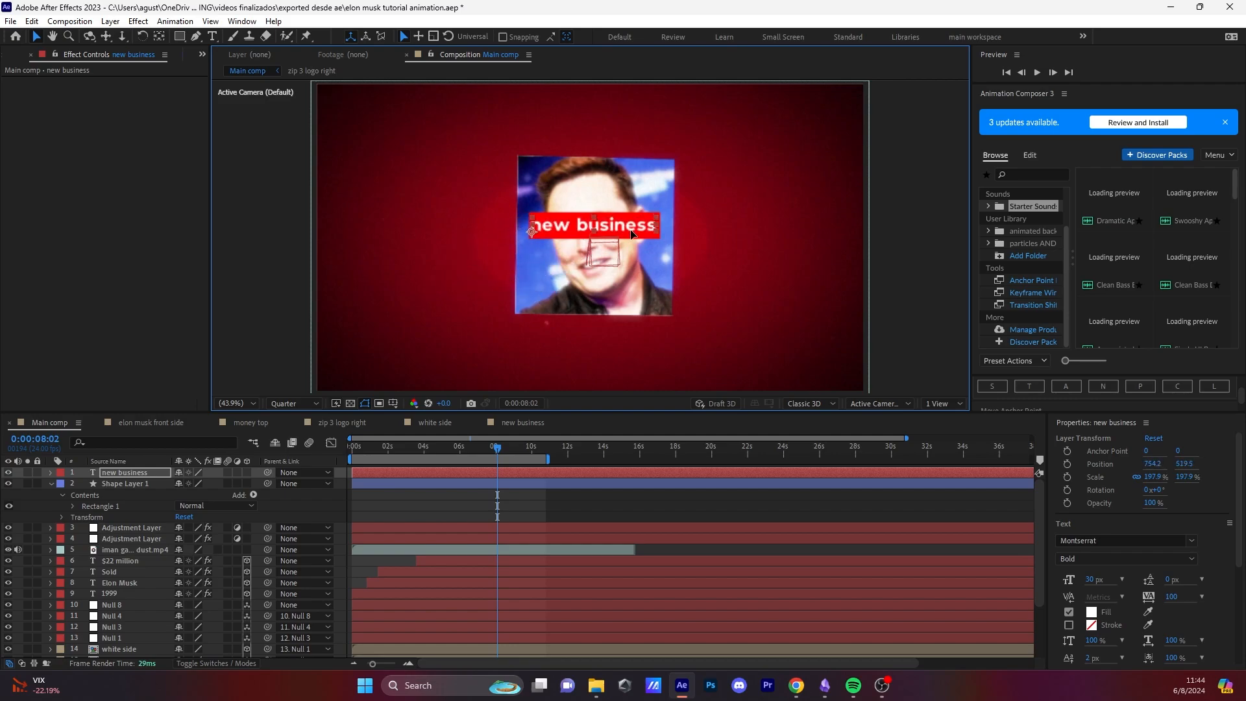
{"action": "left_click", "coordinate": [900, 247]}
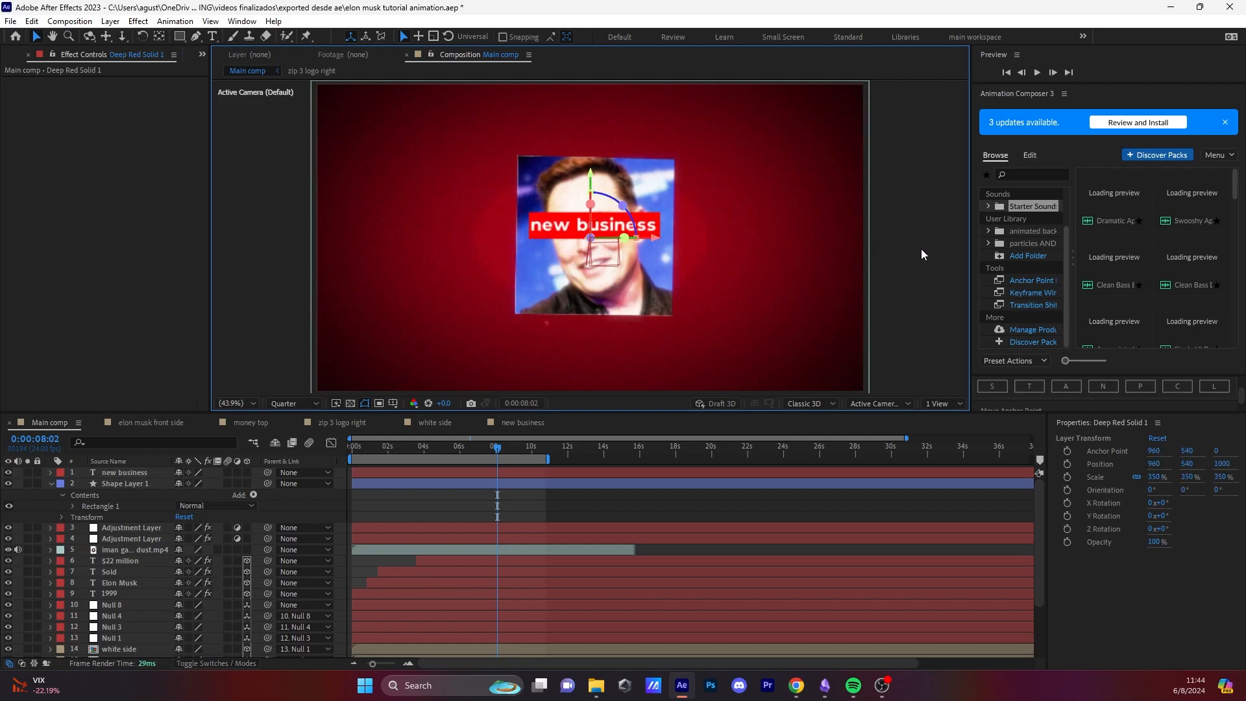
{"action": "left_click", "coordinate": [662, 504]}
Step: Pre-compose the "new business" text and the red bar shape layer together as "new business"
{"action": "left_click", "coordinate": [143, 472]}
{"action": "left_click", "coordinate": [142, 487], "text": "ctrl"}
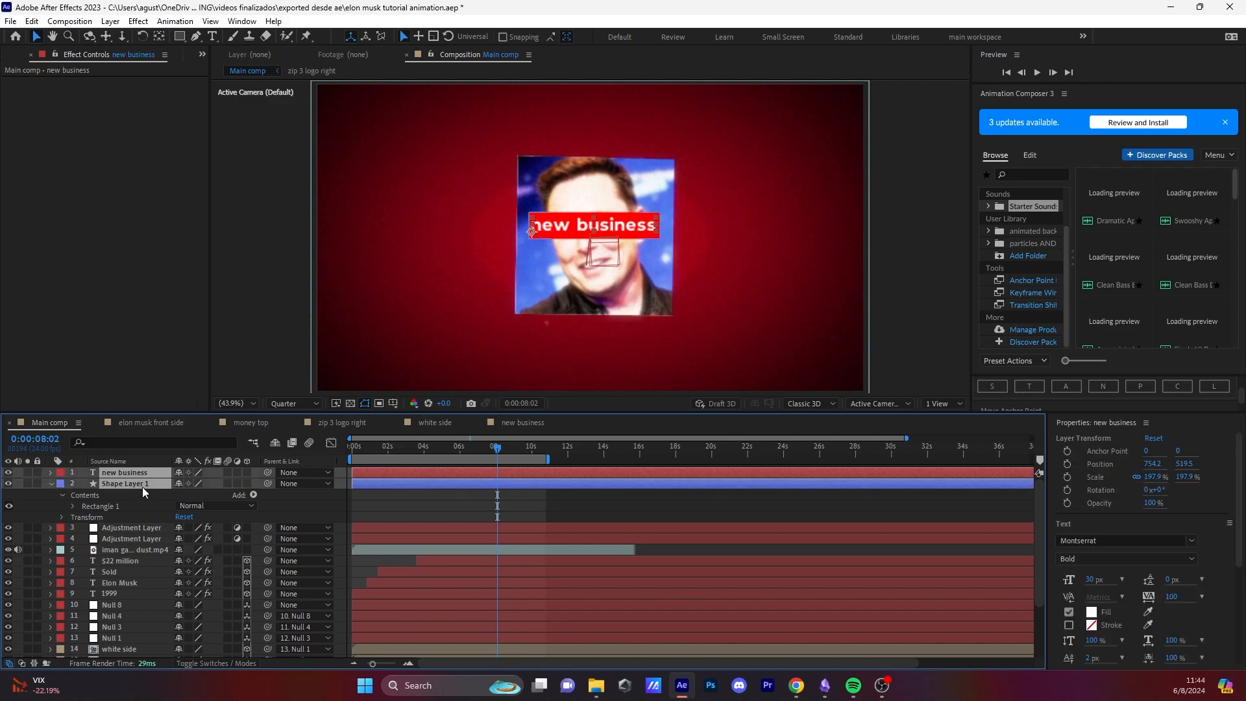
{"action": "key", "text": "ctrl+shift+c"}
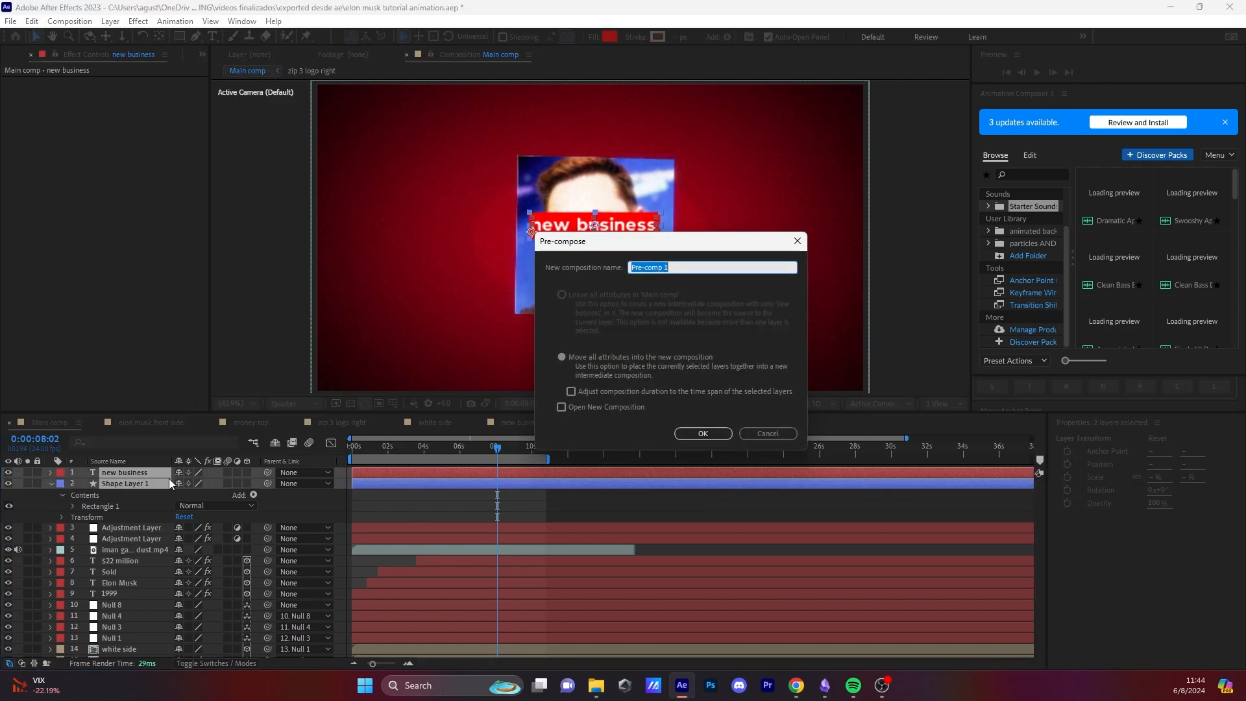
{"action": "type", "text": "new business"}
{"action": "left_click", "coordinate": [707, 433]}
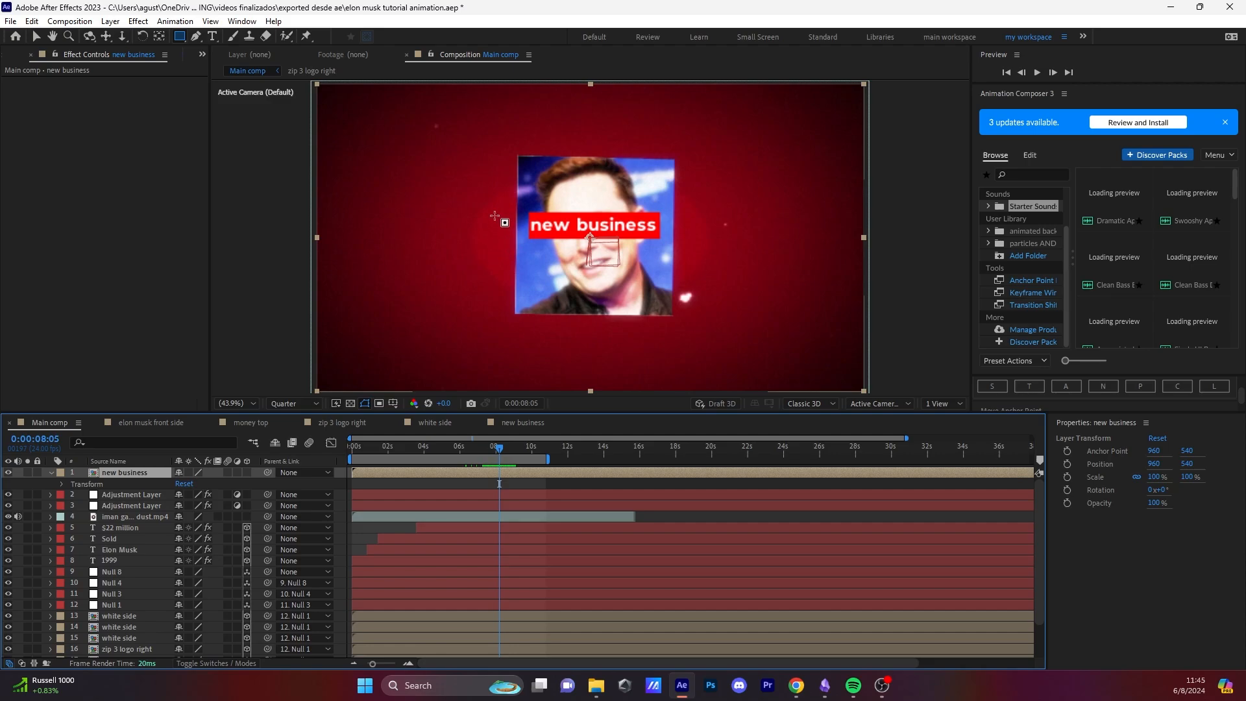
Step: Draw a small mask beside the "new business" bar at 0:00:08:05 and widen its path across the whole bar at 0:00:09:01
{"action": "left_click_drag", "start_coordinate": [488, 208], "coordinate": [512, 235]}
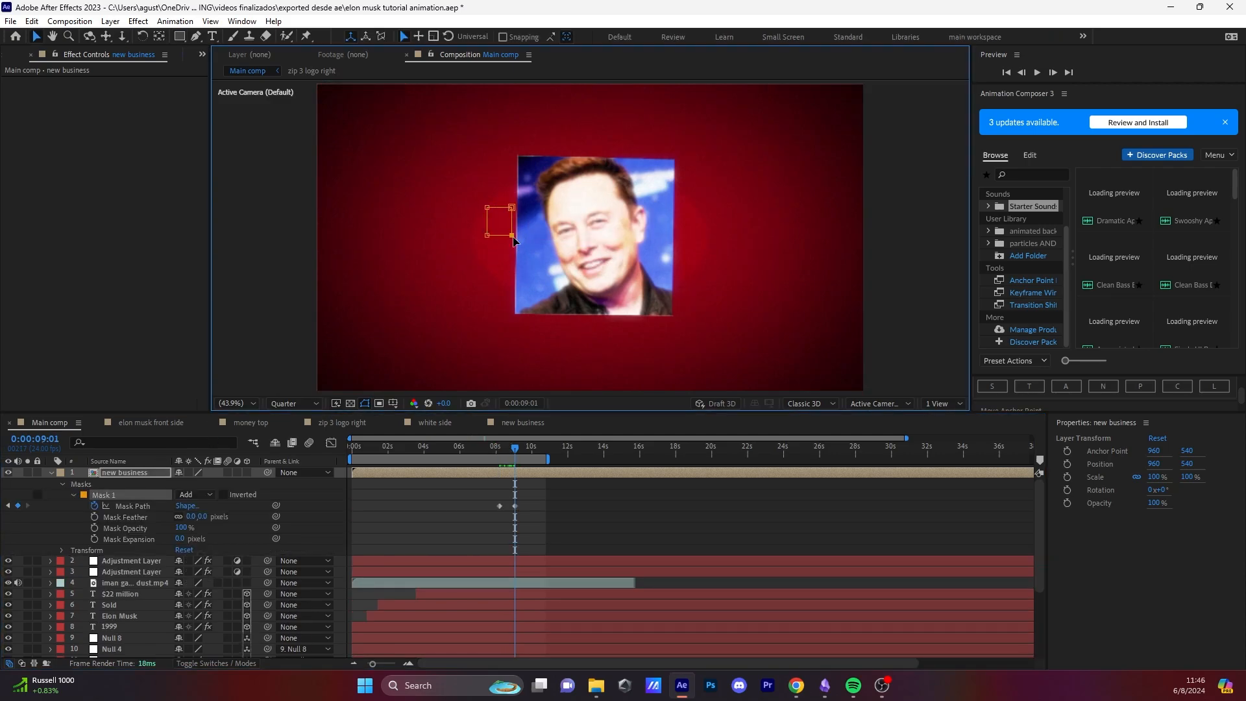
{"action": "left_click", "coordinate": [145, 471]}
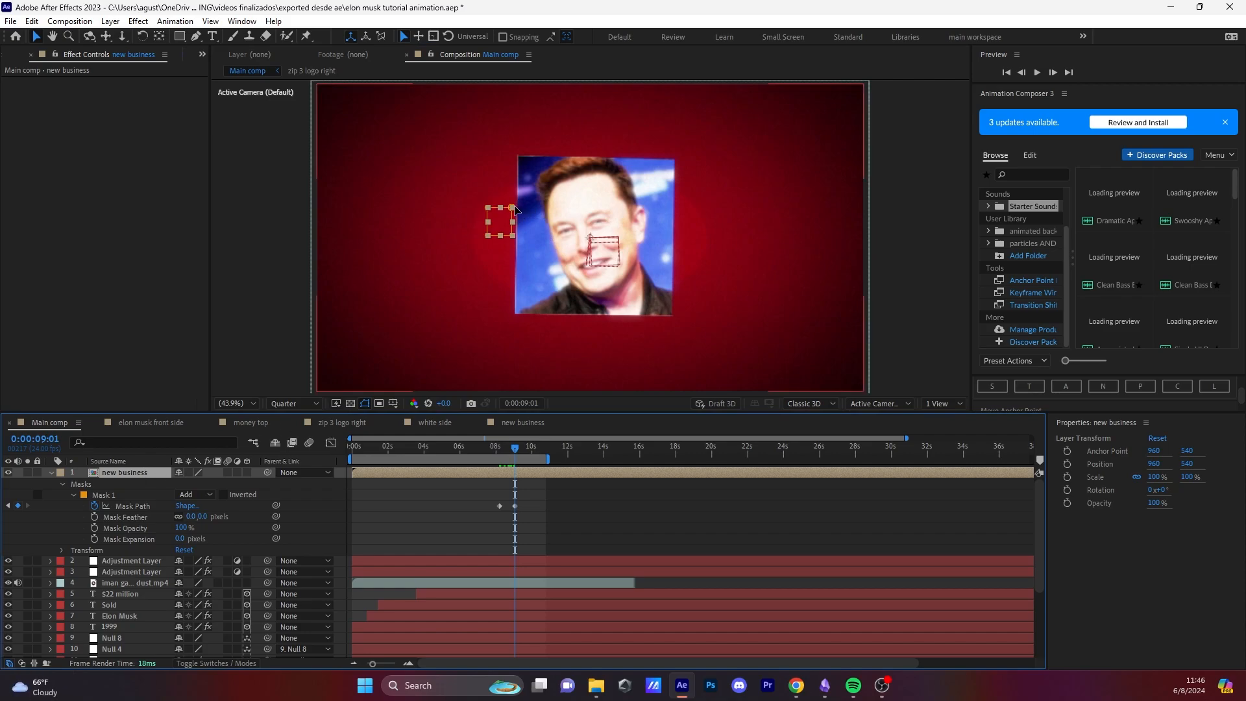
{"action": "left_click_drag", "start_coordinate": [512, 207], "coordinate": [652, 211]}
{"action": "key", "text": "ctrl+z"}
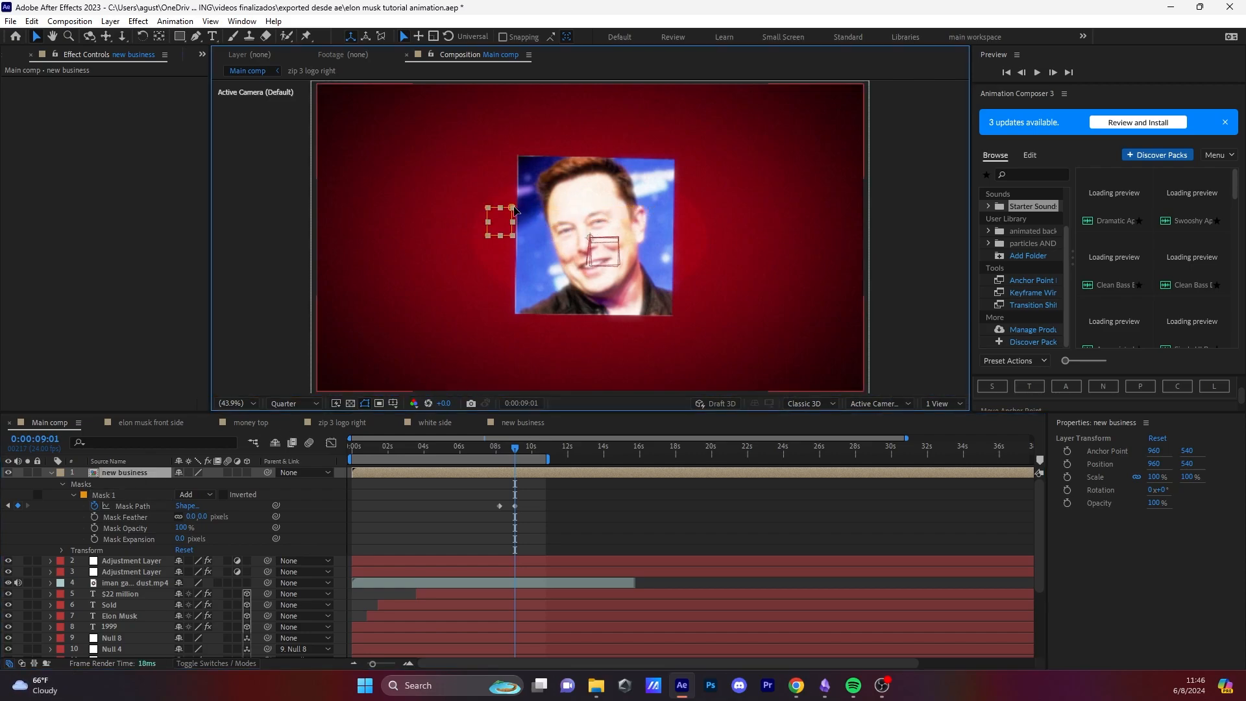
{"action": "left_click_drag", "start_coordinate": [512, 207], "coordinate": [684, 209]}
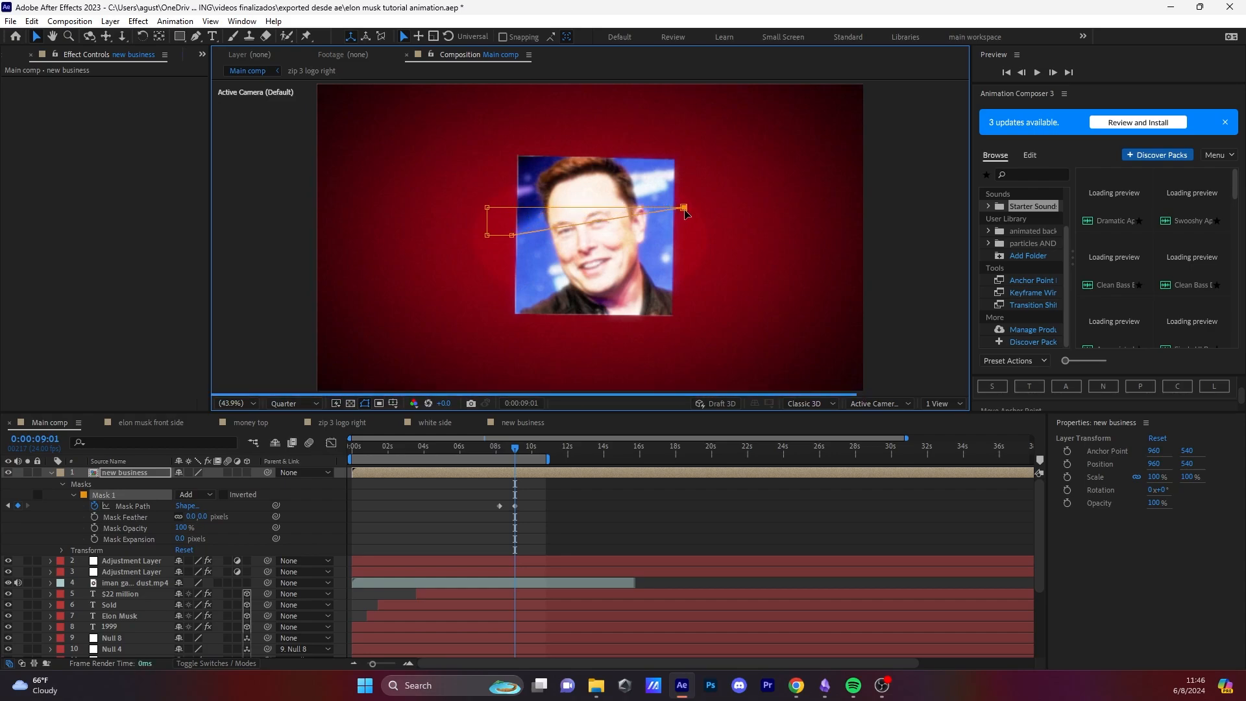
{"action": "left_click_drag", "start_coordinate": [513, 236], "coordinate": [690, 247]}
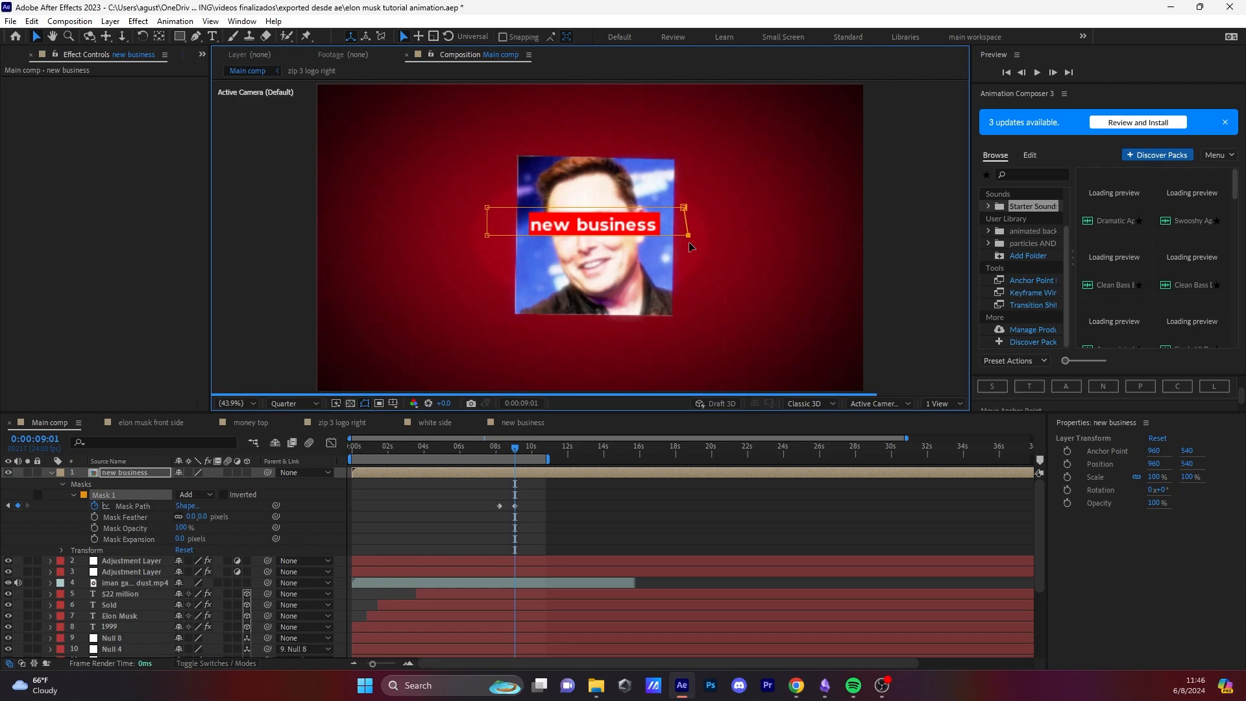
Step: Shift the first Mask Path keyframe to 0:00:07:23 and preview the bar reveal
{"action": "left_click_drag", "start_coordinate": [515, 448], "coordinate": [493, 458]}
{"action": "key", "text": "space"}
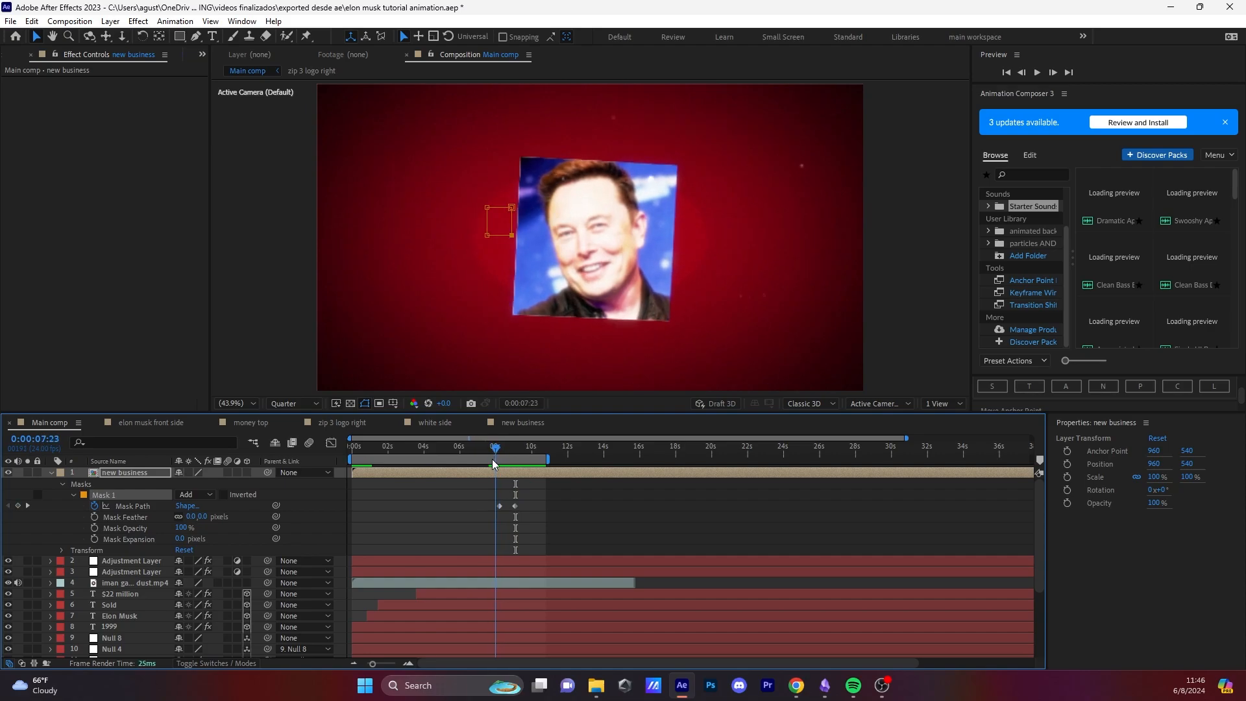
{"action": "left_click_drag", "start_coordinate": [500, 506], "coordinate": [495, 506]}
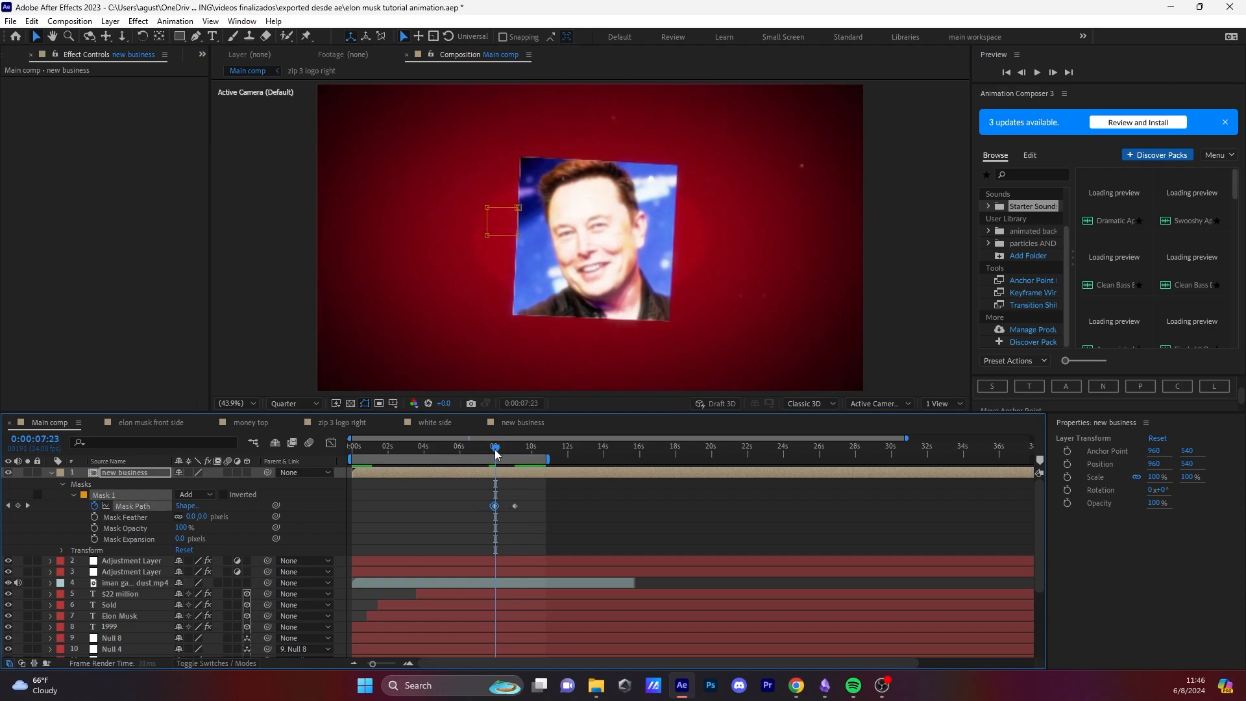
{"action": "left_click_drag", "start_coordinate": [495, 448], "coordinate": [509, 453]}
{"action": "key", "text": "space"}
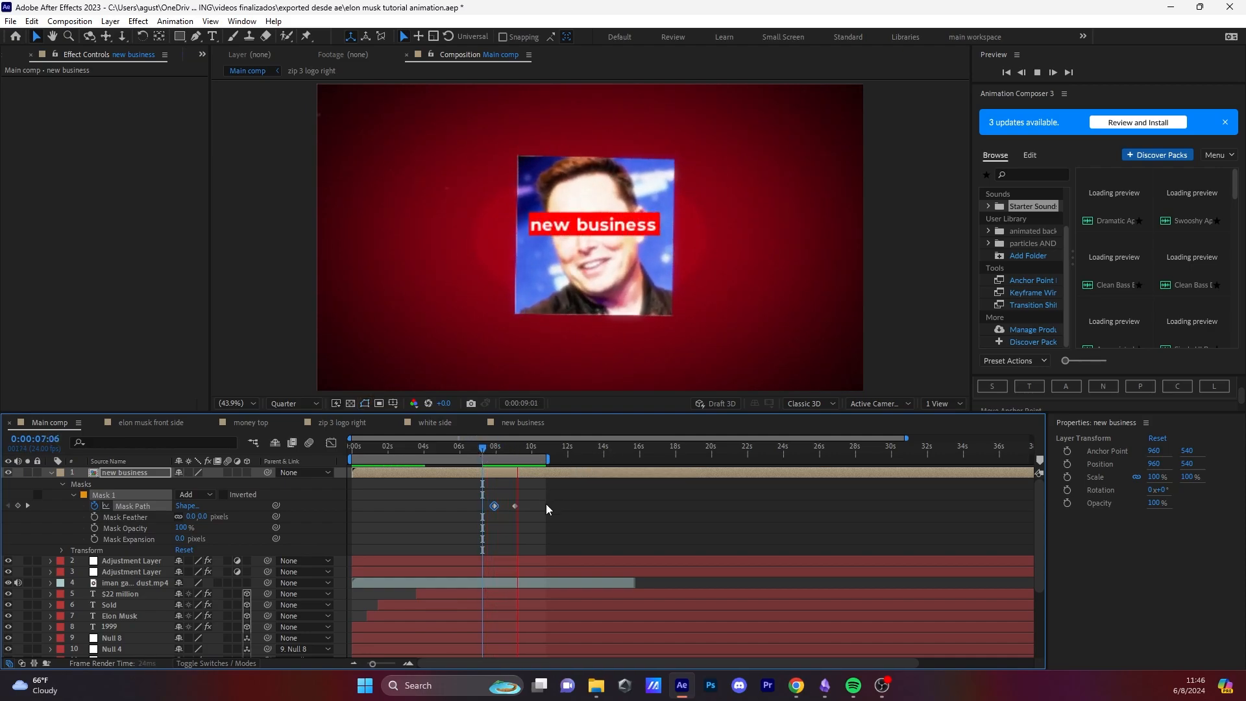
Step: Apply Easy Ease to both Mask Path keyframes of the "new business" layer and collapse its properties
{"action": "left_click_drag", "start_coordinate": [546, 503], "coordinate": [500, 507]}
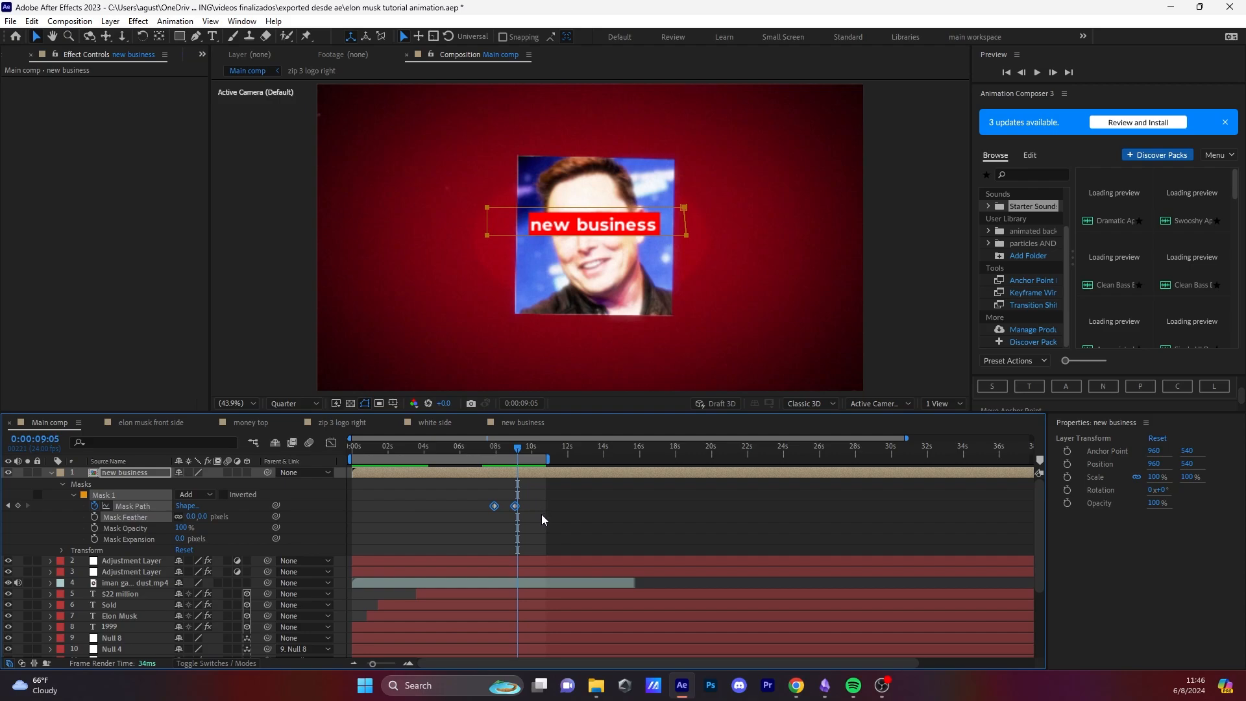
{"action": "key", "text": "F9"}
{"action": "left_click", "coordinate": [52, 474]}
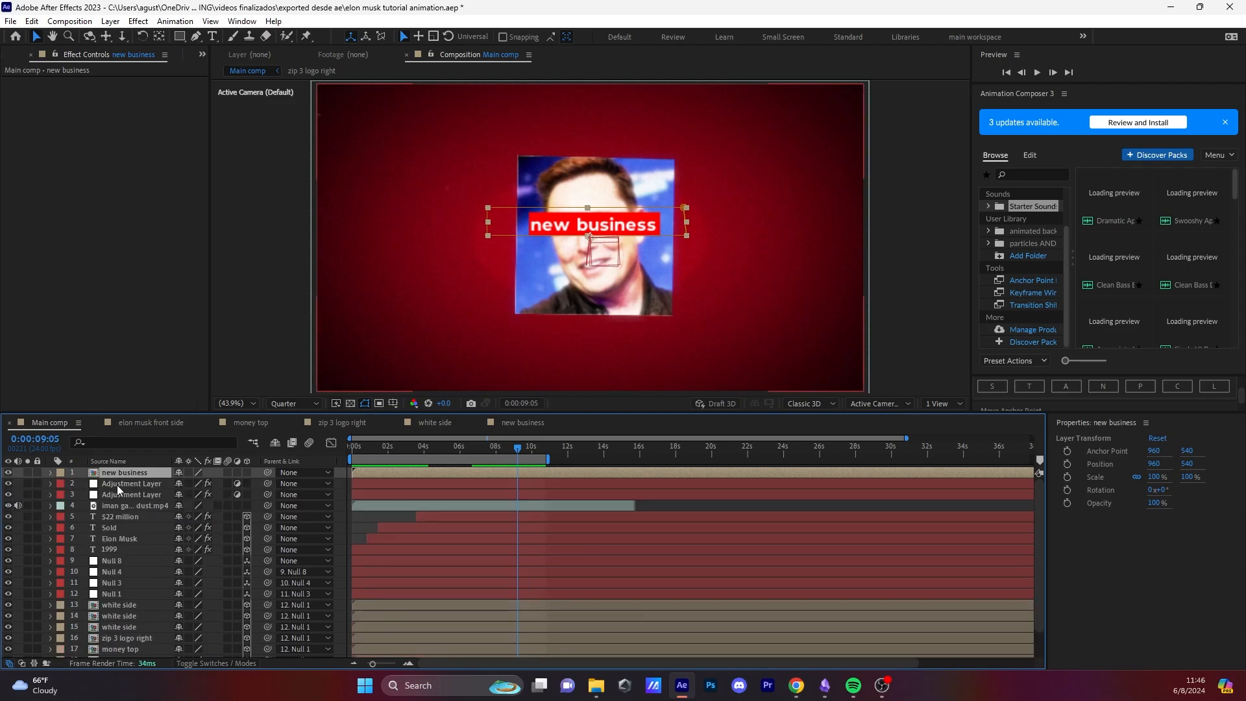
Step: Make the "new business" layer 3D, place it directly below Null 1 and set its Z position to -282
{"action": "left_click", "coordinate": [247, 472]}
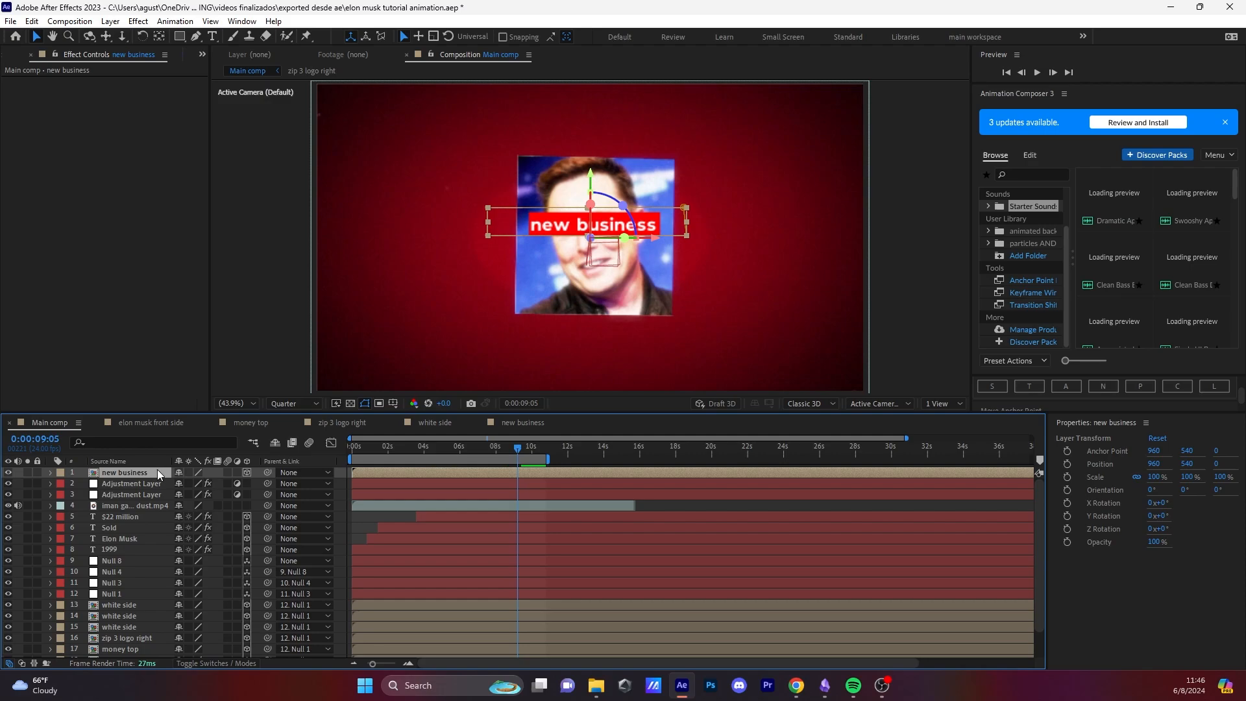
{"action": "left_click_drag", "start_coordinate": [157, 469], "coordinate": [138, 599]}
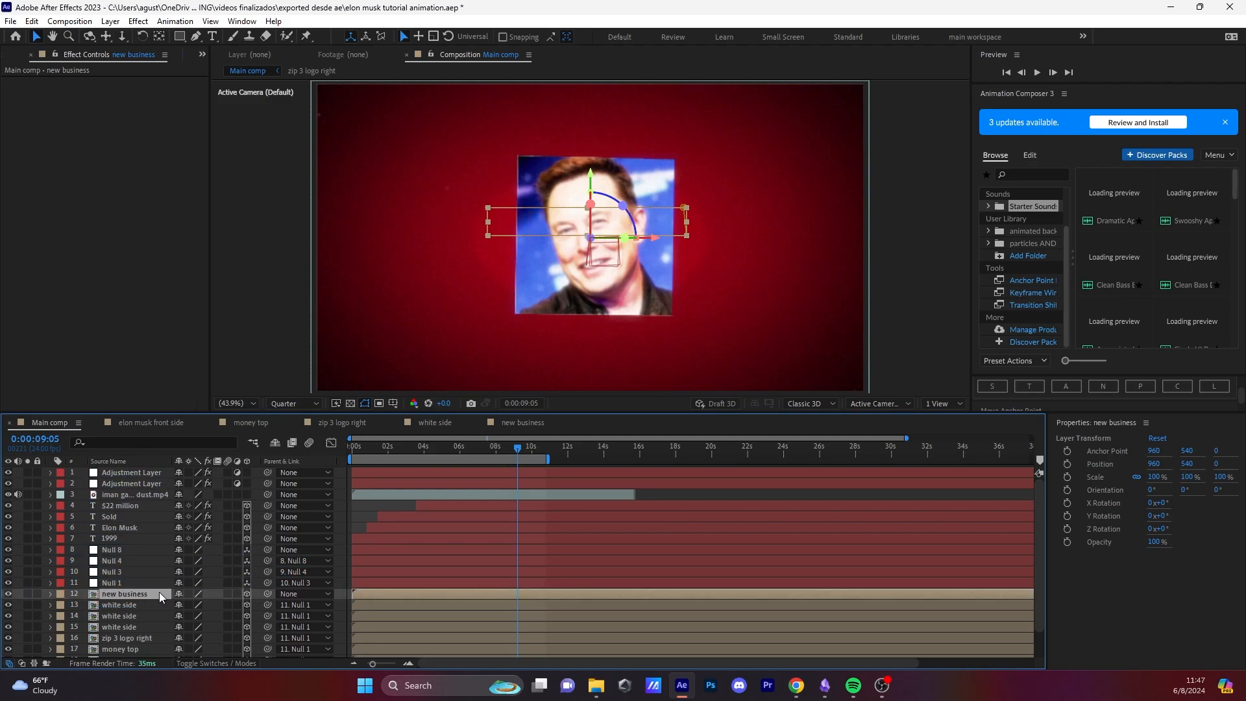
{"action": "left_click", "coordinate": [157, 605]}
{"action": "key", "text": "p"}
{"action": "left_click", "coordinate": [146, 595]}
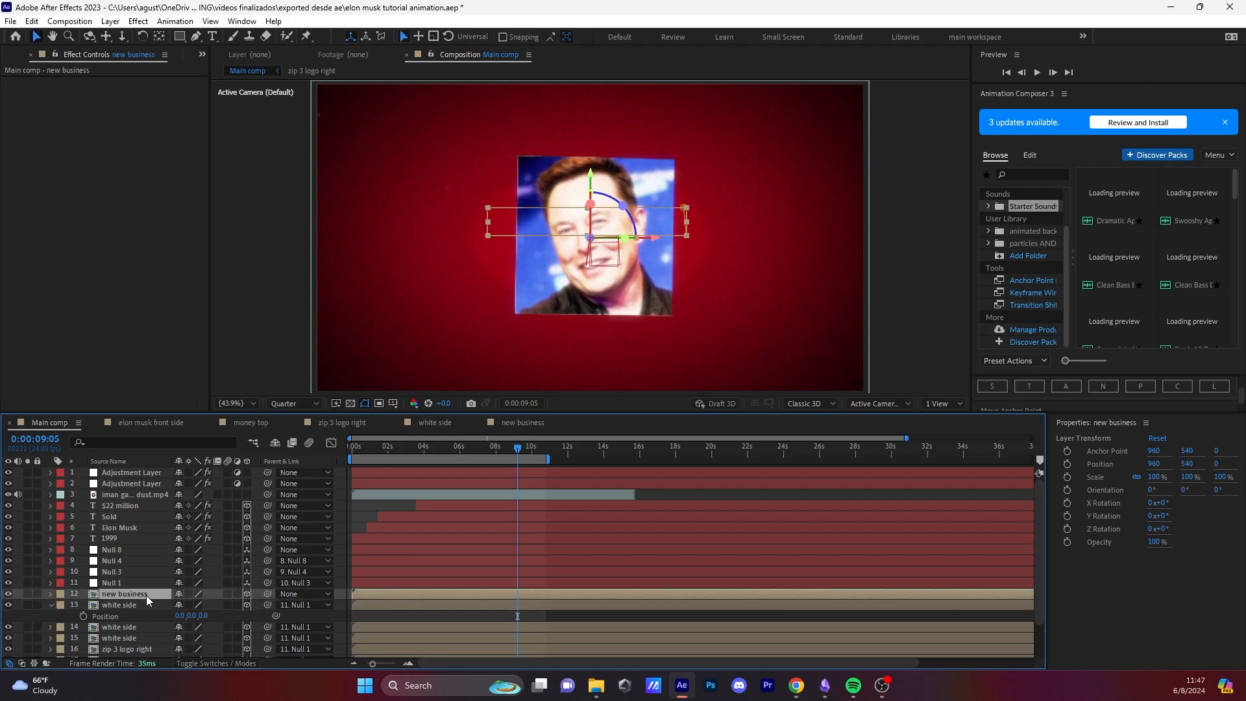
{"action": "key", "text": "p"}
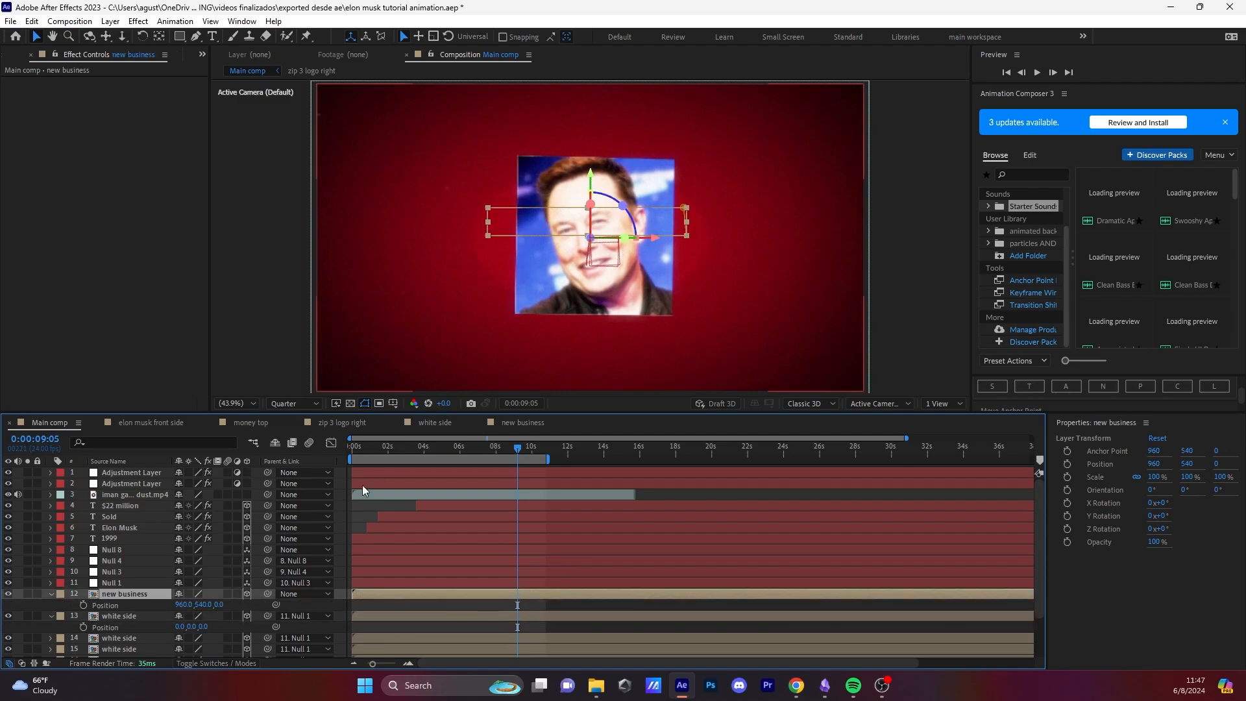
{"action": "left_click_drag", "start_coordinate": [219, 604], "coordinate": [52, 625]}
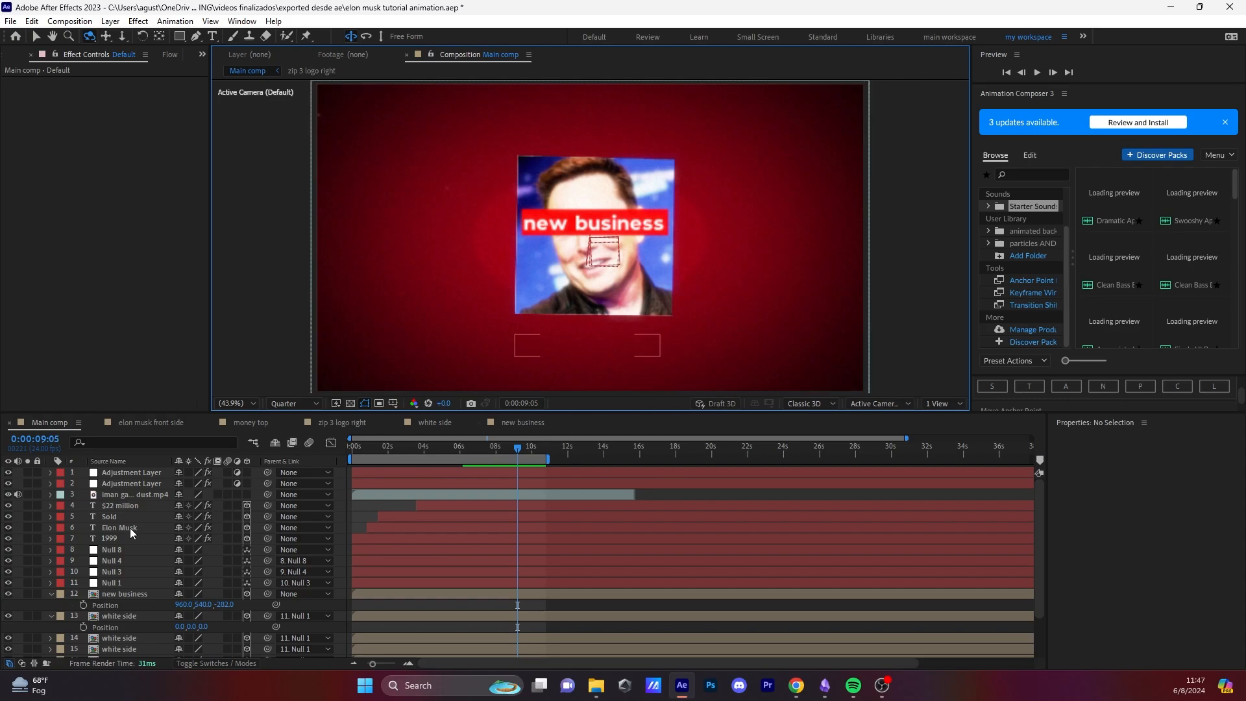
Step: Create a two-node camera with 50 mm focal length and move it to the top of the layer stack
{"action": "right_click", "coordinate": [151, 517]}
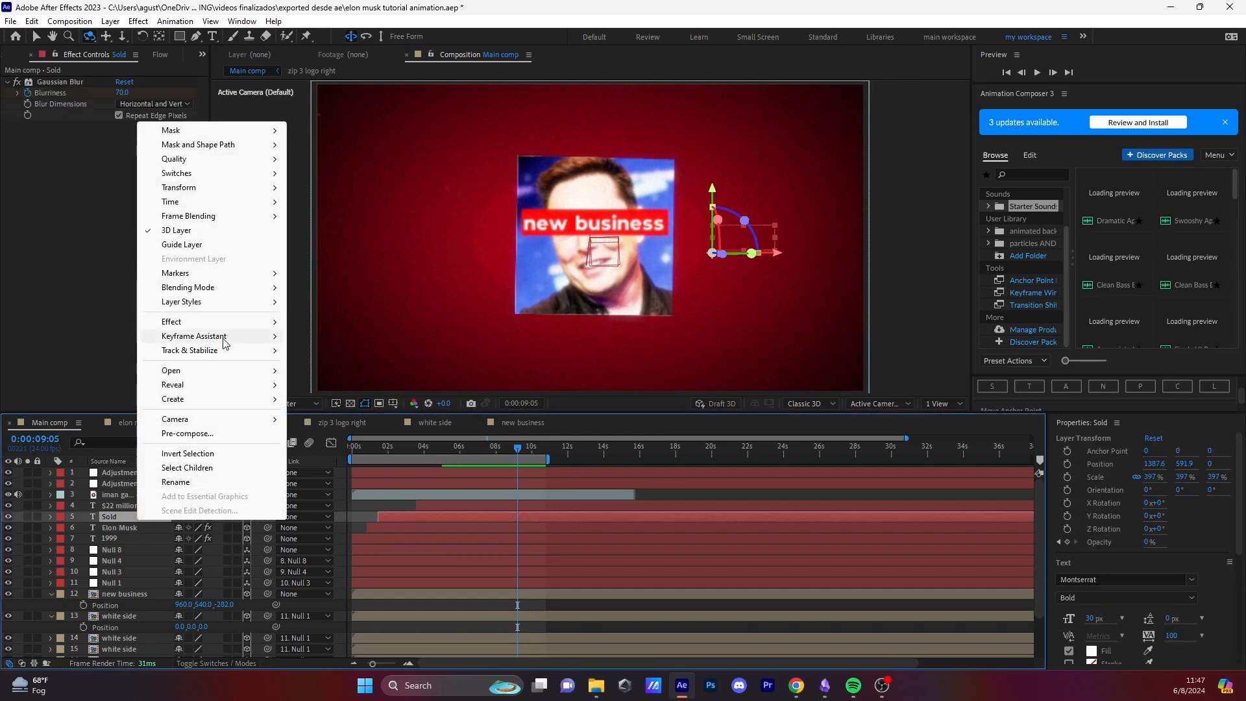
{"action": "left_click", "coordinate": [109, 375]}
{"action": "right_click", "coordinate": [83, 473]}
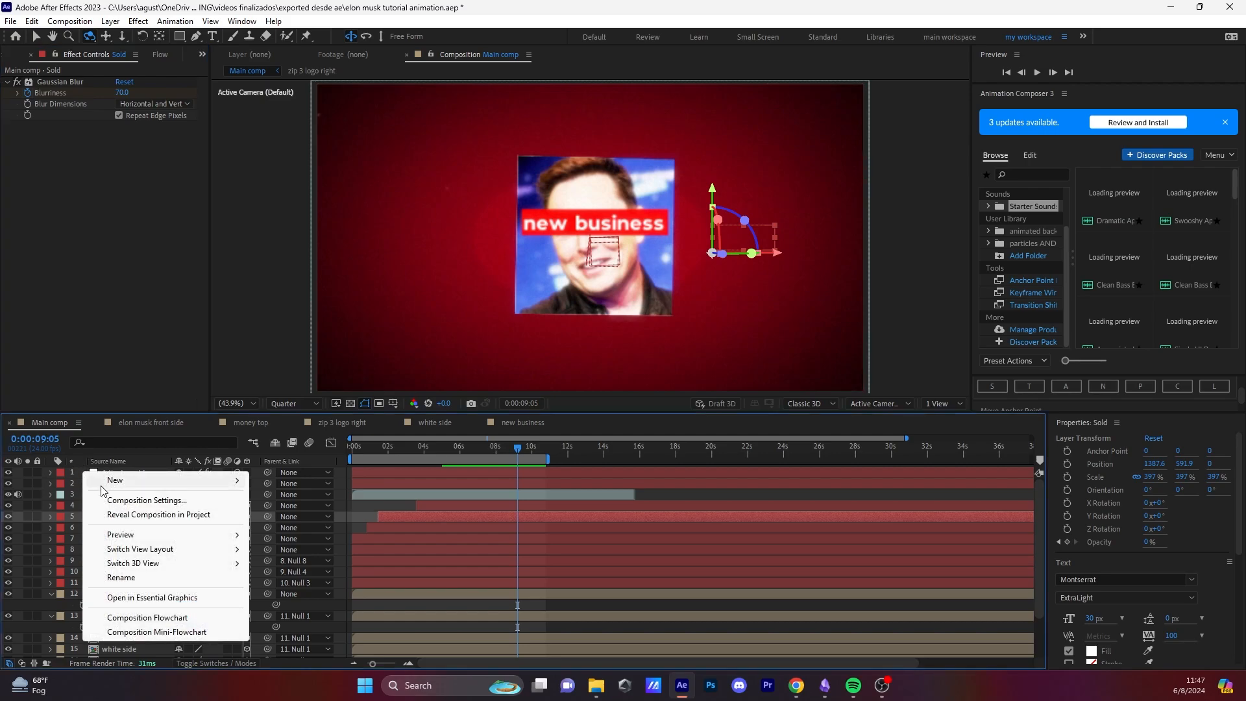
{"action": "mouse_move", "coordinate": [114, 480]}
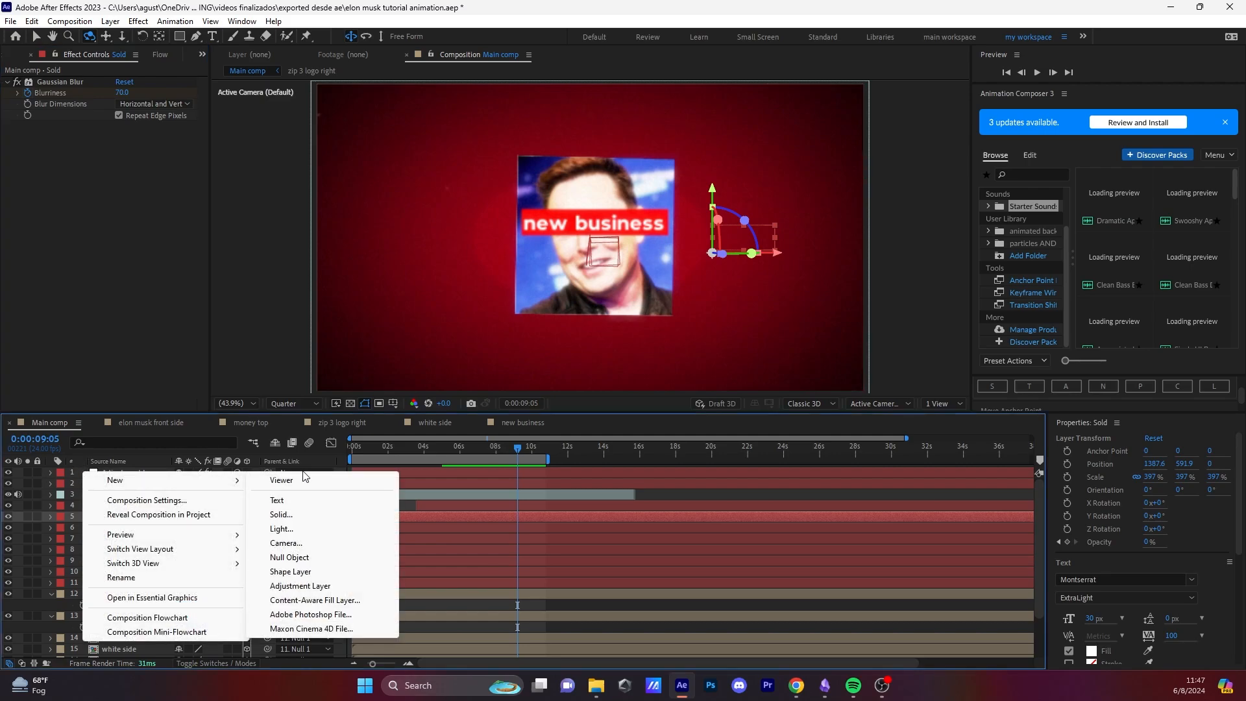
{"action": "left_click", "coordinate": [304, 544]}
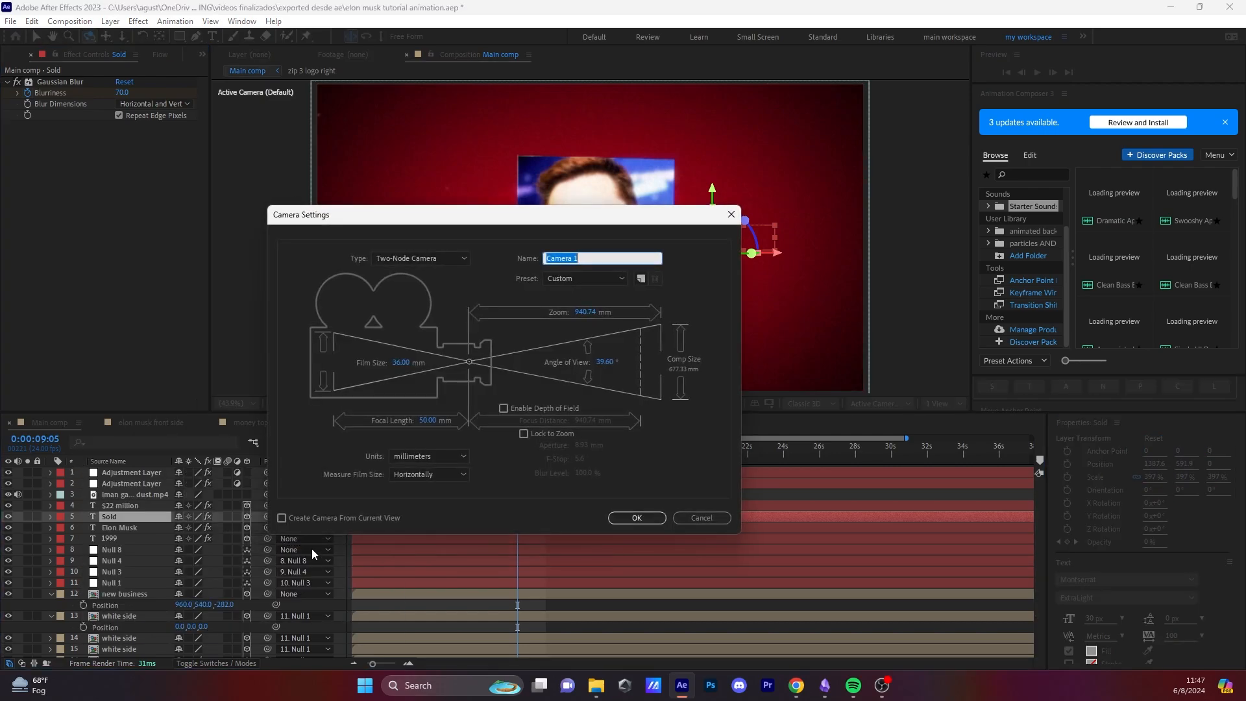
{"action": "left_click", "coordinate": [634, 518]}
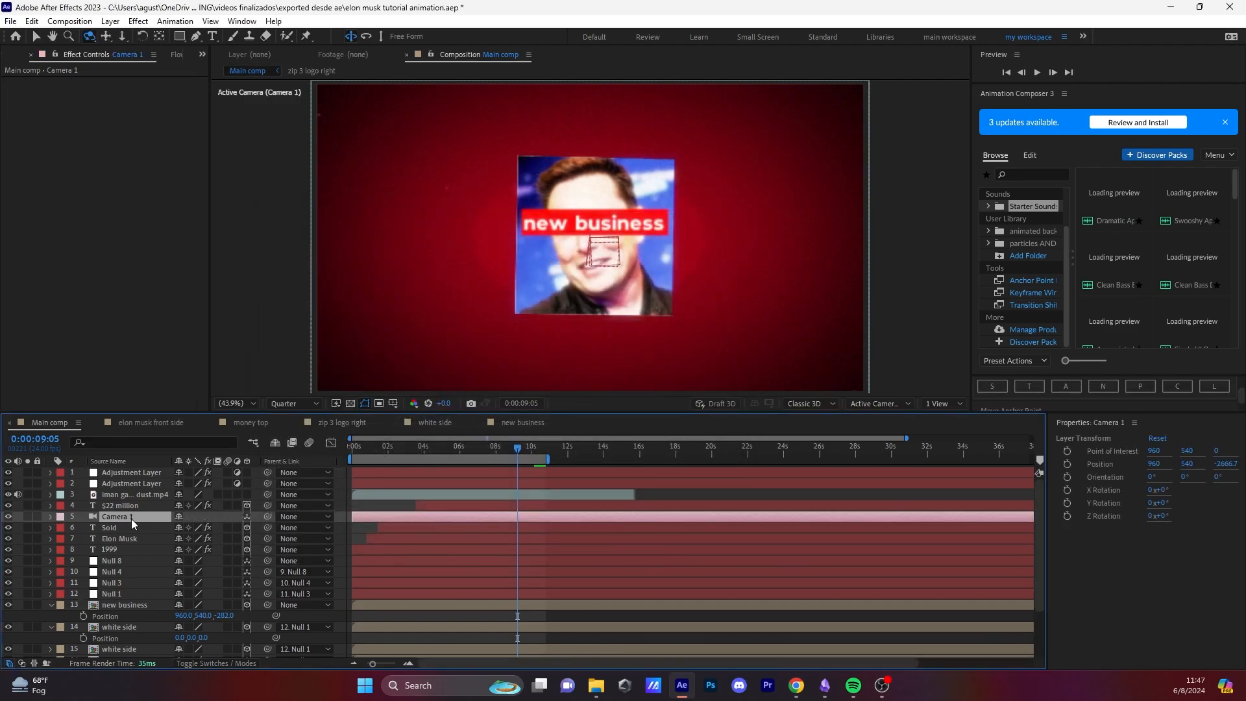
{"action": "left_click_drag", "start_coordinate": [134, 519], "coordinate": [137, 472]}
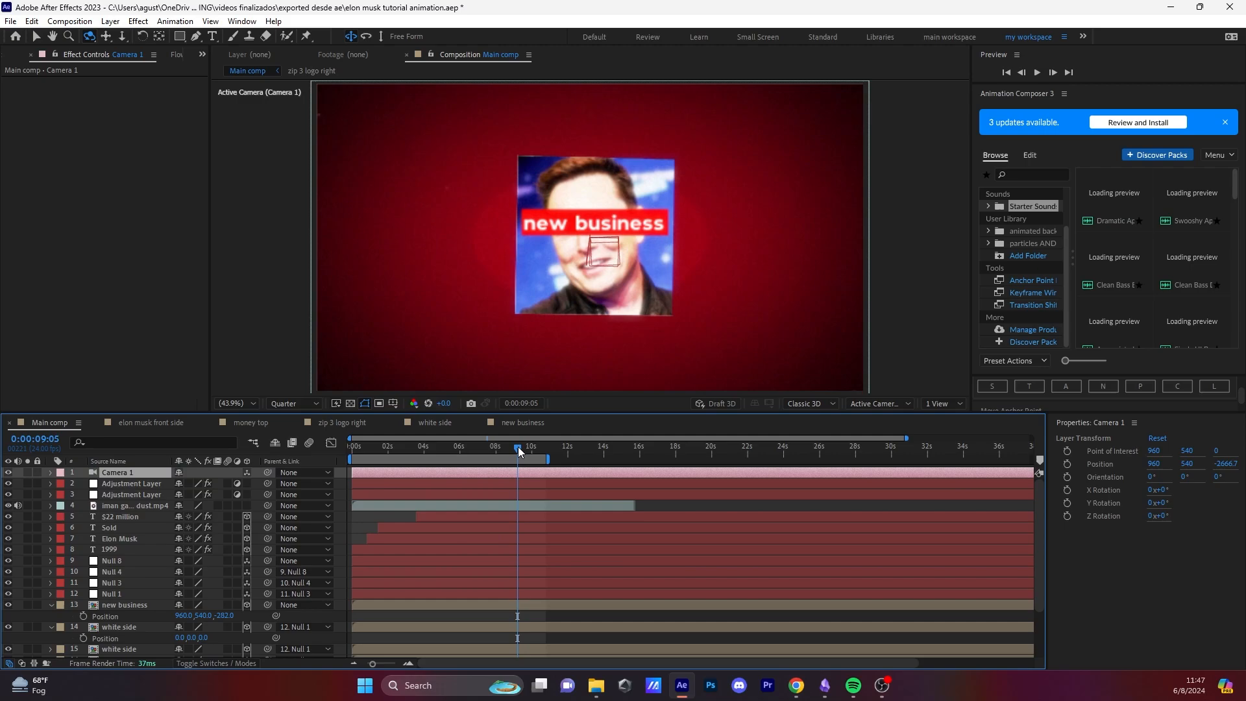
Step: Set starting keyframes for the camera's Point of Interest and Position at 0:00:00:00
{"action": "left_click_drag", "start_coordinate": [519, 453], "coordinate": [352, 448]}
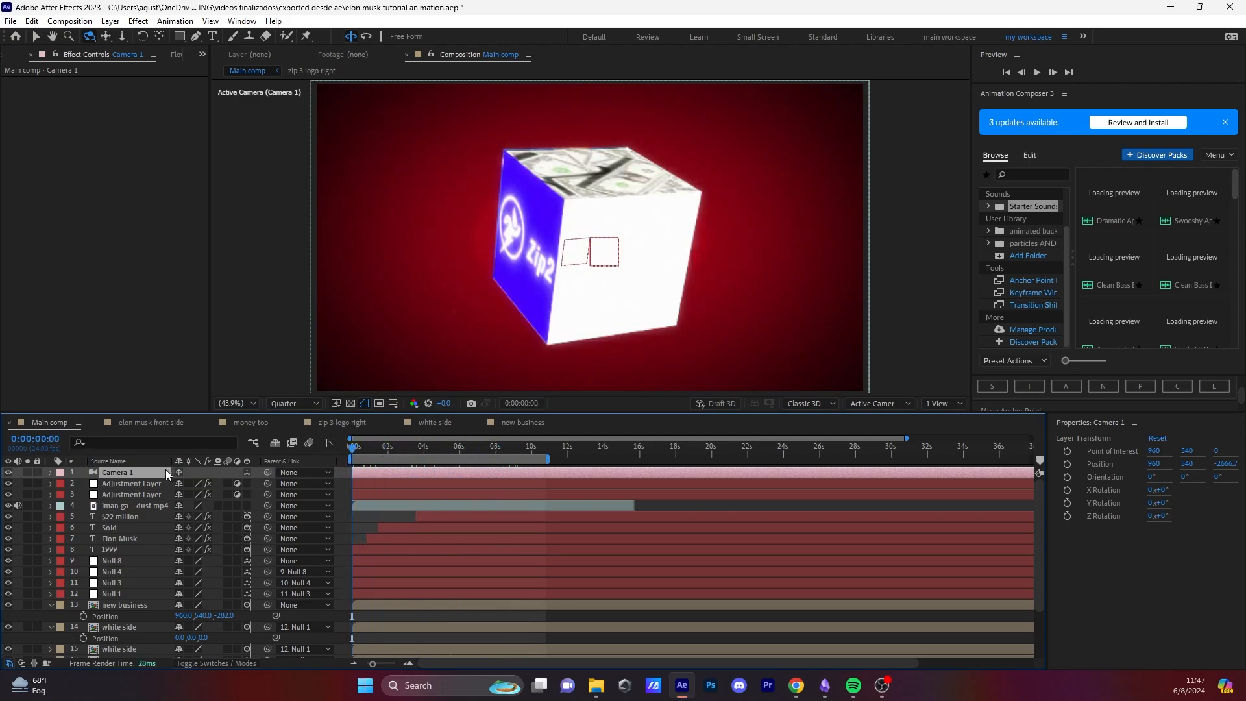
{"action": "key", "text": "p"}
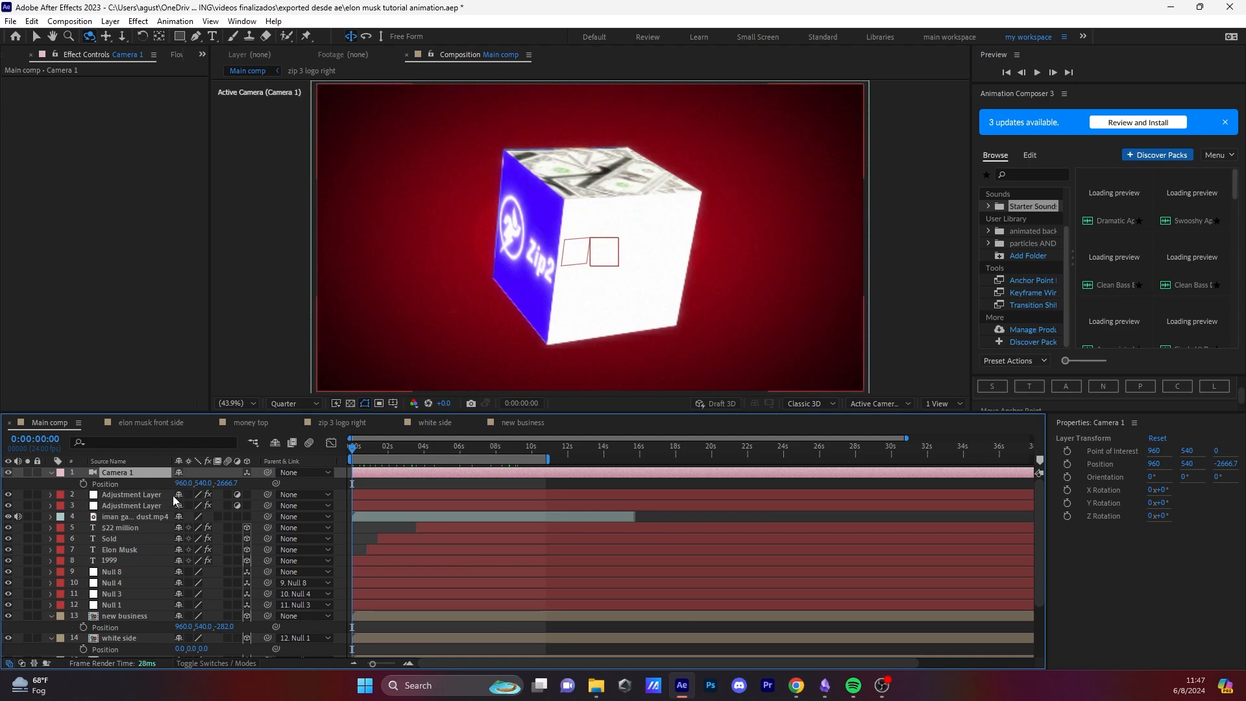
{"action": "key", "text": "shift+a"}
{"action": "left_click", "coordinate": [83, 483]}
{"action": "left_click", "coordinate": [83, 494]}
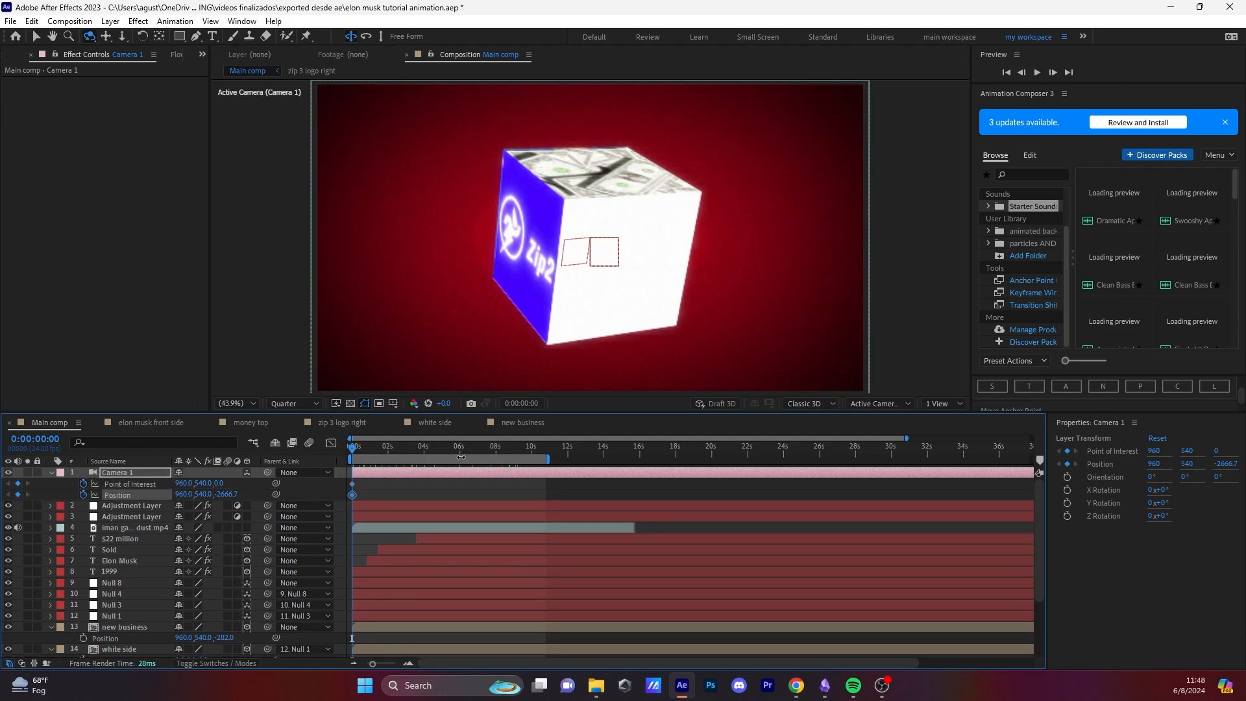
Step: At 0:00:09:21, dolly the camera closer and orbit it to a position of about 1486, 782, -2449, exposing the cube's side
{"action": "mouse_move", "coordinate": [461, 457]}
{"action": "left_mouse_down"}
{"action": "mouse_move", "coordinate": [542, 447]}
{"action": "mouse_move", "coordinate": [491, 453]}
{"action": "mouse_move", "coordinate": [533, 461]}
{"action": "left_mouse_up"}
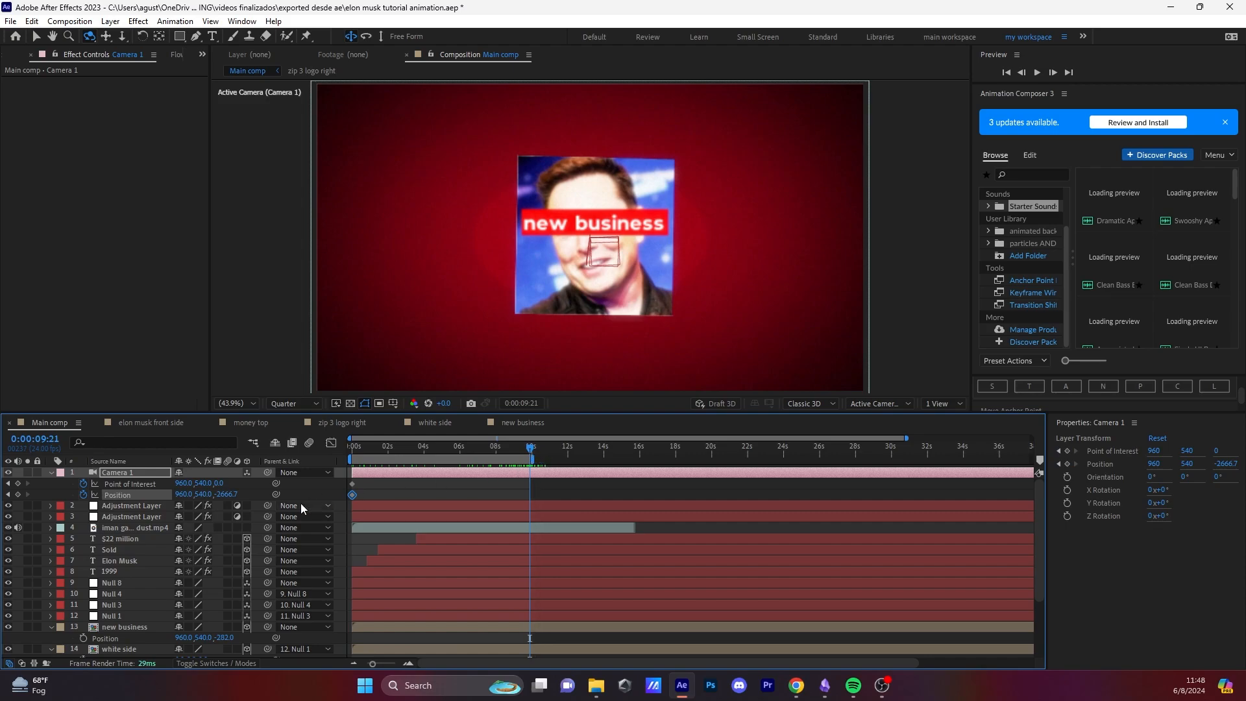
{"action": "key", "text": "c"}
{"action": "key", "text": "c"}
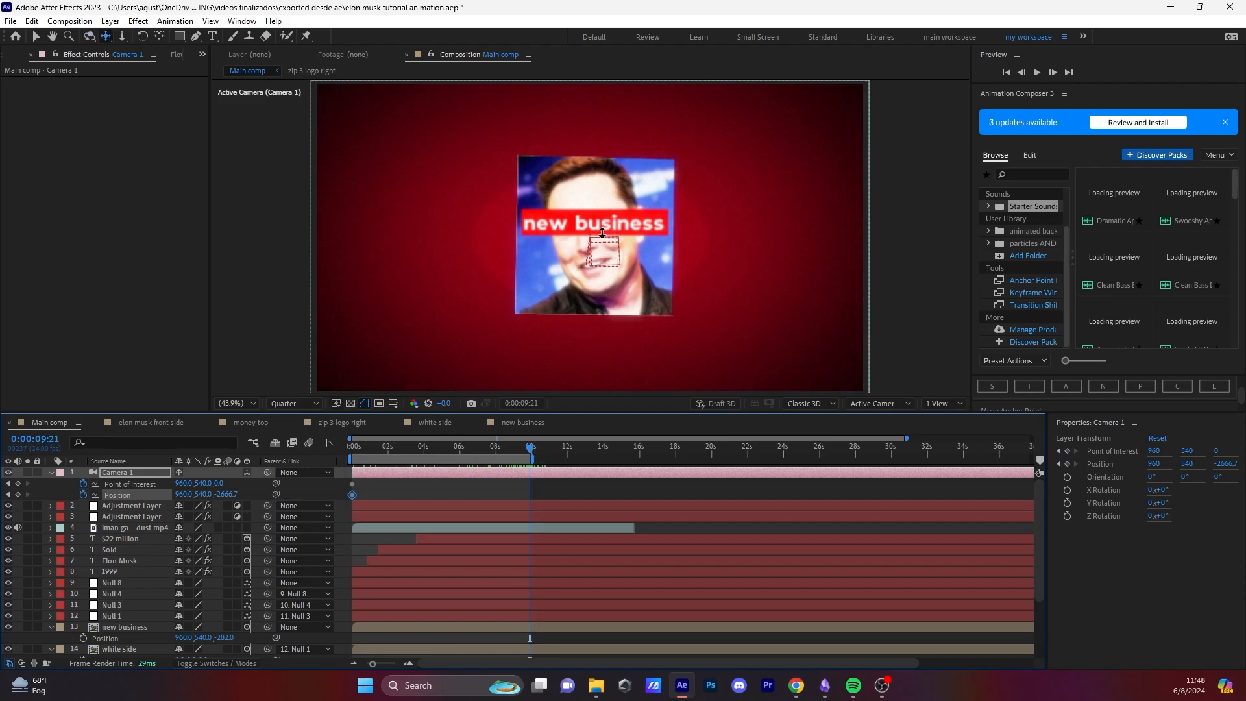
{"action": "left_click_drag", "start_coordinate": [610, 233], "coordinate": [604, 214]}
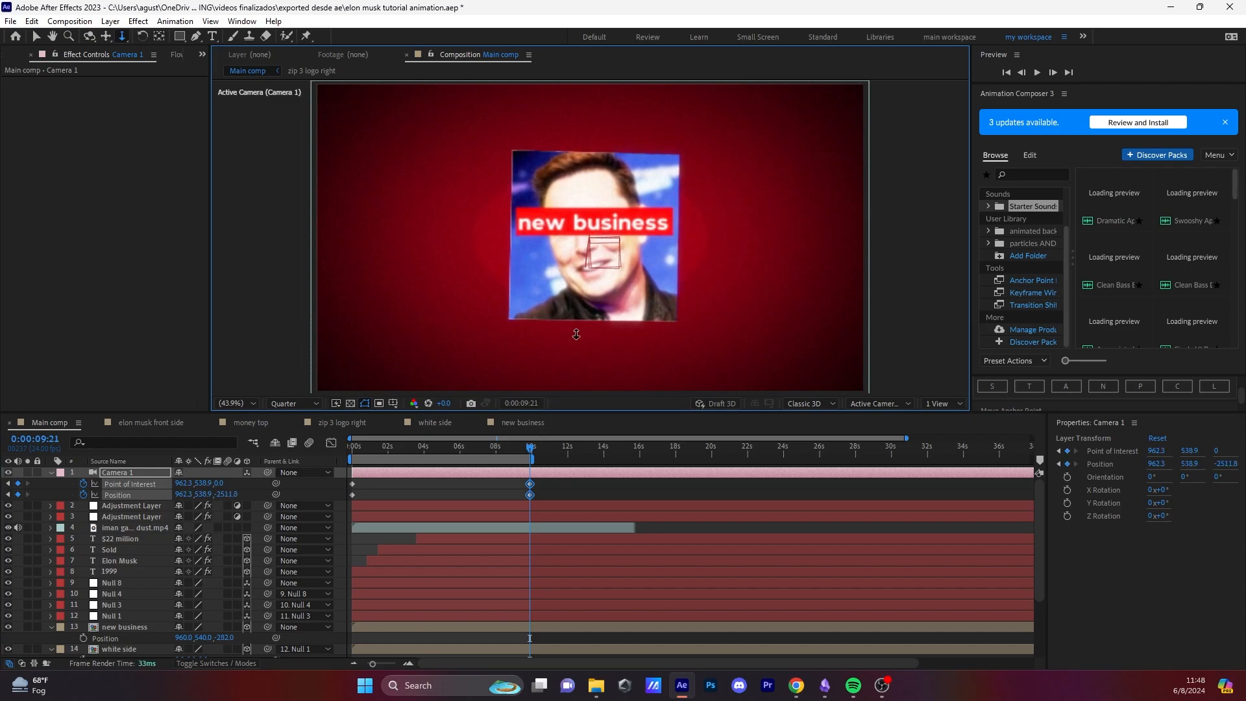
{"action": "key", "text": "c"}
{"action": "key", "text": "c"}
{"action": "key", "text": "c"}
{"action": "key", "text": "c"}
{"action": "left_click_drag", "start_coordinate": [630, 187], "coordinate": [626, 222]}
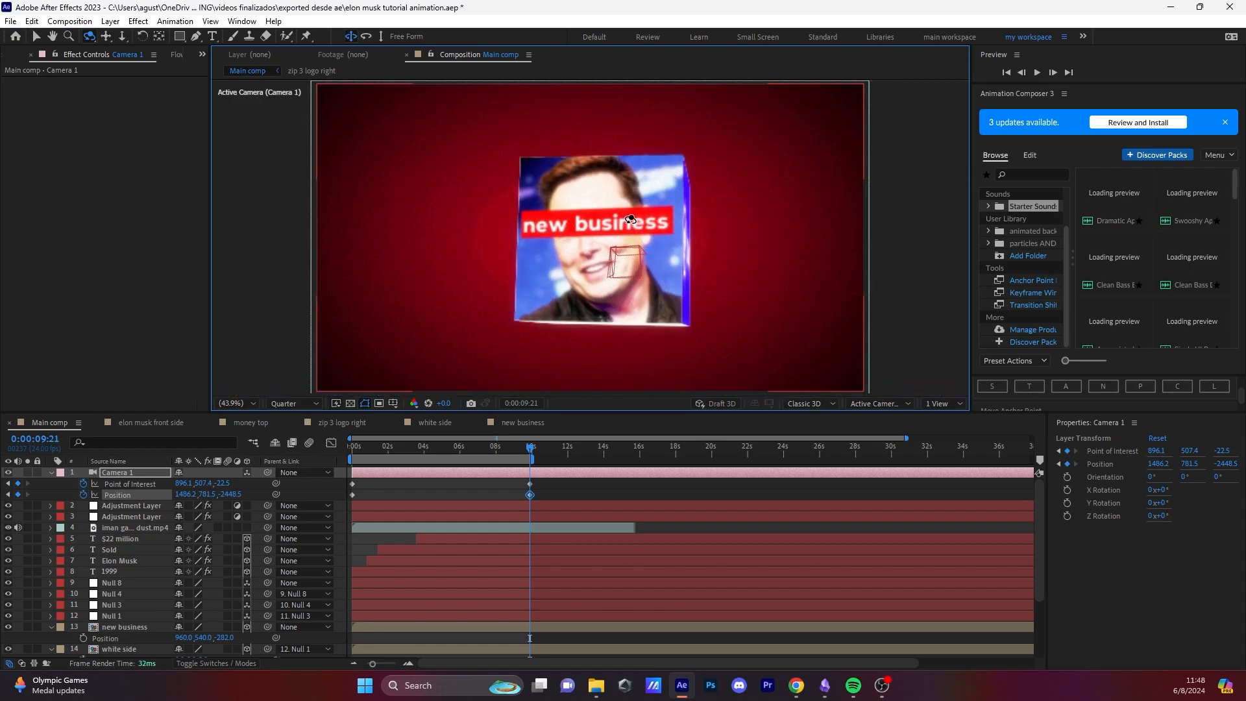
Step: Apply Easy Ease to all camera Point of Interest and Position keyframes and preview the animation from the start
{"action": "left_click_drag", "start_coordinate": [547, 500], "coordinate": [340, 480]}
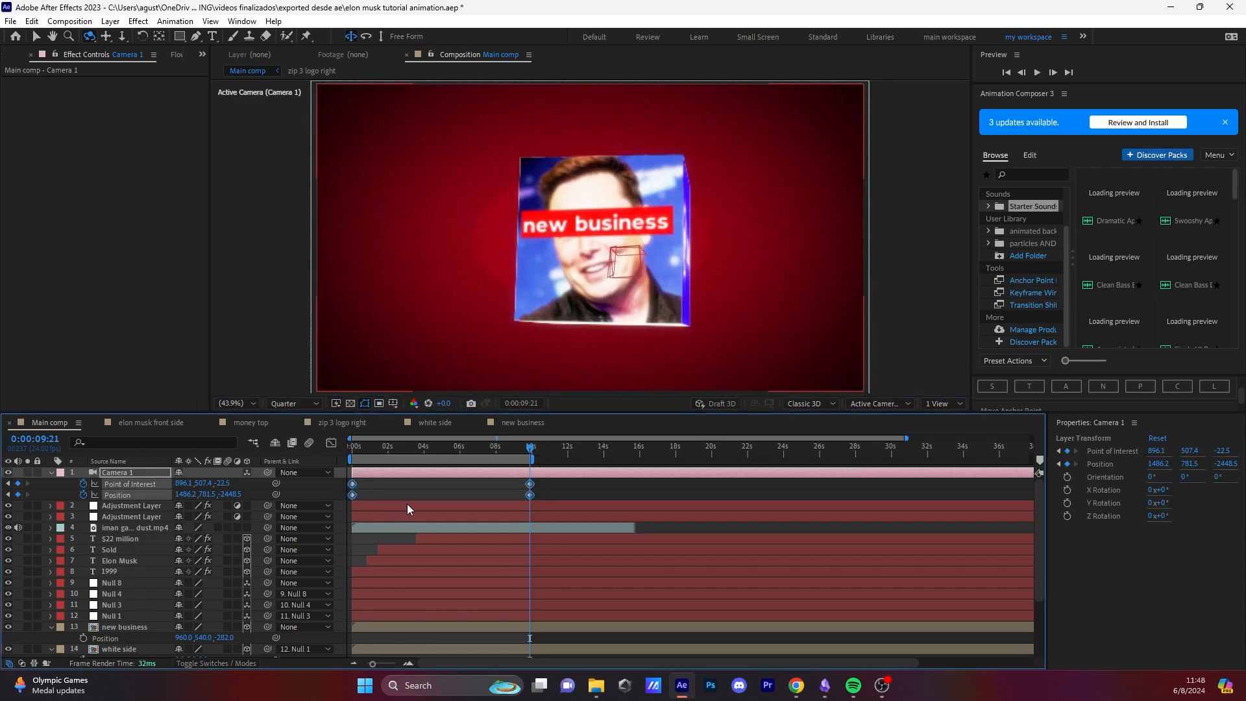
{"action": "key", "text": "F9"}
{"action": "key", "text": "Home"}
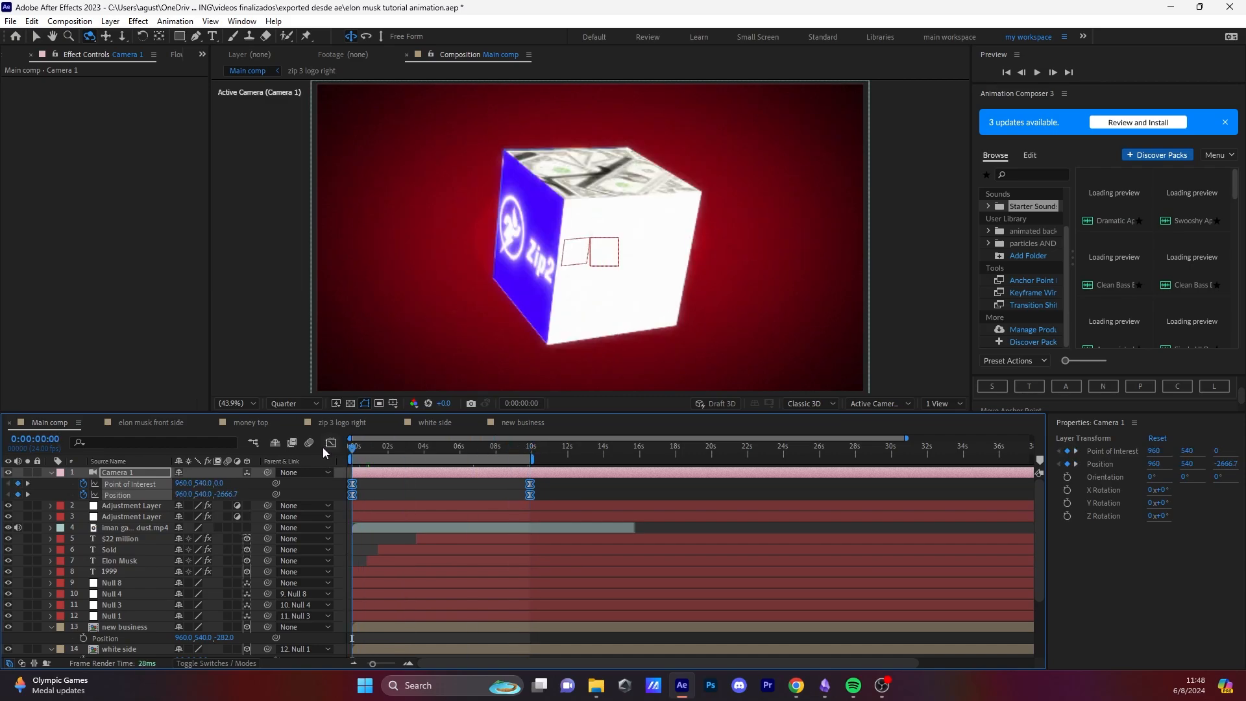
{"action": "key", "text": "space"}
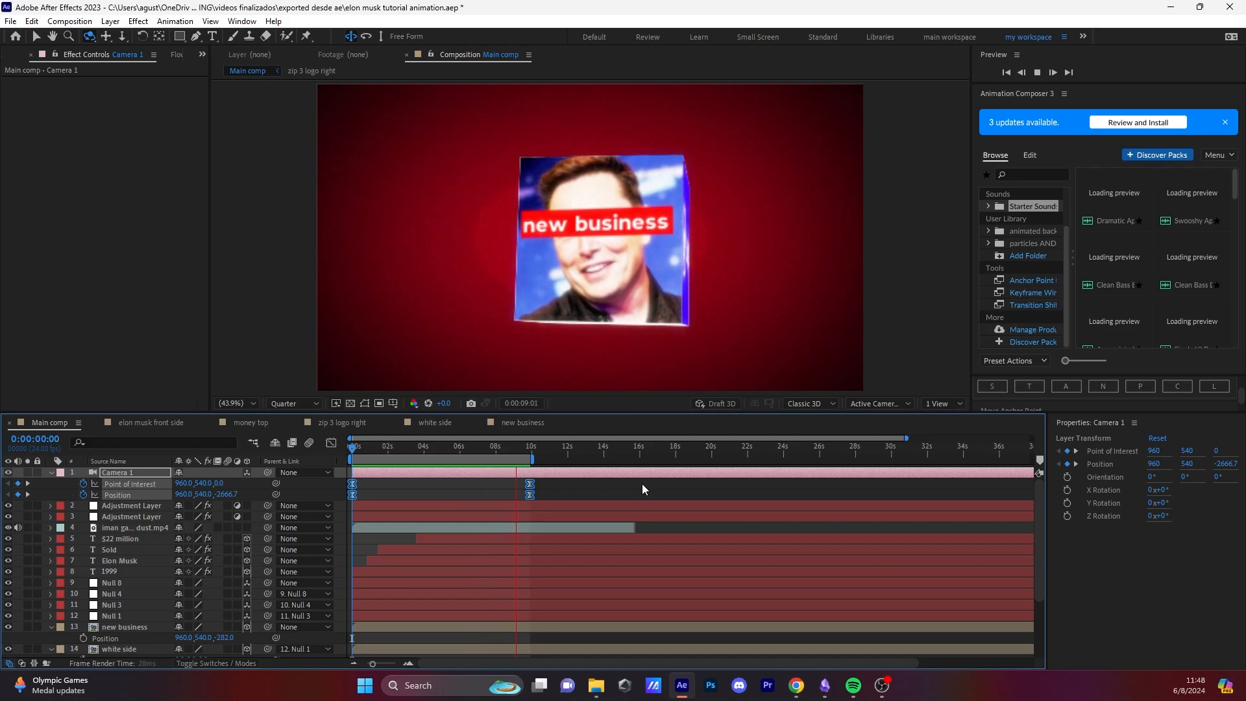
{"action": "key", "text": "space"}
{"action": "key", "text": "space"}
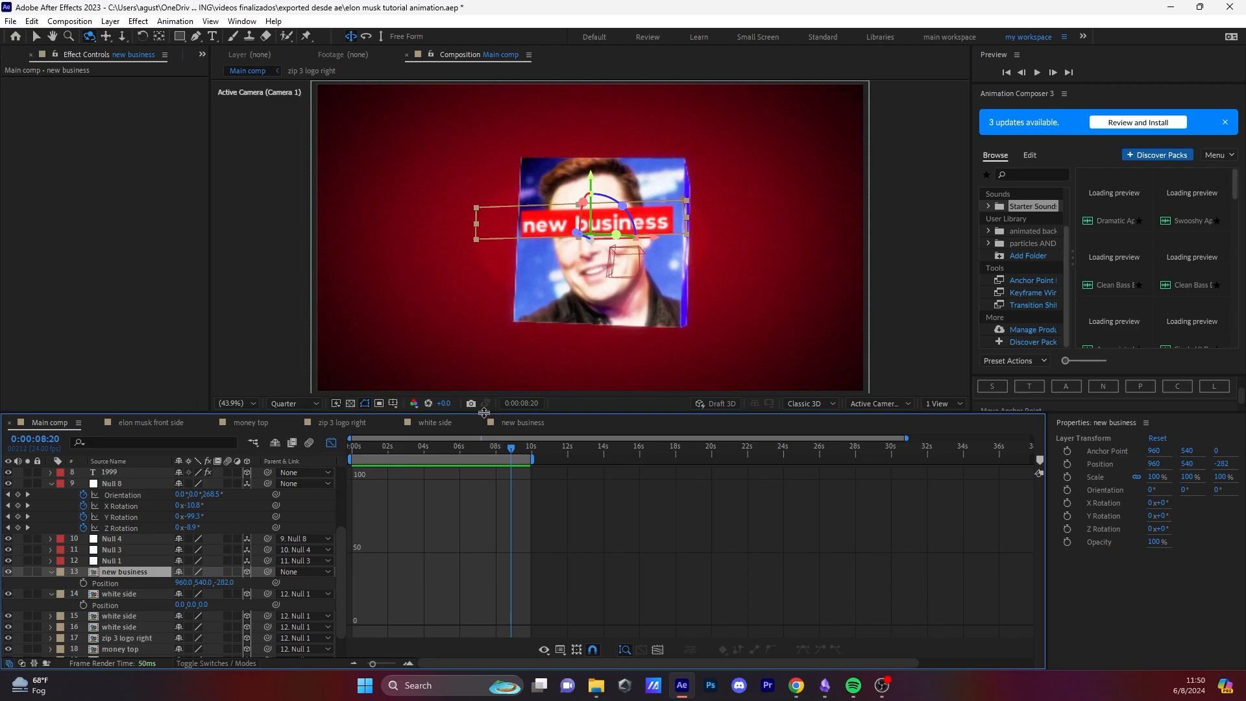
Step: Parent the "new business" layer to Null 8 at 0:00:08:20 and preview the cube rotation from 0:00:07:04
{"action": "key", "text": "v"}
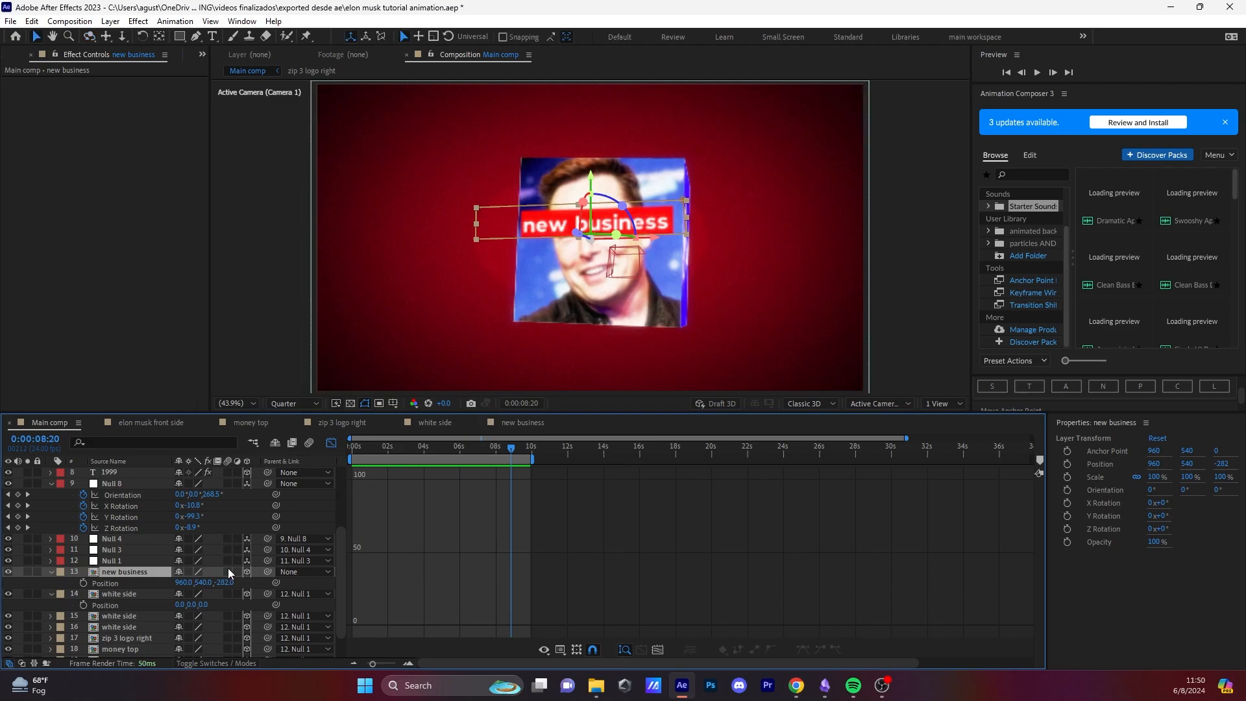
{"action": "left_click_drag", "start_coordinate": [268, 571], "coordinate": [143, 485]}
{"action": "left_click_drag", "start_coordinate": [511, 448], "coordinate": [481, 458]}
{"action": "key", "text": "space"}
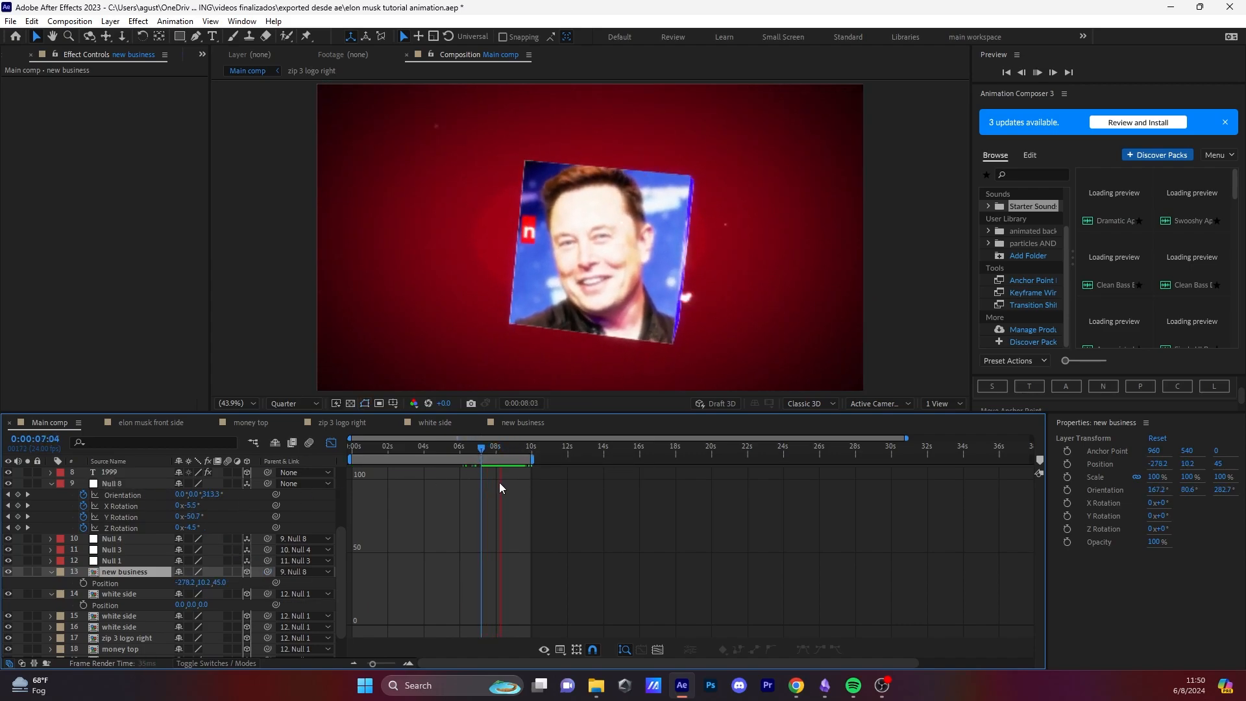
{"action": "key", "text": "space"}
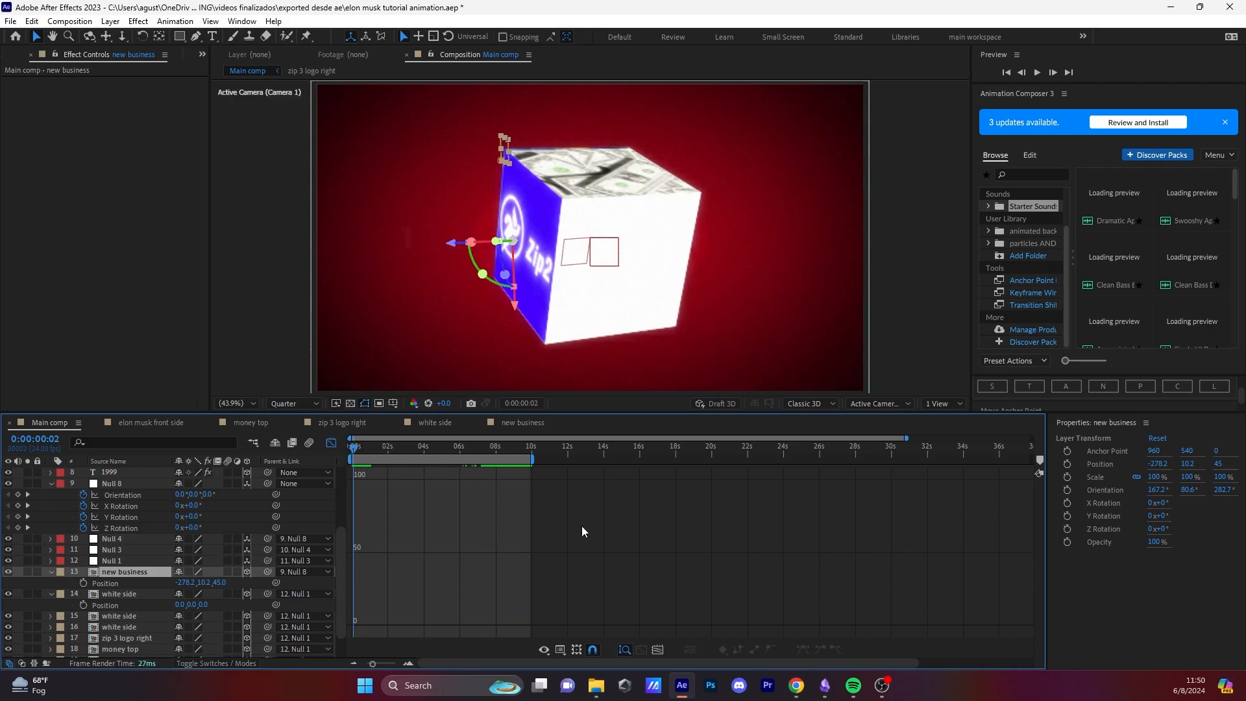
Step: Pre-compose the layers from Null 8 down to the elon musk front side layer into a composition named "cube sides and nulls"
{"action": "left_click", "coordinate": [331, 444]}
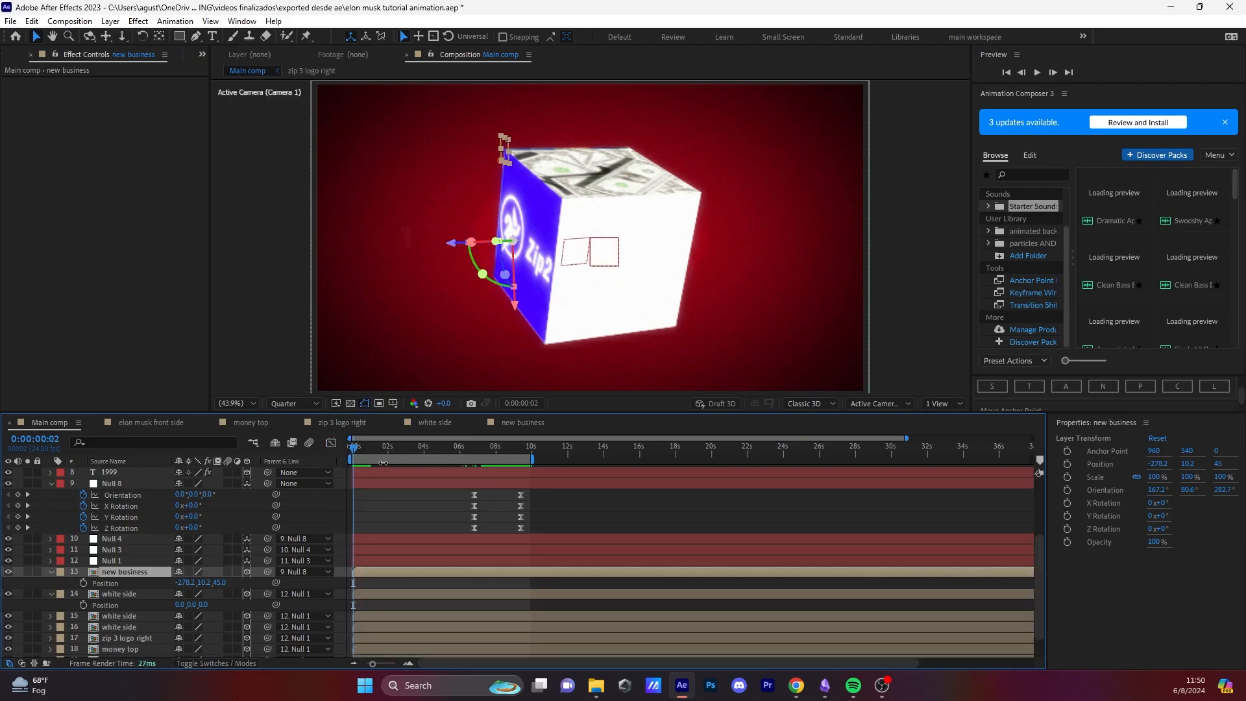
{"action": "left_click_drag", "start_coordinate": [383, 452], "coordinate": [351, 453]}
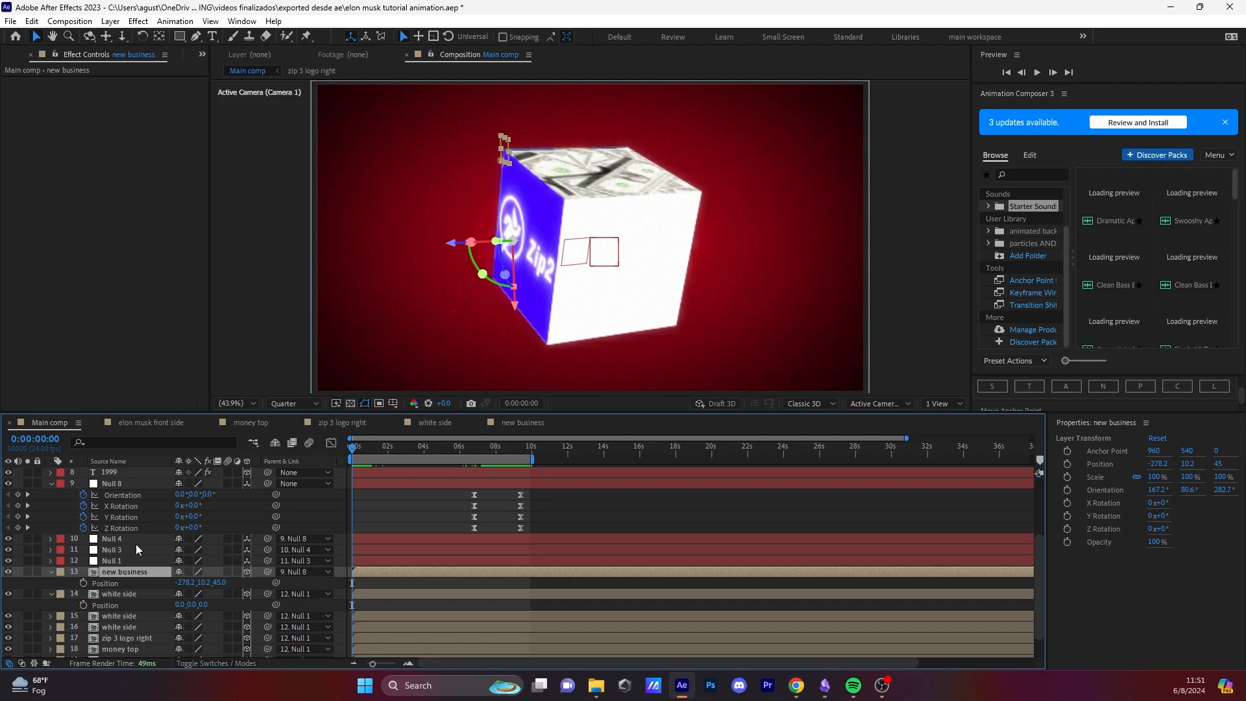
{"action": "left_click", "coordinate": [138, 485]}
{"action": "scroll", "coordinate": [155, 582], "scroll_direction": "down", "scroll_amount": 1}
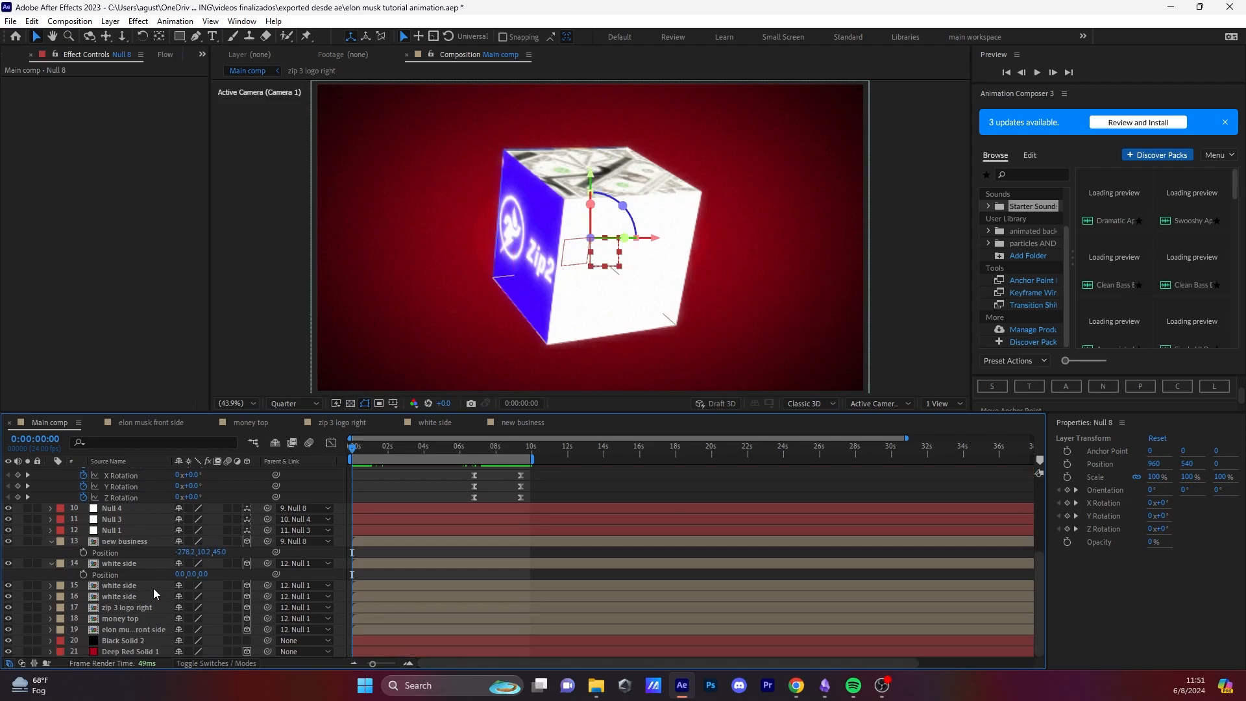
{"action": "left_click", "coordinate": [130, 542], "text": "shift"}
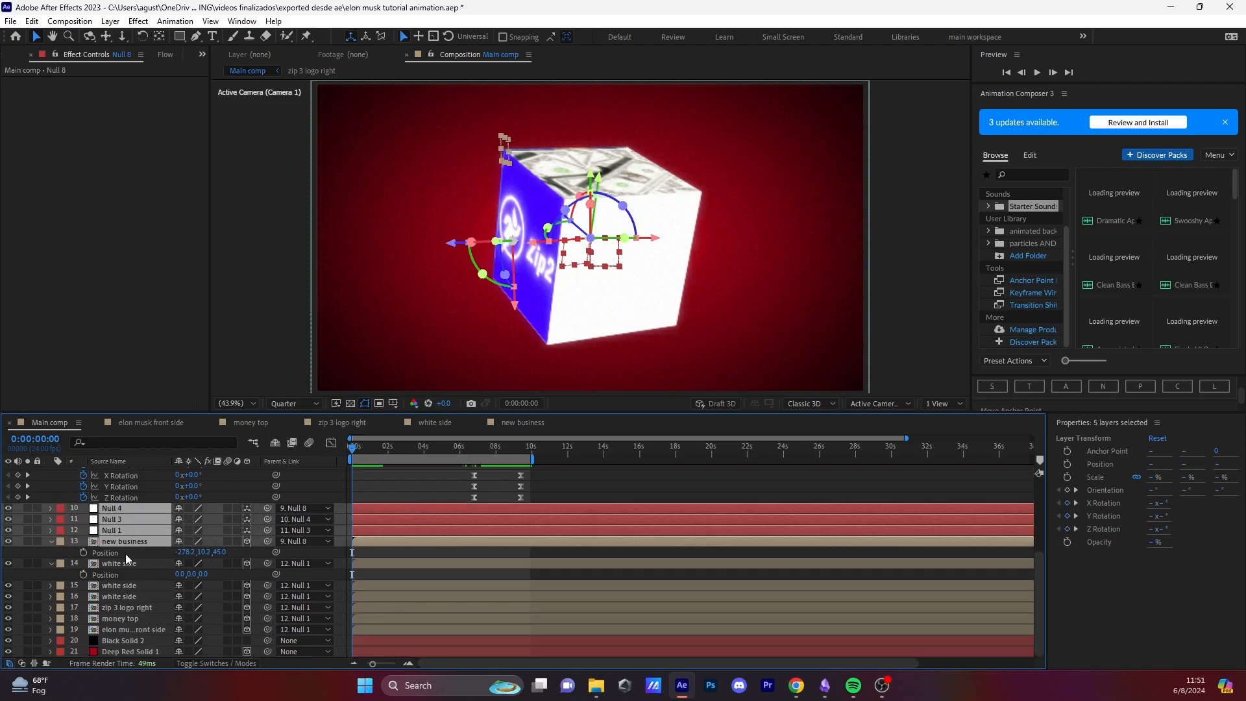
{"action": "left_click", "coordinate": [134, 631], "text": "shift"}
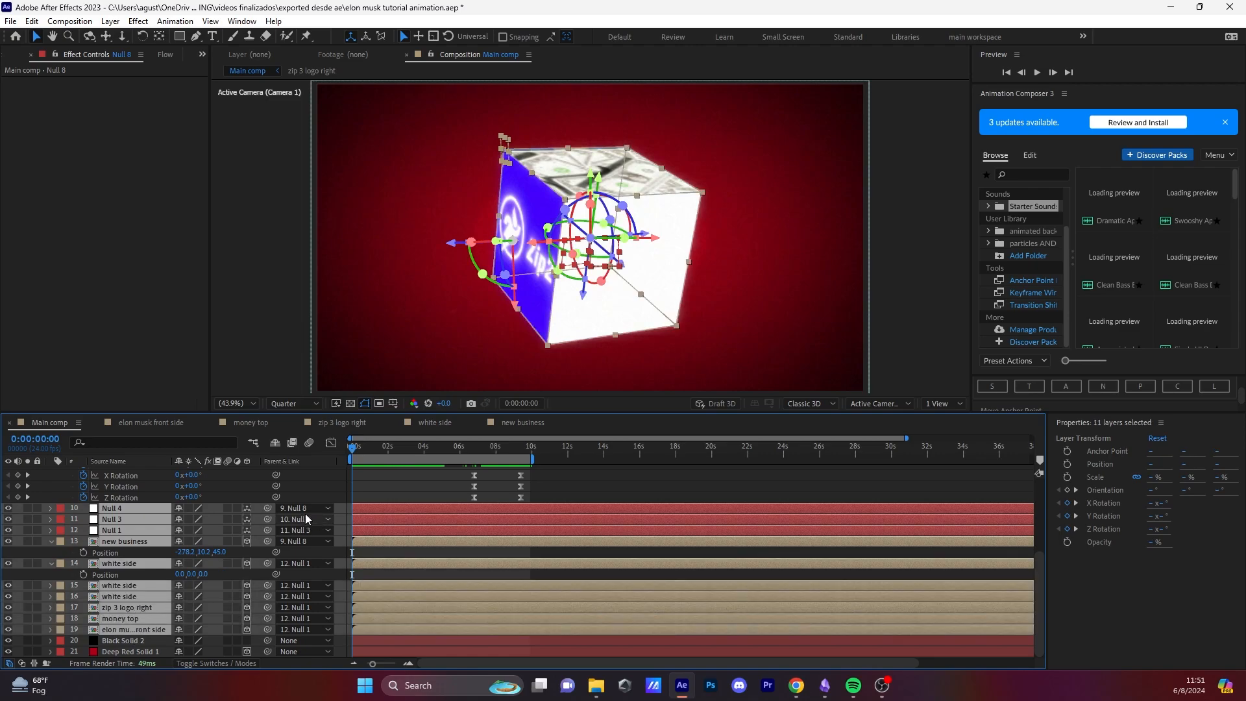
{"action": "key", "text": "ctrl+shift+c"}
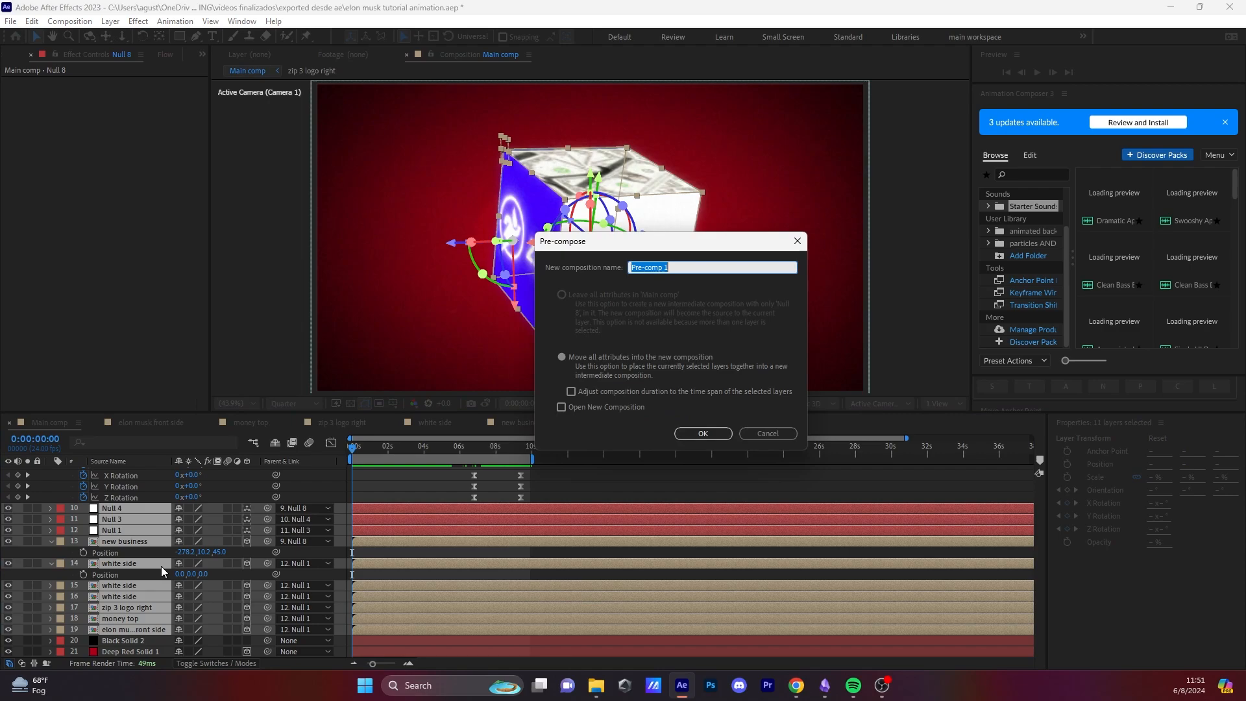
{"action": "type", "text": "cub"}
{"action": "type", "text": "e sides and nulls"}
{"action": "left_click", "coordinate": [703, 433]}
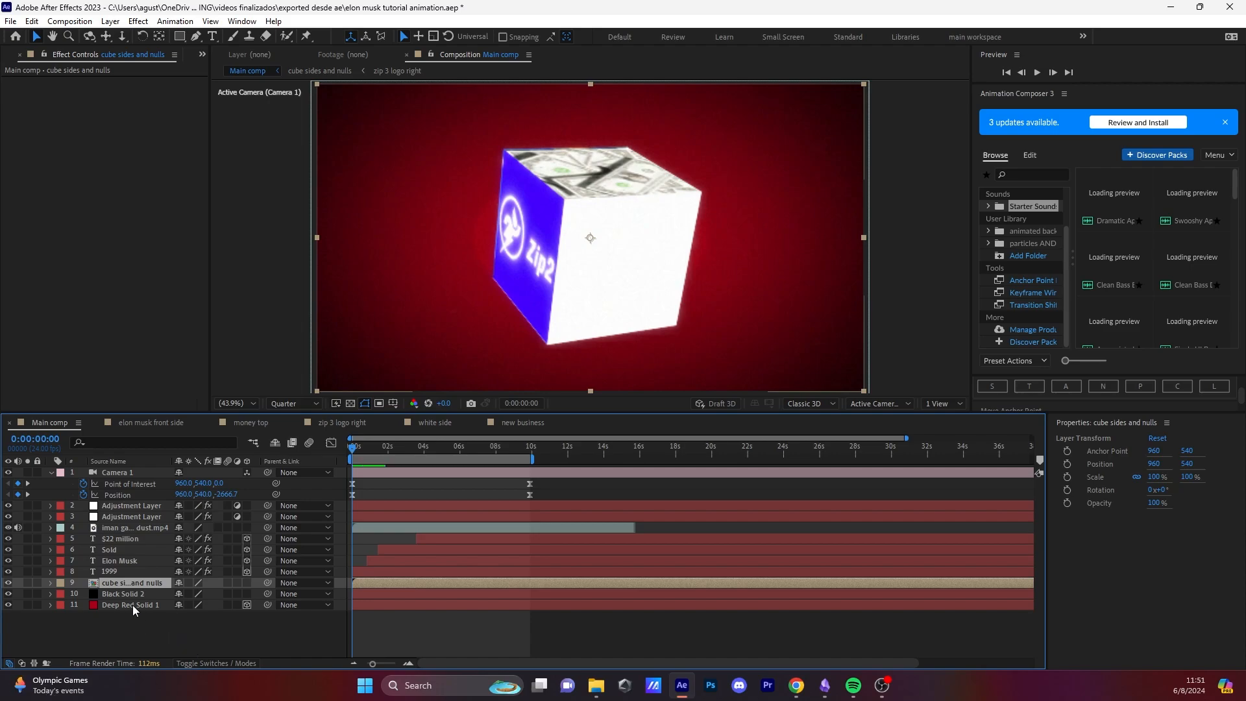
Step: Keyframe the "cube sides and nulls" Opacity from 0% at 0:00:00:00 to 100% at 0:00:00:11
{"action": "key", "text": "t"}
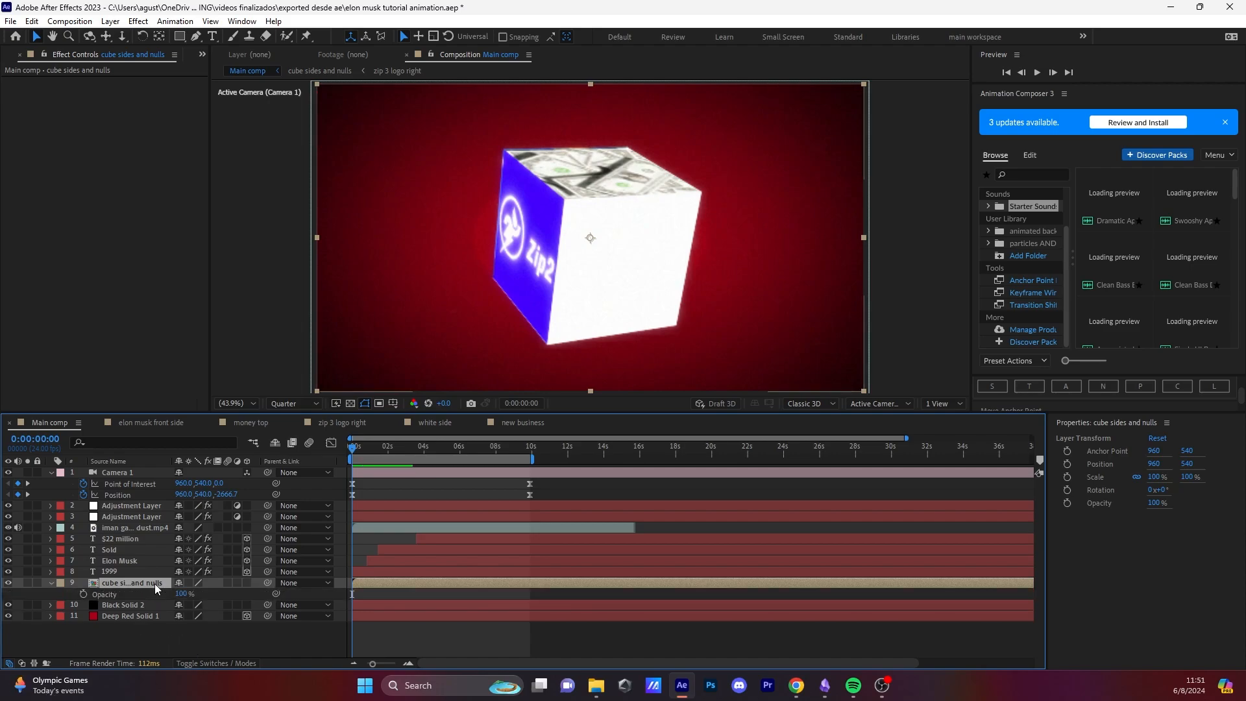
{"action": "left_click", "coordinate": [82, 592]}
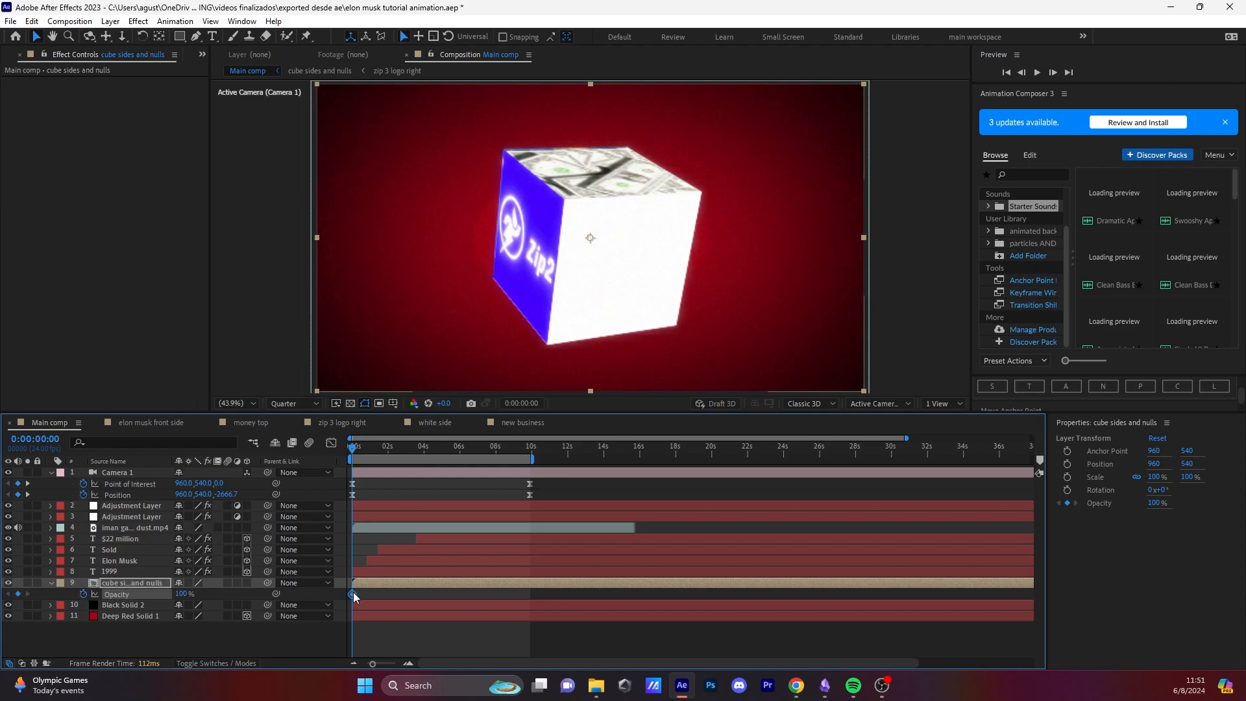
{"action": "scroll", "coordinate": [379, 561], "scroll_direction": "up", "scroll_amount": 1}
{"action": "left_click_drag", "start_coordinate": [407, 450], "coordinate": [368, 457]}
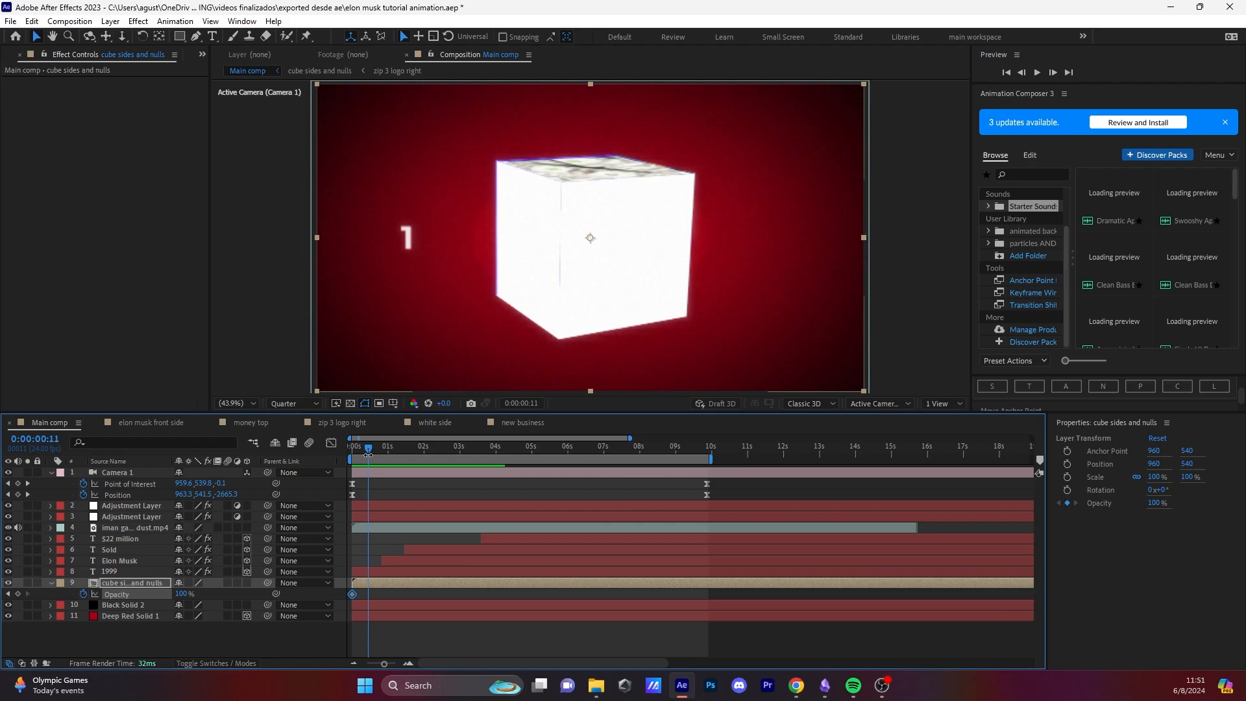
{"action": "left_click_drag", "start_coordinate": [357, 595], "coordinate": [368, 593]}
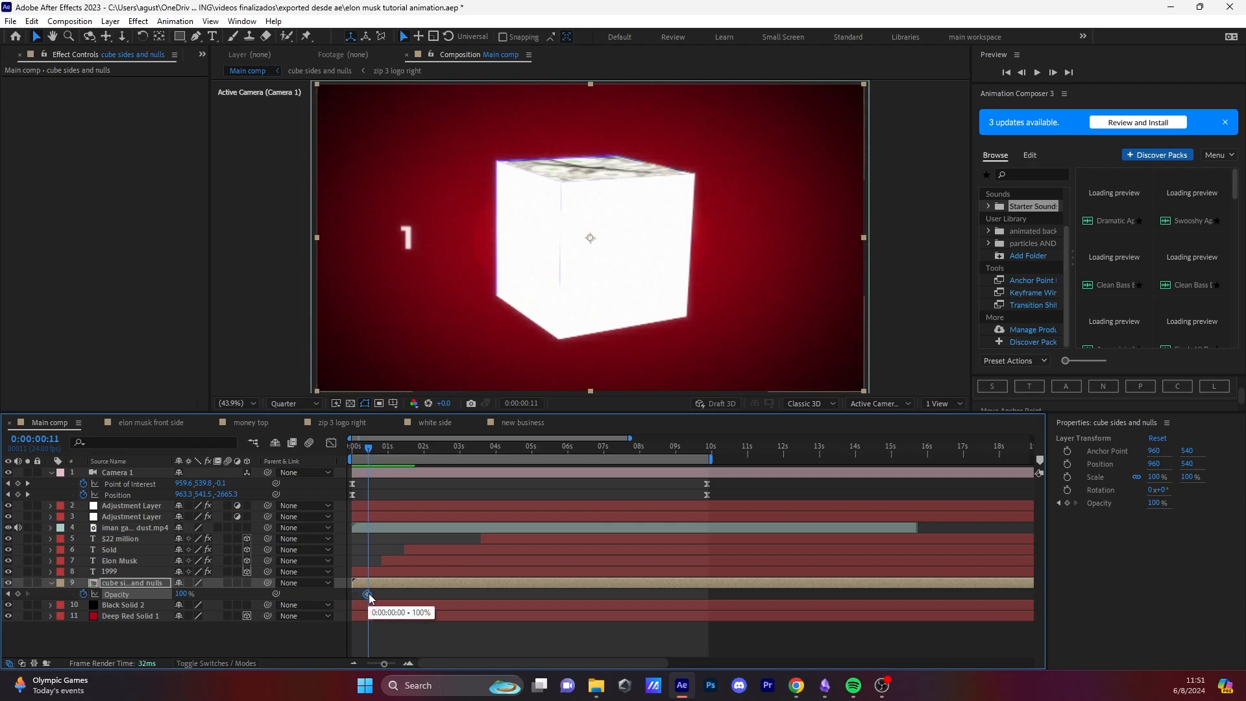
{"action": "key", "text": "Home"}
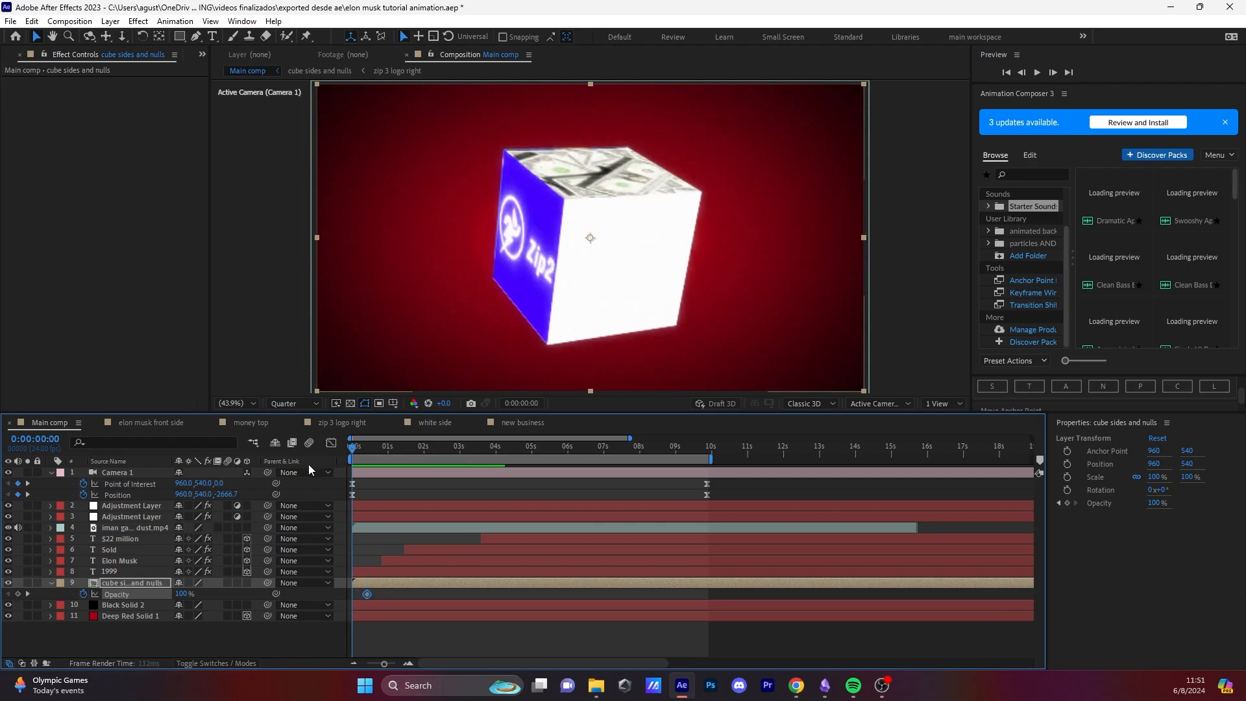
{"action": "left_click", "coordinate": [186, 594]}
{"action": "key", "text": "Return"}
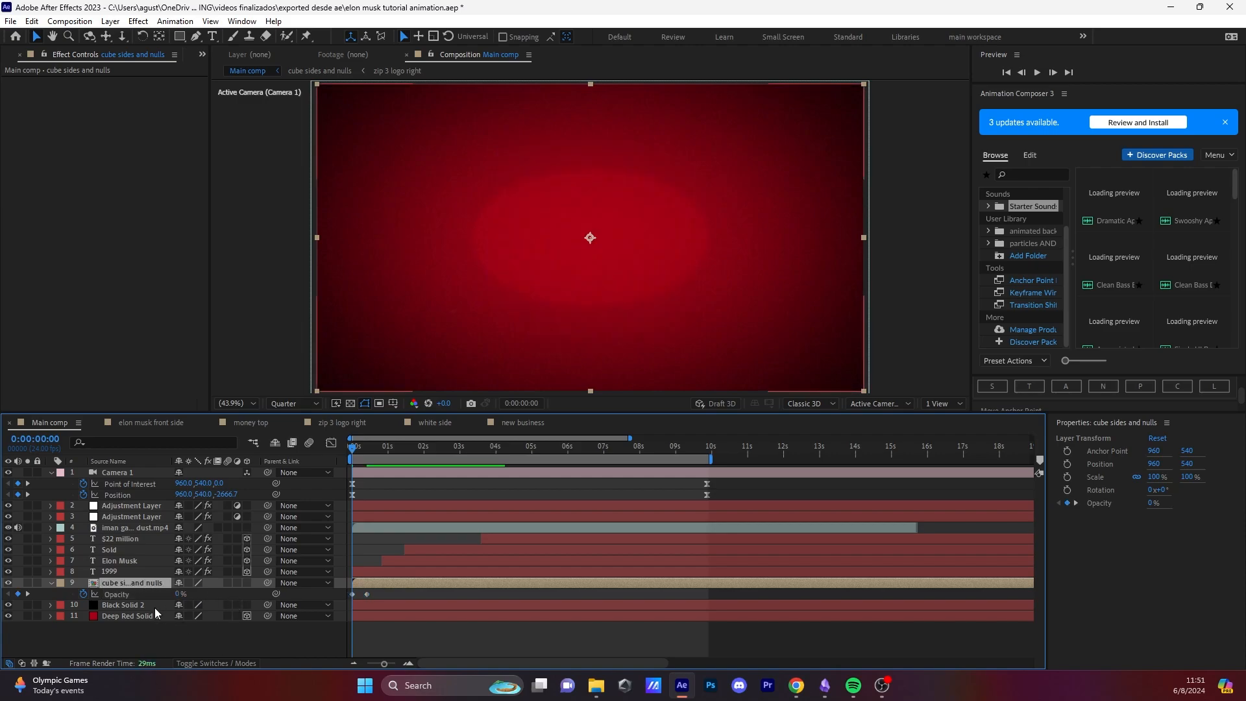
Step: Apply Gaussian Blur to the "cube sides and nulls" layer with a Blurriness keyframe of 70 at 0:00:00:00
{"action": "key", "text": "ctrl+space"}
{"action": "type", "text": "gaus"}
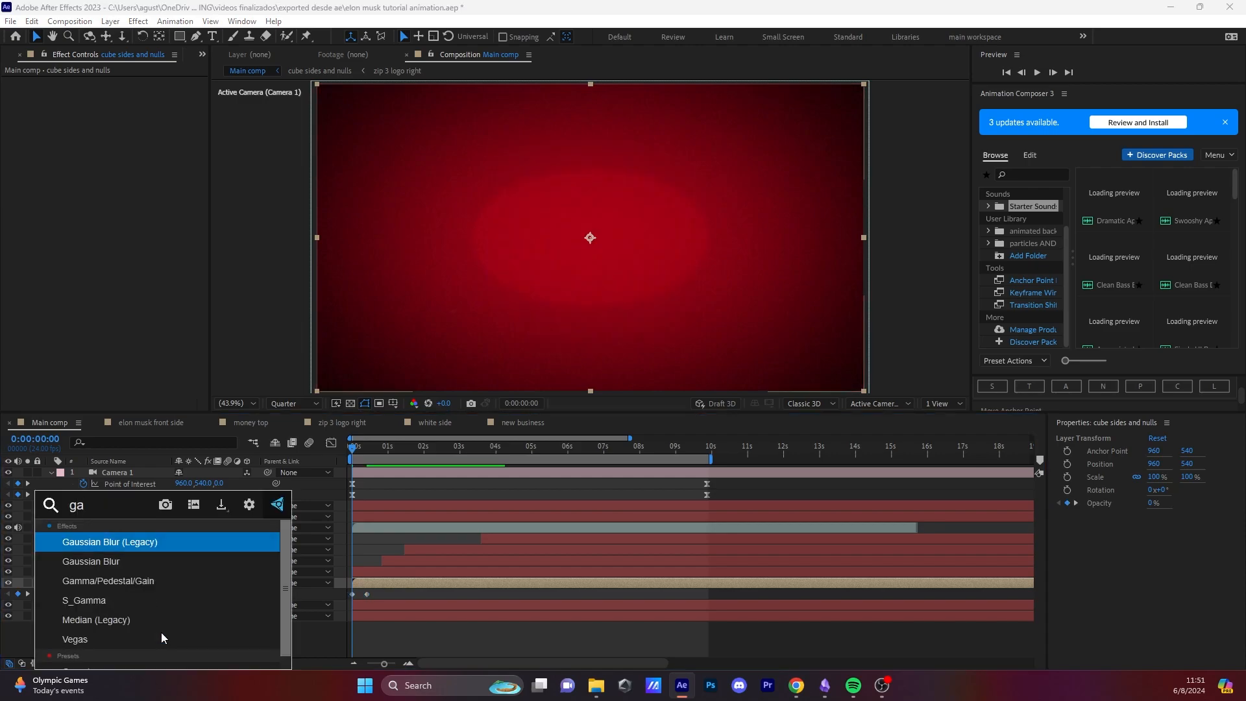
{"action": "left_click", "coordinate": [158, 543]}
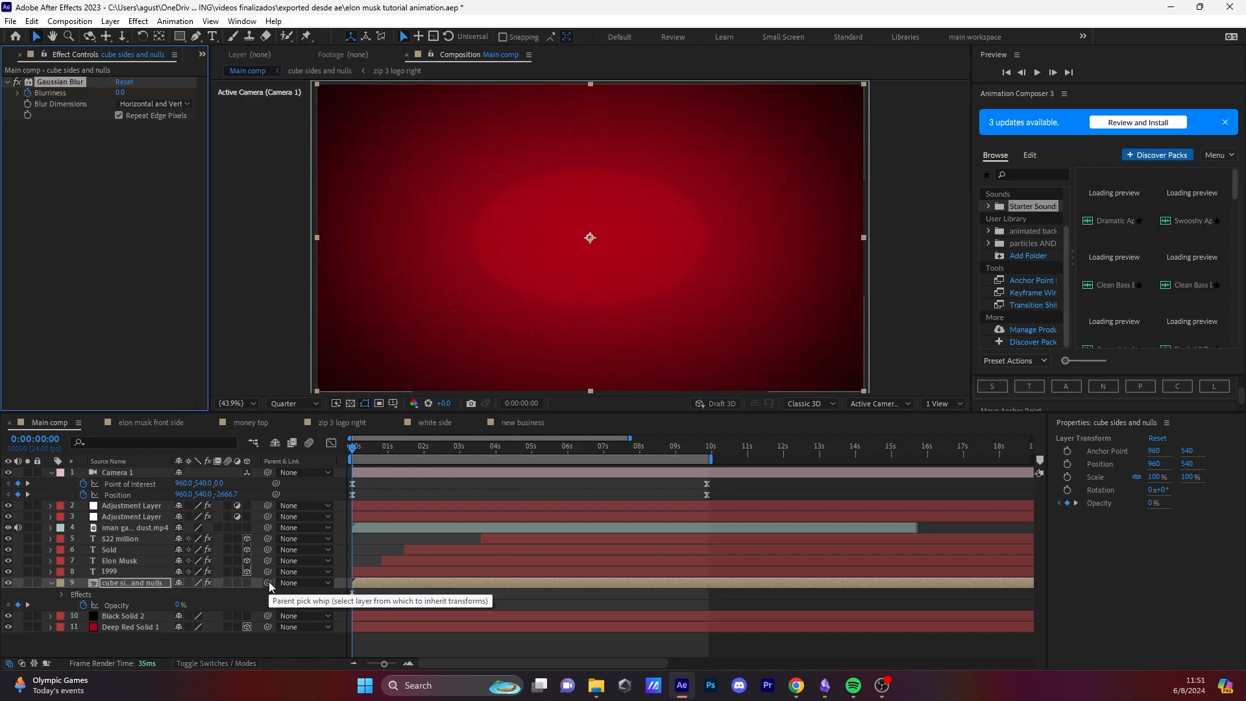
{"action": "key", "text": "e"}
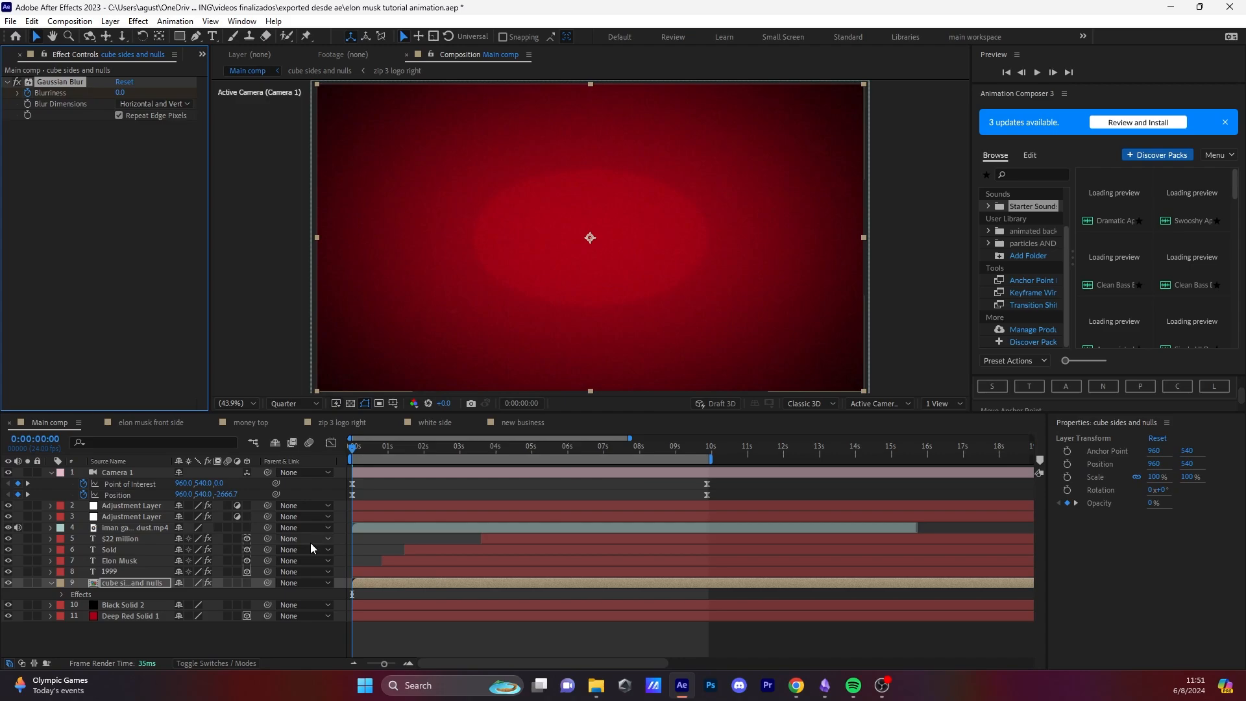
{"action": "key", "text": "u"}
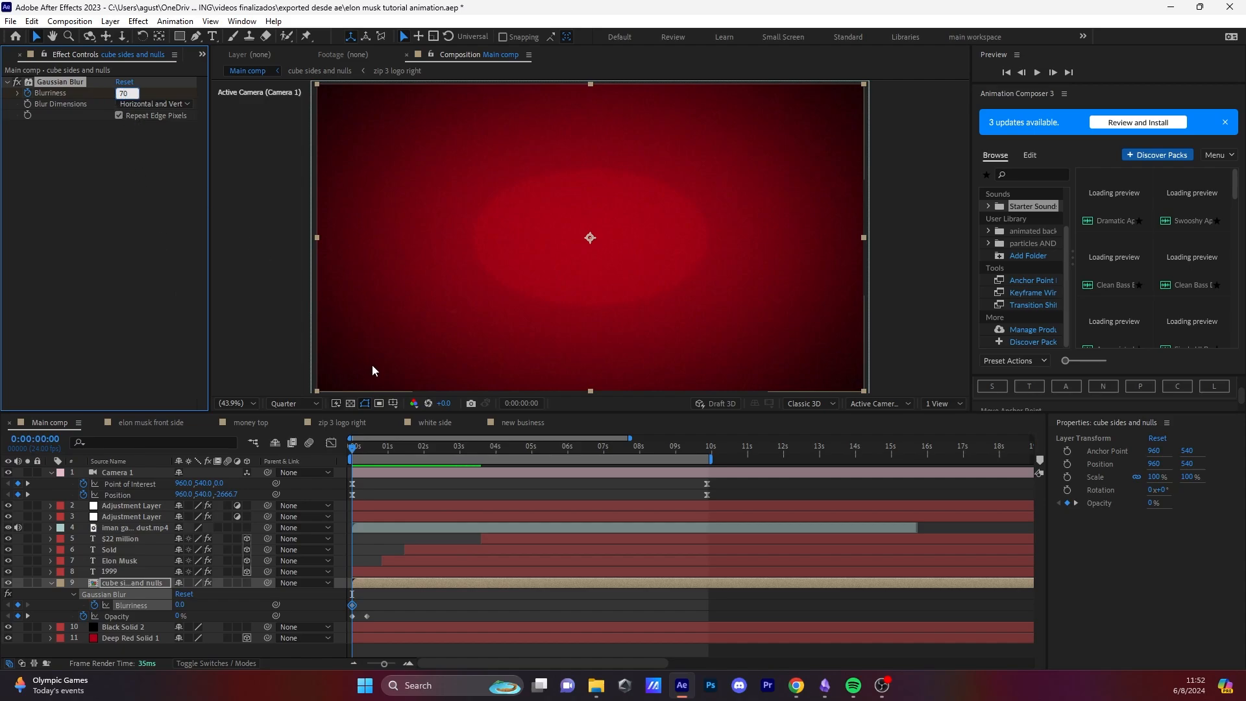
{"action": "key", "text": "Return"}
Step: Set the Gaussian Blur's Blurriness to 0 at 0:00:00:10
{"action": "left_click", "coordinate": [370, 451]}
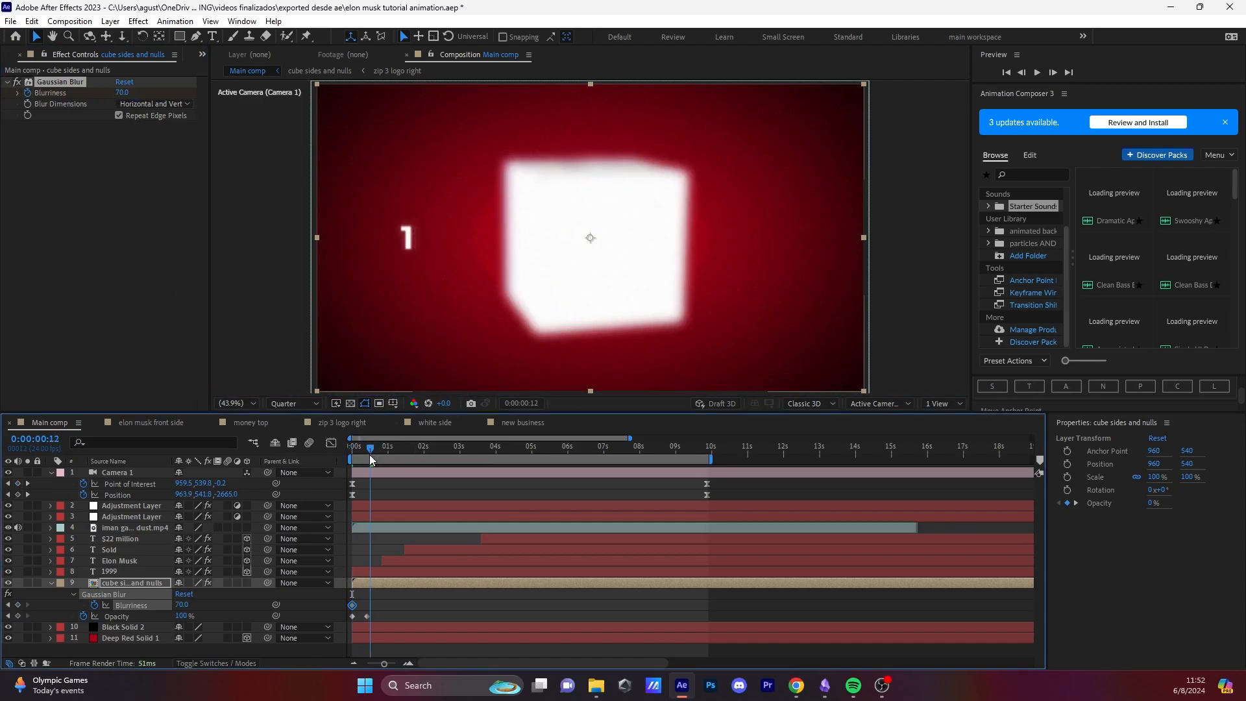
{"action": "left_click", "coordinate": [367, 456]}
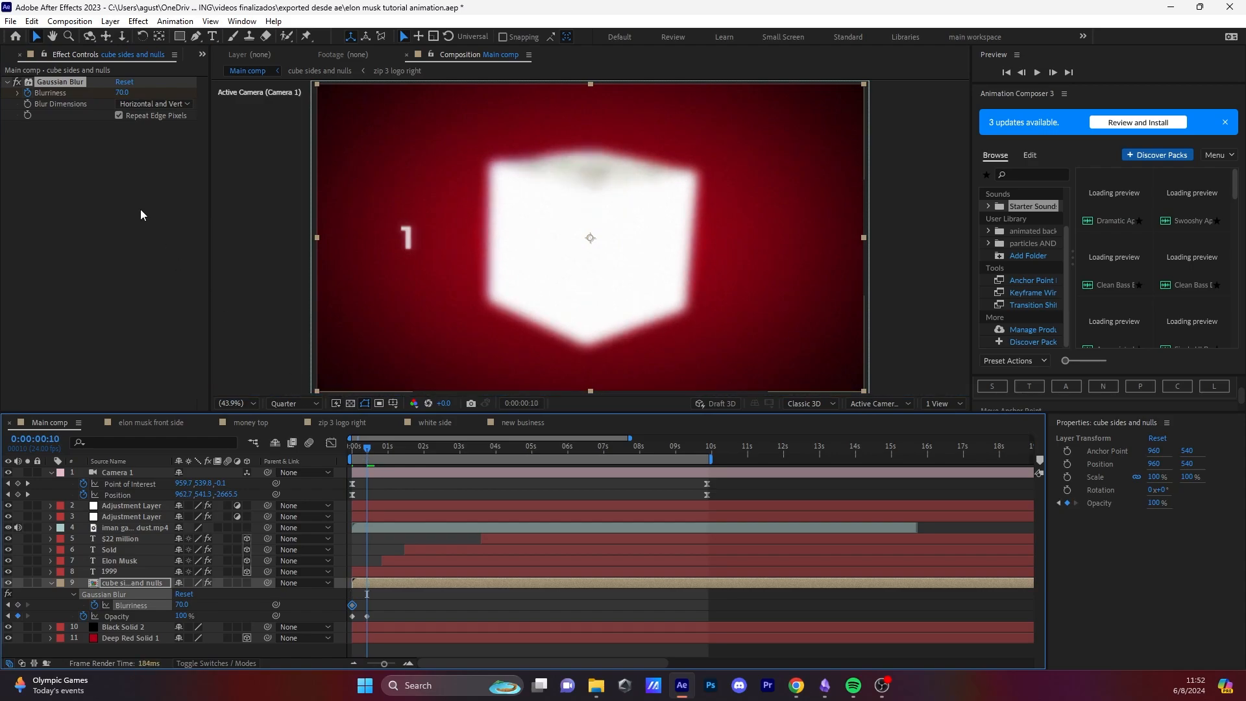
{"action": "left_click", "coordinate": [127, 93]}
{"action": "type", "text": "0"}
{"action": "key", "text": "Return"}
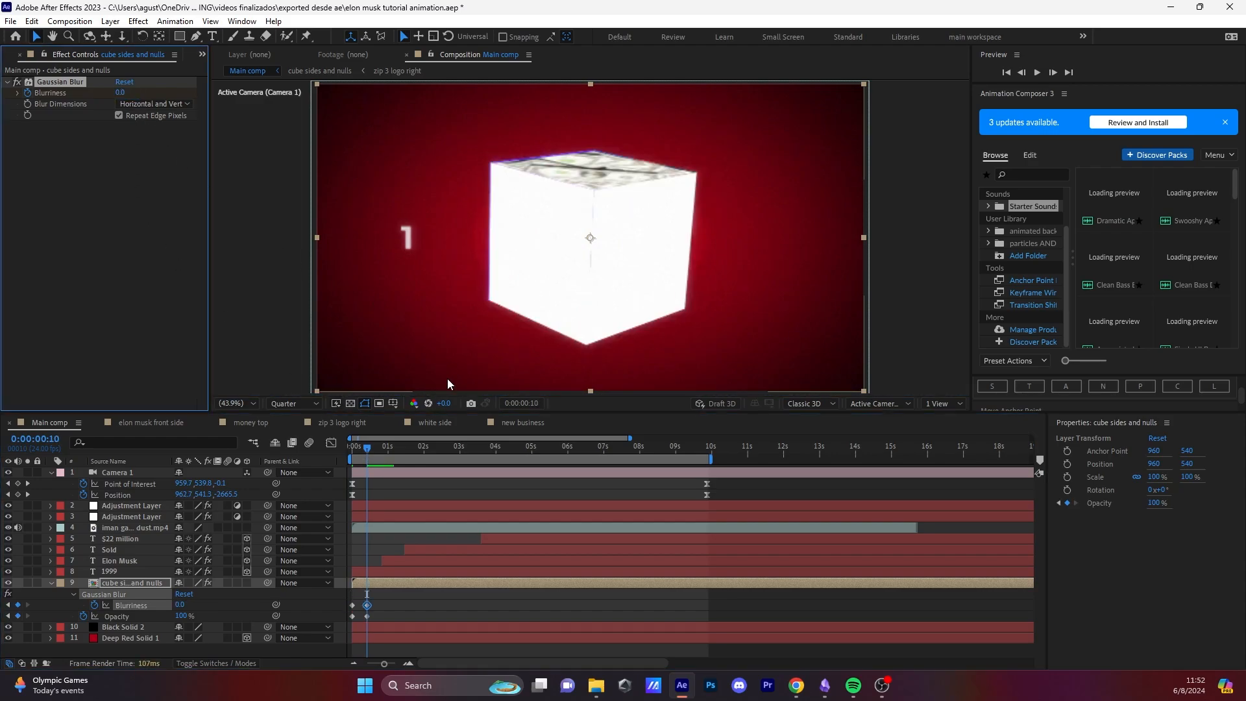
Step: Move the ending Blurriness and Opacity keyframes to just before the one-second mark, Easy Ease both properties' keyframes, and preview the fade-in
{"action": "left_click_drag", "start_coordinate": [367, 452], "coordinate": [321, 454]}
{"action": "key", "text": "space"}
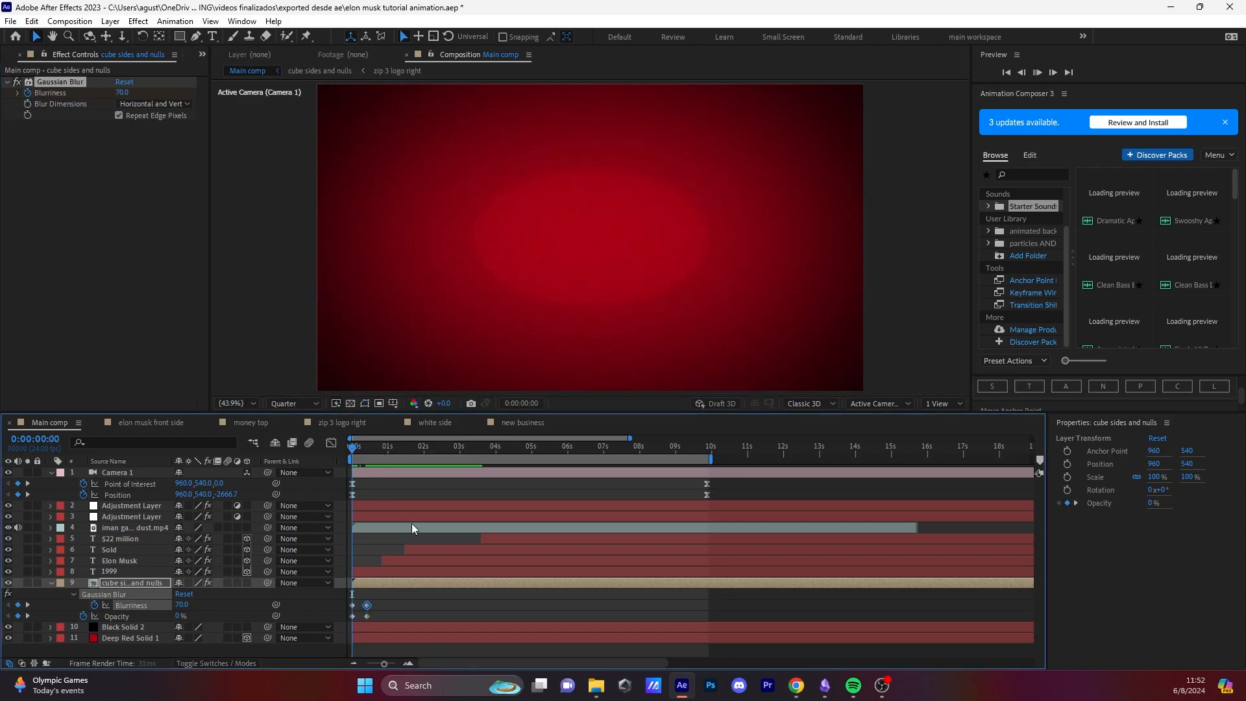
{"action": "left_click_drag", "start_coordinate": [407, 612], "coordinate": [381, 608]}
{"action": "key", "text": "F9"}
{"action": "key", "text": "space"}
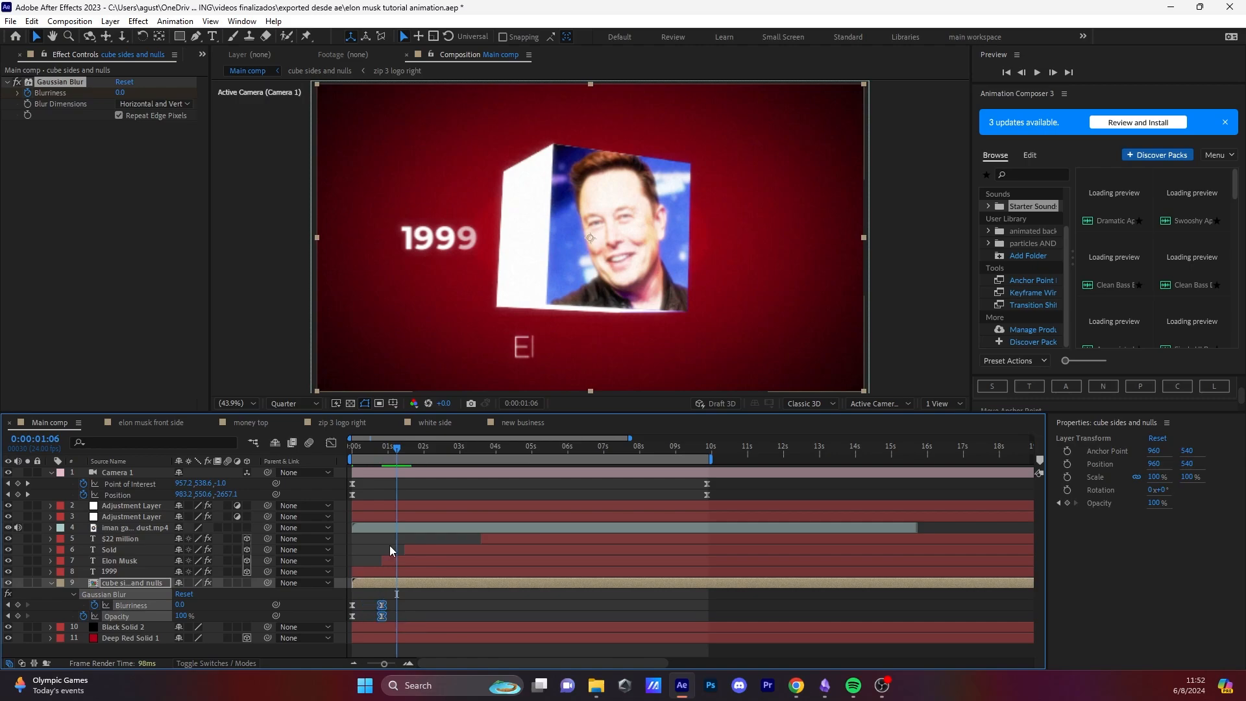